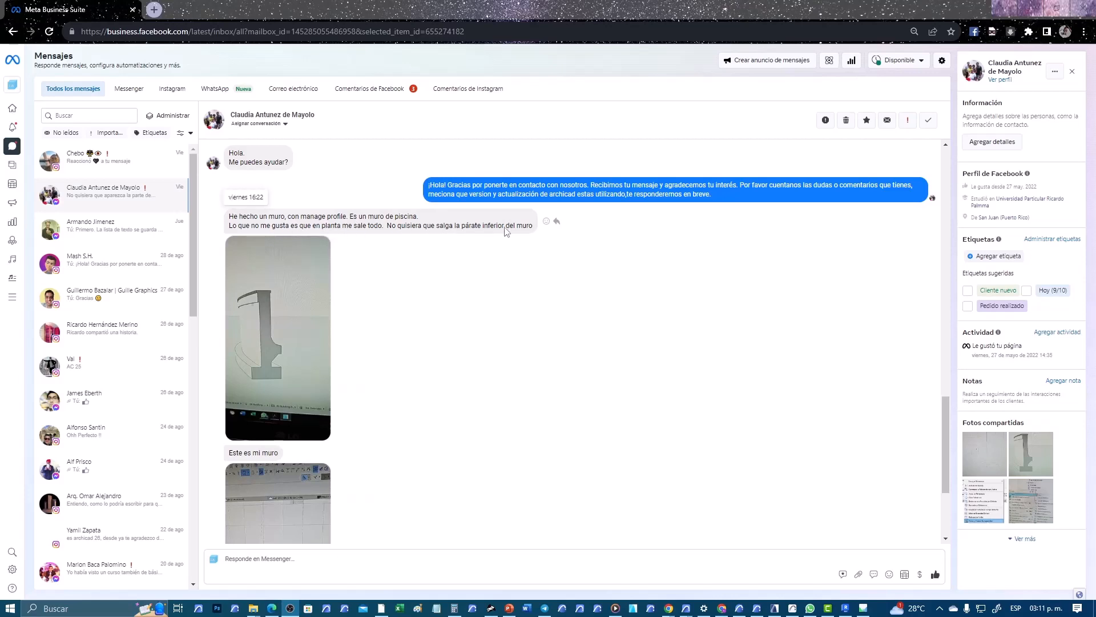
Step: Read the client's messages about the pool wall and enlarge the photos of its profile and its floor plan display
scroll(453, 296, down, 1)
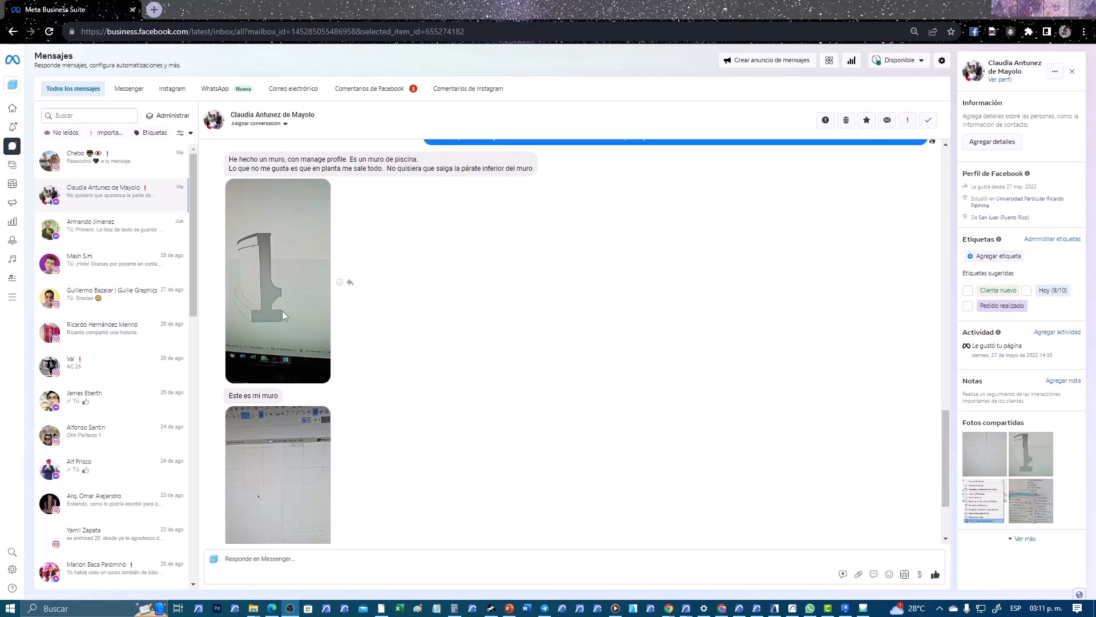
click(253, 293)
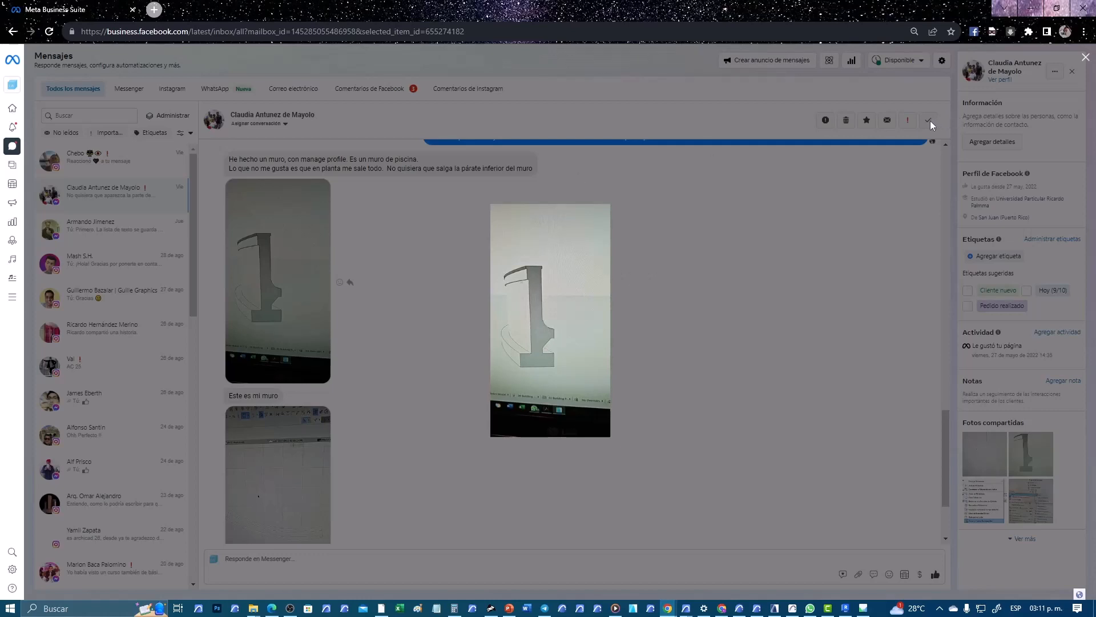
click(1085, 57)
scroll(635, 320, down, 2)
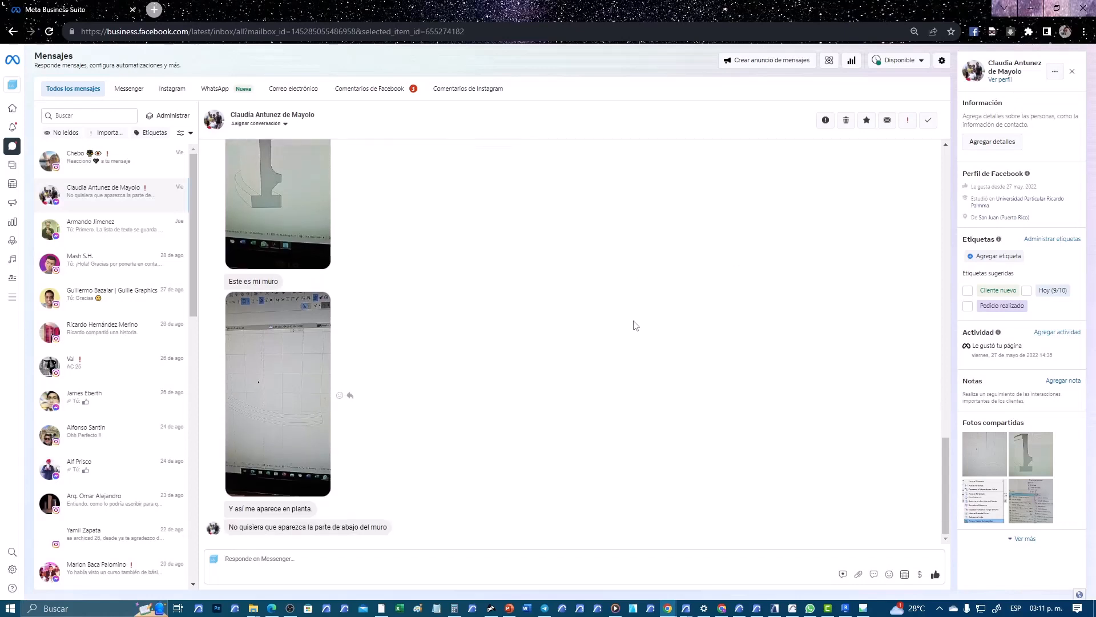
click(292, 435)
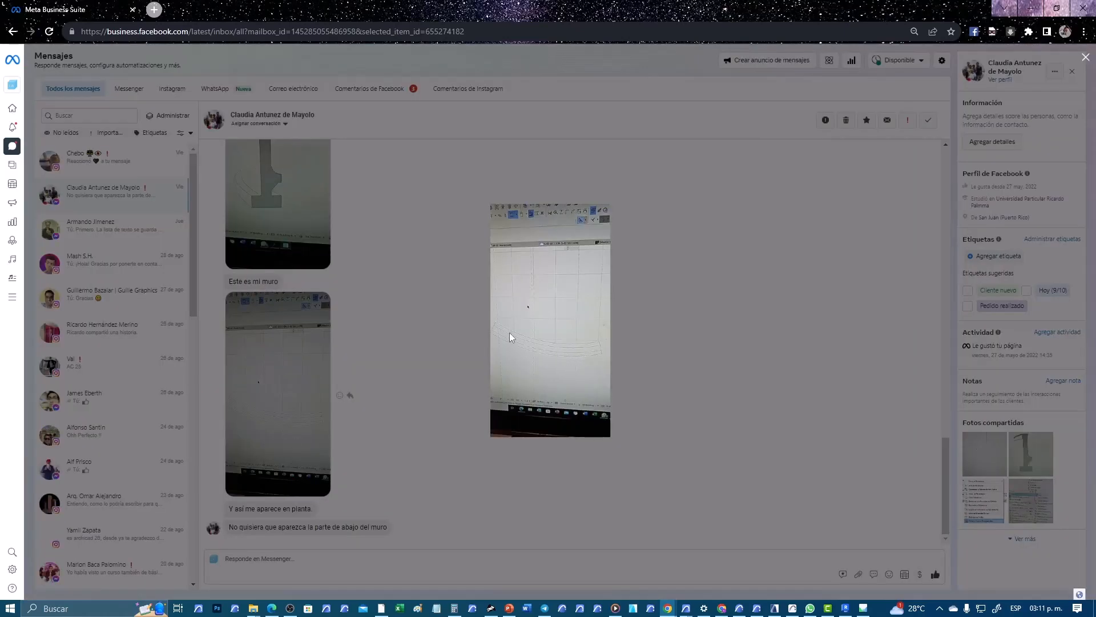
click(1085, 57)
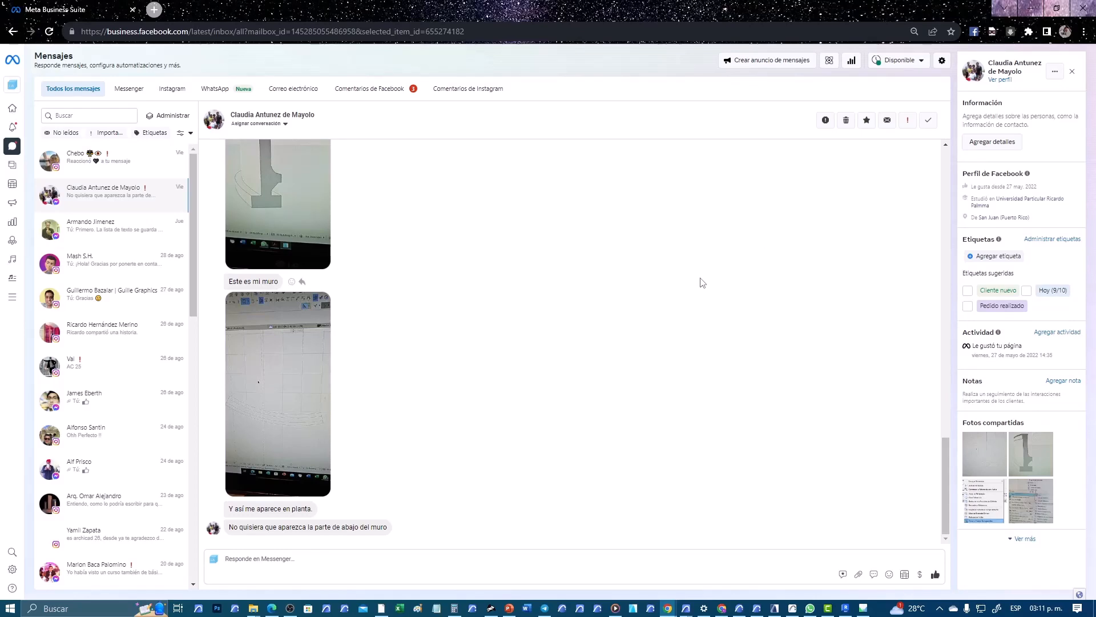
Step: Switch to Archicad and examine the ground-floor wall examples together with their floor plan display settings and explanatory notes
click(1032, 9)
scroll(396, 114, up, 5)
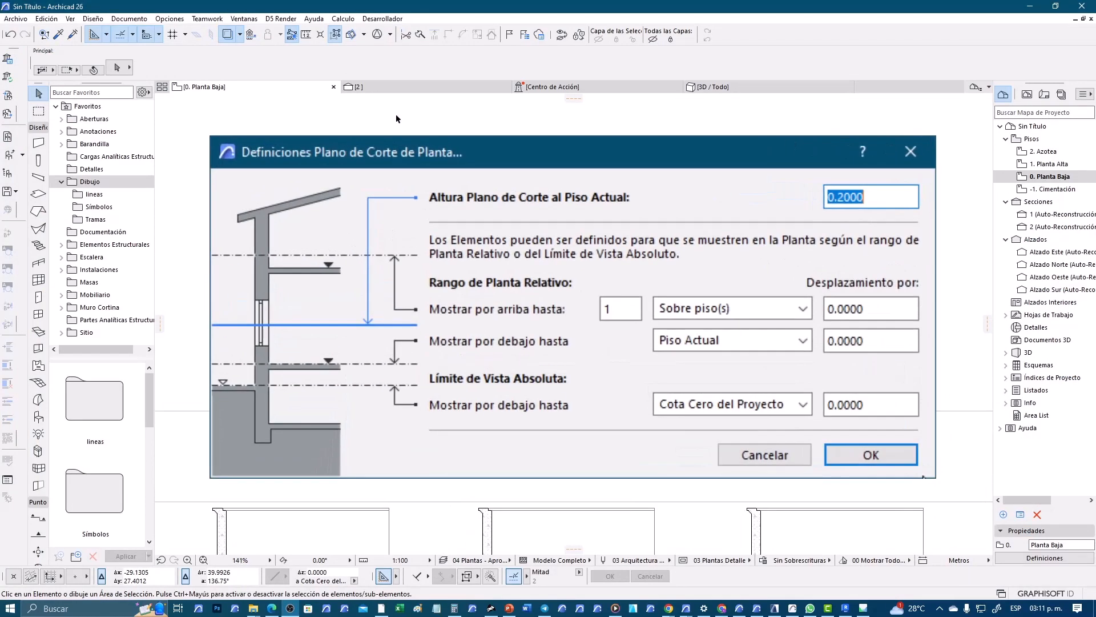
scroll(396, 115, down, 4)
scroll(358, 320, up, 2)
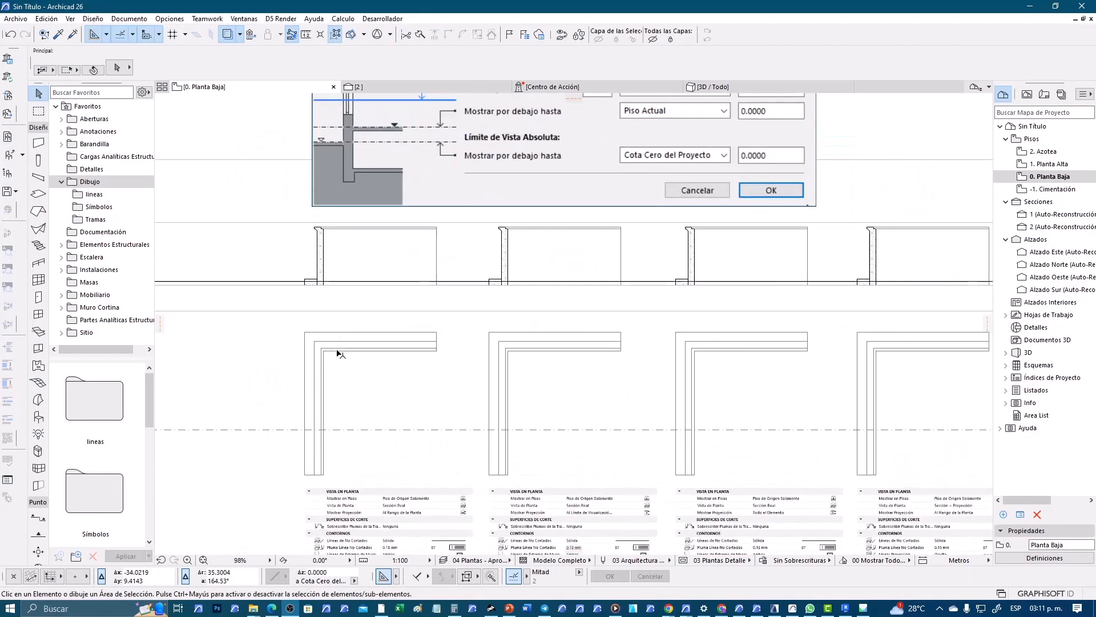
click(336, 346)
click(345, 353)
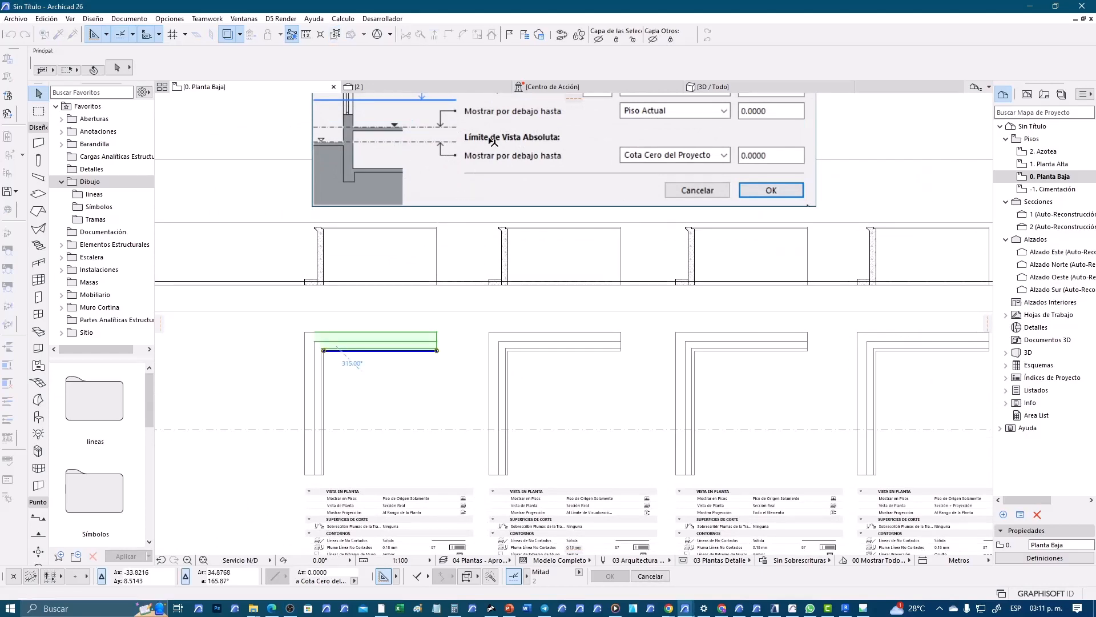
click(817, 68)
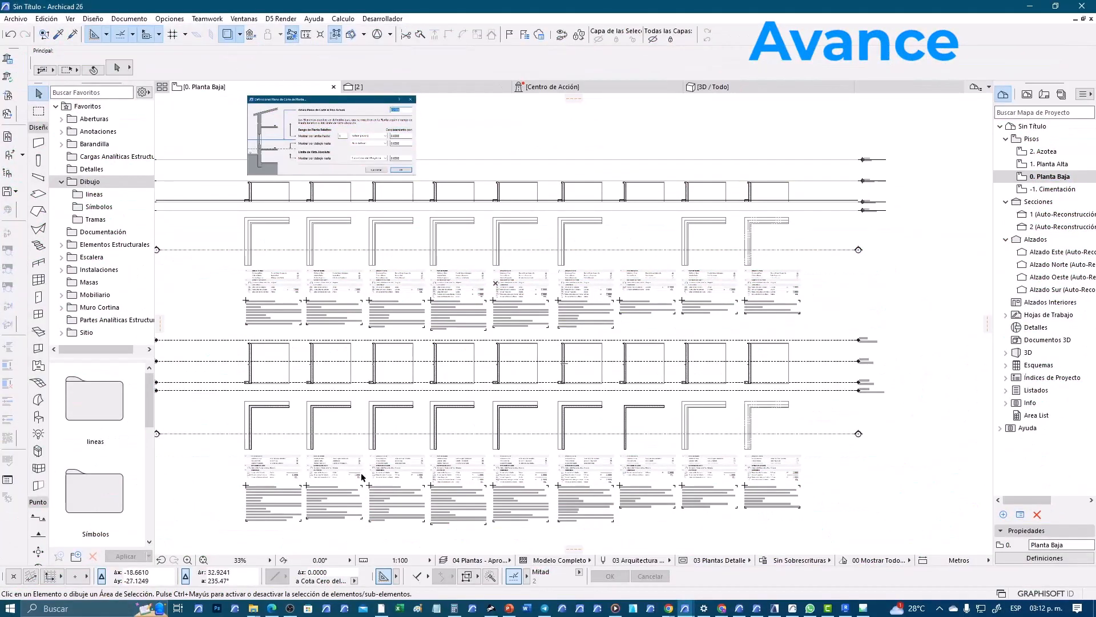
scroll(285, 370, up, 6)
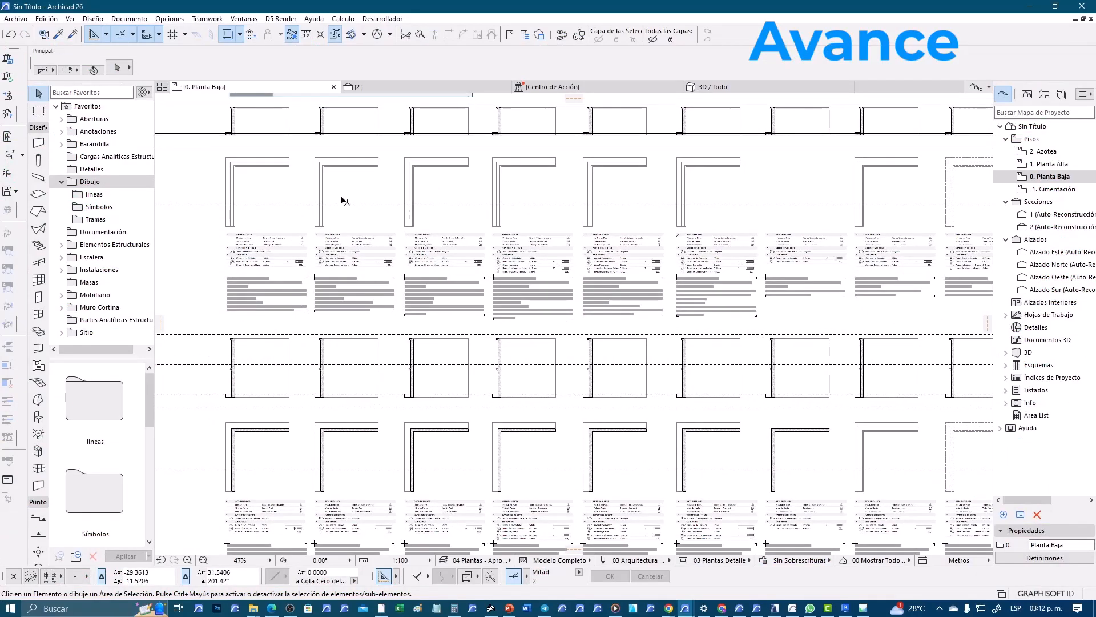
middle_drag(368, 307, 595, 331)
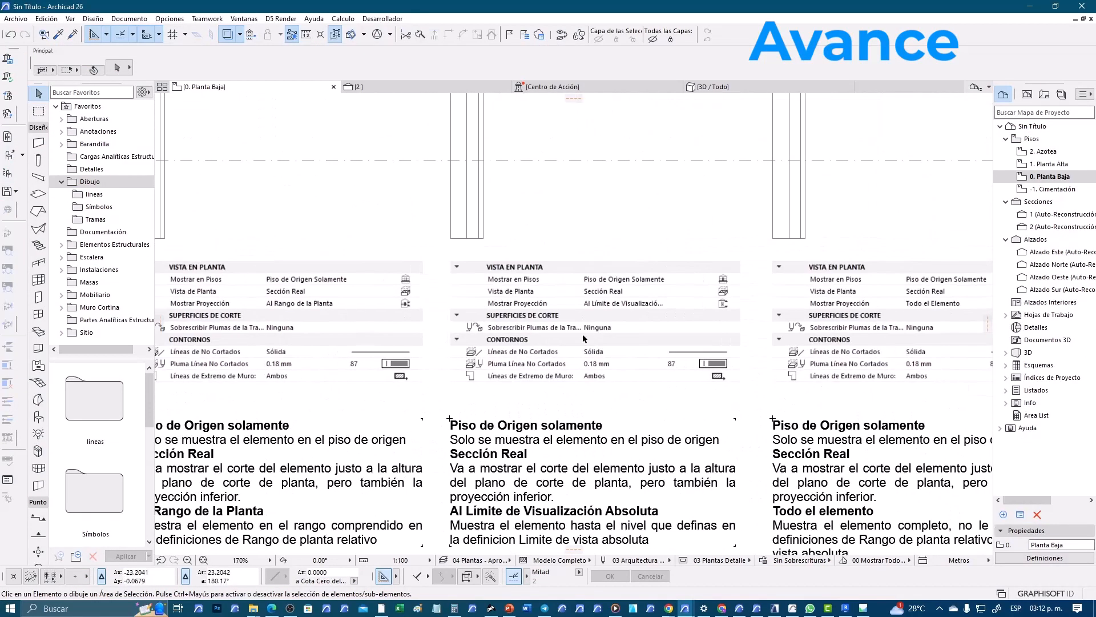
scroll(597, 333, down, 3)
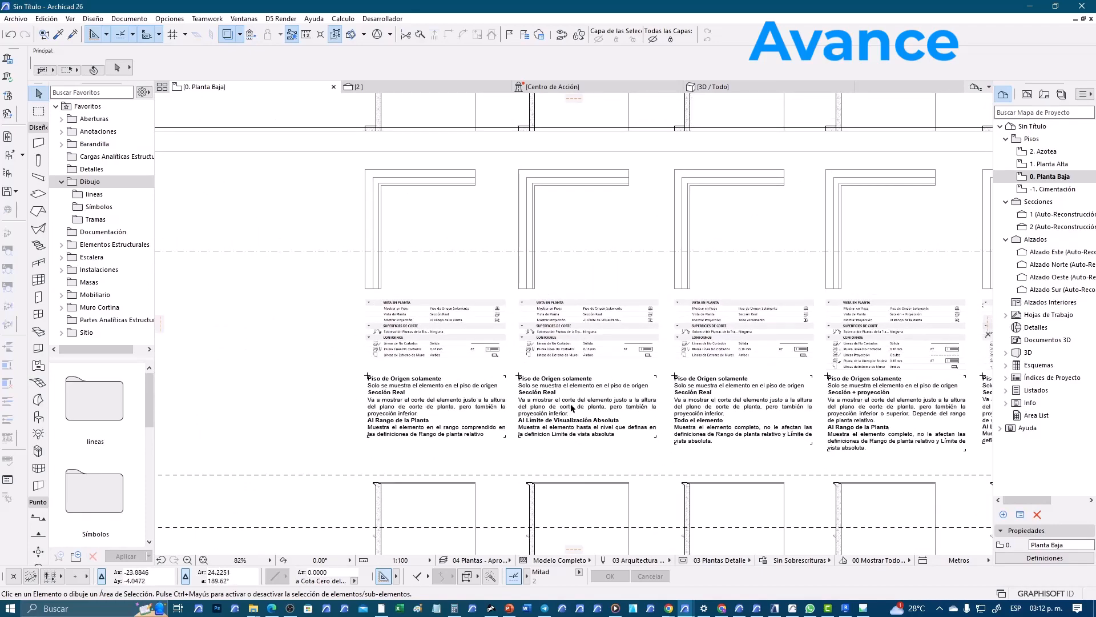
scroll(550, 366, down, 4)
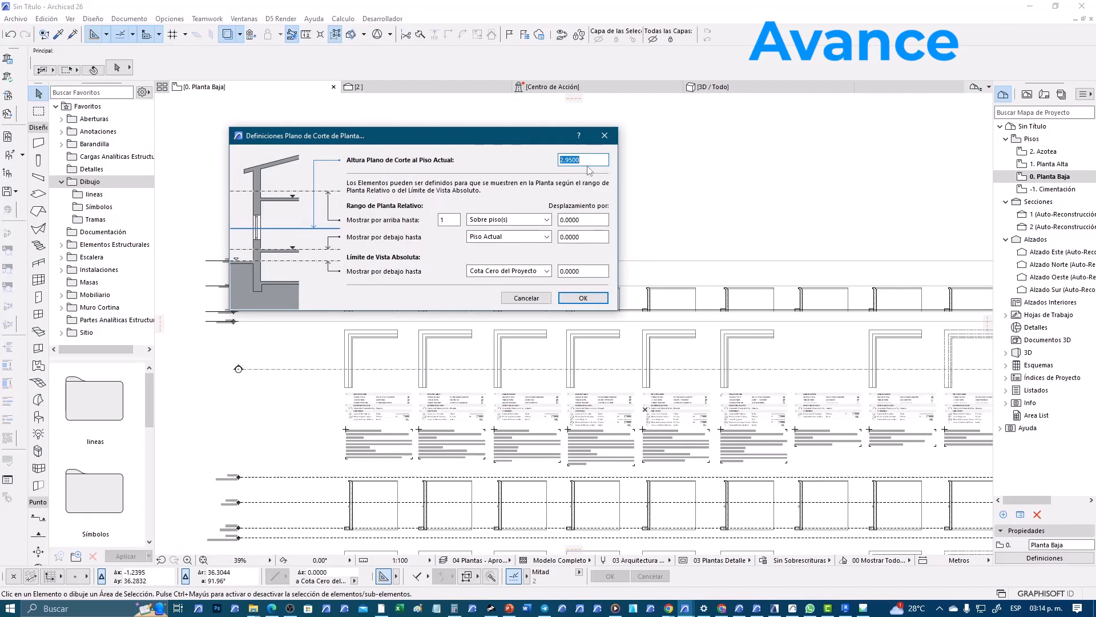
Step: Set the floor plan cut plane height for the current storey to 1 and inspect the wall examples
drag(592, 160, 553, 164)
text(1)
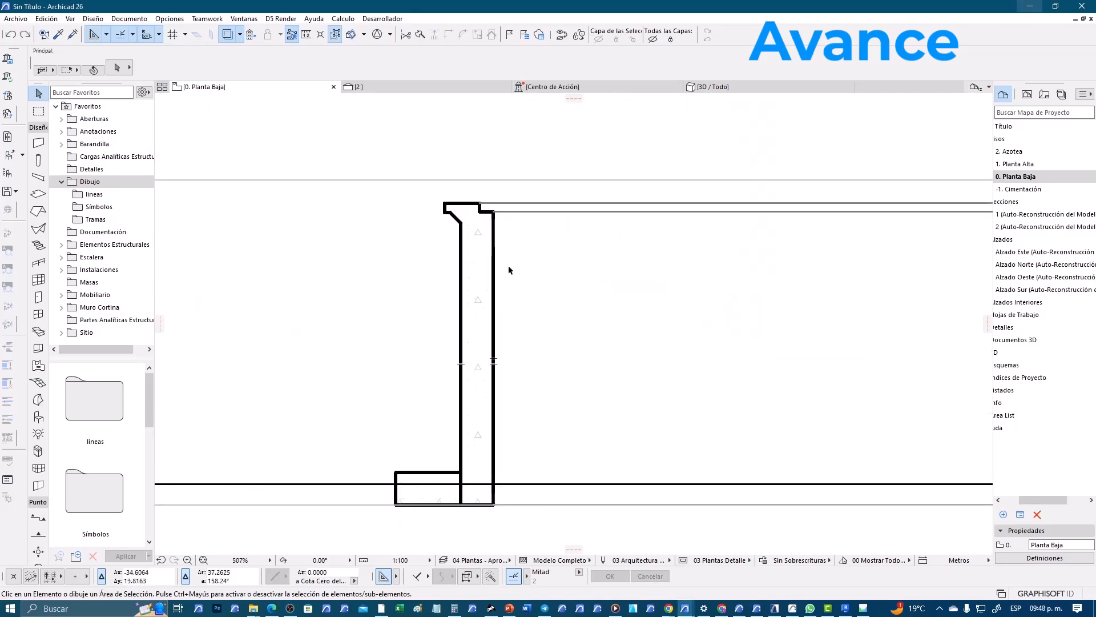
scroll(509, 265, down, 3)
middle_drag(546, 416, 523, 323)
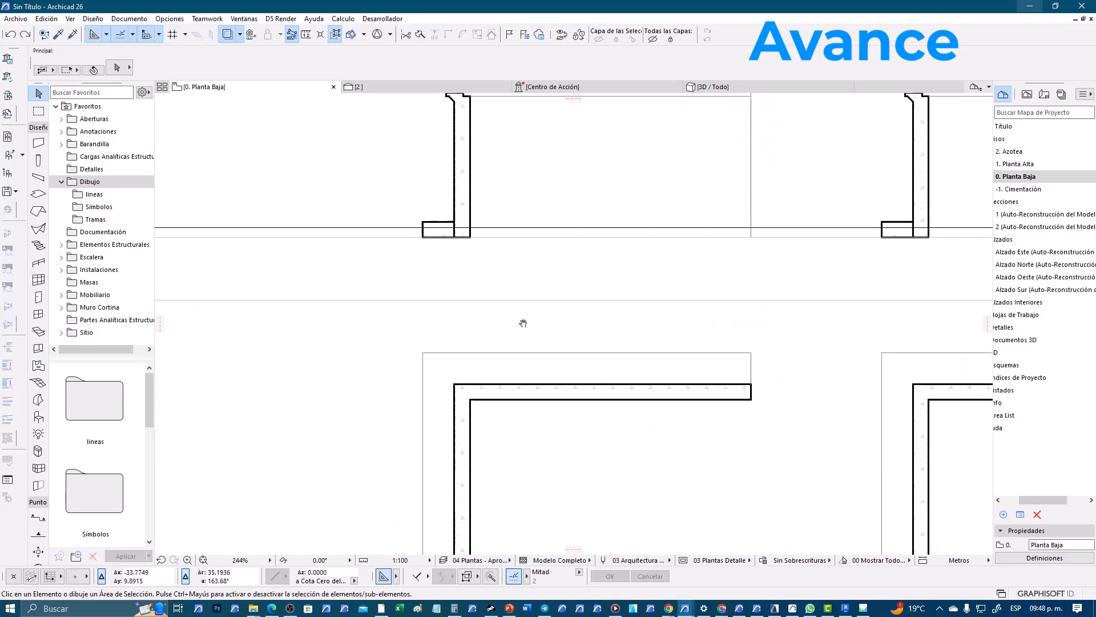
scroll(516, 301, down, 4)
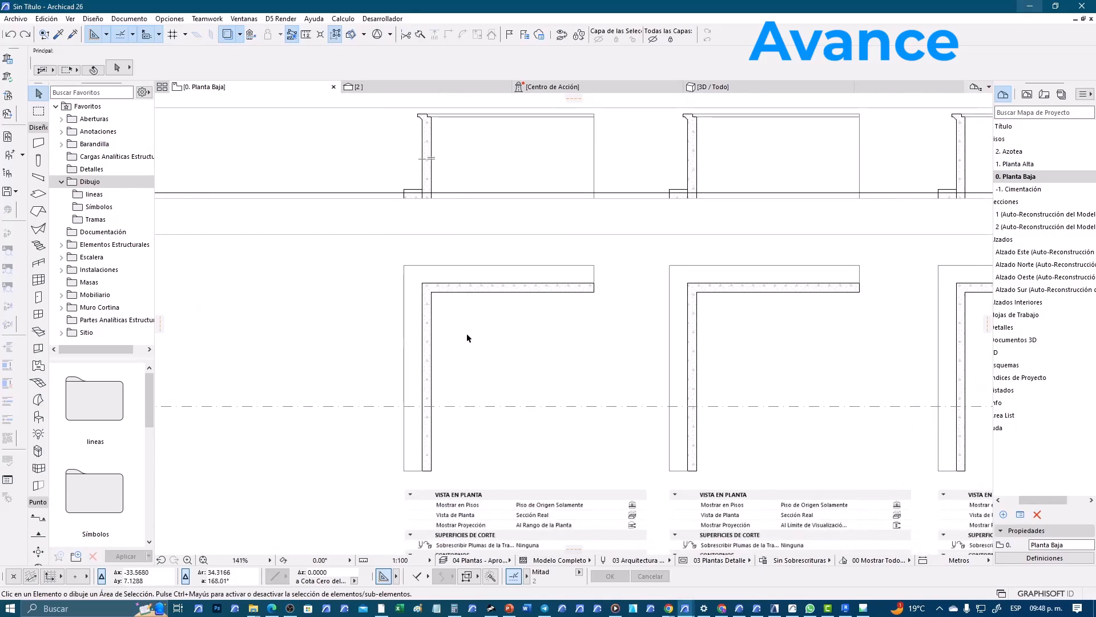
middle_drag(467, 337, 448, 361)
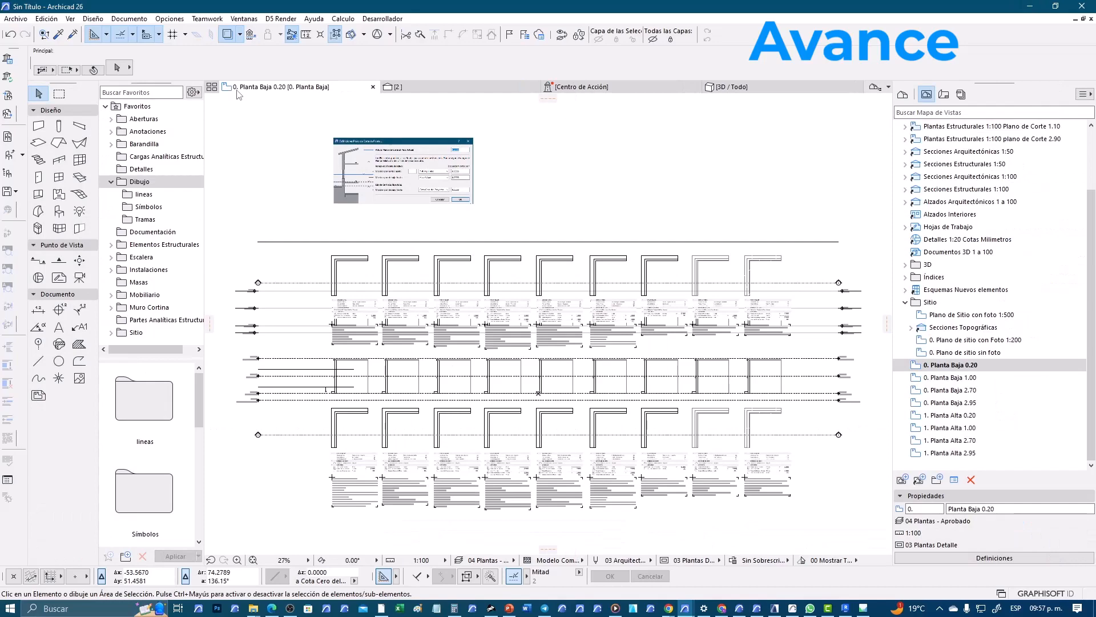
Step: Compare how the first wall examples are cut in the Planta Baja 0.20 and Planta Baja 1.00 views
scroll(343, 271, up, 3)
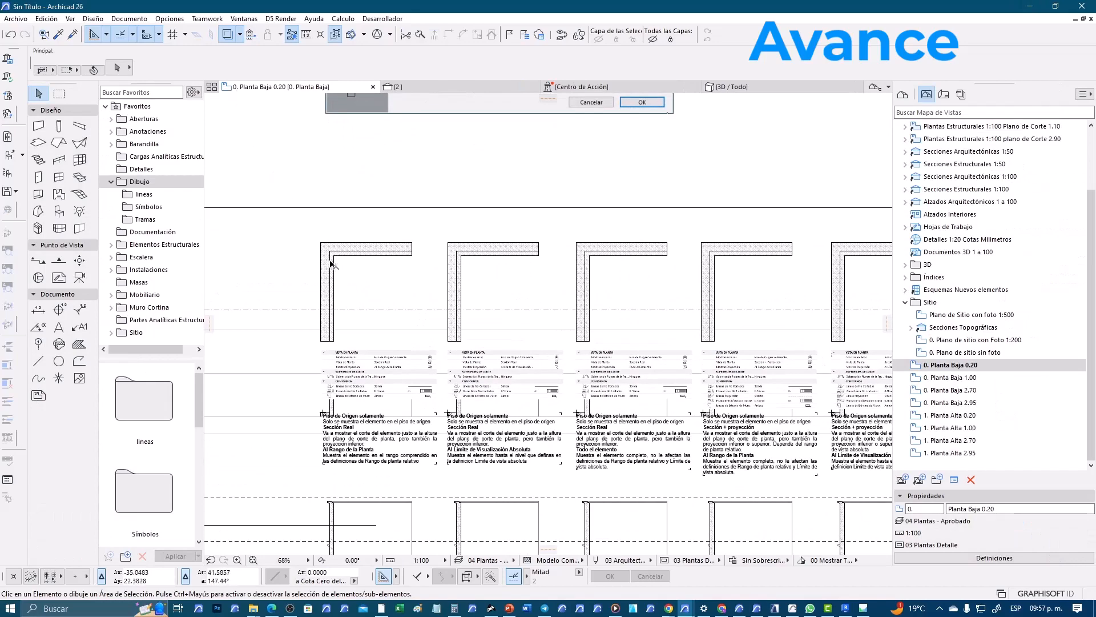
scroll(331, 265, up, 3)
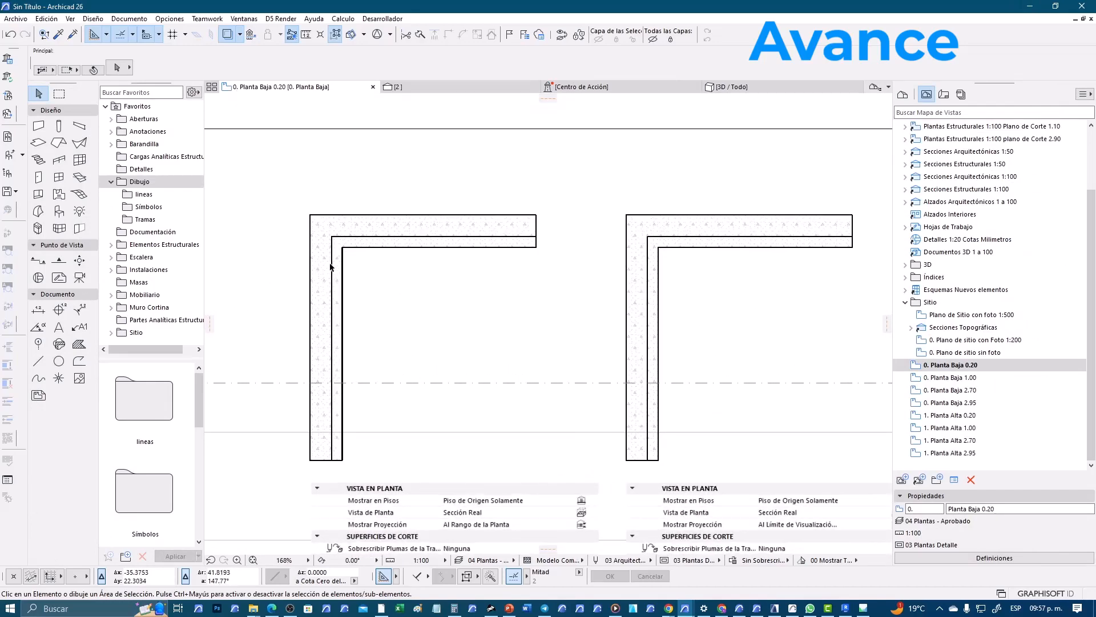
scroll(413, 268, up, 2)
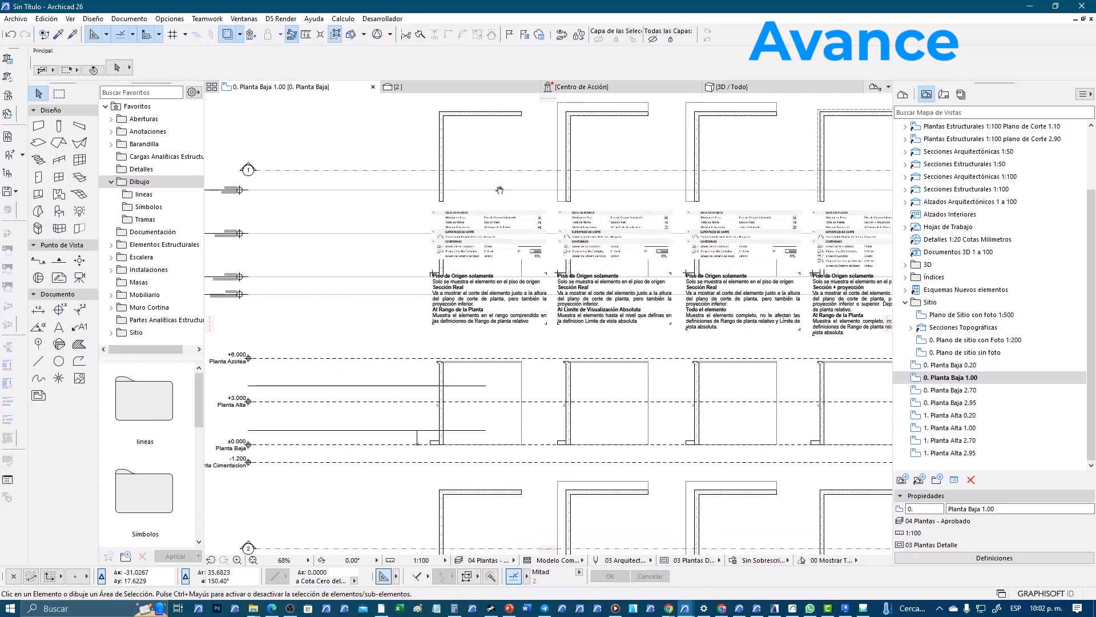
scroll(442, 234, up, 3)
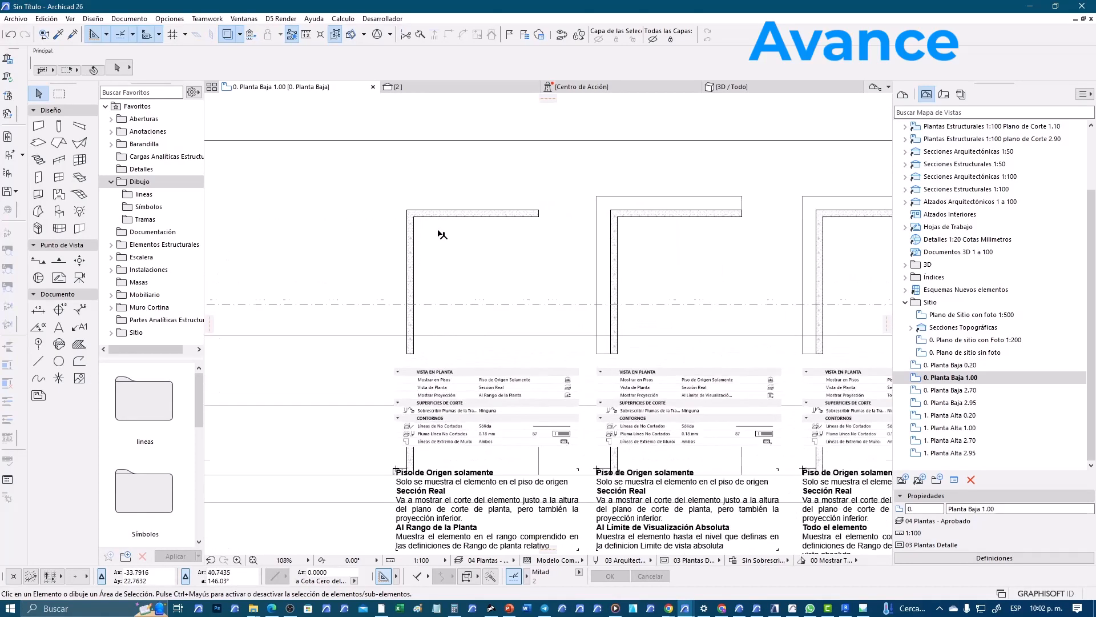
scroll(442, 235, up, 3)
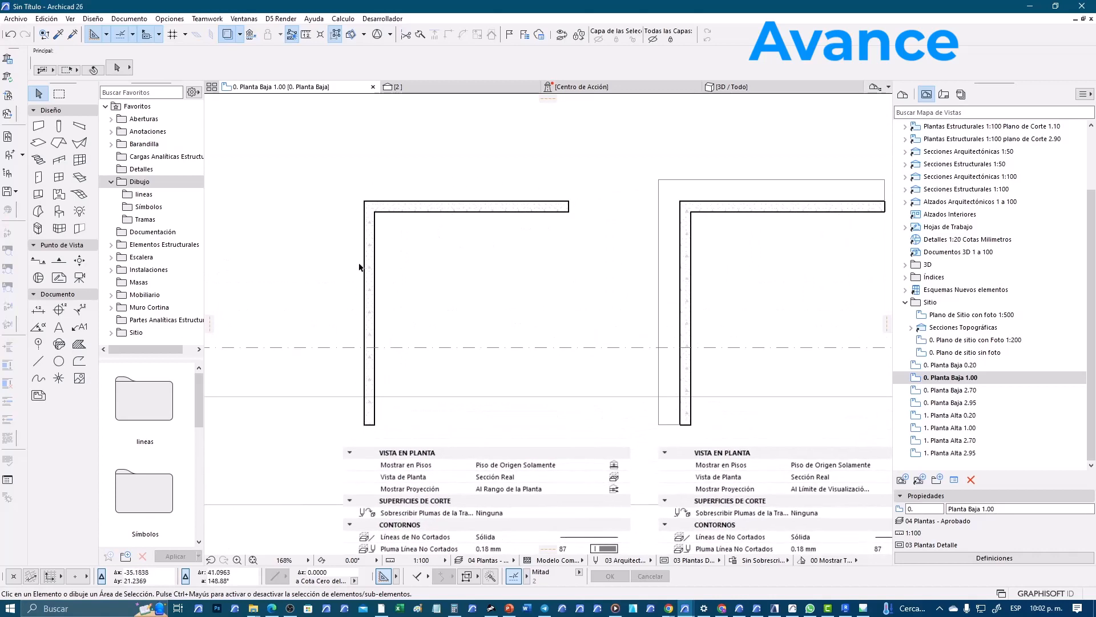
scroll(403, 207, up, 1)
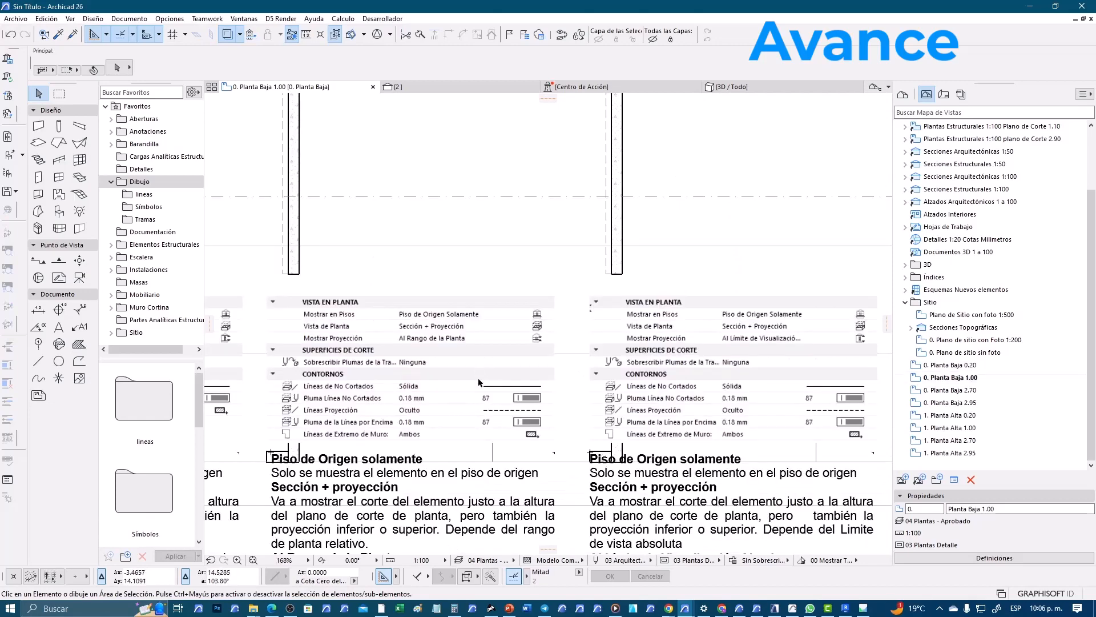
Step: Examine the wall examples using Sección + Proyección, Solo Sección and Solo Contornos in the Planta Baja 1.00 view
middle_drag(535, 412, 531, 406)
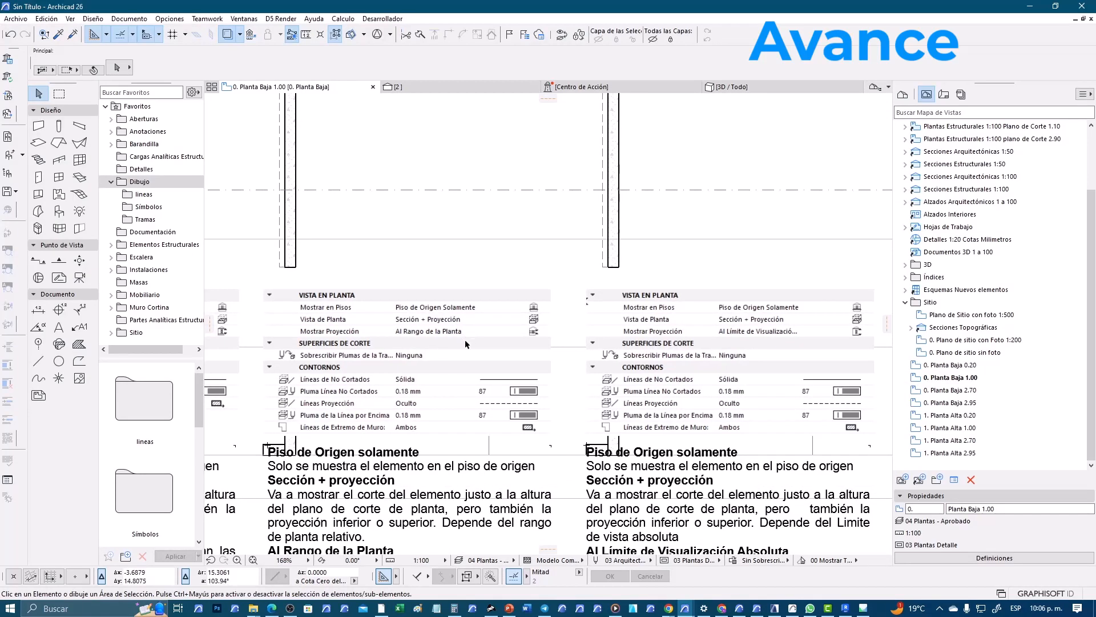
middle_drag(438, 364, 531, 373)
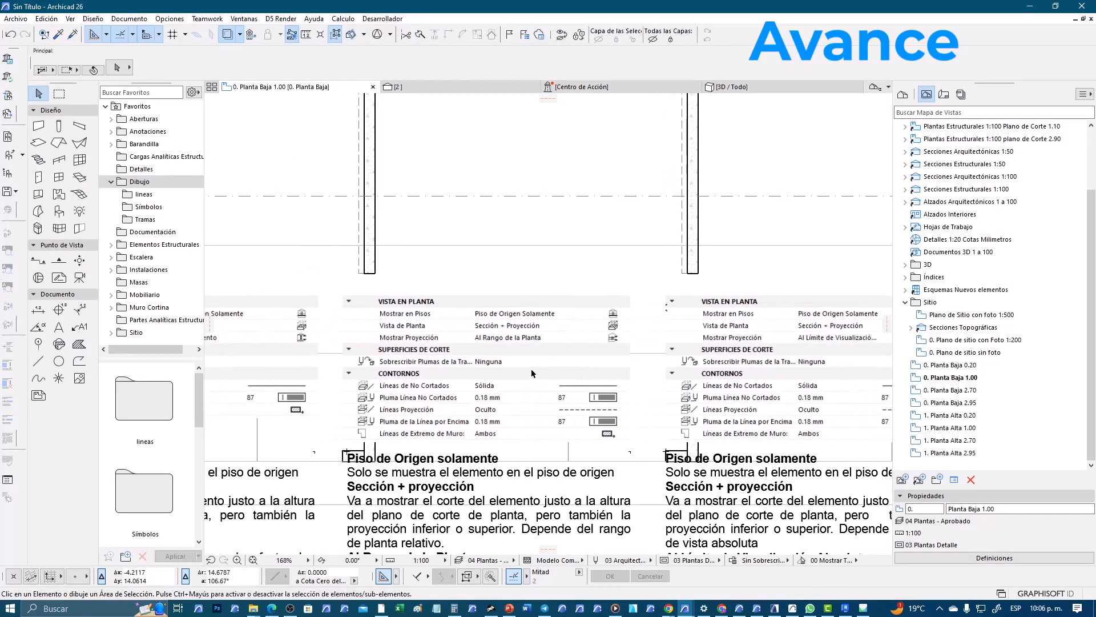
scroll(525, 330, down, 2)
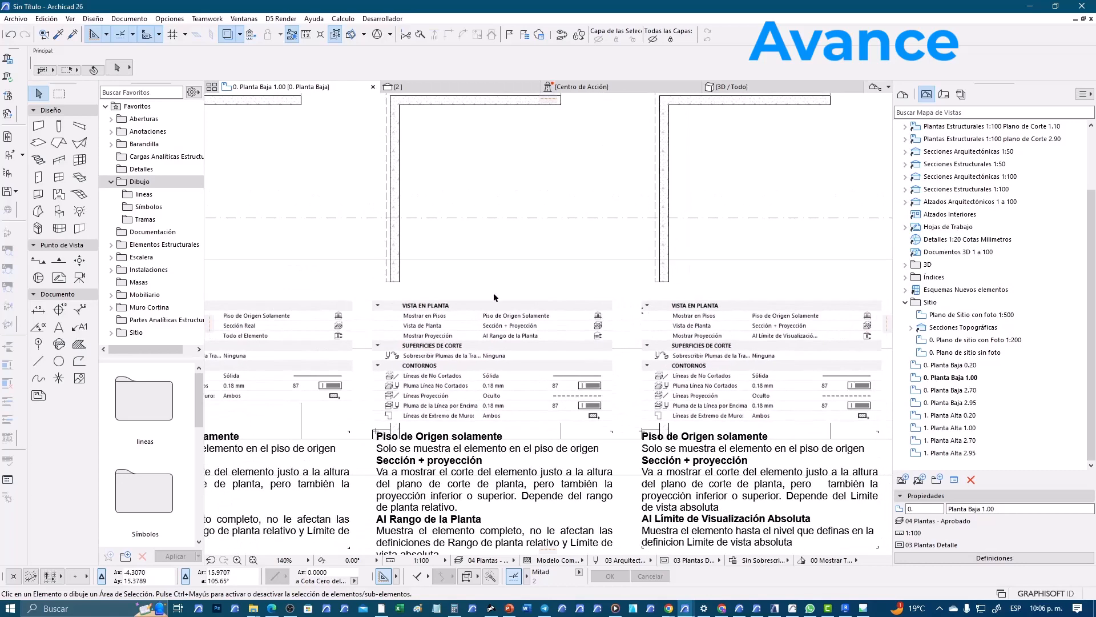
scroll(467, 194, up, 3)
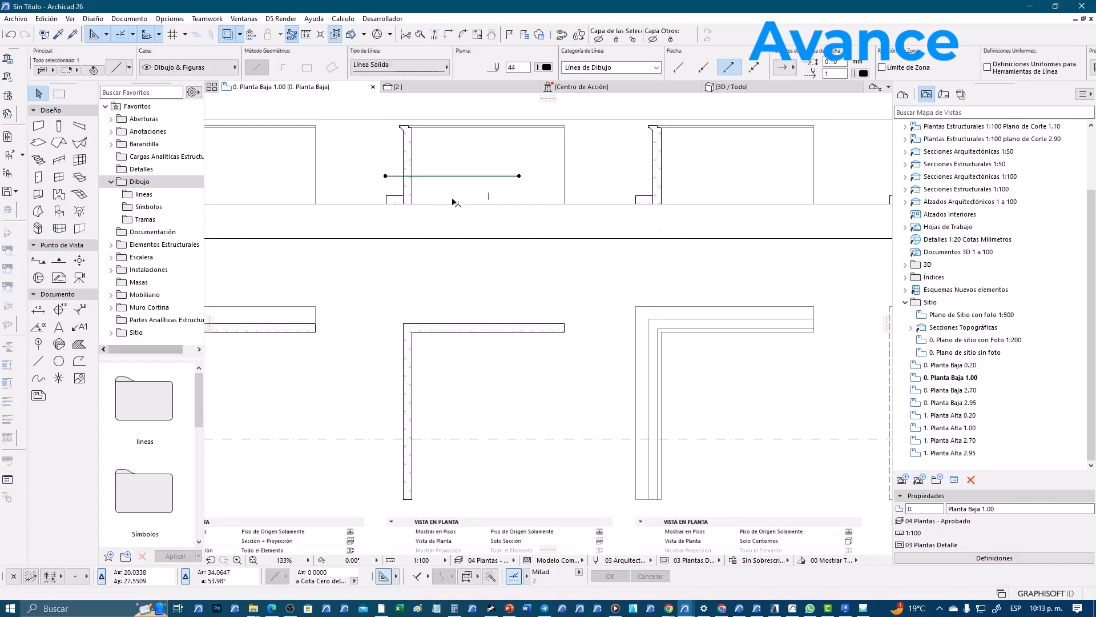
middle_drag(636, 283, 470, 253)
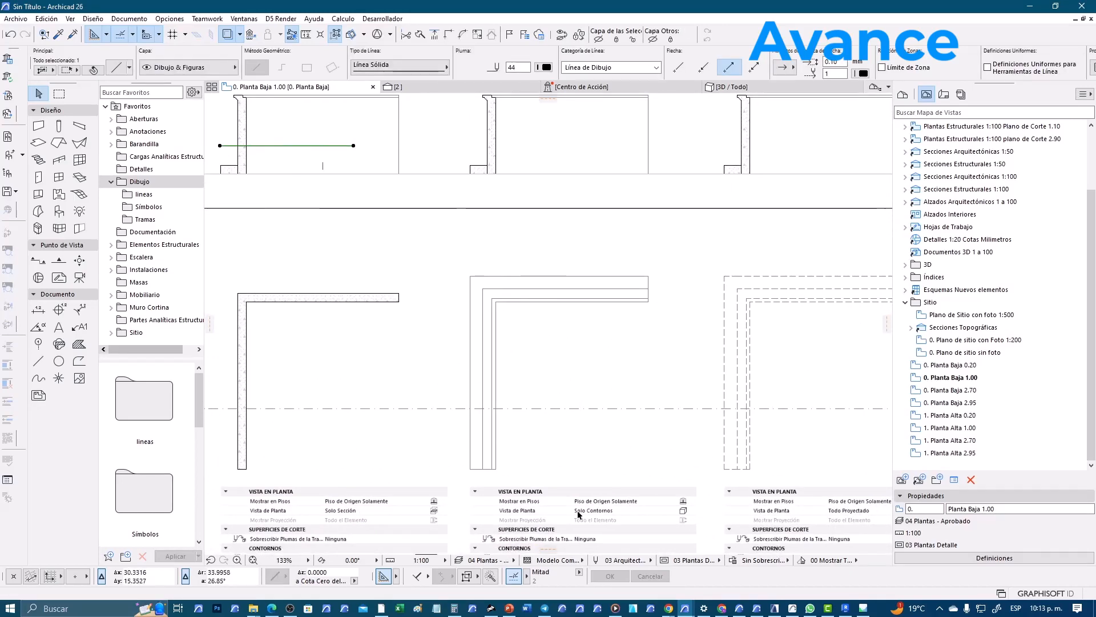
middle_drag(597, 388, 549, 410)
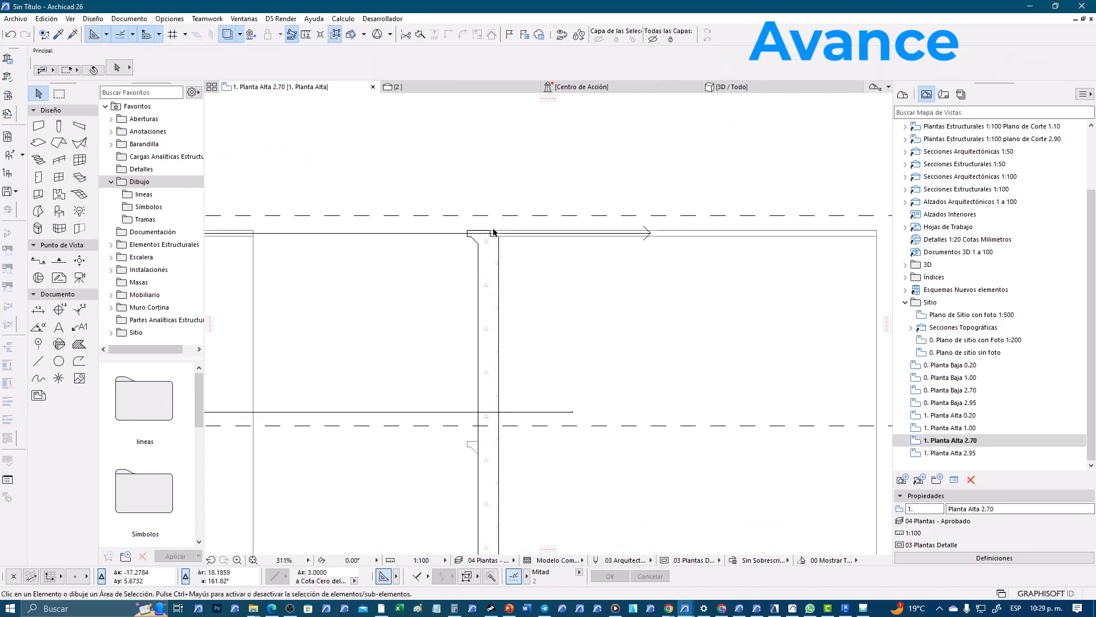
Step: Save a new upper-floor view in the view map and name it Planta Alta 2.75
scroll(819, 343, down, 3)
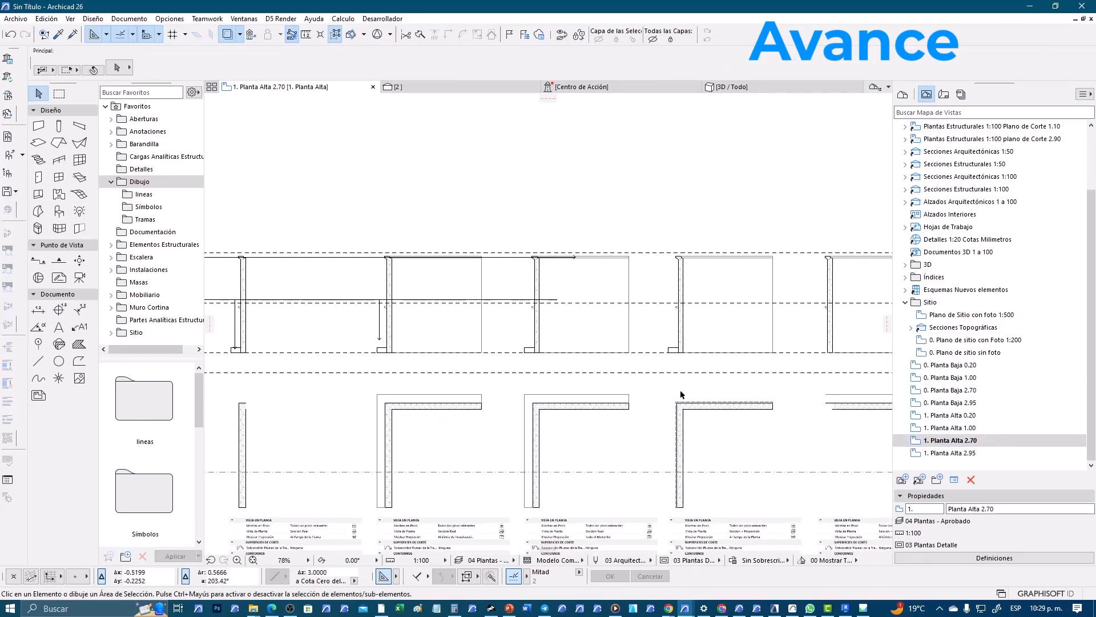
text(7)
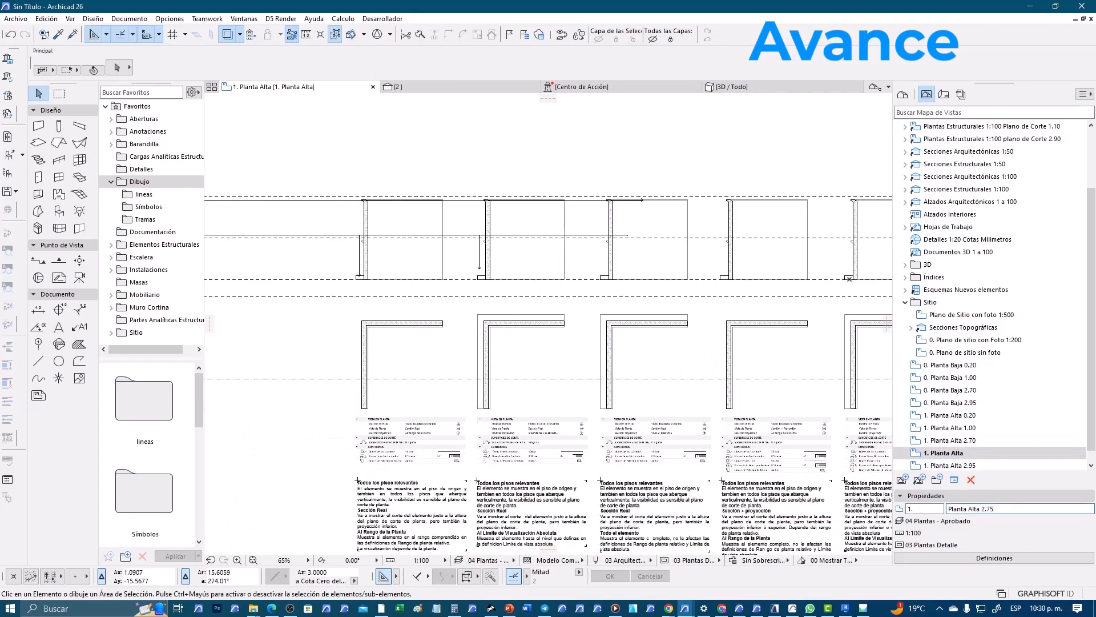
text(5)
key(Return)
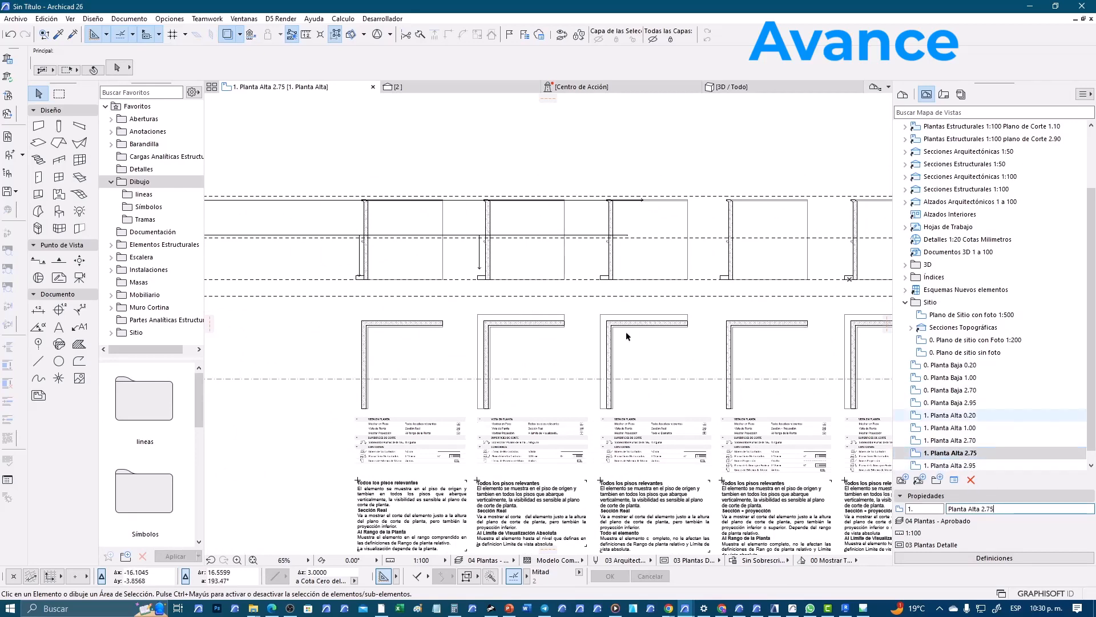
Step: Clone the Pisos folder into the view map and name it "Pisos altura de corte a 2.75"
scroll(724, 350, down, 1)
middle_drag(724, 351, 641, 386)
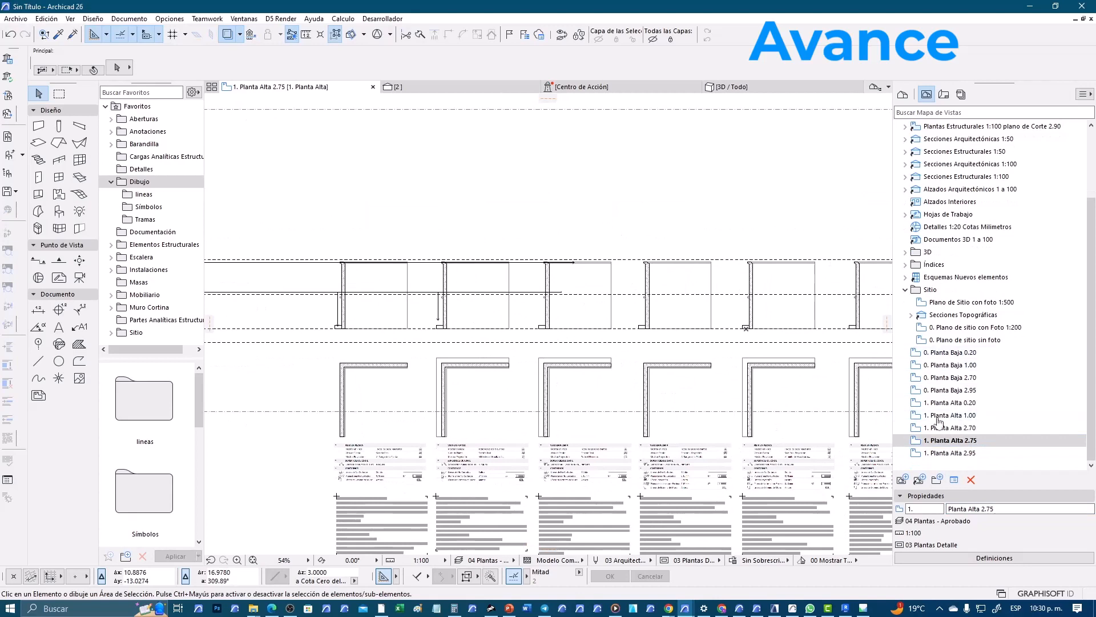
click(921, 481)
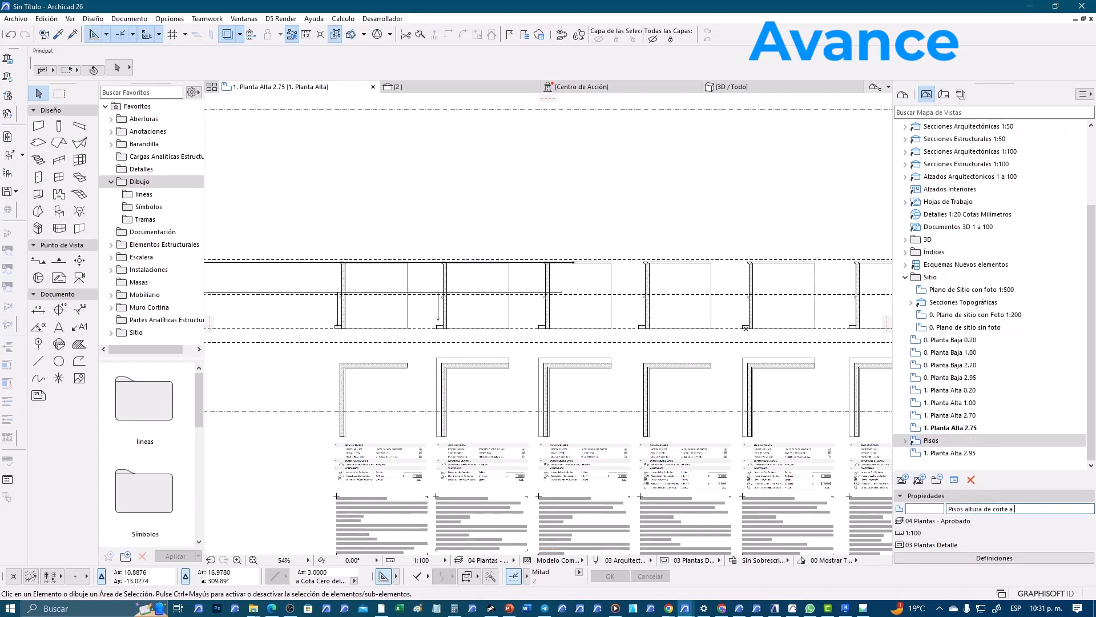
text(2.75)
key(Return)
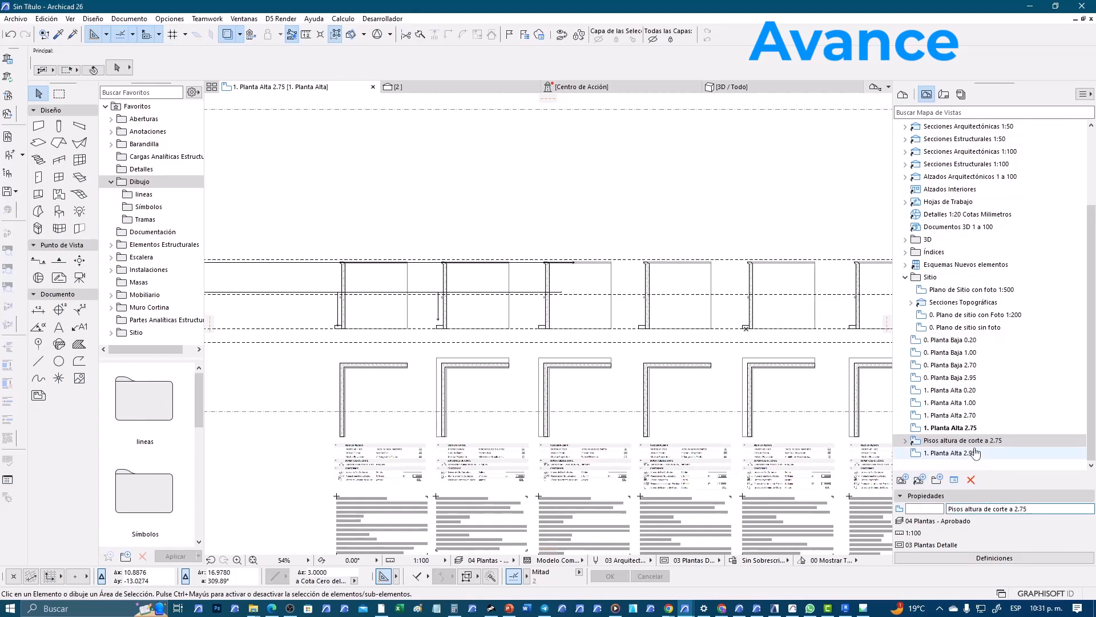
Step: Open the Planta Baja view in the cloned floors folder and open its floor plan cut plane settings from the view definitions
click(905, 440)
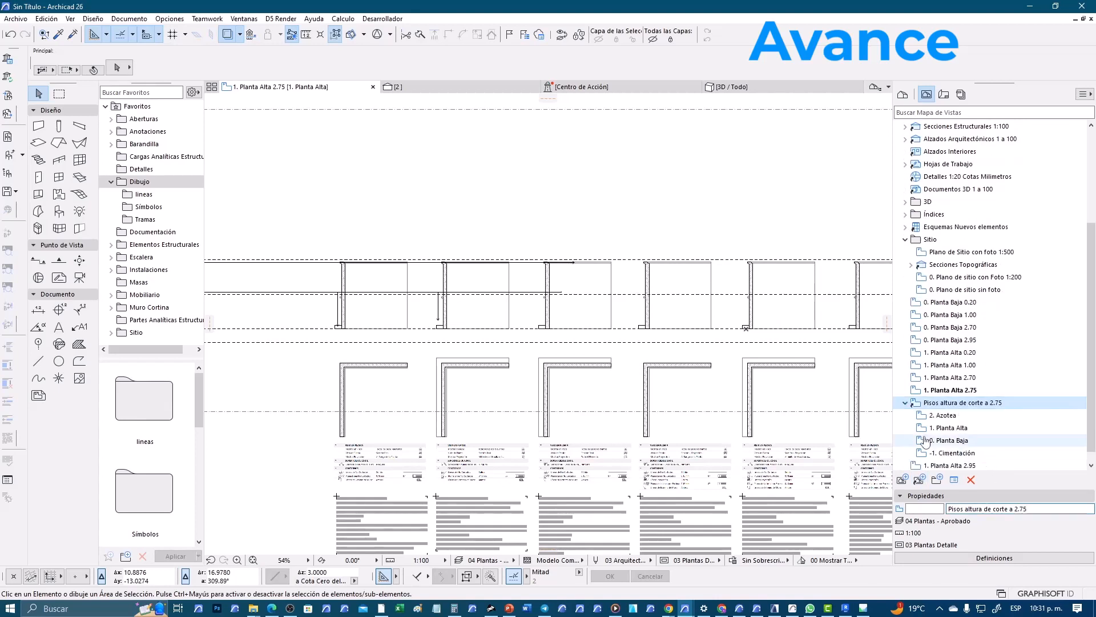
click(950, 455)
double_click(968, 441)
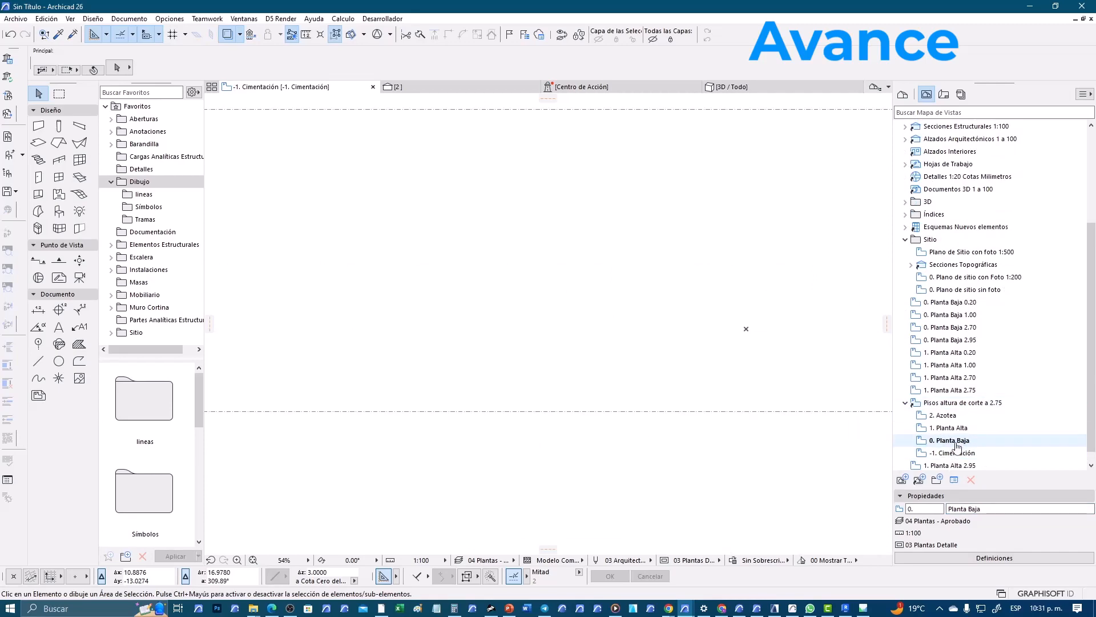
click(977, 559)
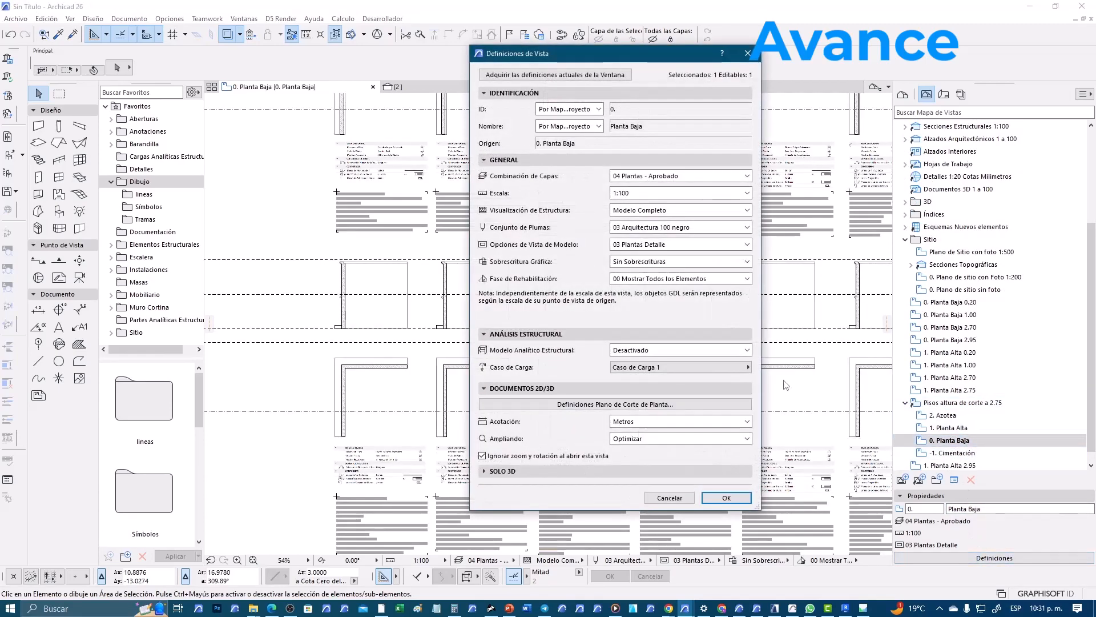
click(624, 405)
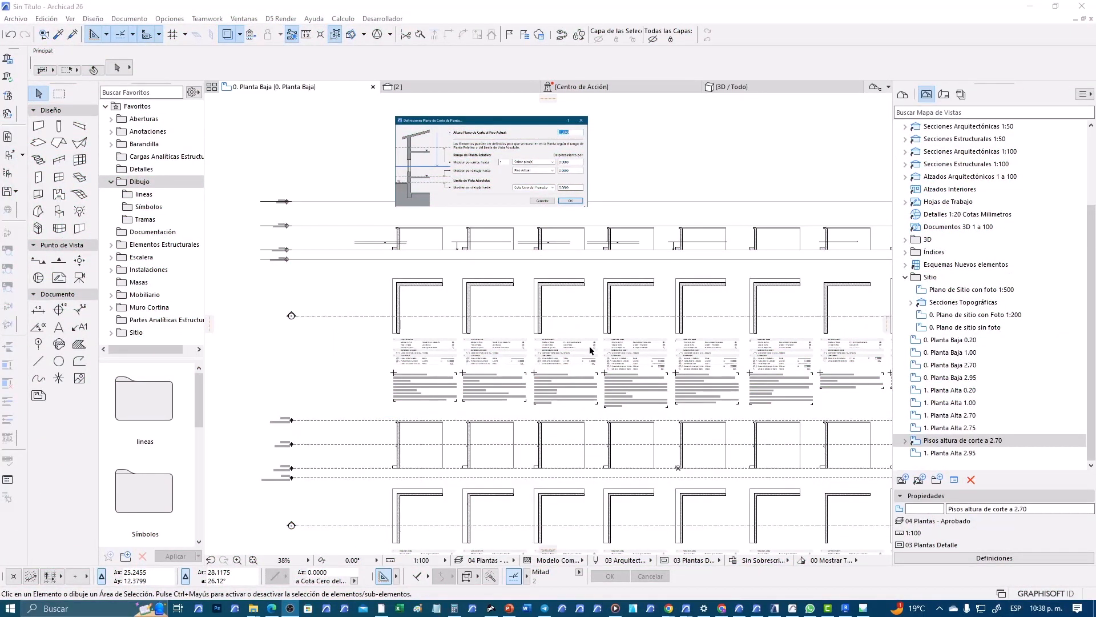
Step: Examine the pasted cut plane settings image and compare it with the upper row of wall examples in Planta Baja
scroll(486, 177, up, 3)
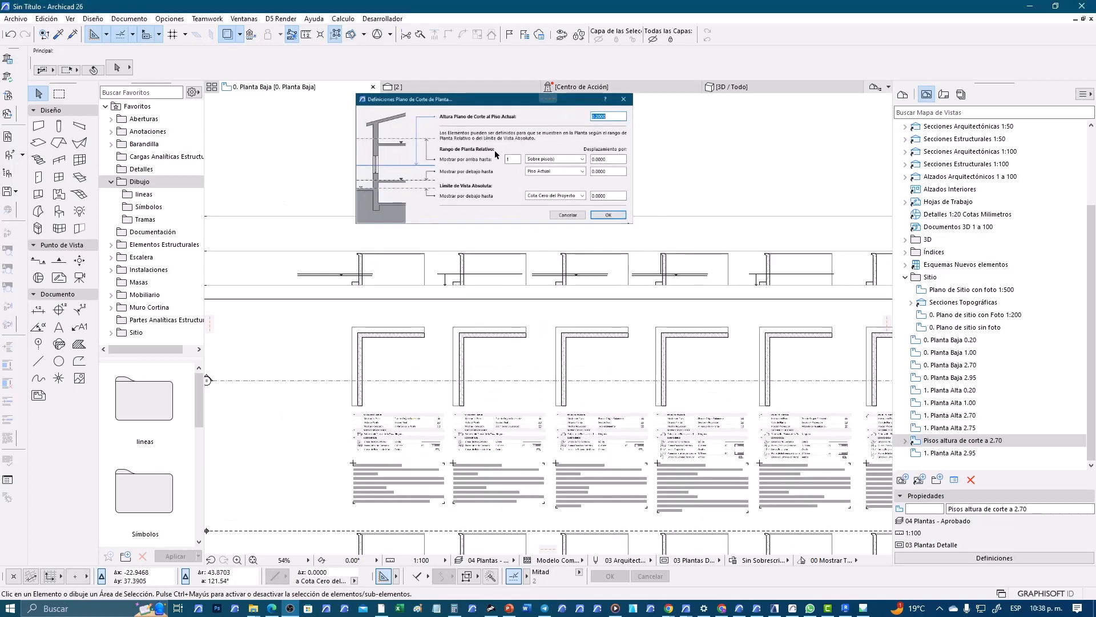
scroll(486, 127, up, 2)
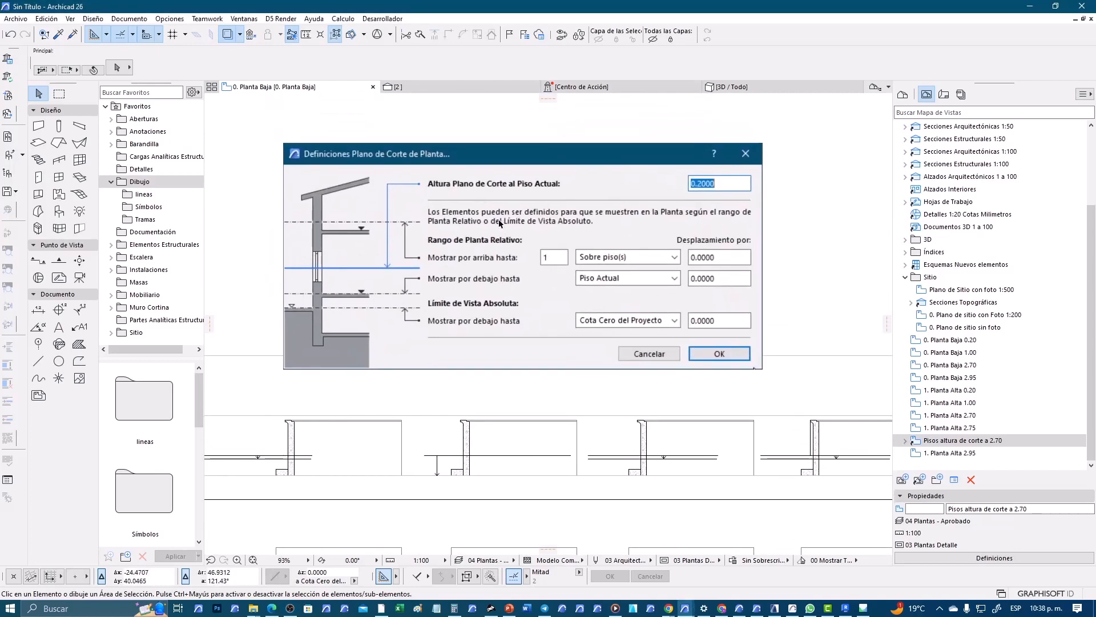
scroll(496, 225, up, 1)
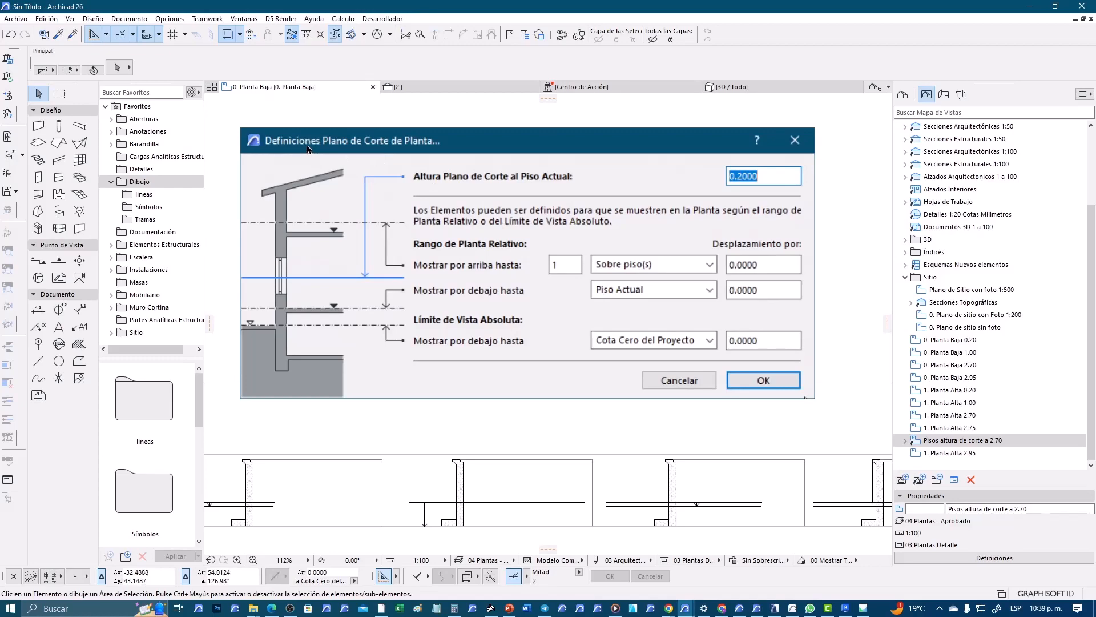
scroll(402, 243, down, 5)
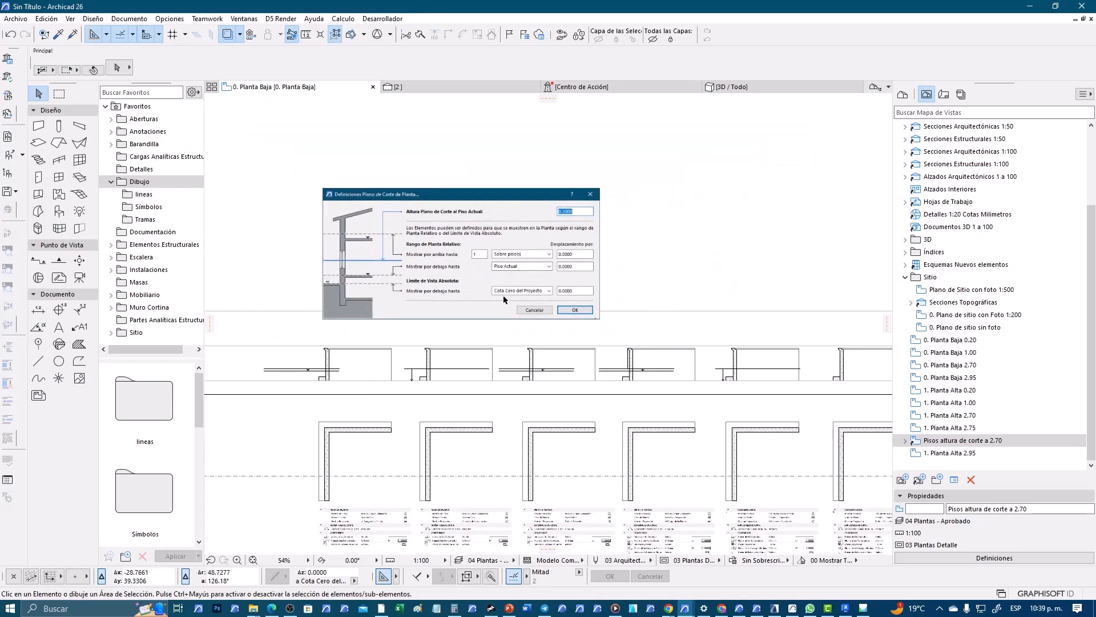
scroll(375, 532, up, 3)
scroll(384, 482, up, 2)
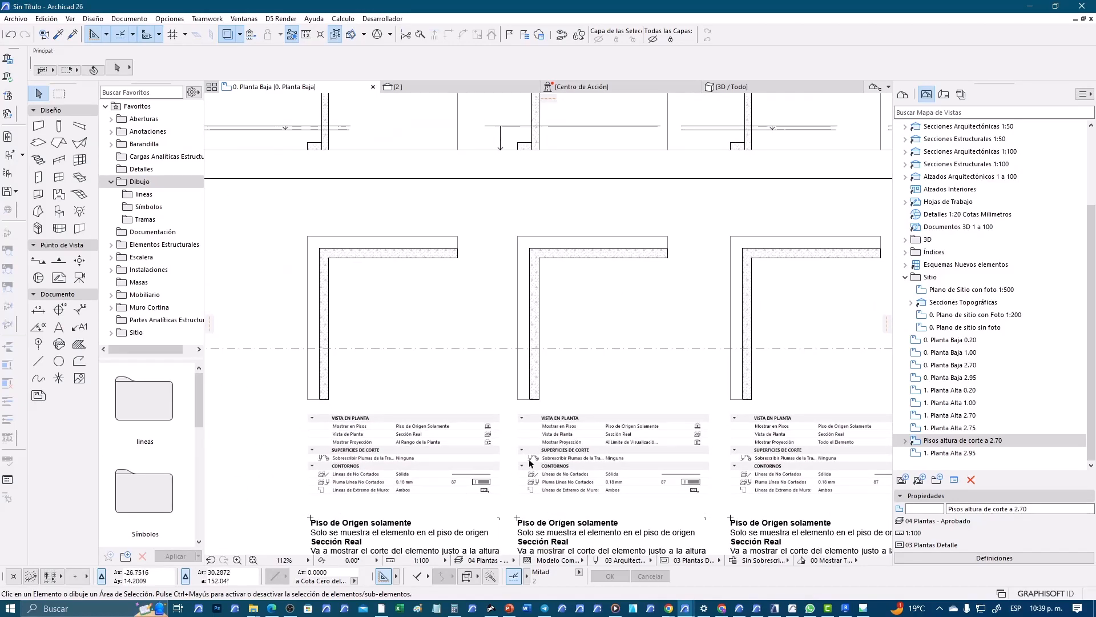
scroll(545, 456, down, 2)
scroll(666, 441, down, 2)
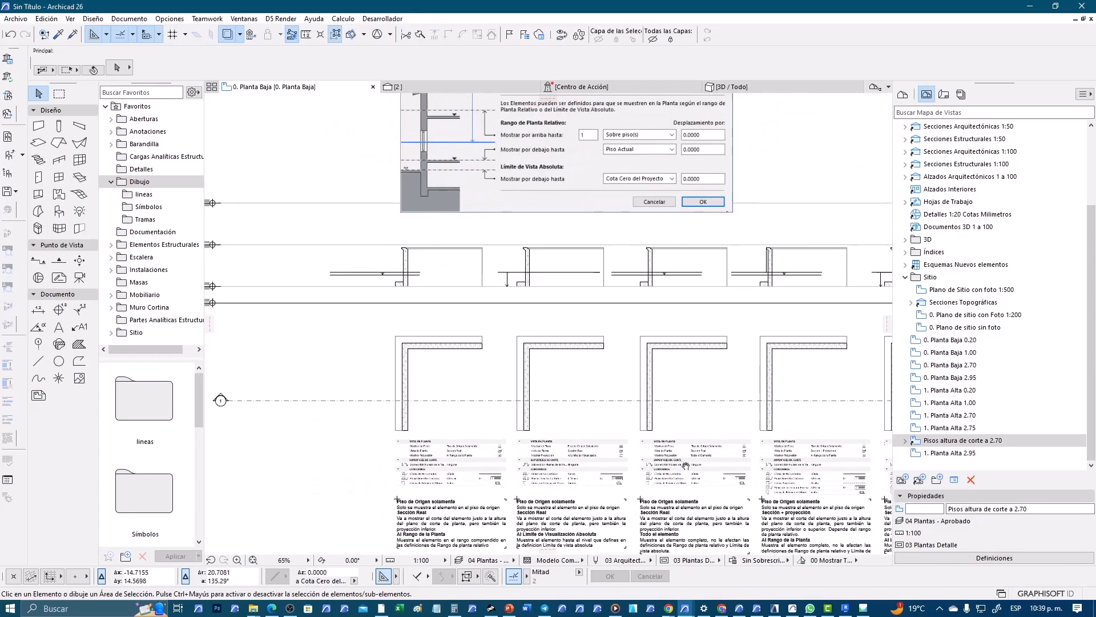
middle_drag(666, 437, 432, 442)
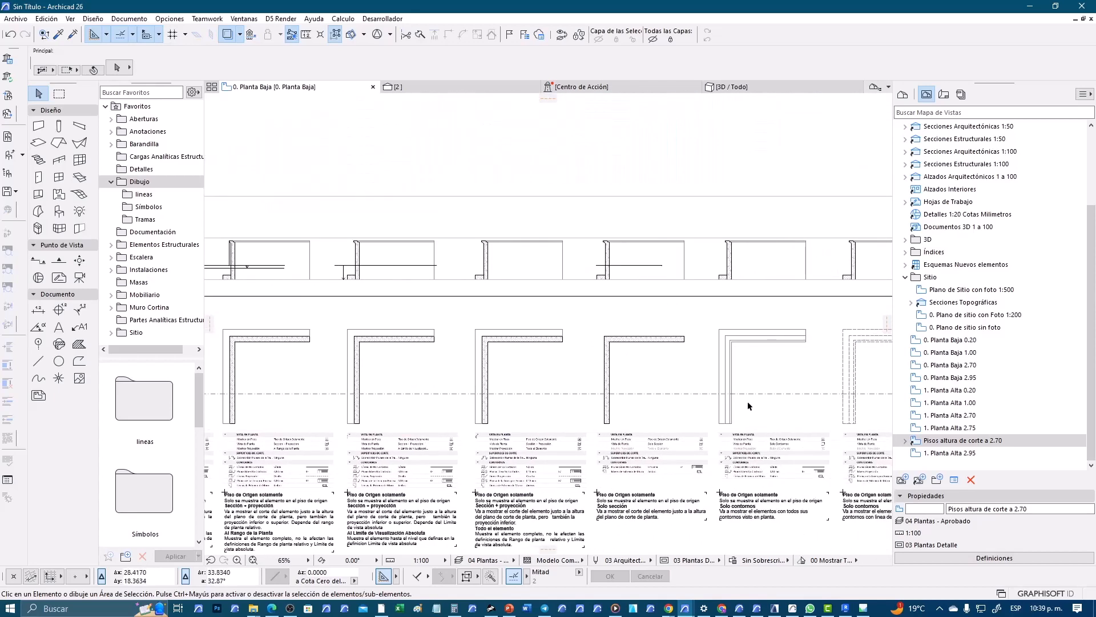
middle_drag(750, 403, 494, 403)
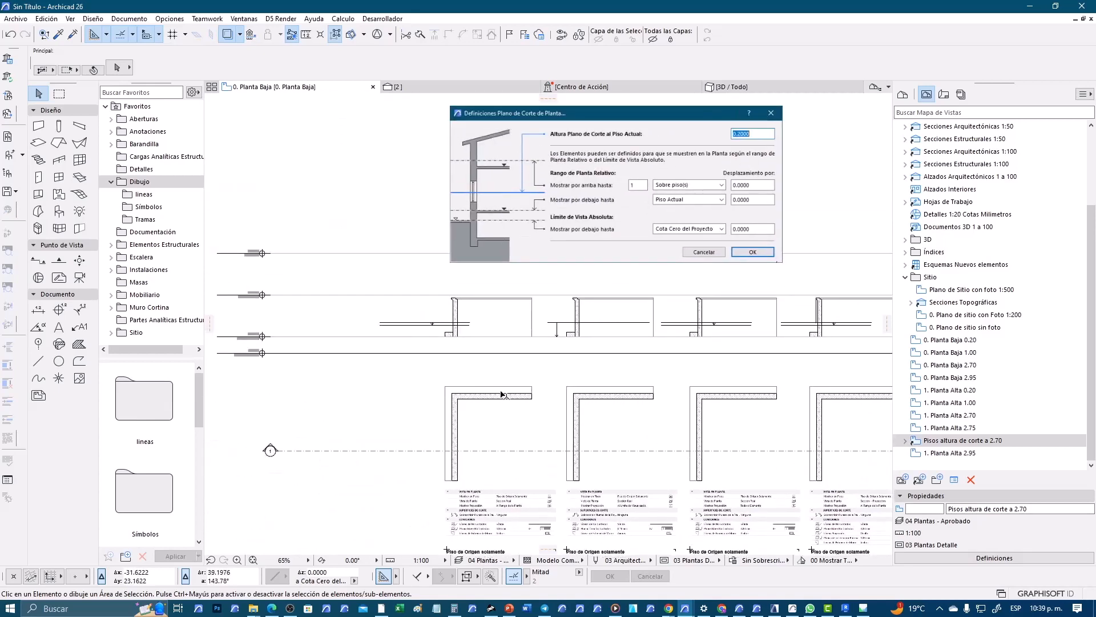
scroll(502, 394, up, 2)
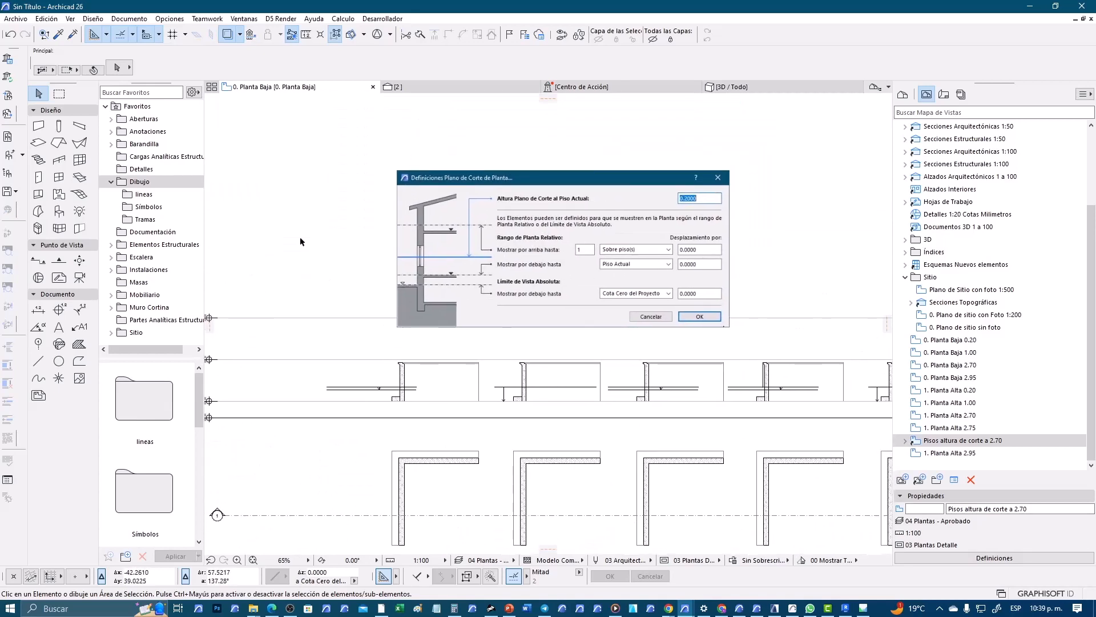
Step: Review the structure types offered by the Wall tool, and return to the Arrow tool
click(40, 130)
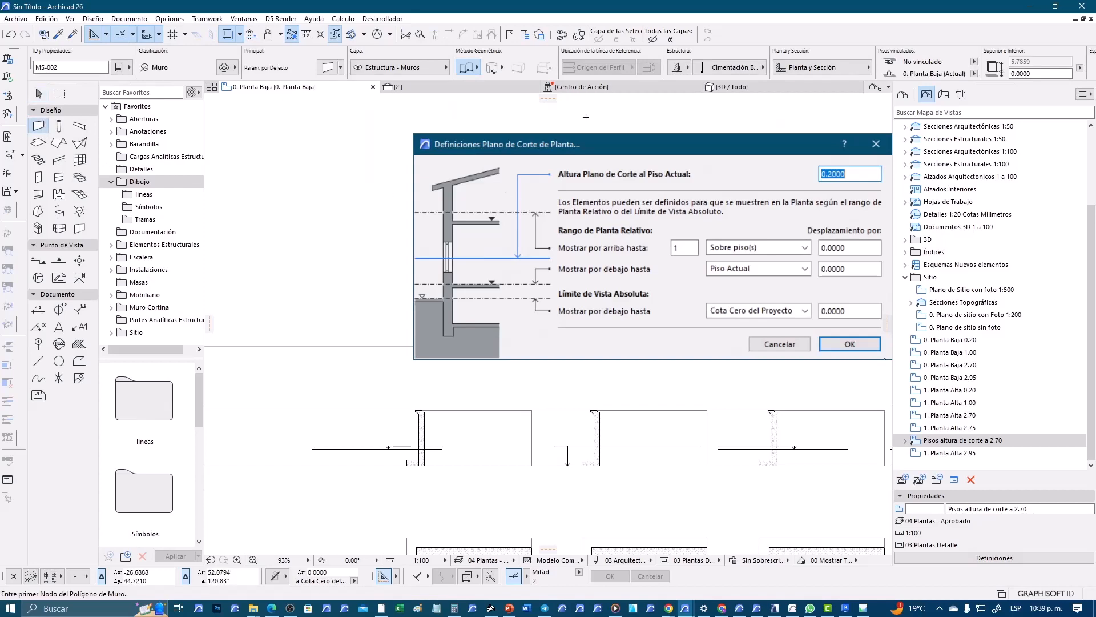
click(683, 73)
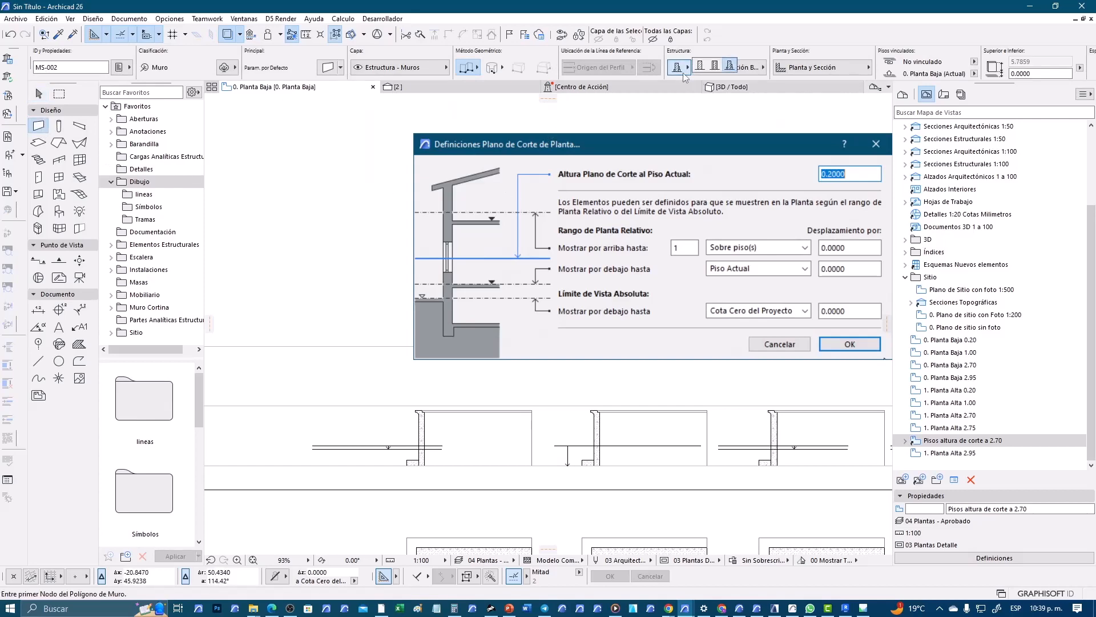
scroll(589, 458, down, 4)
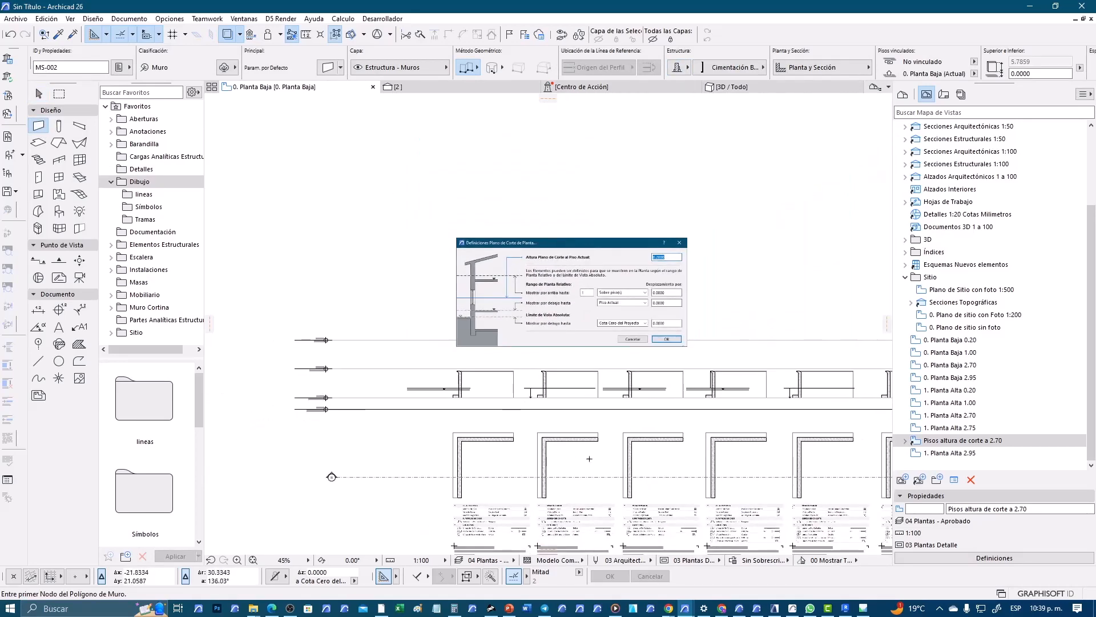
middle_drag(589, 459, 496, 385)
click(39, 95)
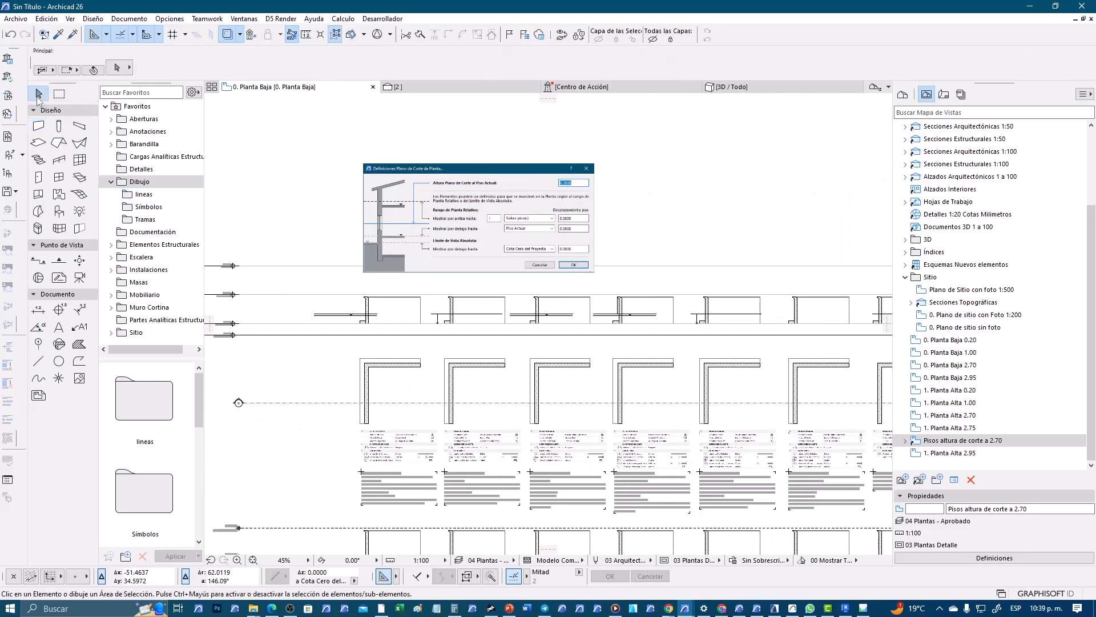
Step: Examine how the cut plane range and view limit relate to the section drawings and plans in both rows of wall examples
scroll(358, 382, up, 3)
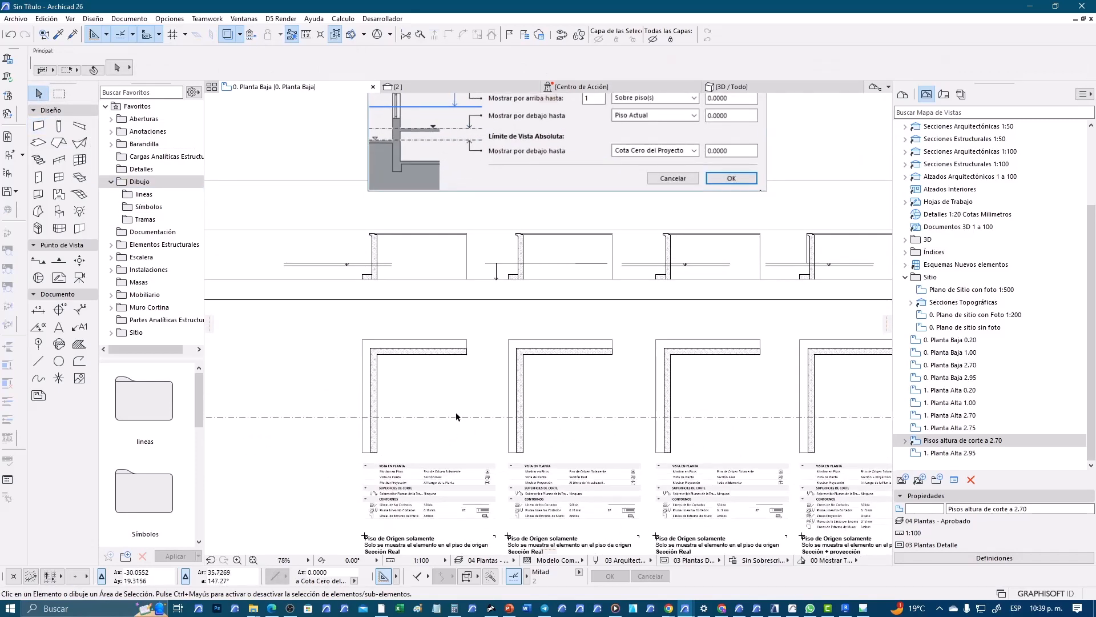
middle_drag(601, 451, 551, 423)
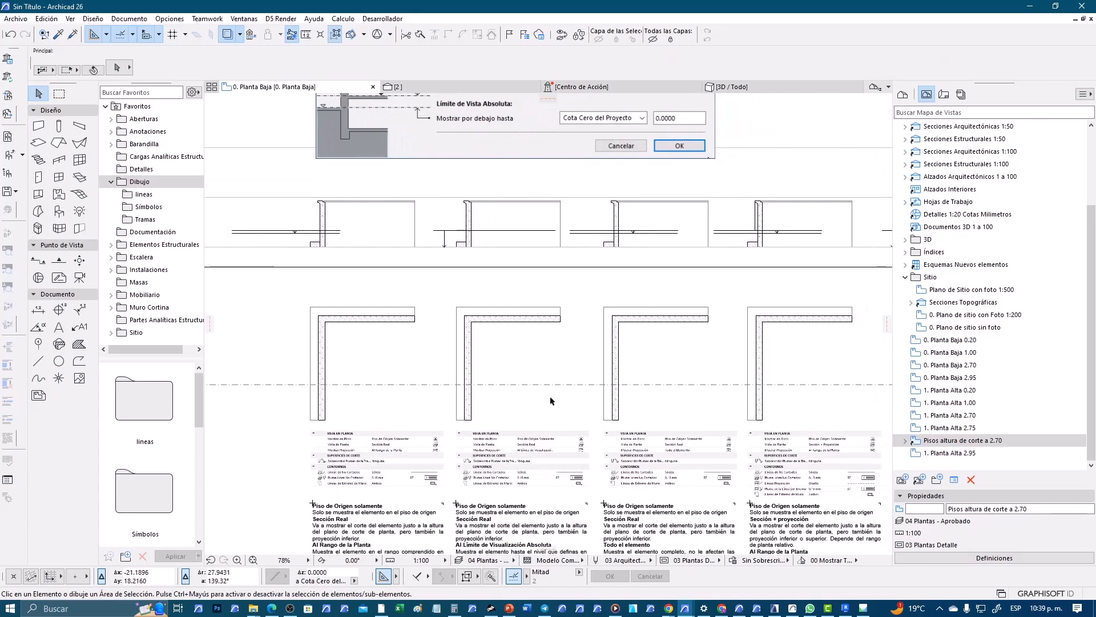
scroll(550, 400, down, 1)
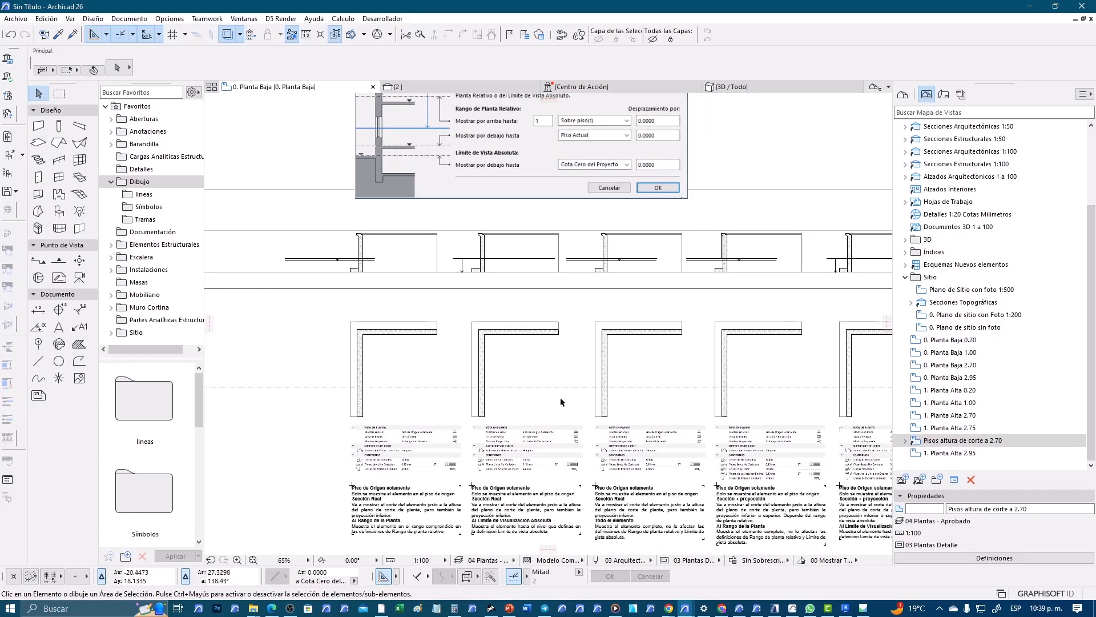
middle_drag(565, 393, 567, 453)
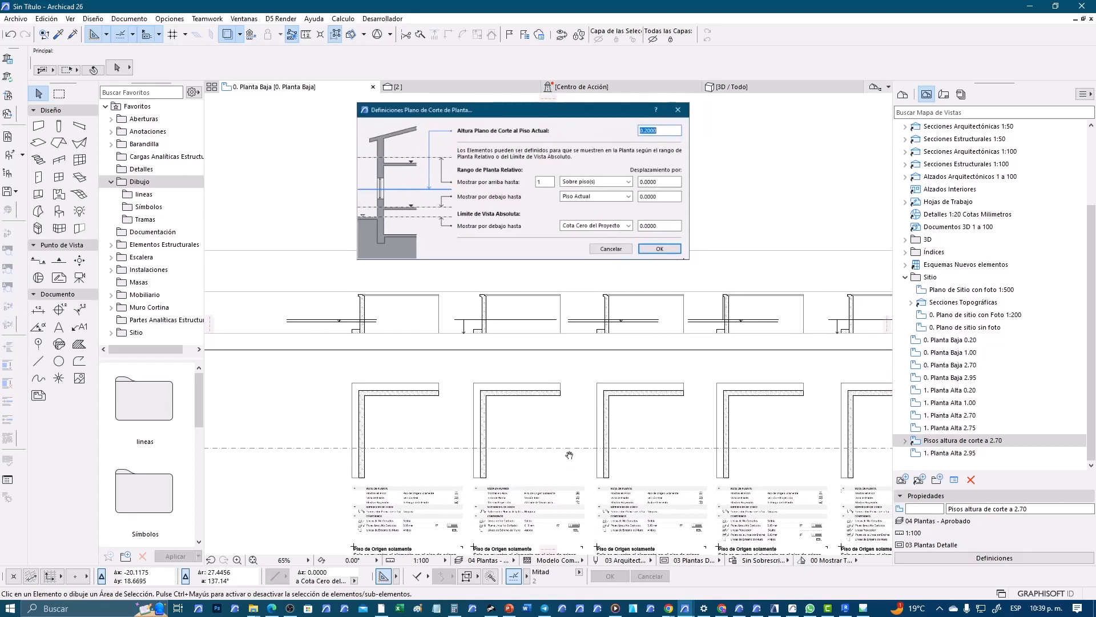
middle_drag(425, 421, 482, 436)
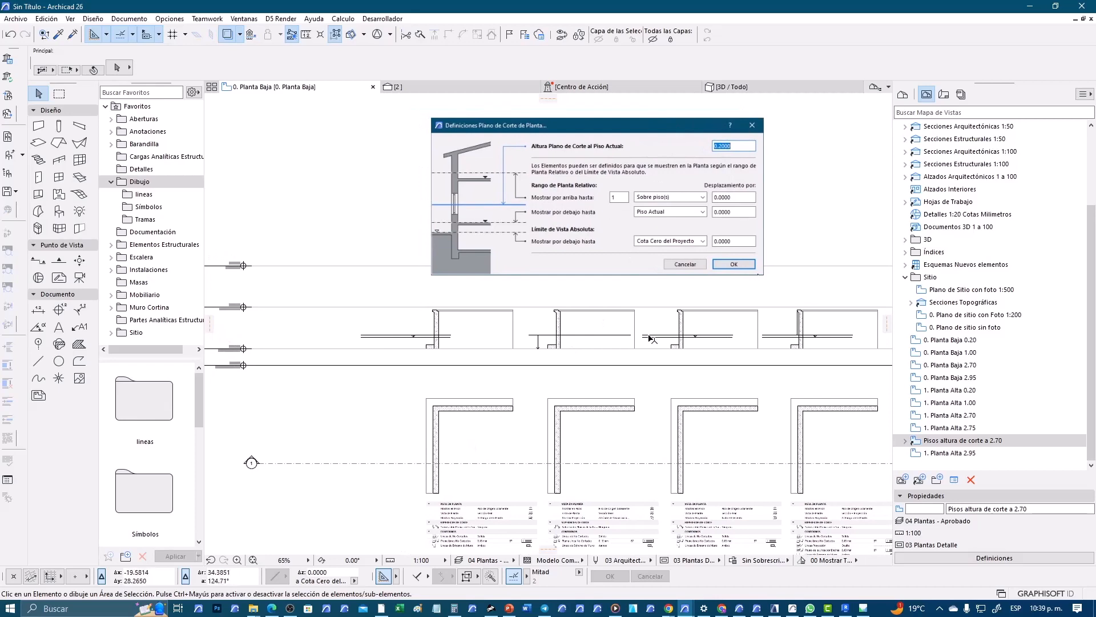
middle_drag(661, 389, 587, 396)
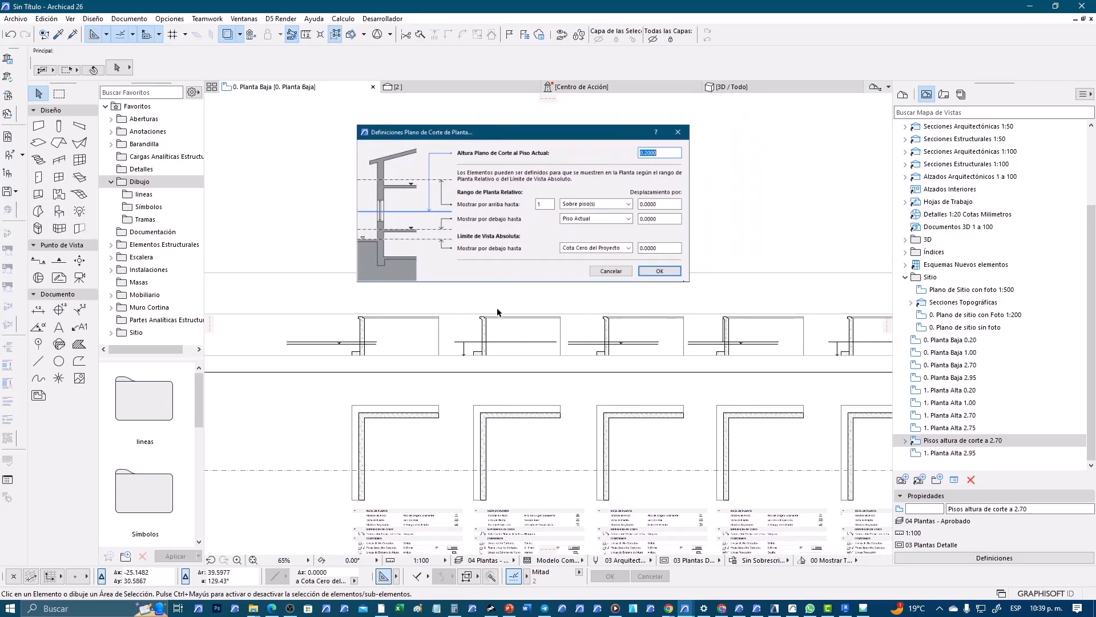
scroll(707, 412, down, 2)
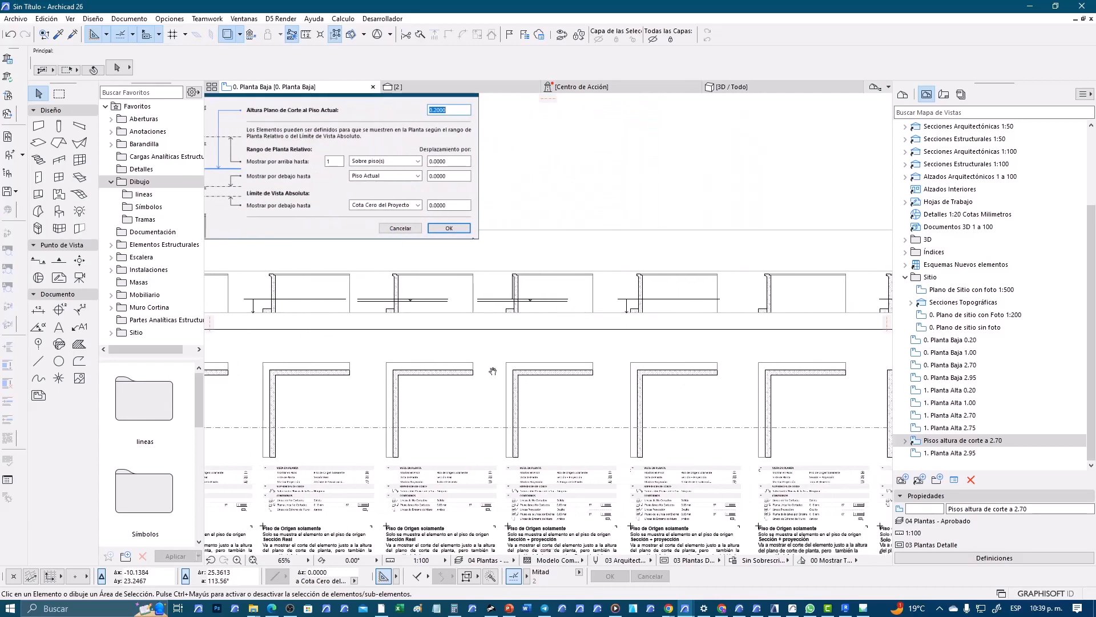
scroll(537, 382, down, 2)
scroll(512, 405, down, 5)
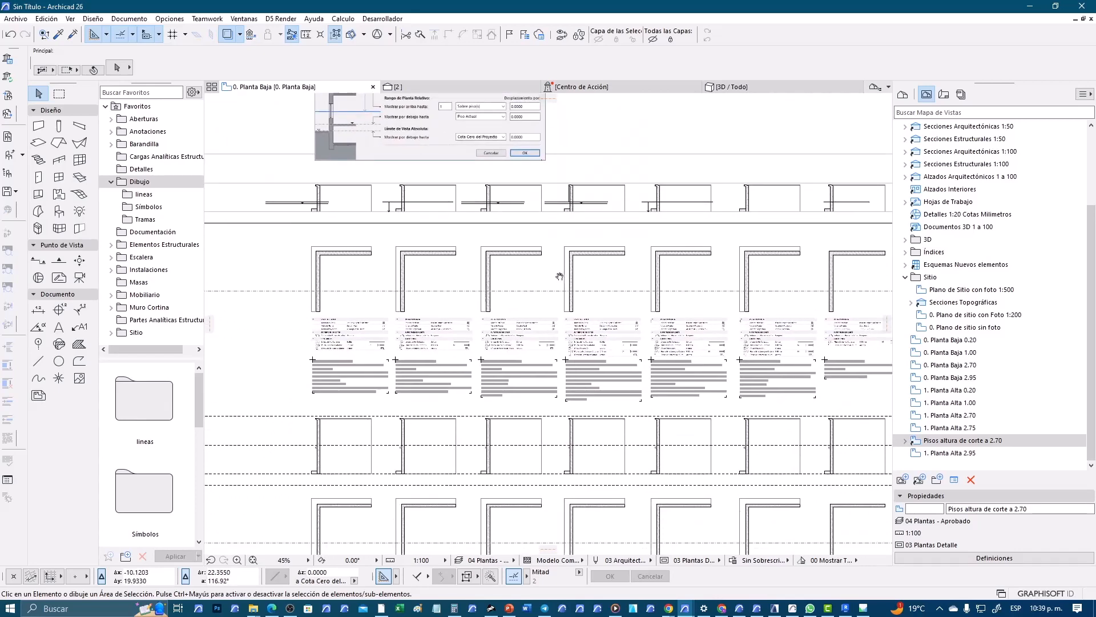
scroll(548, 392, down, 3)
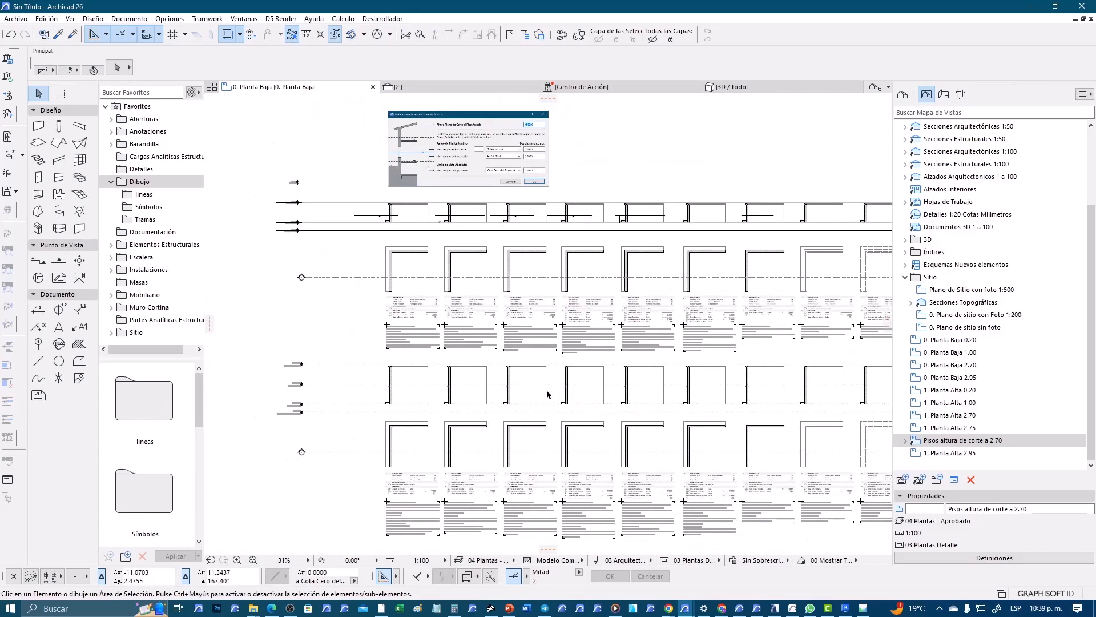
mouse_move(688, 402)
middle_down()
mouse_move(596, 408)
mouse_move(605, 391)
middle_up()
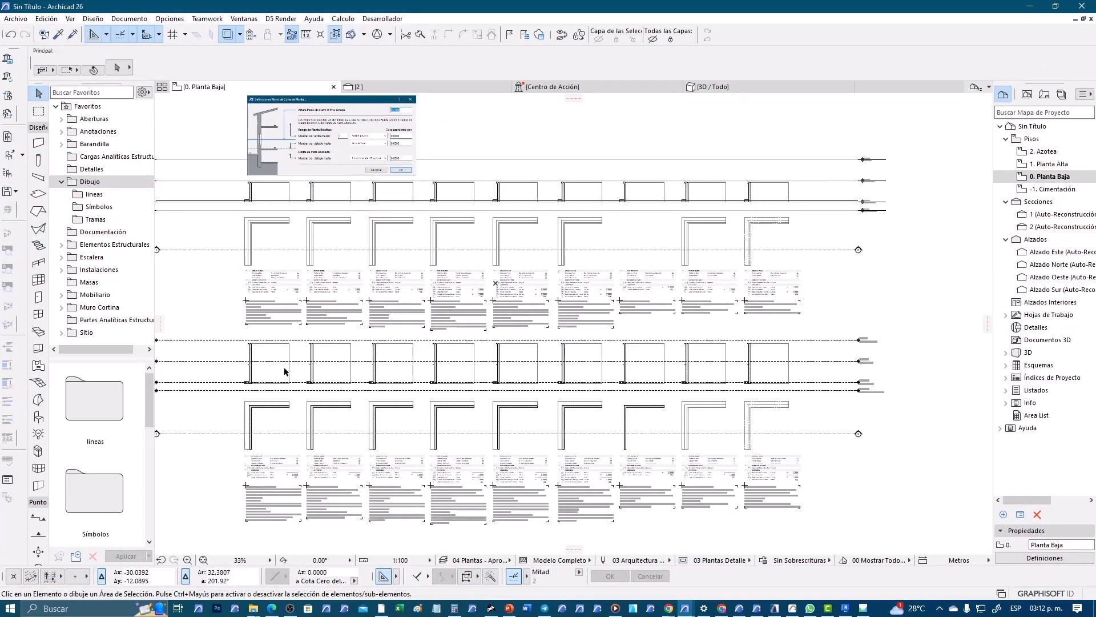
Step: Read the Vista en Planta settings and explanations under the Sección Real wall examples in Planta Baja
scroll(287, 383, up, 7)
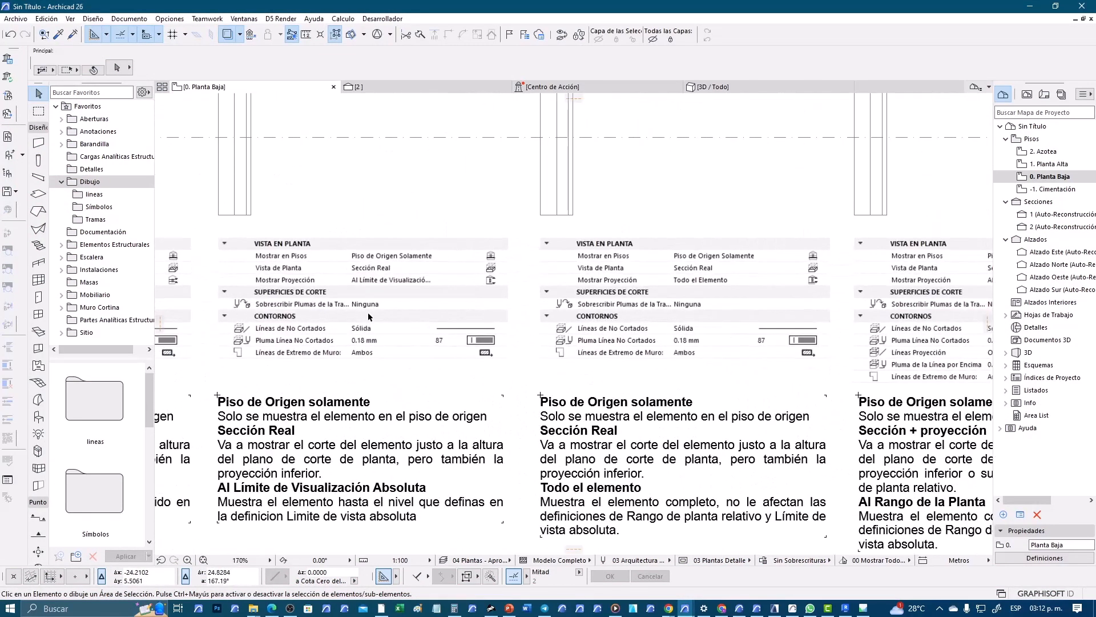
scroll(597, 330, up, 3)
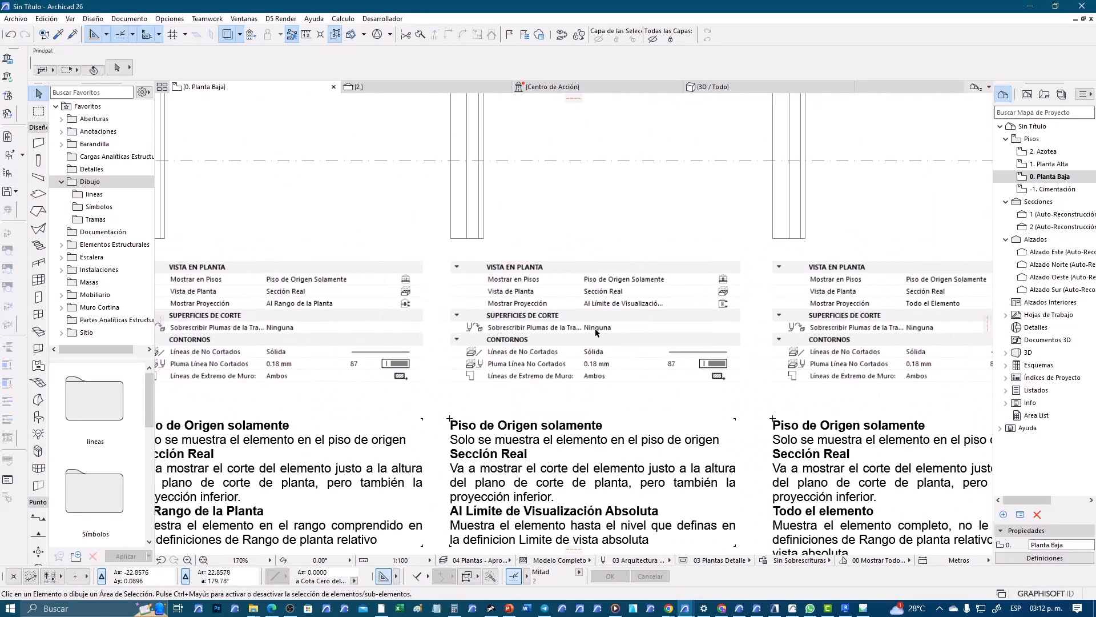
scroll(583, 333, down, 4)
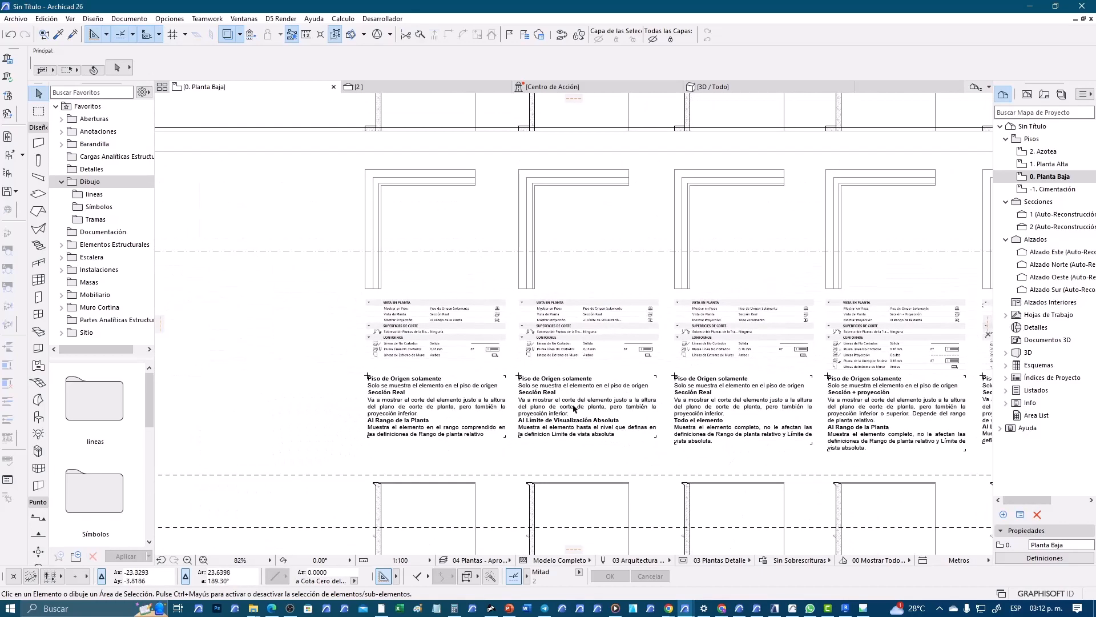
scroll(568, 406, down, 3)
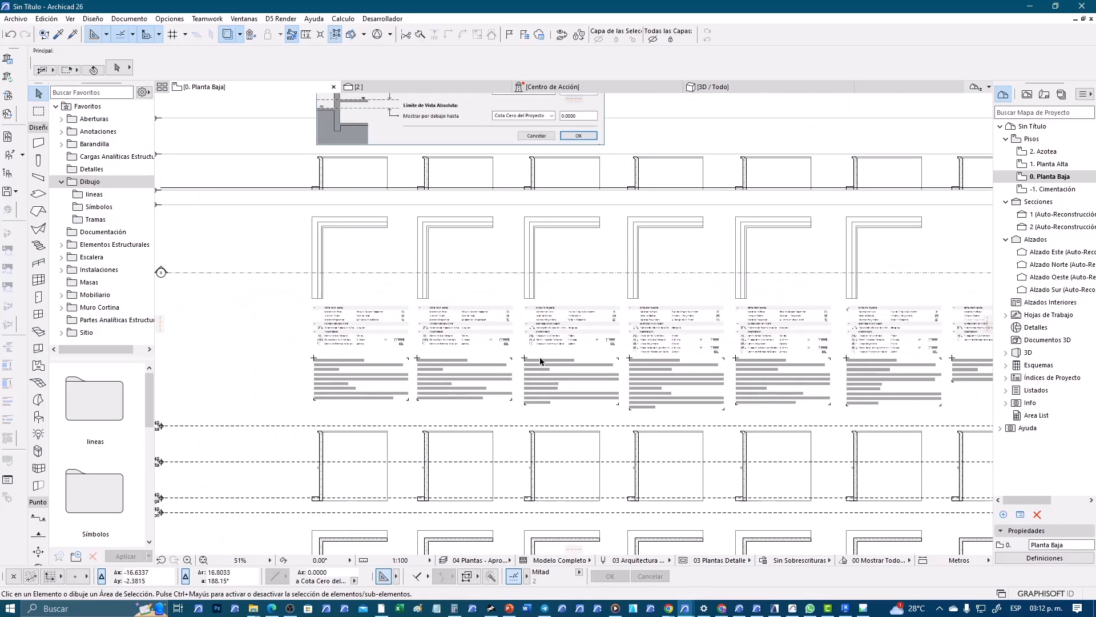
scroll(540, 356, down, 3)
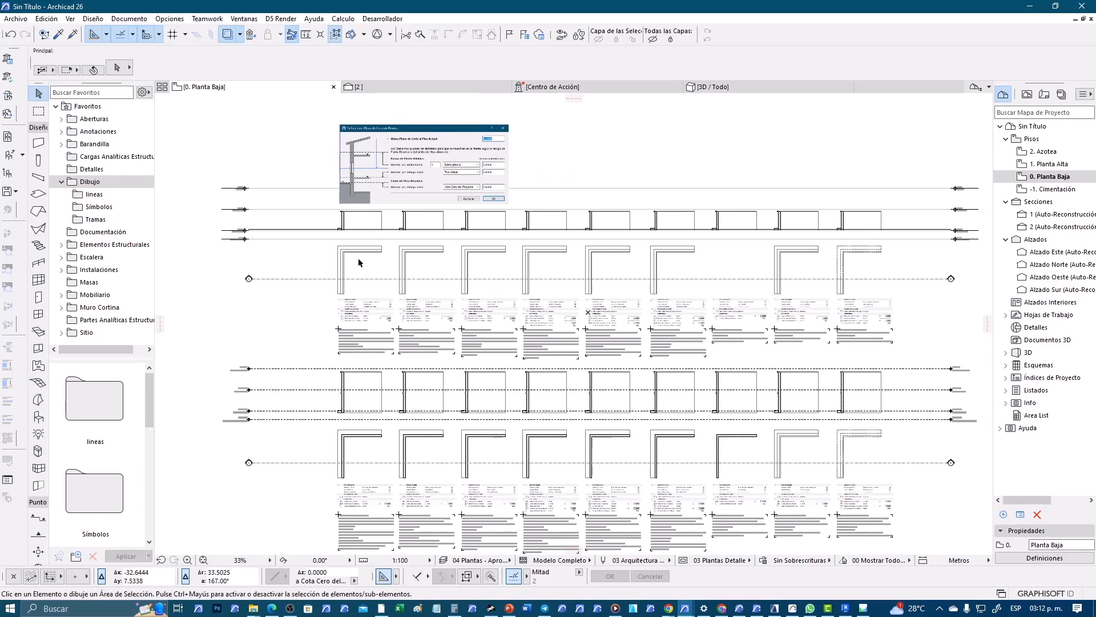
scroll(358, 263, up, 5)
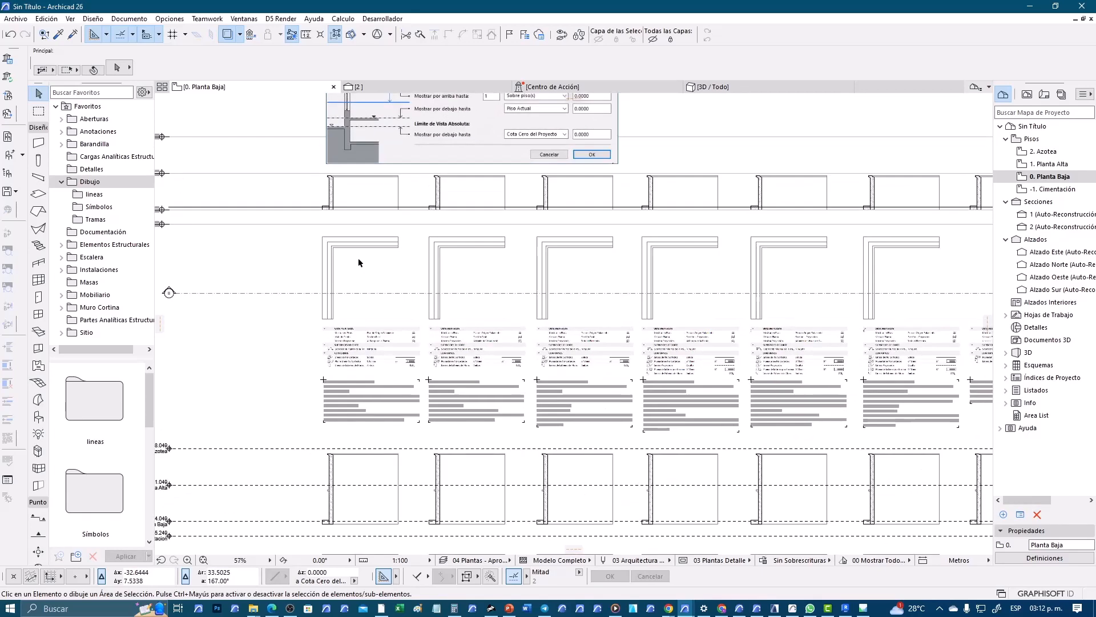
Step: Activate the Column, Beam and Slab tools in turn to review their default settings
click(38, 162)
click(41, 180)
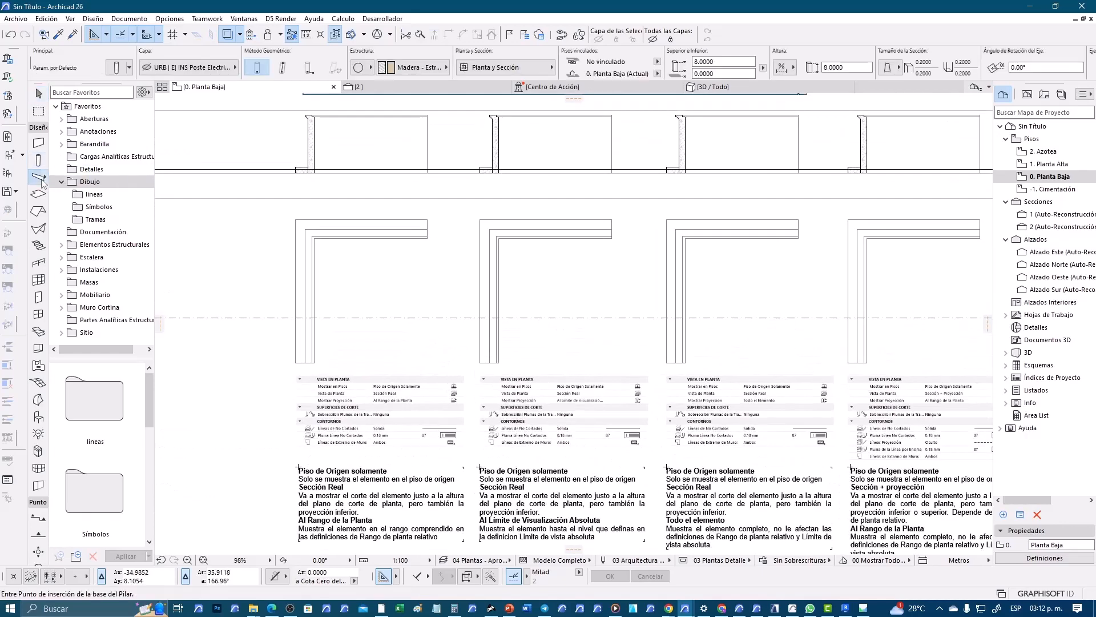
click(39, 194)
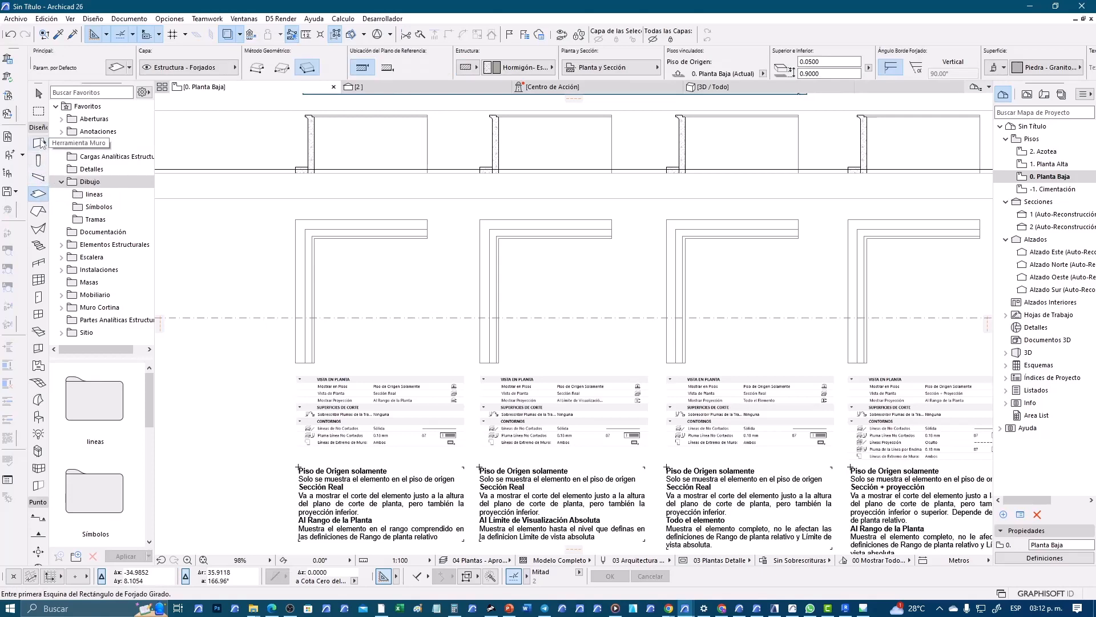
Step: Return to the Arrow tool and examine the cut plane settings image placed above the wall examples in Planta Baja
click(39, 93)
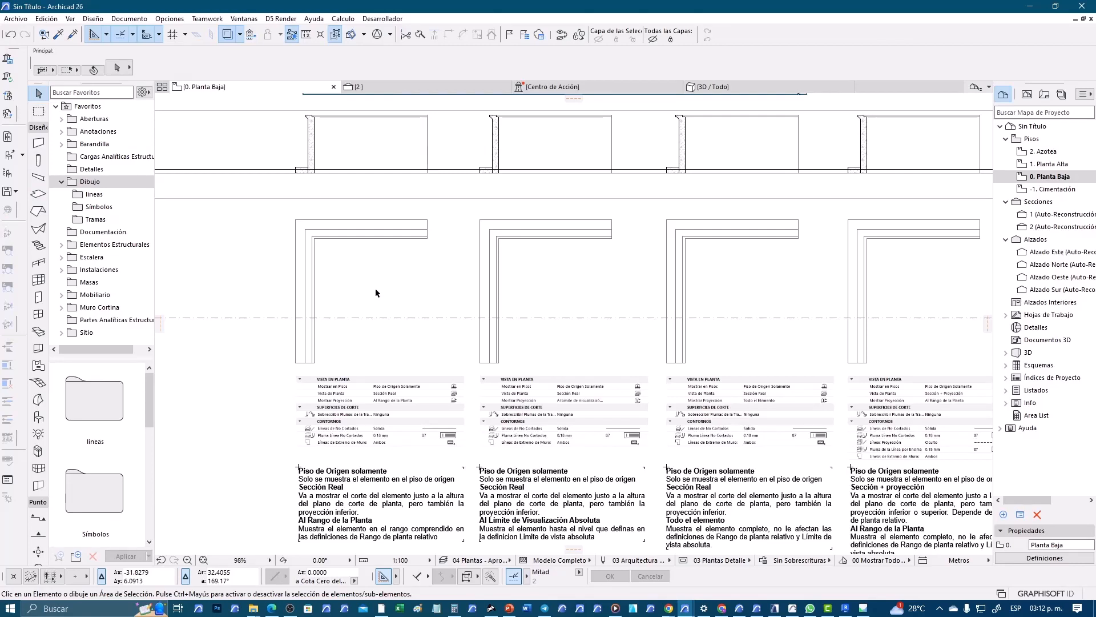
scroll(434, 311, down, 3)
middle_drag(553, 358, 559, 388)
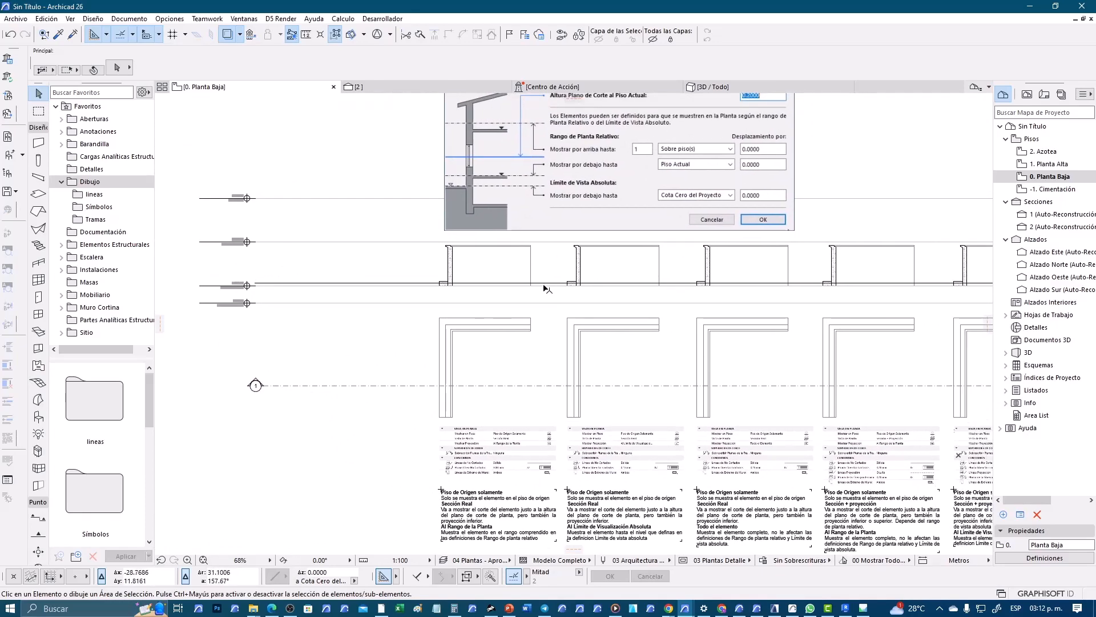
scroll(553, 313, down, 3)
middle_drag(664, 348, 510, 311)
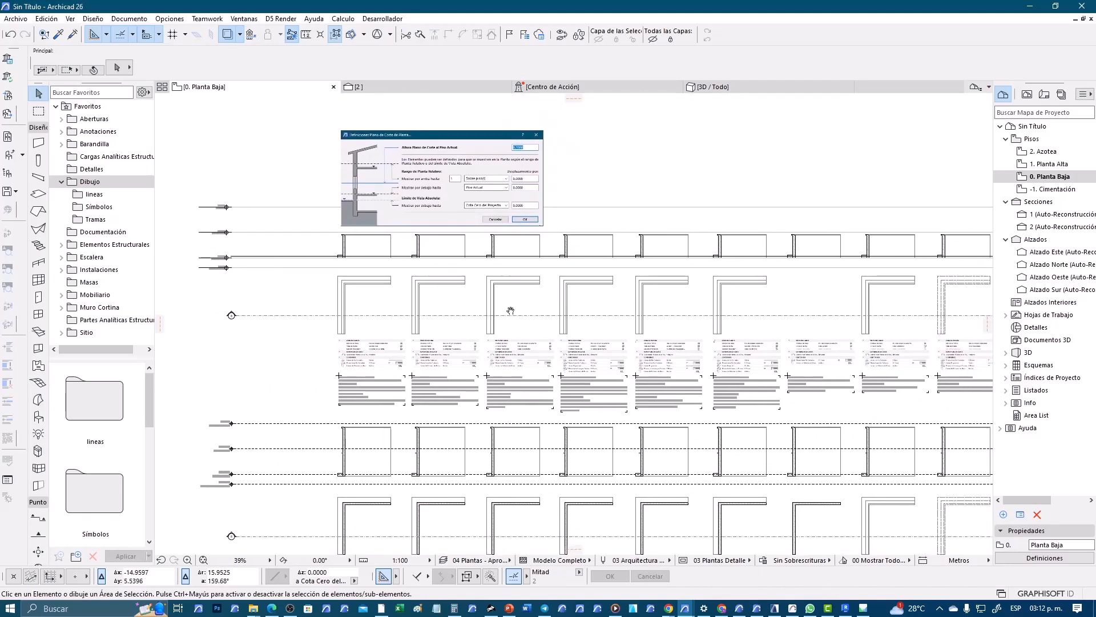
scroll(464, 152, up, 6)
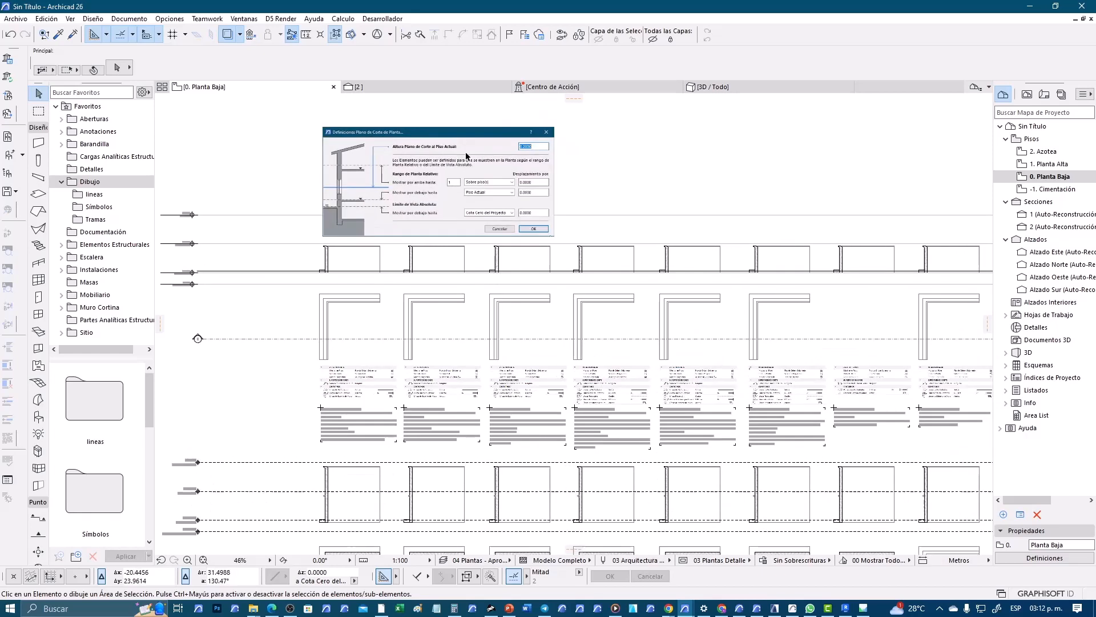
middle_drag(405, 152, 477, 193)
scroll(449, 186, up, 1)
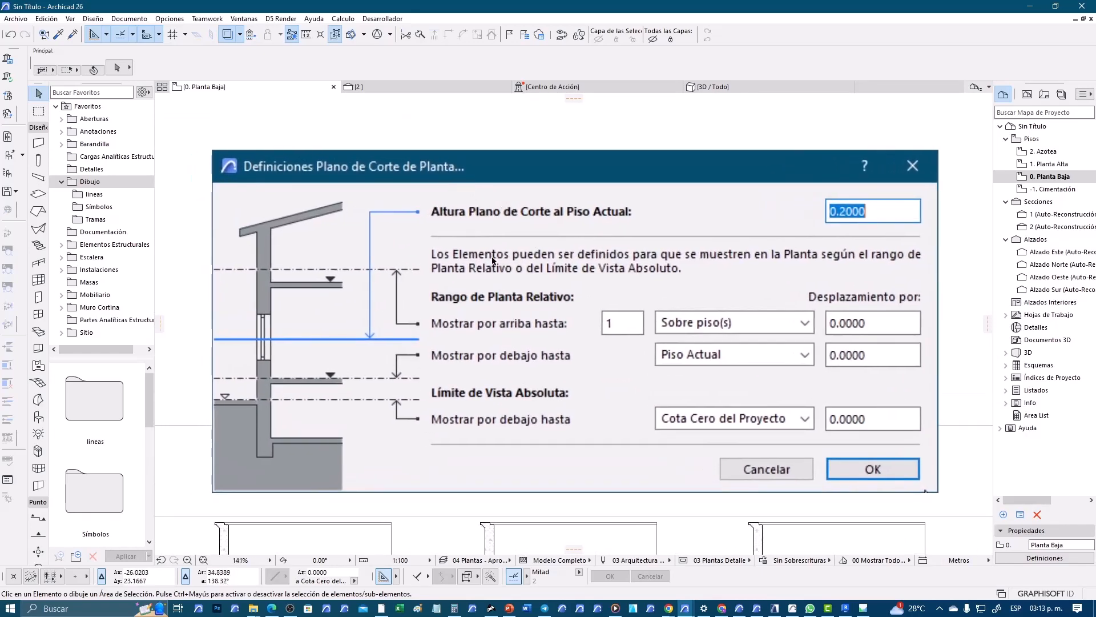
scroll(492, 260, down, 1)
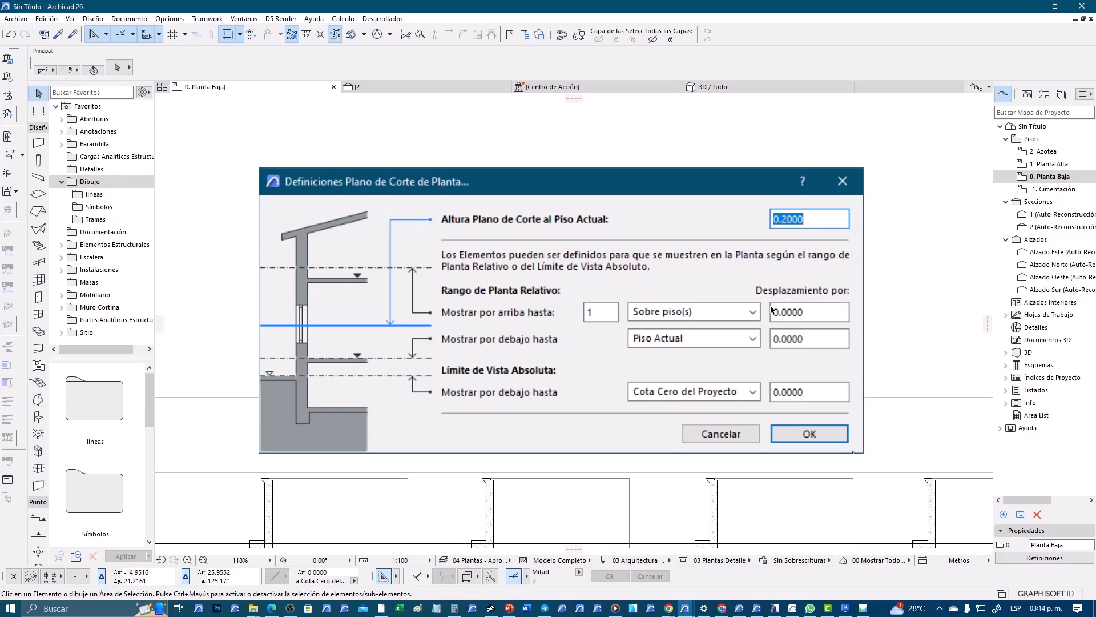
scroll(675, 340, down, 5)
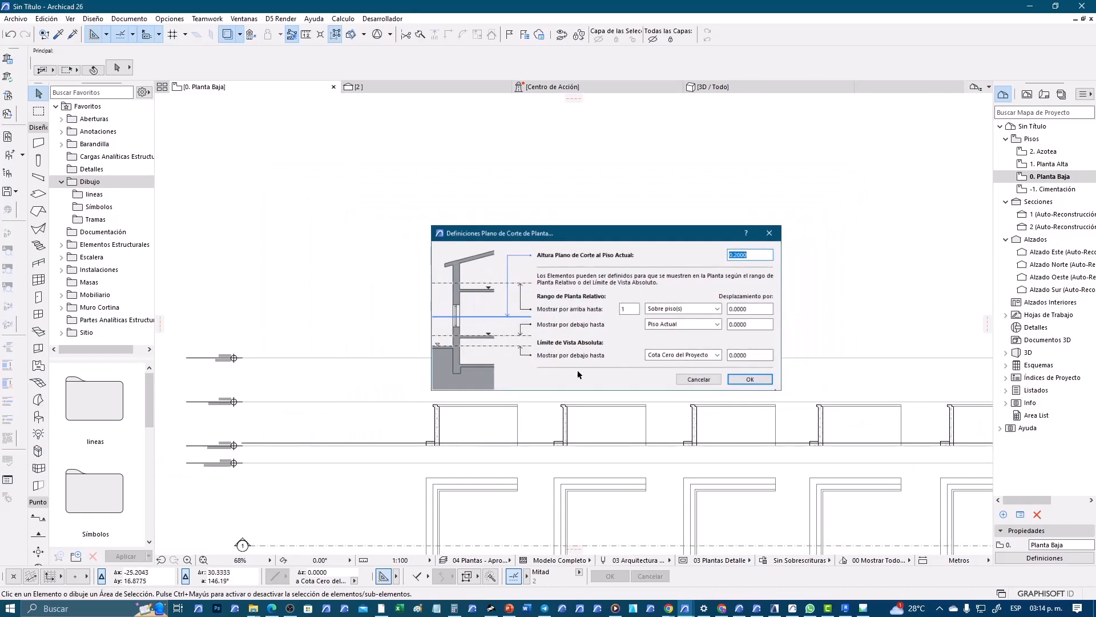
middle_drag(644, 443, 498, 349)
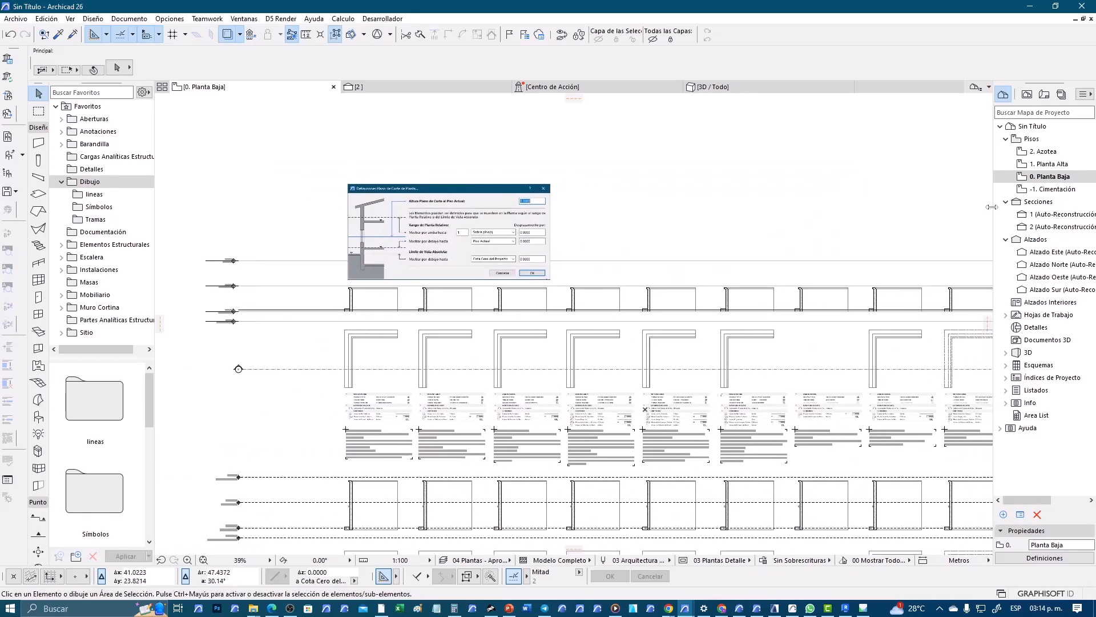
Step: Open the floor plan cut plane settings and set the cut plane height to the current story to 1.1000
click(130, 19)
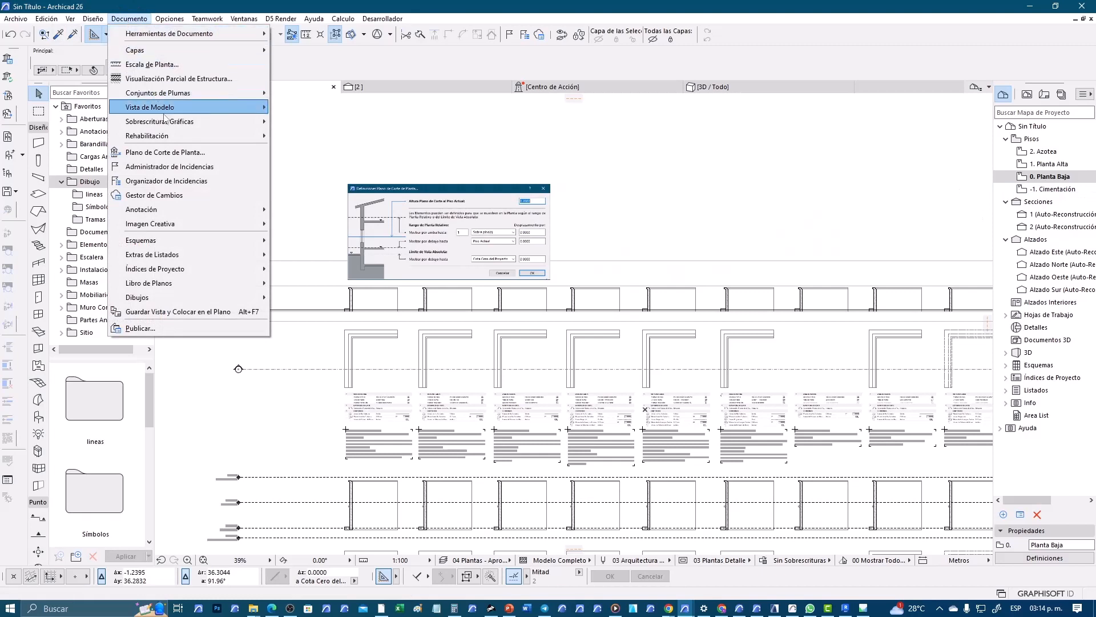
click(159, 153)
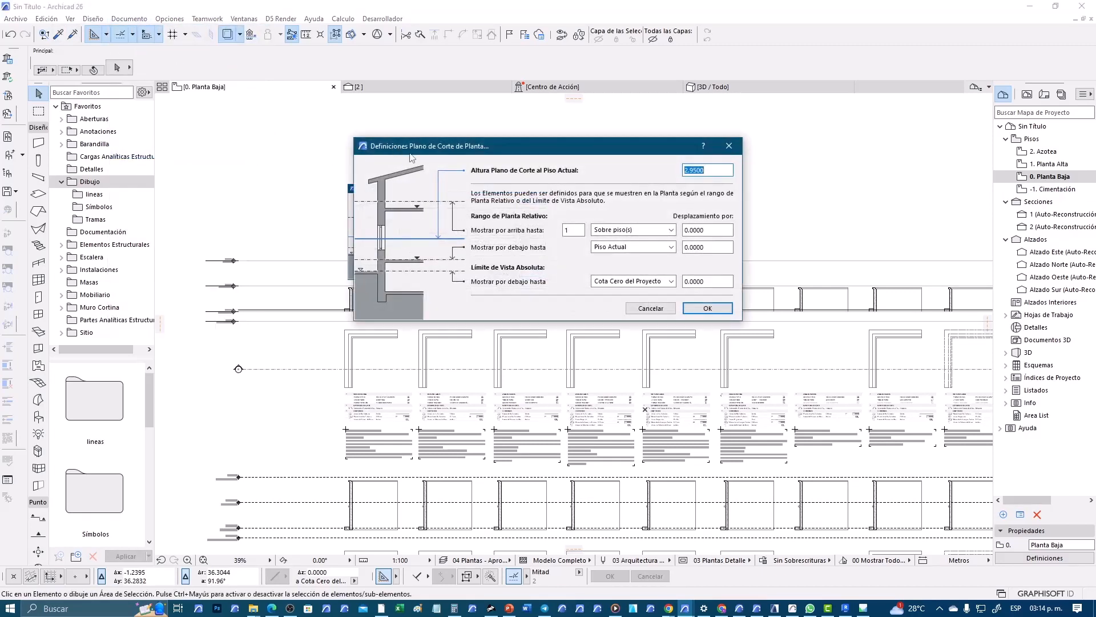
drag(527, 142, 402, 133)
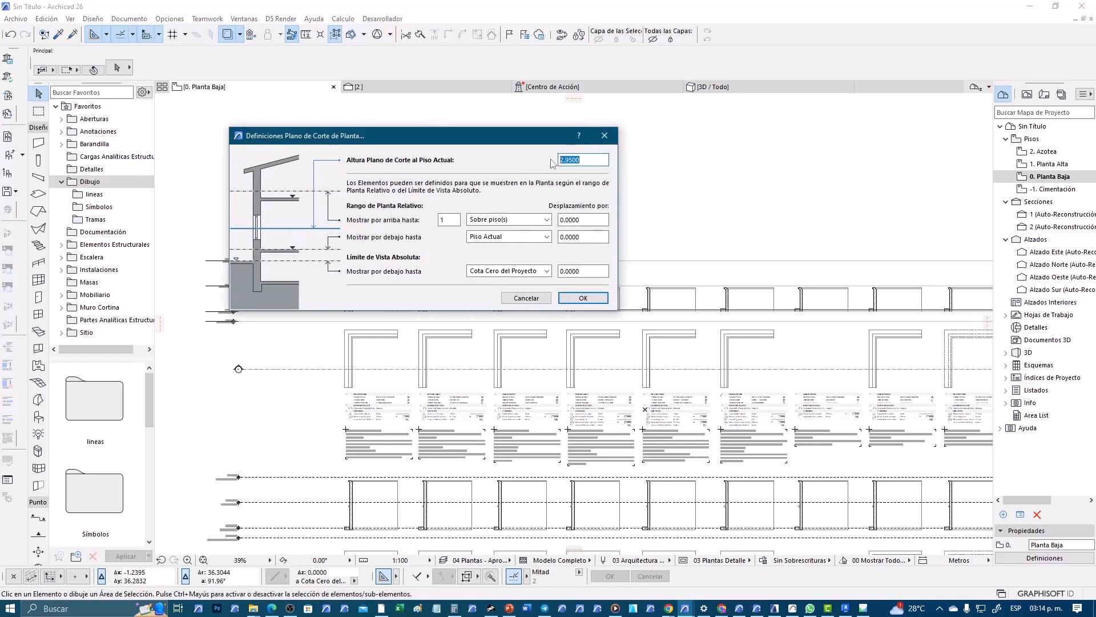
text(1.1000)
Step: Set the relative plan range's upper limit to Piso Actual with an offset of 3, and apply the cut plane settings
double_click(447, 219)
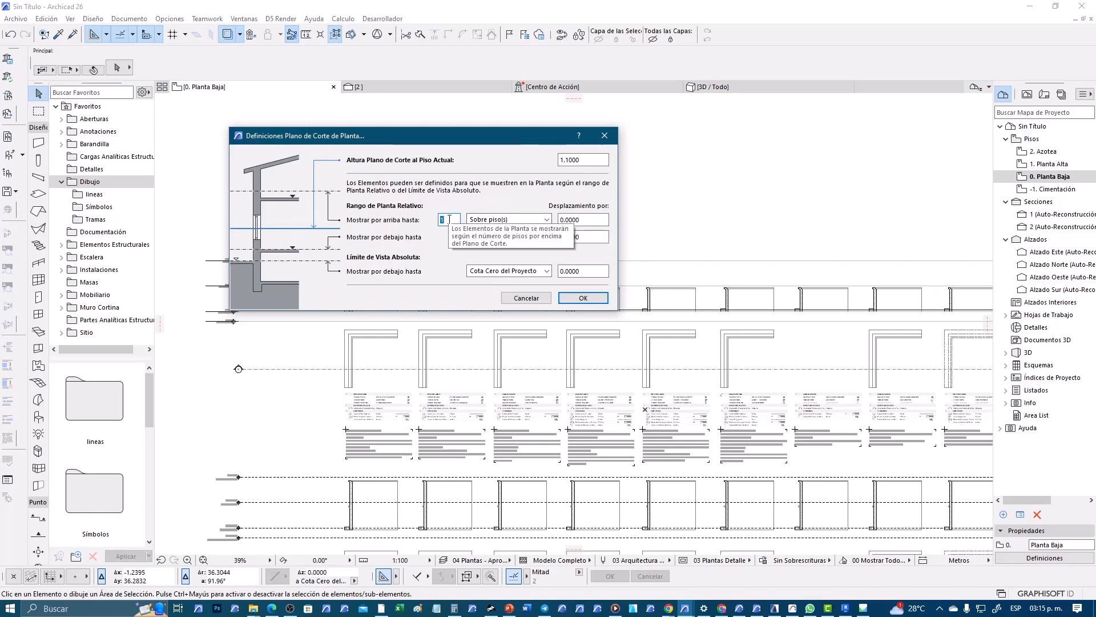
click(547, 220)
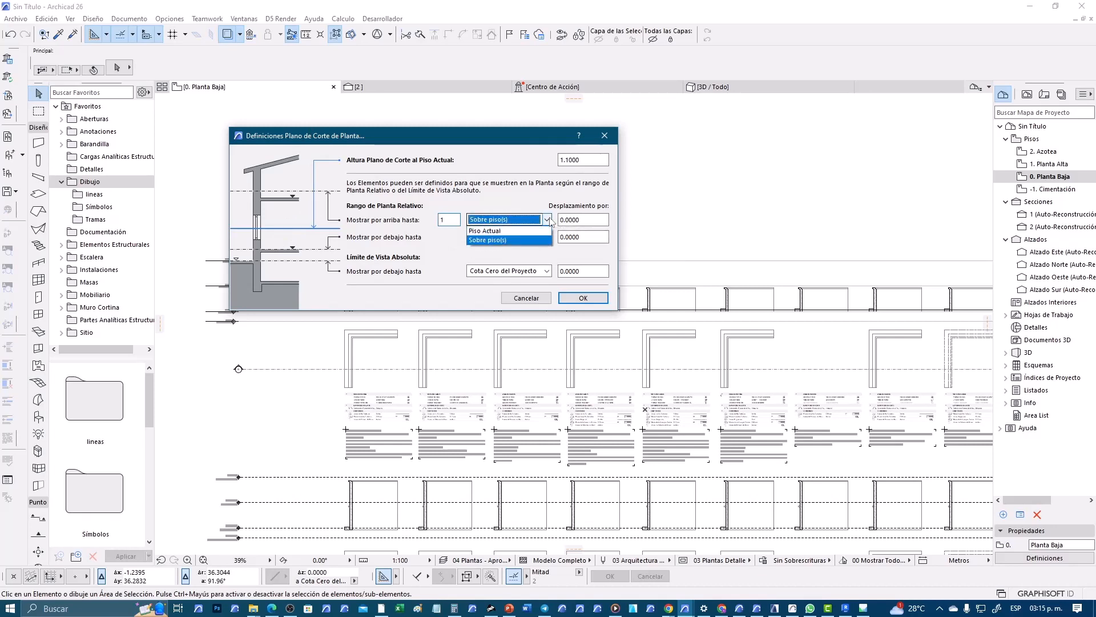
click(542, 231)
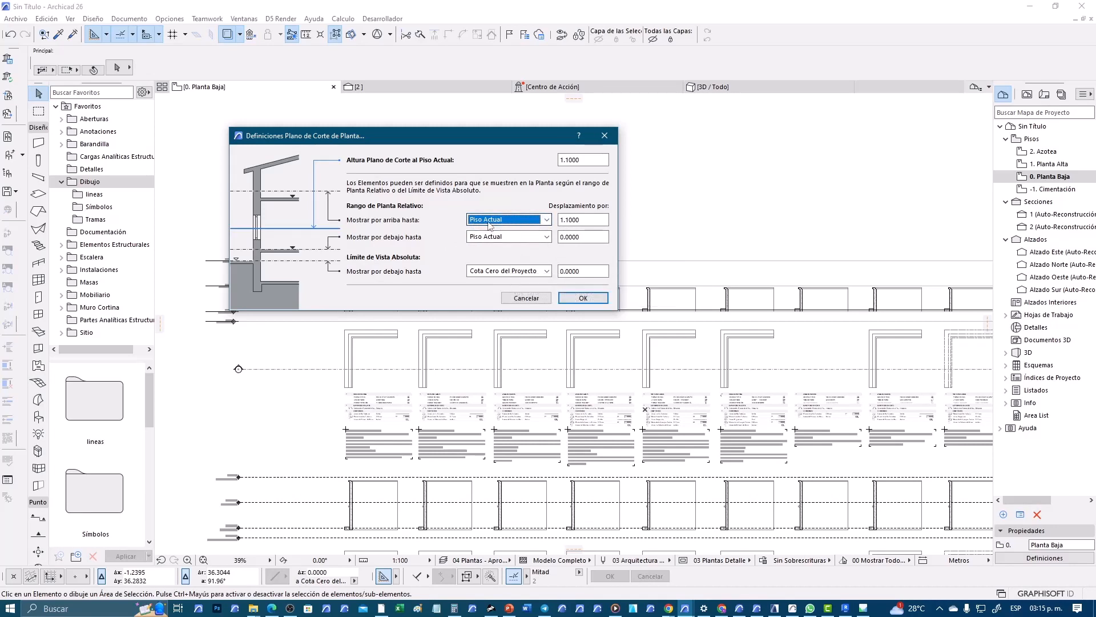
click(587, 219)
double_click(586, 220)
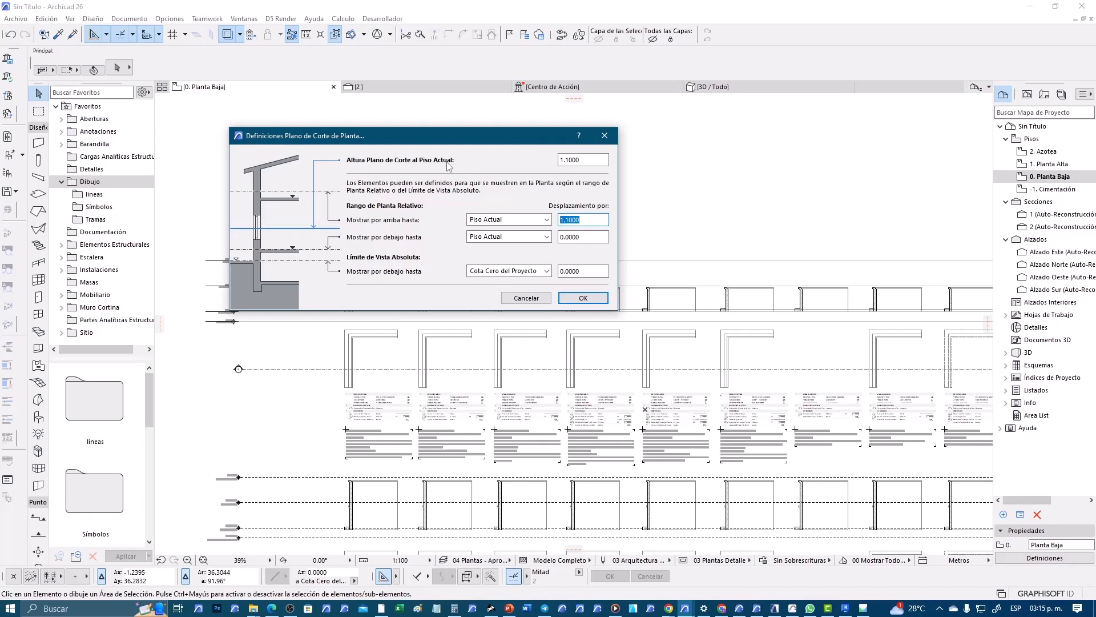
text(3)
click(578, 236)
click(583, 298)
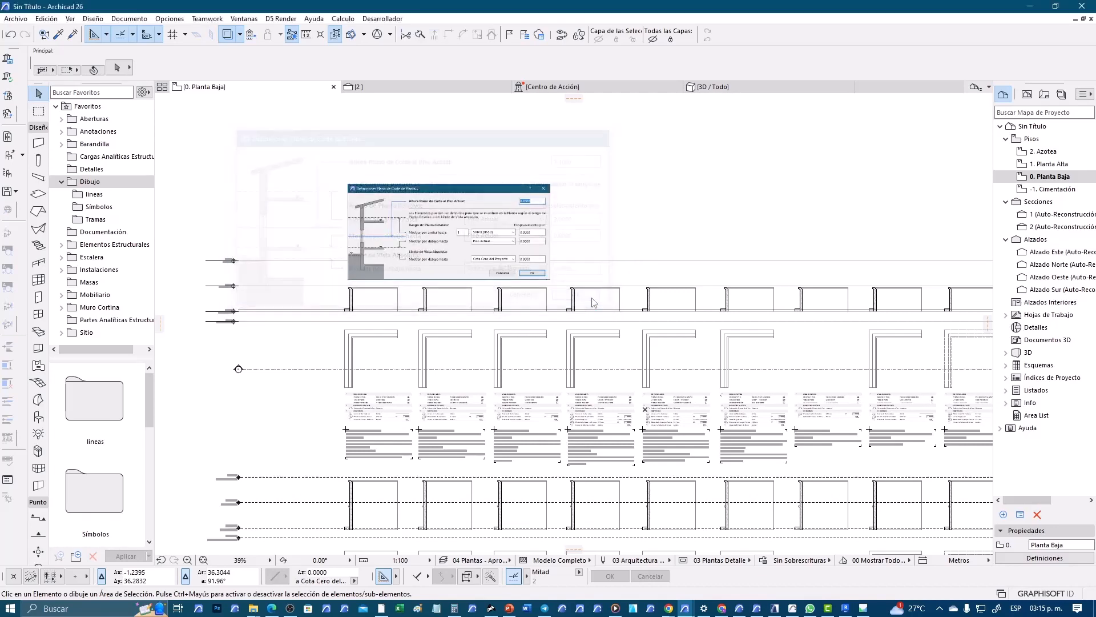
Step: Reopen the floor plan cut plane settings and set the upper limit's offset to 1.10 and its reference to Sobre piso(s)
click(130, 21)
mouse_move(175, 128)
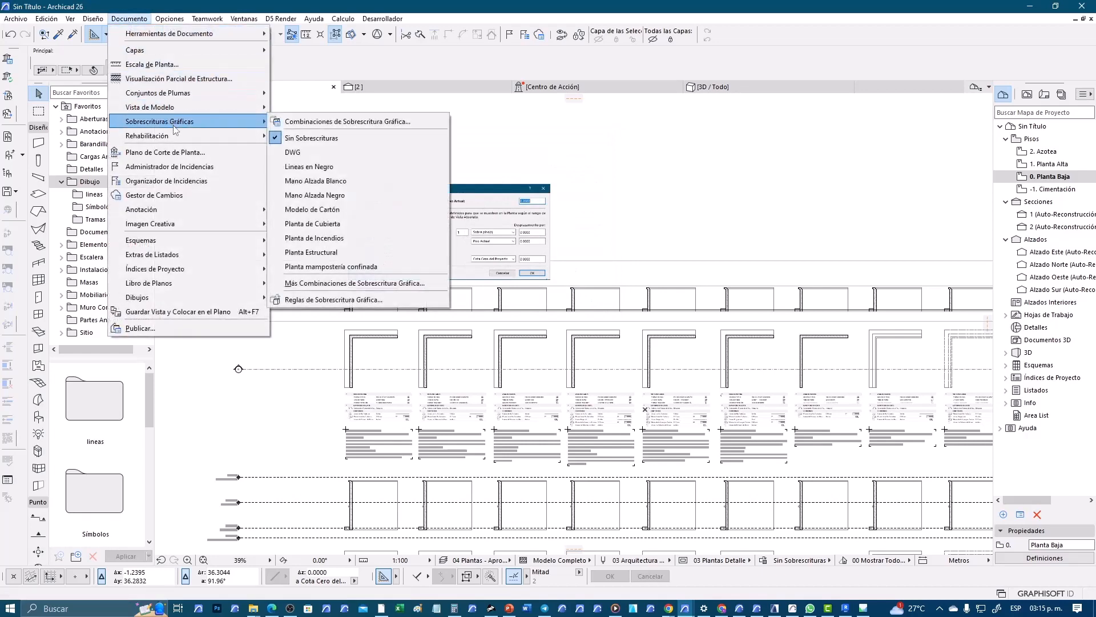
click(178, 153)
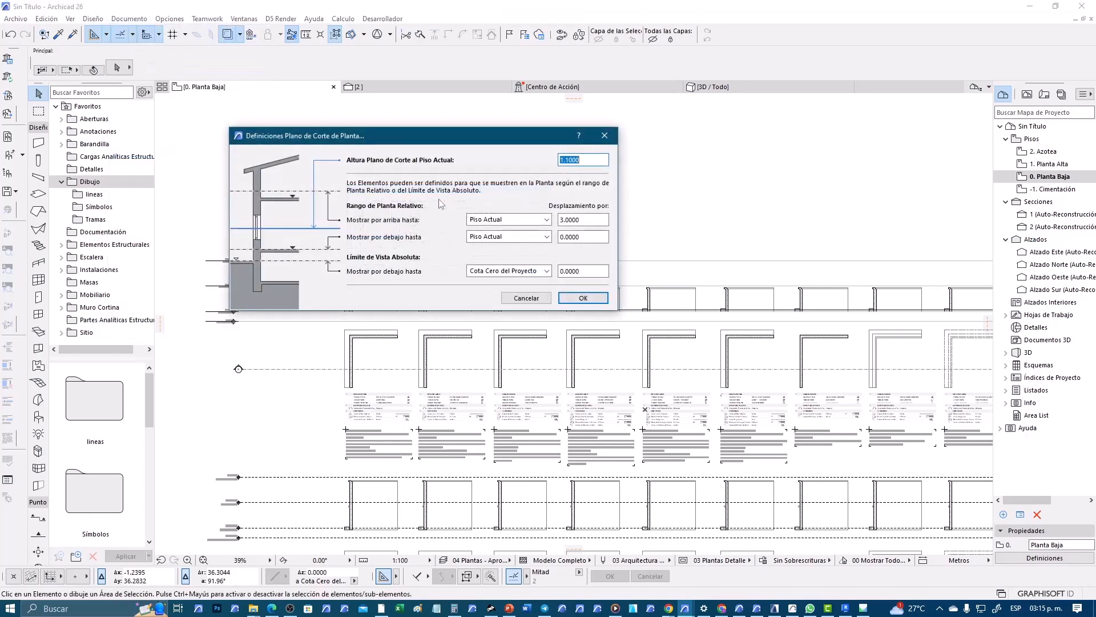
click(562, 220)
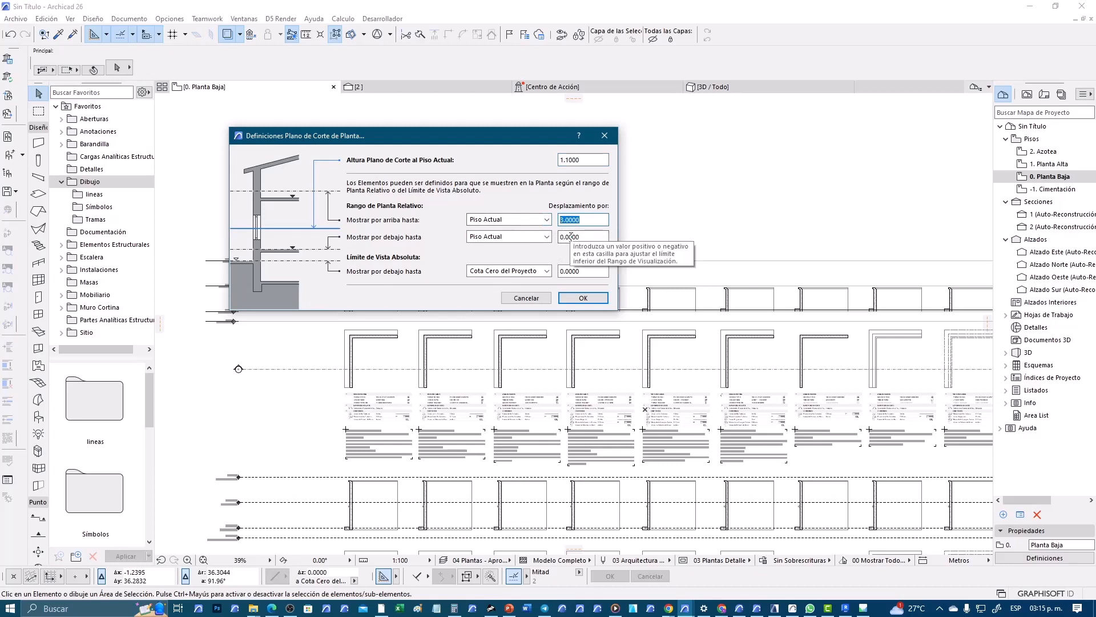
text(1.10)
click(581, 161)
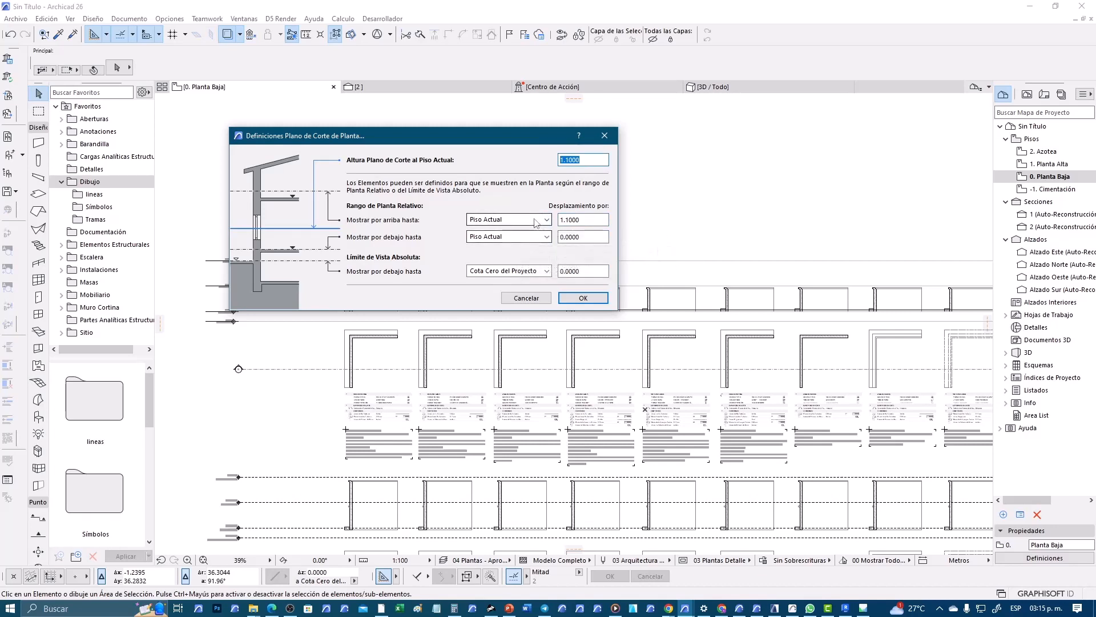
click(514, 220)
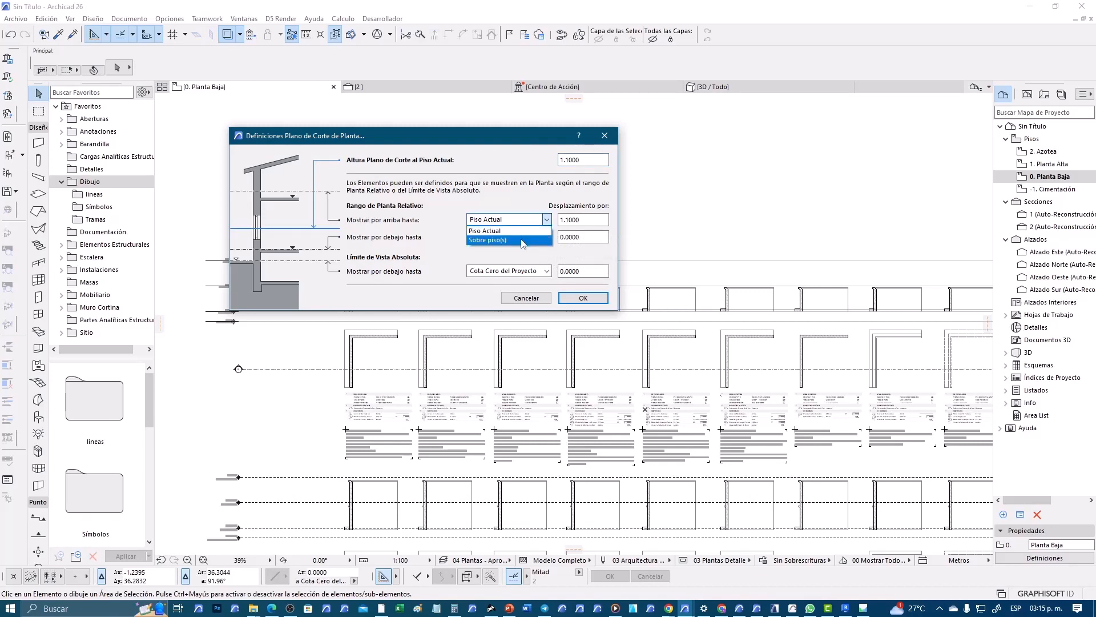
click(521, 240)
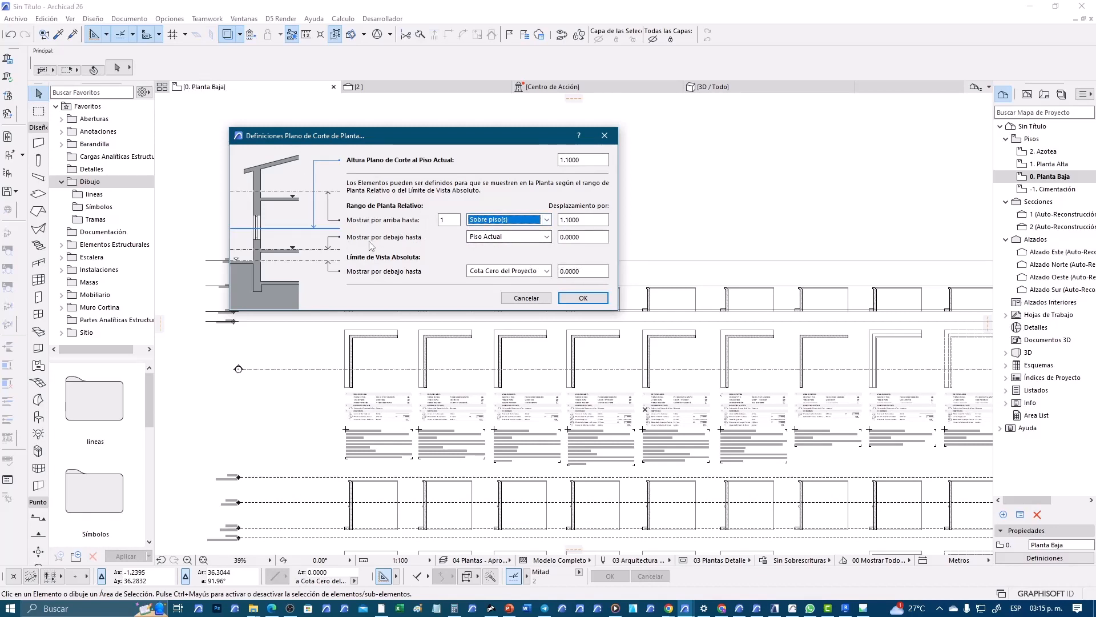
Step: Try Bajo piso(s) as the relative range's lower limit, and restore it to Piso Actual
click(528, 237)
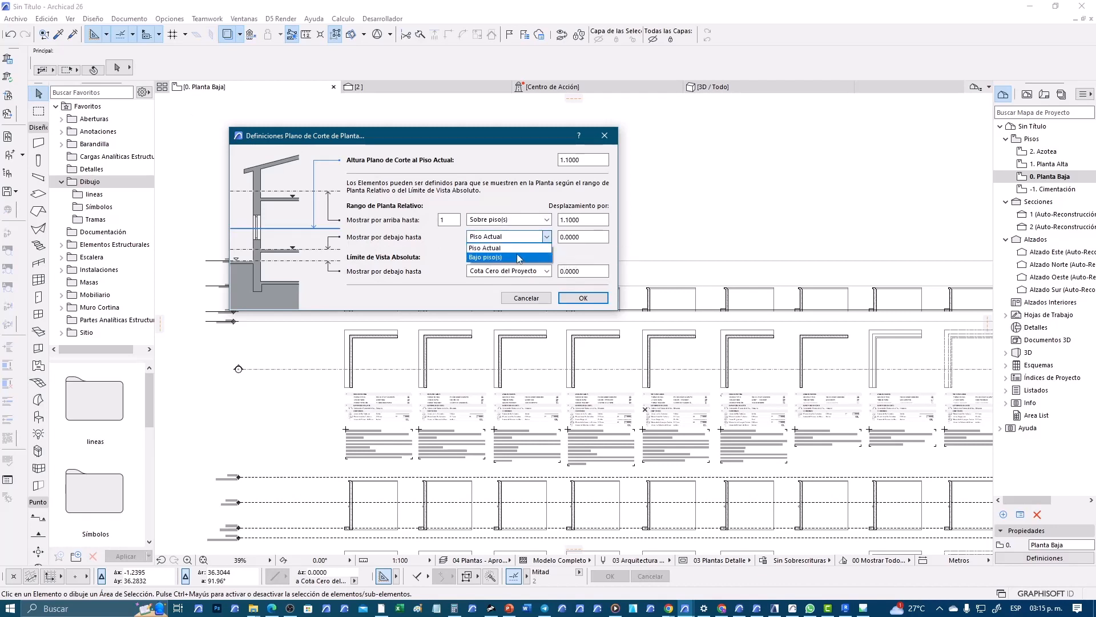
click(518, 257)
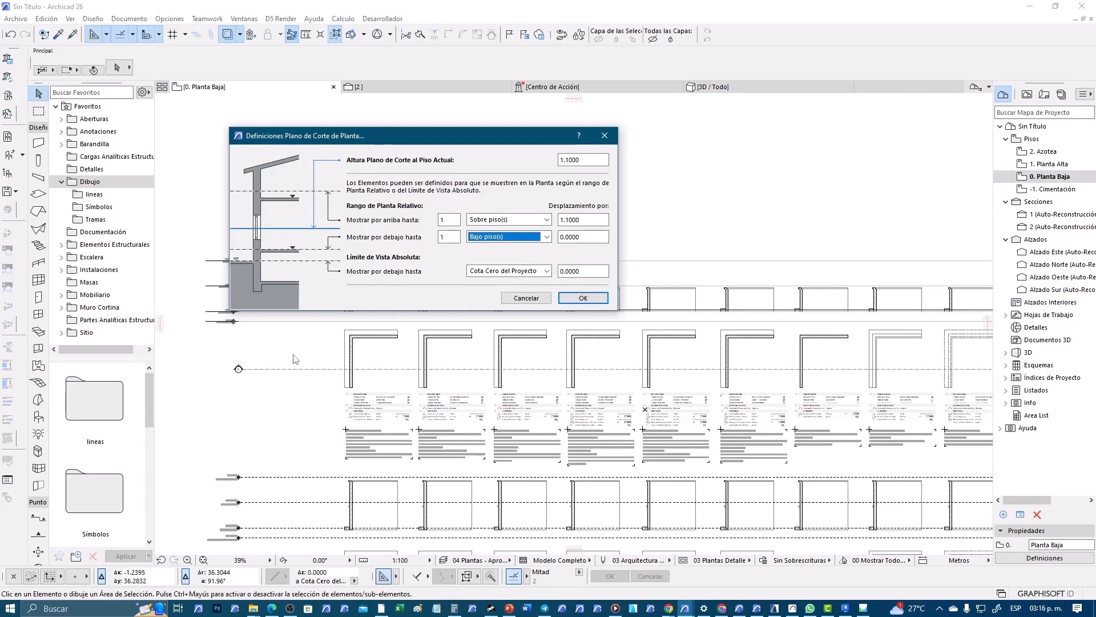
click(507, 238)
click(506, 246)
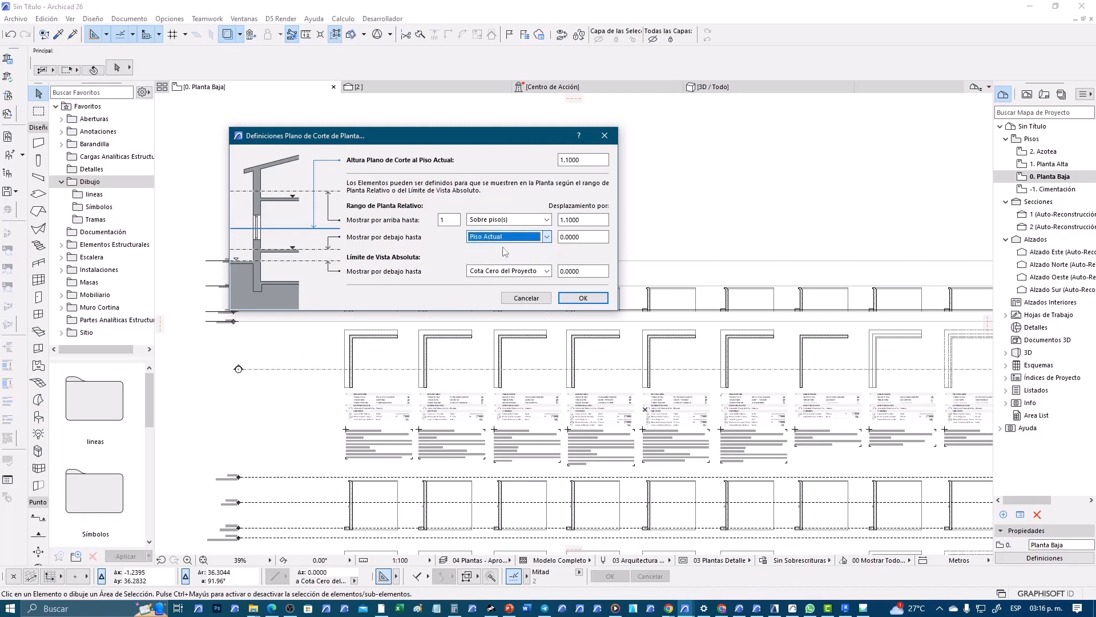
mouse_move(414, 259)
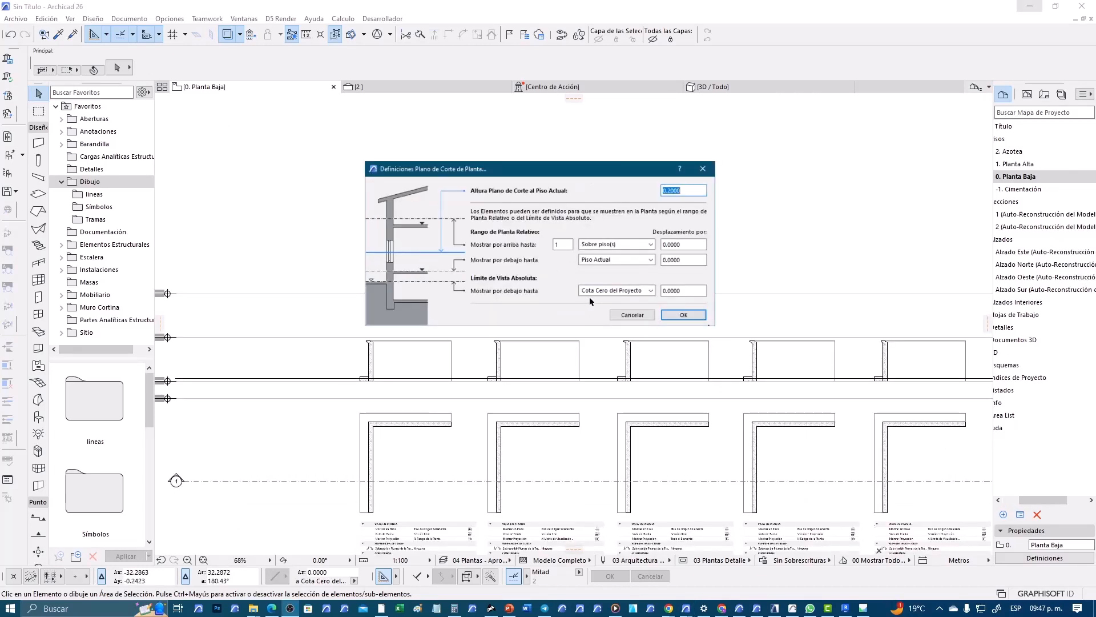
Step: Examine the Límite de Vista Absoluta section in the cut plane settings image above the wall examples
scroll(643, 303, up, 3)
scroll(652, 303, up, 1)
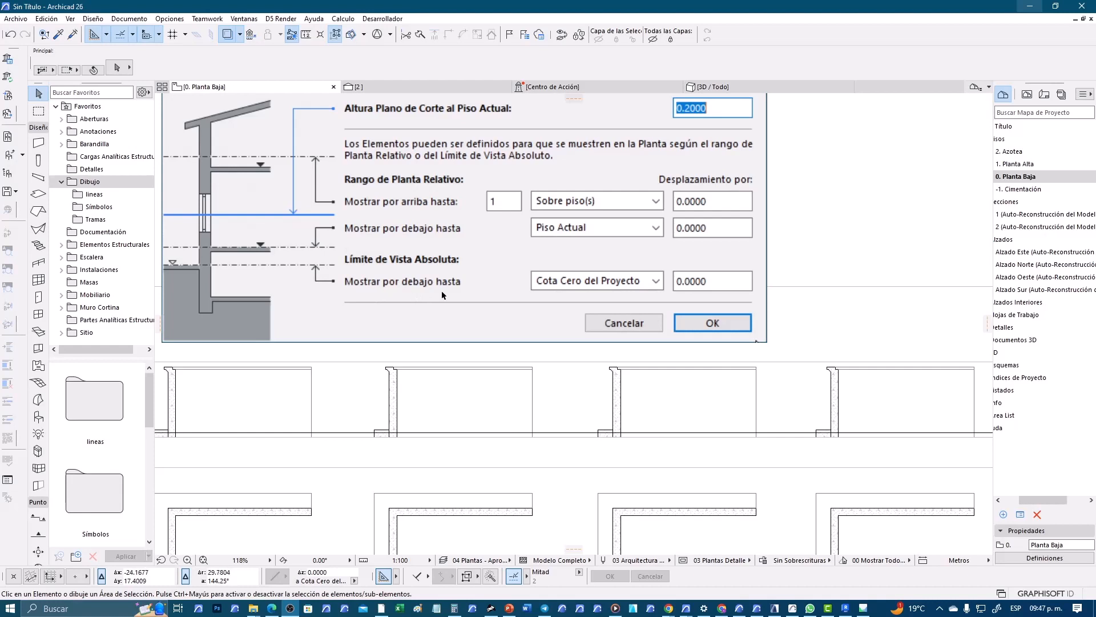
scroll(444, 295, down, 2)
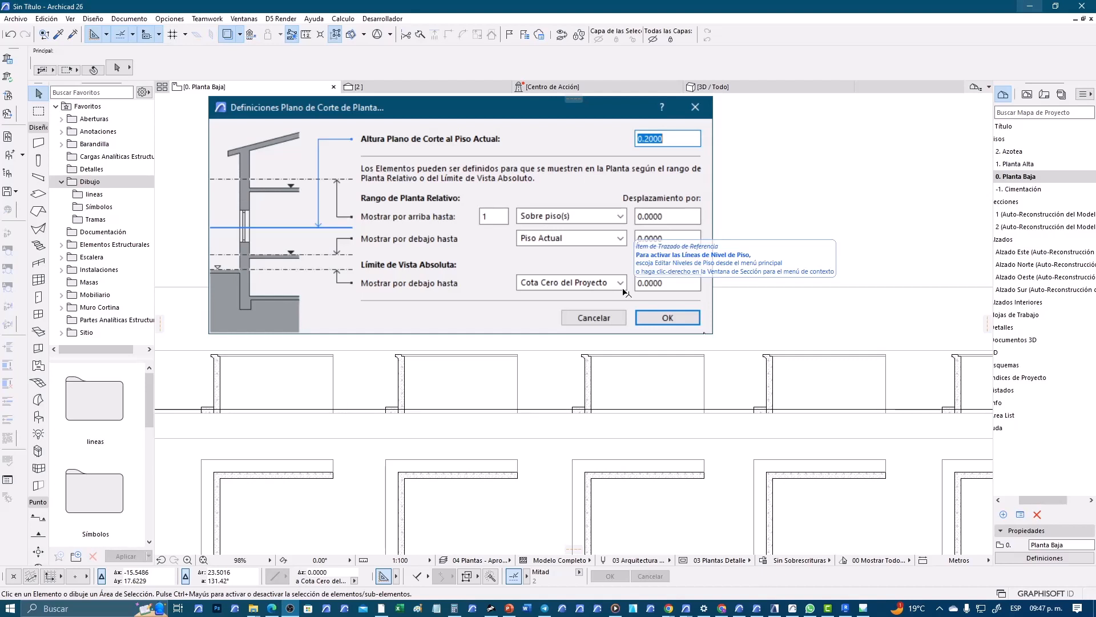
scroll(494, 234, down, 5)
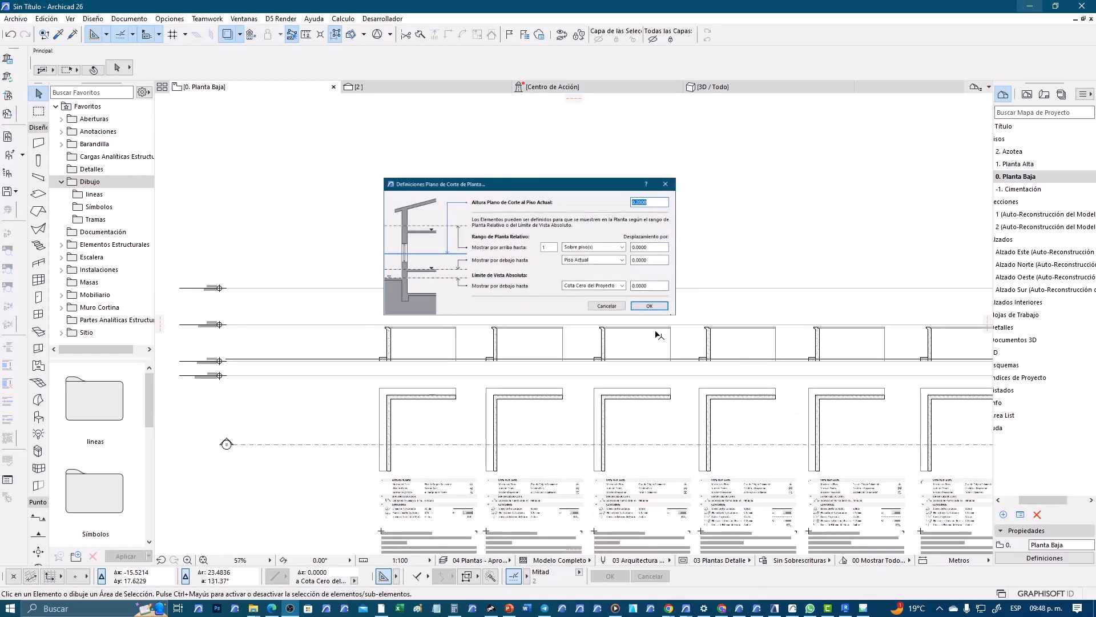
scroll(538, 282, down, 2)
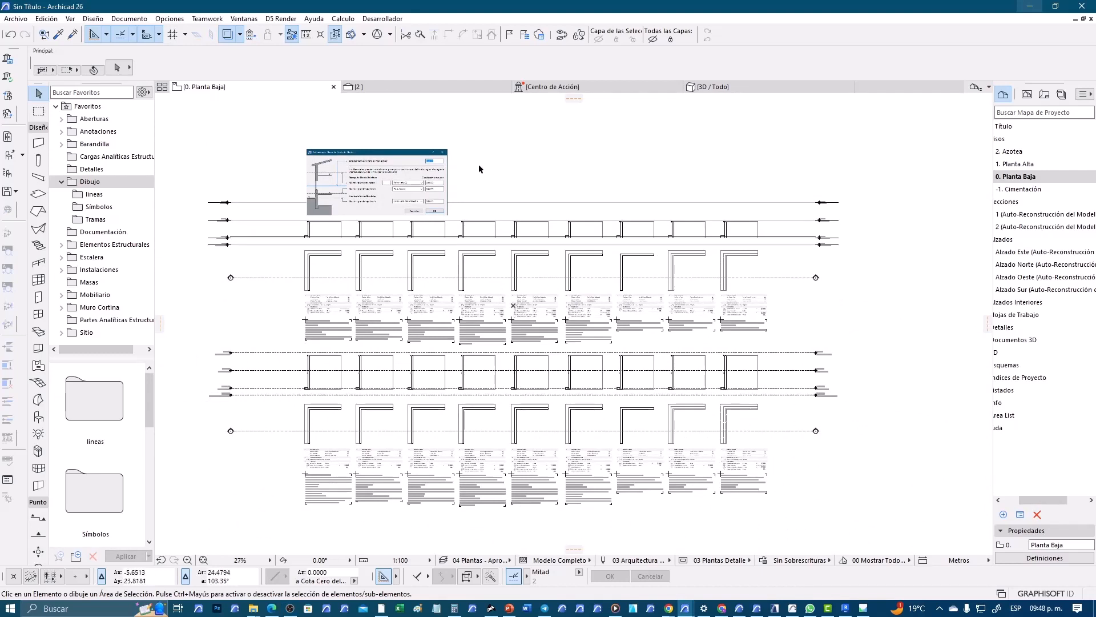
Step: Move the cut plane settings image straight up by about 2.95 m, away from the upper row of wall sections
click(448, 152)
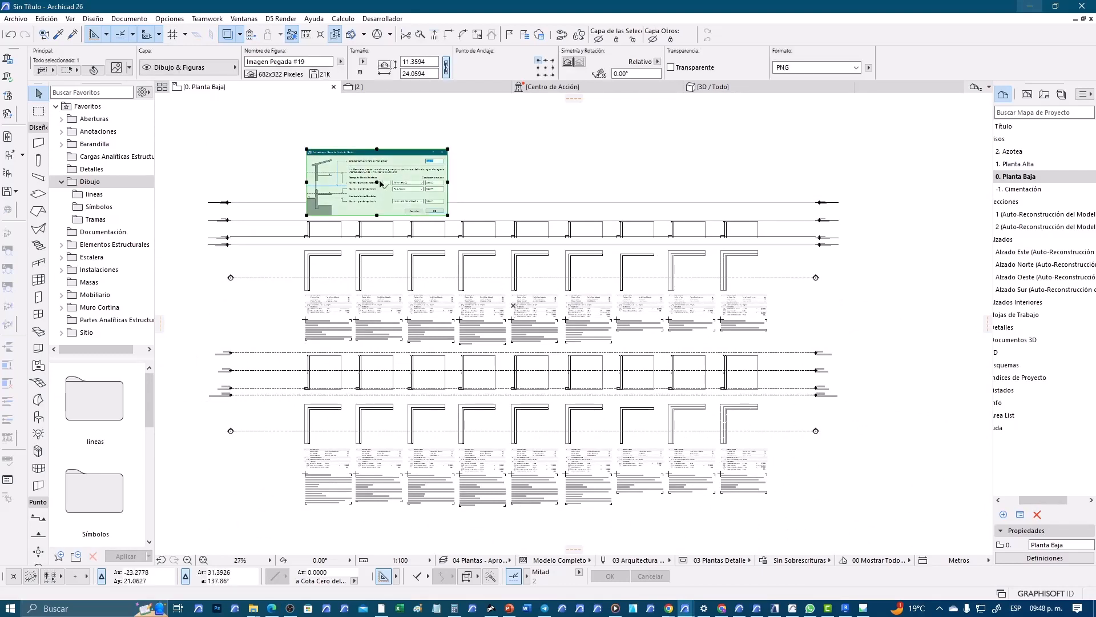
click(377, 181)
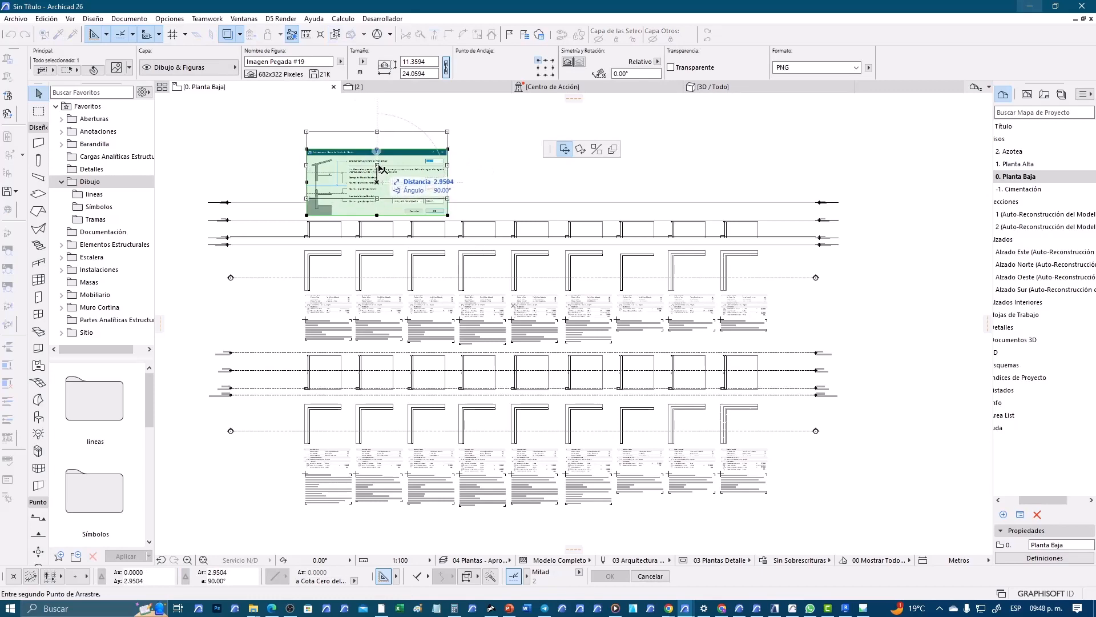
click(376, 165)
Step: Try shifting the first upper example's vertical wall sideways in plan, and undo the move
scroll(345, 224, up, 1)
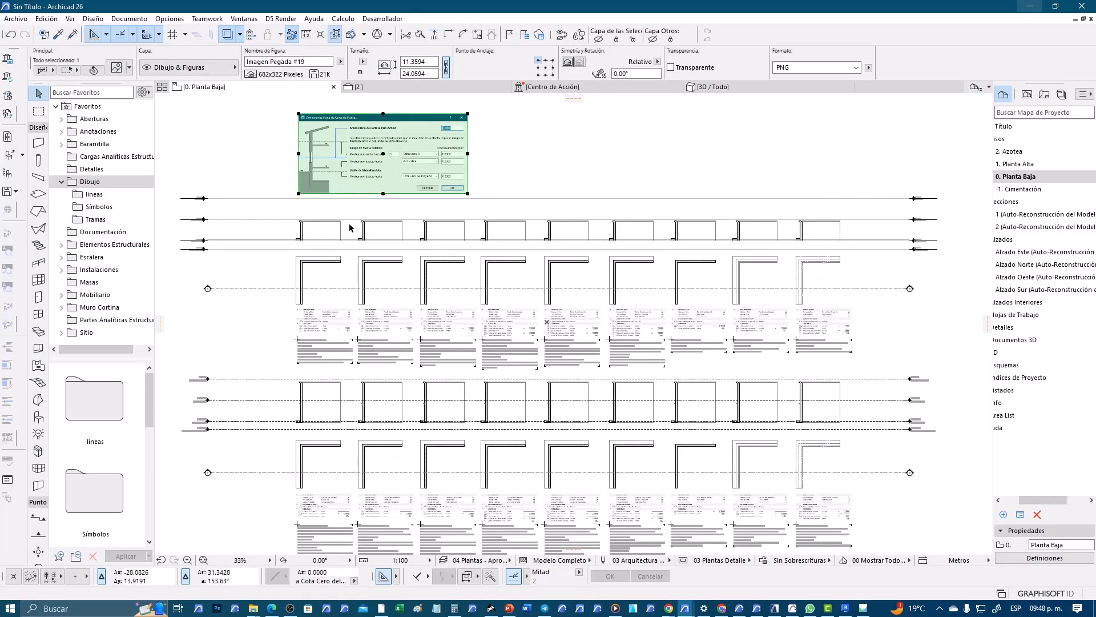
scroll(315, 280, up, 1)
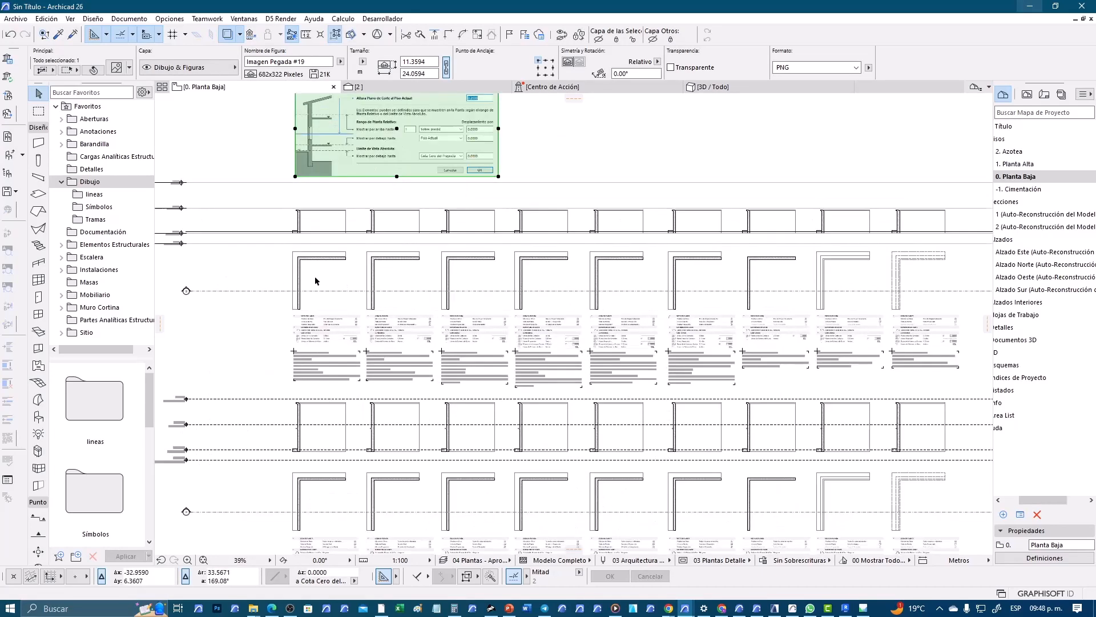
scroll(316, 277, up, 5)
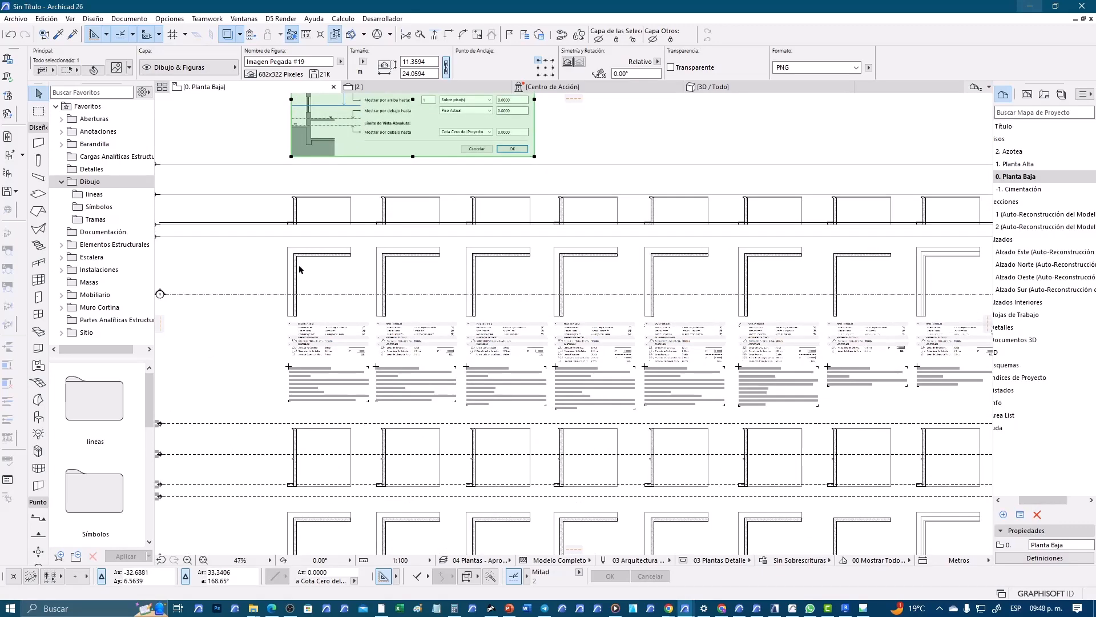
click(294, 257)
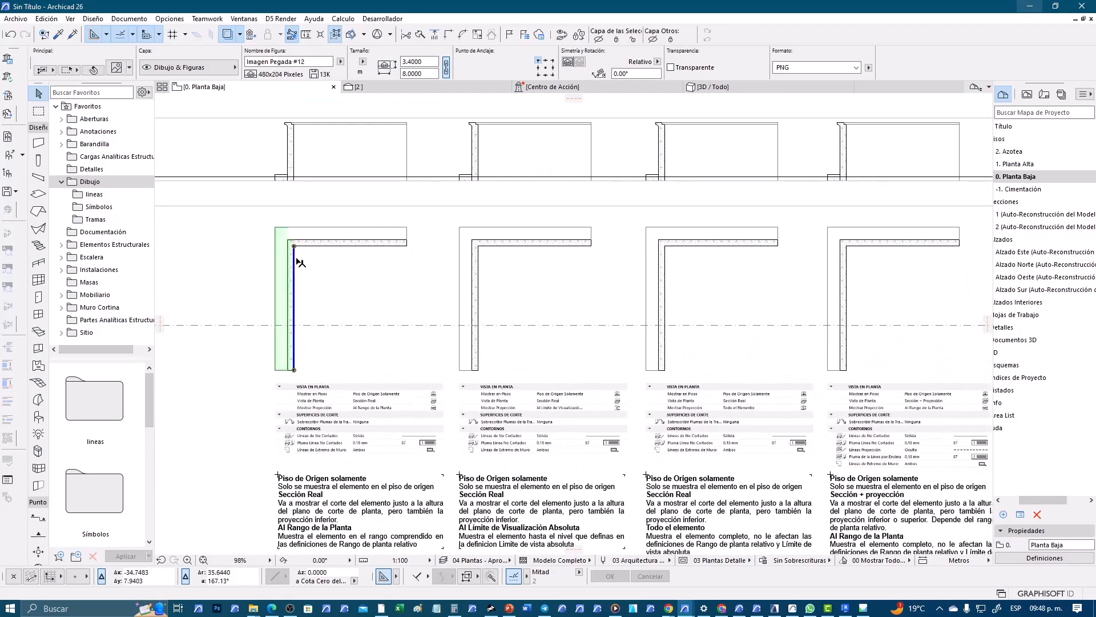
key(ctrl+d)
click(330, 267)
click(377, 273)
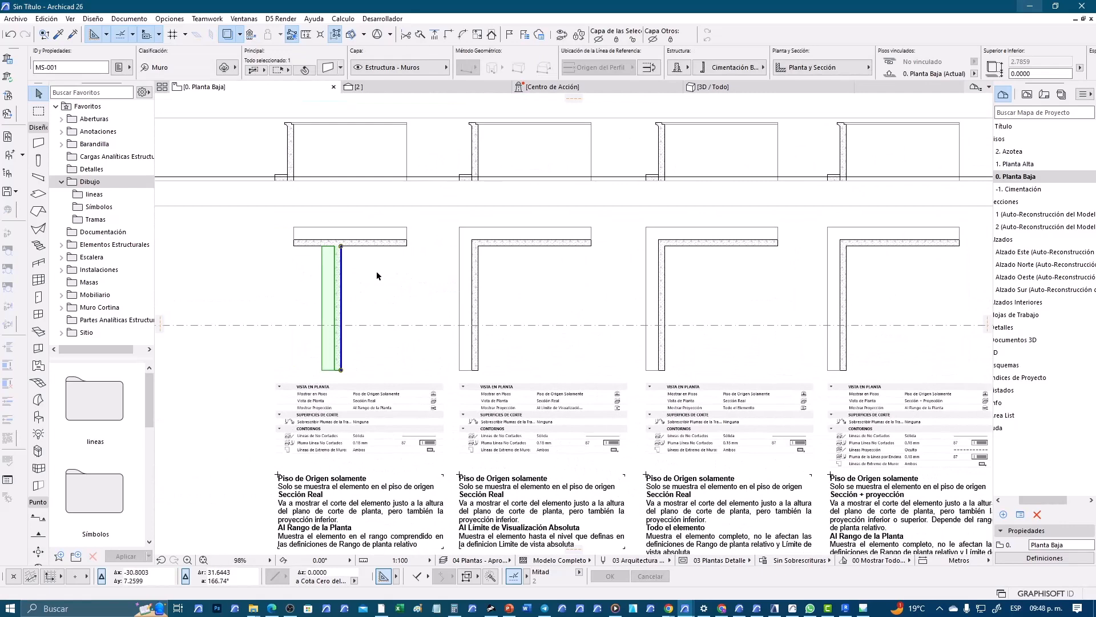
key(ctrl+z)
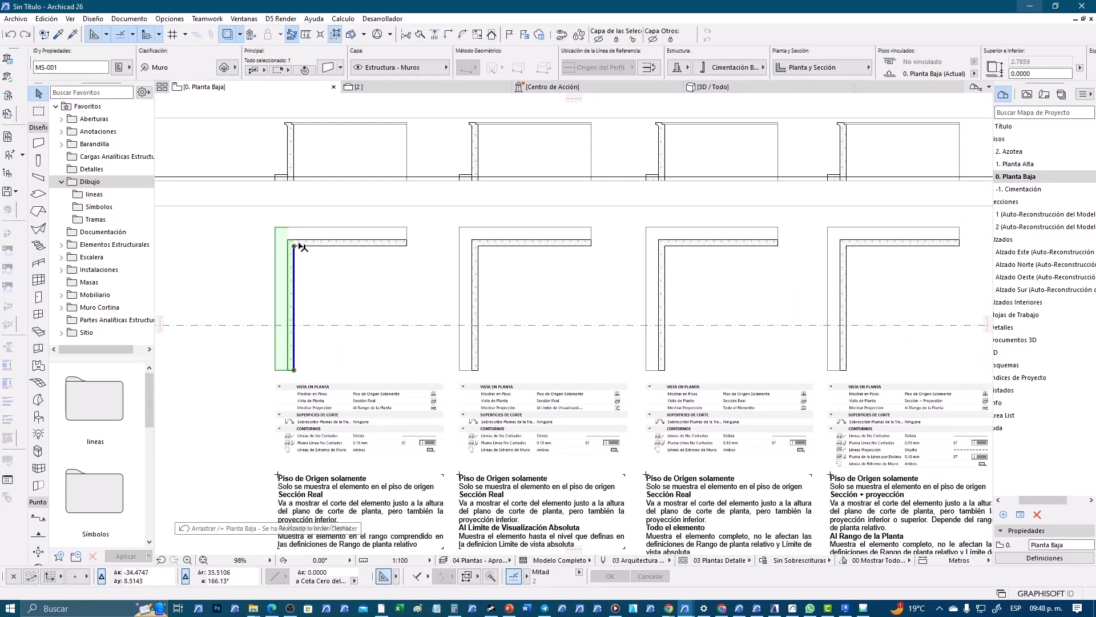
Step: Inspect the base projection and top of the first wall section in the upper row, and clear the wall selection
scroll(296, 246, up, 2)
scroll(277, 184, up, 9)
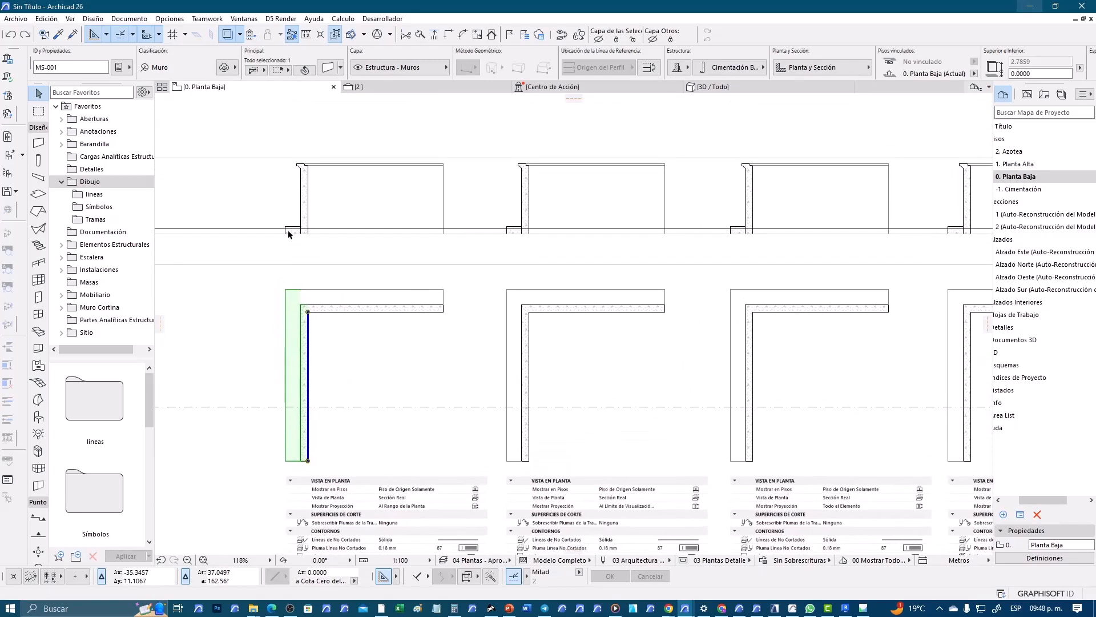
scroll(319, 138, up, 2)
middle_drag(372, 195, 491, 196)
scroll(478, 218, down, 1)
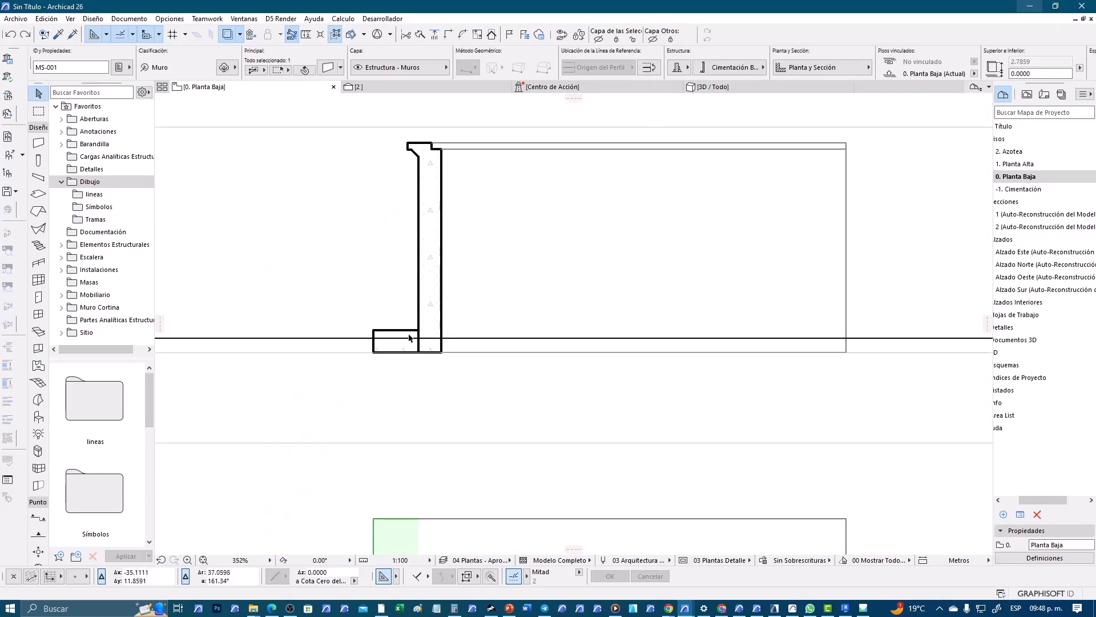
scroll(398, 346, up, 2)
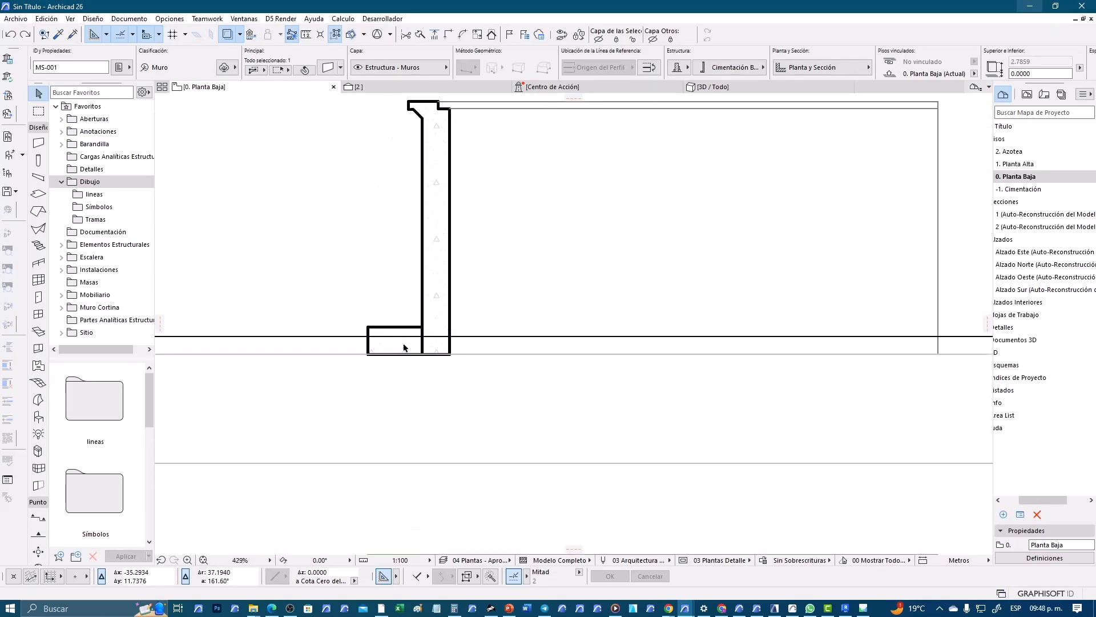
scroll(430, 343, down, 3)
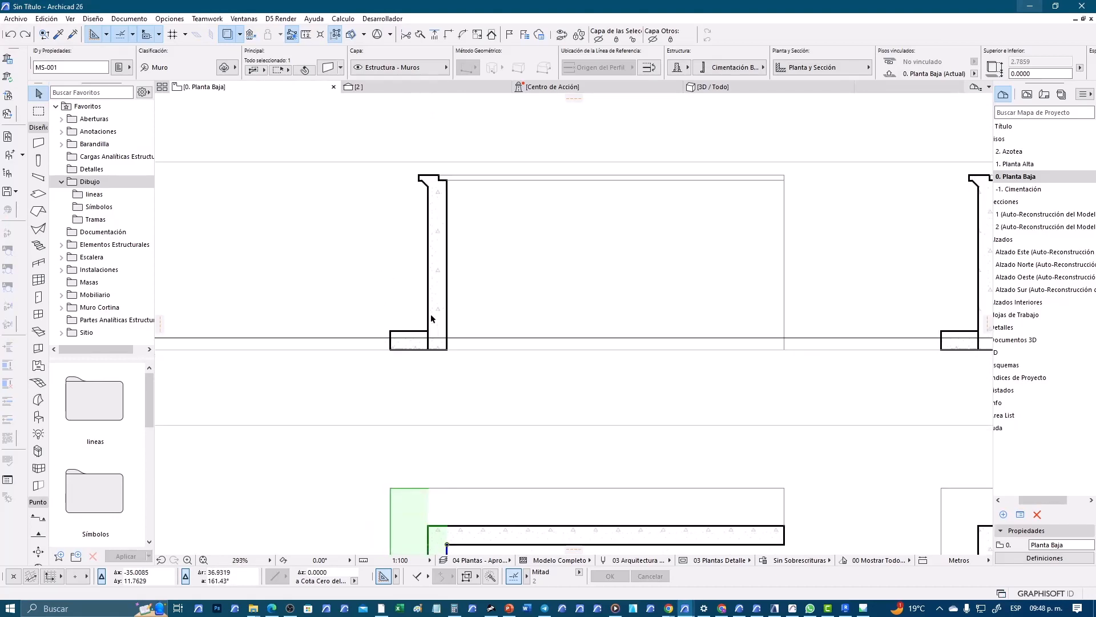
scroll(428, 213, up, 3)
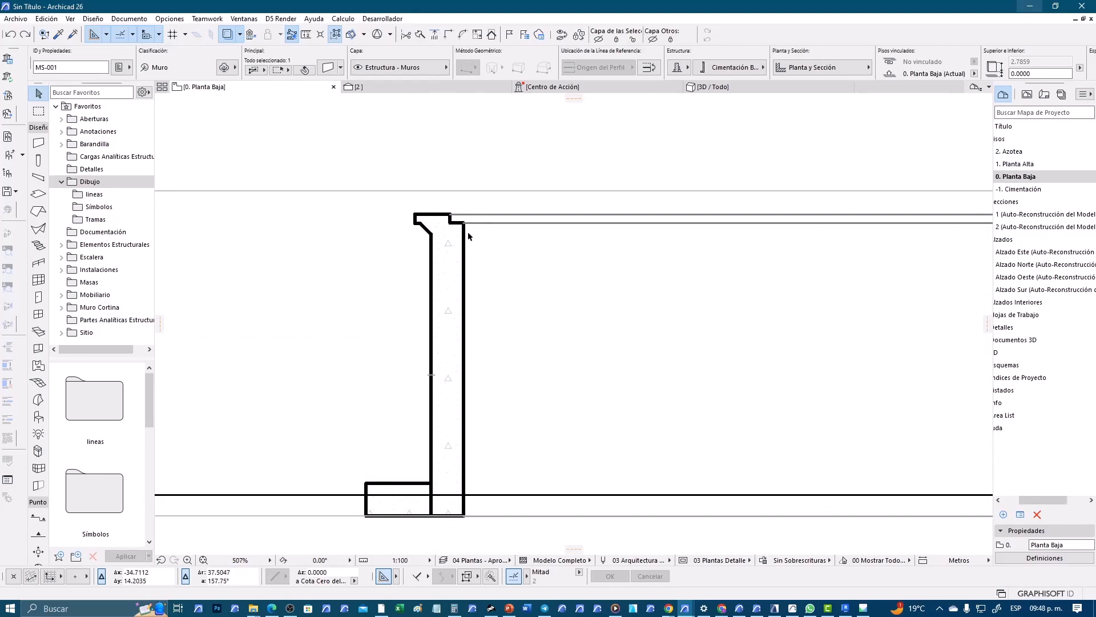
scroll(469, 230, down, 5)
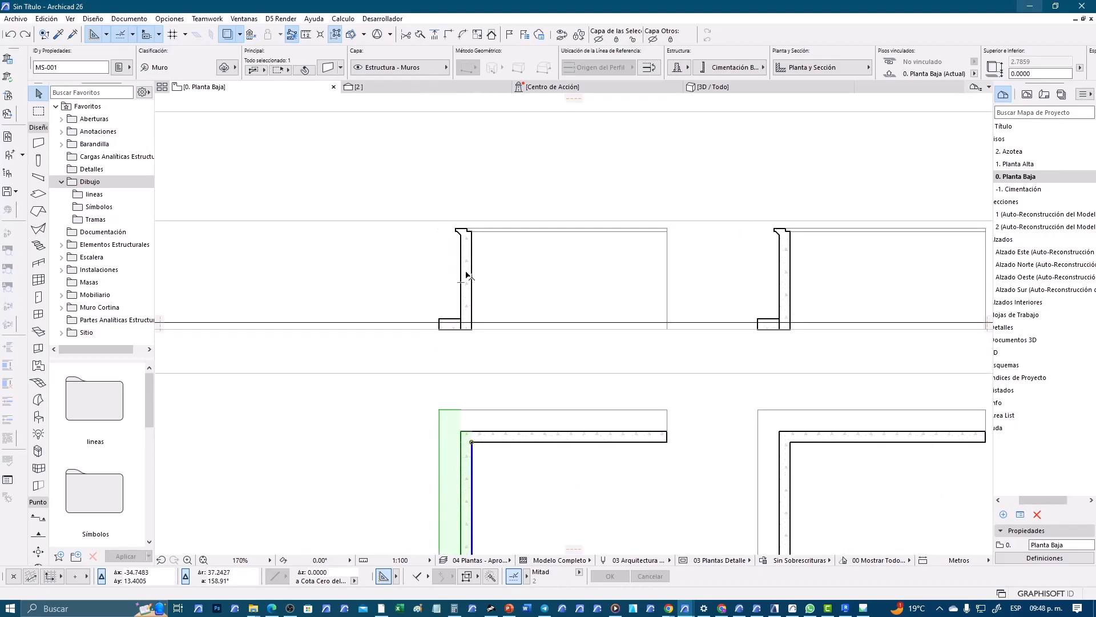
scroll(498, 255, down, 1)
click(465, 245)
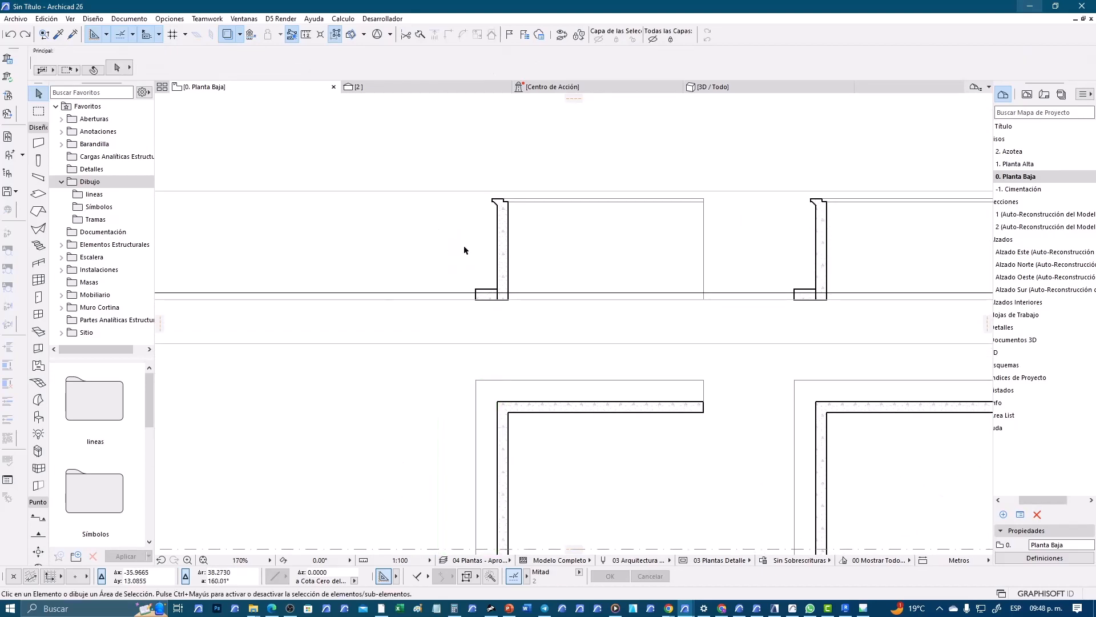
Step: Check the first upper wall section's height against the Planta Baja and Planta Alta level lines
scroll(463, 245, down, 2)
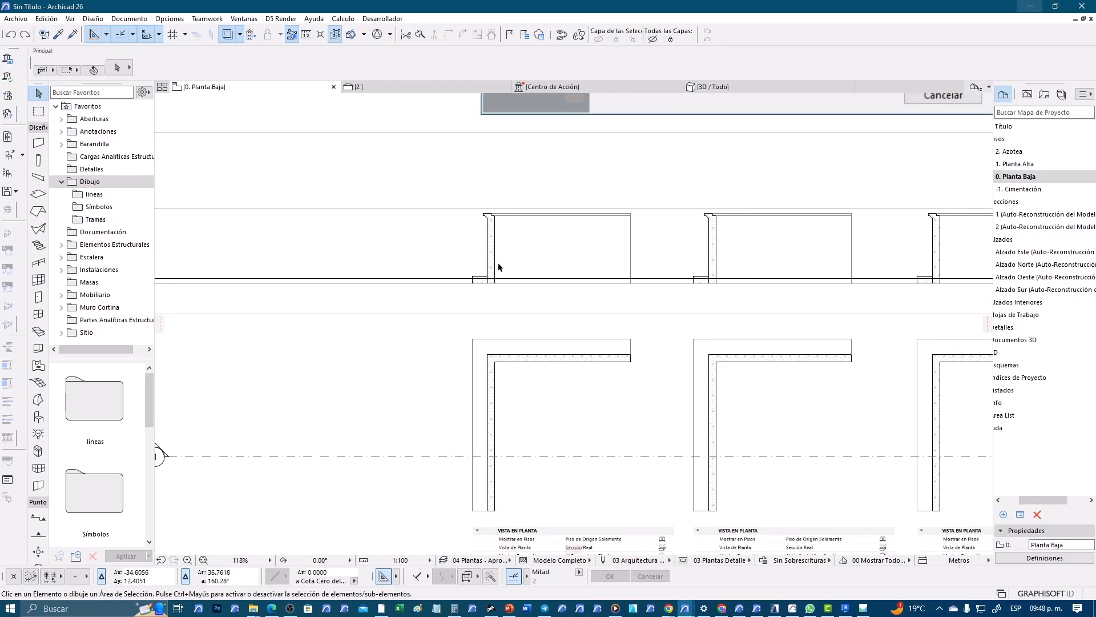
scroll(498, 264, down, 1)
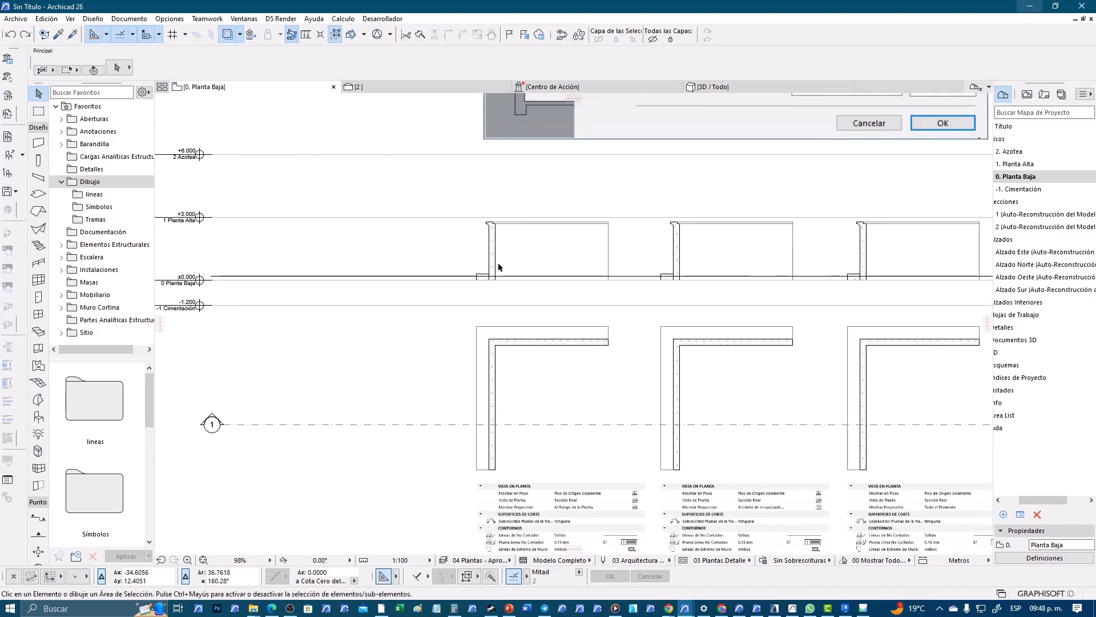
scroll(499, 224, up, 7)
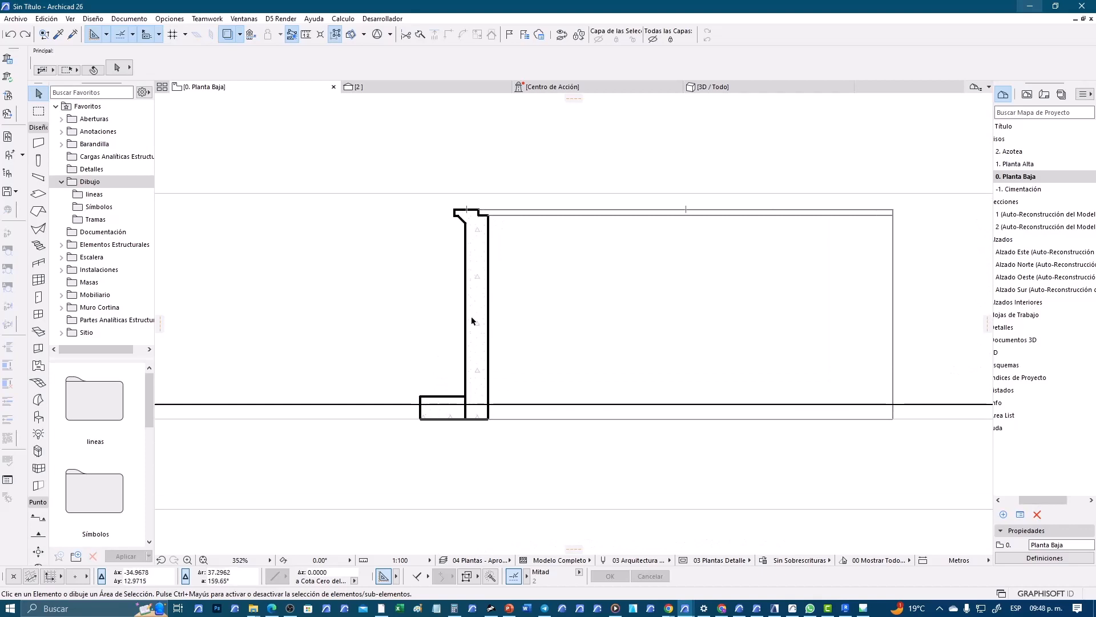
scroll(475, 244, up, 2)
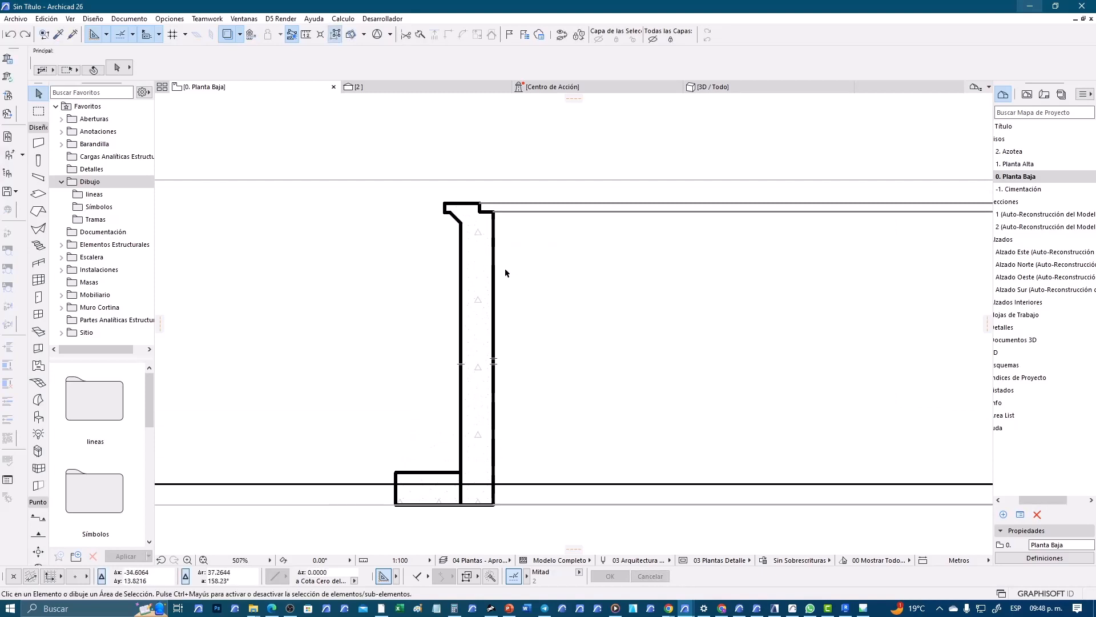
scroll(505, 270, down, 4)
scroll(521, 313, down, 3)
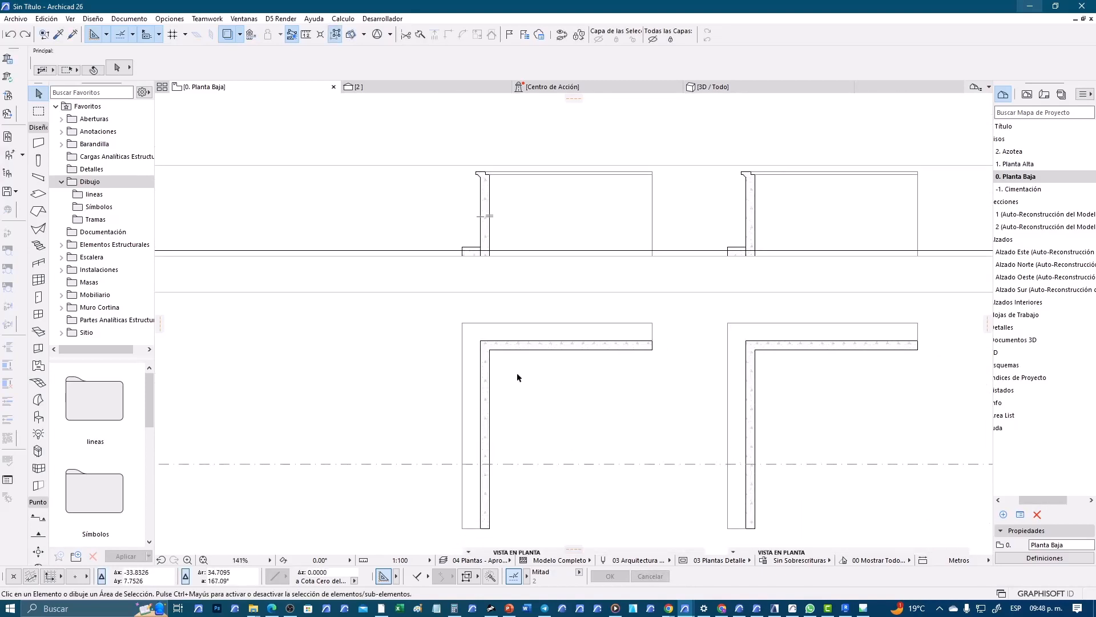
Step: Select both walls of the first upper plan example, review their Vista en Planta settings, and deselect them
middle_drag(469, 337, 406, 368)
drag(411, 330, 328, 276)
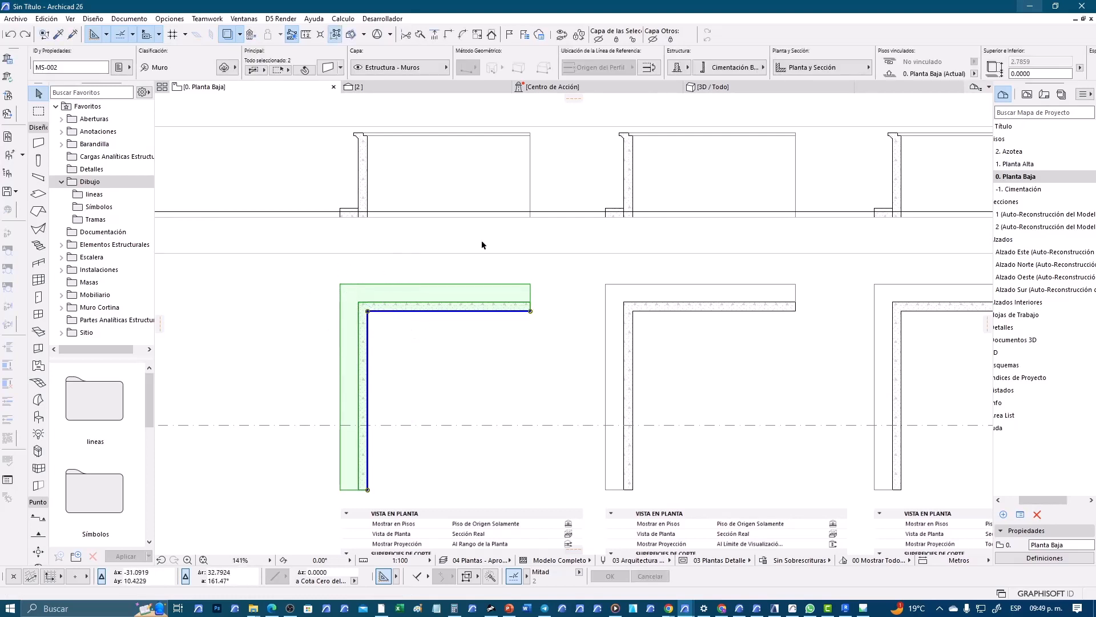
click(827, 70)
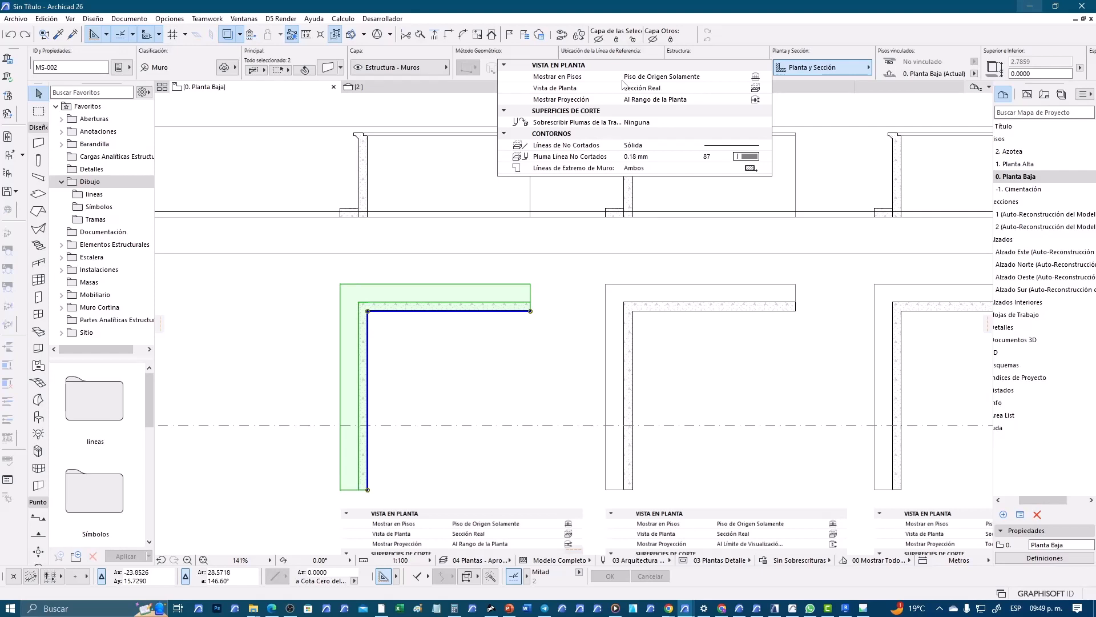
click(497, 340)
click(497, 341)
Step: Compare the upper row's wall sections with the taller lower-row sections against their story levels, including the first lower example's plan
scroll(552, 289, down, 5)
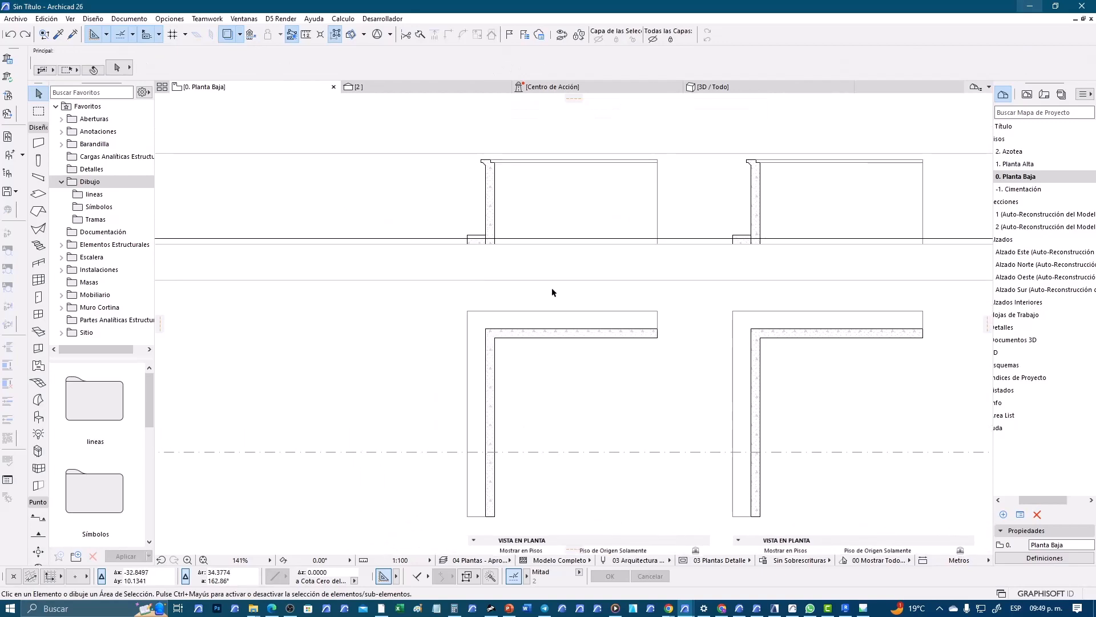
scroll(525, 228, up, 1)
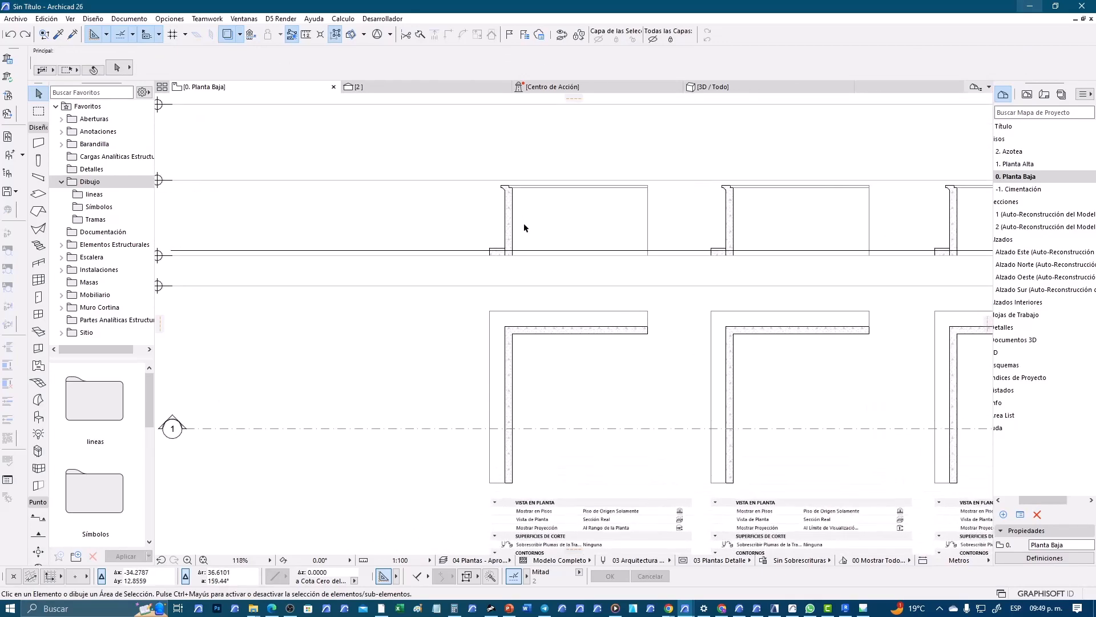
middle_drag(523, 226, 618, 240)
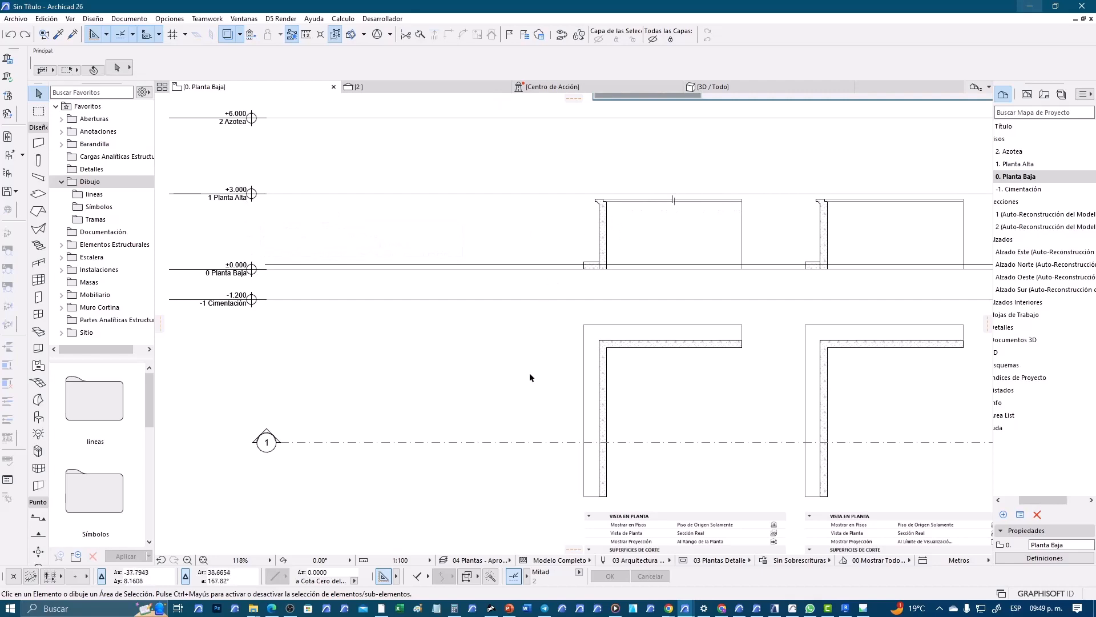
middle_drag(551, 427, 577, 223)
middle_drag(567, 393, 546, 153)
middle_drag(534, 363, 520, 312)
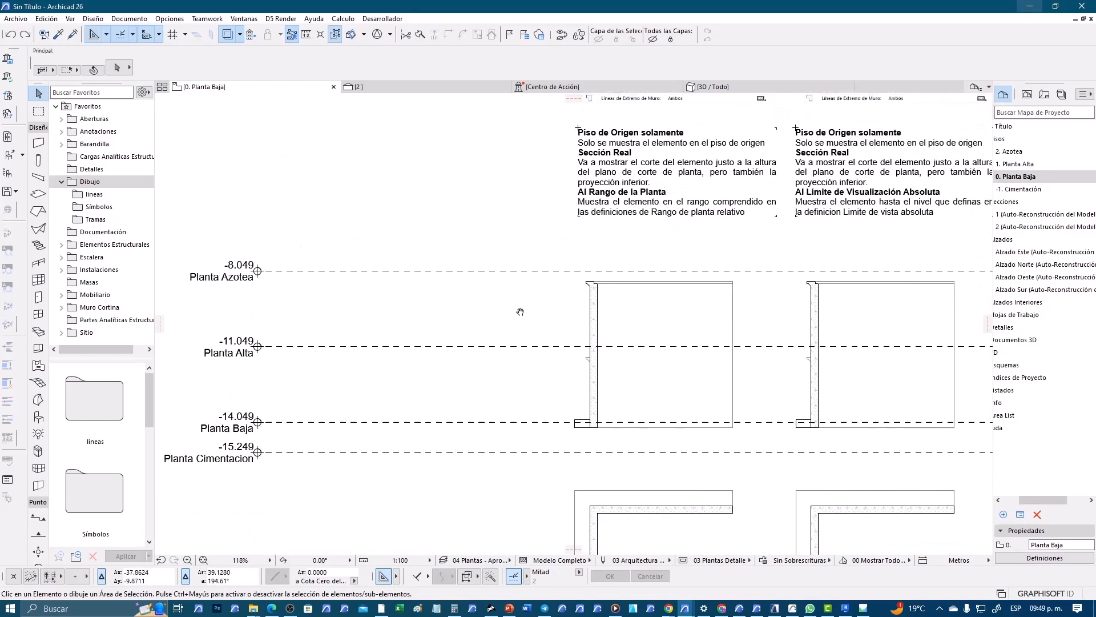
middle_drag(563, 359, 554, 346)
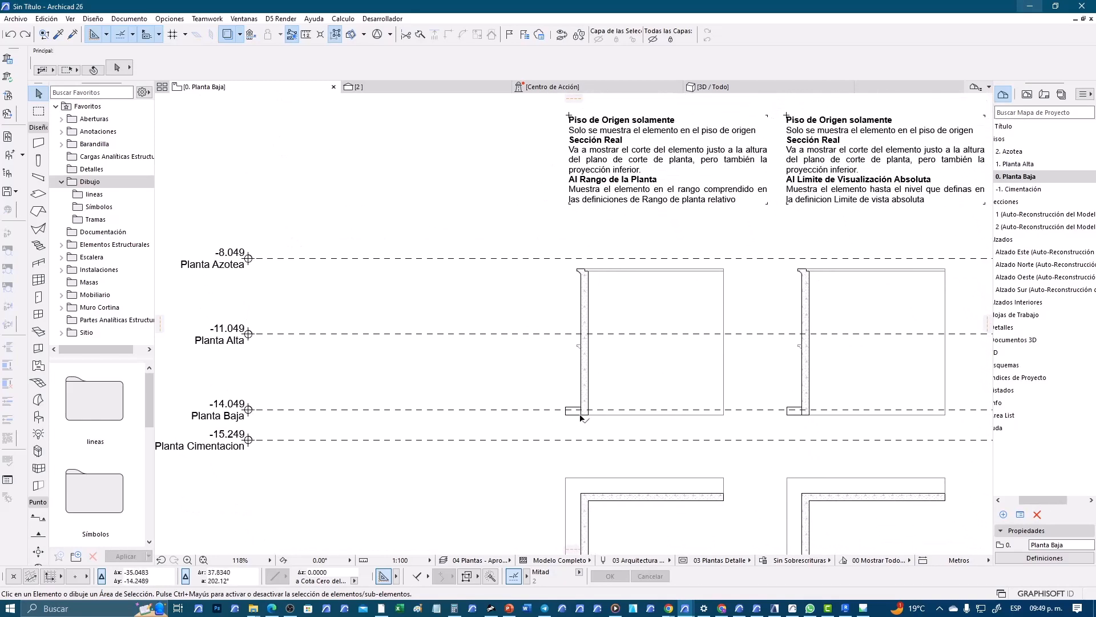
middle_drag(584, 410, 632, 417)
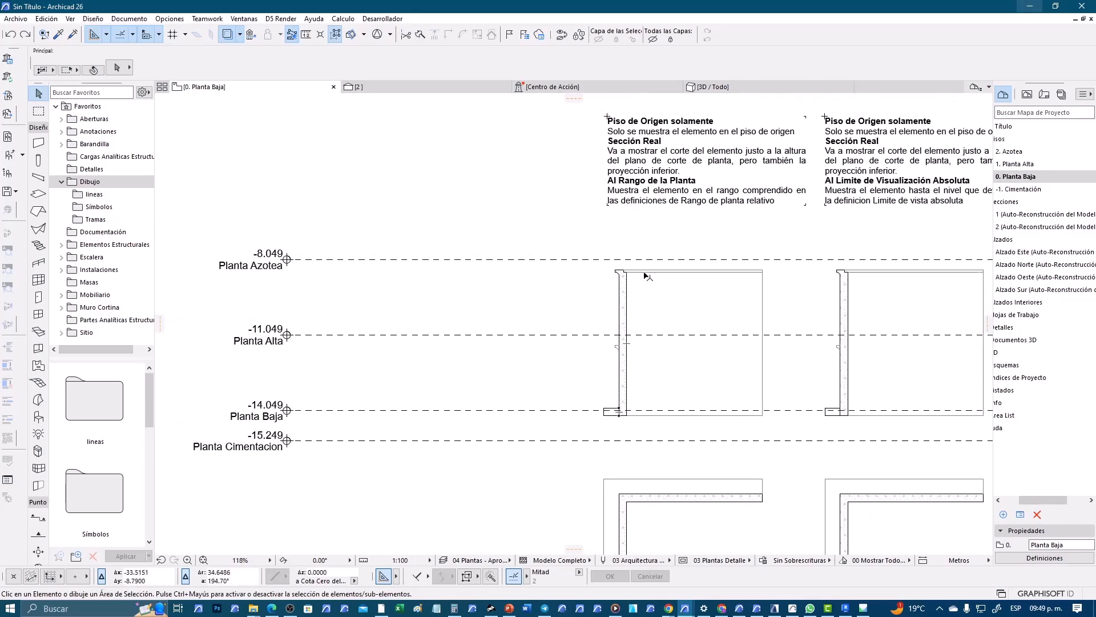
middle_drag(651, 334, 554, 282)
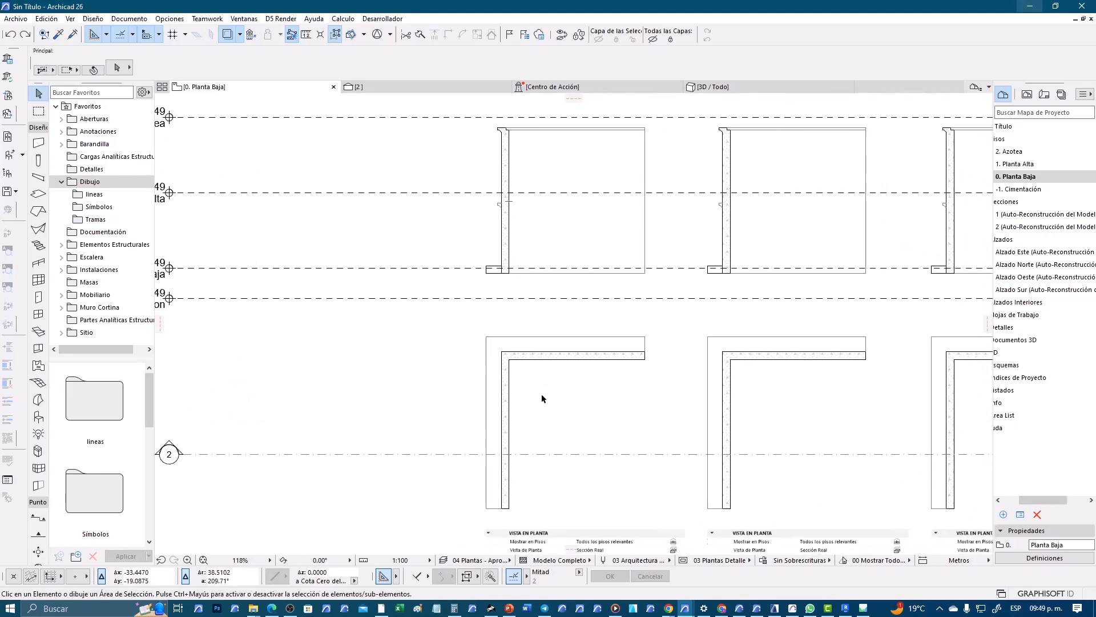
scroll(542, 398, up, 1)
scroll(551, 392, up, 1)
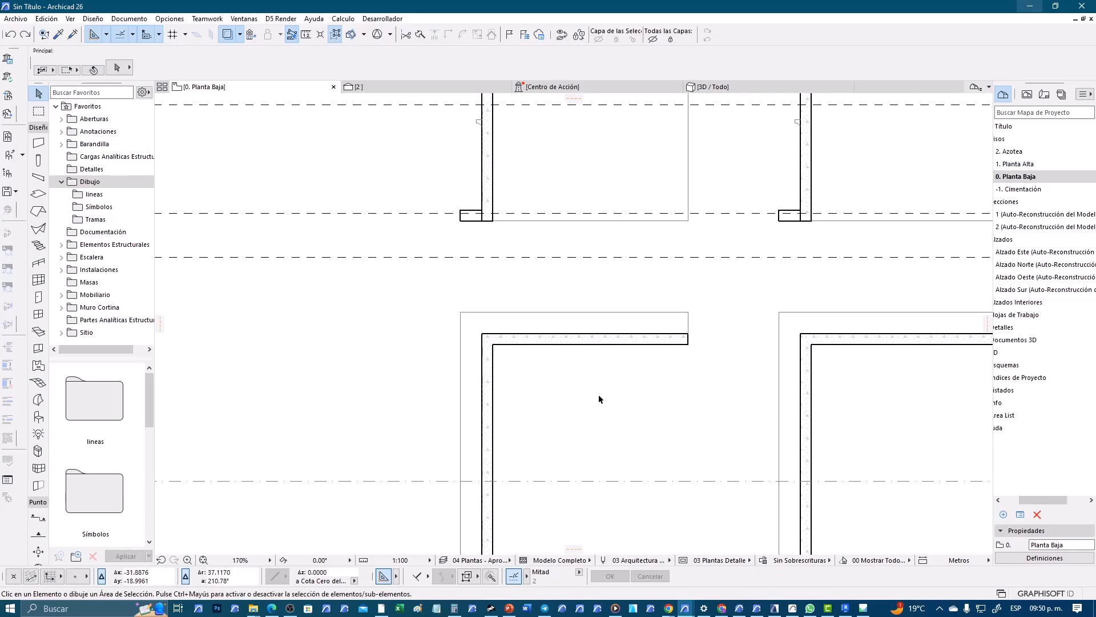
Step: Revisit the first upper example's plan and explanatory text, and compare them with the first lower example's section and plan
scroll(598, 398, down, 3)
middle_drag(594, 238, 489, 493)
middle_drag(514, 213, 514, 410)
scroll(460, 282, up, 2)
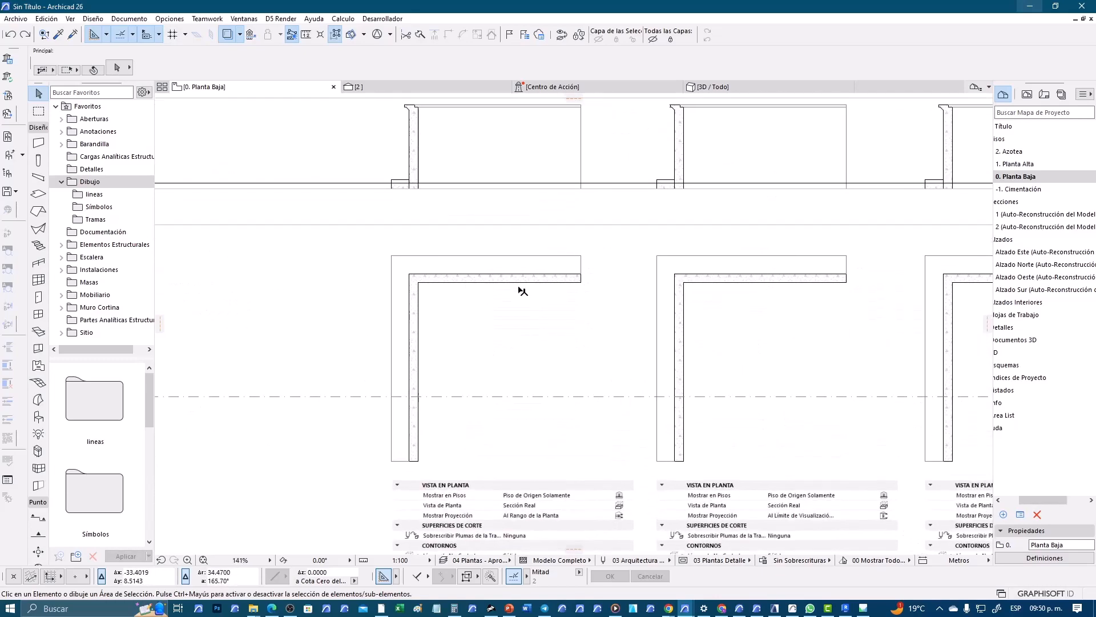
scroll(431, 342, down, 3)
middle_drag(448, 411, 476, 272)
middle_drag(436, 122, 505, 177)
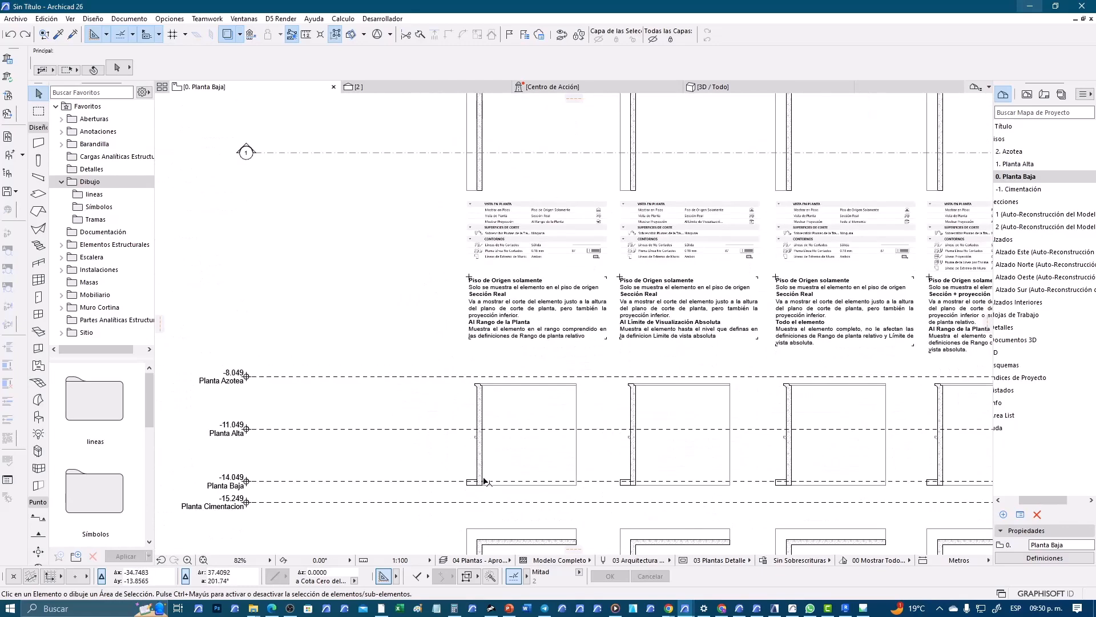
scroll(495, 466, up, 3)
middle_drag(505, 422, 450, 394)
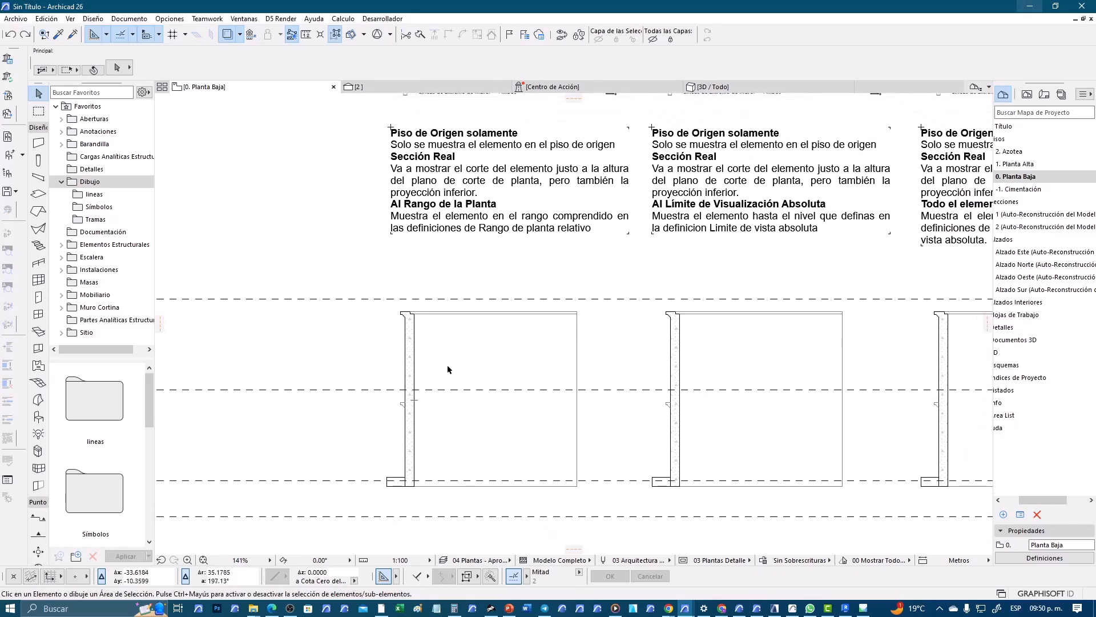
scroll(448, 366, down, 3)
middle_drag(458, 442, 459, 335)
scroll(441, 425, up, 1)
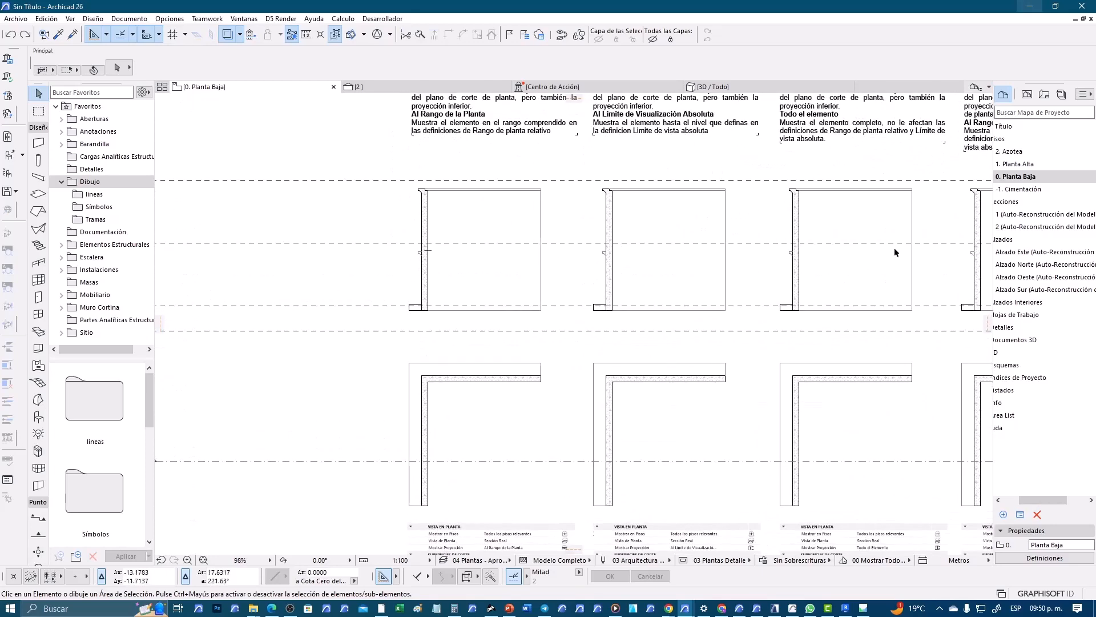
Step: Open the 1. Planta Alta floor plan and view the lower row's first wall example there
click(1030, 165)
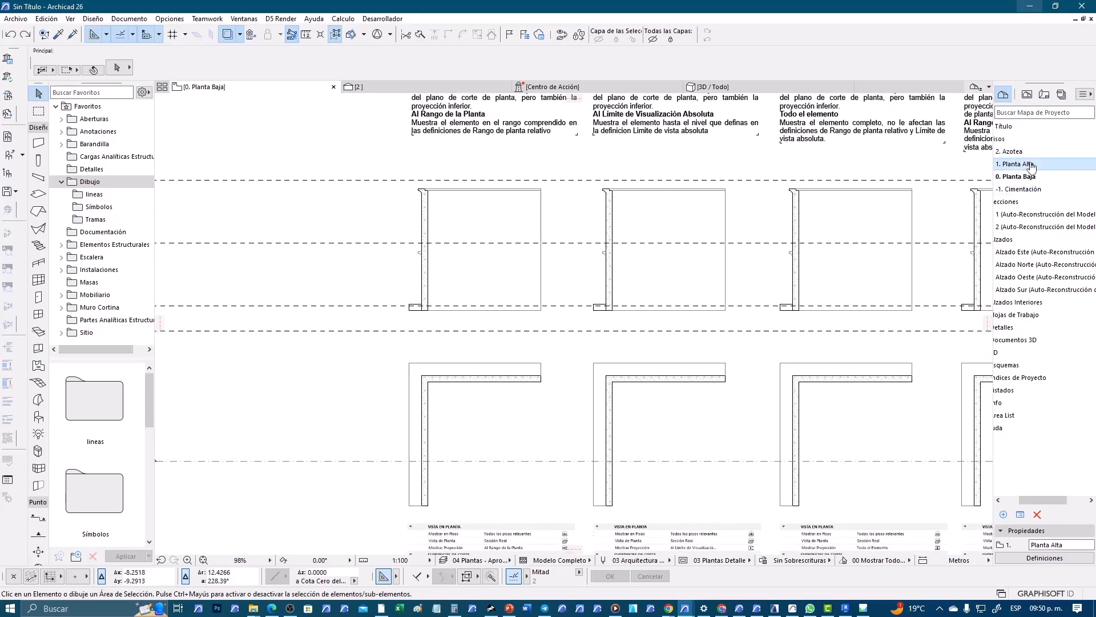
double_click(1030, 165)
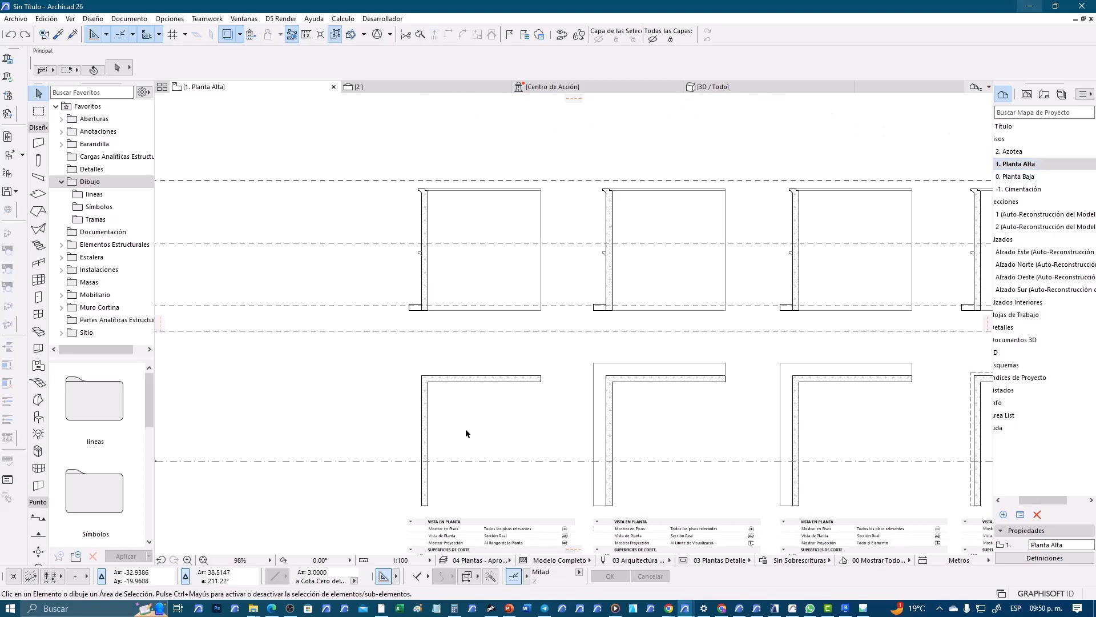
scroll(457, 417, up, 2)
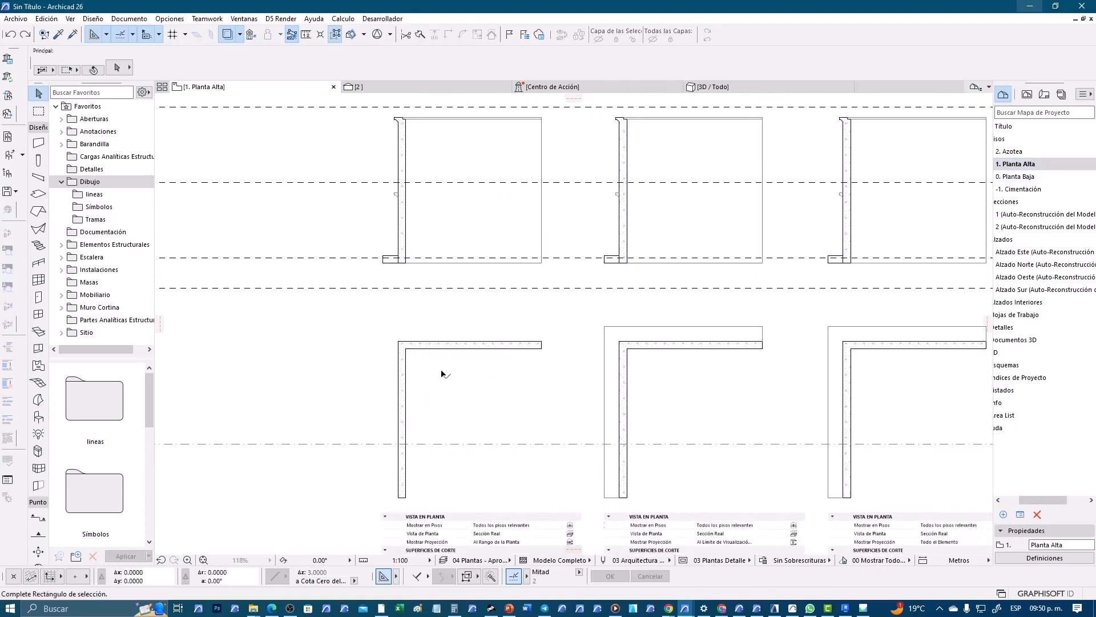
Step: Set both walls of the lower row's first example to Piso de Origen Solamente under Mostrar en Pisos and accept the story change
drag(441, 374, 375, 319)
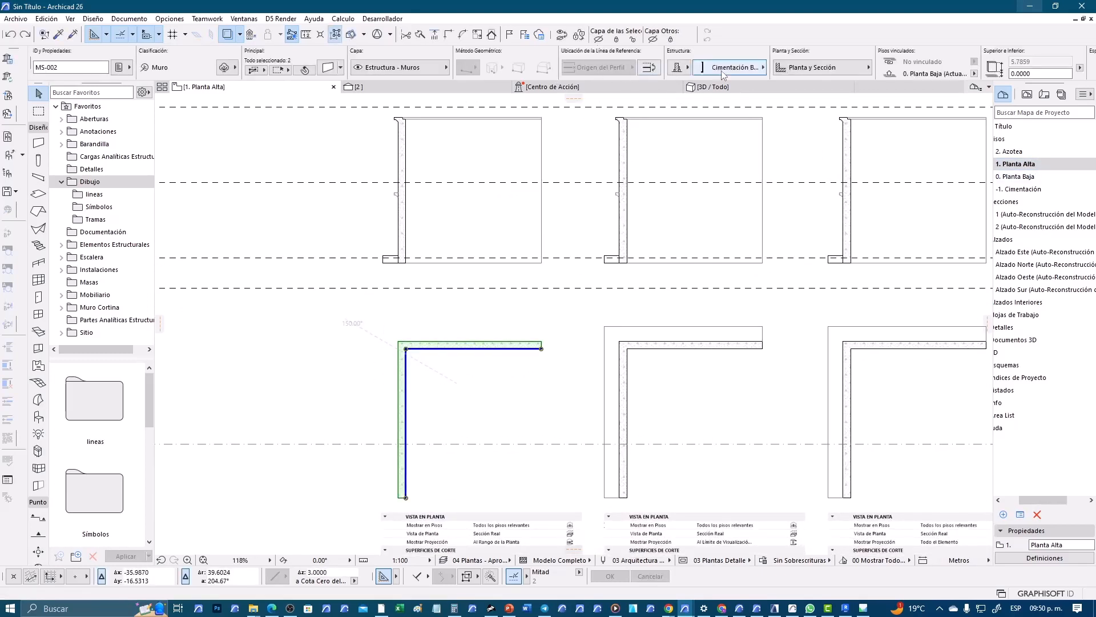
click(837, 70)
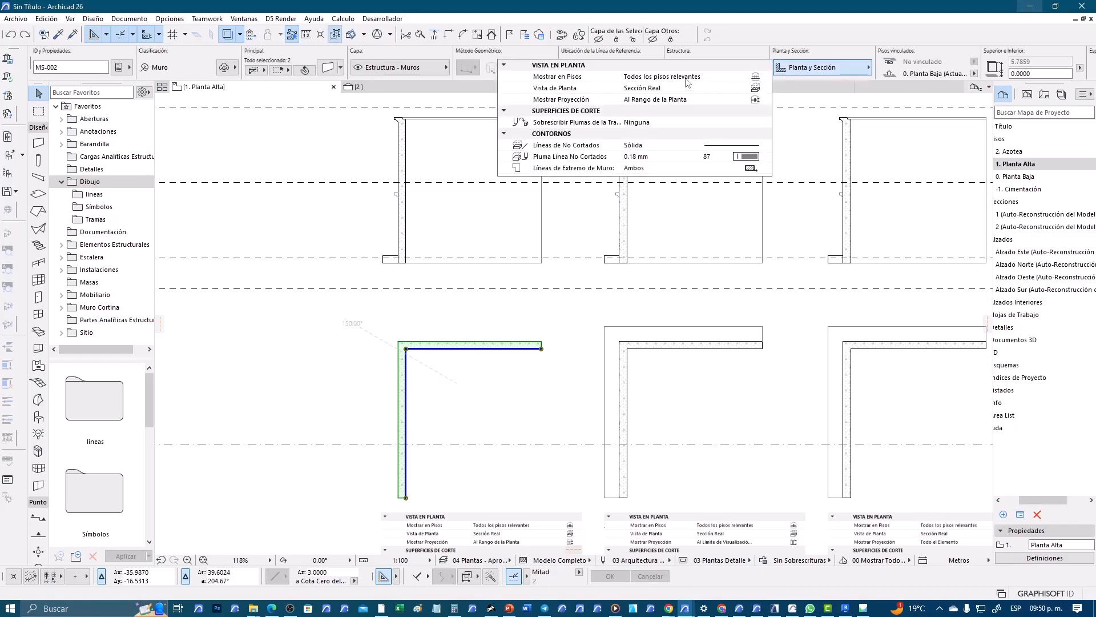
click(766, 76)
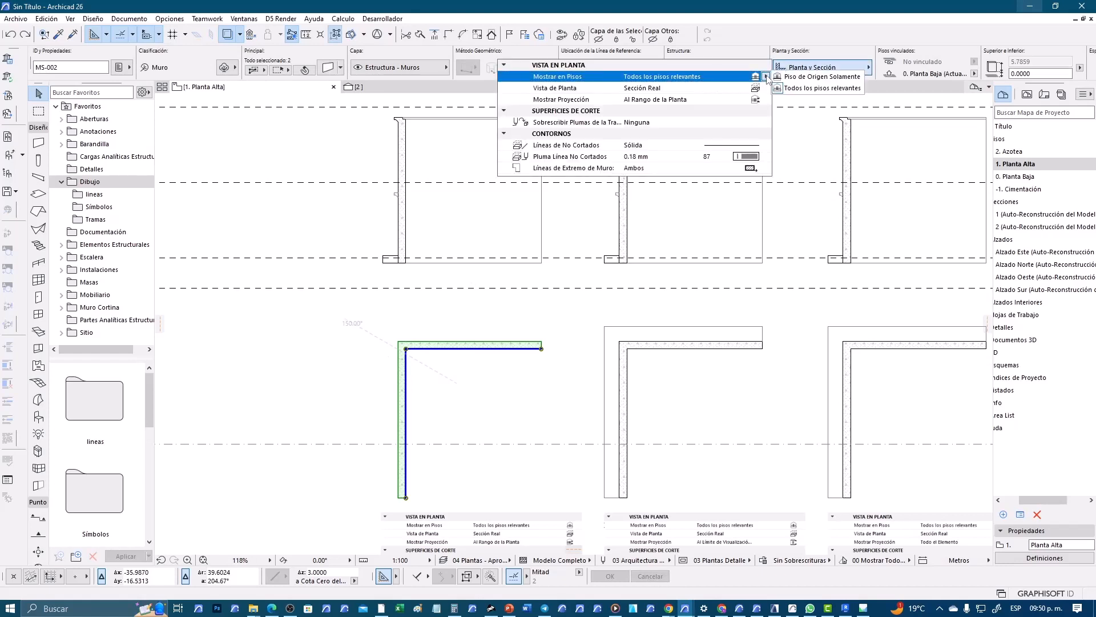
click(803, 78)
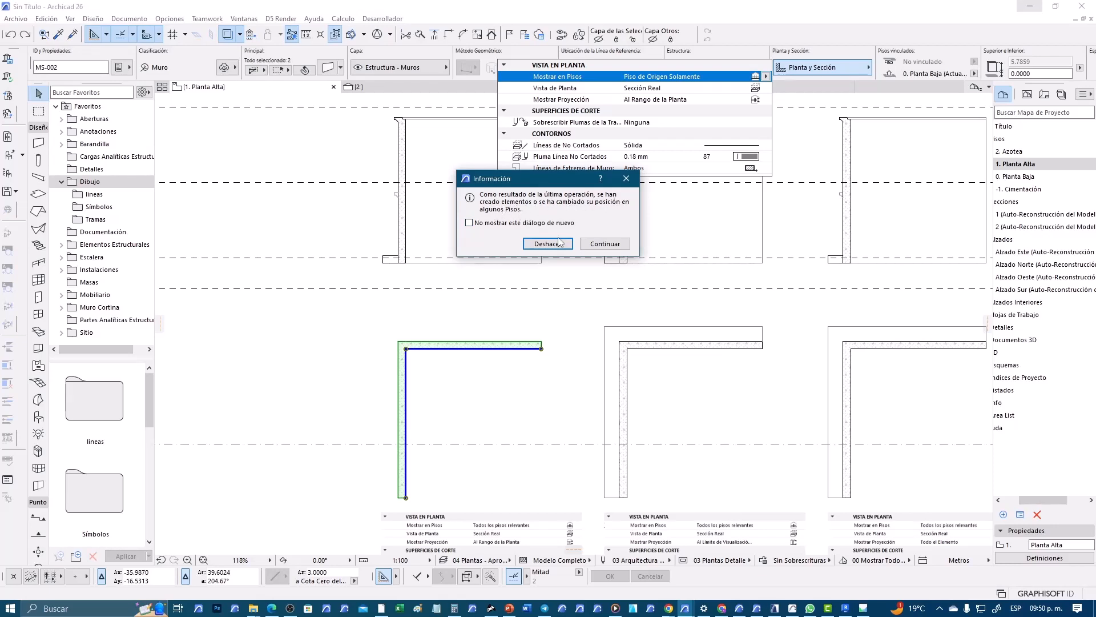
click(605, 244)
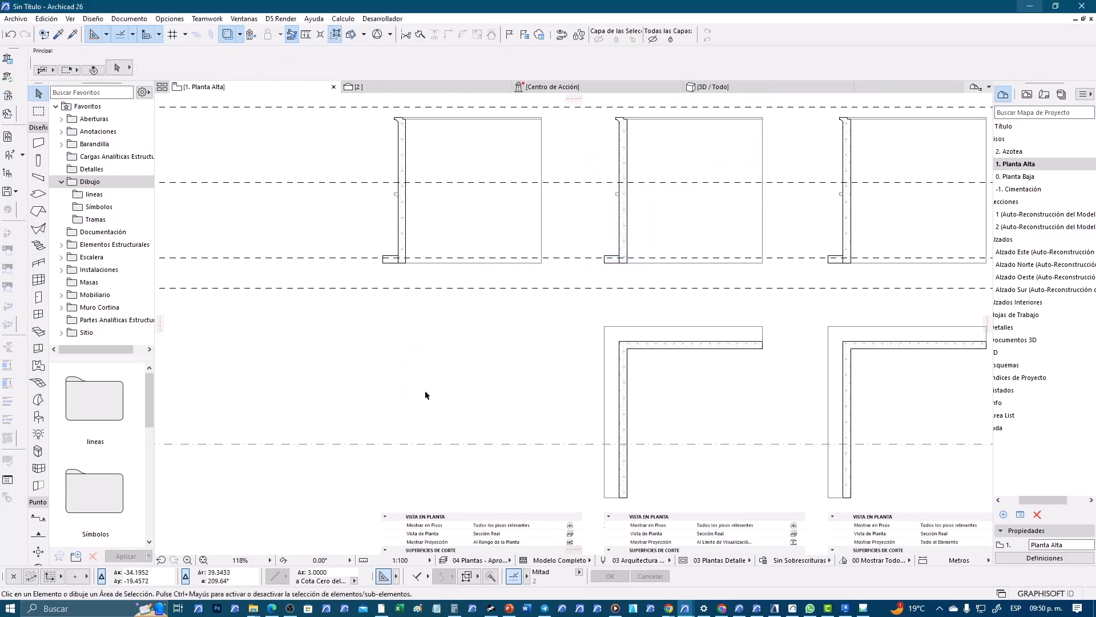
Step: Examine the lower row's first example on the Planta Alta plan against its section, story levels and neighbouring examples
middle_drag(437, 302, 583, 352)
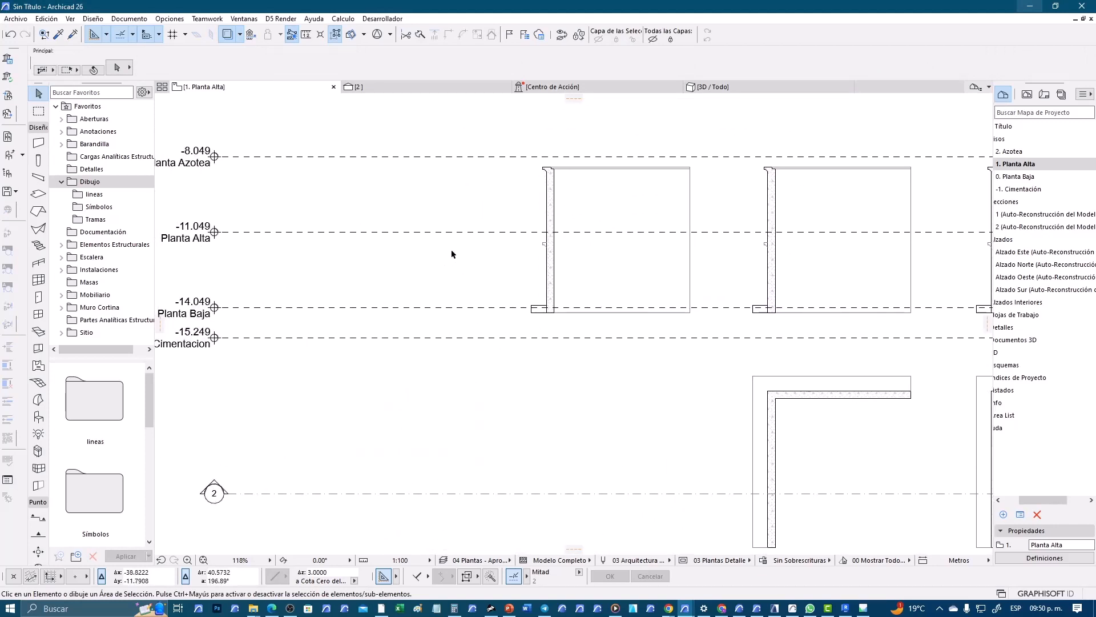
middle_drag(659, 403, 565, 293)
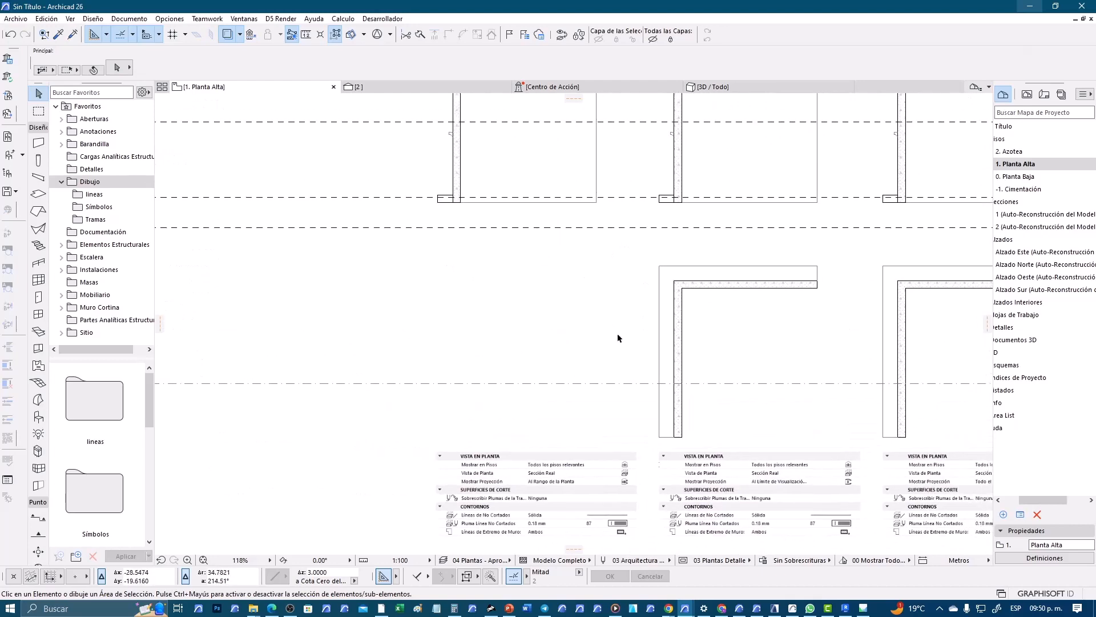
middle_drag(516, 348, 453, 317)
scroll(487, 485, up, 1)
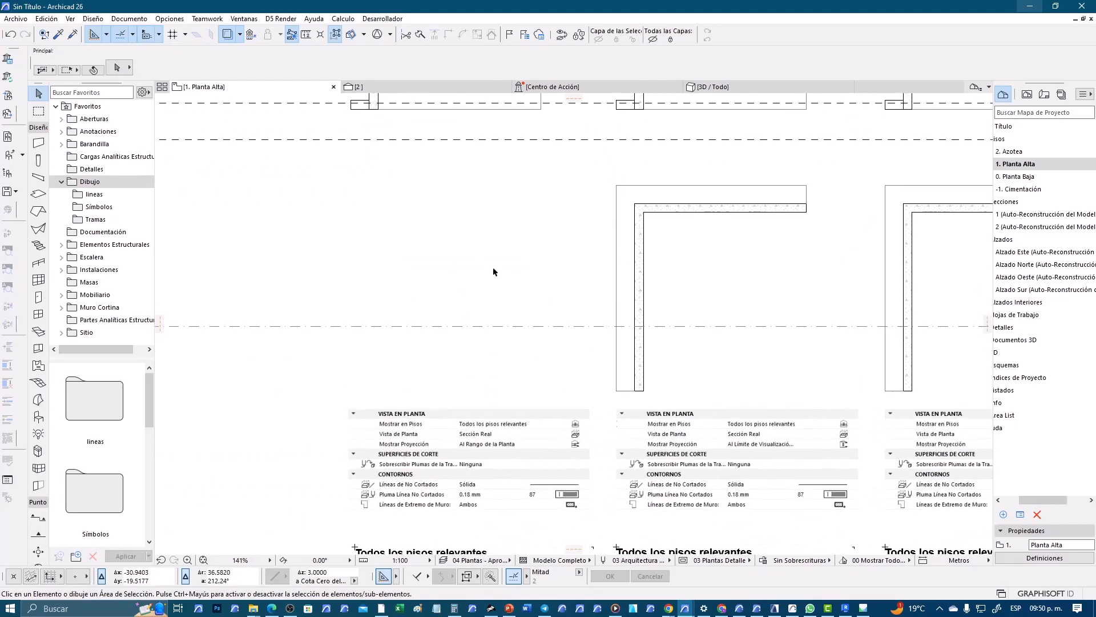
scroll(492, 266, down, 2)
middle_drag(483, 228, 440, 532)
middle_drag(427, 269, 447, 396)
scroll(450, 318, down, 2)
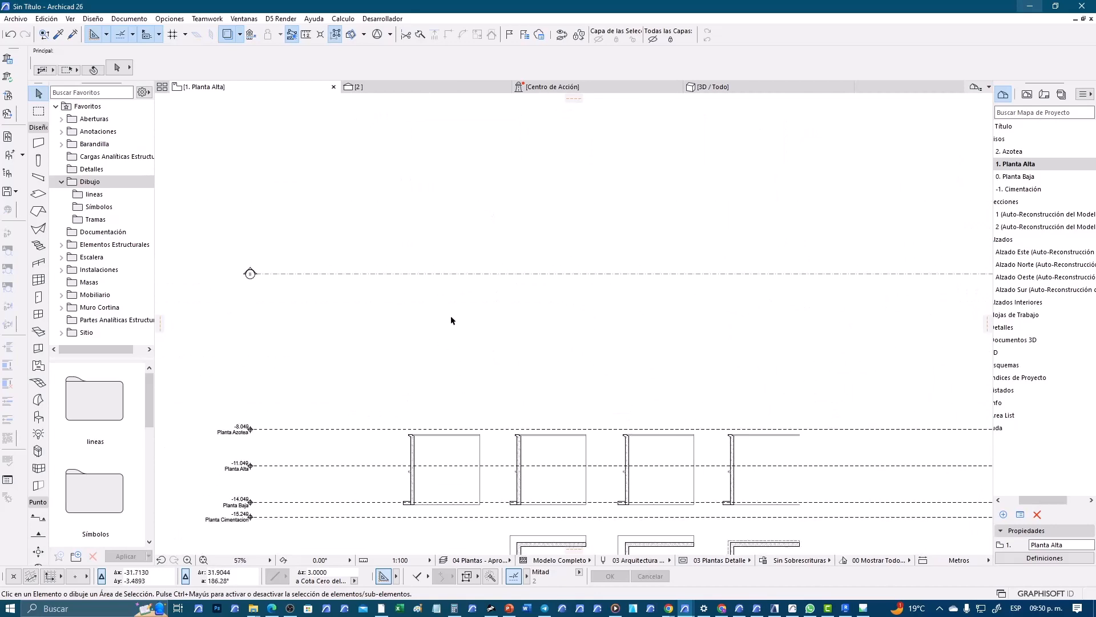
scroll(470, 372, down, 2)
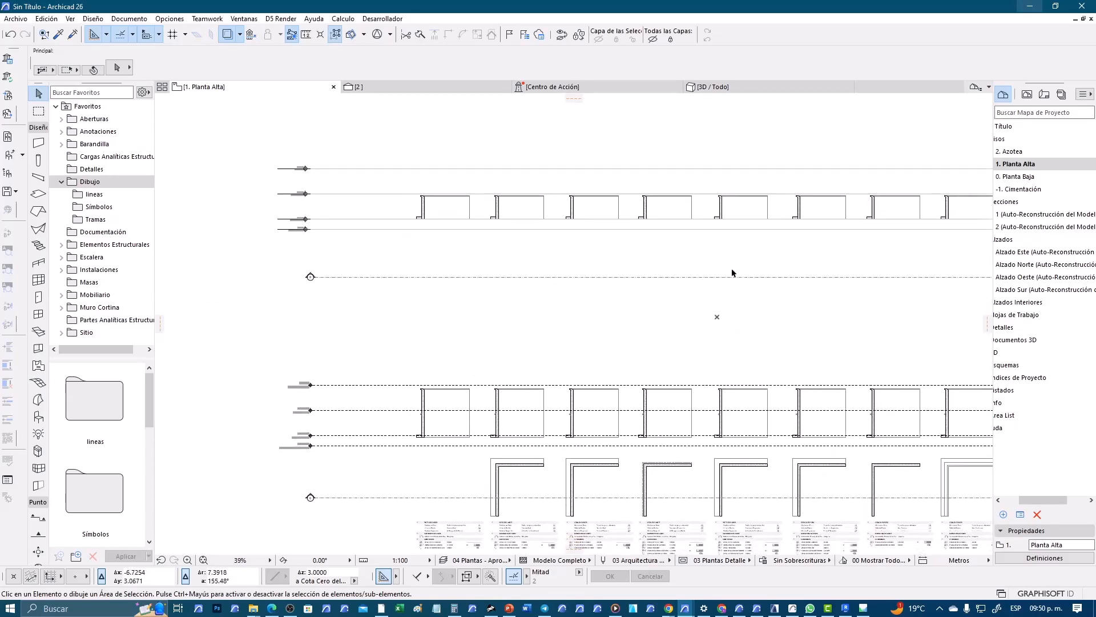
Step: Open the 0. Planta Baja floor plan and compare the lower row's first wall section with the story levels
click(1027, 177)
double_click(1027, 177)
scroll(481, 295, up, 6)
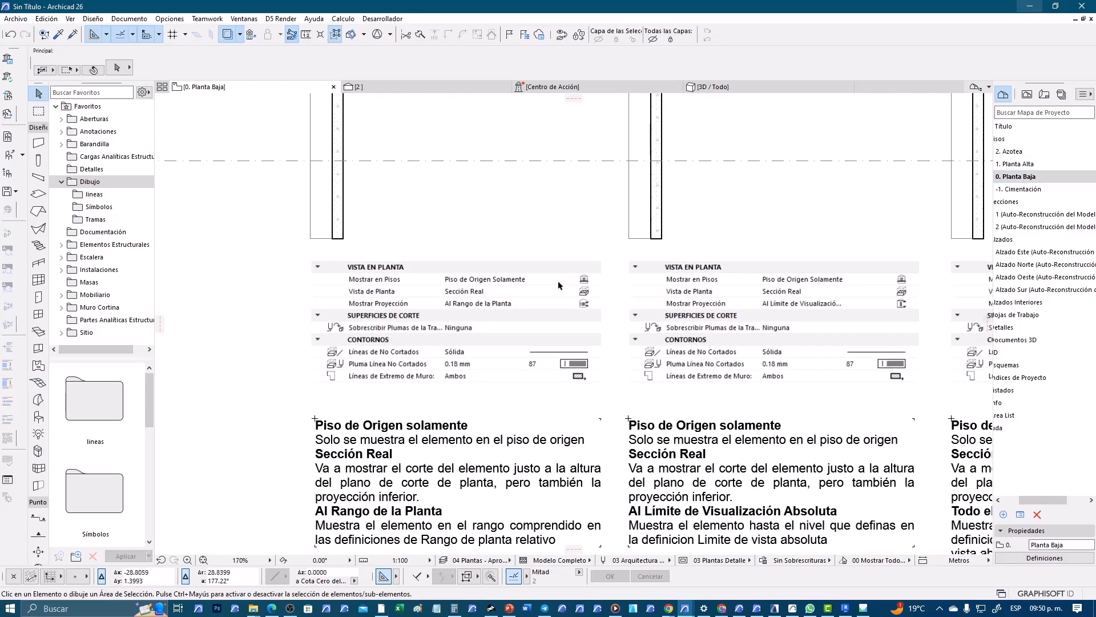
scroll(558, 286, down, 4)
middle_drag(520, 445, 530, 324)
scroll(501, 379, up, 2)
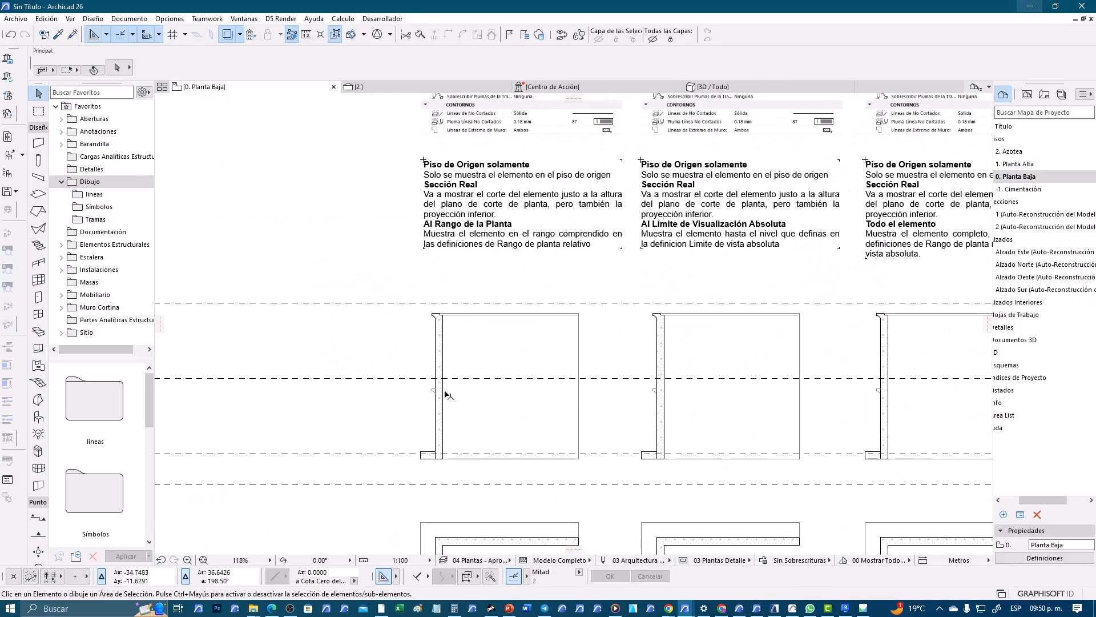
scroll(463, 391, up, 1)
middle_drag(469, 390, 651, 355)
middle_drag(615, 393, 635, 382)
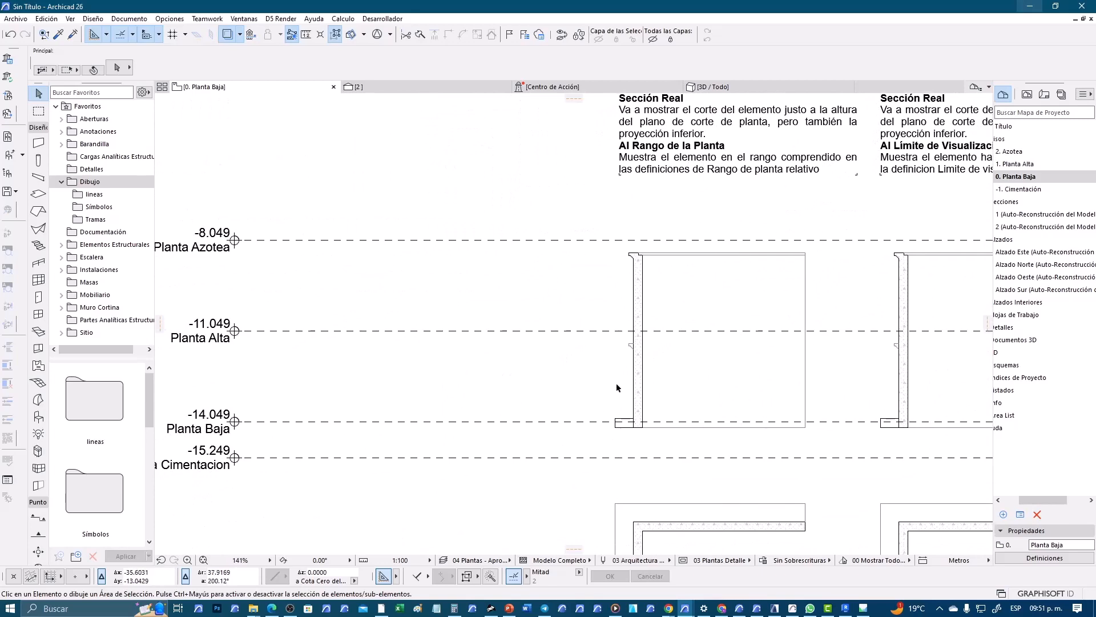
scroll(643, 403, down, 1)
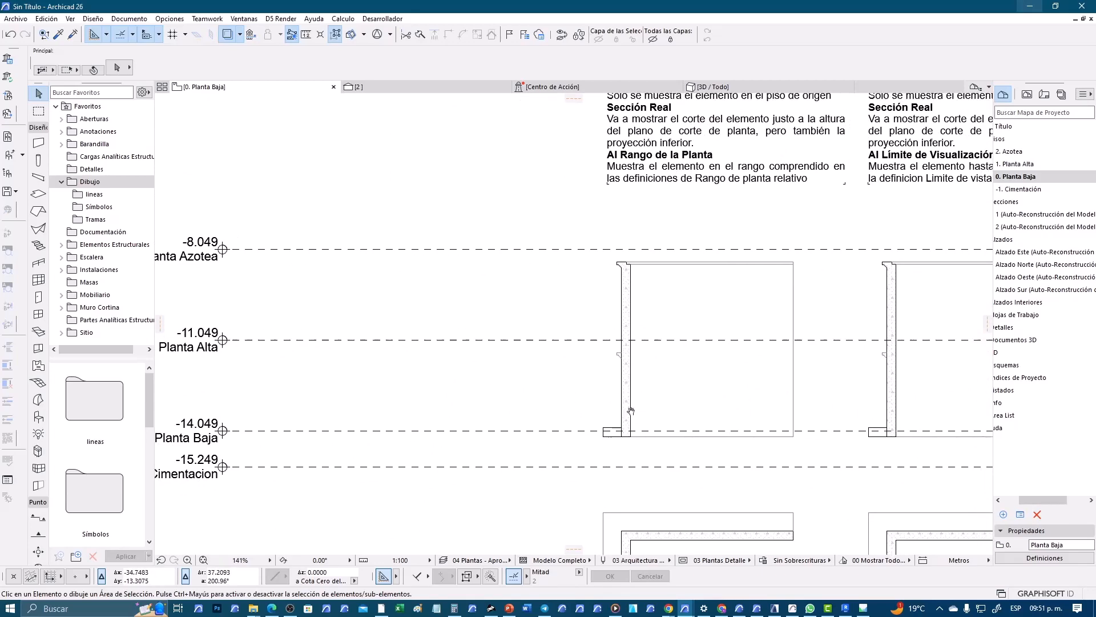
middle_drag(633, 387, 555, 398)
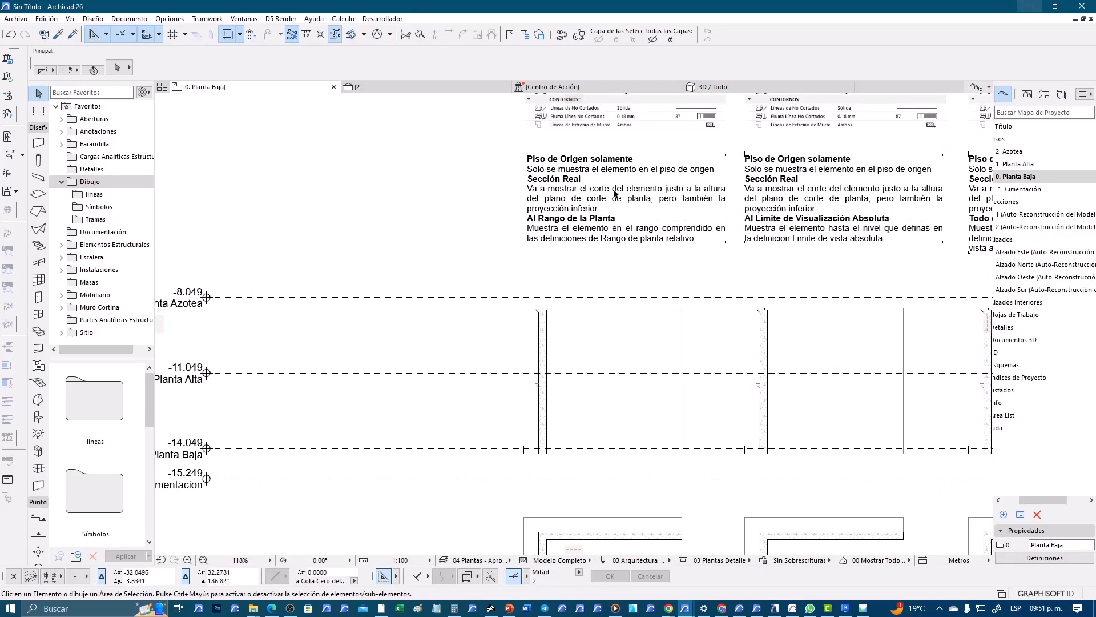
Step: Read the Piso de Origen solamente explanation and return to the lower row's first wall example in plan
middle_drag(616, 194, 487, 310)
scroll(471, 307, up, 3)
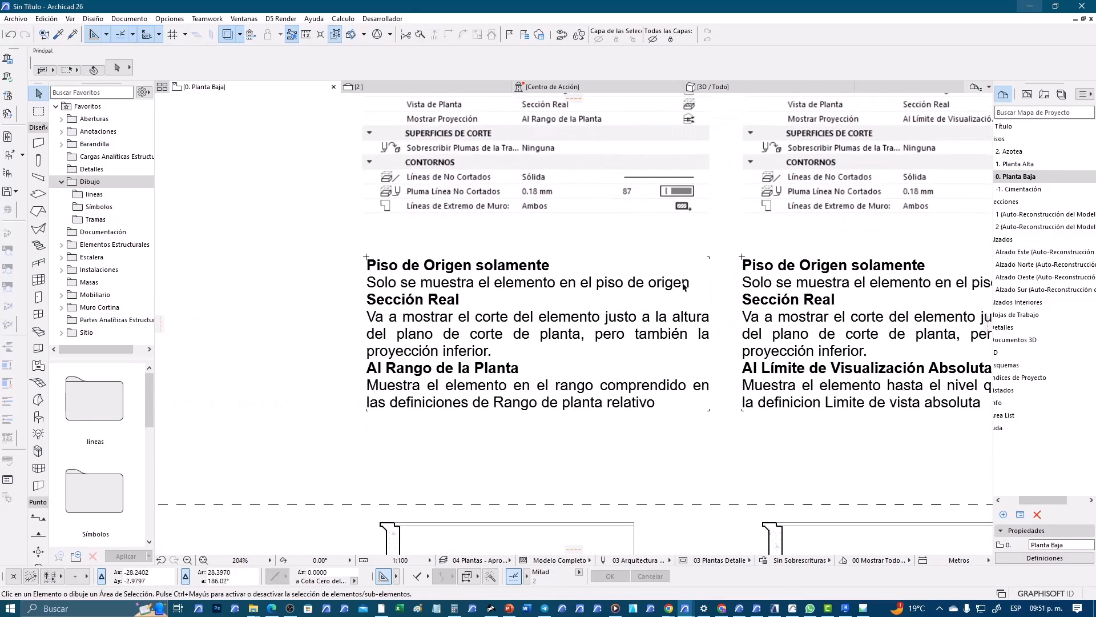
scroll(641, 285, down, 4)
middle_drag(627, 289, 575, 200)
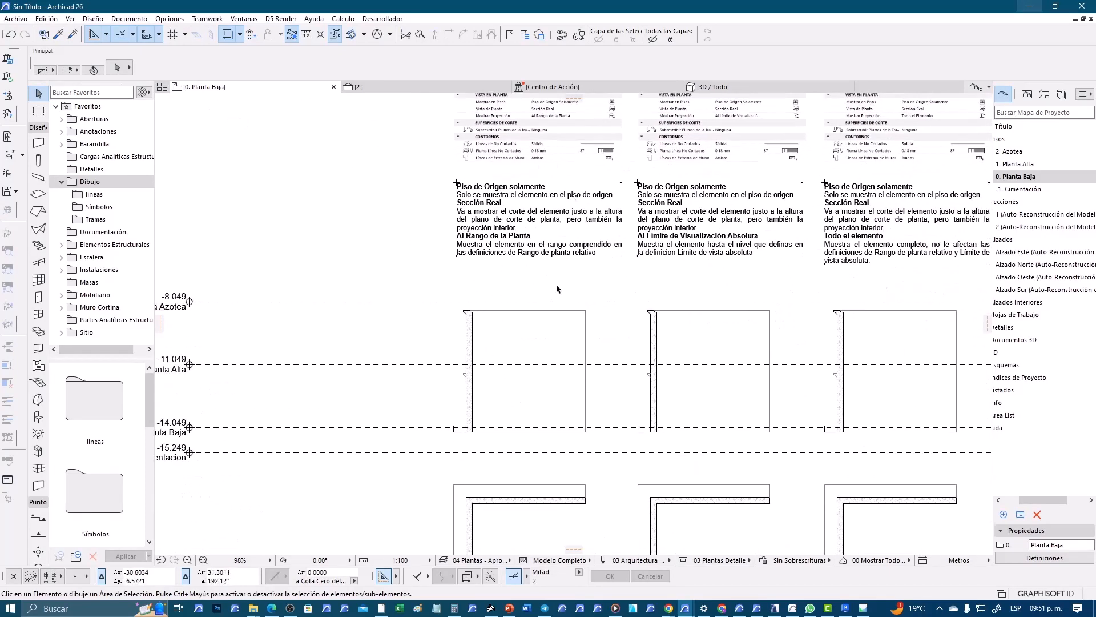
middle_drag(549, 399, 546, 359)
middle_drag(578, 489, 577, 421)
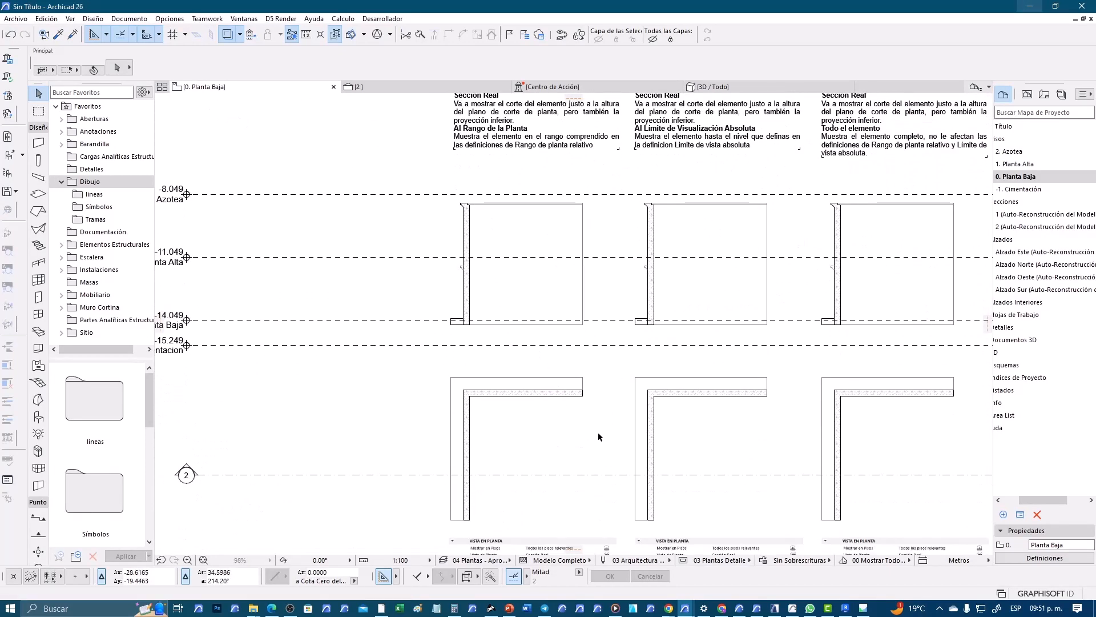
Step: Select both walls of the lower row's first example and set Mostrar en Pisos to Todos los pisos relevantes
click(598, 432)
click(435, 375)
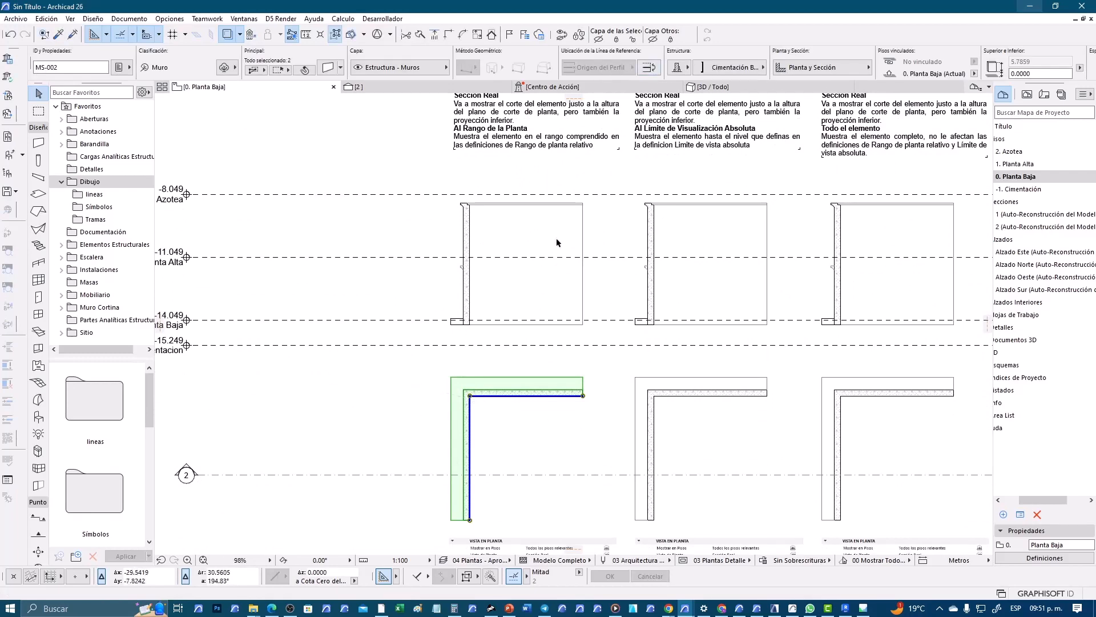
middle_drag(523, 338, 584, 339)
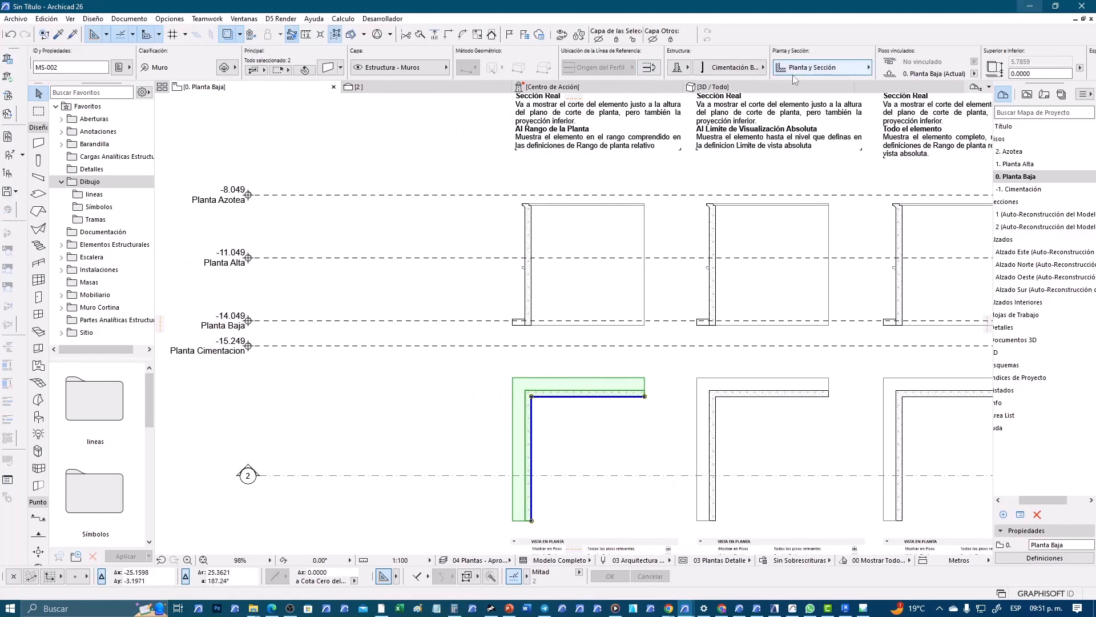
click(849, 72)
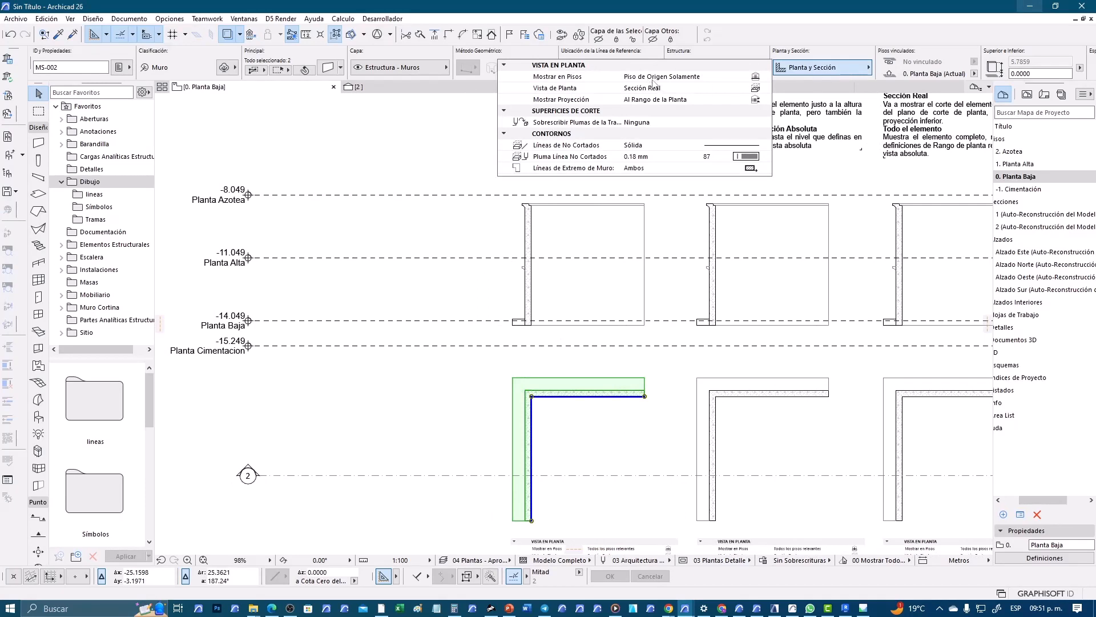
click(765, 78)
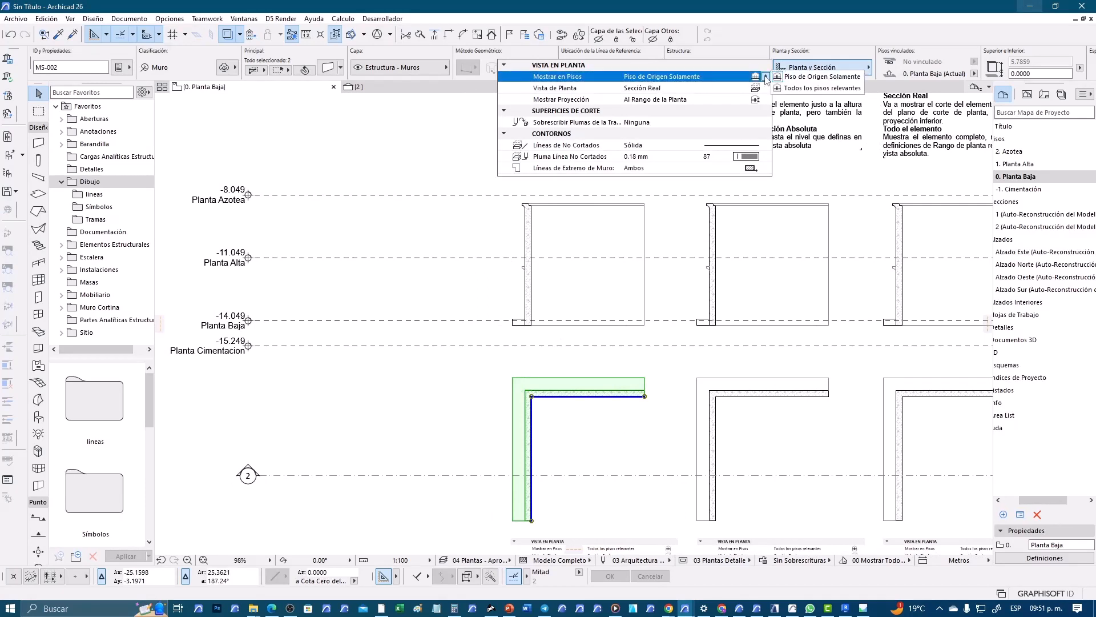
click(811, 88)
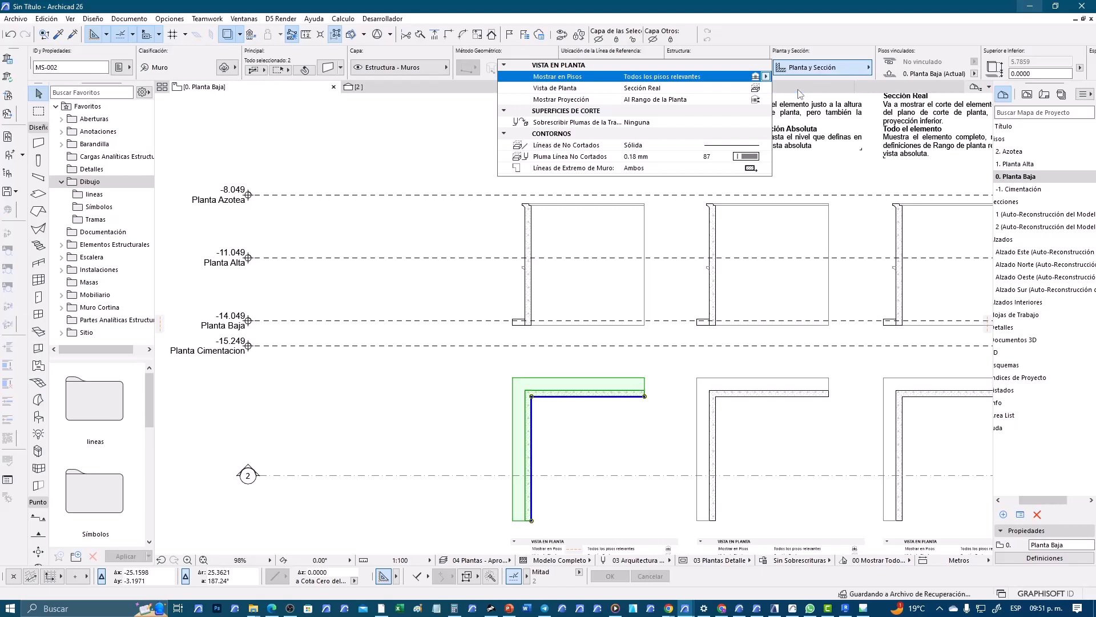
Step: Open the 1. Planta Alta floor plan and check the lower row's first wall example against its section
double_click(1080, 166)
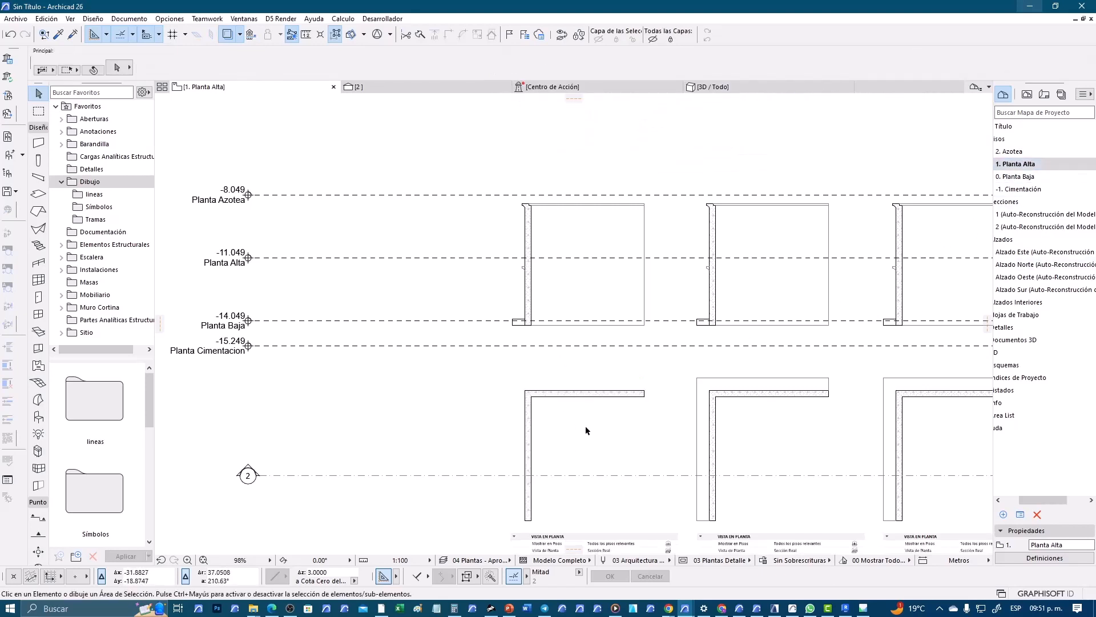
scroll(580, 452, up, 2)
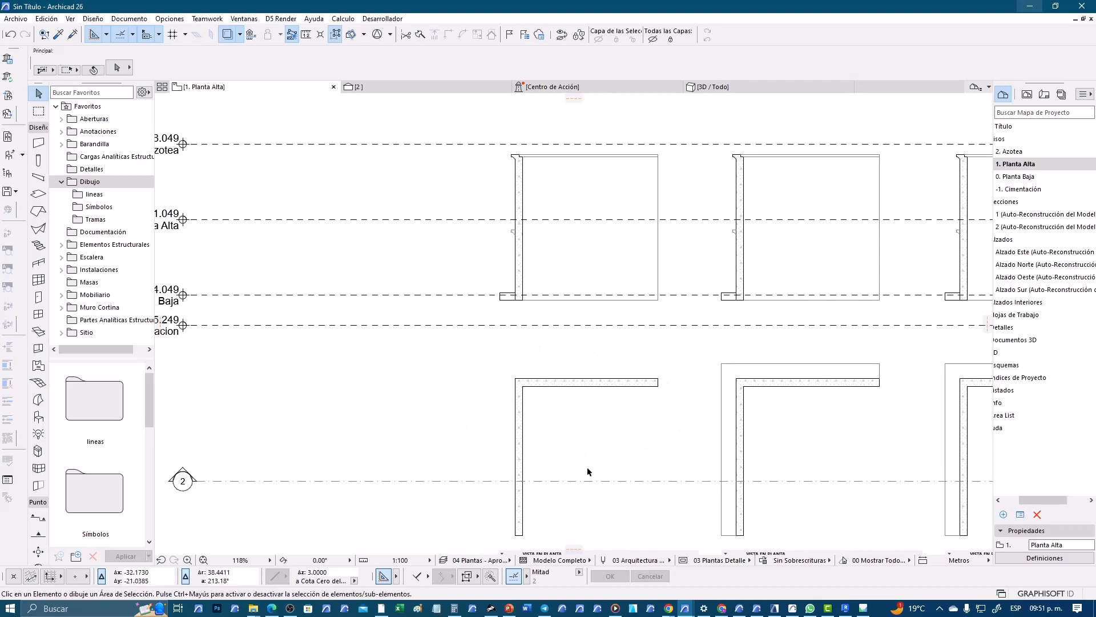
middle_drag(587, 471, 565, 404)
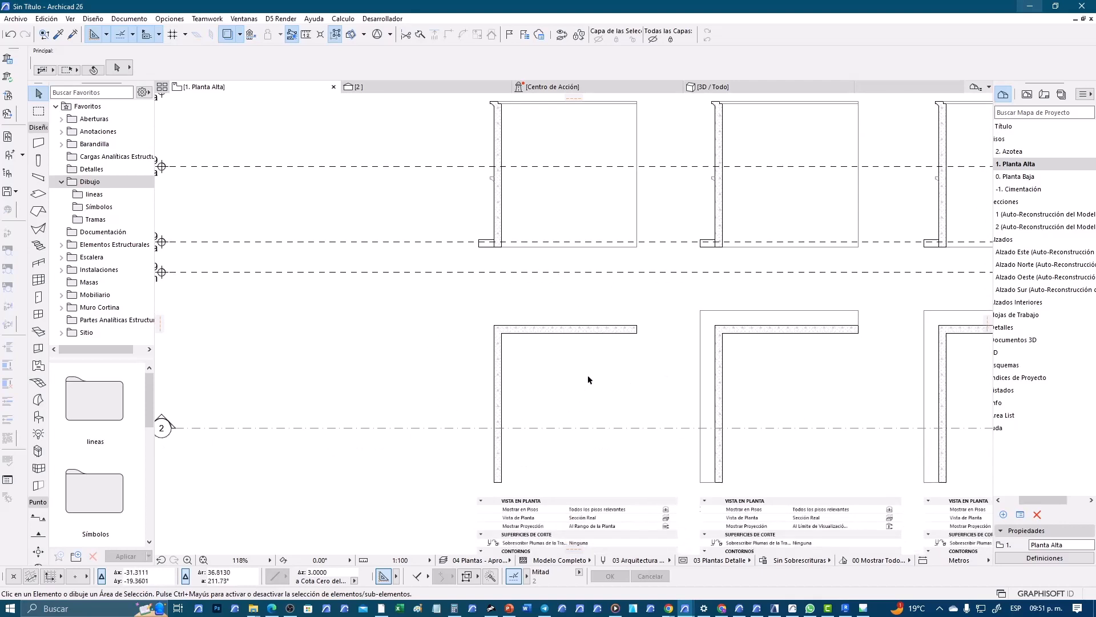
scroll(587, 374, down, 2)
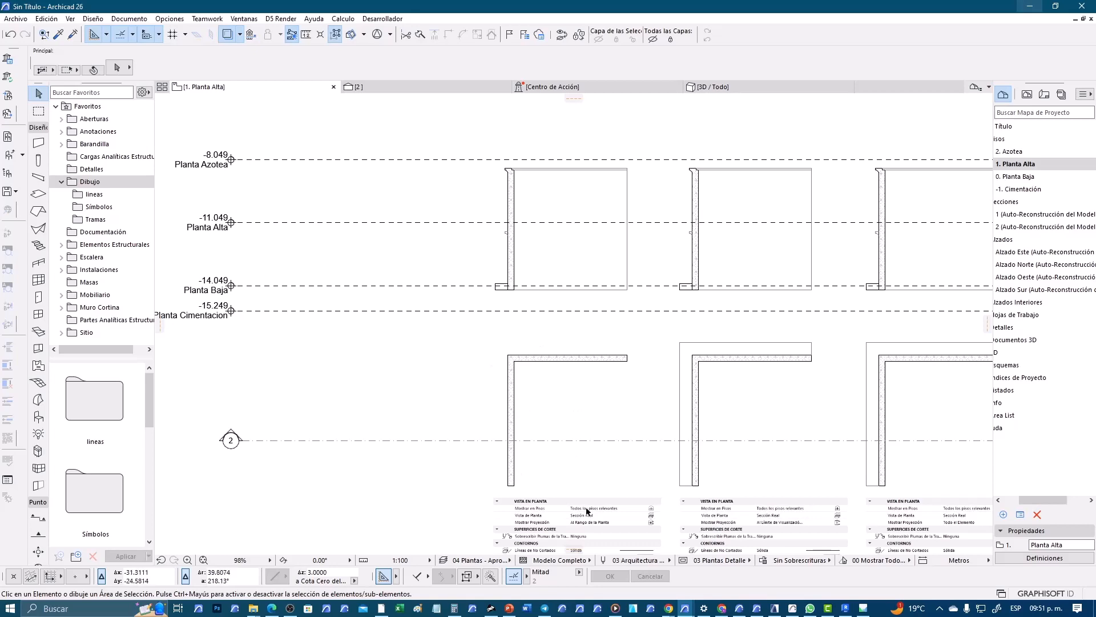
middle_drag(590, 240, 531, 455)
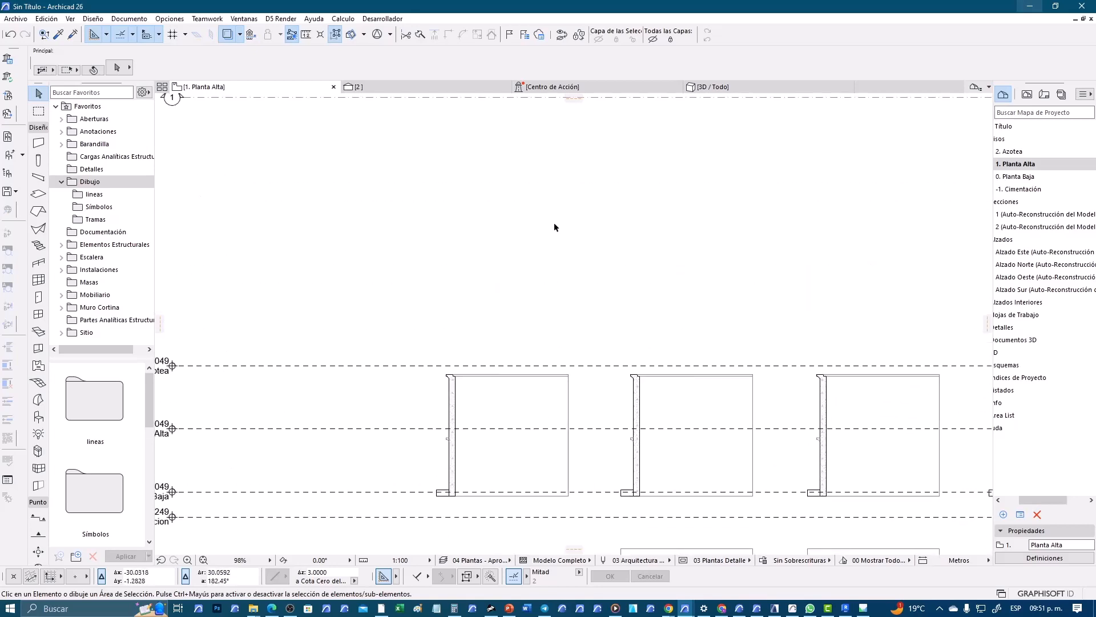
Step: Read the Vista en Planta settings shown below the first lower example and compare them with its plan and section
scroll(576, 379, up, 8)
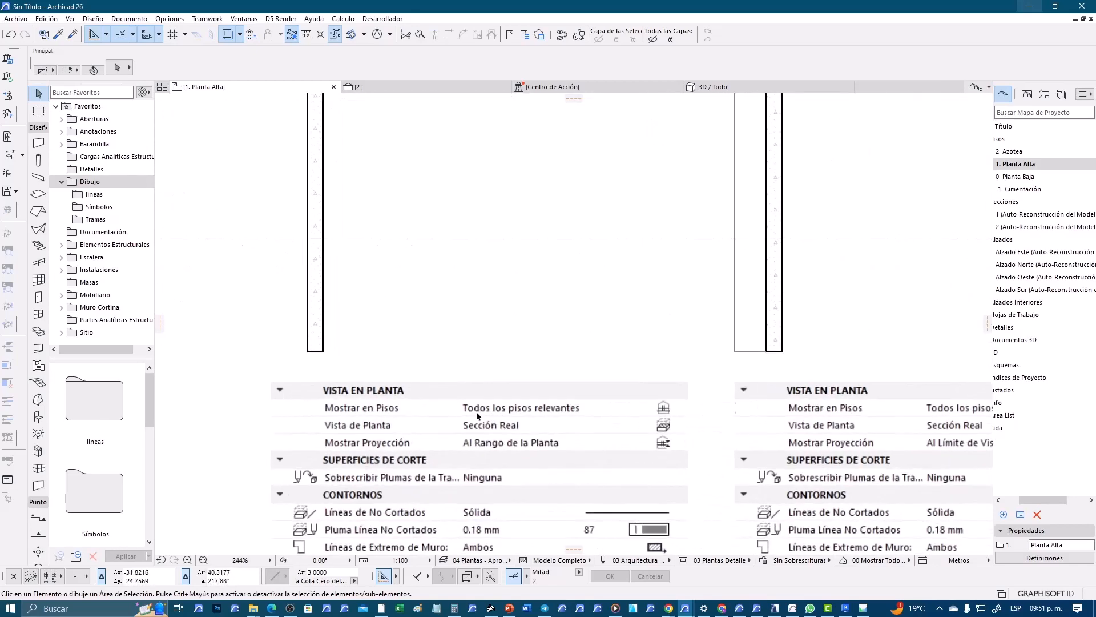
scroll(634, 415, down, 5)
middle_drag(593, 319, 530, 399)
scroll(608, 354, down, 2)
scroll(537, 379, up, 1)
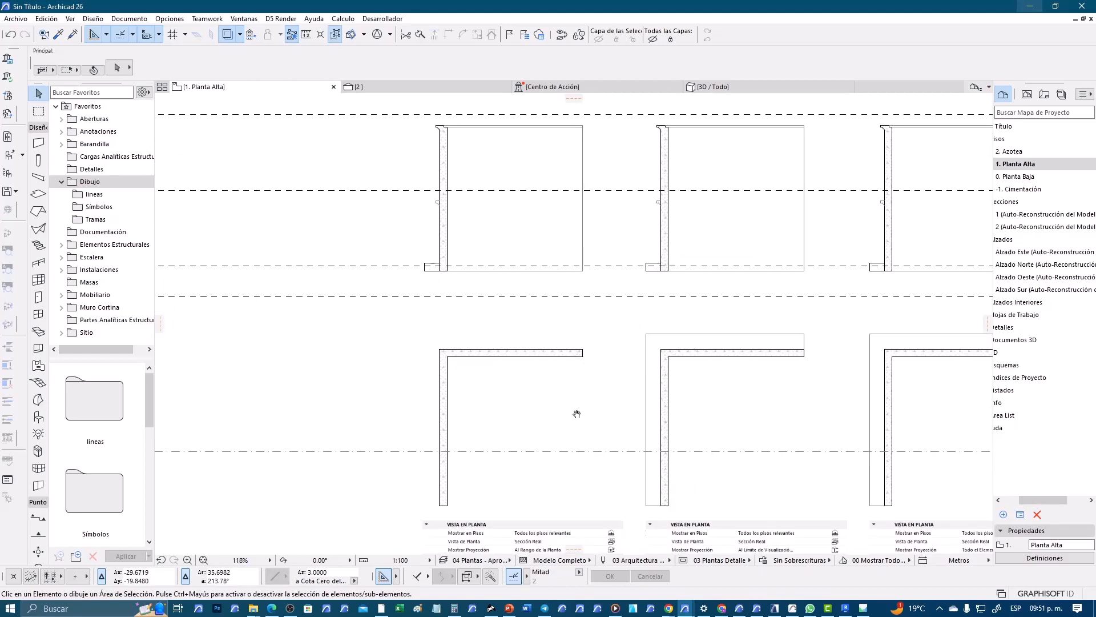
middle_drag(577, 414, 570, 382)
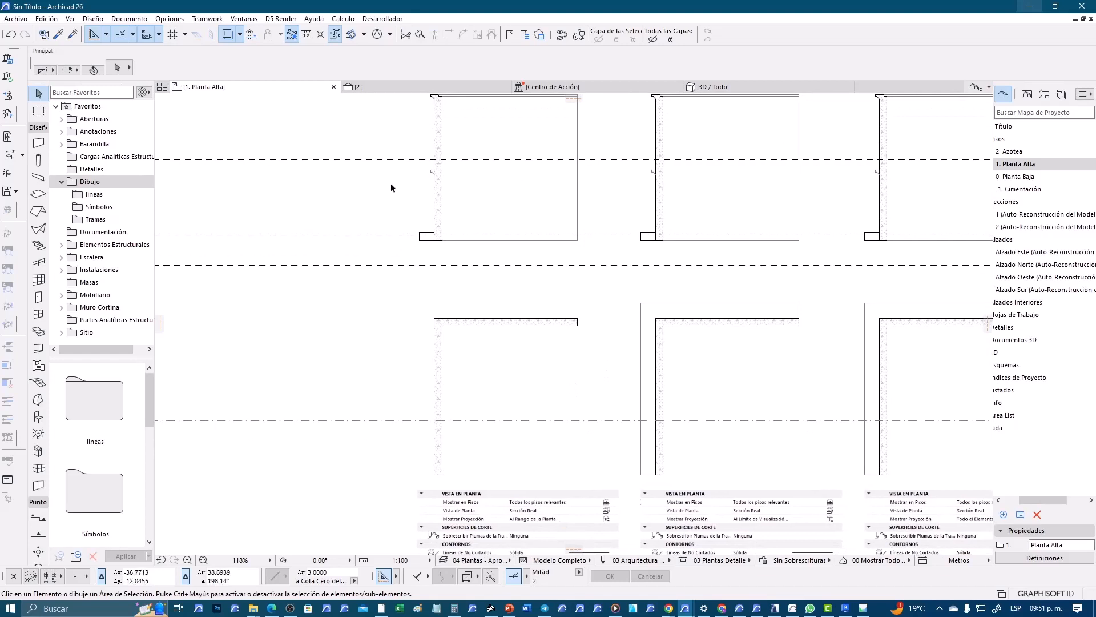
Step: Review the Plano de Corte de Planta definitions for the upper story and close them without changes
click(129, 19)
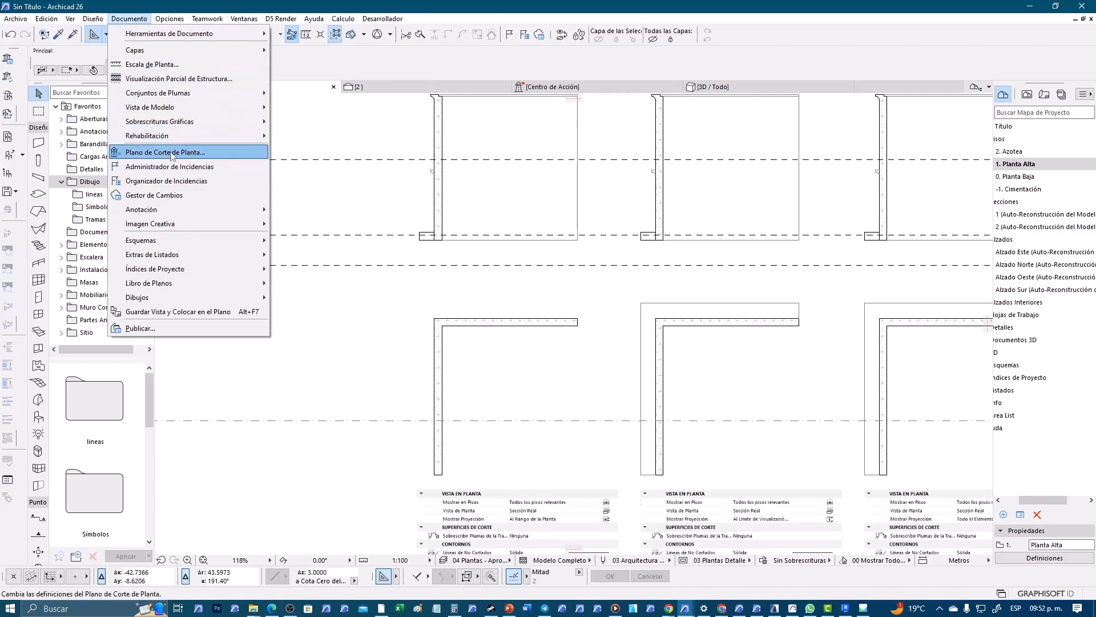
click(227, 149)
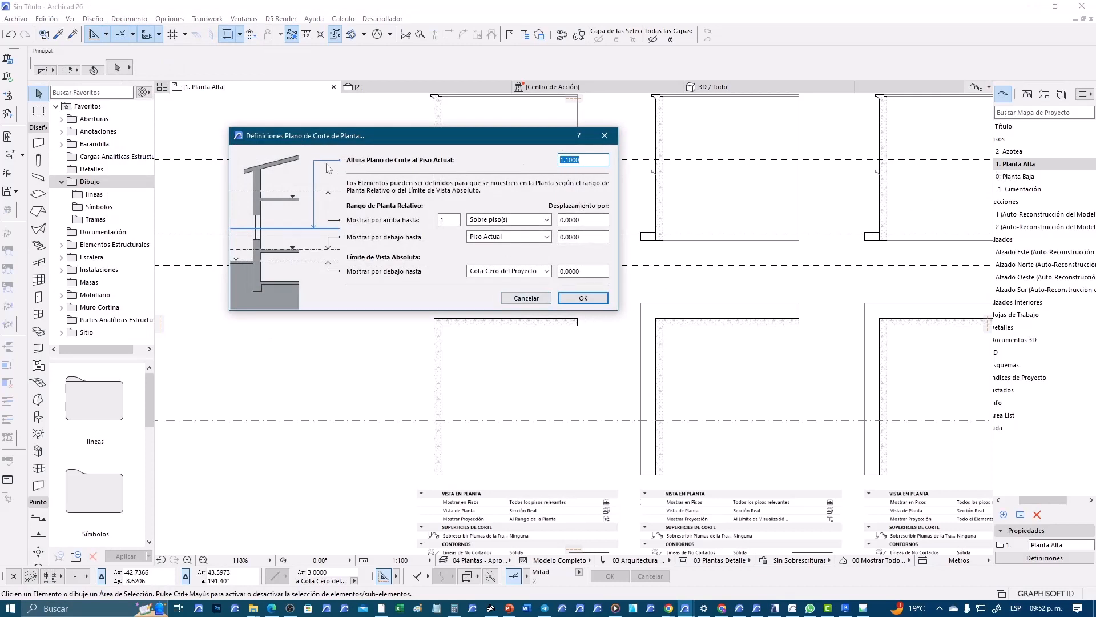
click(527, 298)
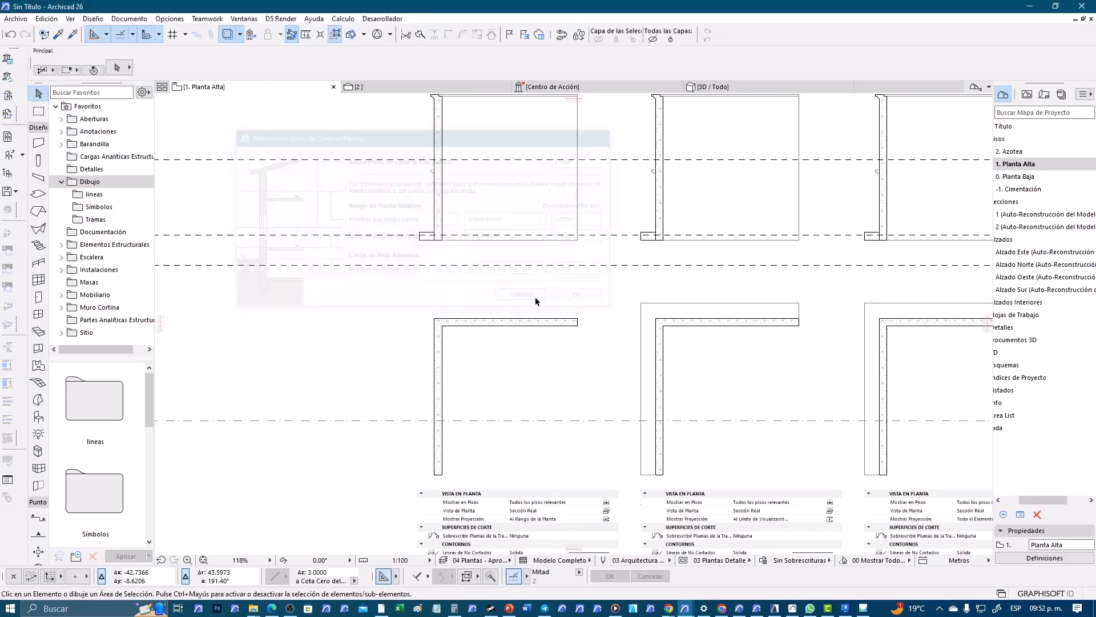
Step: Open the 0. Planta Baja floor plan at the lower row's first wall example
click(1034, 180)
double_click(1035, 179)
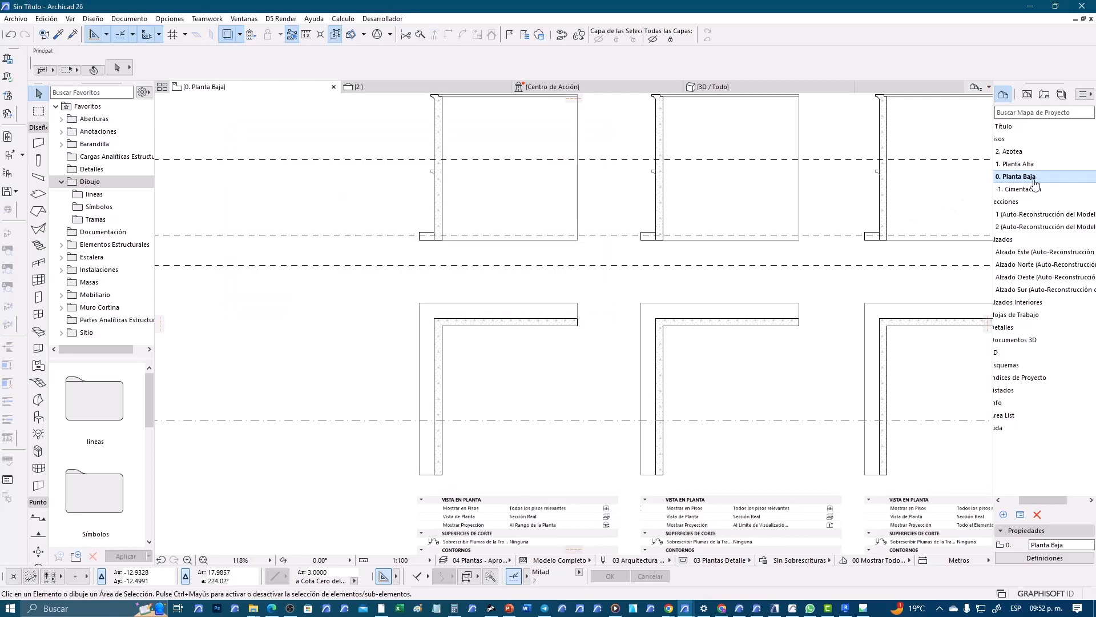
Step: Alternate between the 1. Planta Alta and 0. Planta Baja floor plans to compare the lower row's first wall example
double_click(1031, 164)
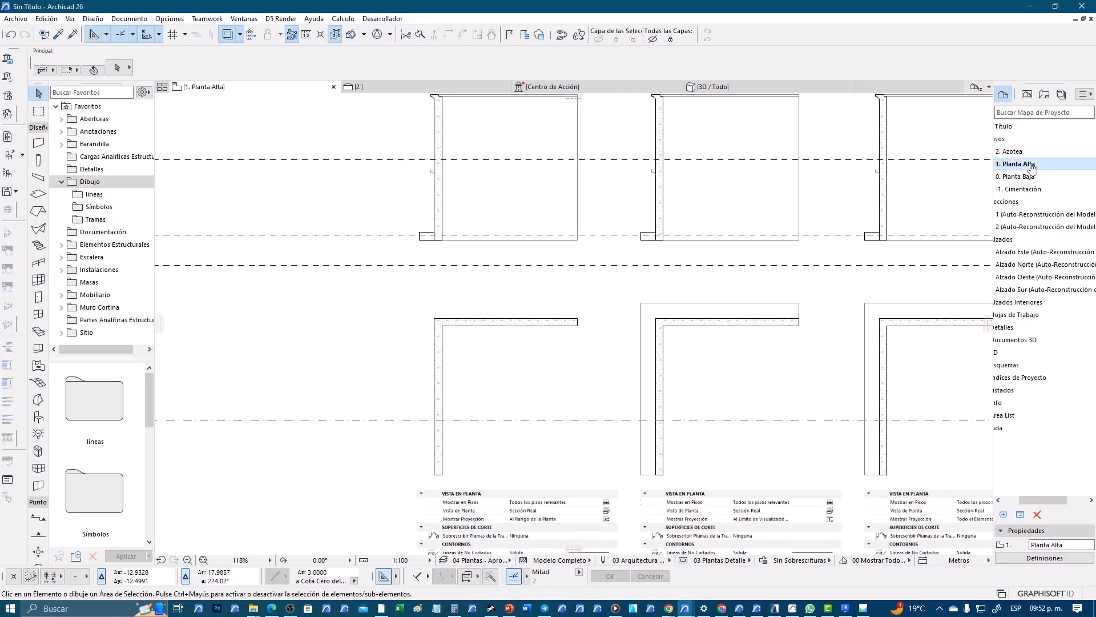
double_click(1029, 178)
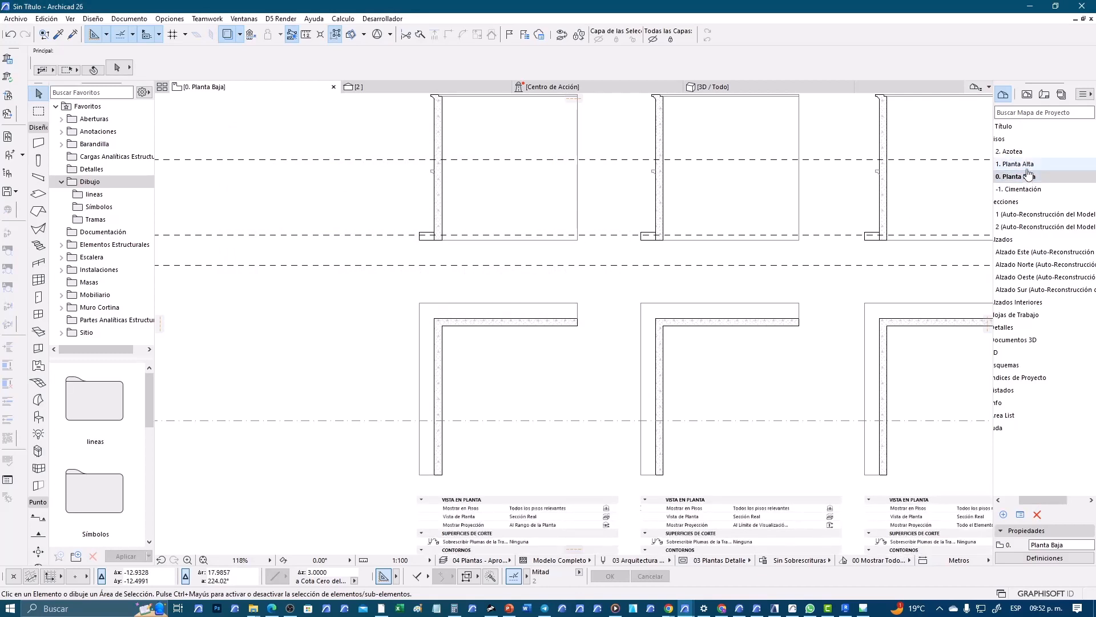
double_click(1028, 165)
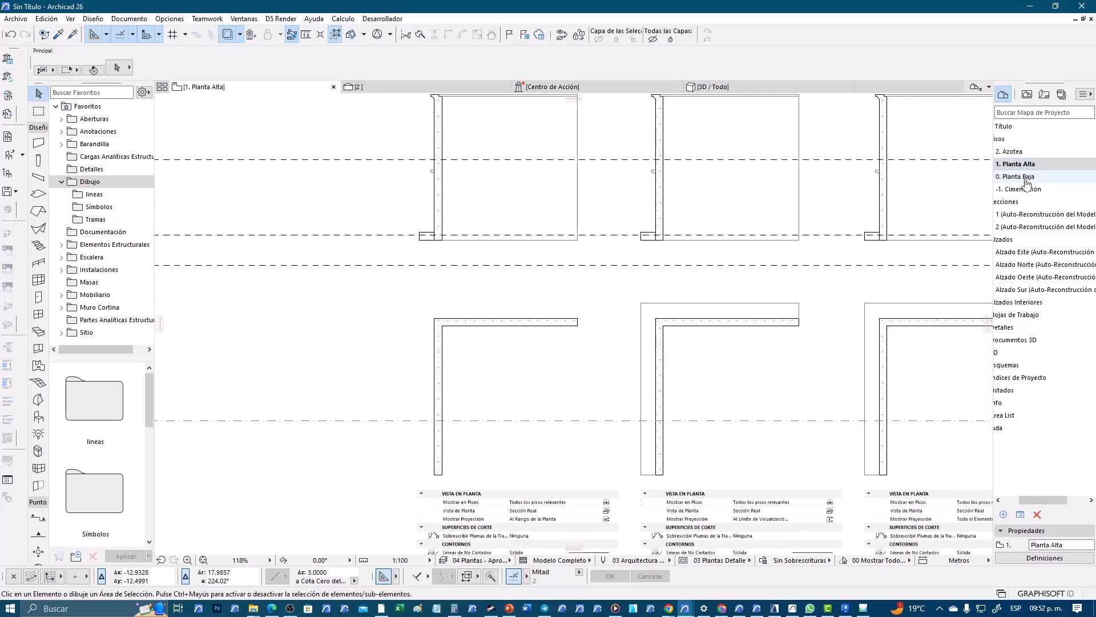
click(1027, 178)
double_click(1028, 179)
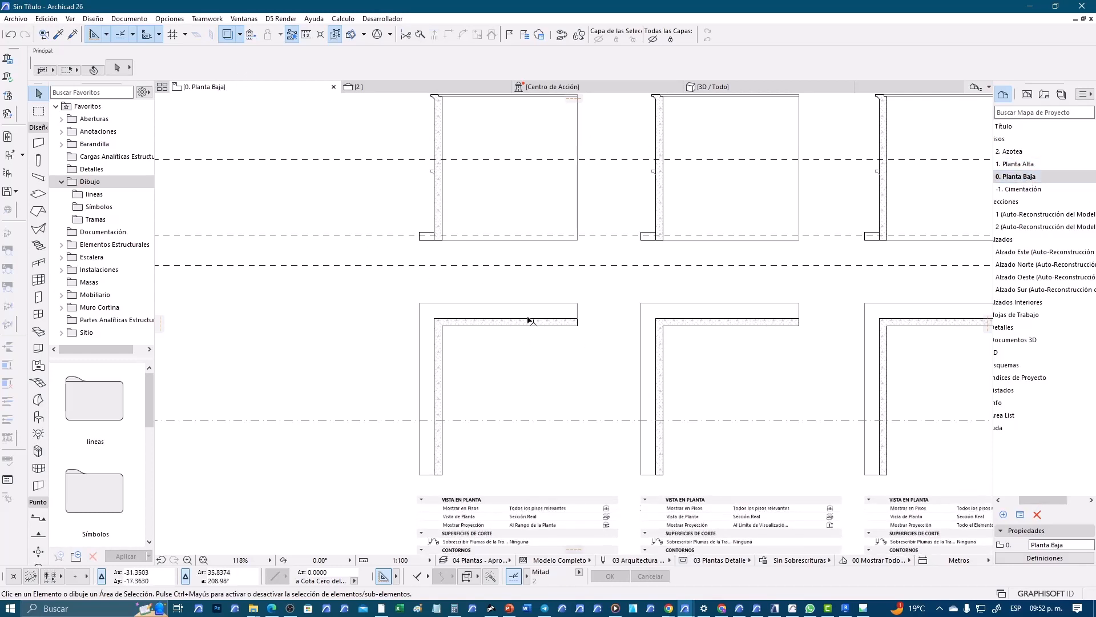
Step: Review the story level lines beside the lower row's first section and widen the toolbox to show its tools in several columns
middle_drag(535, 320, 688, 360)
scroll(575, 269, up, 1)
middle_drag(582, 272, 651, 317)
middle_drag(442, 317, 443, 306)
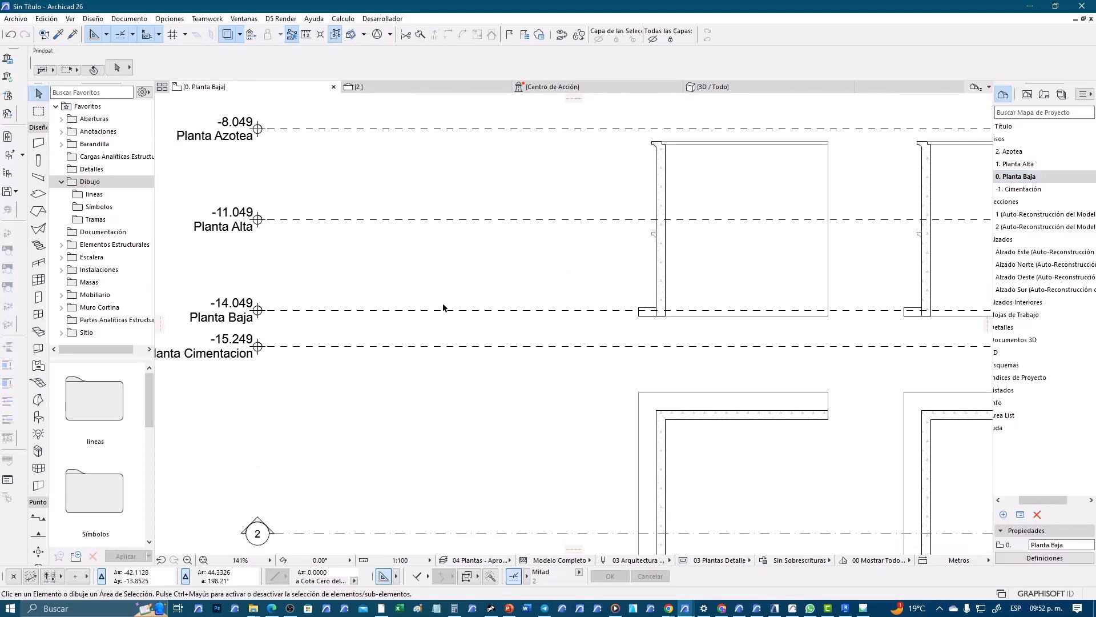
middle_drag(309, 377, 295, 379)
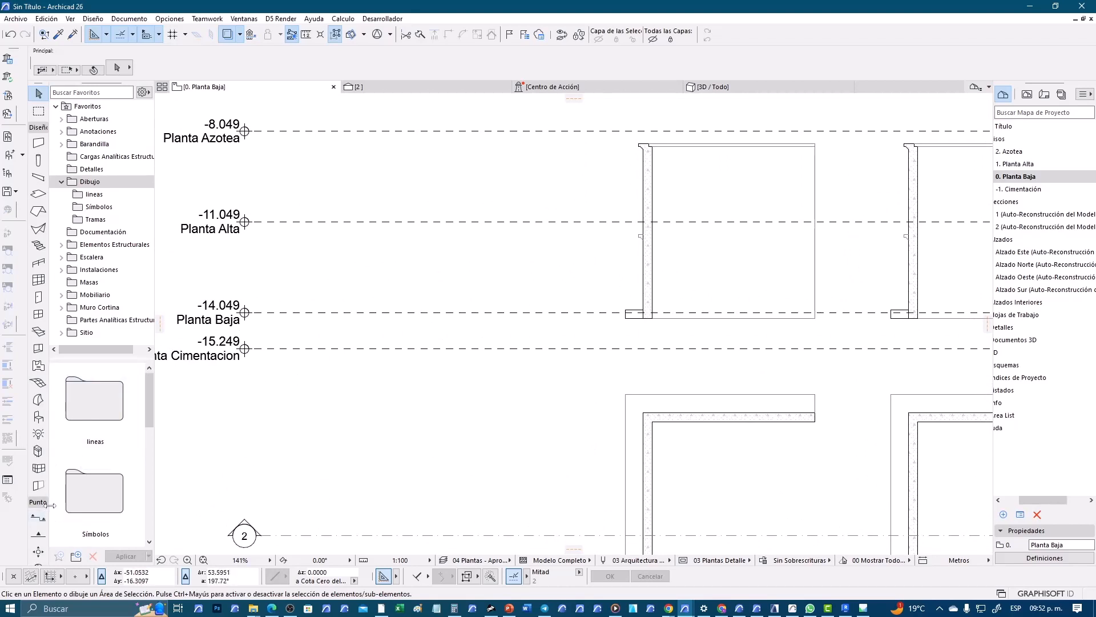
drag(50, 505, 100, 504)
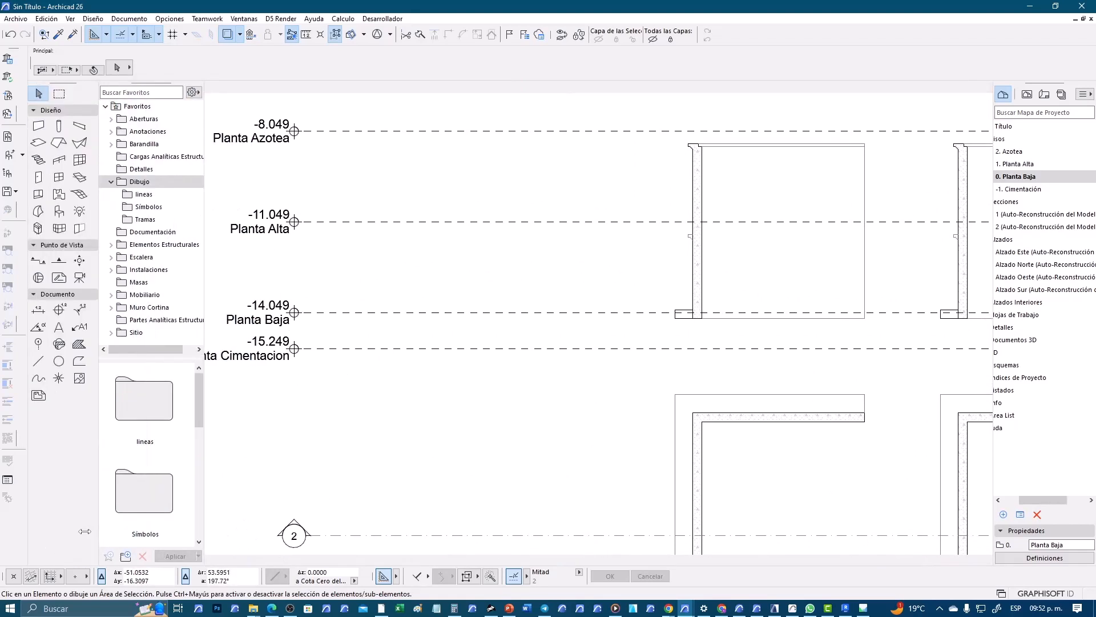
click(40, 363)
middle_drag(710, 340, 699, 338)
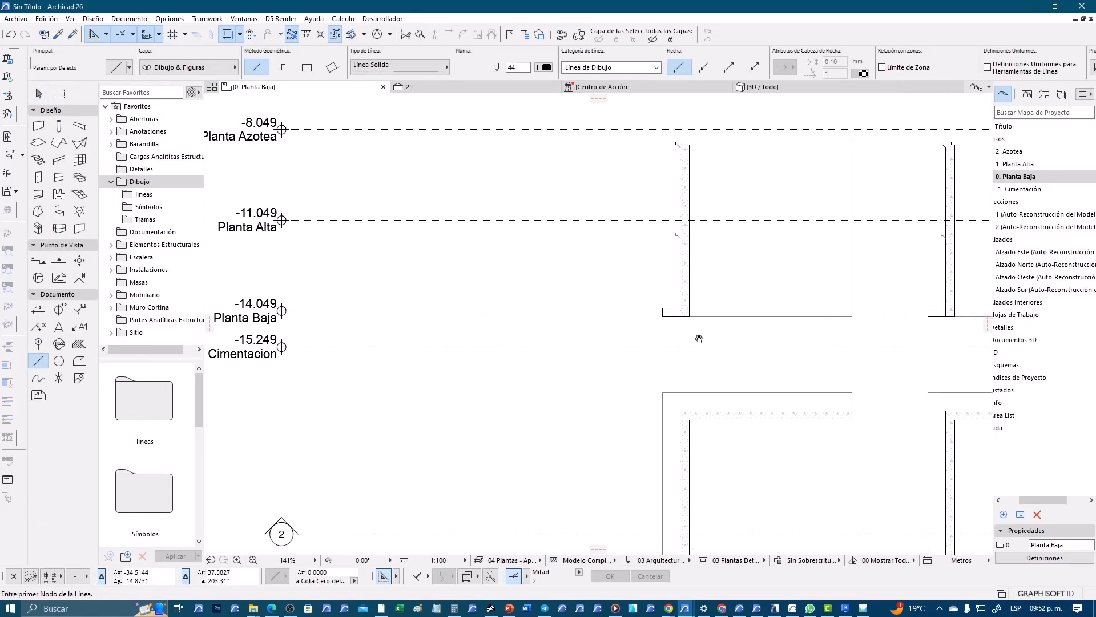
scroll(642, 245, down, 5)
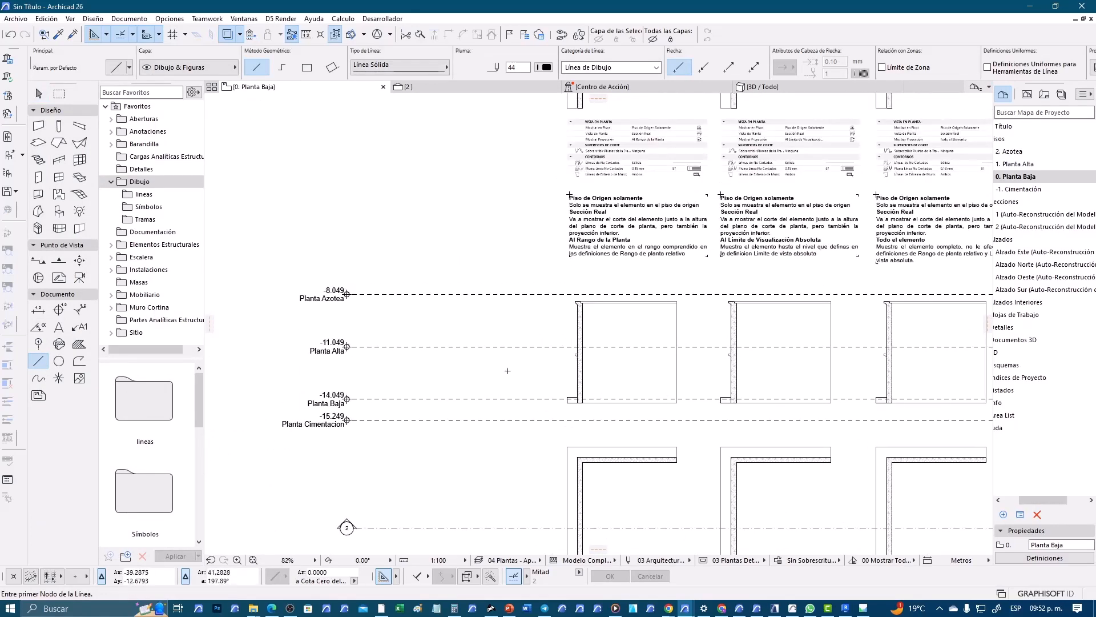
scroll(520, 348, down, 3)
click(1023, 166)
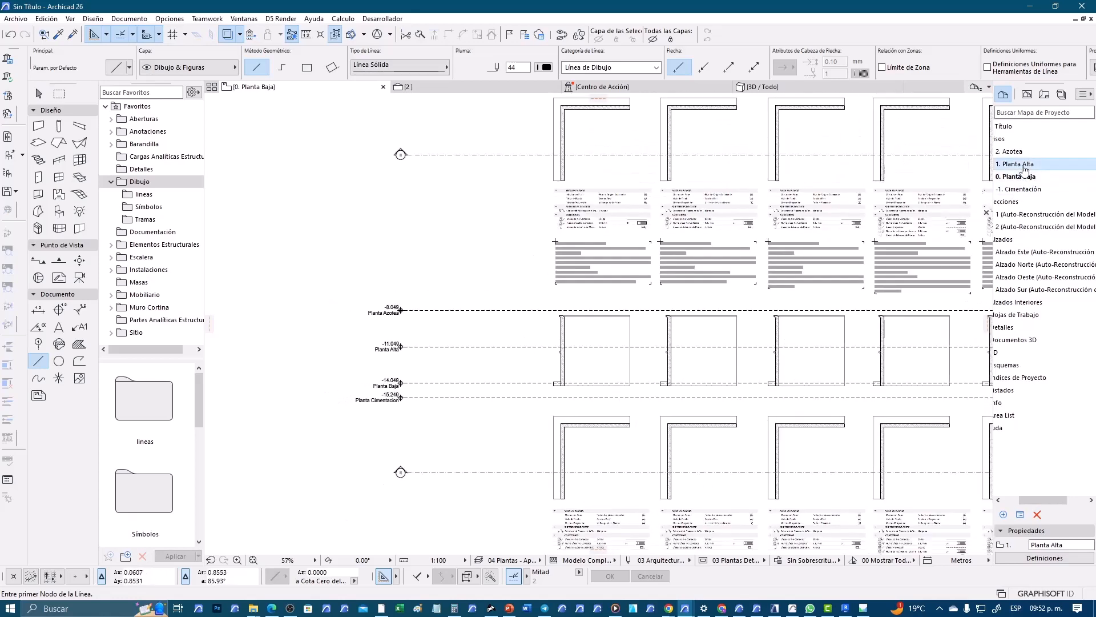
click(1027, 176)
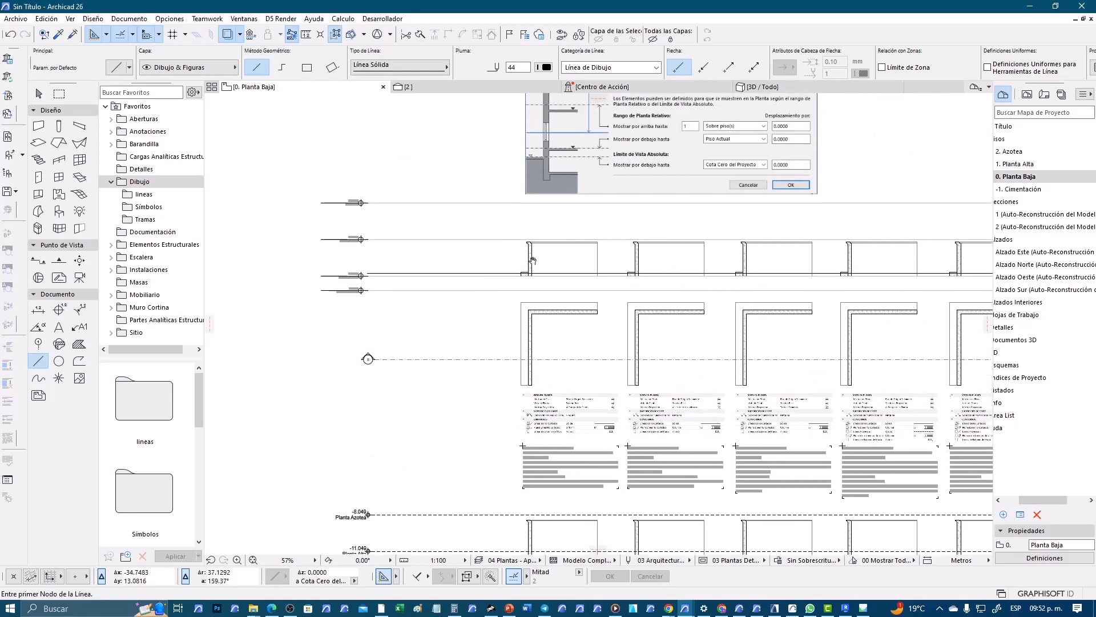
scroll(578, 317, up, 3)
middle_drag(585, 458, 585, 333)
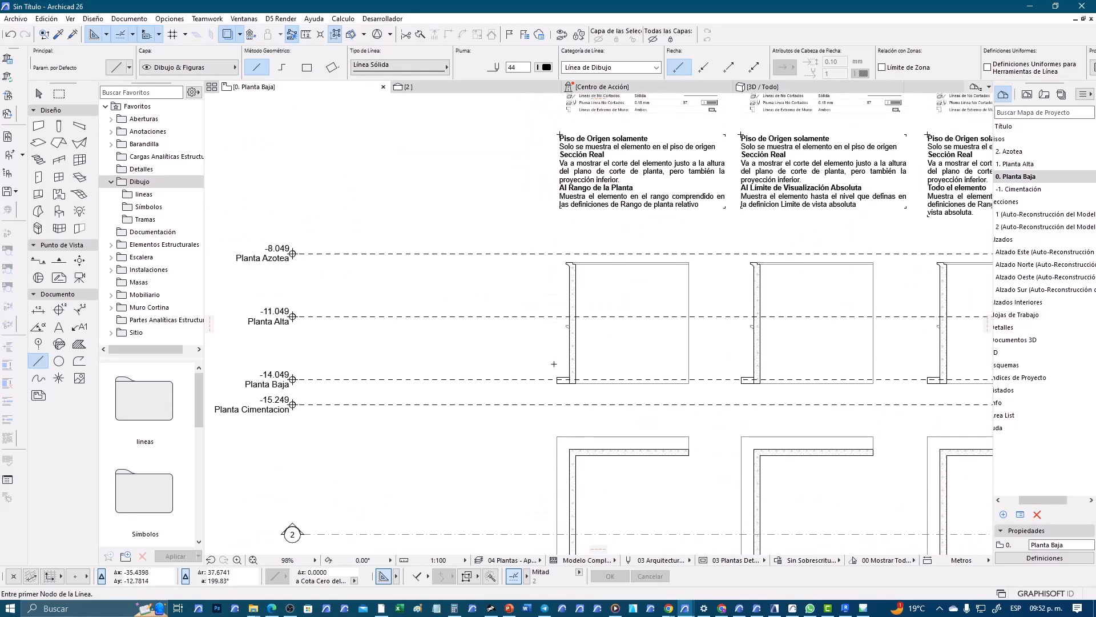
key(Escape)
Step: Move the lower row's four story level lines down 0.20 m so the Planta Baja line meets the wall sections' base
click(342, 204)
click(257, 438)
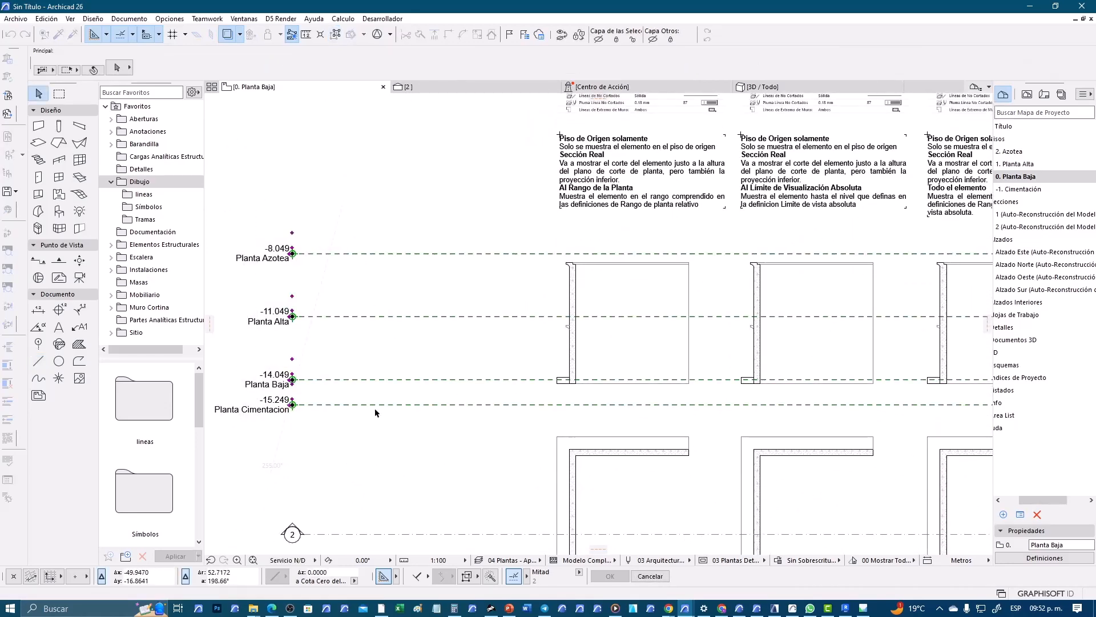
key(ctrl+d)
scroll(561, 390, up, 2)
scroll(562, 389, up, 2)
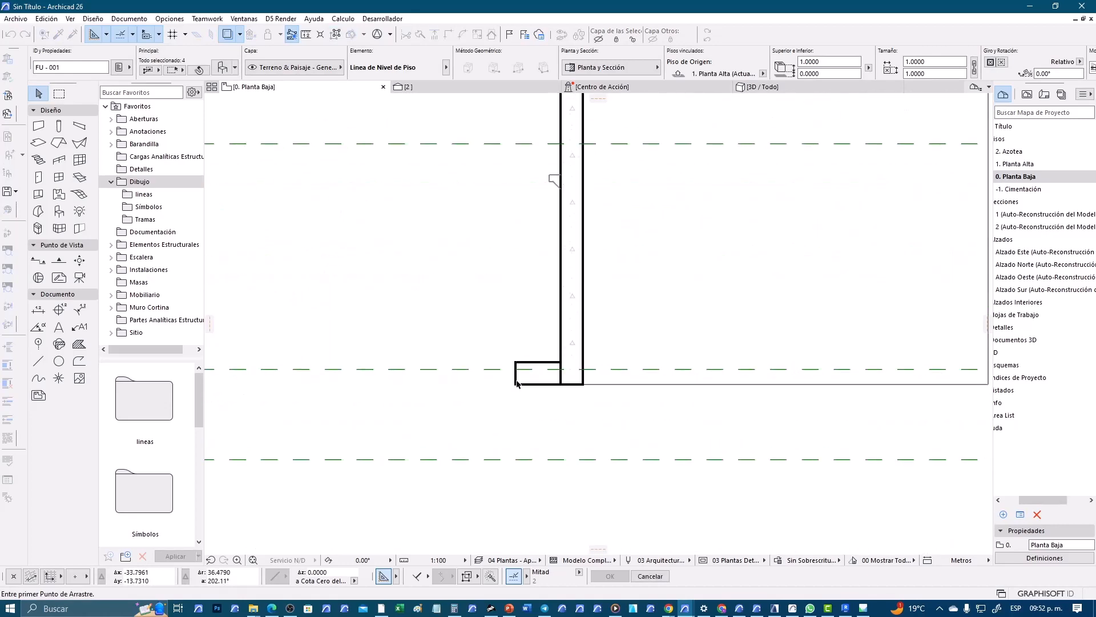
scroll(353, 394, down, 4)
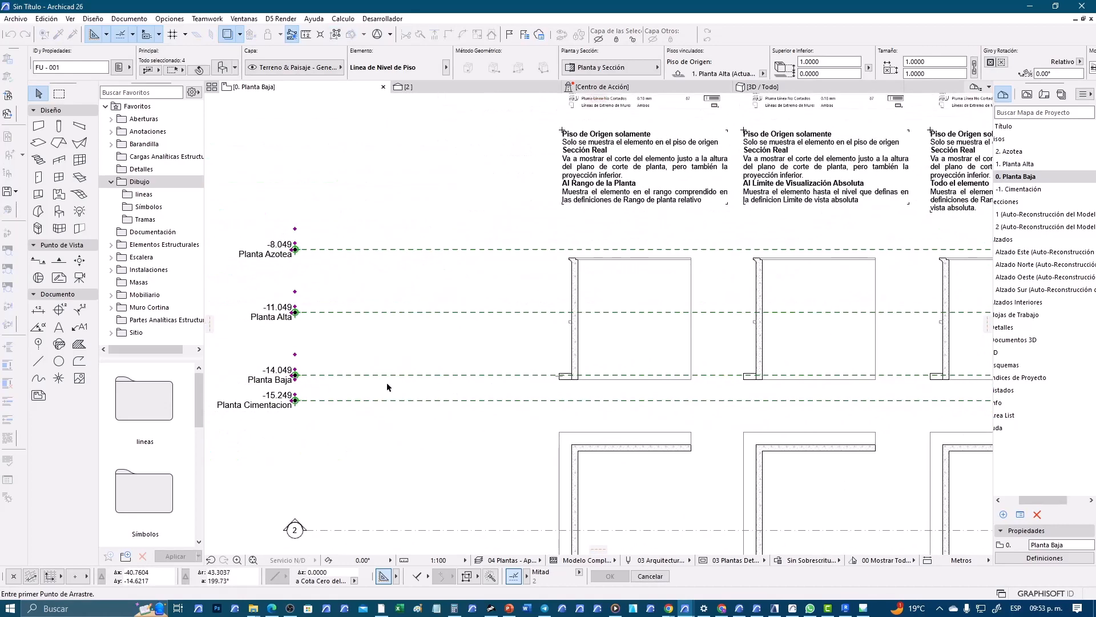
click(295, 376)
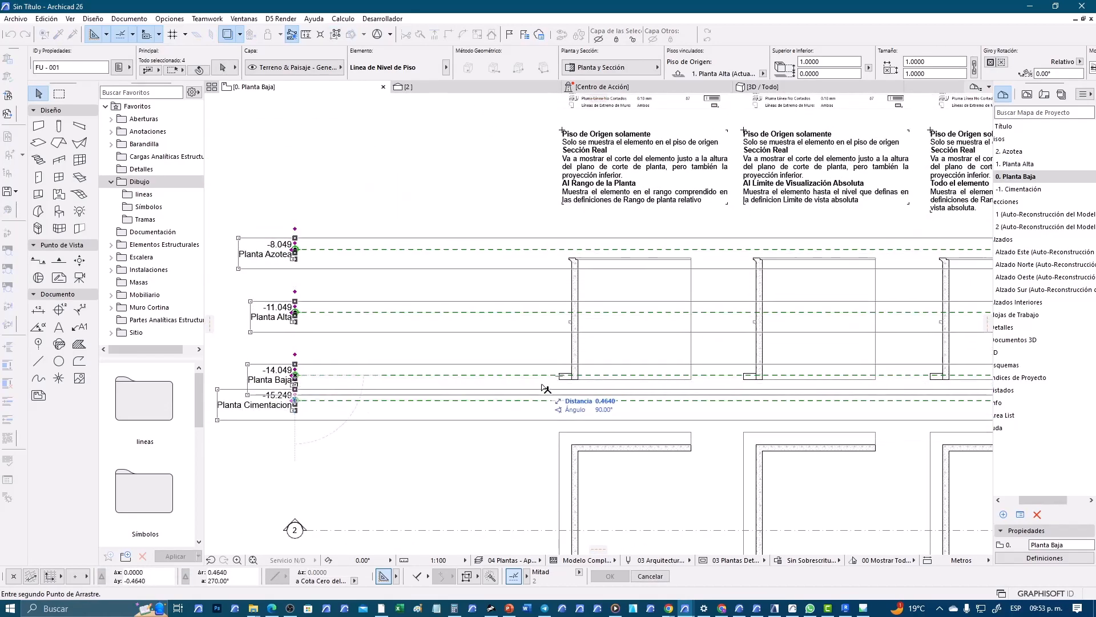
scroll(560, 386, up, 2)
click(562, 373)
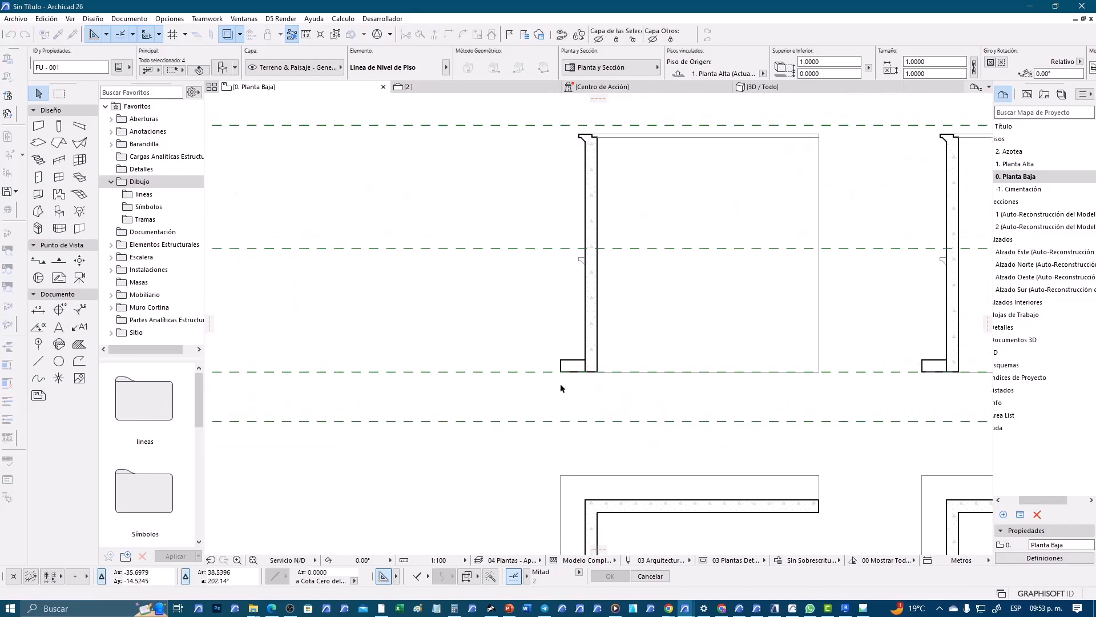
Step: Enclose both rows of wall examples, their level lines and the settings image in one rectangular marquee area
scroll(561, 382, down, 3)
scroll(530, 410, up, 2)
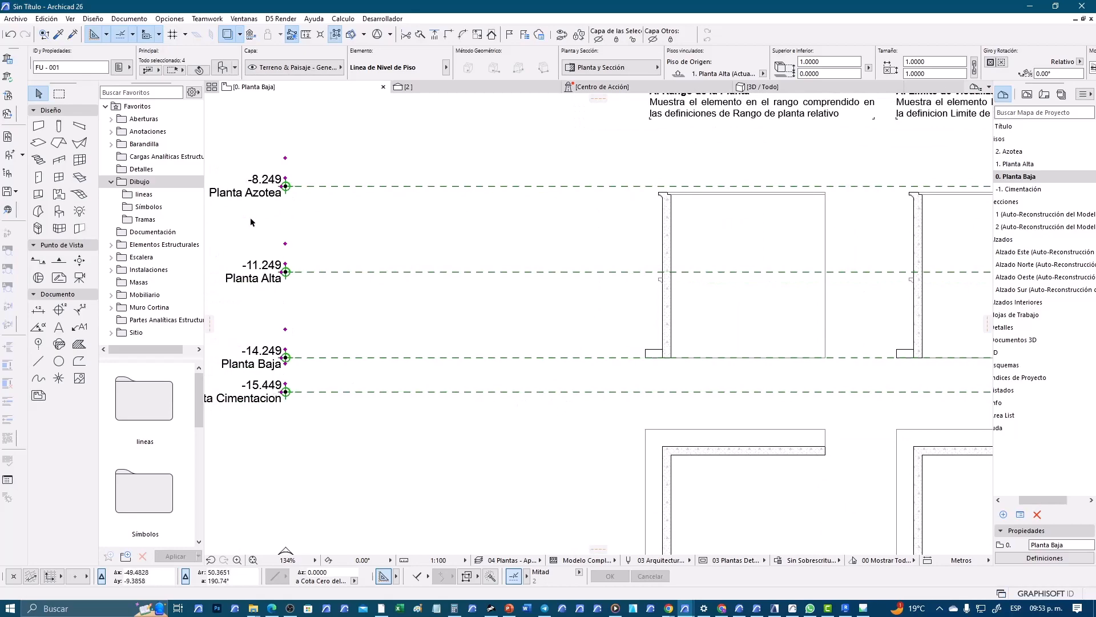
scroll(320, 372, down, 7)
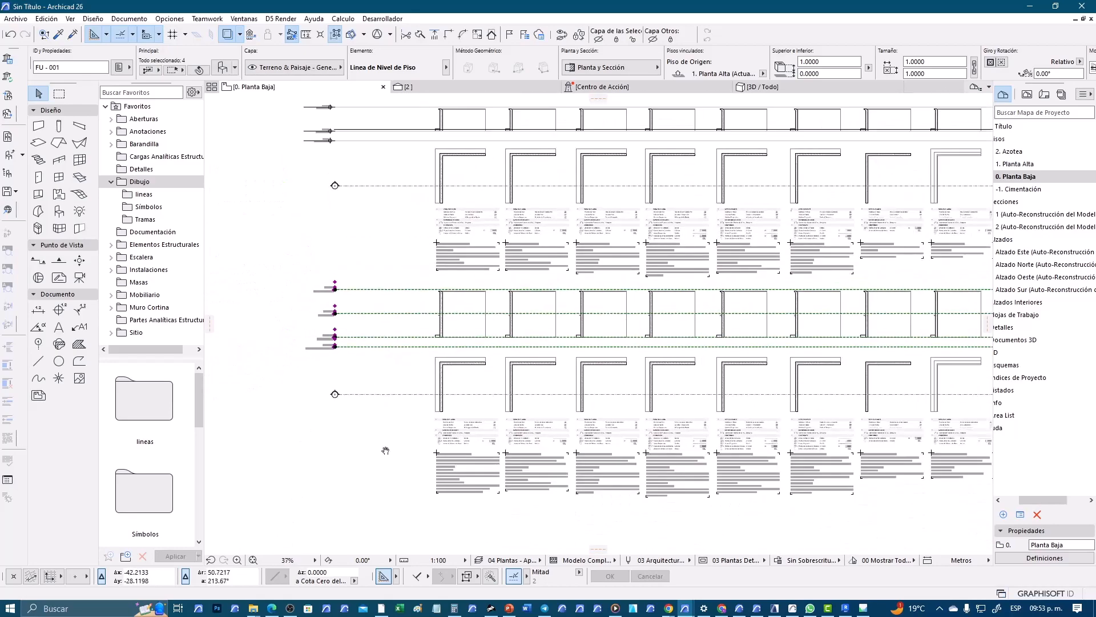
scroll(387, 371, down, 3)
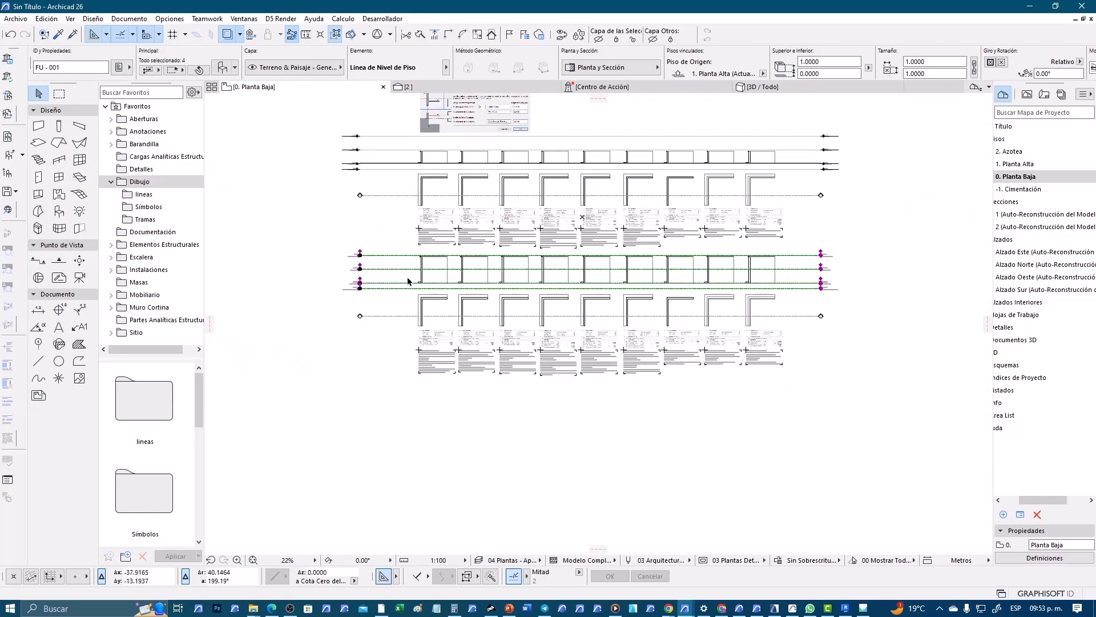
middle_drag(409, 280, 405, 379)
middle_drag(345, 341, 388, 329)
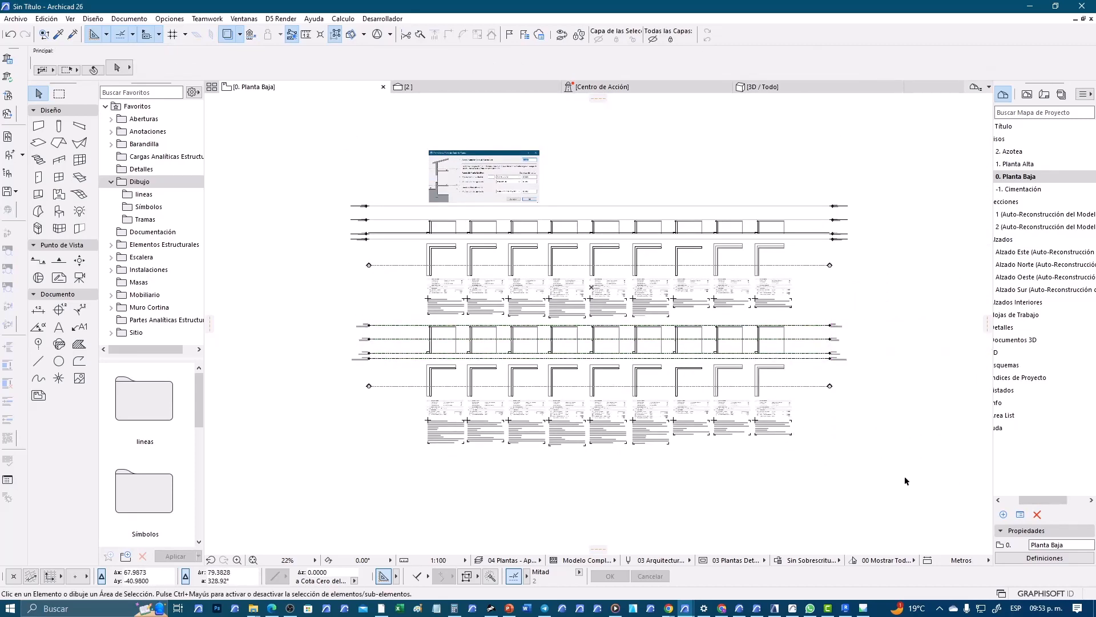
drag(906, 480, 308, 123)
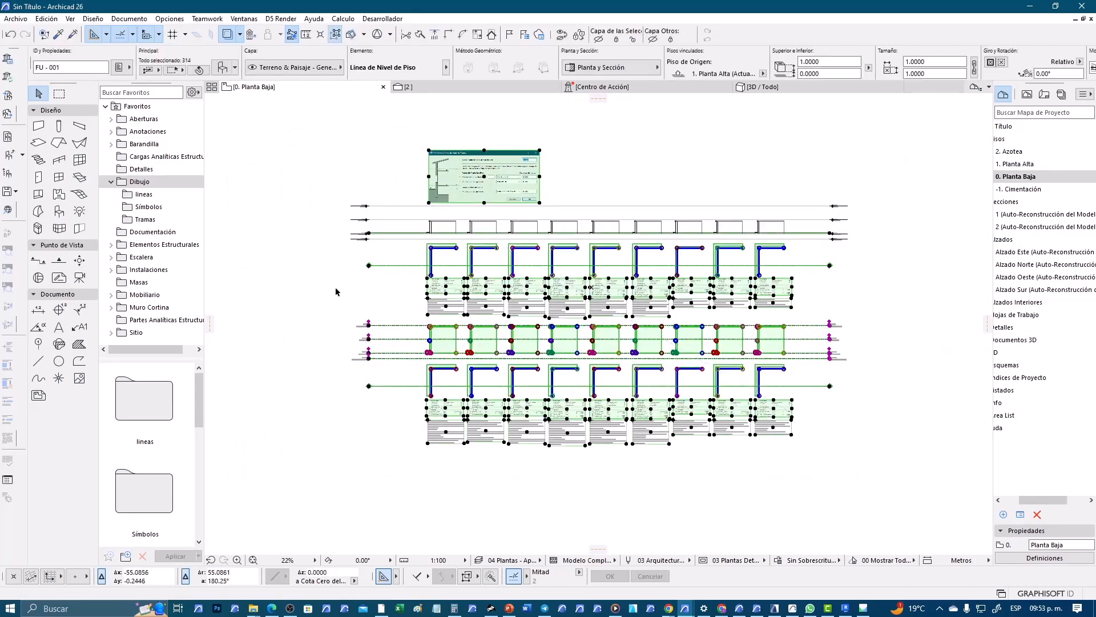
click(301, 160)
click(59, 94)
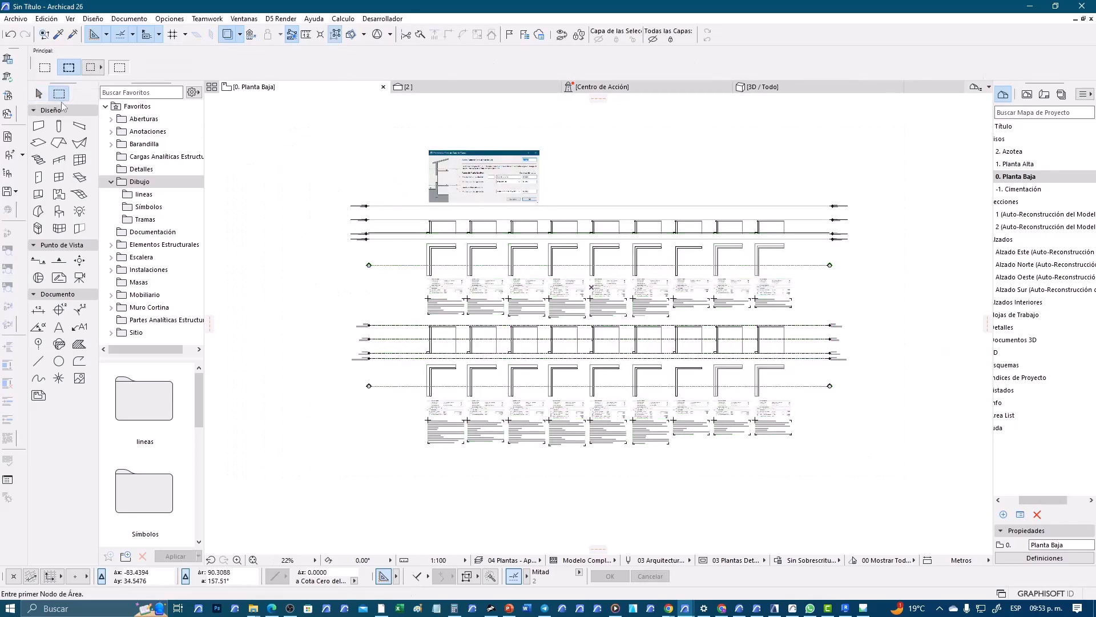
click(304, 121)
click(919, 484)
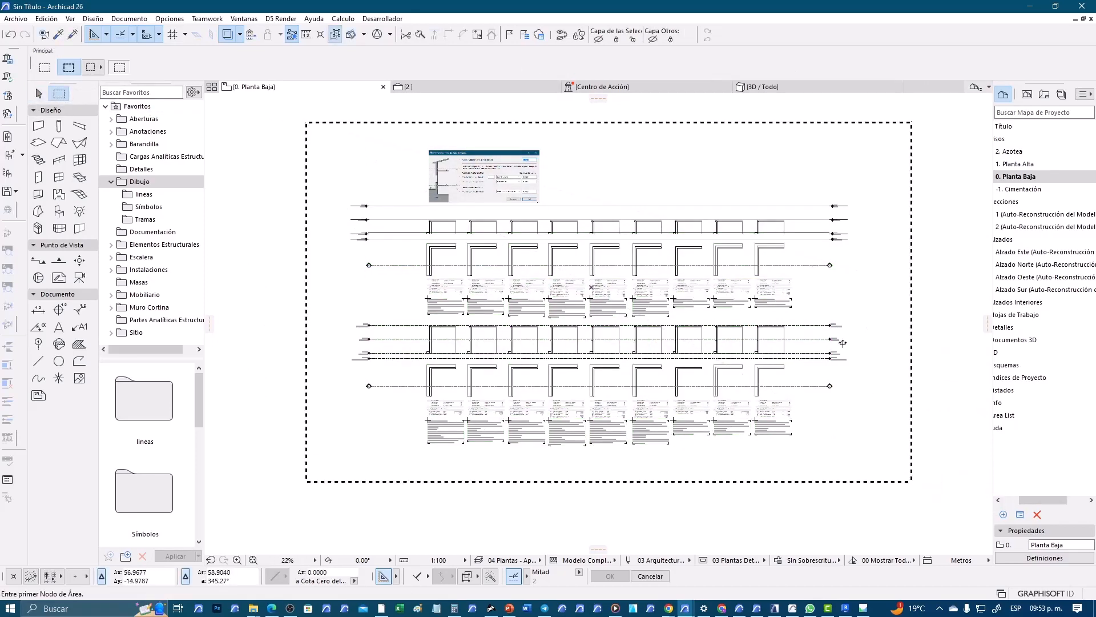
Step: Stretch the marquee contents vertically upward 14.4489 m from the lower row's Planta Baja level marker towards the project origin
scroll(780, 306, up, 2)
scroll(779, 306, up, 2)
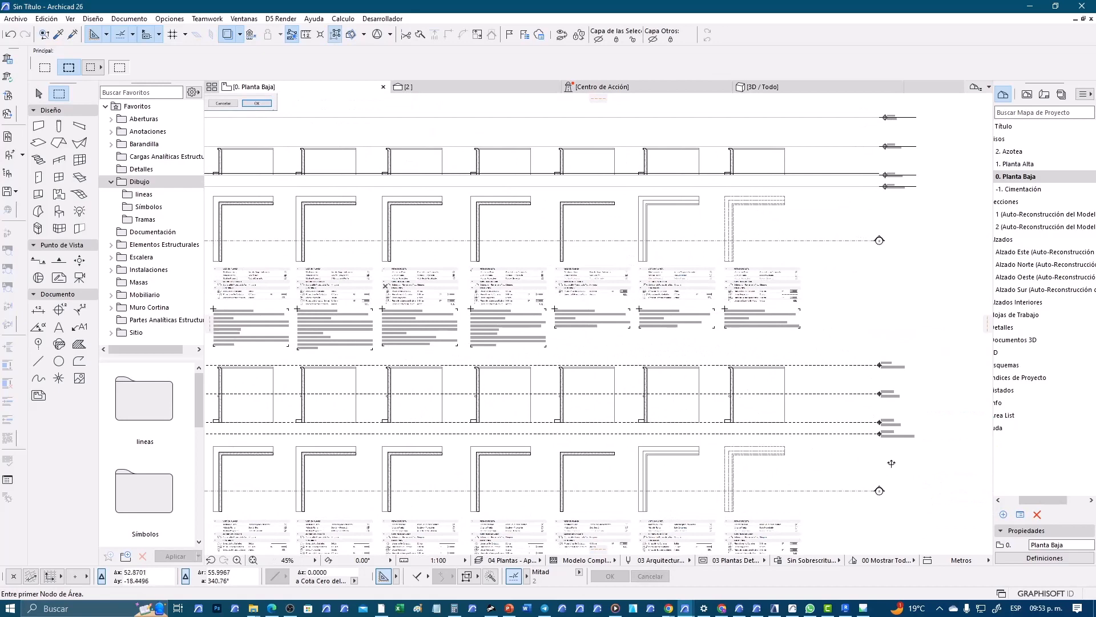
click(880, 422)
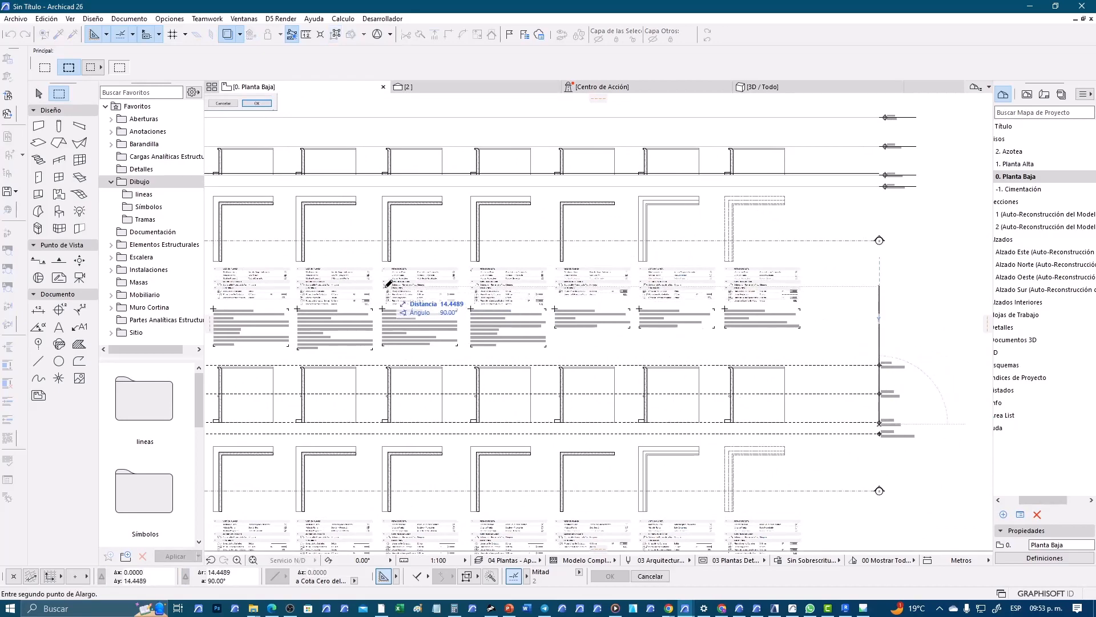
click(389, 283)
Step: Stretch the marquee contents 0.20 m downward so the lower Planta Baja level aligns with the project origin, and clear the marquee
middle_drag(370, 354, 403, 354)
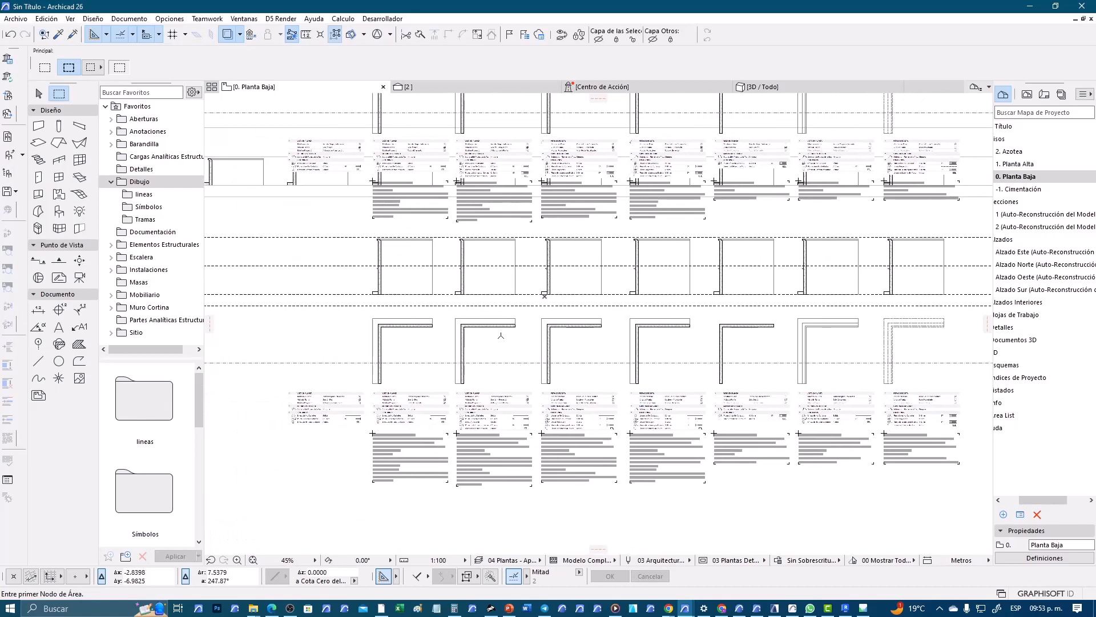
scroll(572, 309, up, 10)
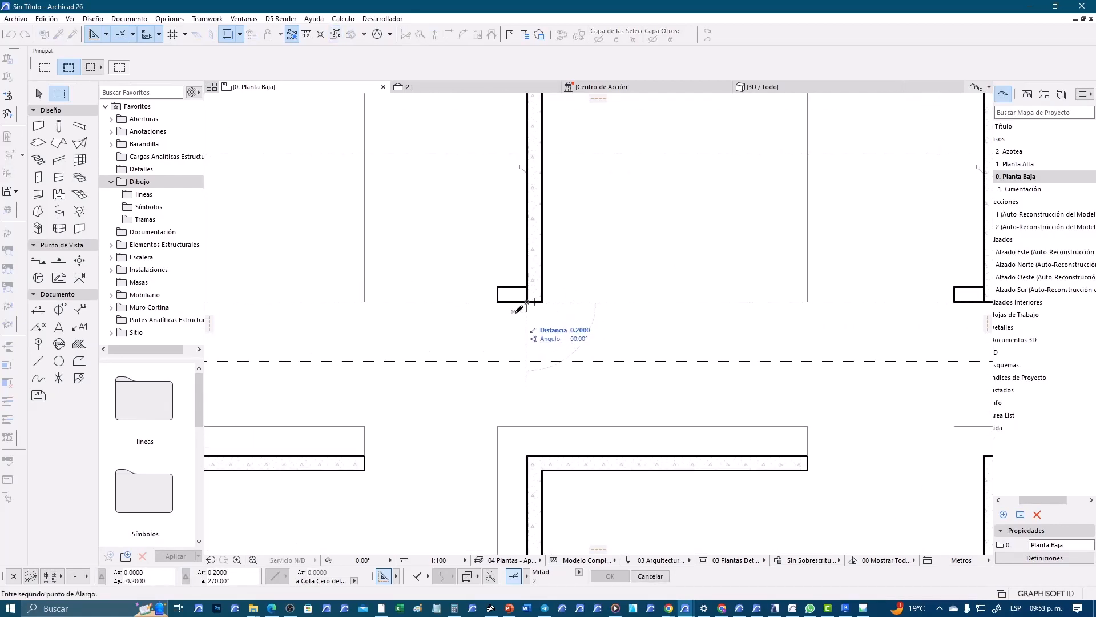
scroll(535, 338, down, 9)
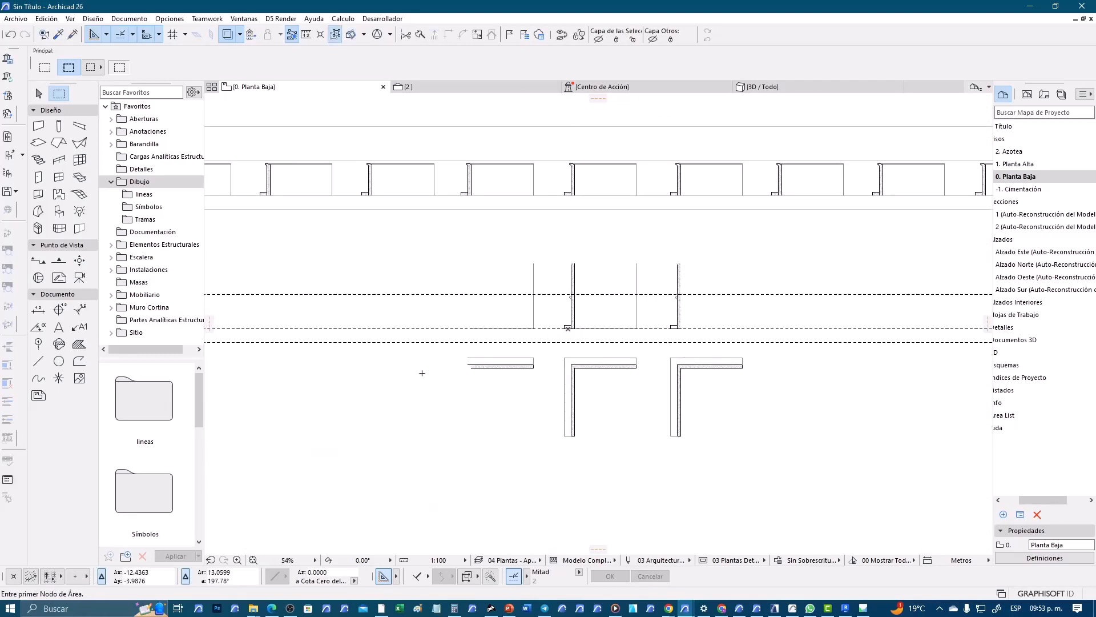
middle_drag(423, 372, 713, 346)
middle_drag(294, 338, 447, 373)
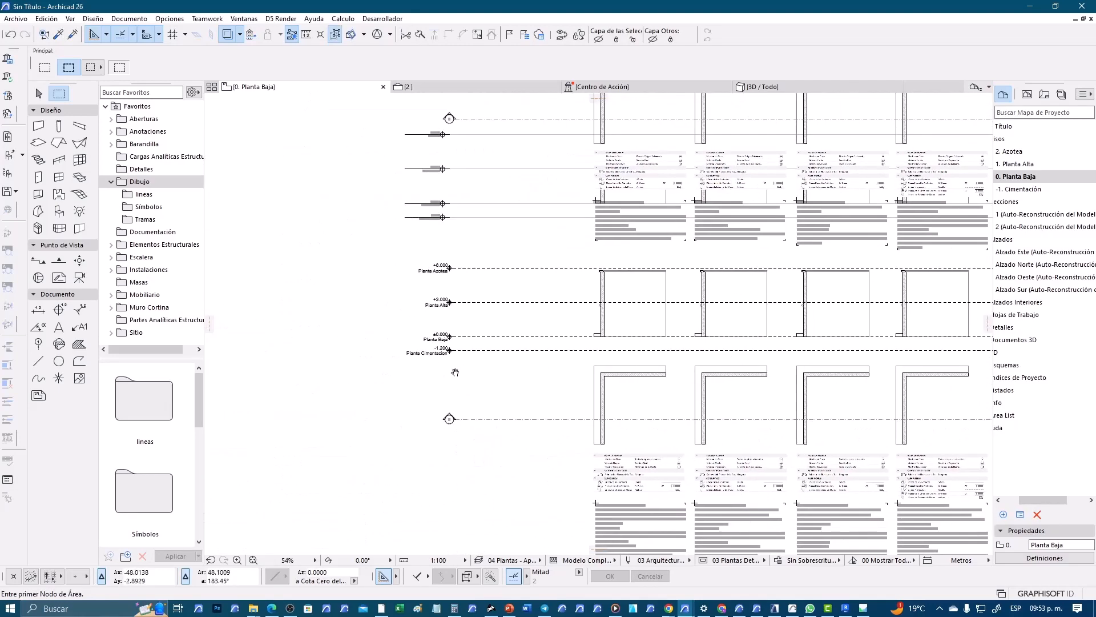
double_click(261, 344)
Step: Check the lower row's story level labels against the wall sections and return to the Arrow tool
scroll(505, 327, up, 5)
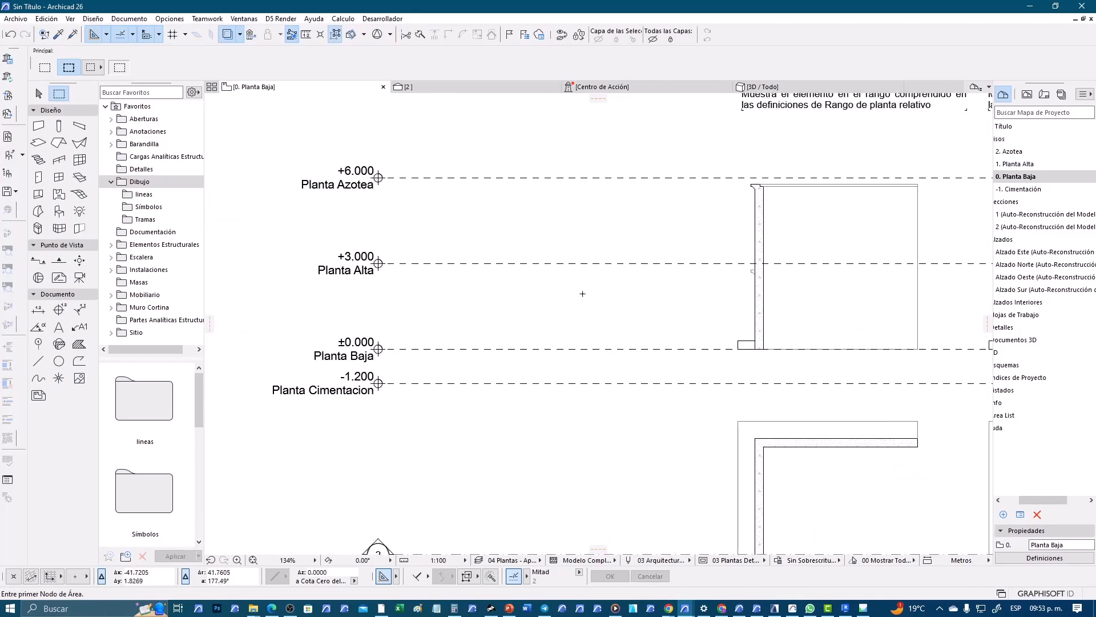
middle_drag(582, 294, 517, 306)
scroll(336, 356, down, 1)
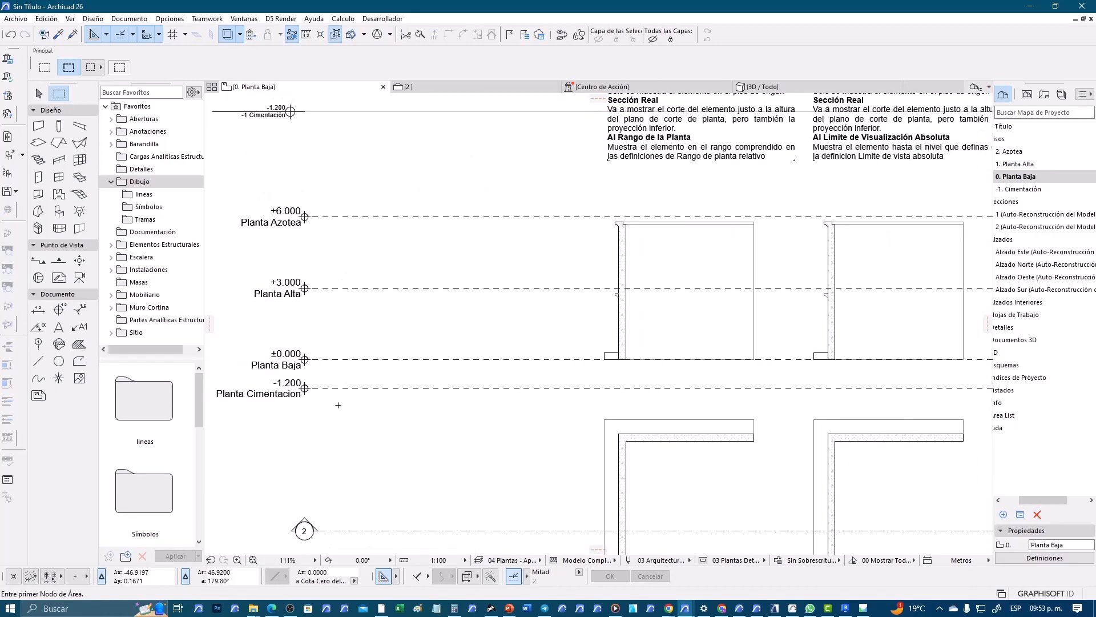
click(38, 95)
scroll(285, 301, down, 3)
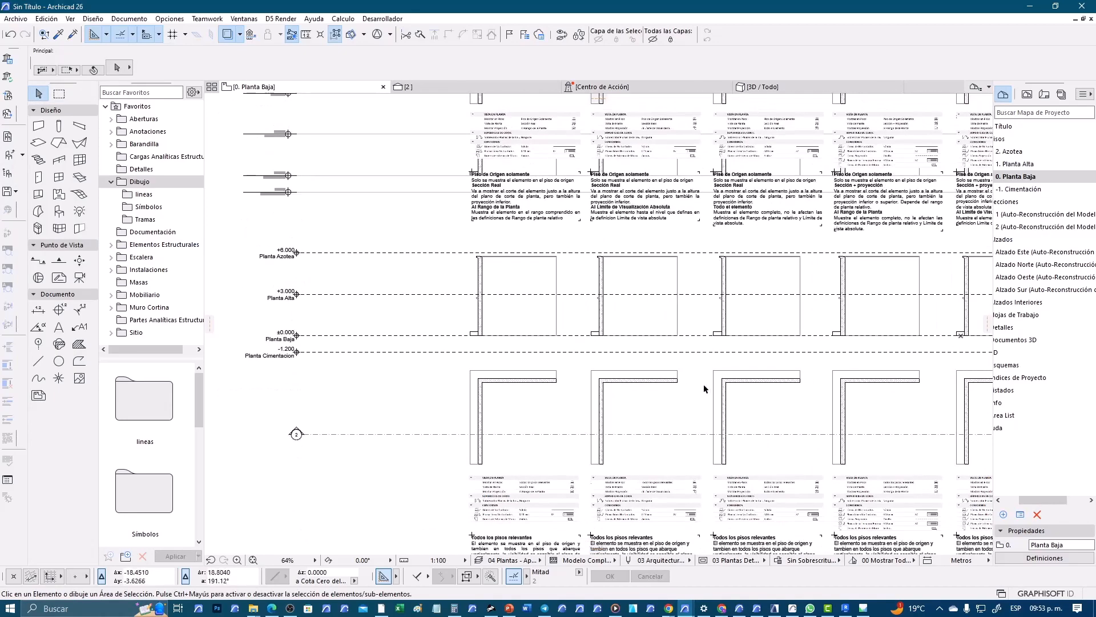
scroll(316, 363, up, 3)
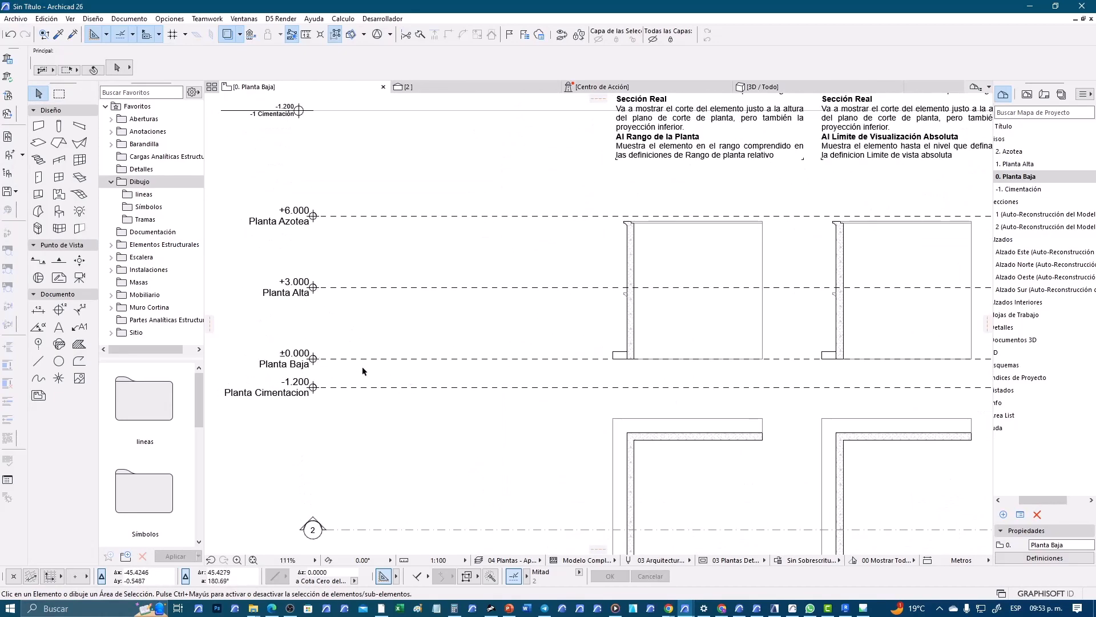
scroll(336, 366, up, 1)
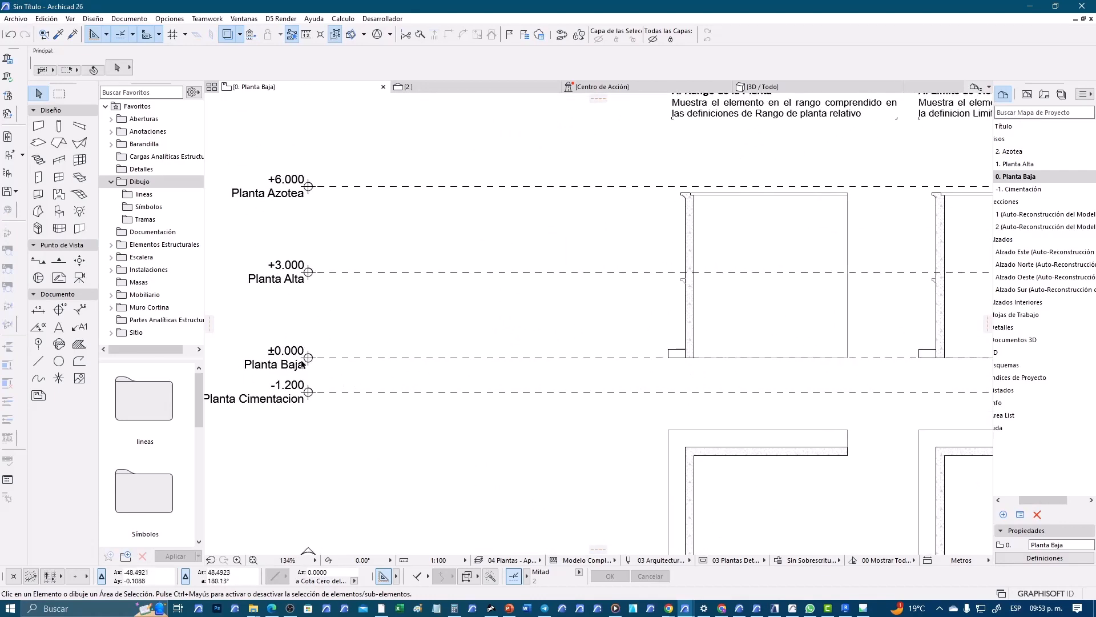
Step: Draw a horizontal line along the lower row's Planta Baja level, from its level marker through the first wall section
click(38, 361)
click(308, 357)
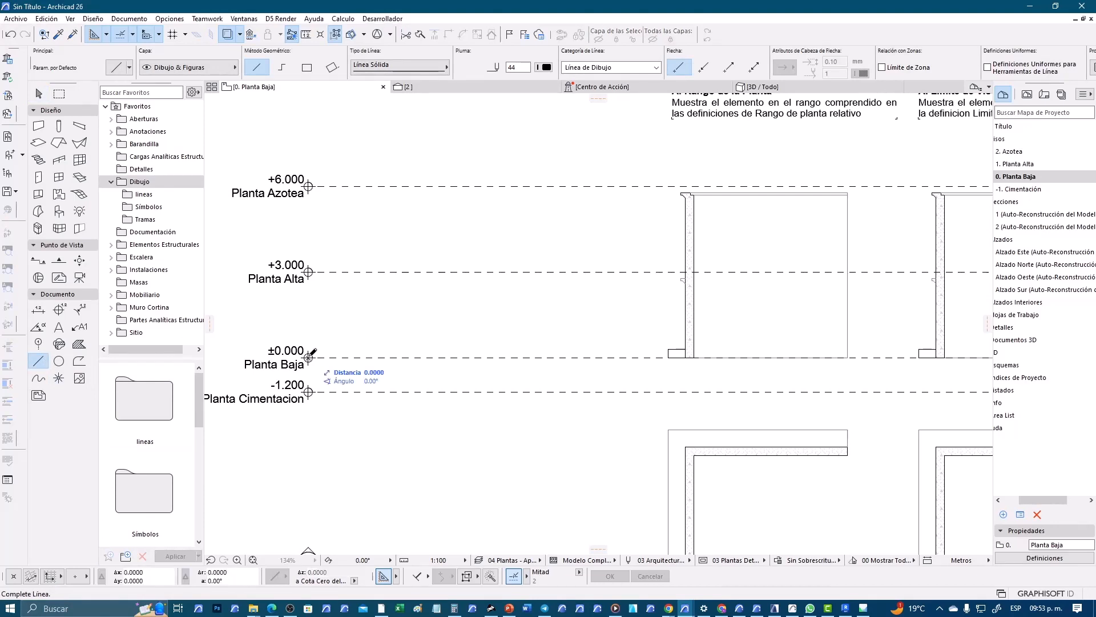
click(780, 357)
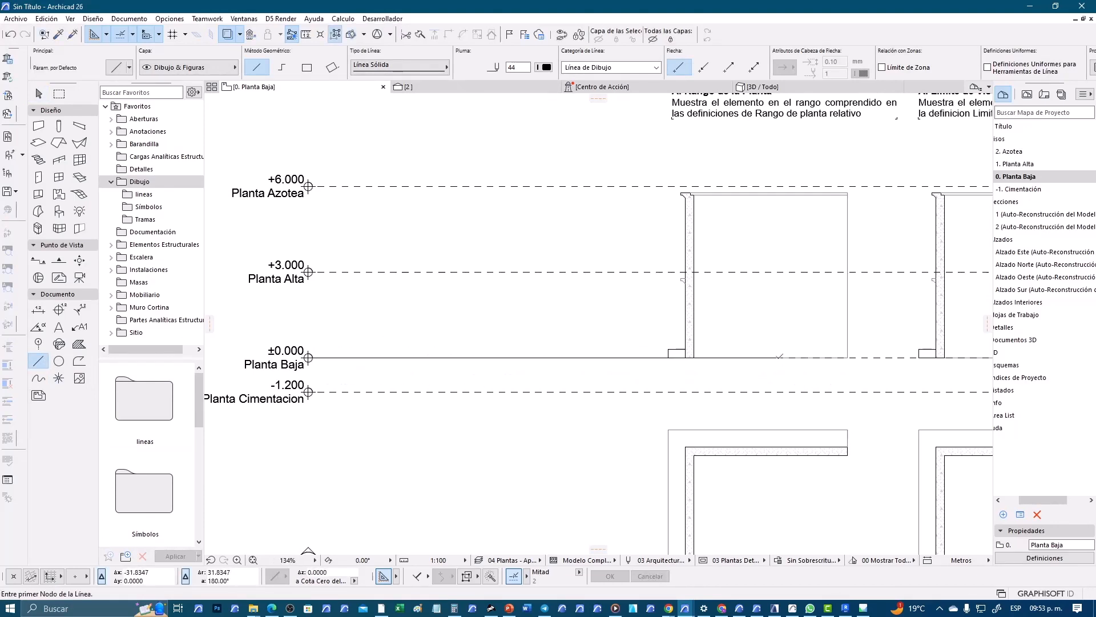
key(Escape)
Step: Move the new horizontal line vertically up 1.10 m above the Planta Baja level
click(778, 358)
key(ctrl+d)
click(711, 376)
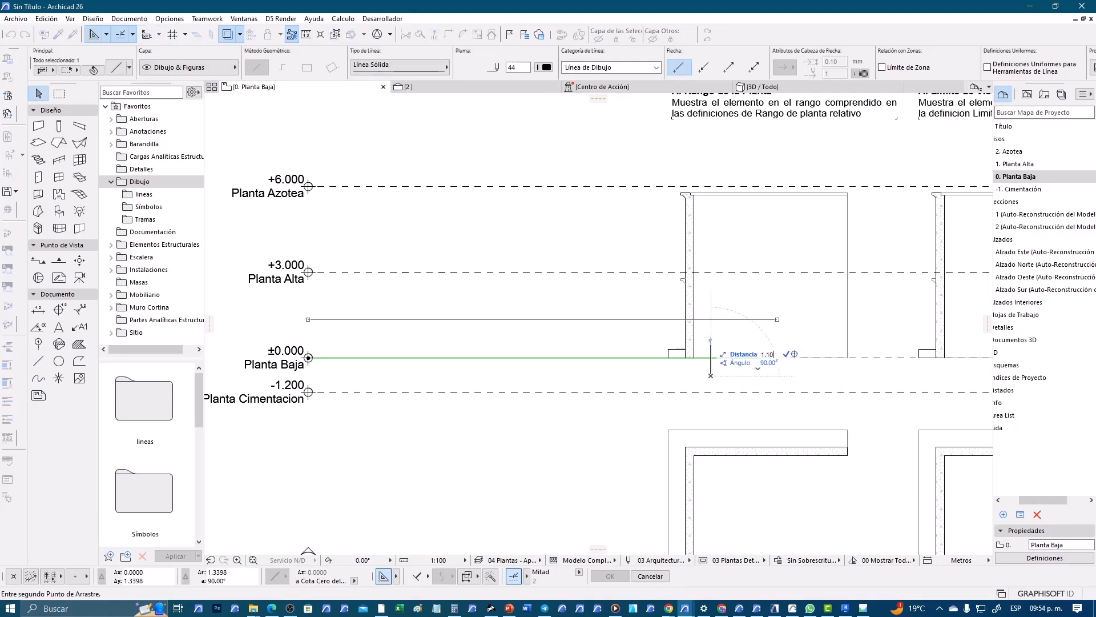
key(Return)
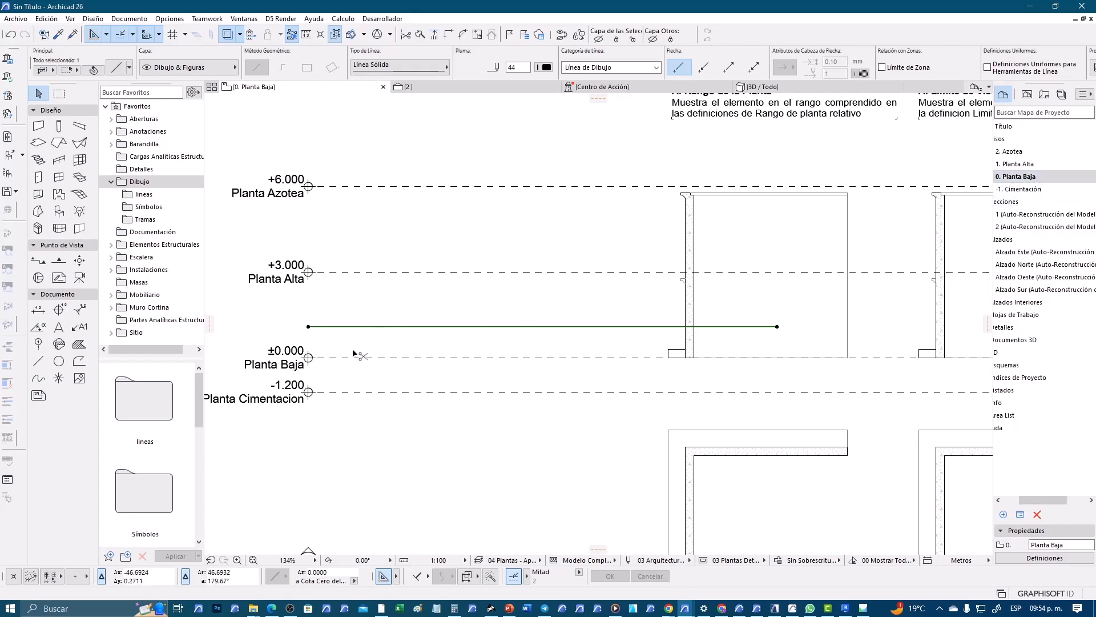
Step: Copy the cut-height line upward by the distance from the Planta Baja level marker to the Planta Alta marker
key(ctrl+d)
click(309, 358)
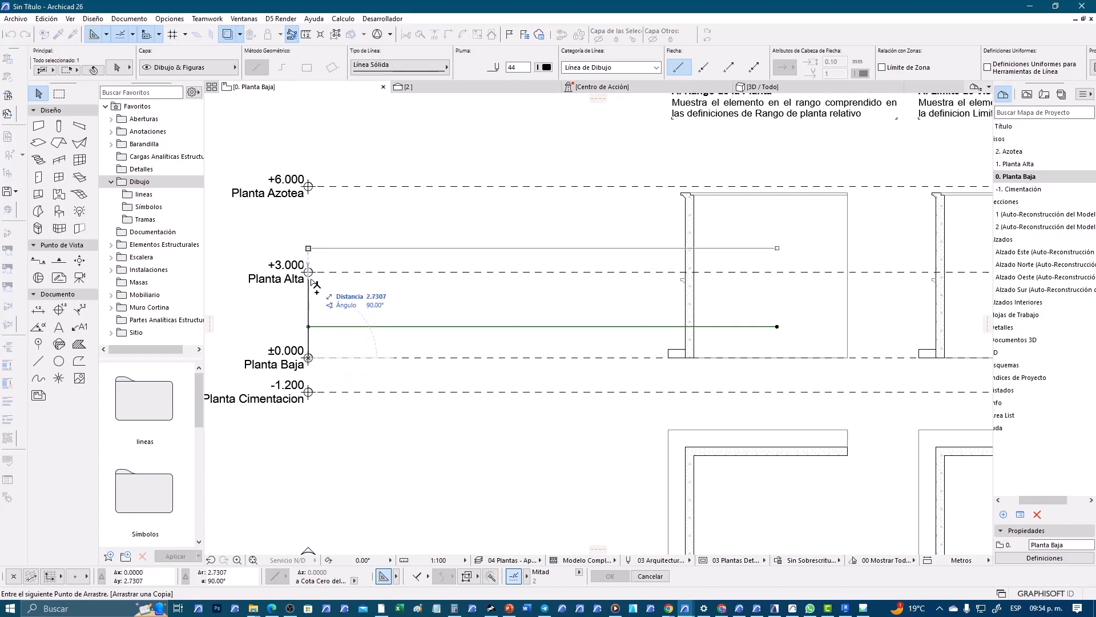
click(309, 272)
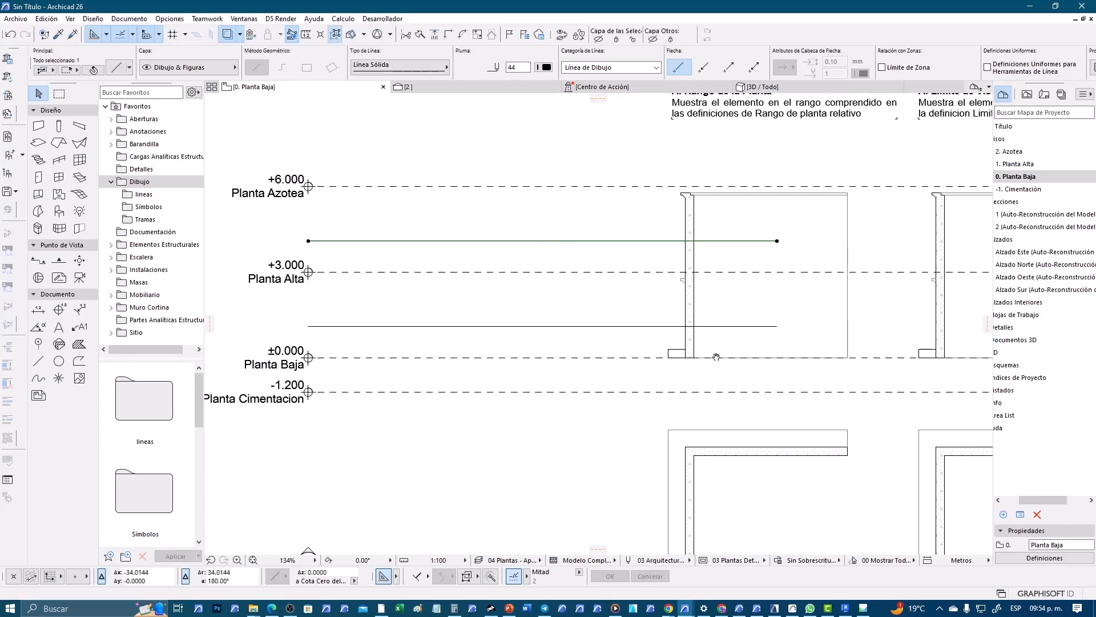
Step: Compare the first wall's section and the cut-height lines with its plan representation below, and clear the selection
middle_drag(716, 357, 654, 263)
scroll(650, 376, down, 2)
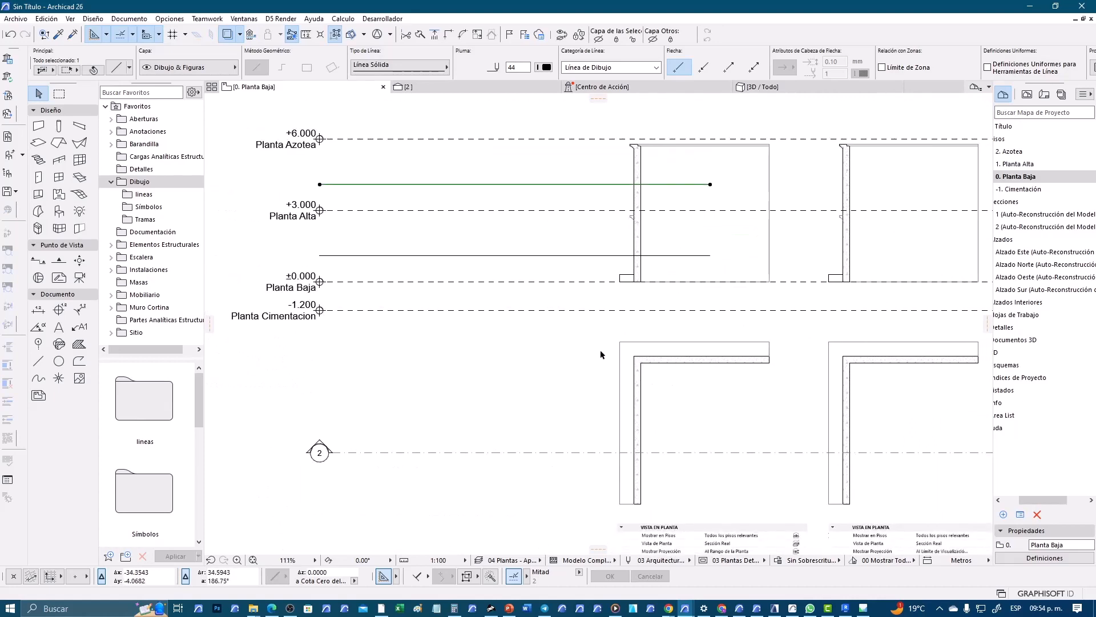
middle_drag(656, 337, 594, 324)
scroll(588, 350, up, 2)
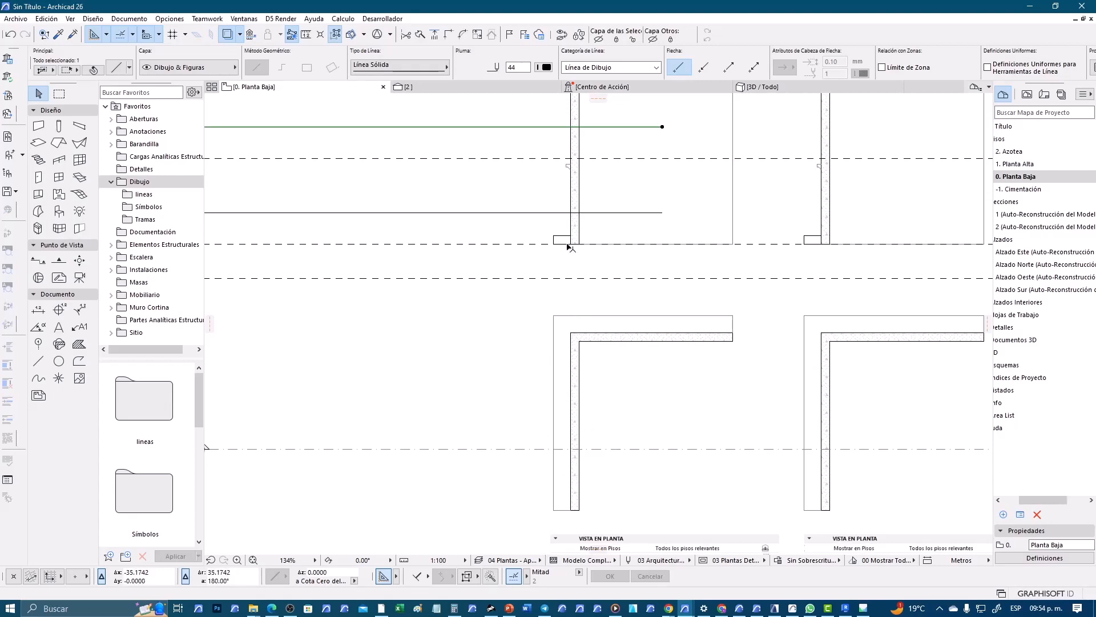
scroll(569, 247, up, 4)
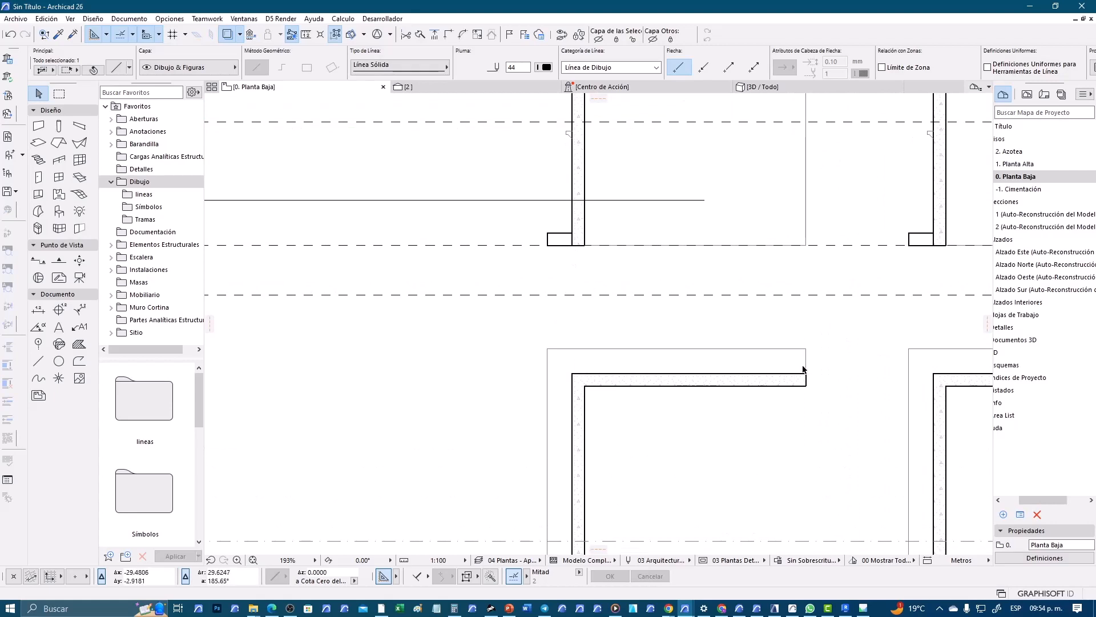
middle_drag(560, 341, 566, 377)
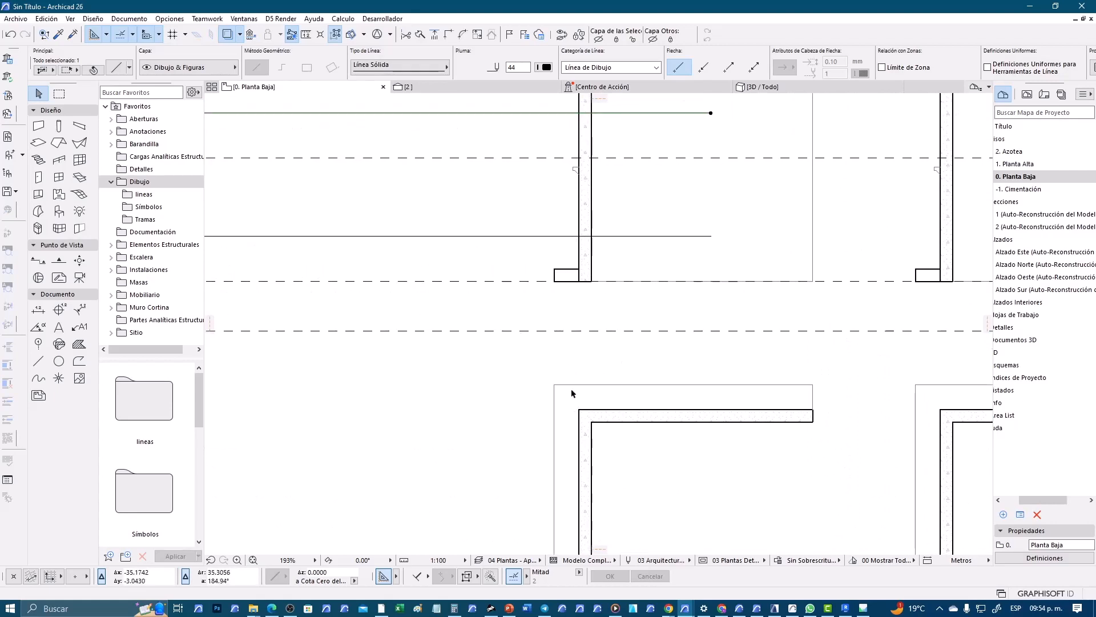
scroll(571, 388, down, 6)
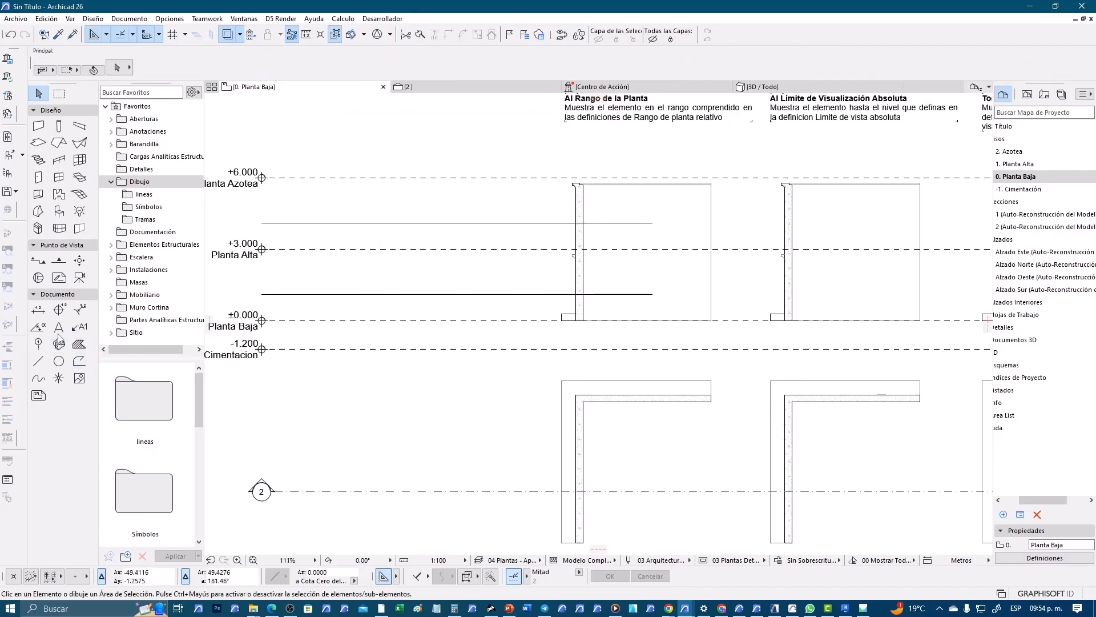
Step: Draw a short vertical line with an end arrowhead downward from the lower cut-height line, beside the first wall section
click(38, 361)
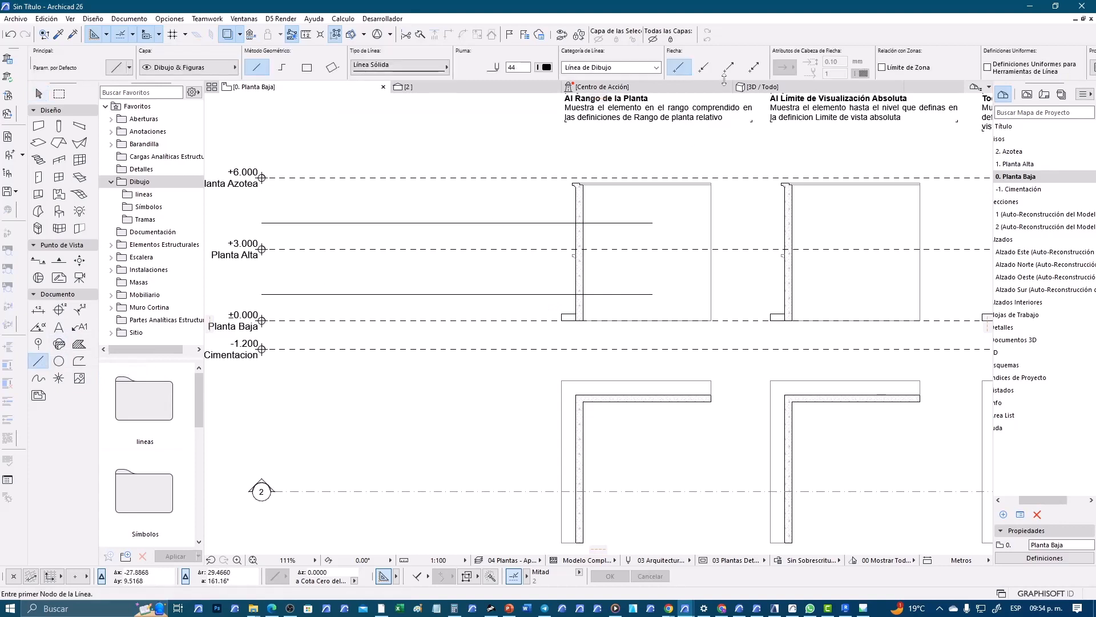
click(728, 67)
scroll(571, 295, up, 6)
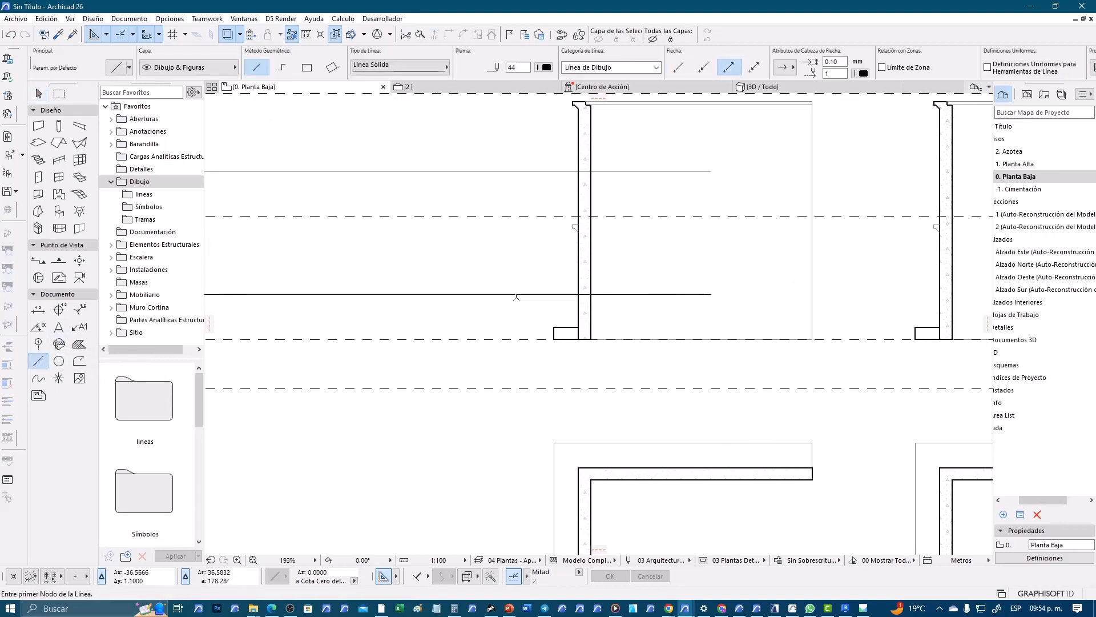
click(516, 295)
click(516, 328)
key(Escape)
Step: Set the vertical line's arrowhead size to 2.00 mm and clear the selection
click(516, 332)
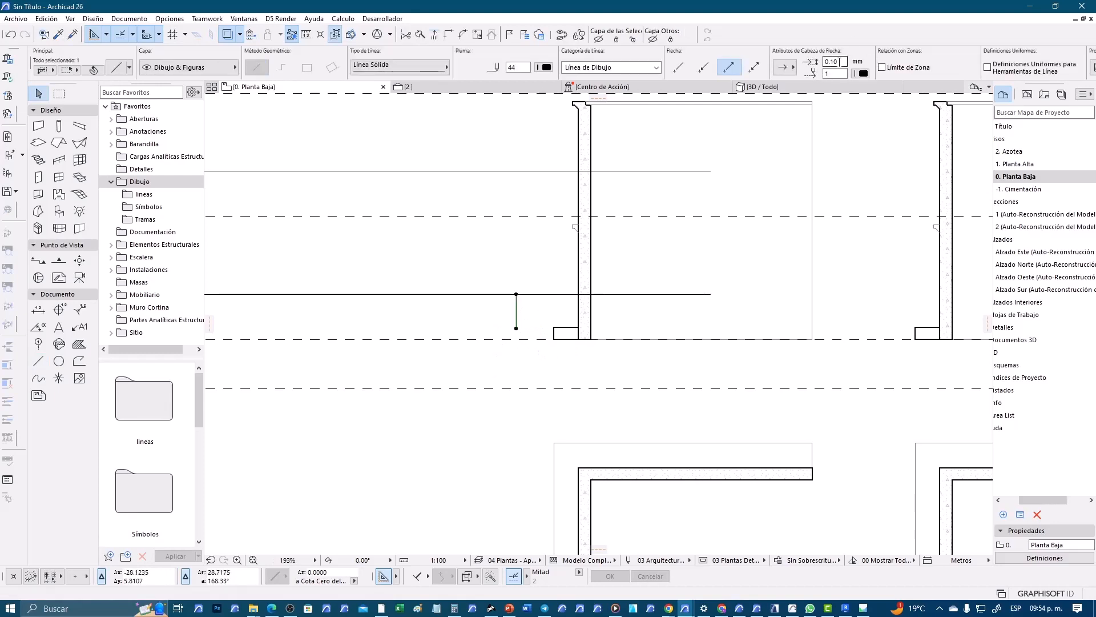
text(2.)
click(856, 74)
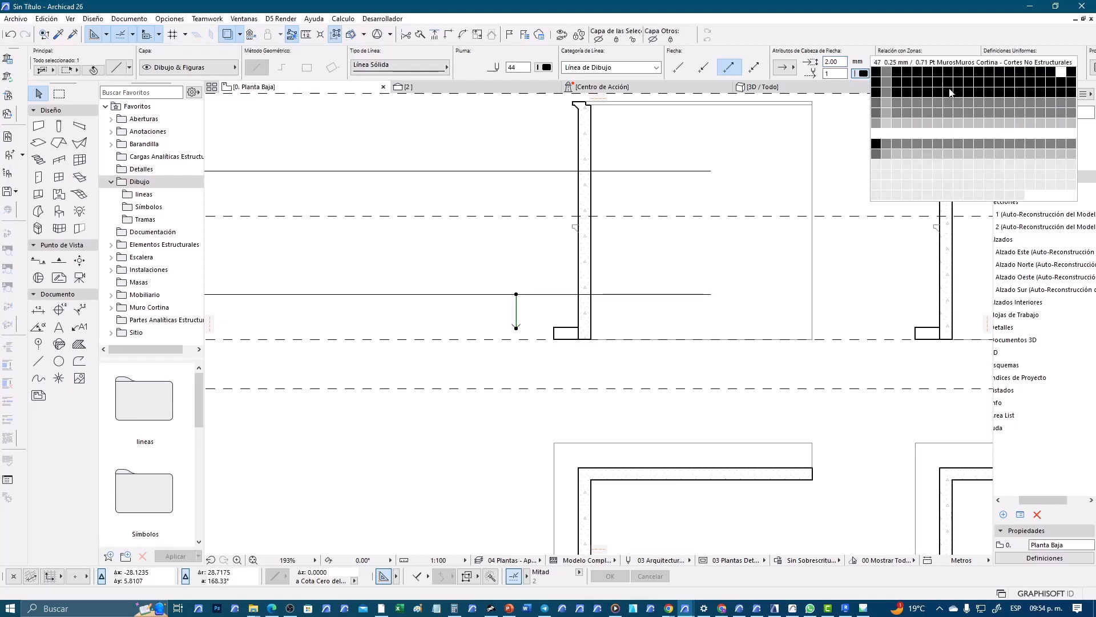
click(514, 534)
Step: Switch the pen set to 03 Arquitectura 100 and give the vertical line's arrowhead a red pen
click(660, 562)
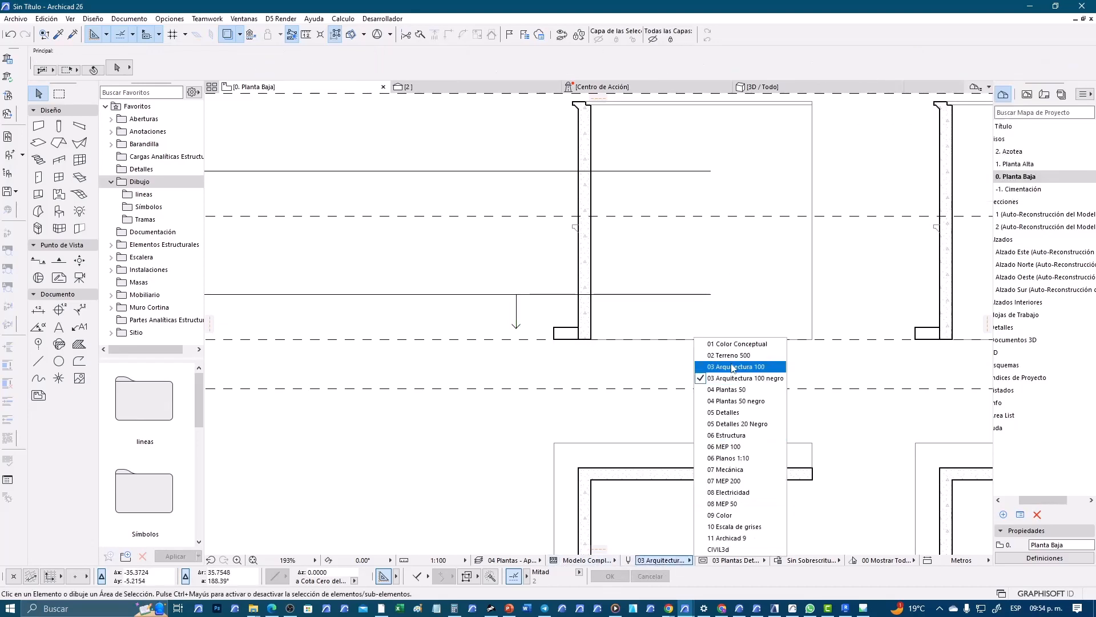
click(702, 367)
click(516, 328)
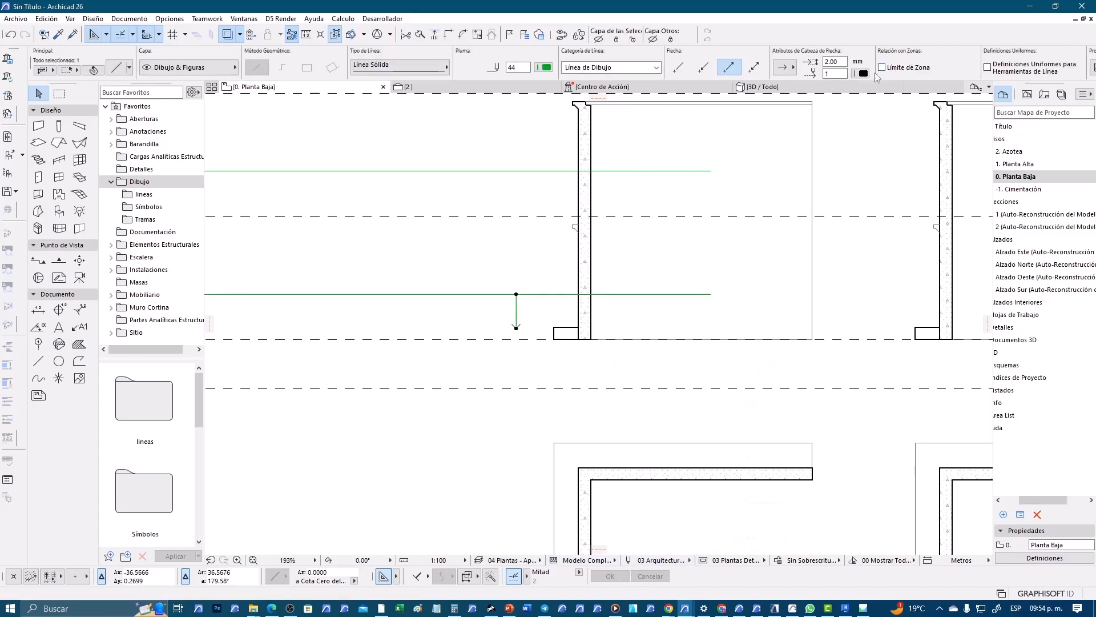
click(862, 74)
click(1070, 76)
click(561, 353)
scroll(506, 335, up, 3)
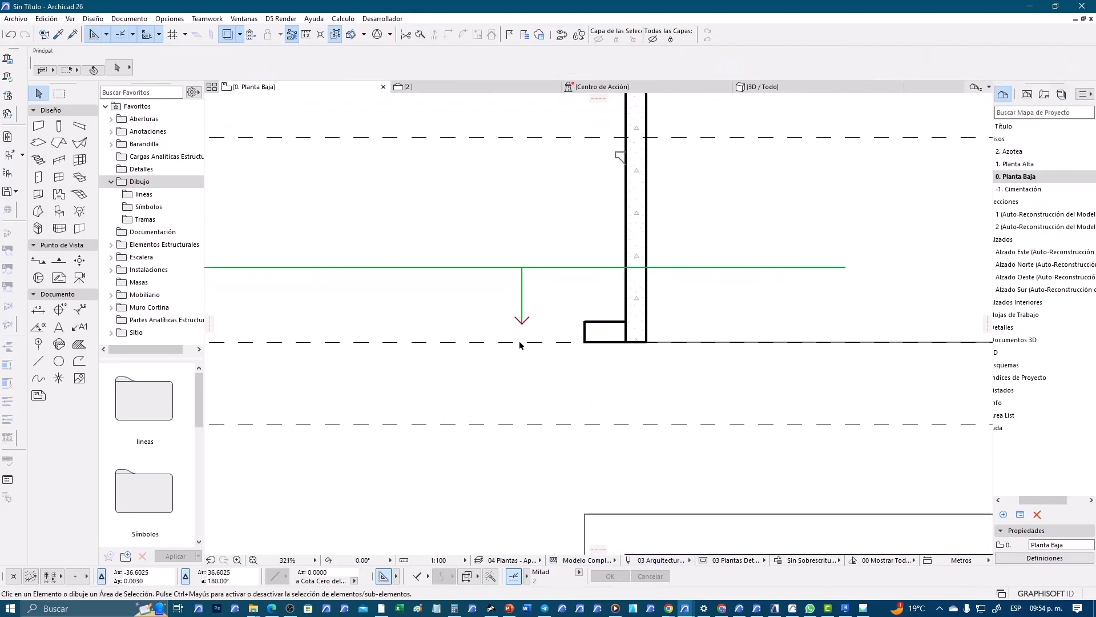
scroll(542, 274, up, 1)
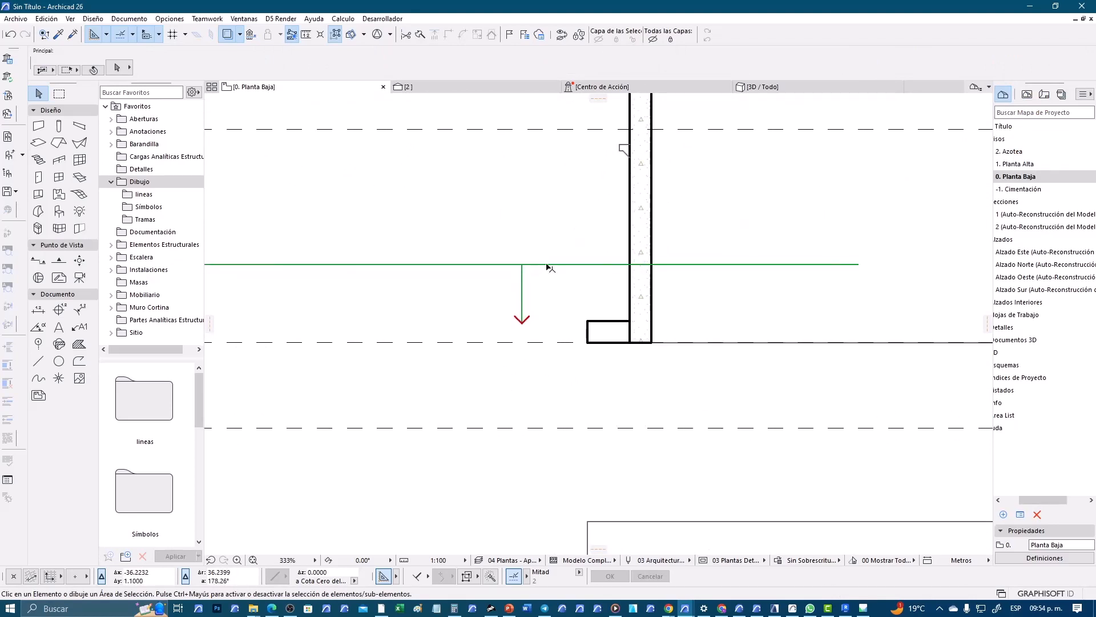
Step: Examine how the lower cut-height line and its downward arrow relate to the wall sections, plans and explanatory texts in both rows
click(582, 264)
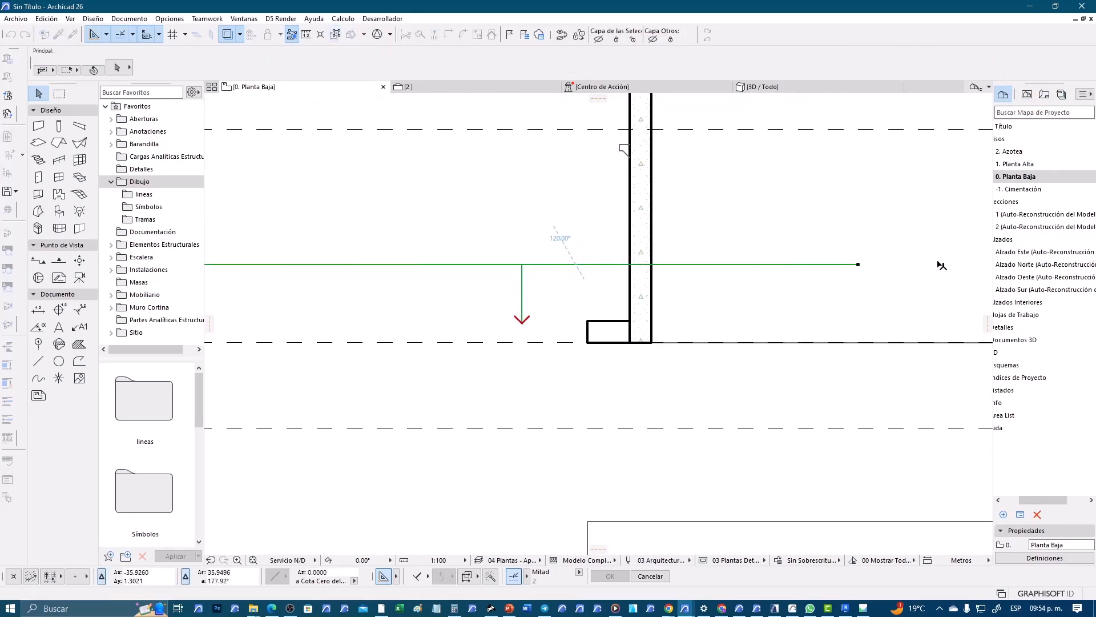
click(129, 18)
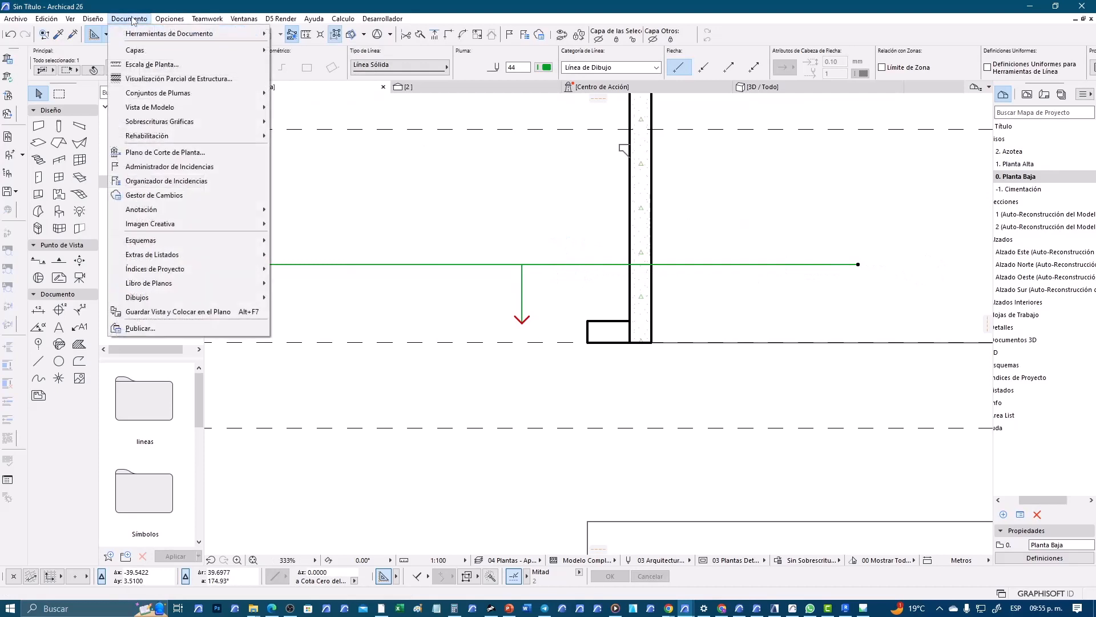
click(431, 159)
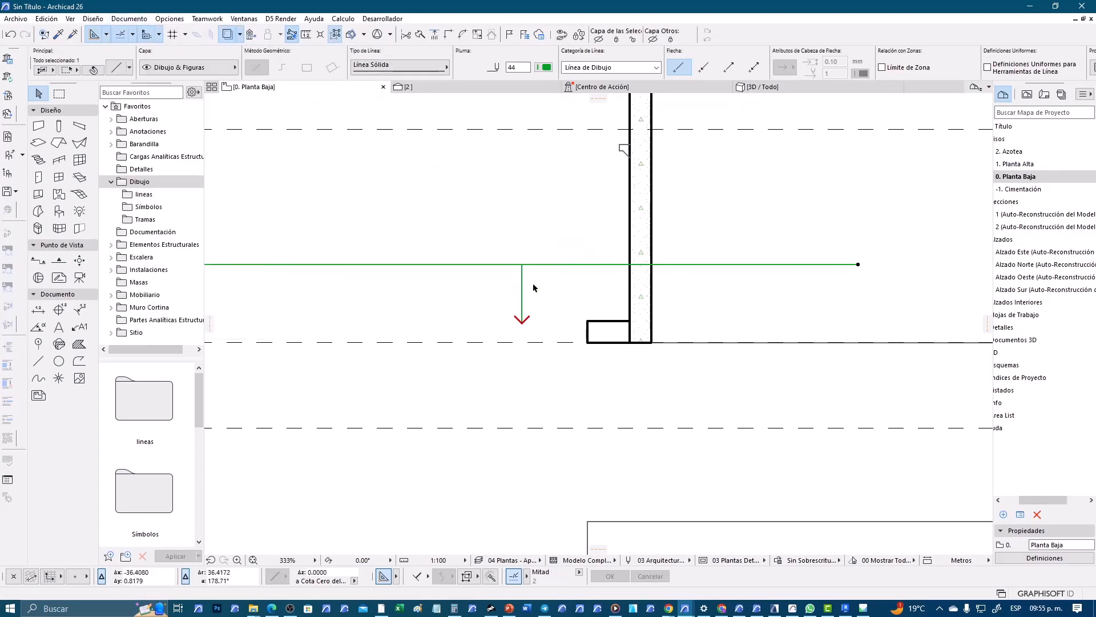
scroll(531, 317, down, 2)
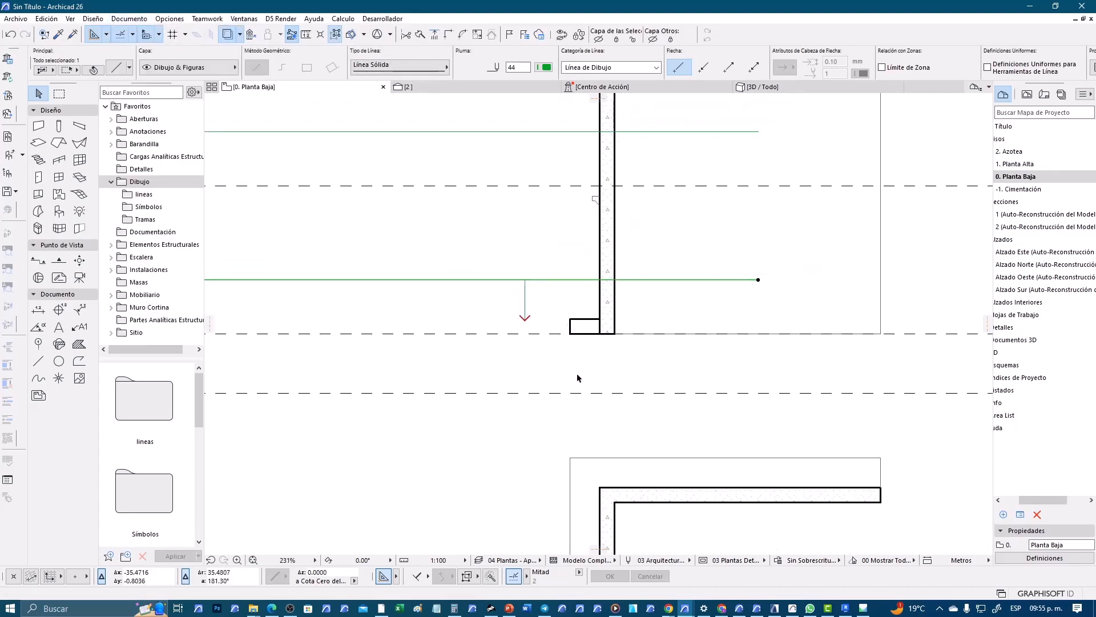
middle_drag(577, 376, 448, 275)
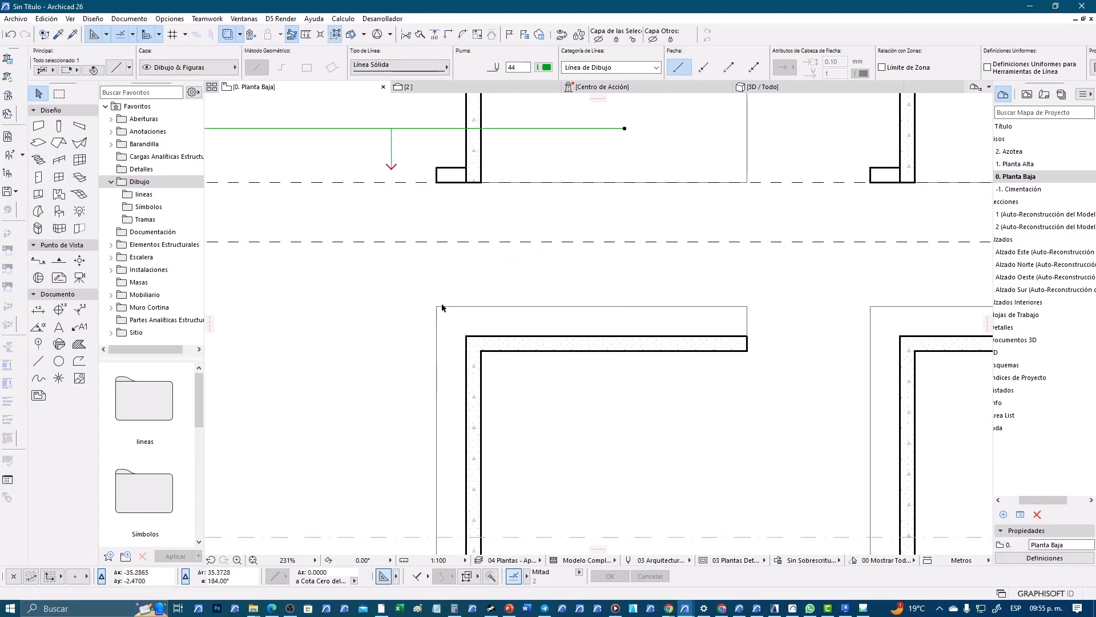
scroll(442, 377, down, 3)
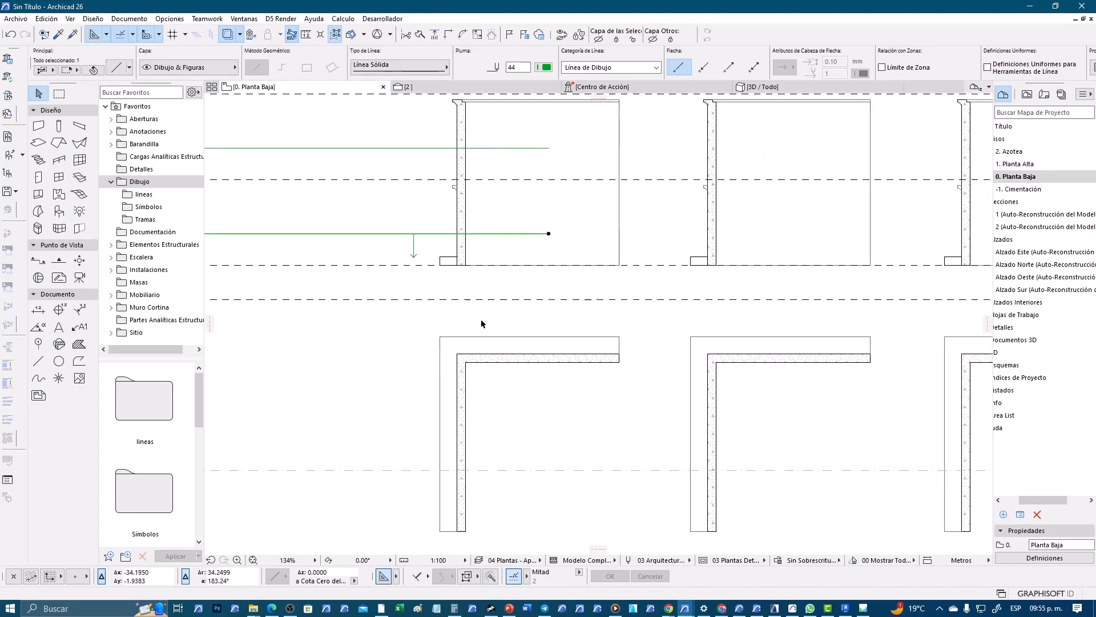
key(Escape)
scroll(484, 327, down, 2)
mouse_move(491, 238)
middle_down()
mouse_move(504, 367)
mouse_move(500, 258)
mouse_move(449, 349)
mouse_move(370, 334)
middle_up()
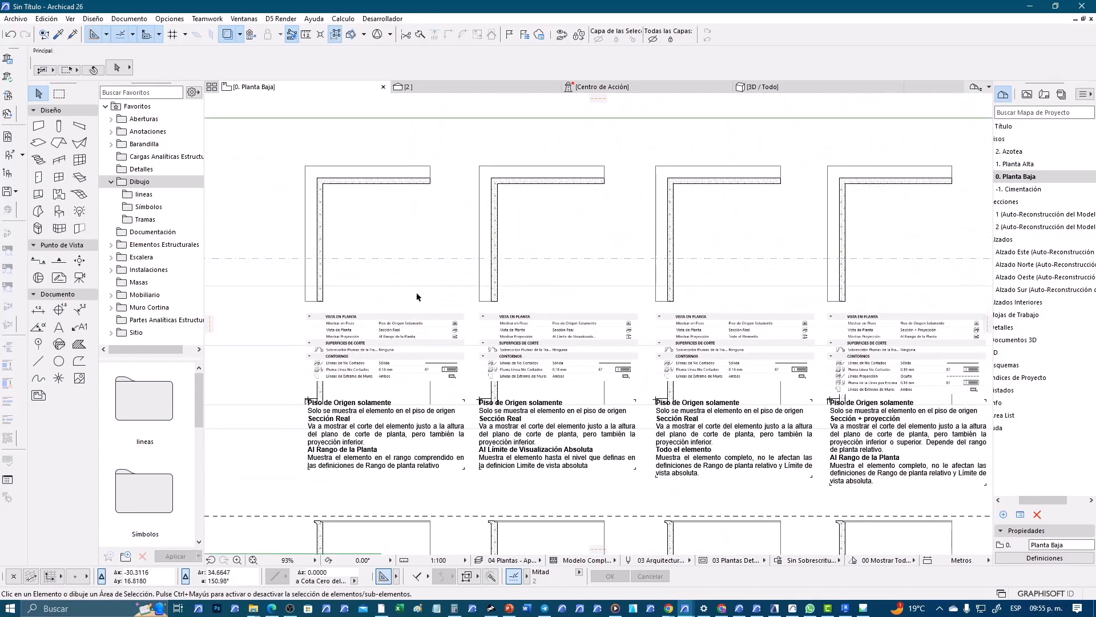
middle_drag(370, 407, 386, 250)
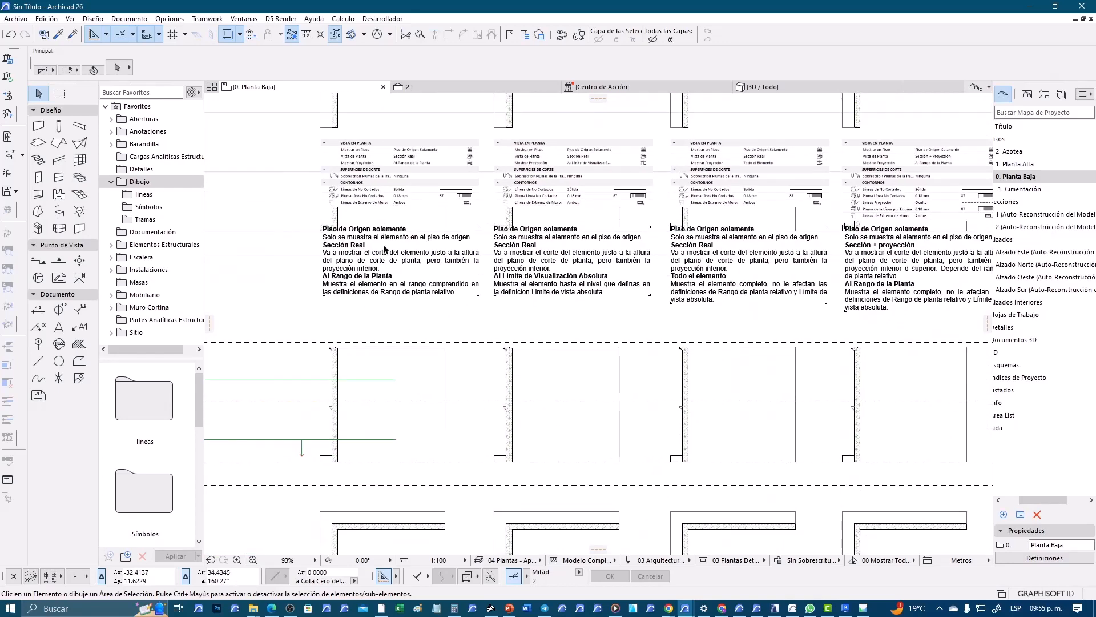
middle_drag(375, 452, 460, 330)
scroll(369, 338, up, 5)
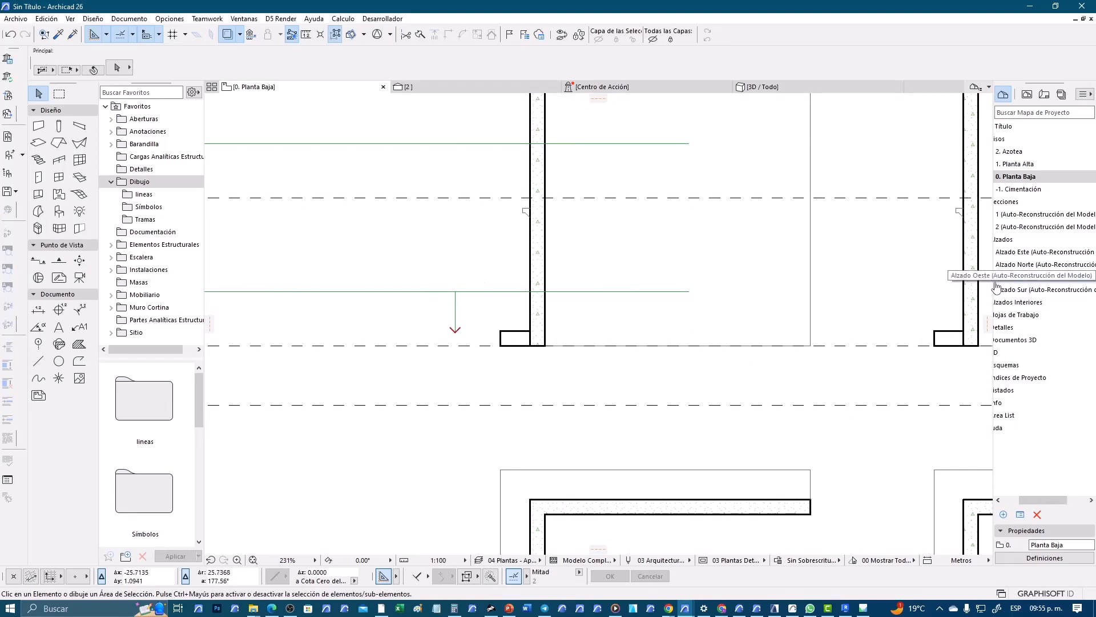
Step: Widen the project map and bring its full tree of stories, sections and elevations into view
drag(994, 286, 943, 240)
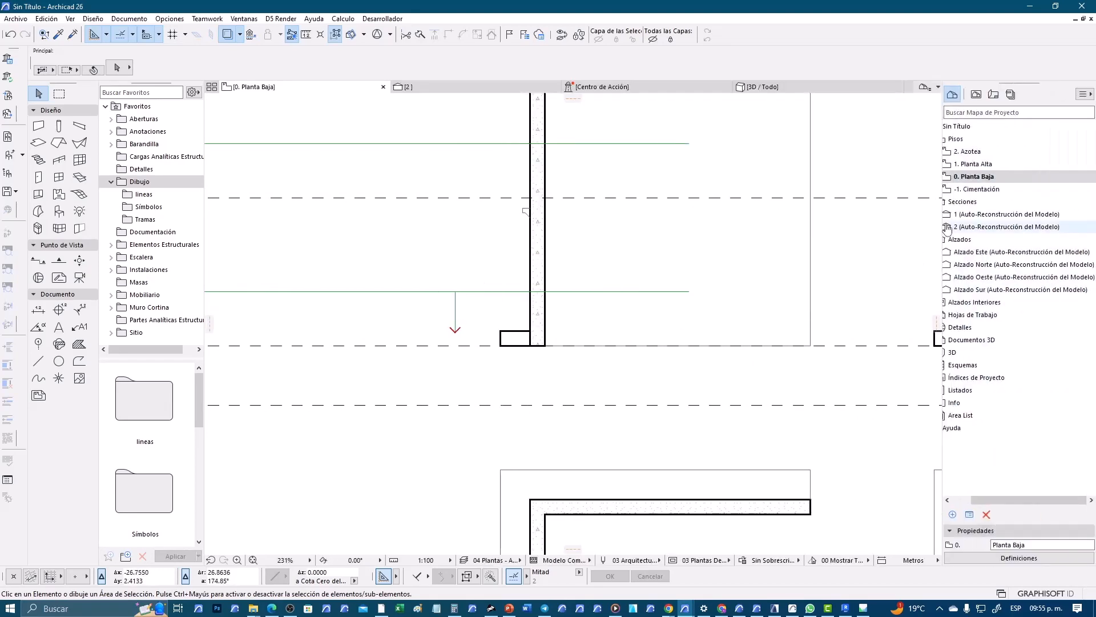
drag(1003, 500, 983, 500)
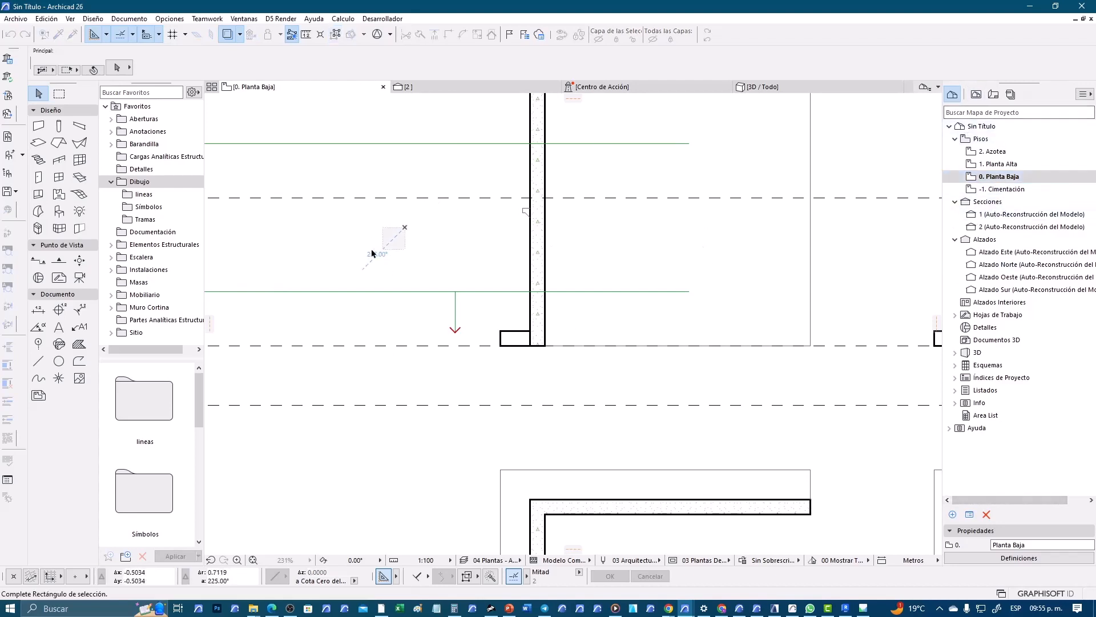
Step: Review the floor plan cut plane definitions, close them without changes, and check the first wall's section against the cut-height line
click(131, 18)
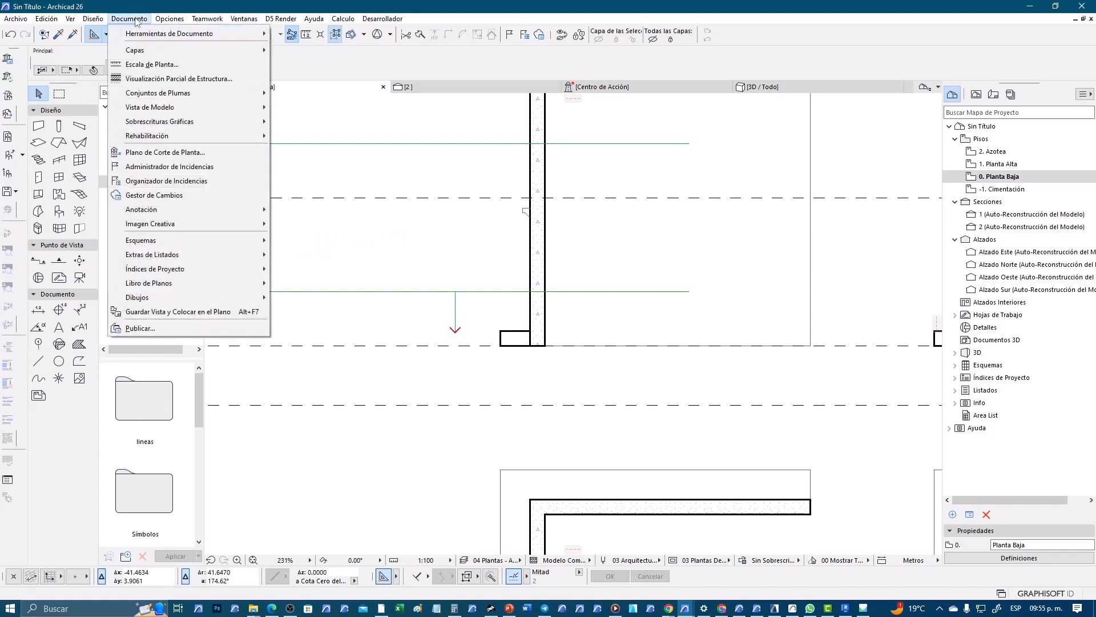
click(164, 154)
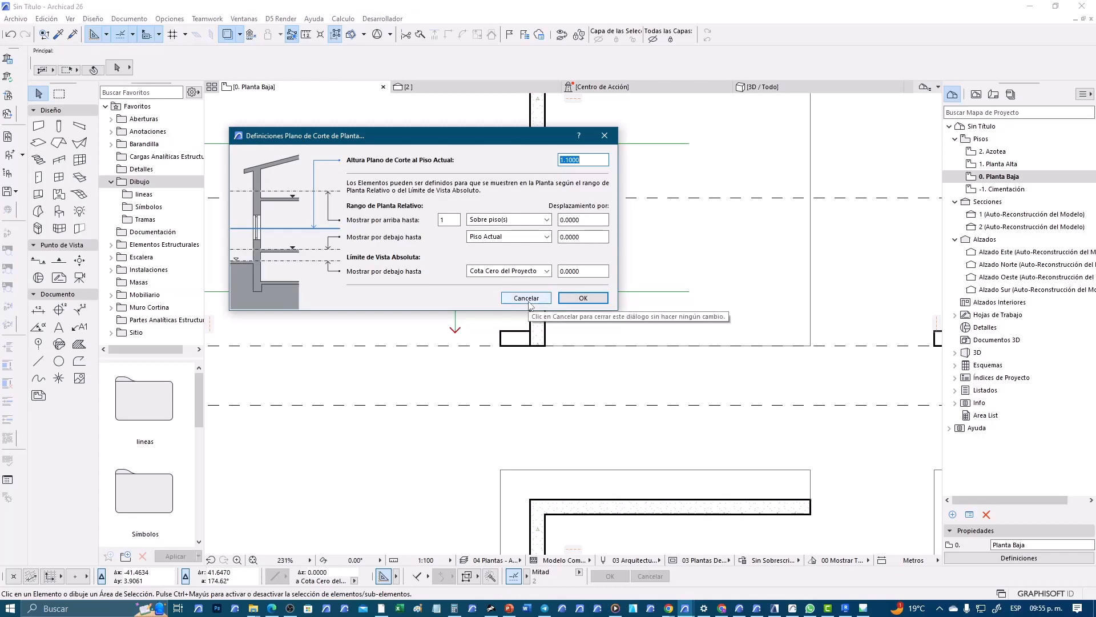
click(530, 301)
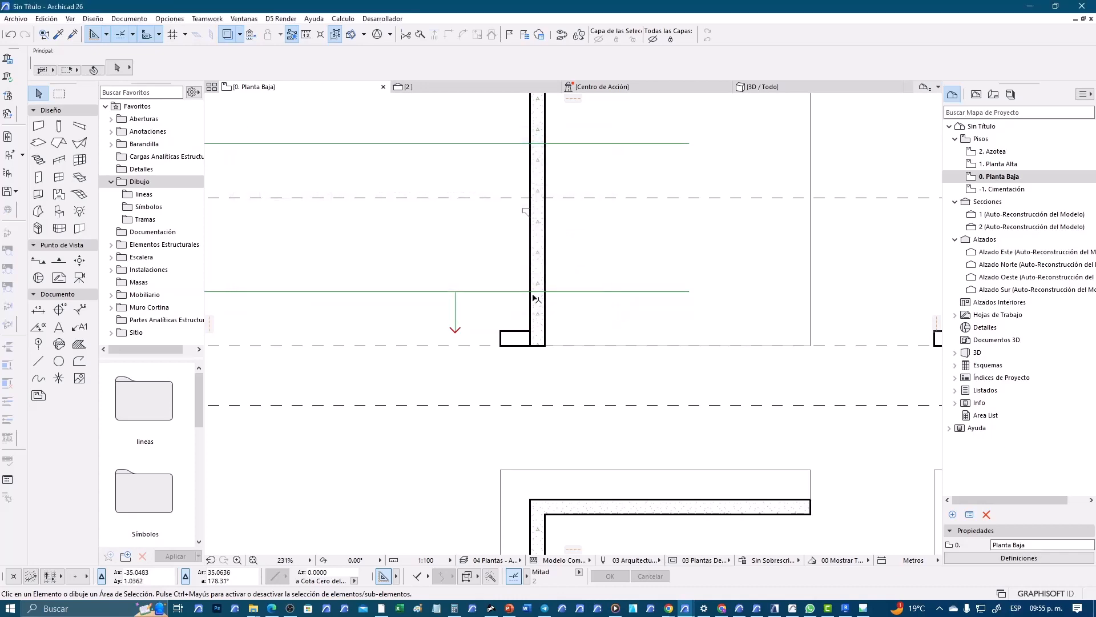
scroll(476, 304, down, 5)
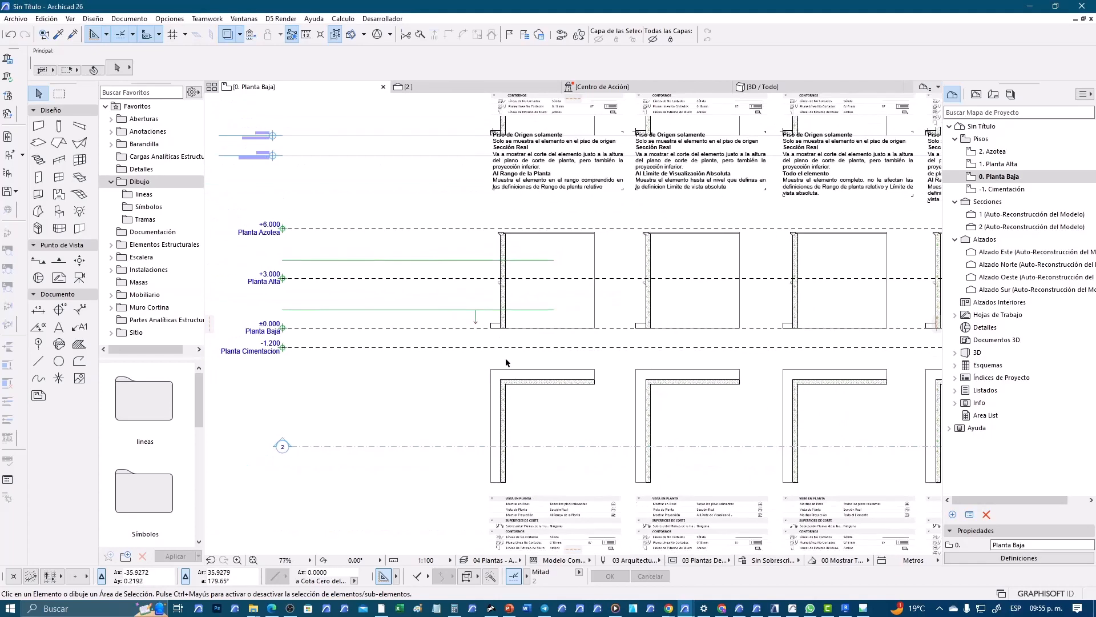
middle_drag(507, 355, 392, 343)
scroll(412, 319, up, 6)
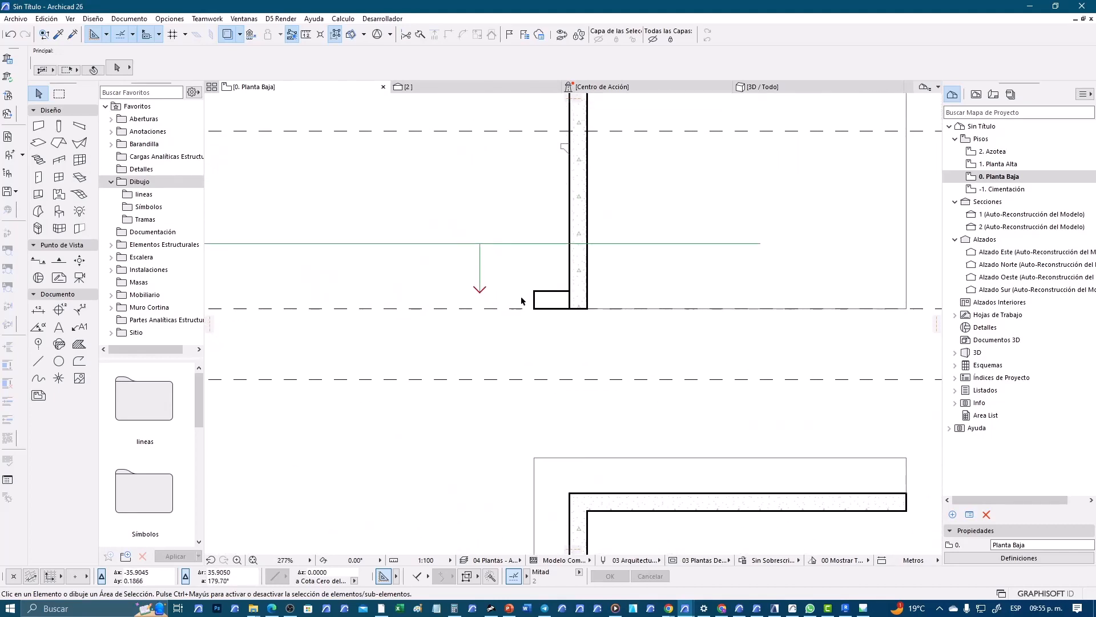
Step: Widen the navigator, switch it to the view map, and select the saved view 0. Planta Baja 0.20
scroll(616, 302, down, 2)
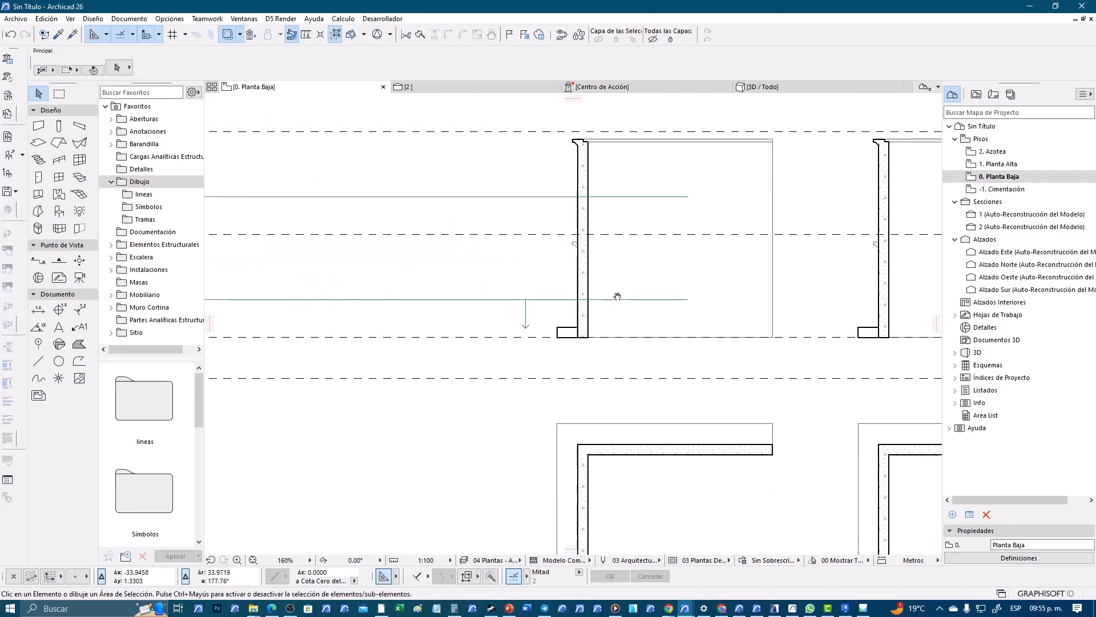
scroll(535, 307, up, 1)
middle_drag(607, 270, 610, 329)
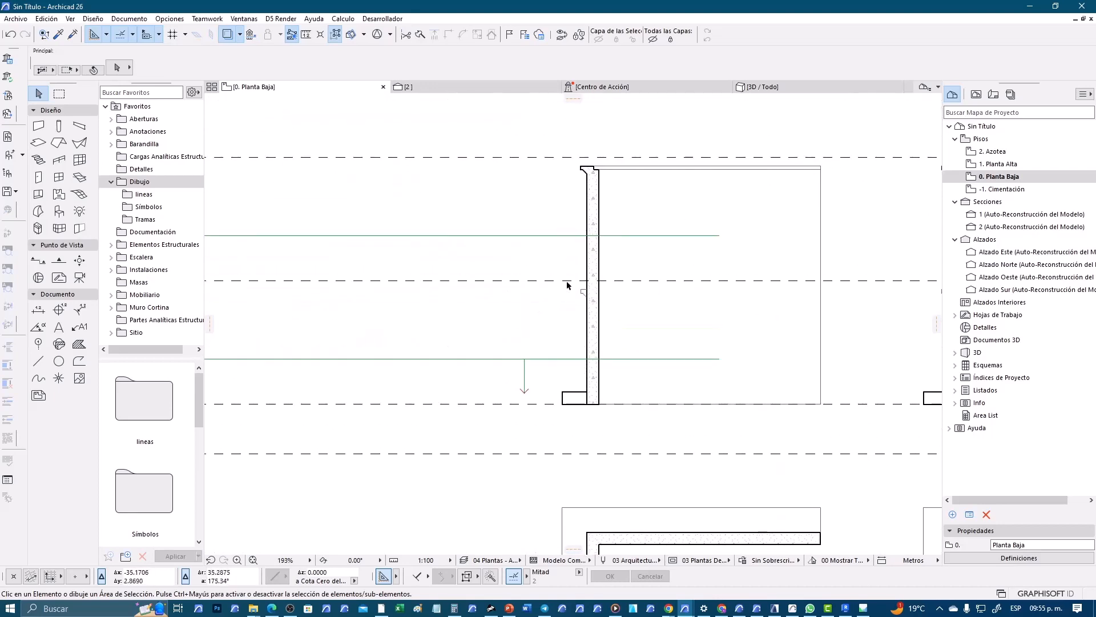
scroll(692, 263, down, 2)
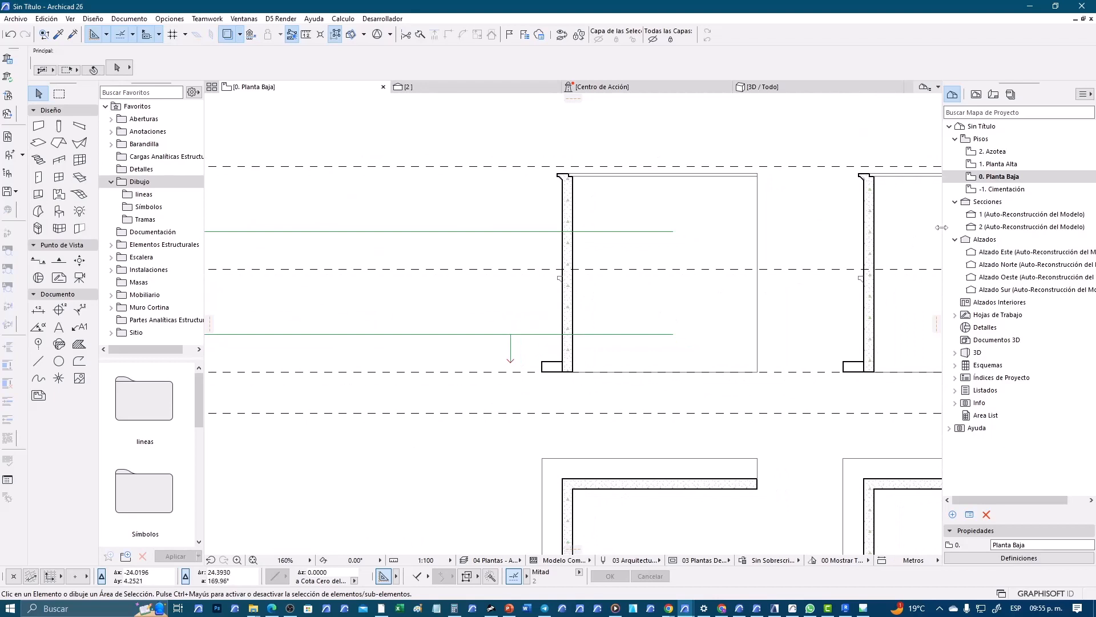
drag(941, 227, 893, 227)
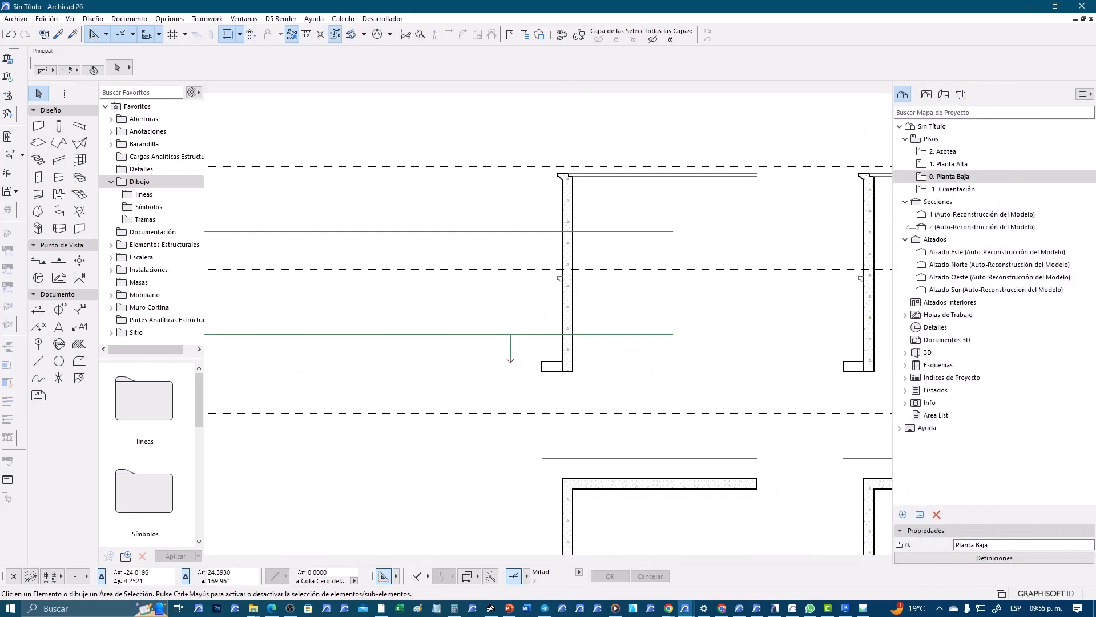
click(926, 95)
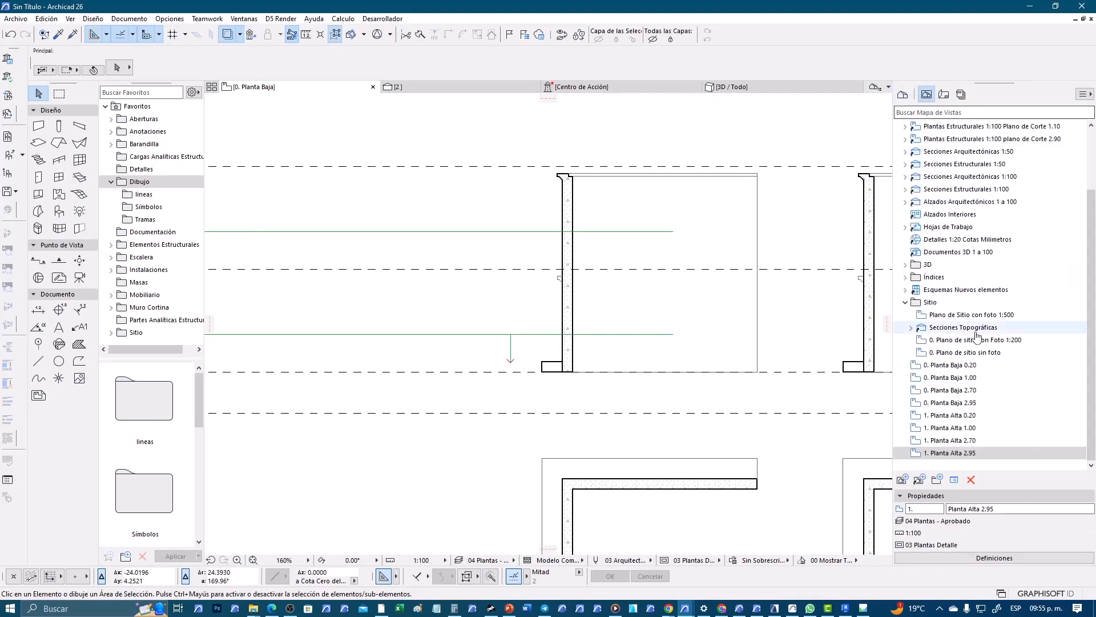
click(981, 366)
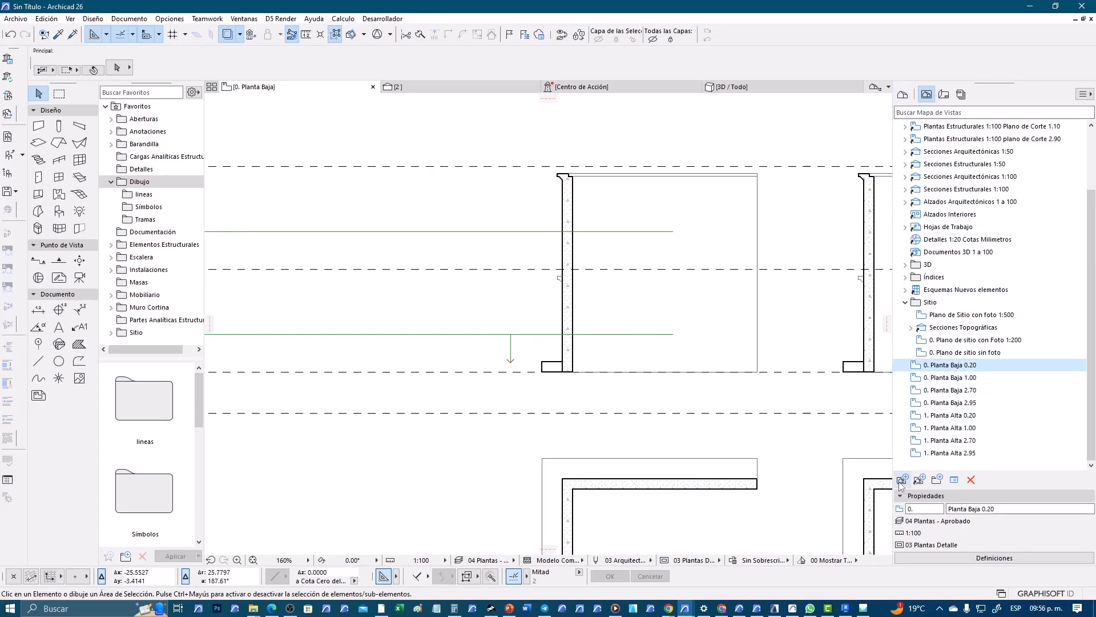
Step: Start saving the current floor plan as a view, review its cut plane definitions, and cancel without creating the view
scroll(497, 297, down, 6)
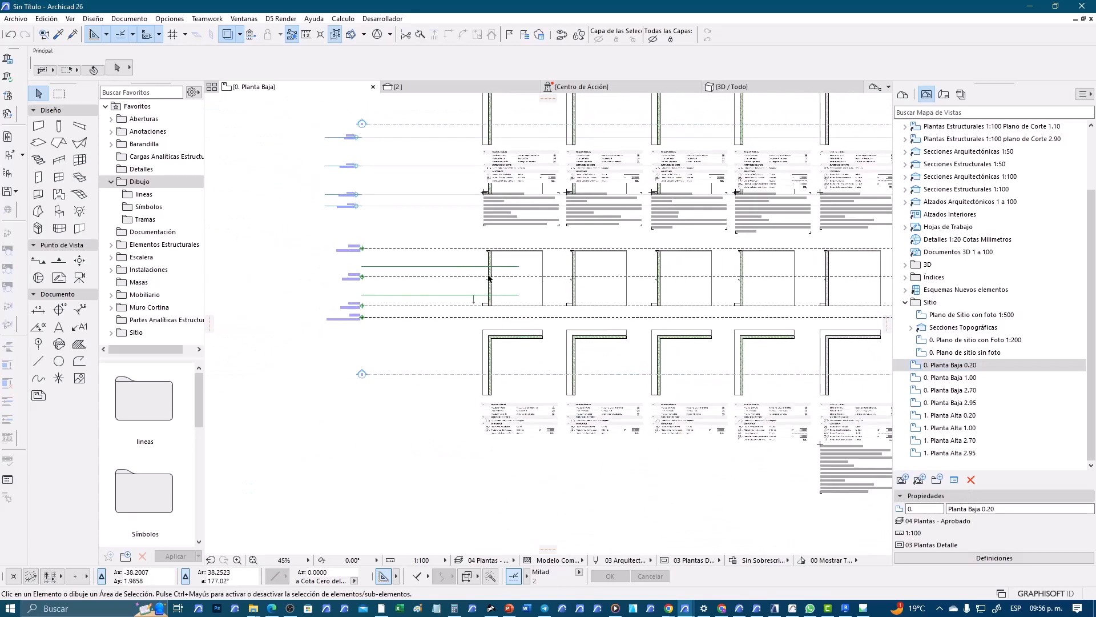
scroll(675, 328, down, 4)
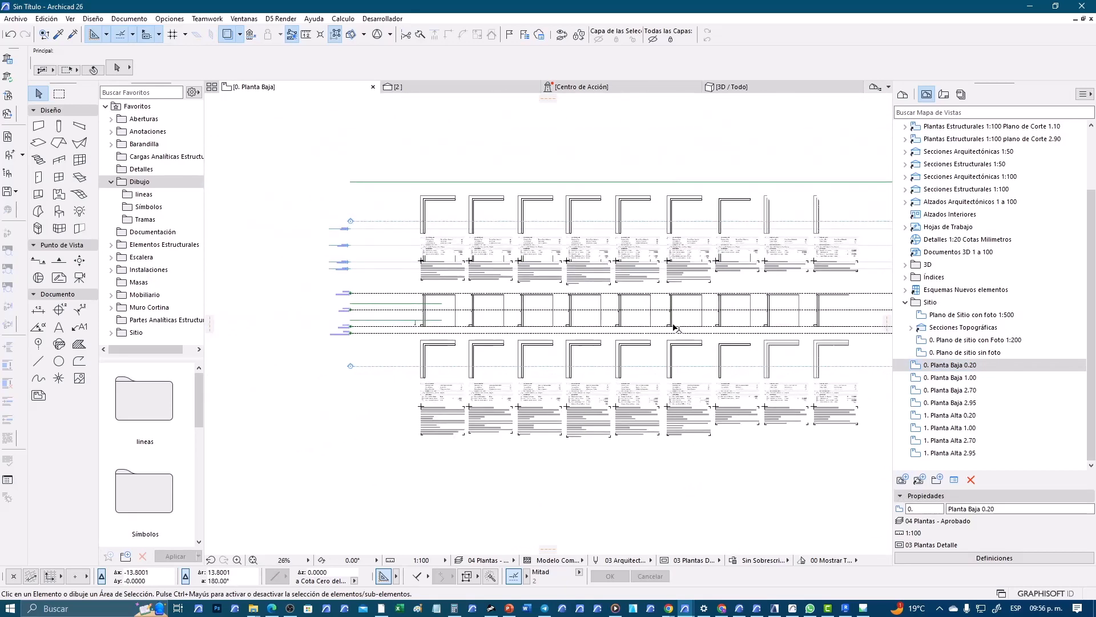
middle_drag(674, 328, 533, 343)
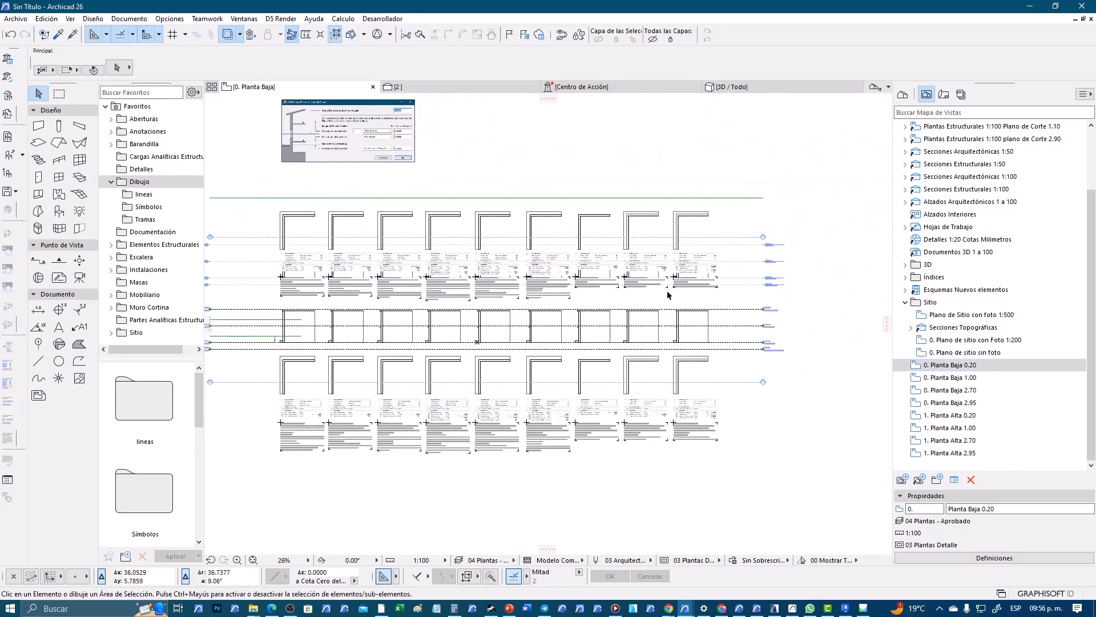
click(902, 481)
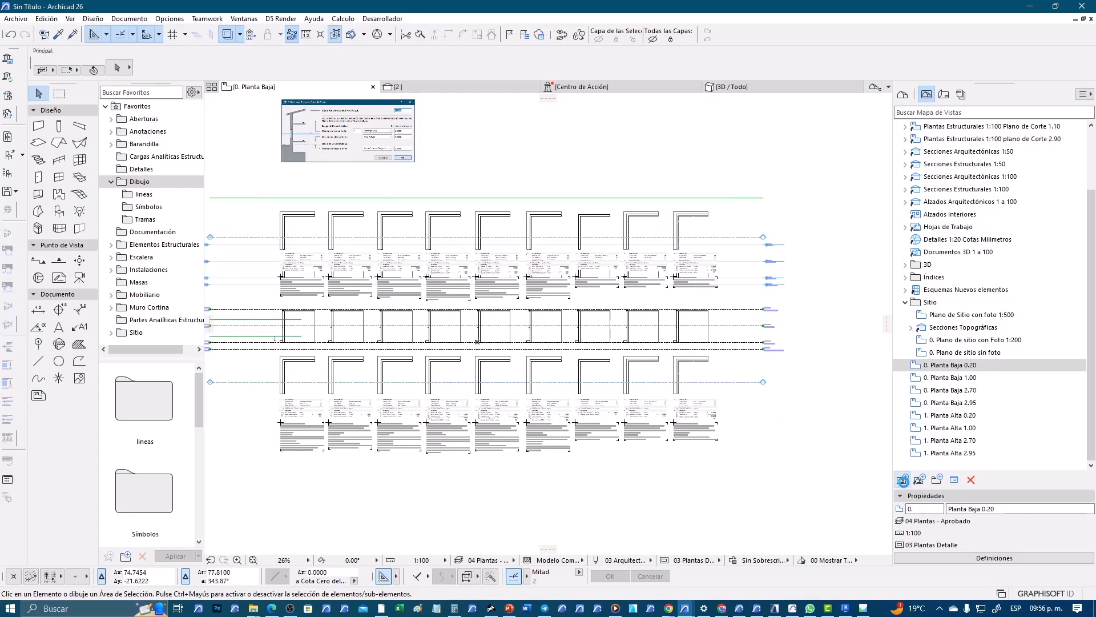
click(902, 480)
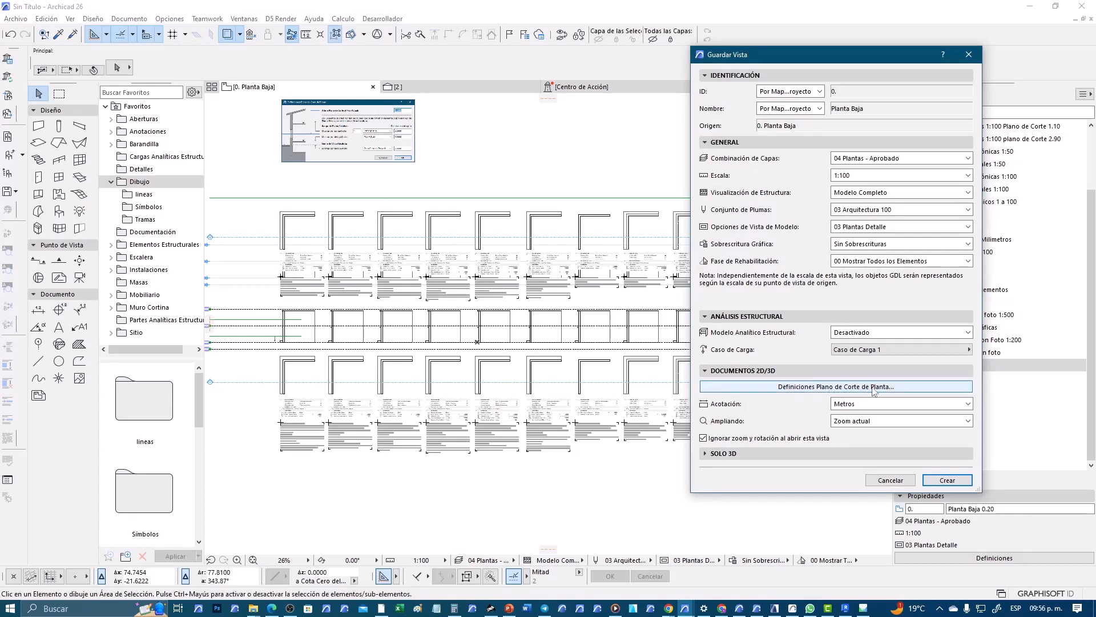
click(828, 387)
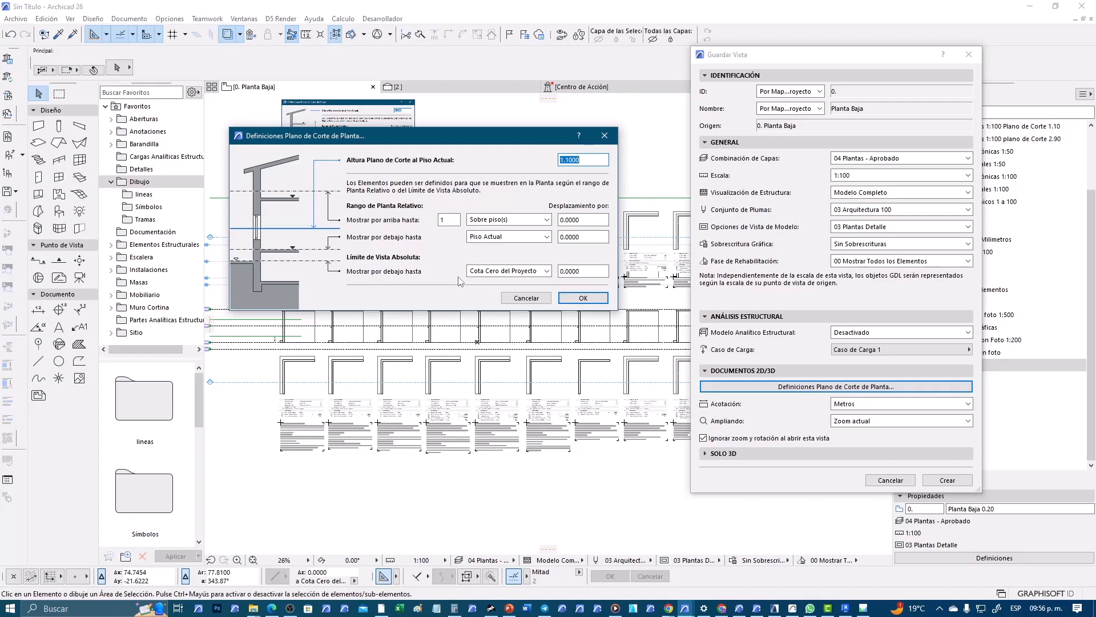
click(524, 298)
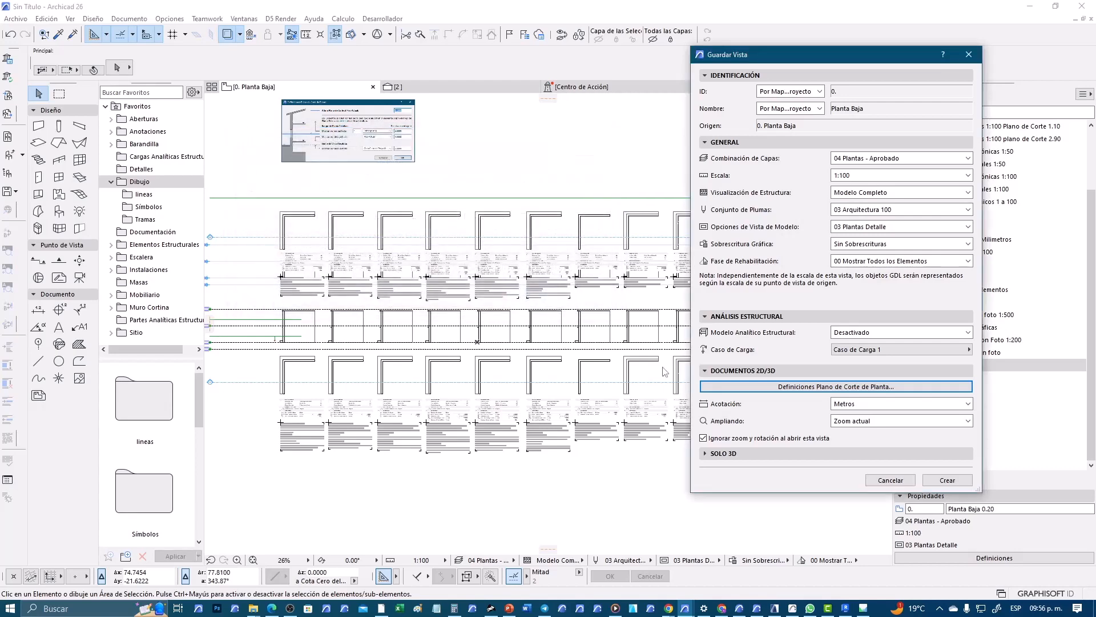
click(890, 480)
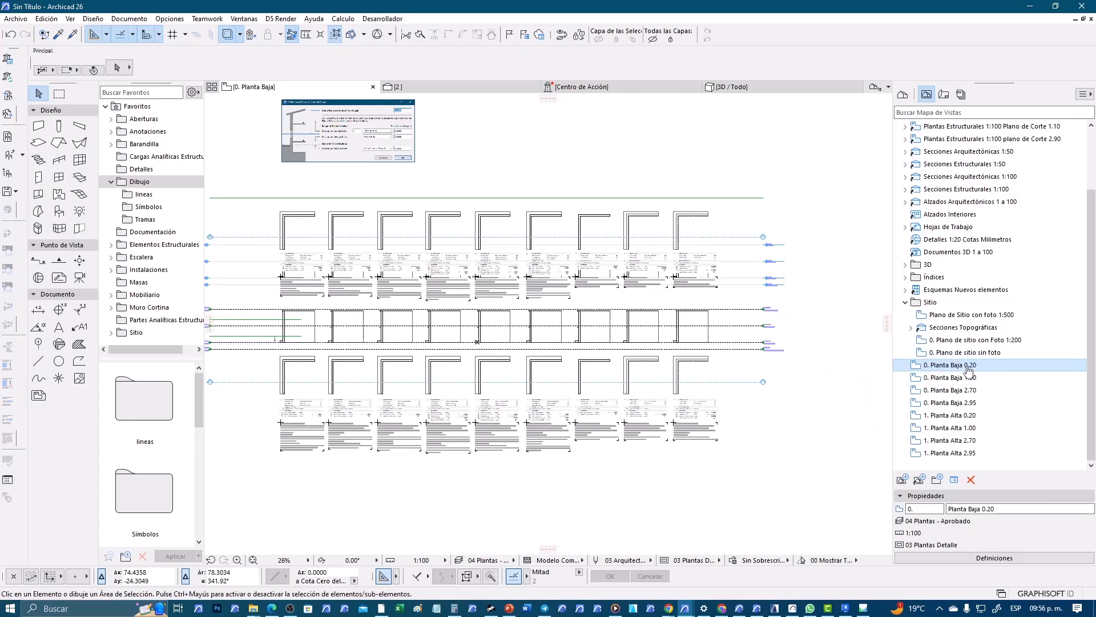
Step: Set the Planta Baja 0.20 view's relative plan range to show up to 1 story above with a 0 offset, and save its definitions
click(979, 562)
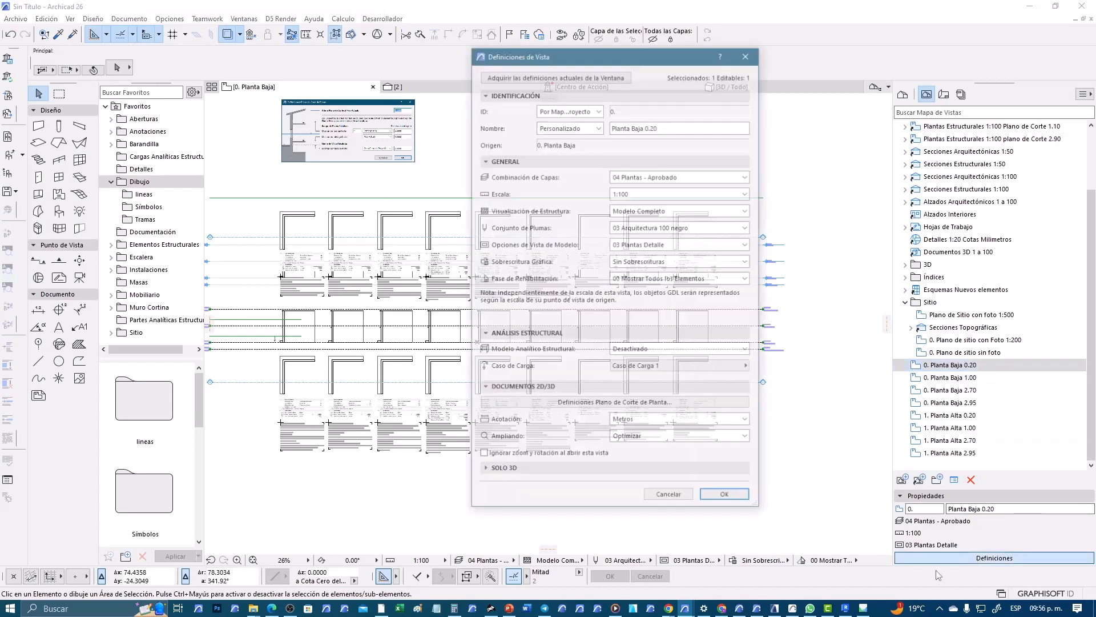
click(588, 406)
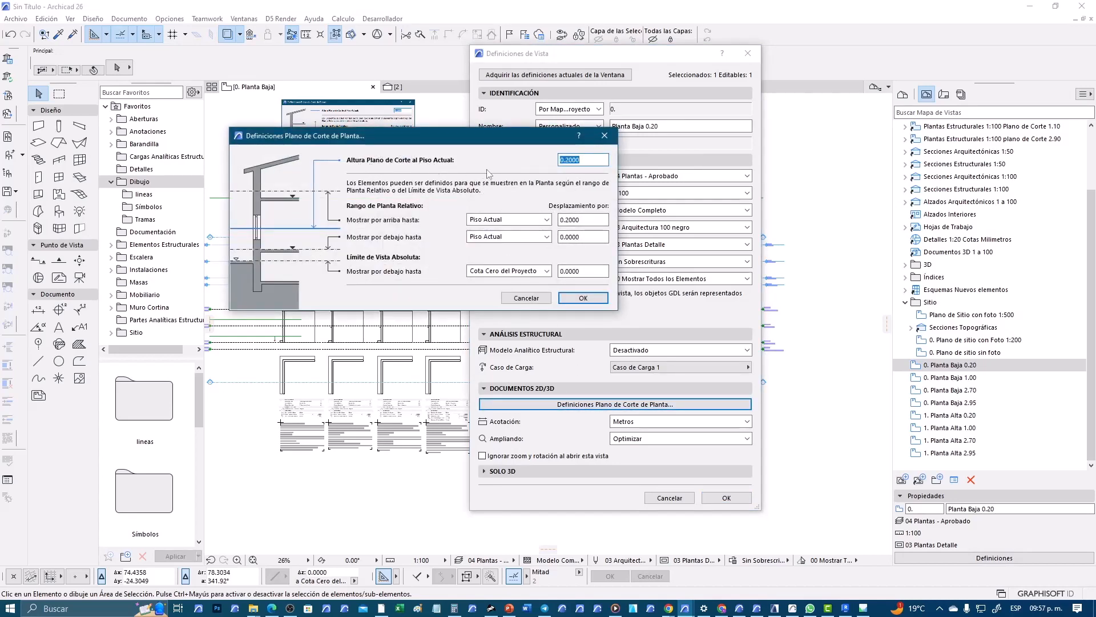
click(590, 159)
click(536, 221)
click(496, 240)
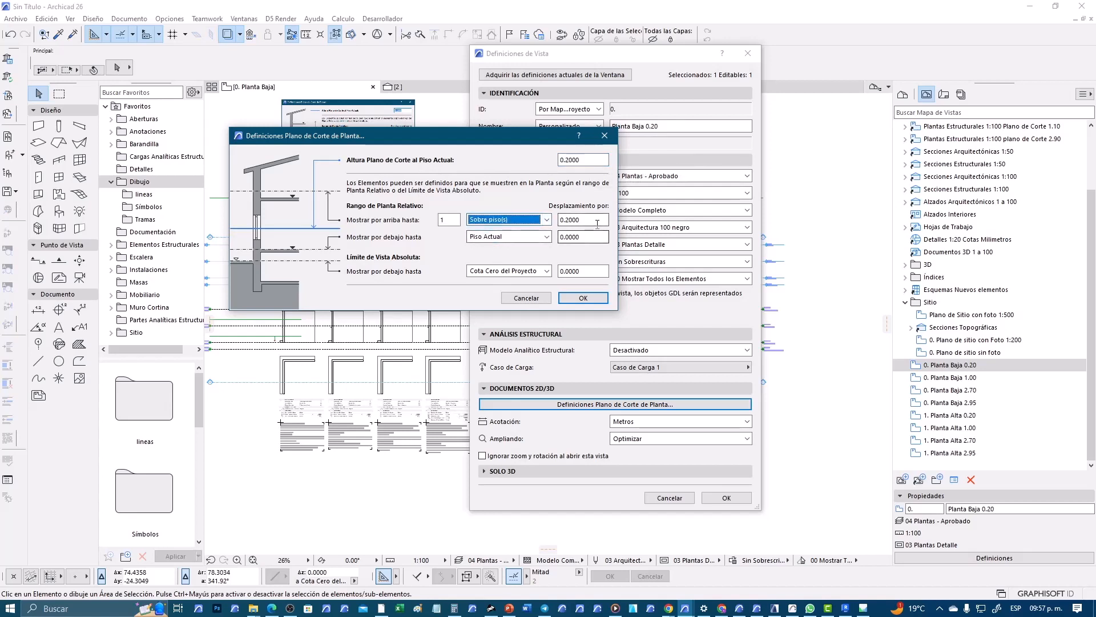
key(Tab)
text(0)
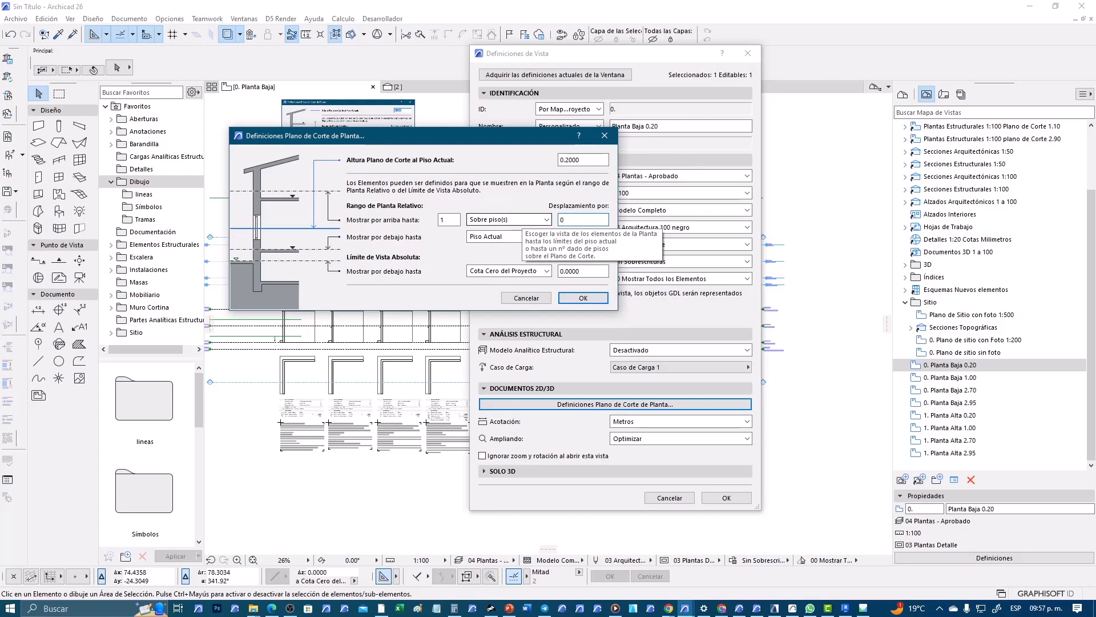
click(581, 297)
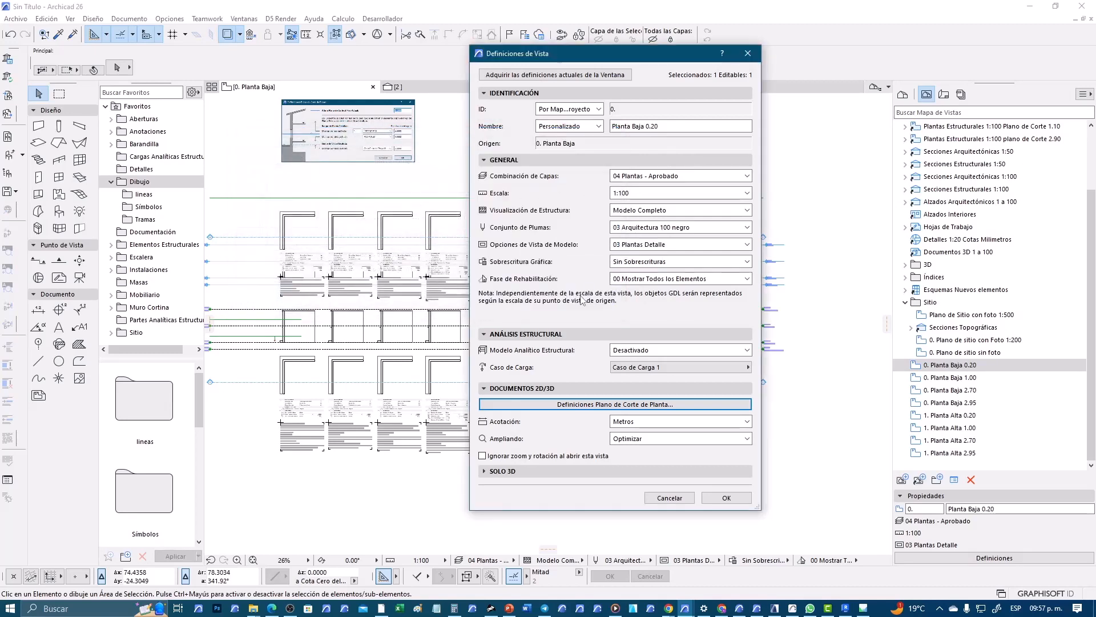
click(615, 404)
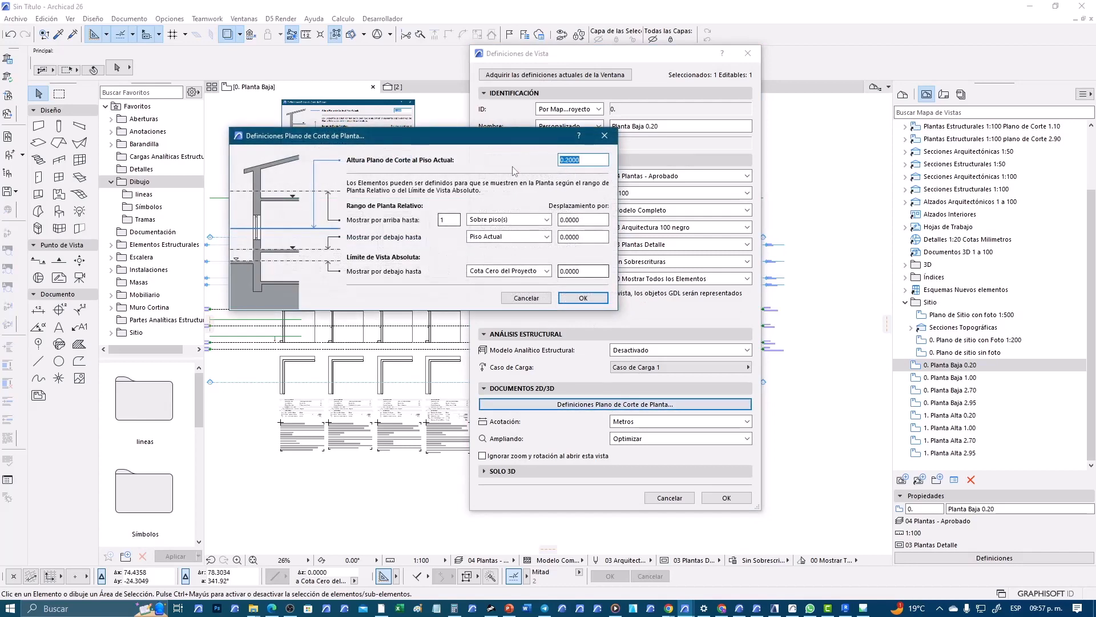
click(583, 298)
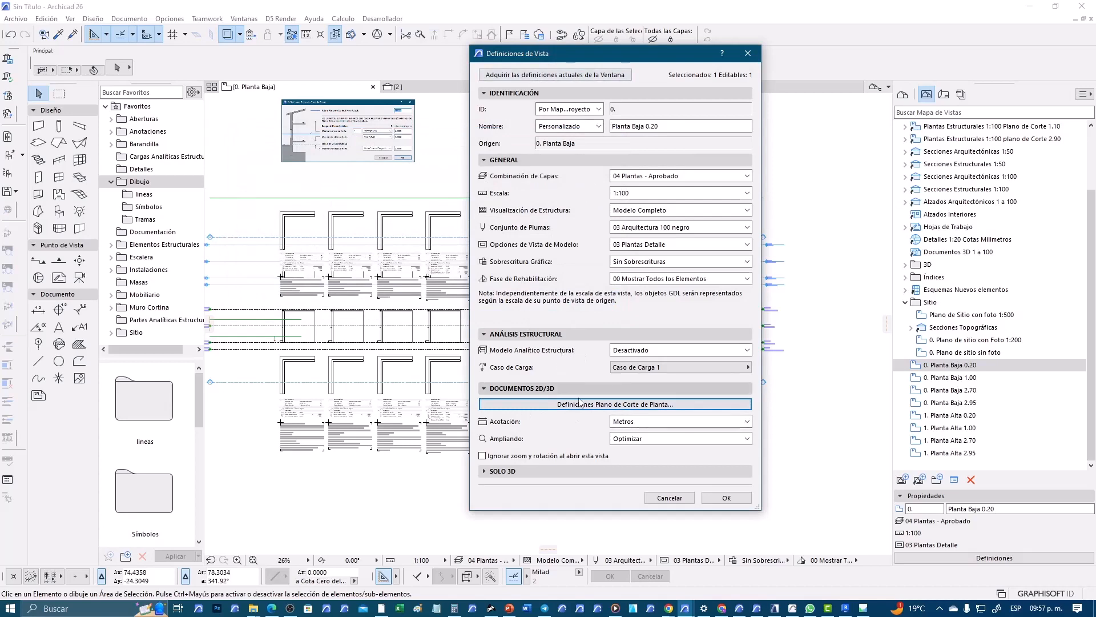
click(726, 498)
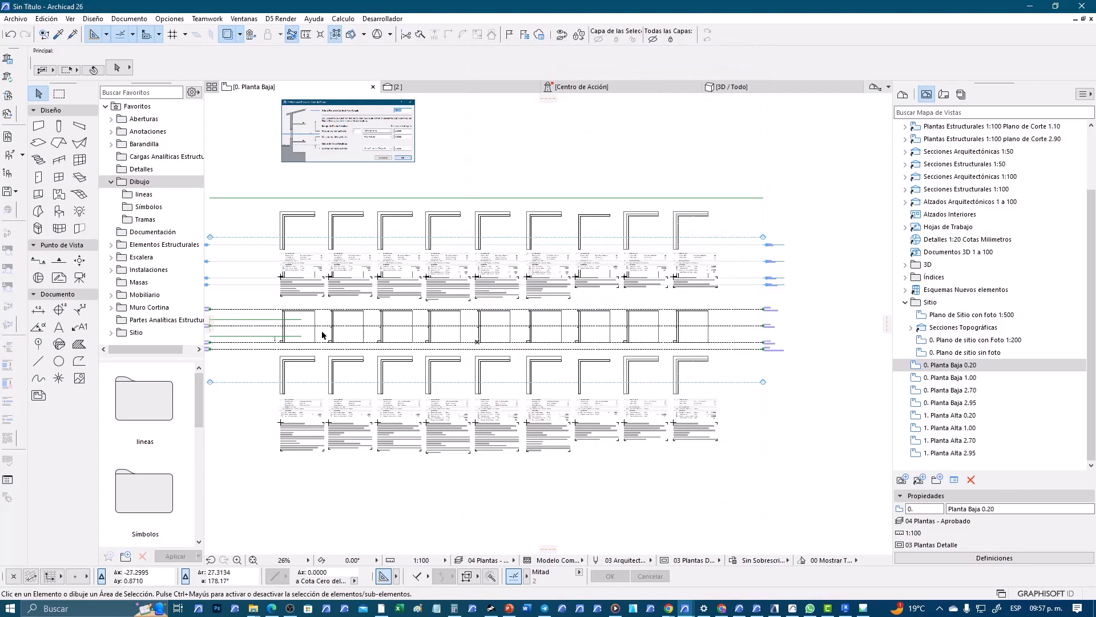
Step: Open the saved view 0. Planta Baja 0.20 from the view map
middle_drag(288, 329, 332, 348)
scroll(343, 239, up, 6)
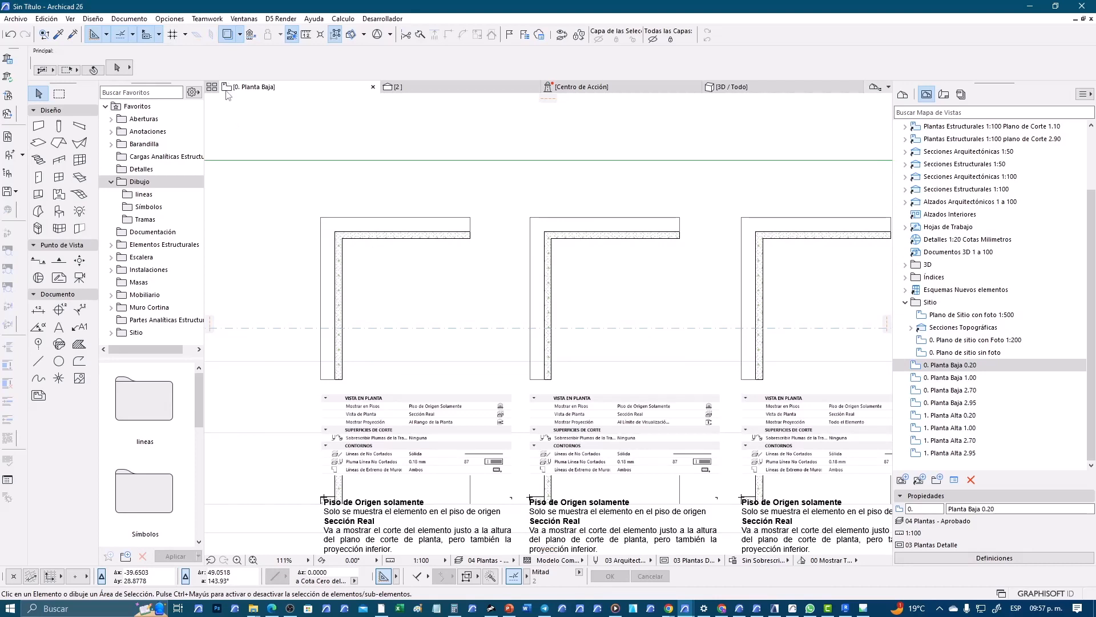
click(902, 94)
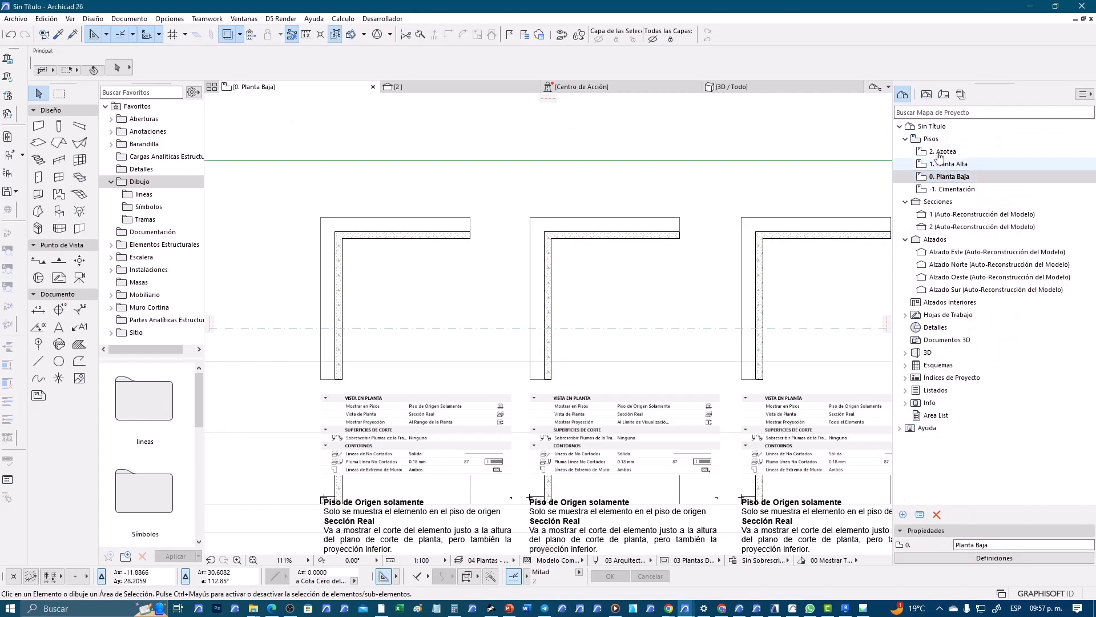
click(926, 94)
click(949, 366)
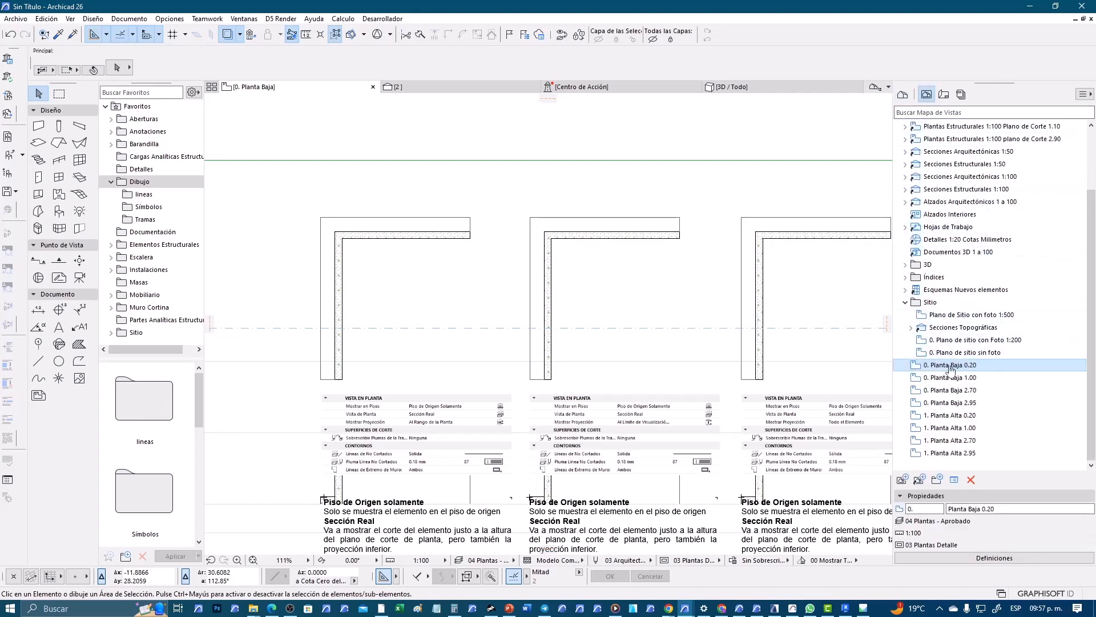
double_click(950, 368)
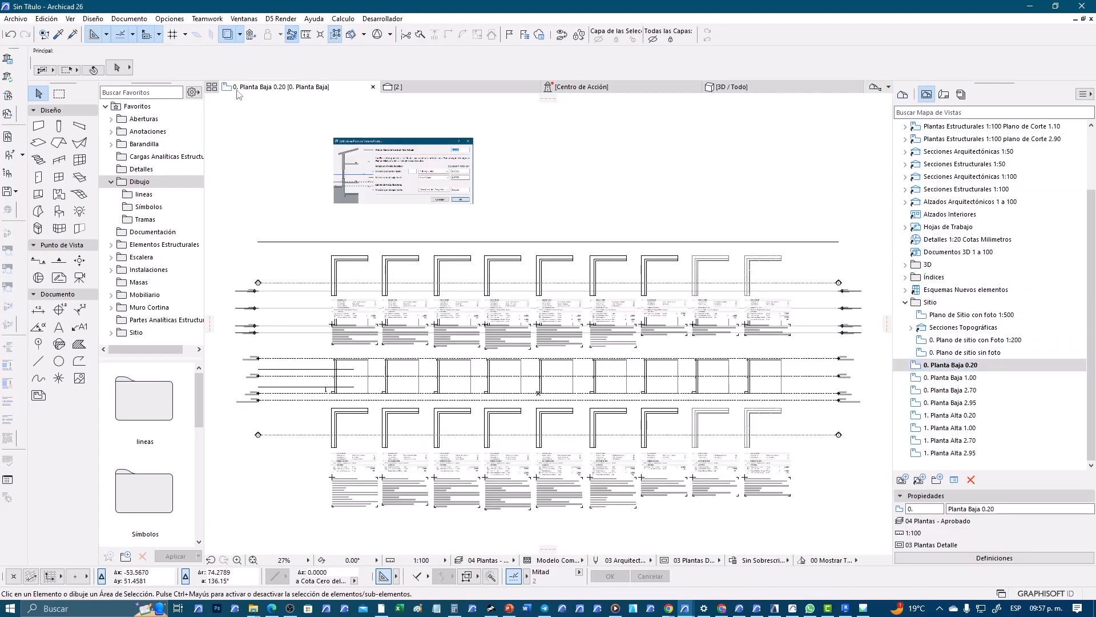
Step: Examine how the walls appear in plan at the 0.20 cut height, and compare them with the first wall's section
scroll(337, 264, up, 5)
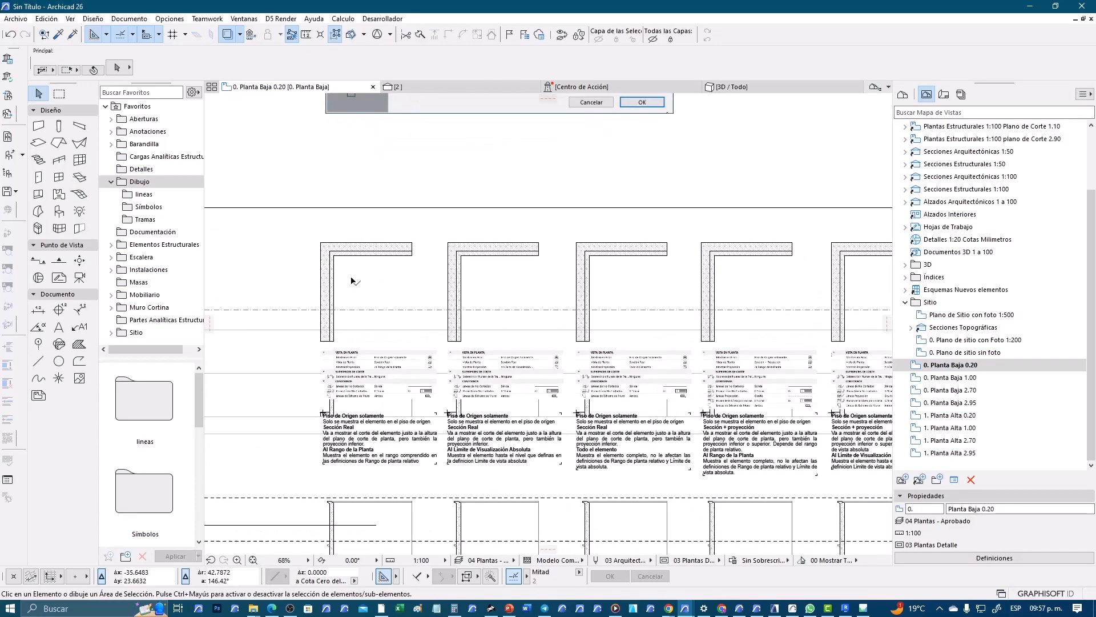
scroll(333, 265, up, 2)
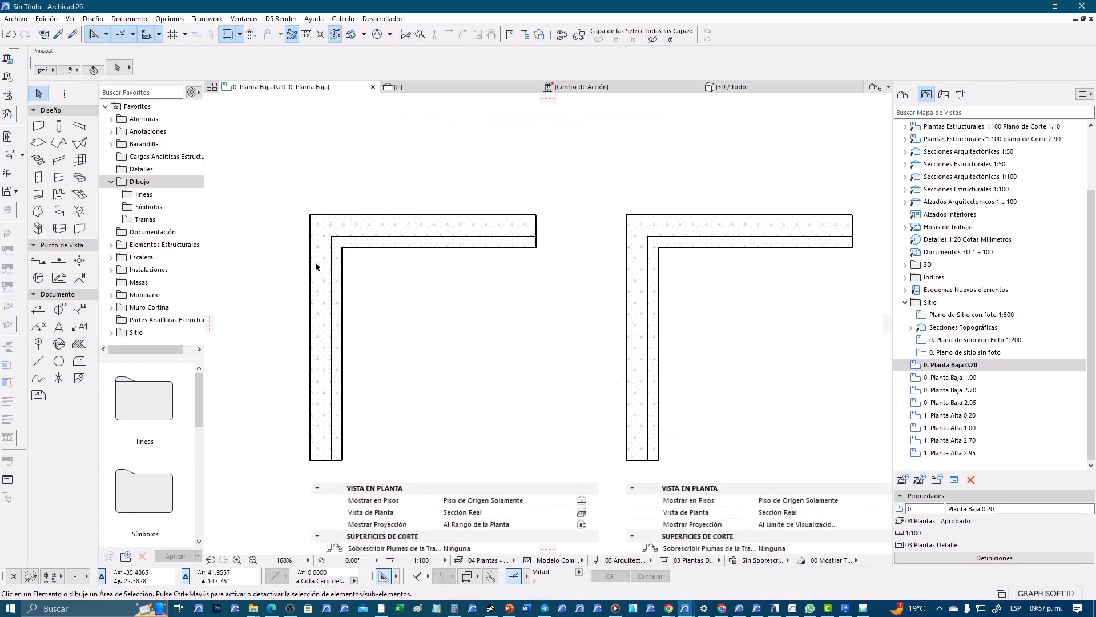
middle_drag(390, 267, 414, 269)
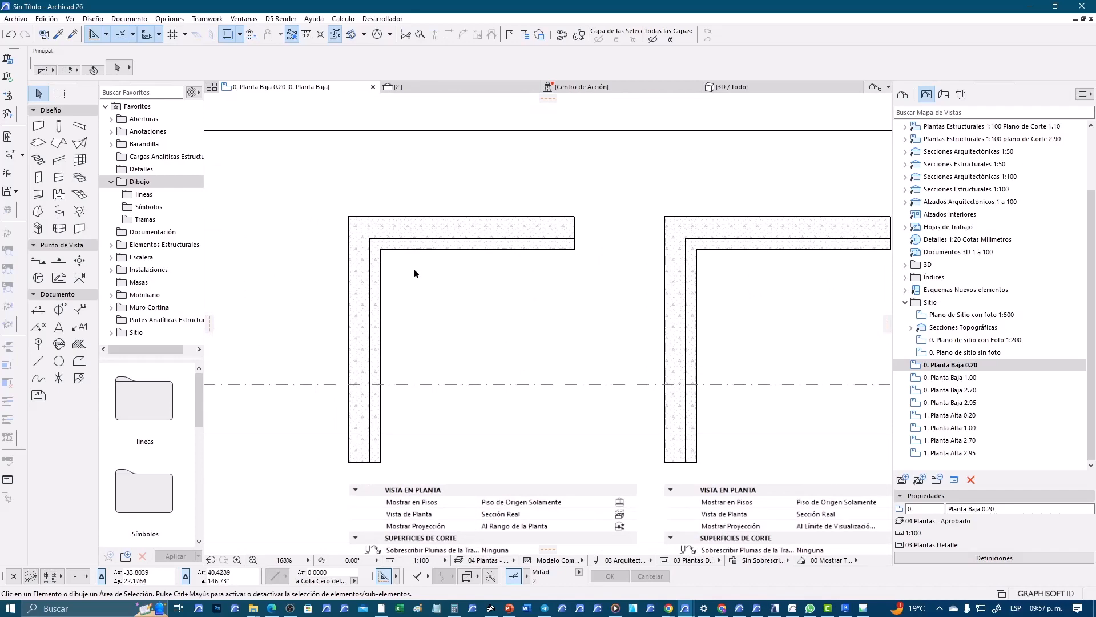
scroll(460, 269, up, 1)
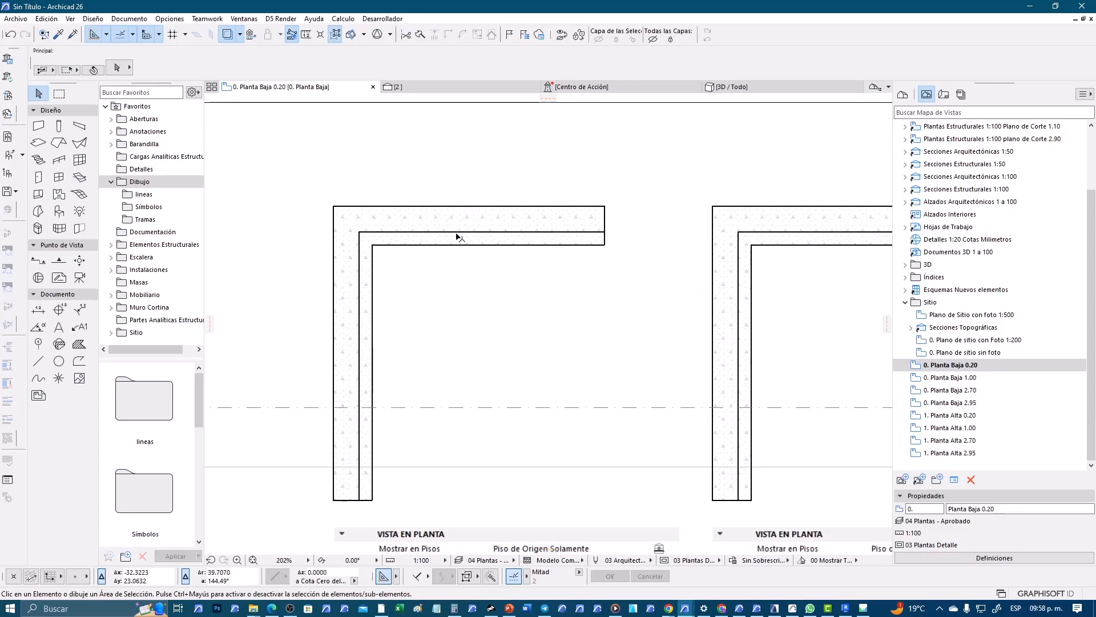
scroll(367, 485, down, 10)
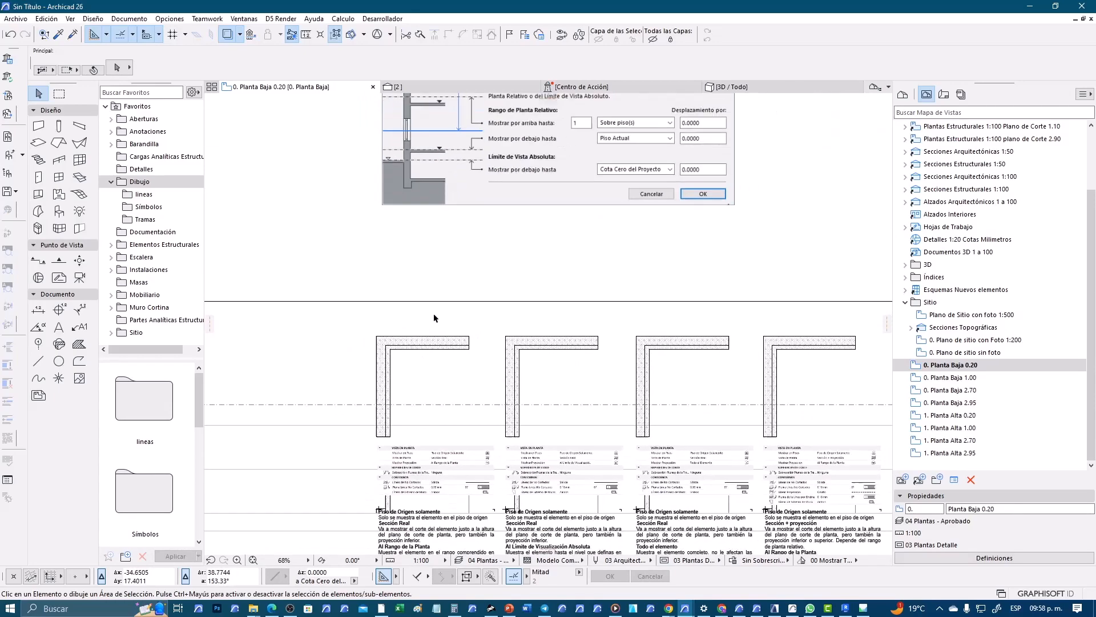
scroll(407, 484, up, 10)
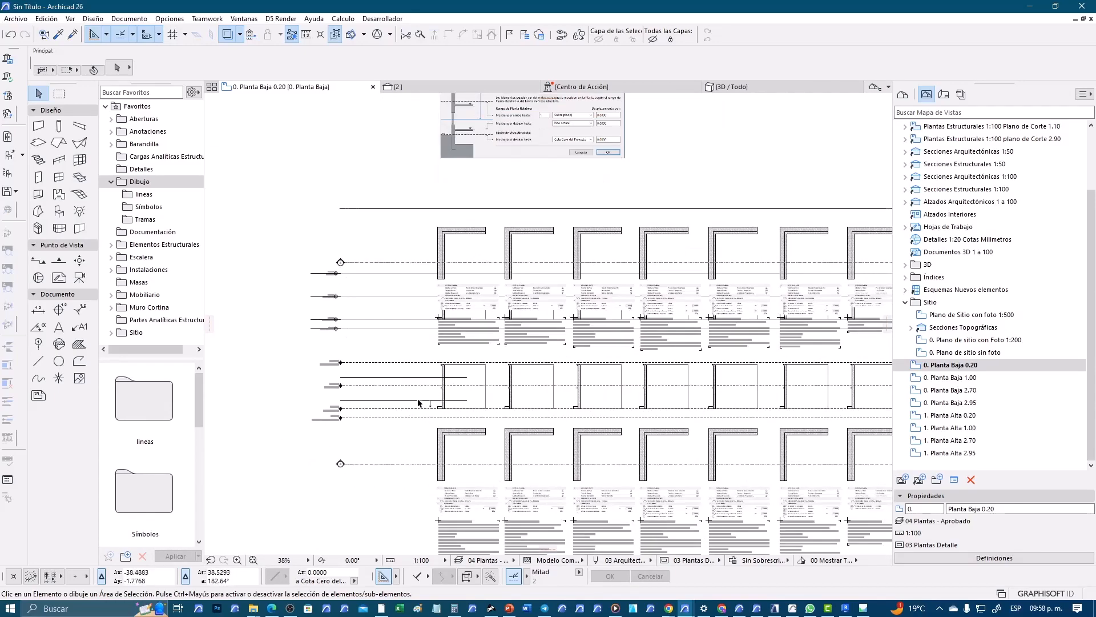
middle_drag(453, 382, 481, 376)
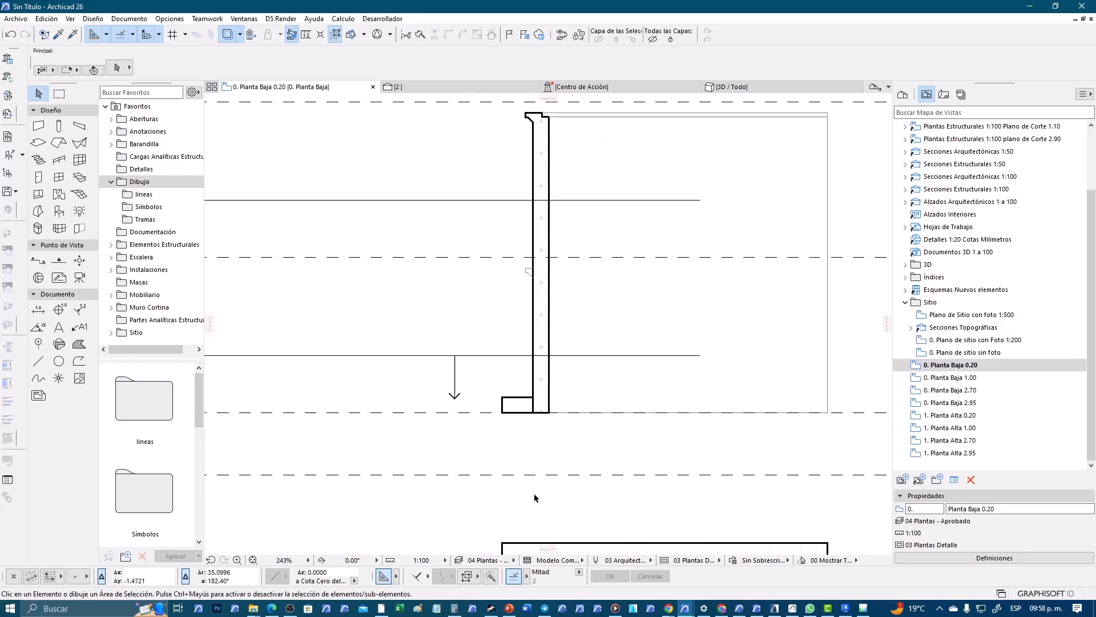
Step: Move the lower cut line and its downward arrow to the Planta Baja level, and raise them 0.20 above it
click(633, 561)
click(713, 367)
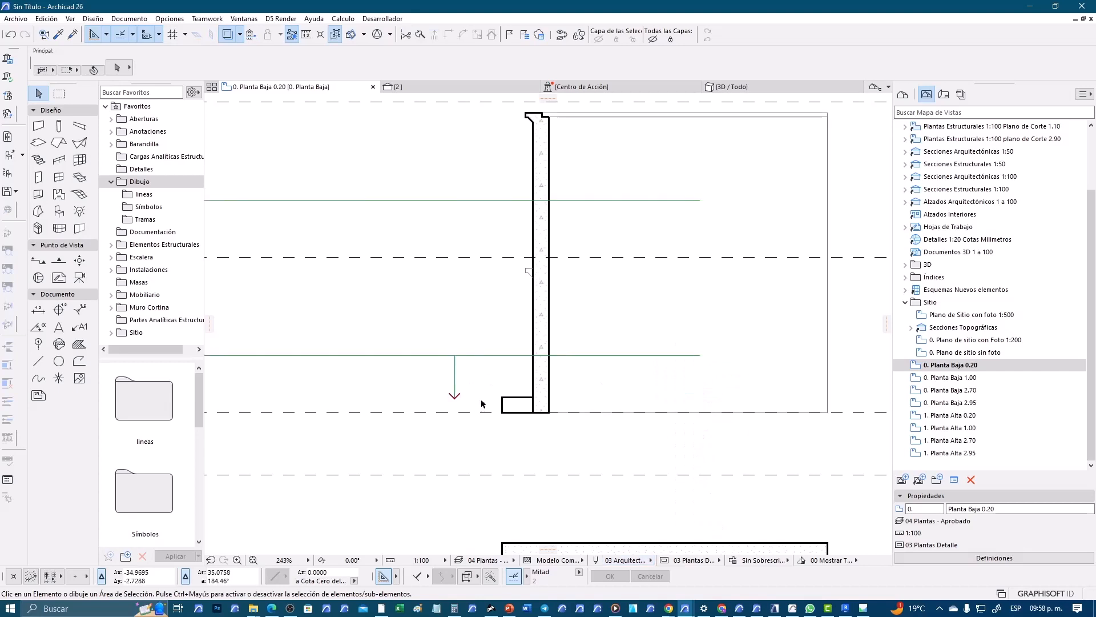
drag(473, 403, 446, 355)
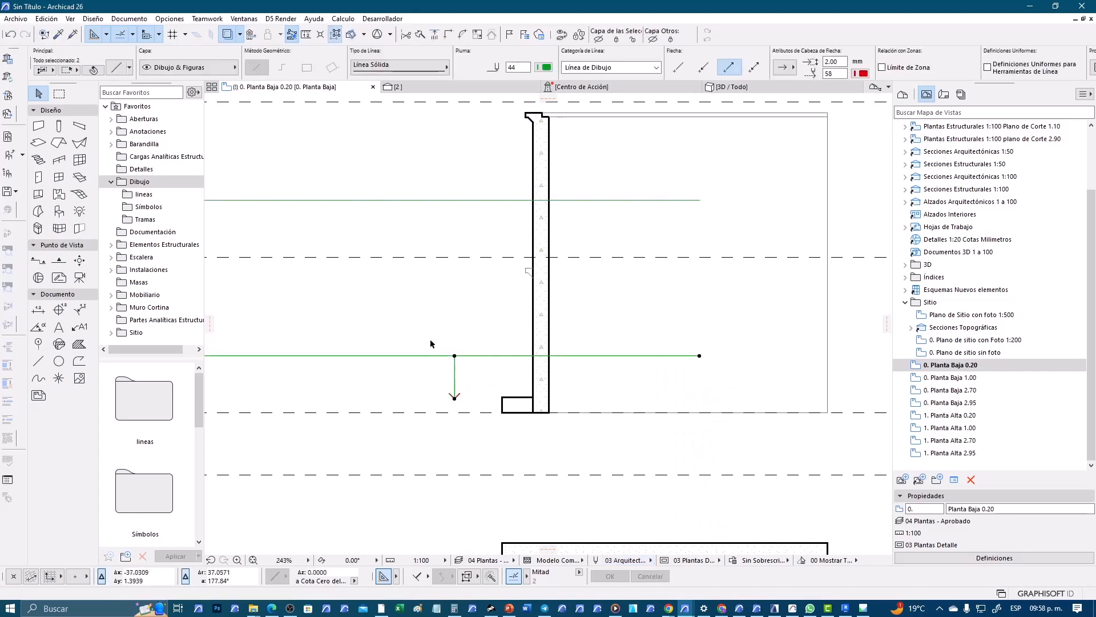
key(ctrl+d)
scroll(460, 365, up, 2)
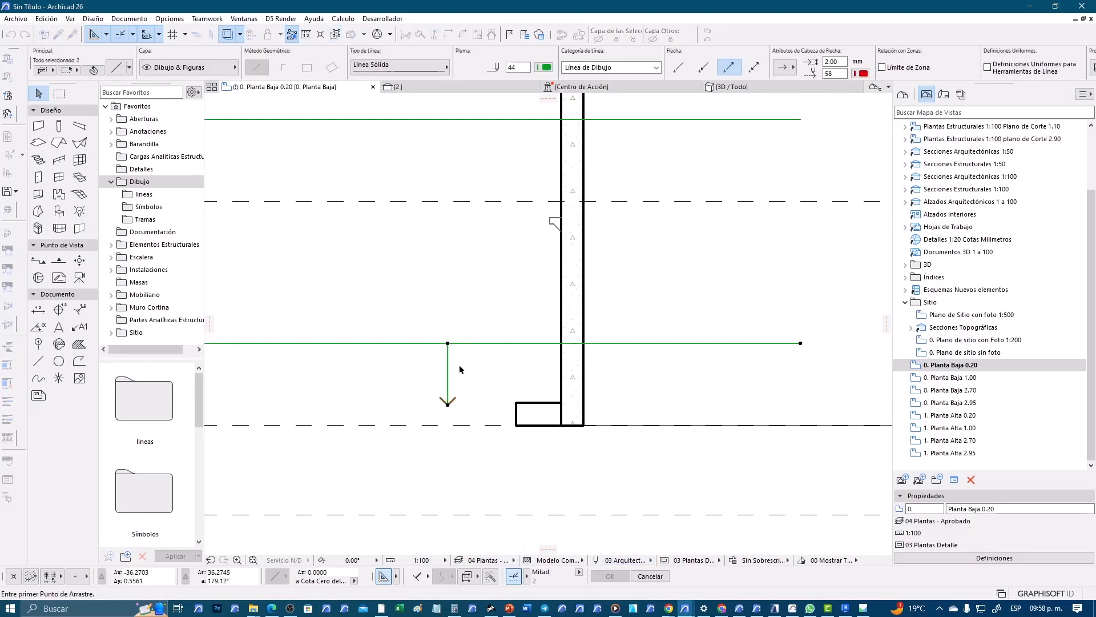
click(449, 344)
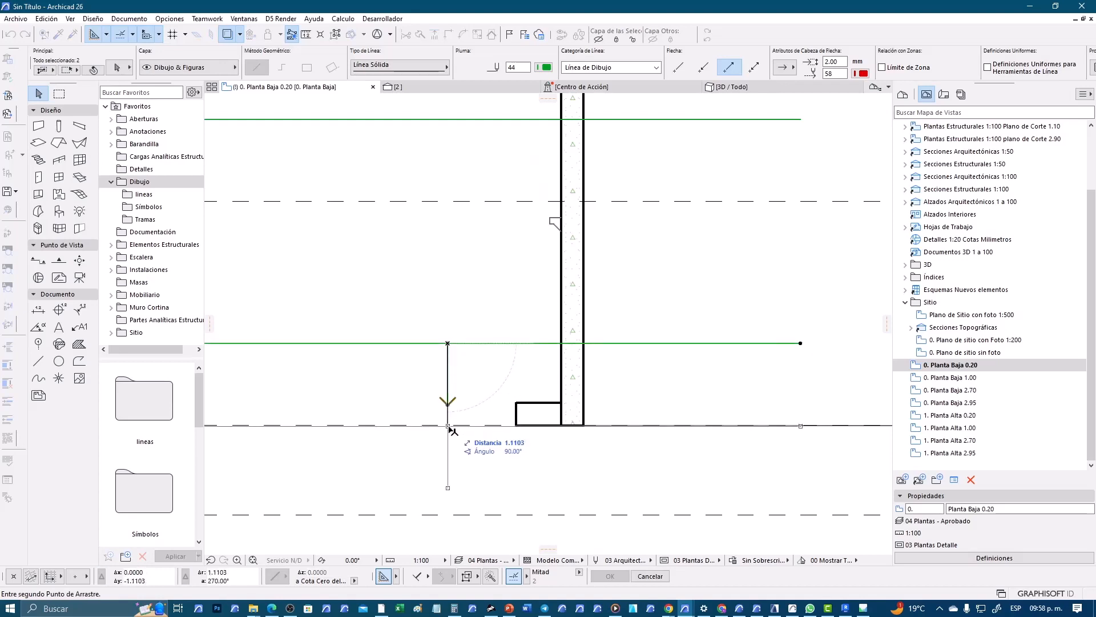
click(512, 426)
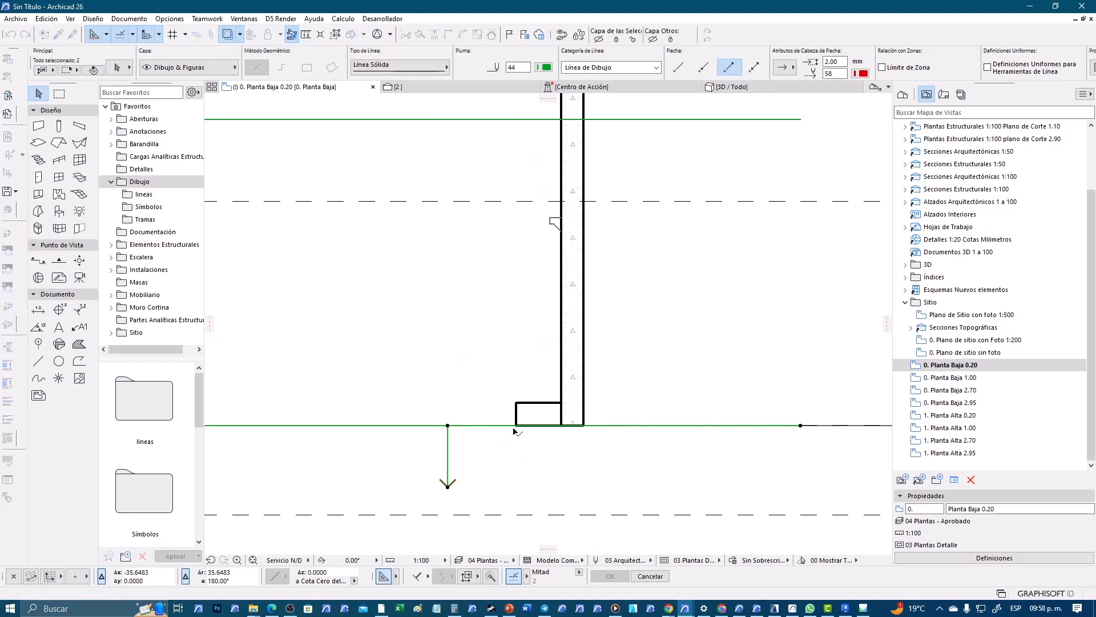
click(464, 472)
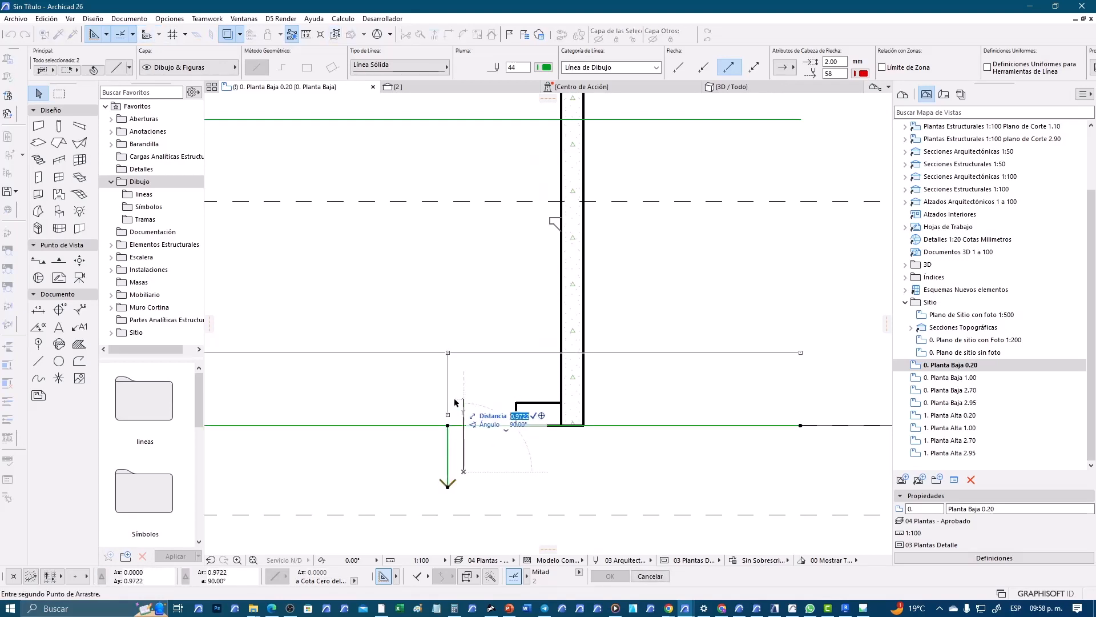
click(464, 457)
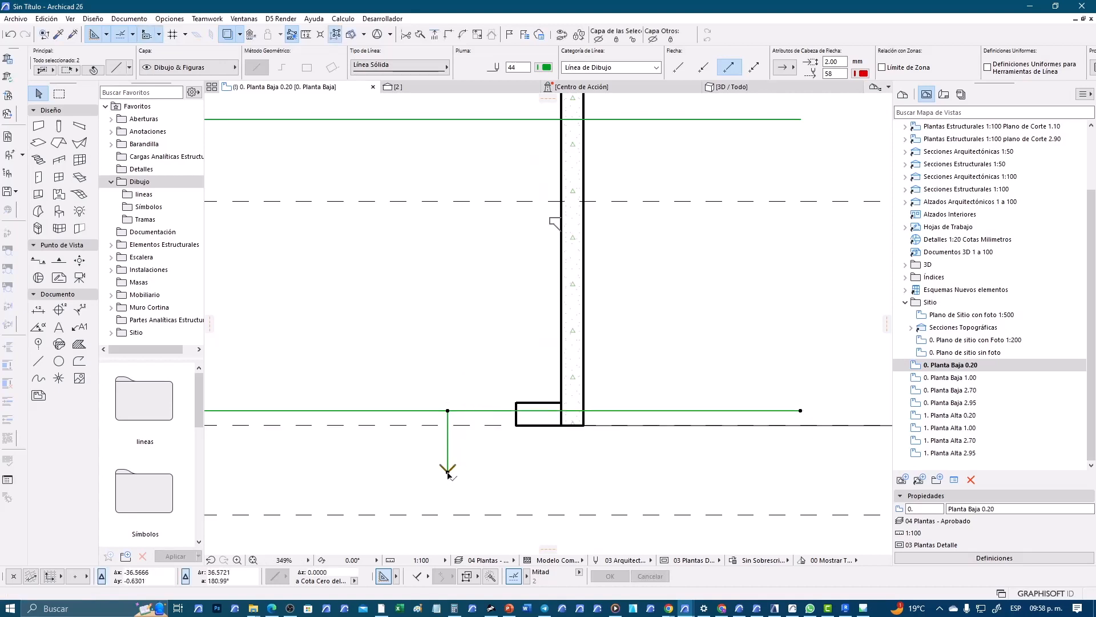
Step: Shorten the arrow below the lower cut line so that its tip ends on the Planta Baja level line
click(447, 471)
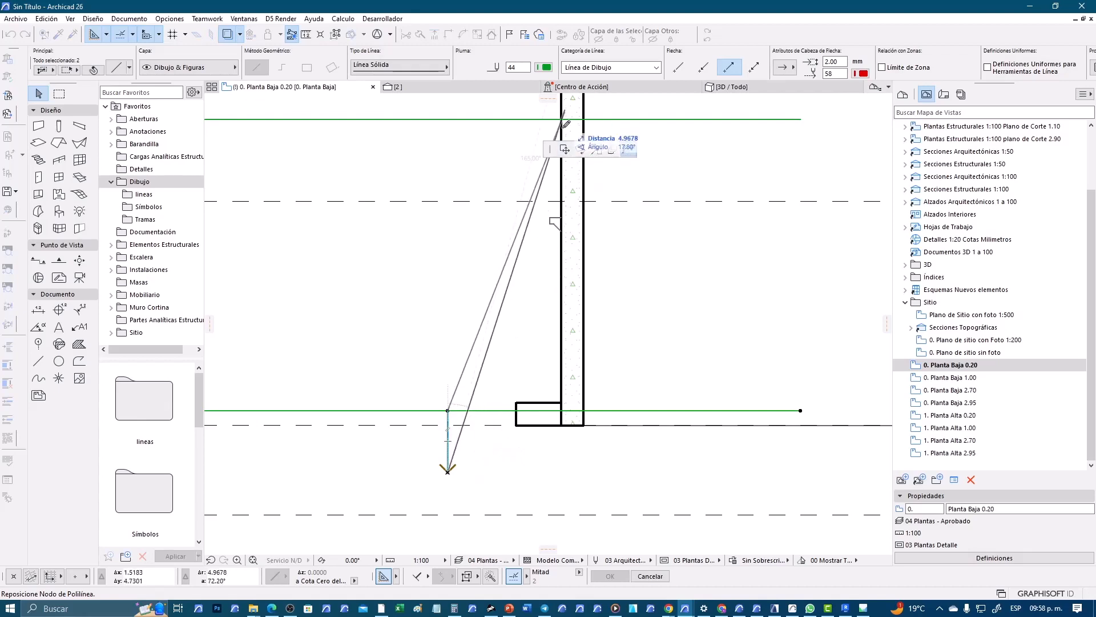
click(447, 425)
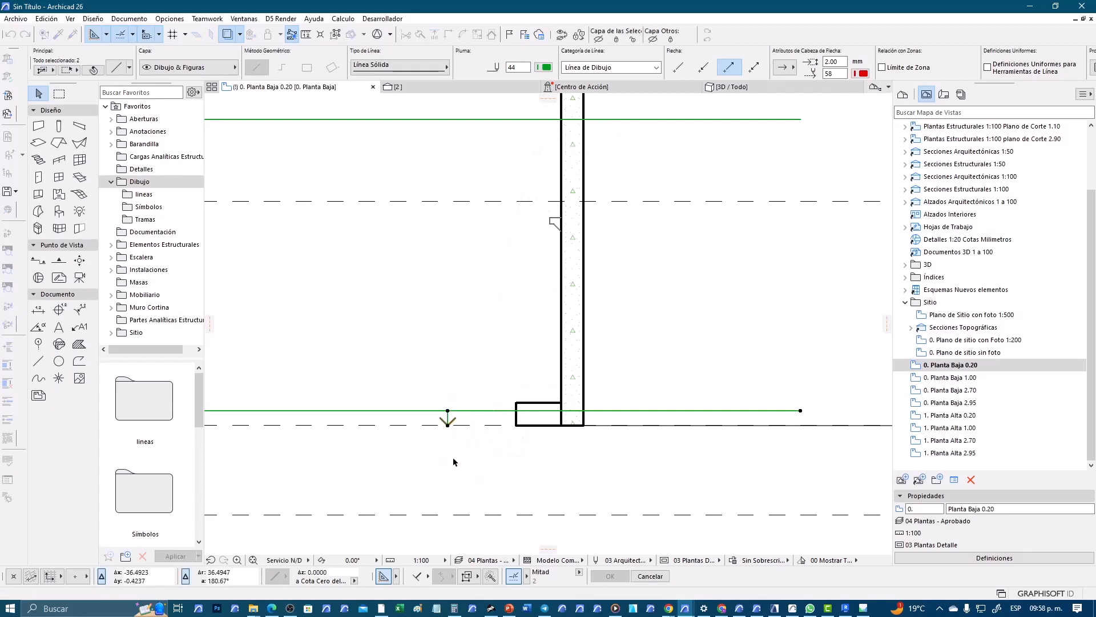
click(470, 452)
Step: Examine where the 0.20 cut line crosses the first wall's section, and compare it with the plan walls and their explanatory notes
scroll(460, 435, up, 3)
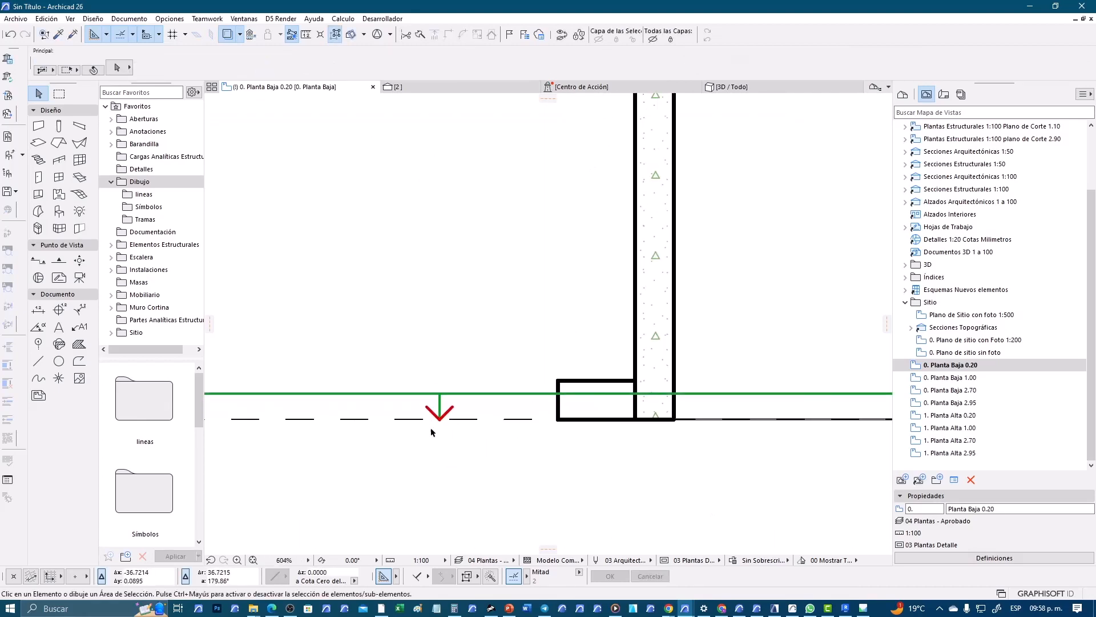
scroll(461, 445, up, 1)
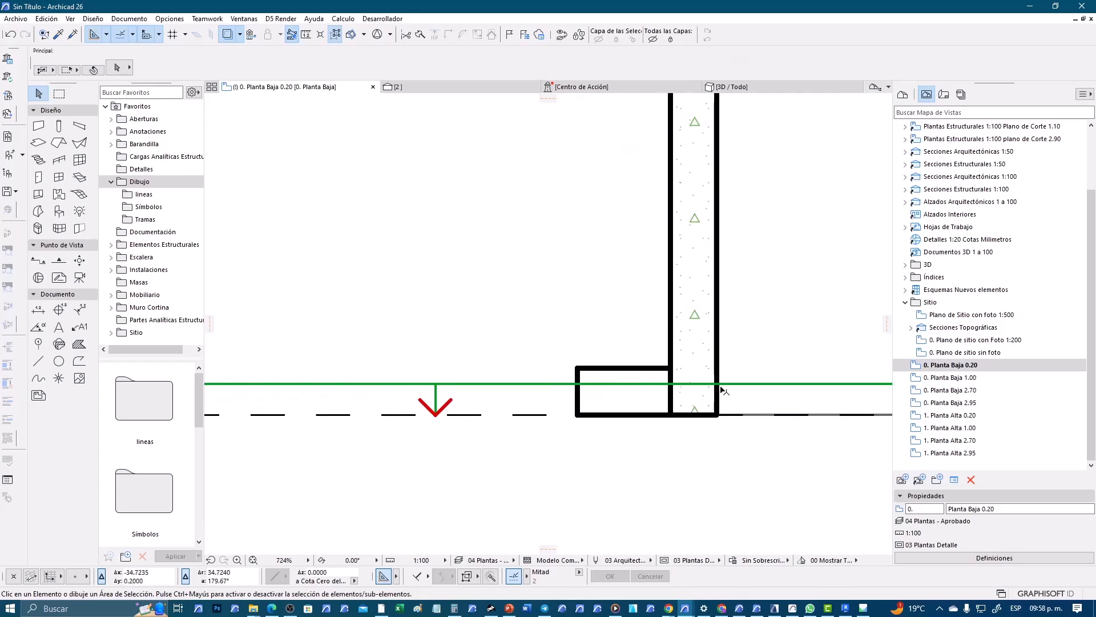
scroll(628, 400, down, 12)
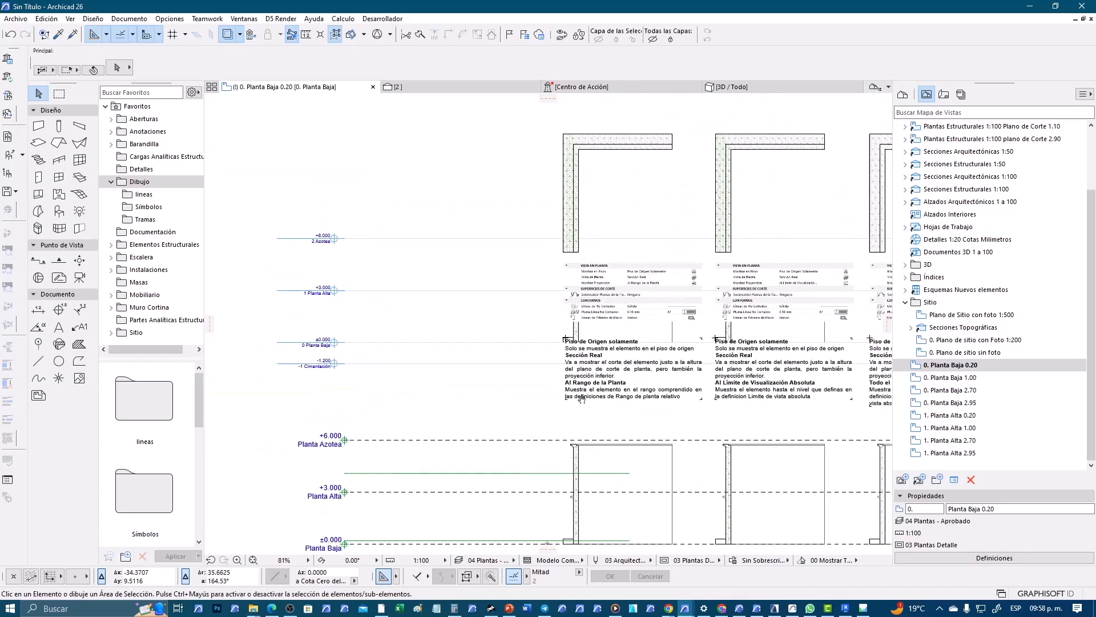
scroll(570, 233, up, 3)
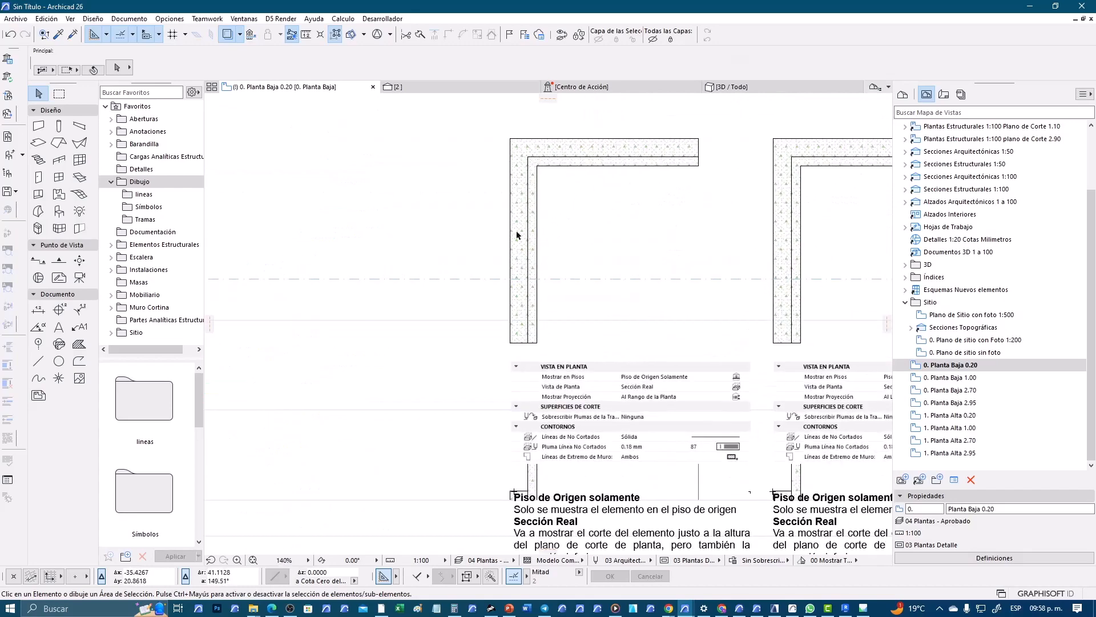
scroll(430, 325, down, 6)
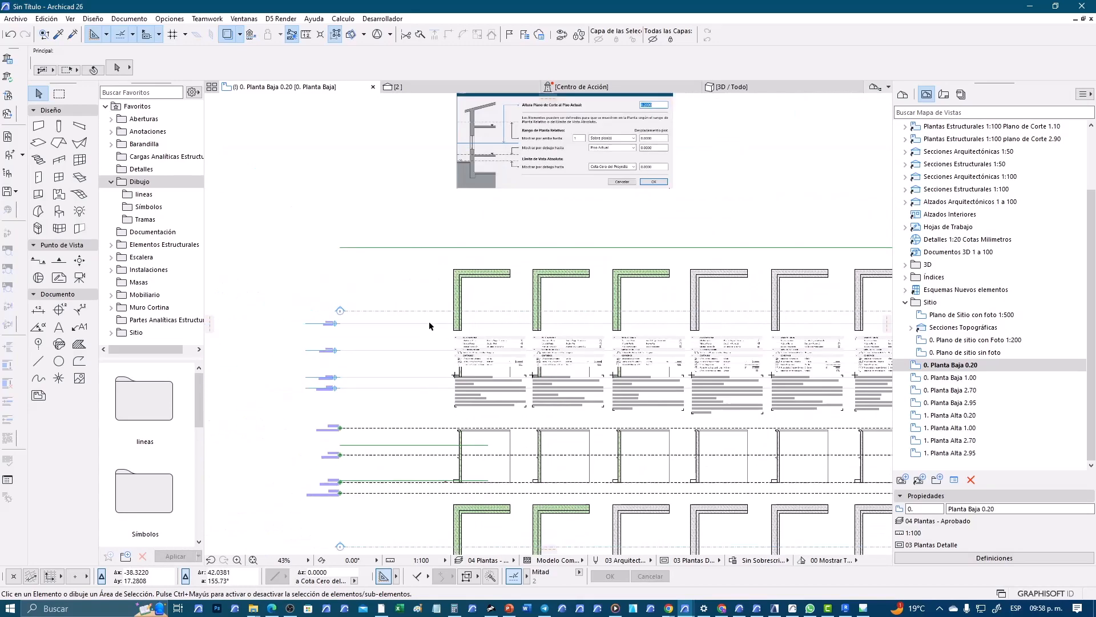
scroll(270, 301, down, 2)
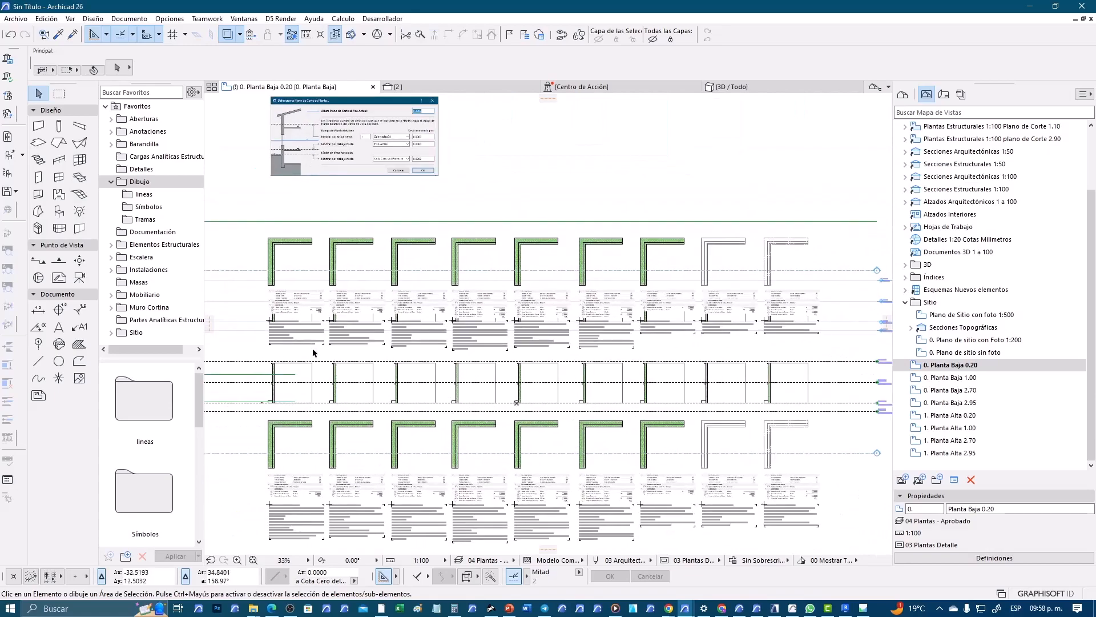
middle_drag(316, 329, 325, 281)
scroll(505, 269, down, 1)
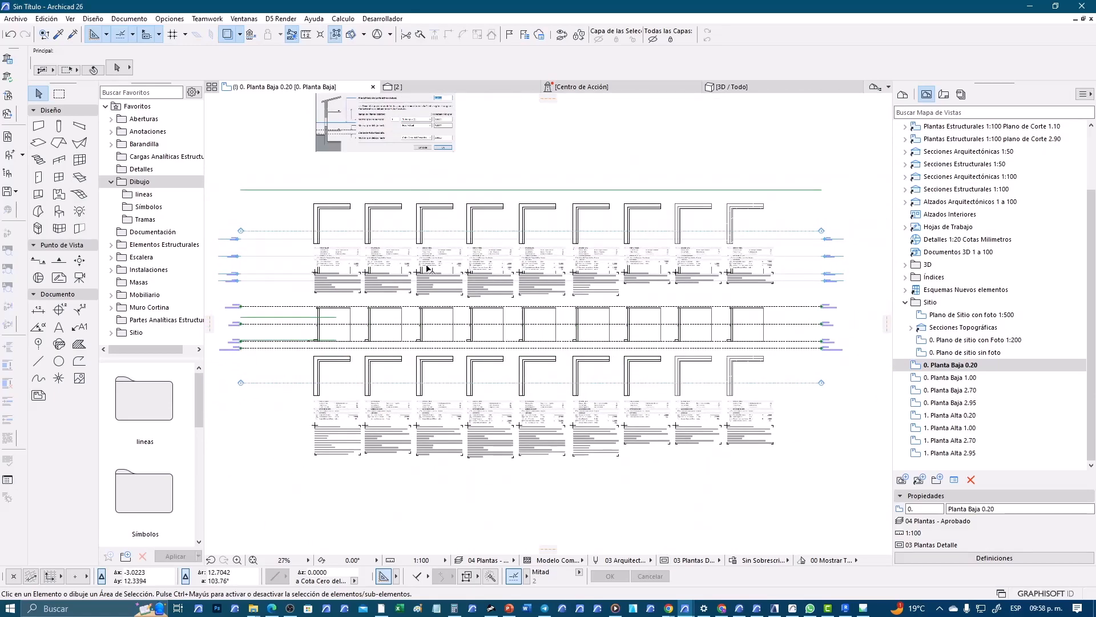
scroll(309, 276, up, 2)
scroll(309, 277, up, 6)
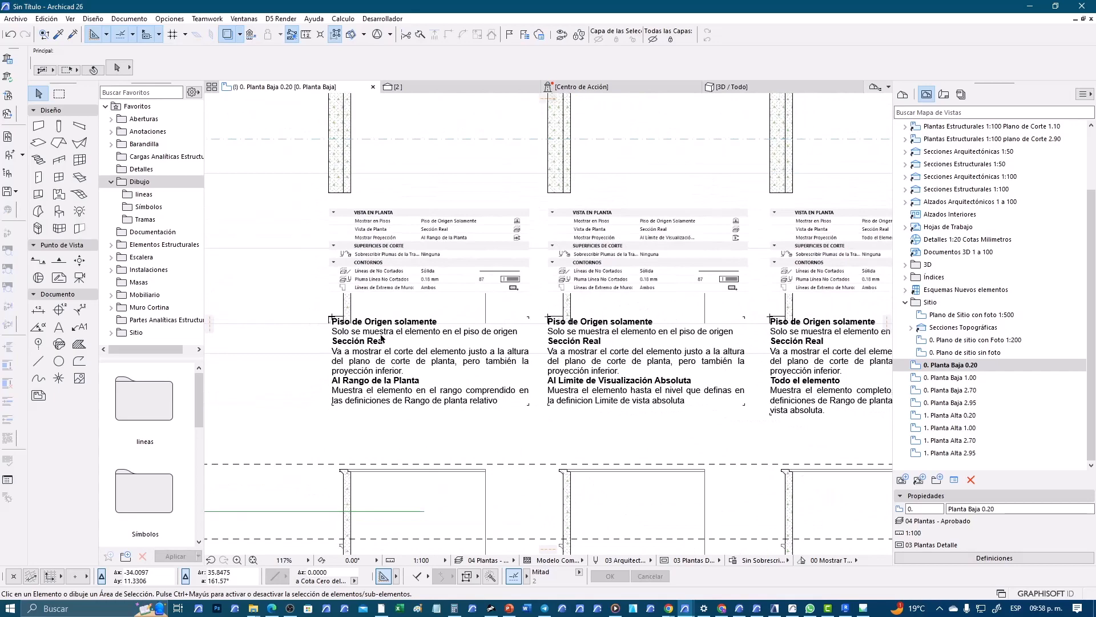
scroll(381, 339, down, 3)
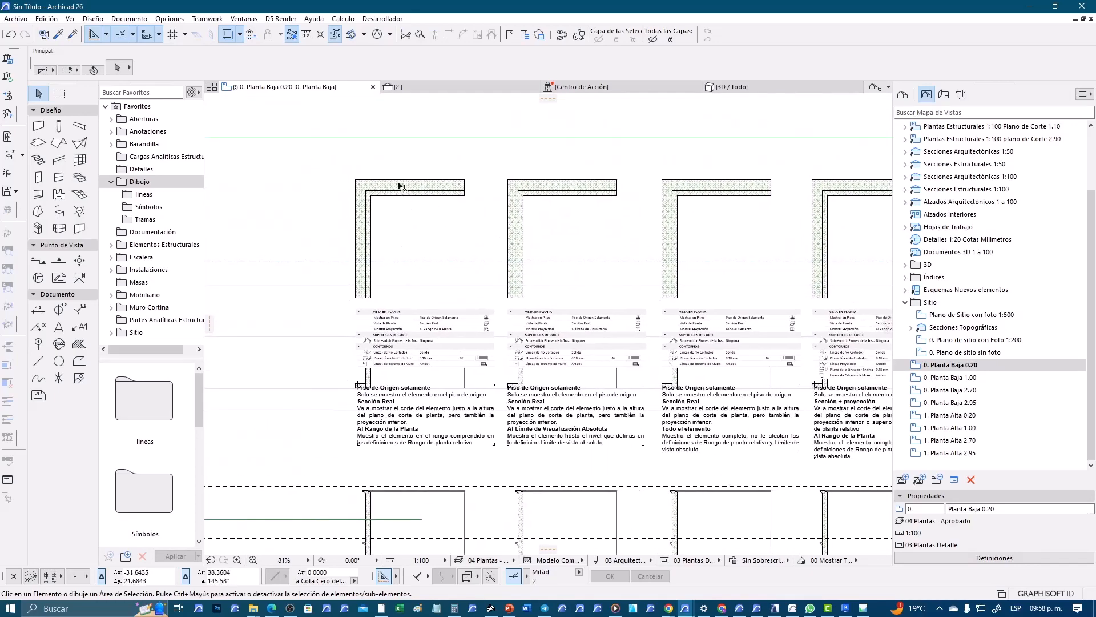
scroll(413, 210, up, 3)
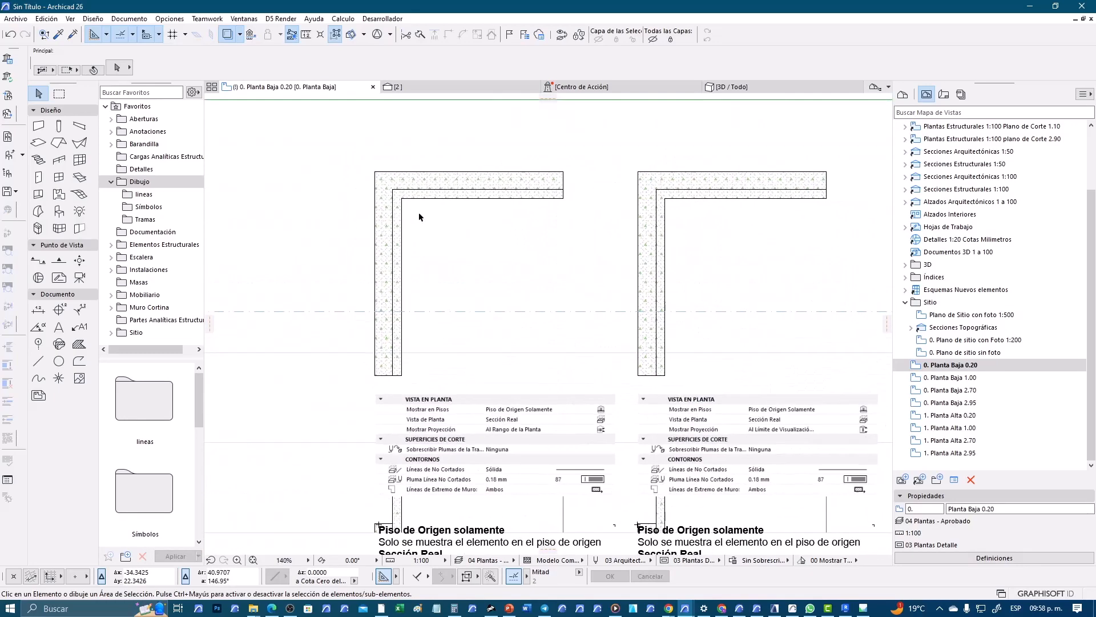
Step: Select the first L-shaped wall in plan and review its Vista de Planta display options, keeping Sección Real
drag(441, 227, 353, 158)
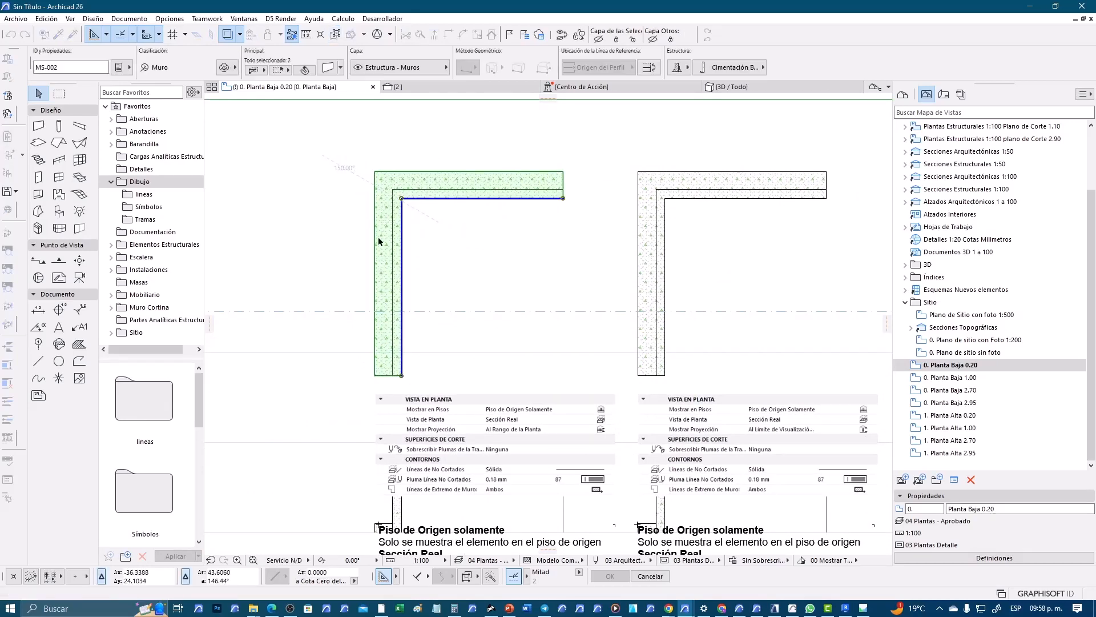
mouse_move(460, 287)
middle_down()
mouse_move(460, 242)
mouse_move(433, 213)
middle_up()
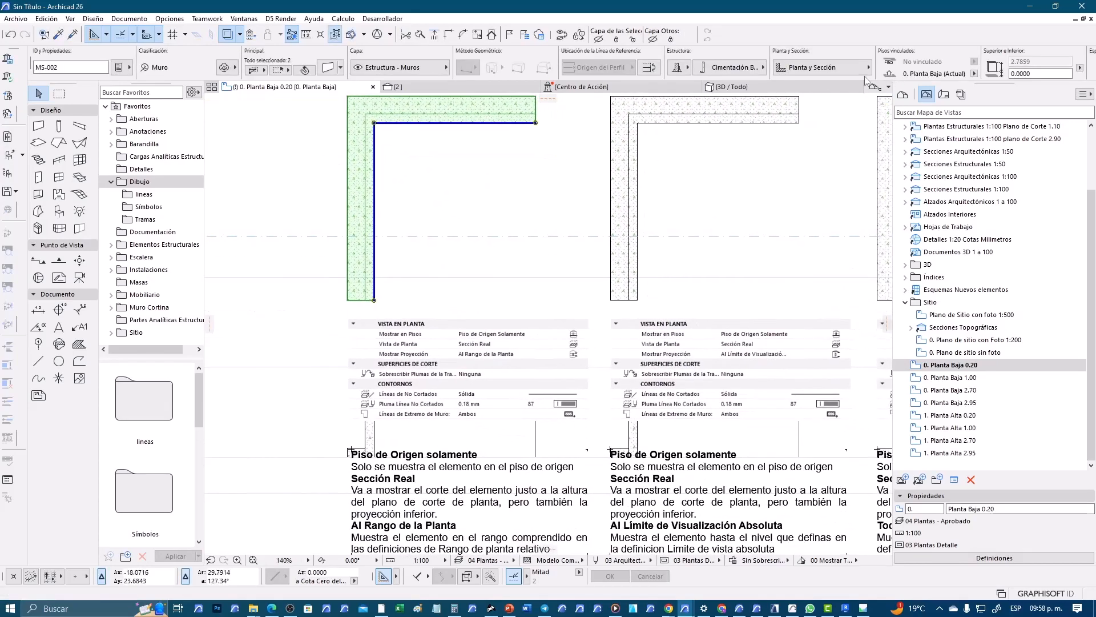
click(846, 71)
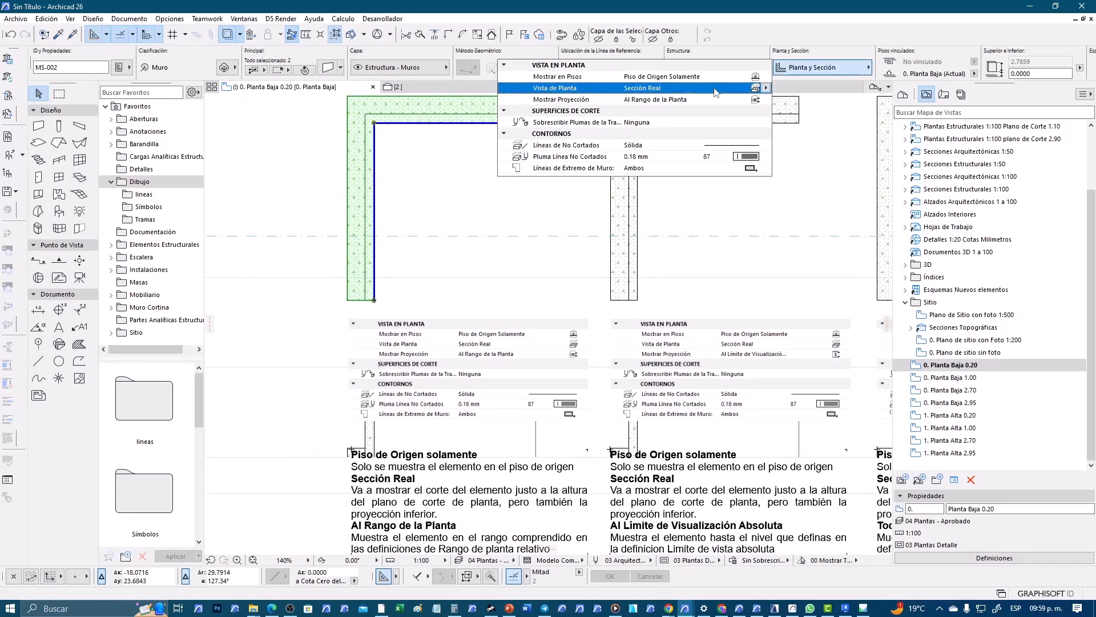
click(765, 89)
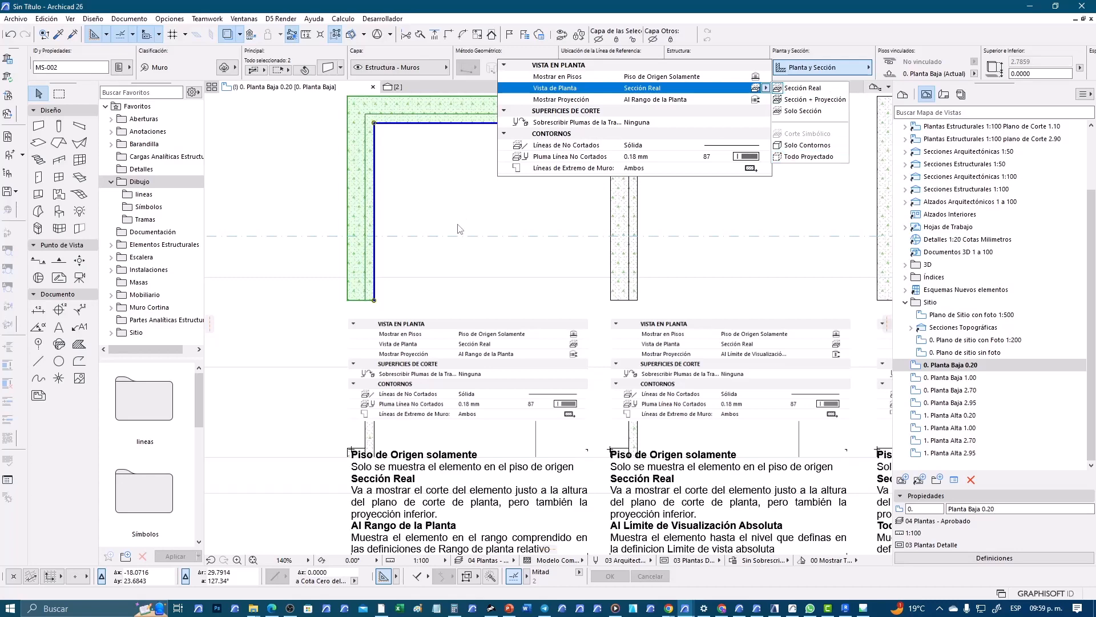
click(802, 89)
Step: Compare the first wall's plan outline with its notes on Piso de Origen, Sección Real and Al Rango de la Planta
scroll(487, 410, down, 2)
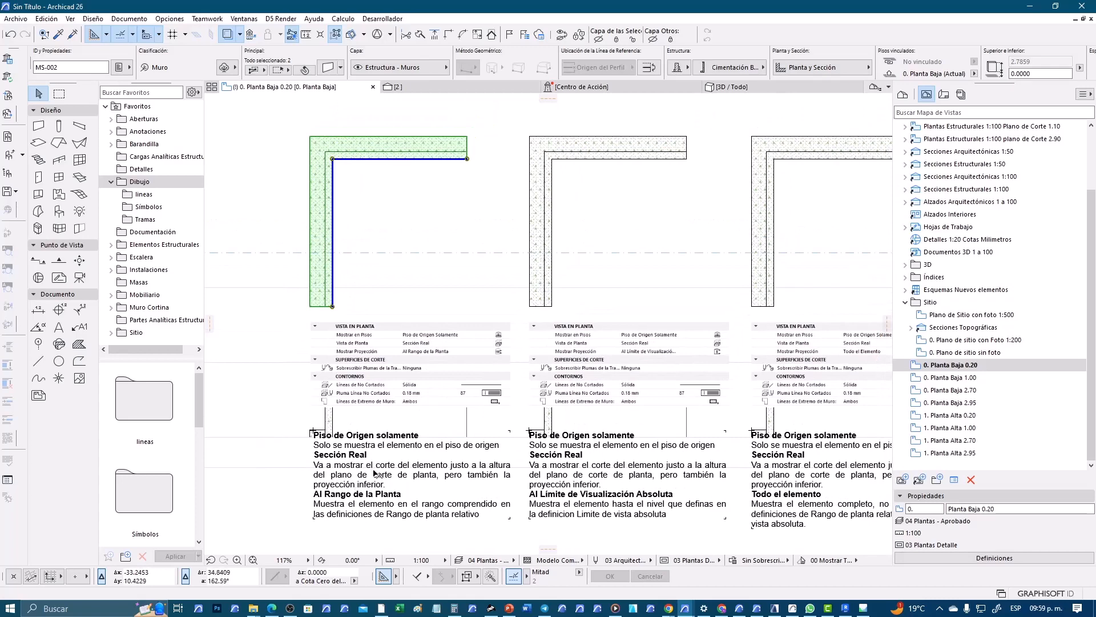
scroll(377, 473, up, 2)
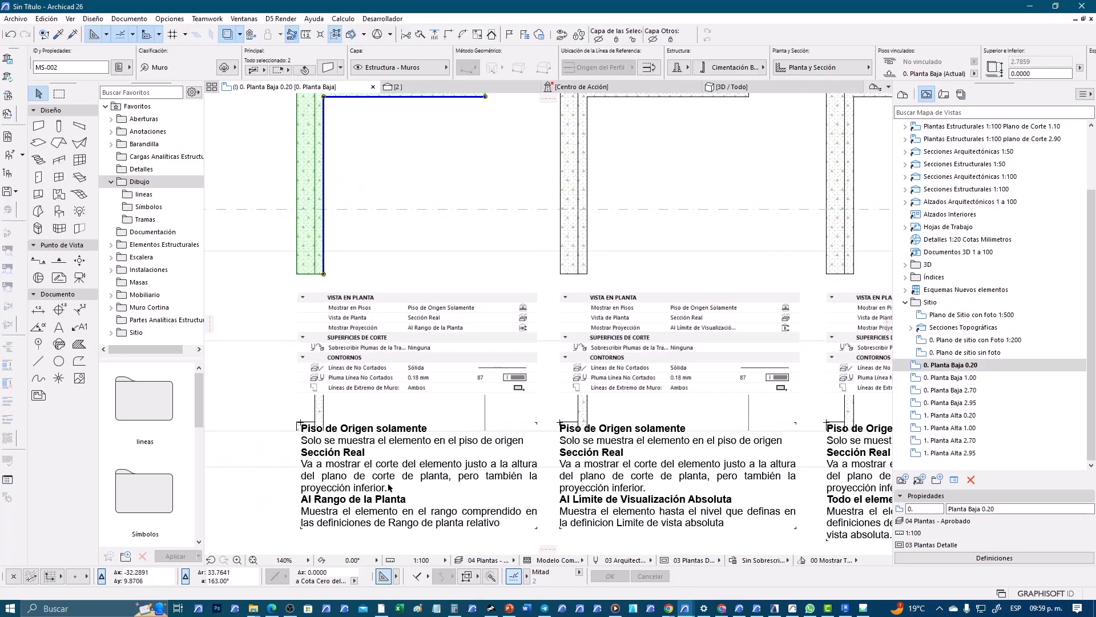
scroll(388, 487, down, 2)
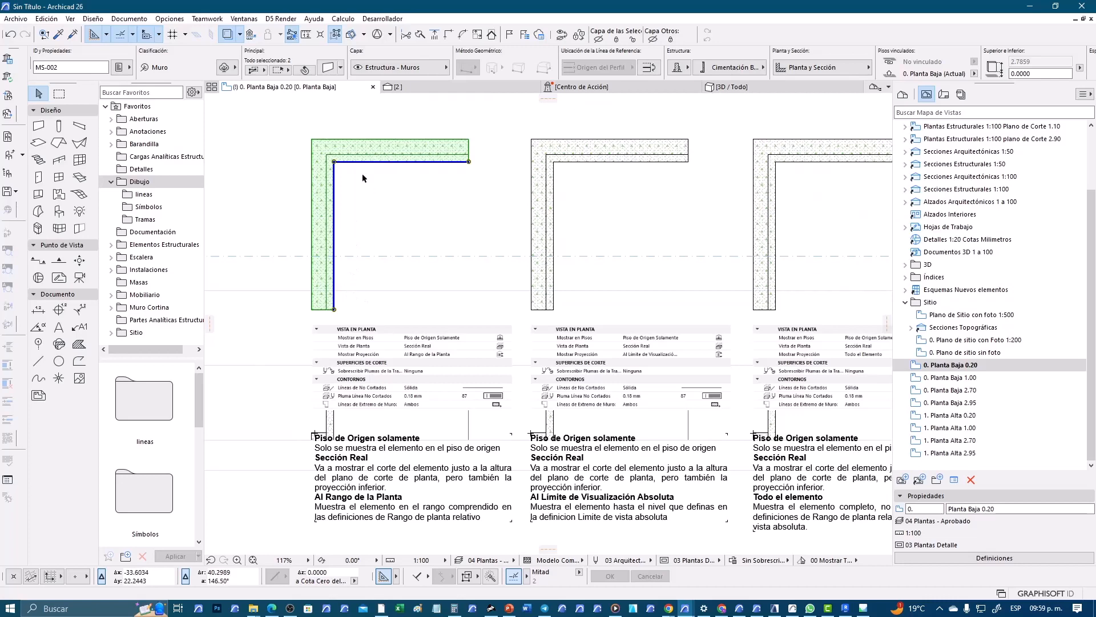
scroll(362, 173, up, 2)
middle_drag(344, 192, 350, 205)
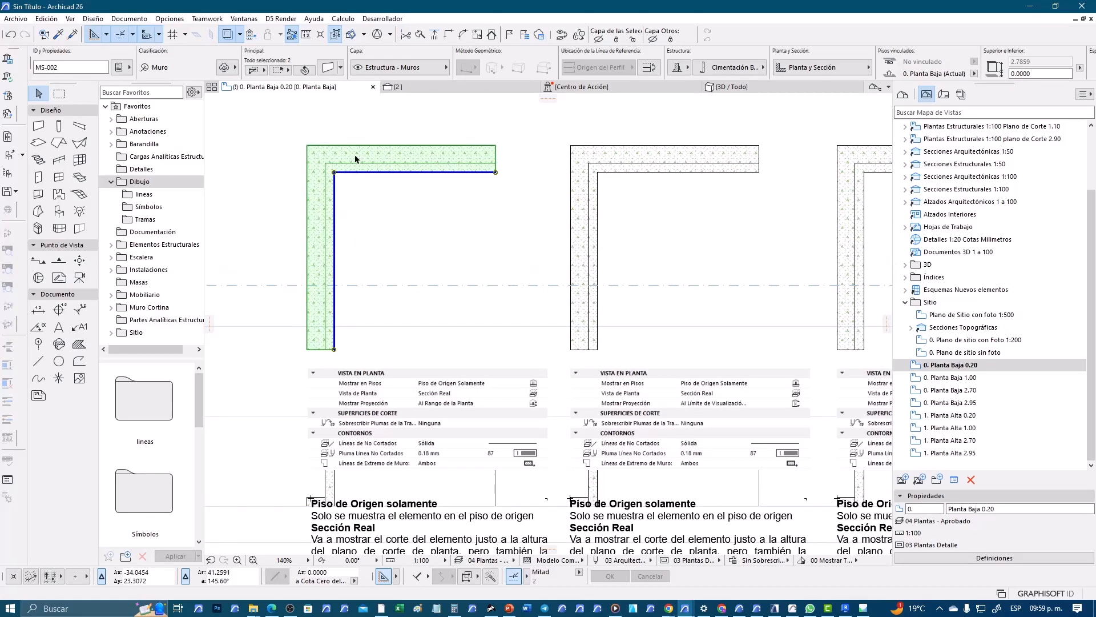
scroll(332, 143, up, 2)
middle_drag(332, 138, 338, 155)
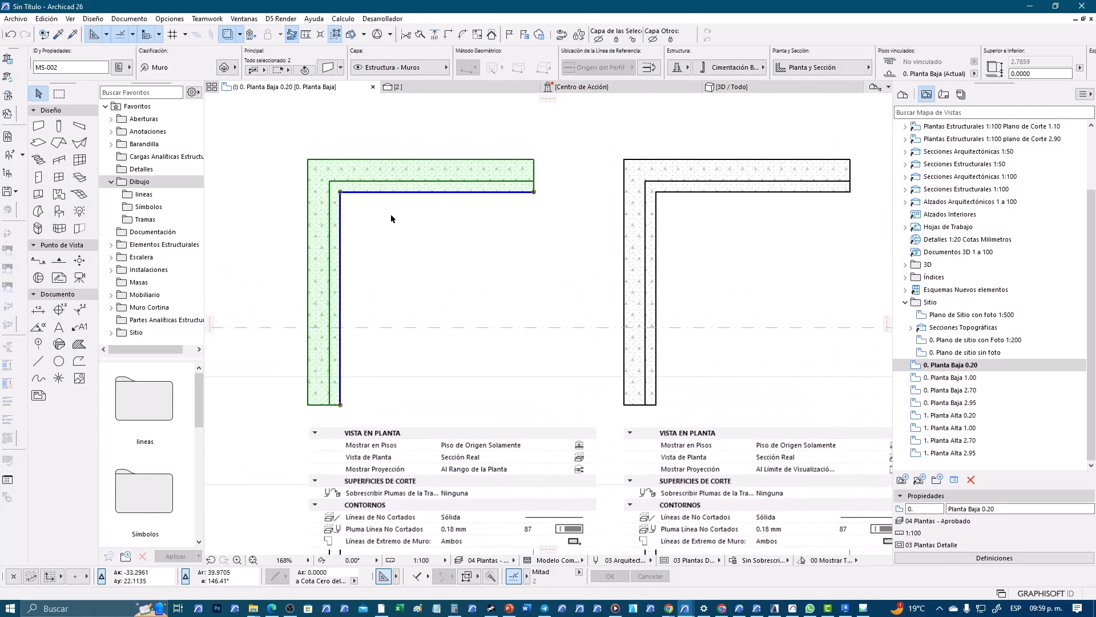
scroll(353, 280, down, 3)
middle_drag(384, 322, 376, 253)
scroll(390, 347, up, 3)
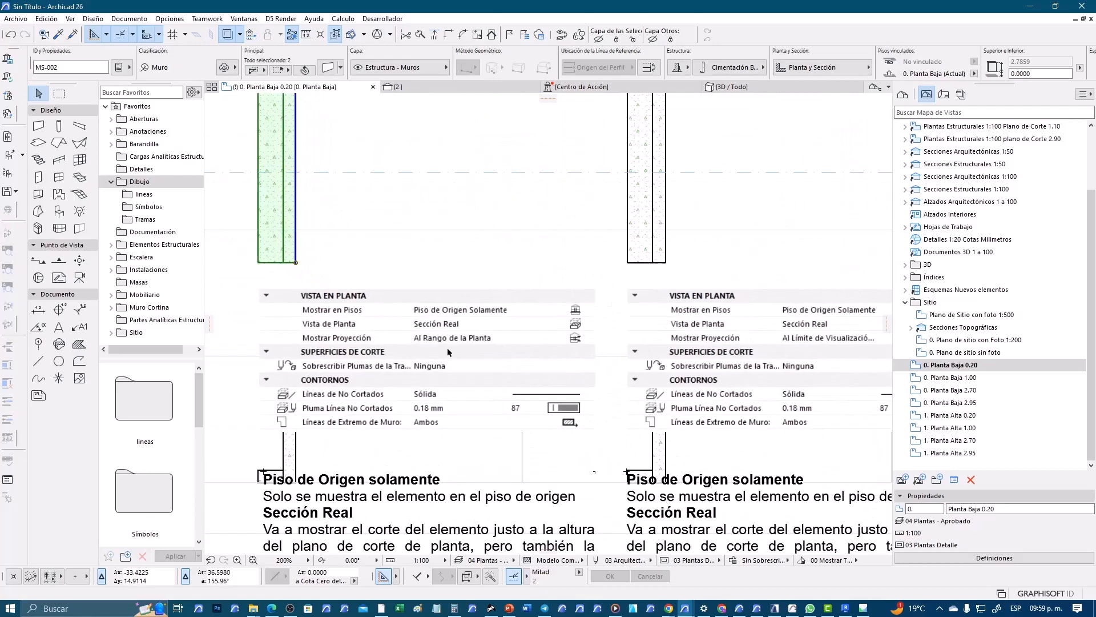
Step: Review the Mostrar Proyección options available for the selected L-shaped wall without changing the setting
scroll(468, 330, up, 1)
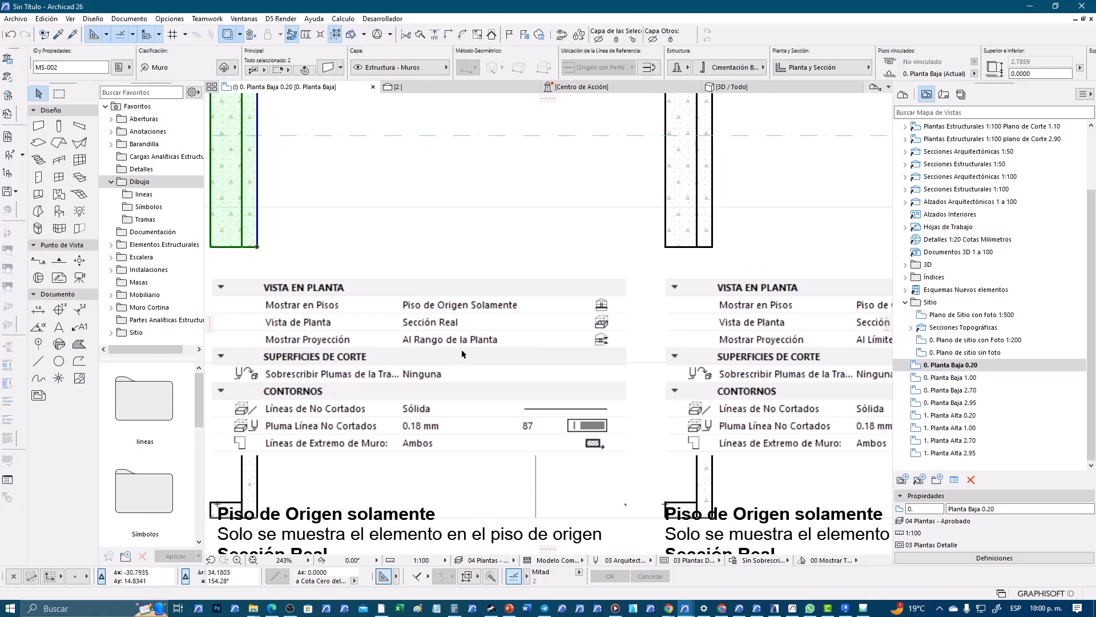
scroll(461, 350, down, 2)
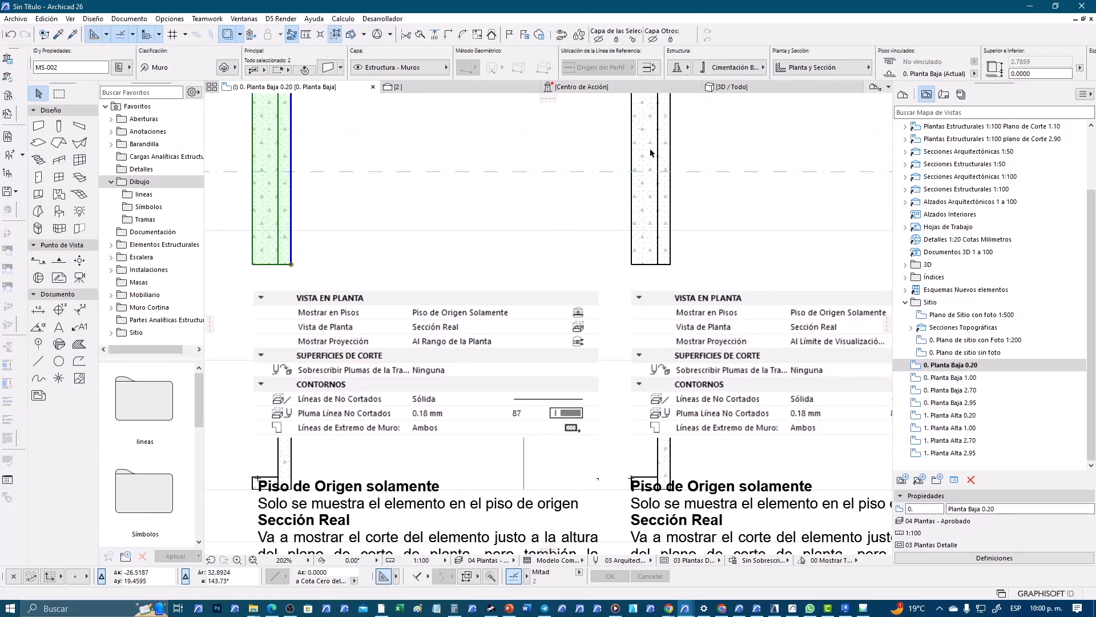
mouse_move(845, 70)
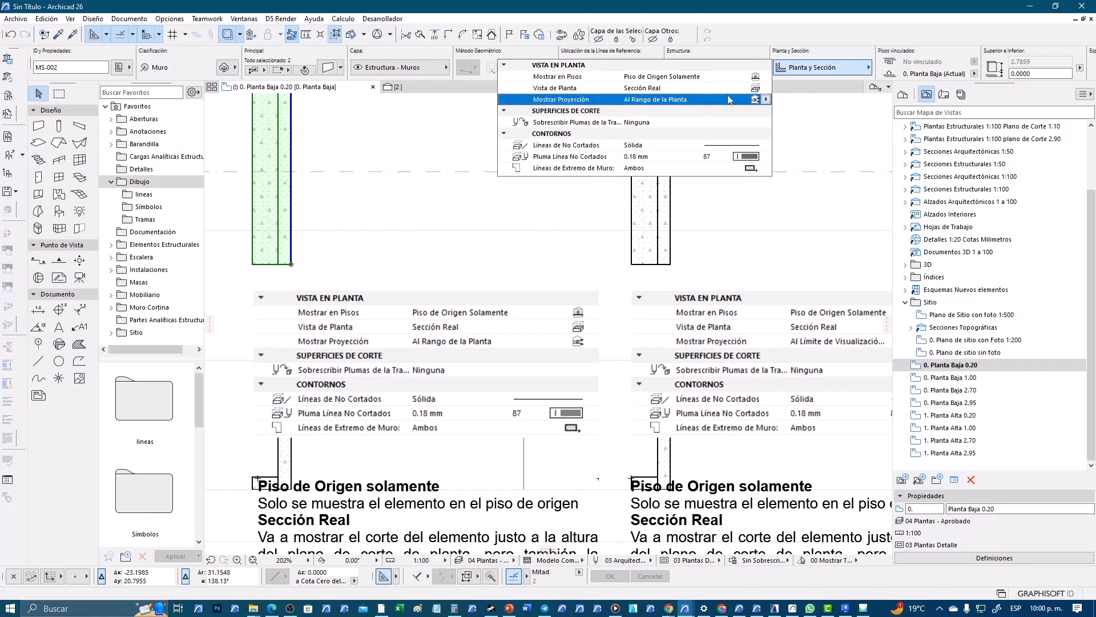
click(766, 99)
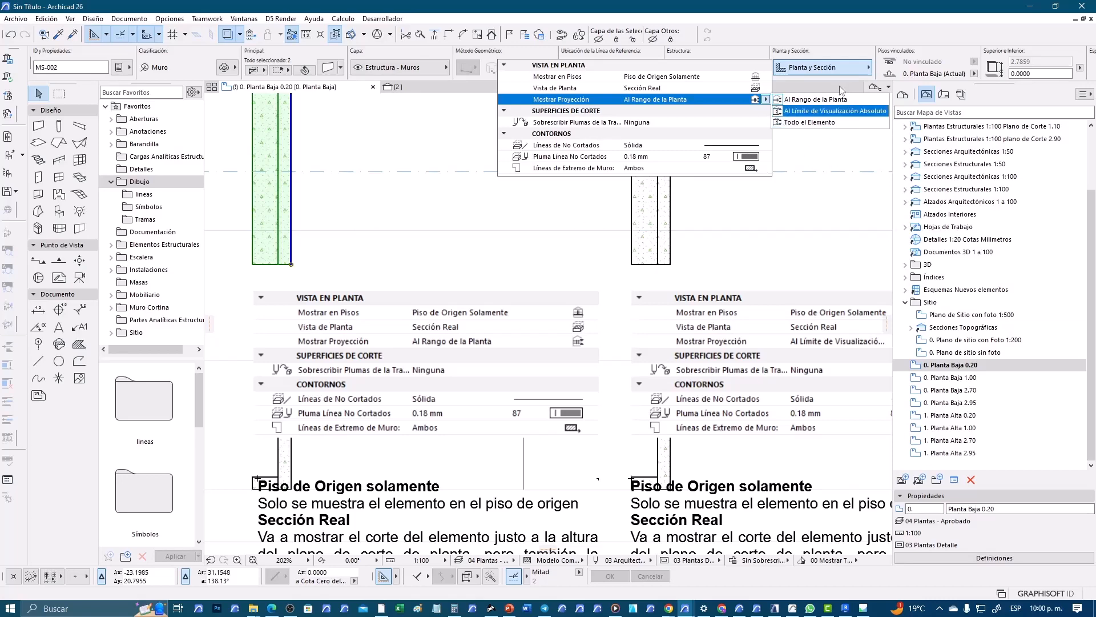
click(480, 216)
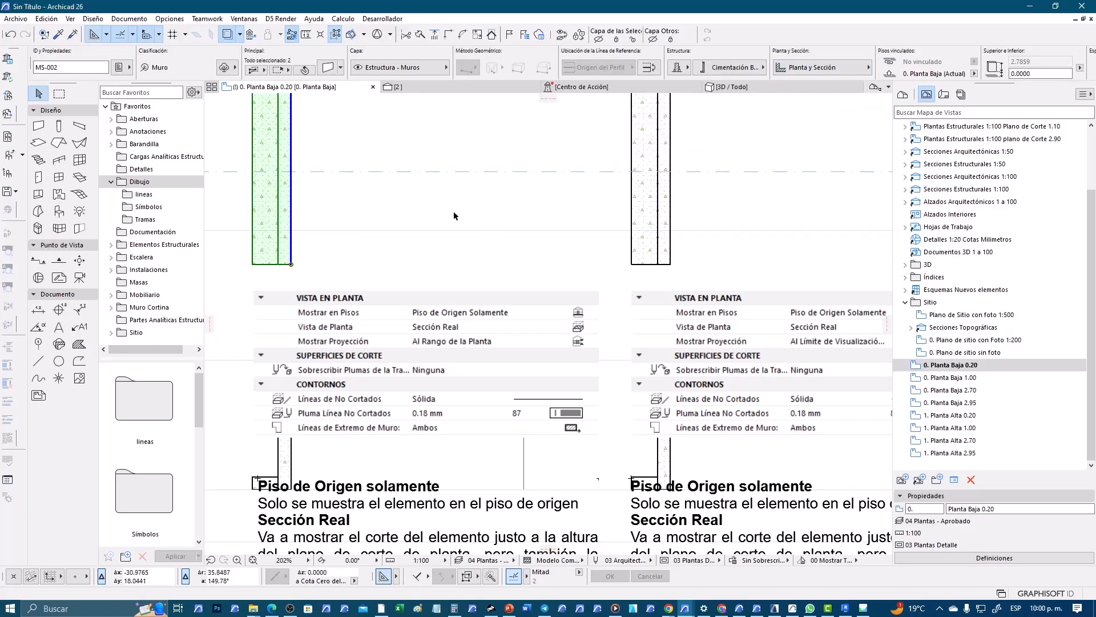
Step: Review the cut height, relative floor plan range and absolute display limit in the Plano de Corte de Planta settings
click(129, 19)
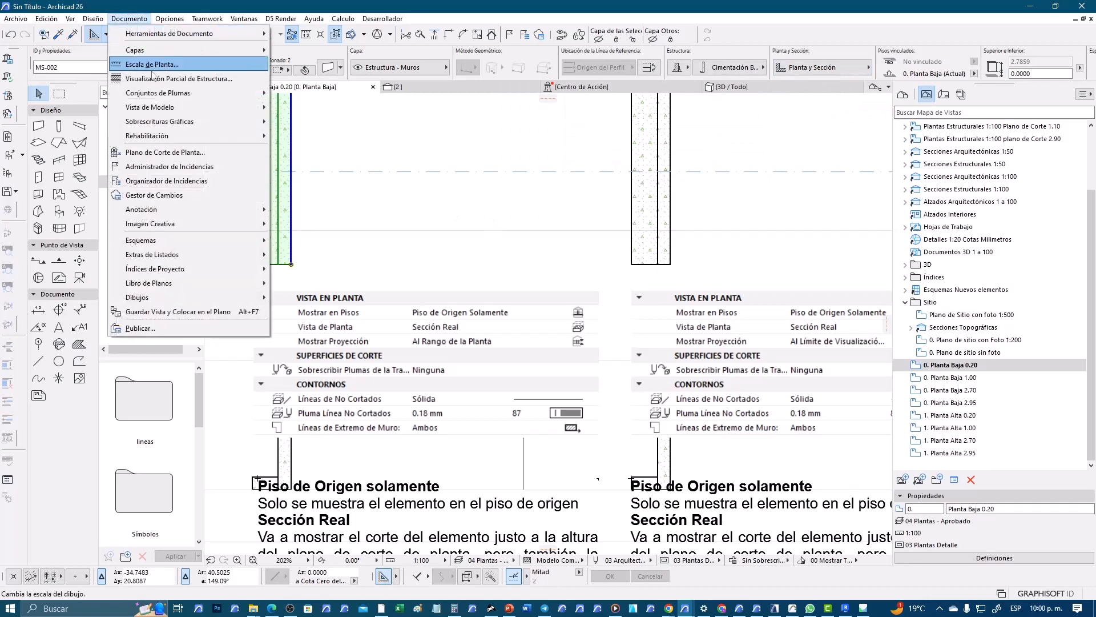
mouse_move(193, 224)
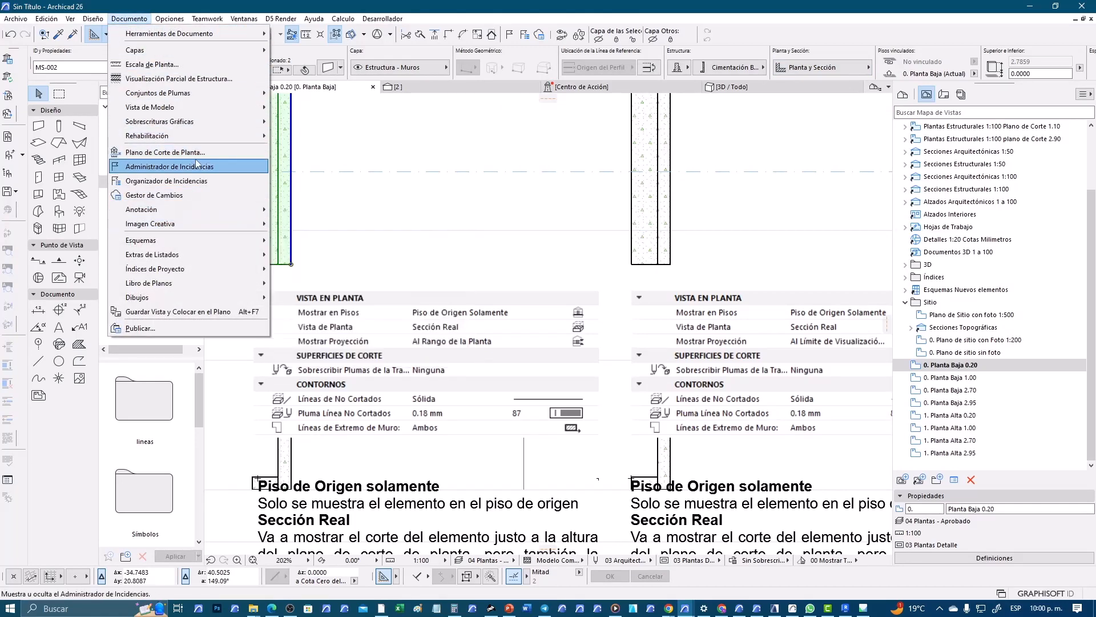
click(171, 152)
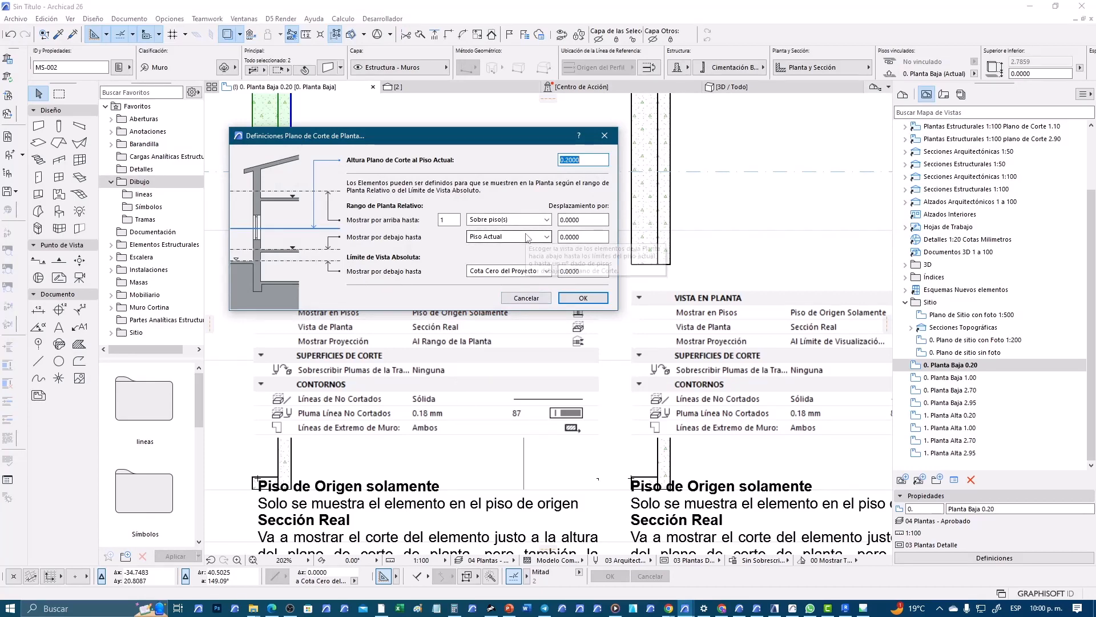
click(587, 160)
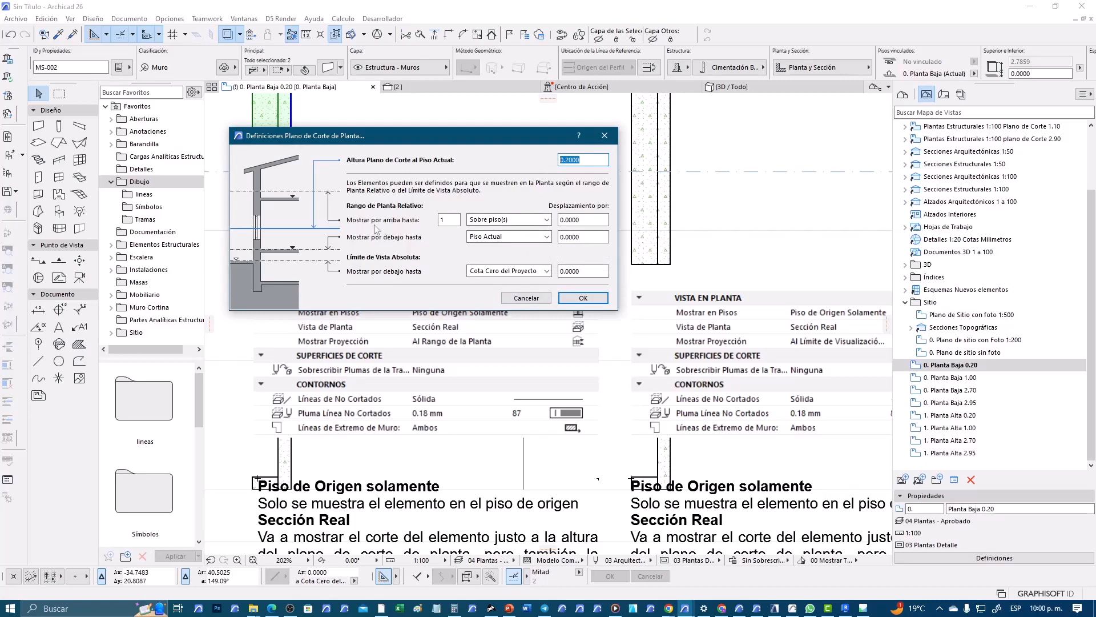
key(Tab)
key(Tab)
key(Tab)
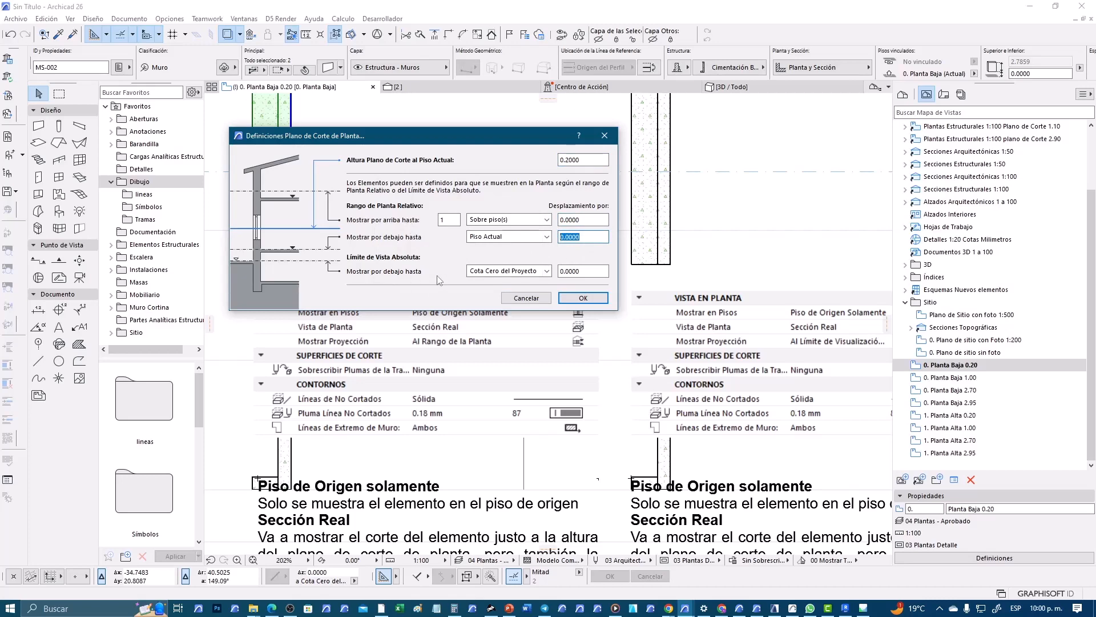
key(Tab)
key(Tab)
click(571, 300)
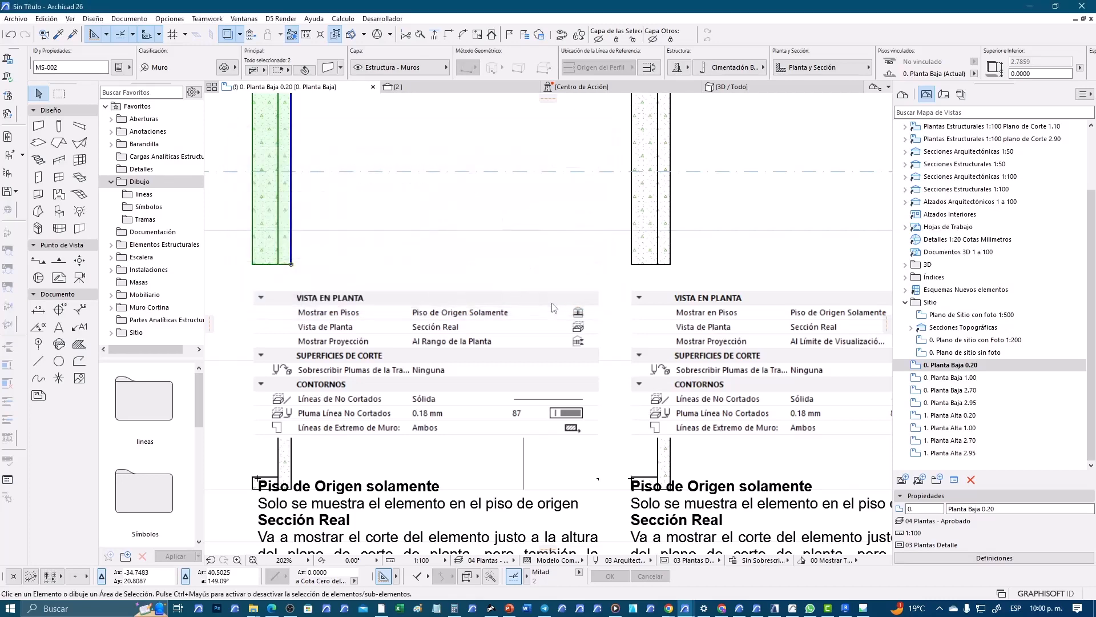
Step: Examine the first wall's section against the story levels and compare it with the selected wall's plan display
scroll(552, 308, down, 6)
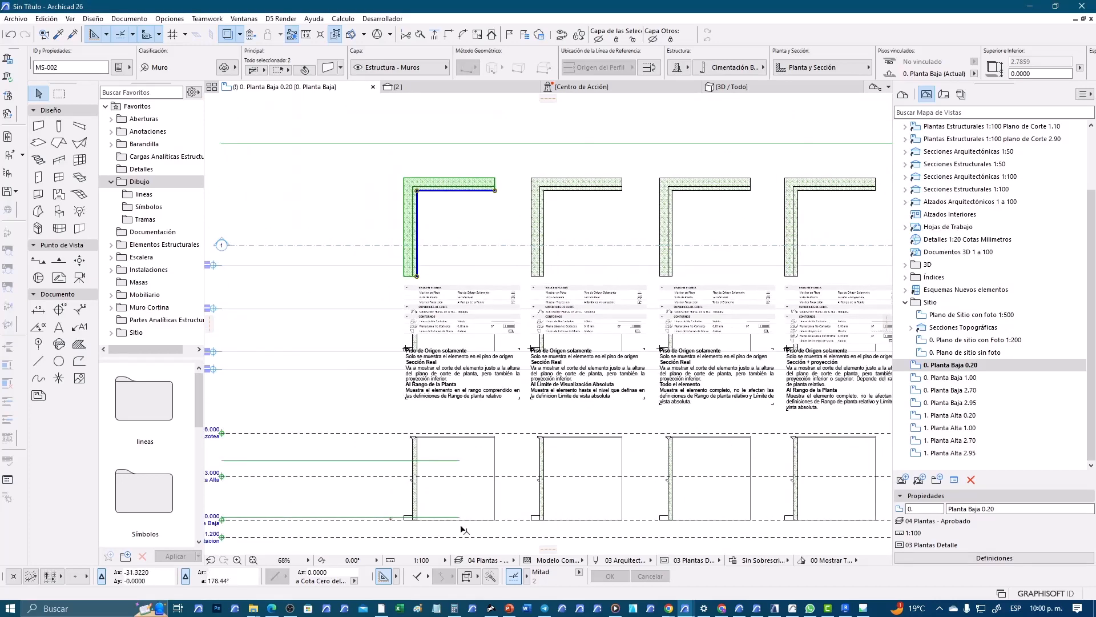
scroll(412, 523, up, 8)
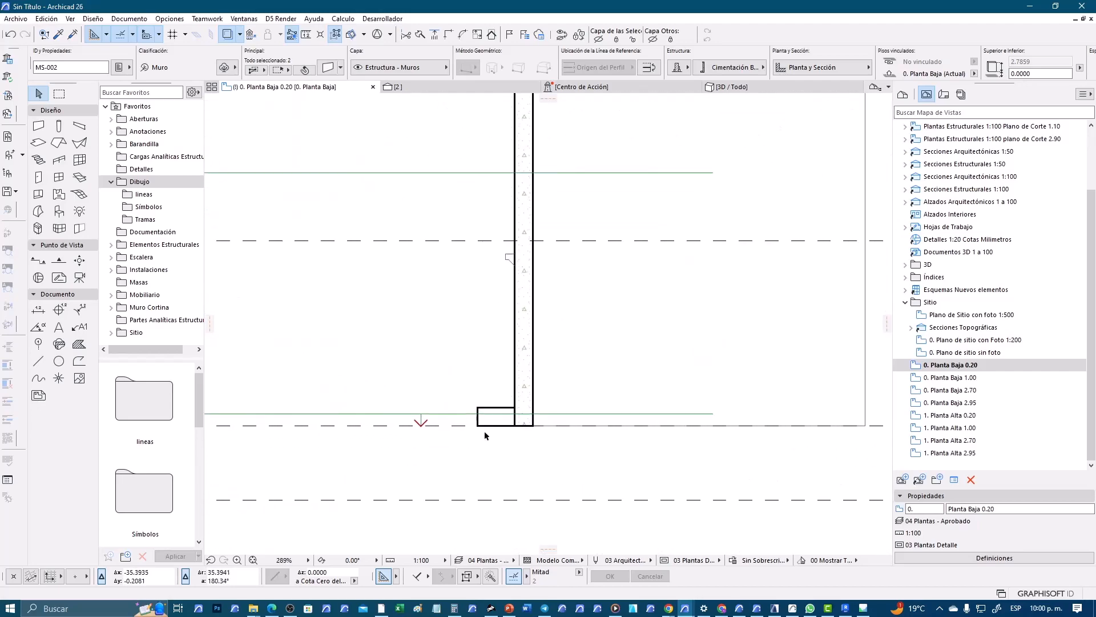
scroll(484, 436, down, 4)
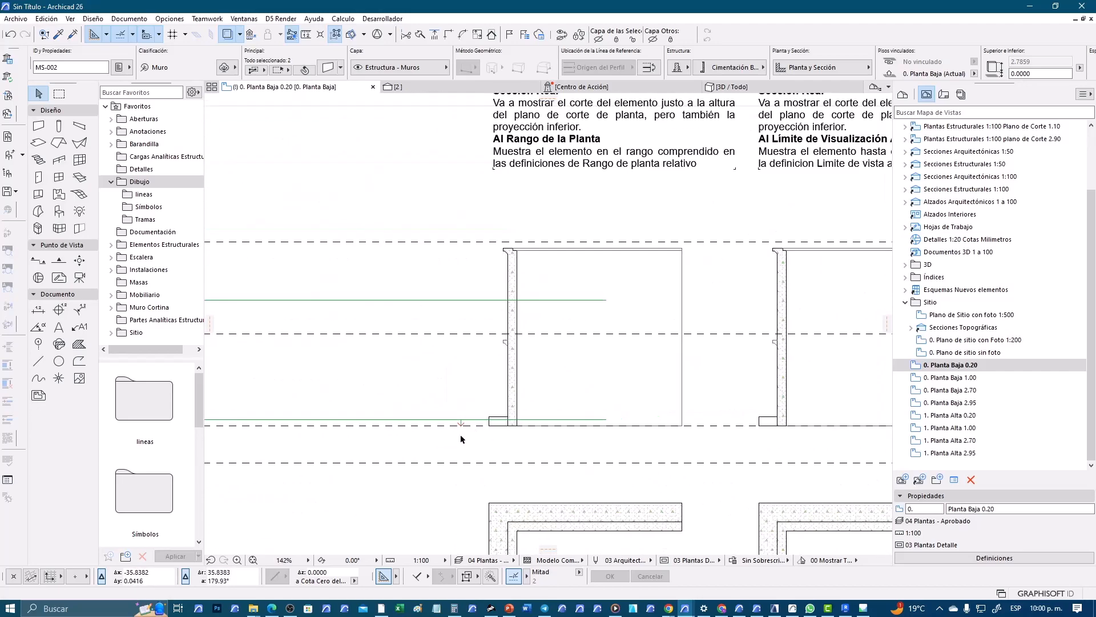
middle_drag(430, 440, 611, 432)
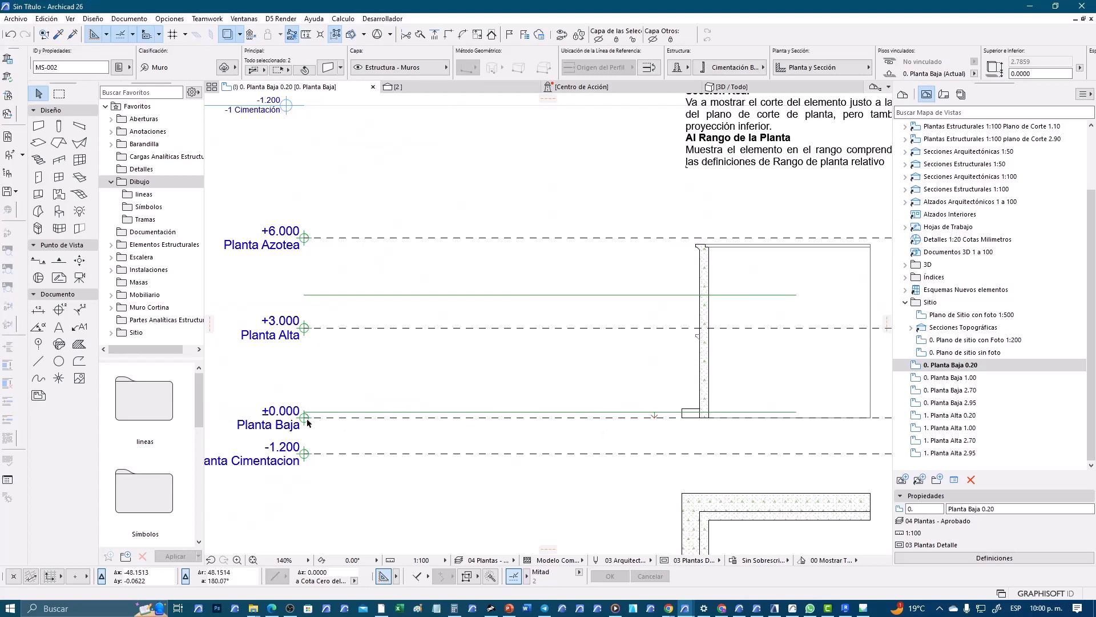
scroll(308, 422, up, 1)
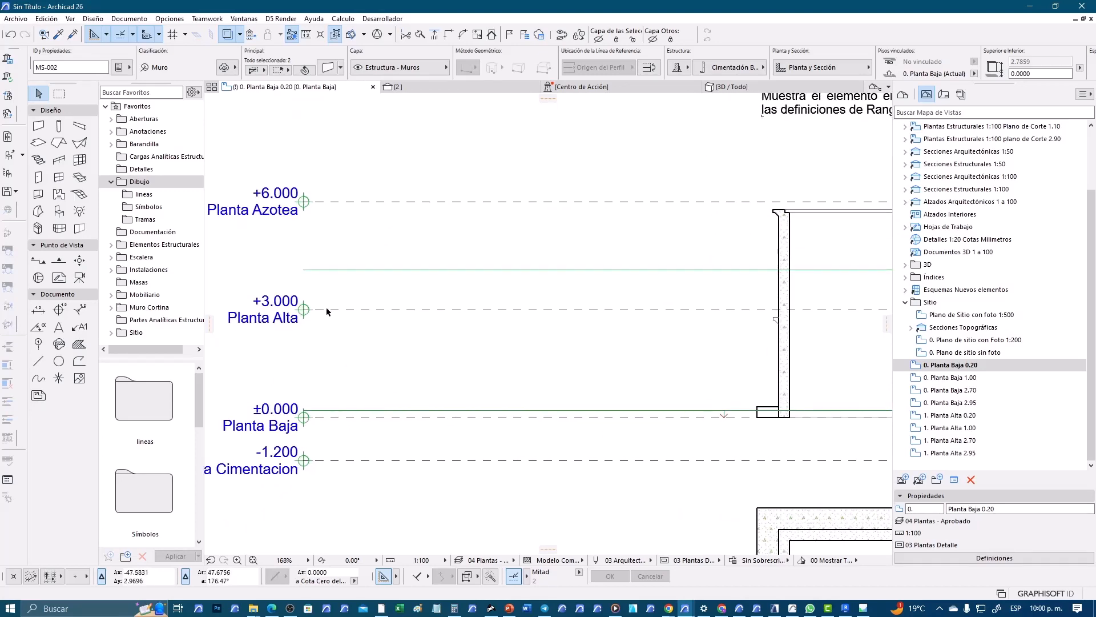
middle_drag(669, 377, 410, 352)
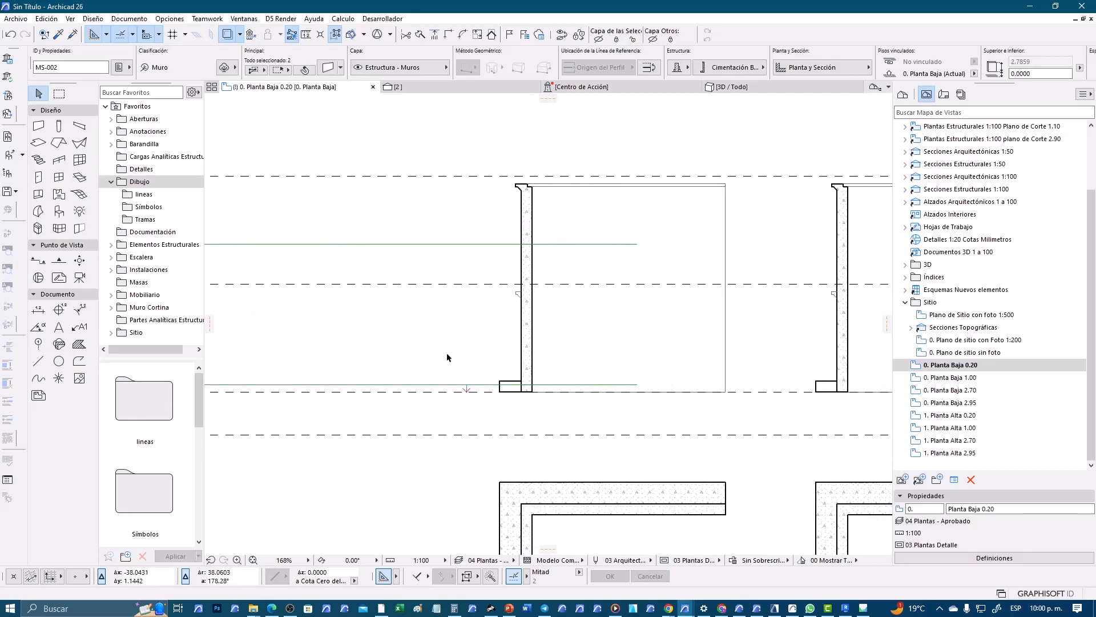
scroll(459, 354, down, 3)
middle_drag(538, 290, 433, 474)
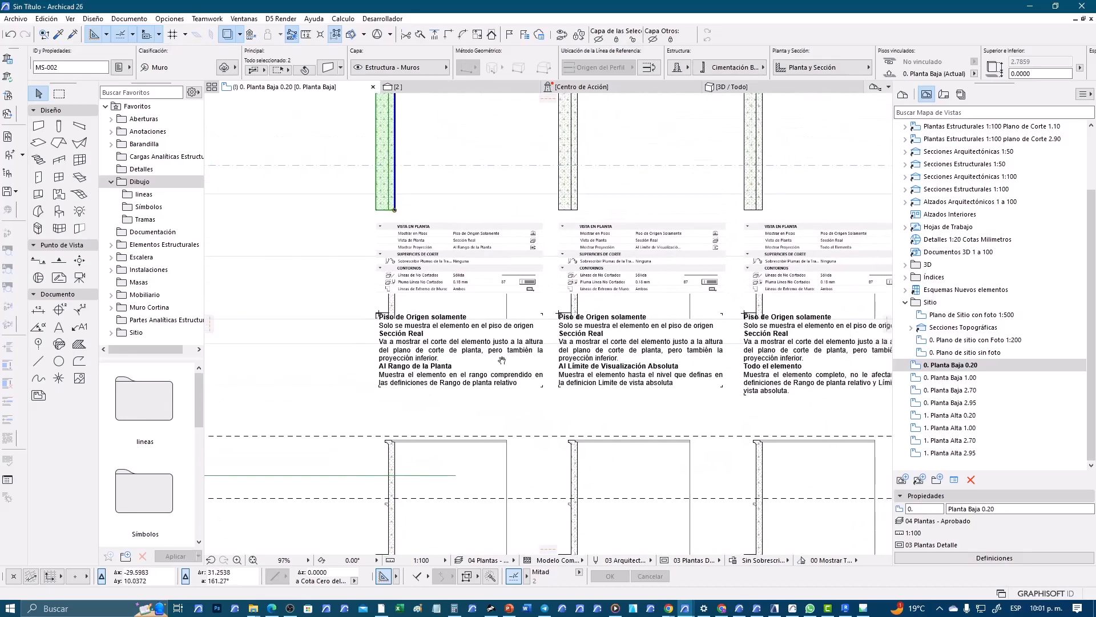
middle_drag(472, 275, 438, 351)
scroll(372, 277, up, 2)
right_click(366, 246)
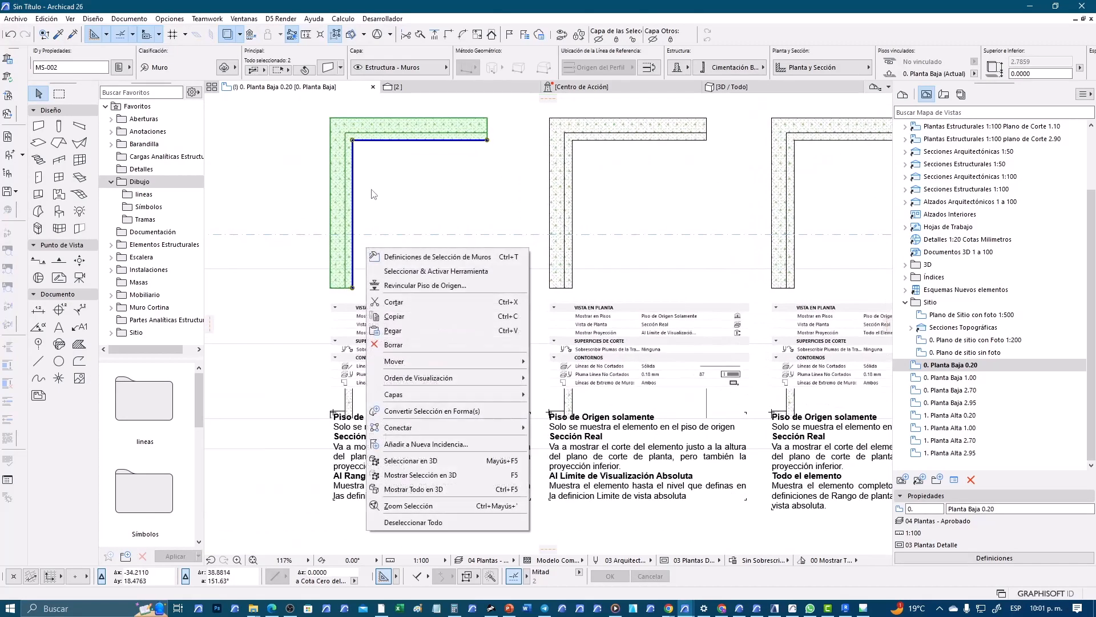
click(372, 190)
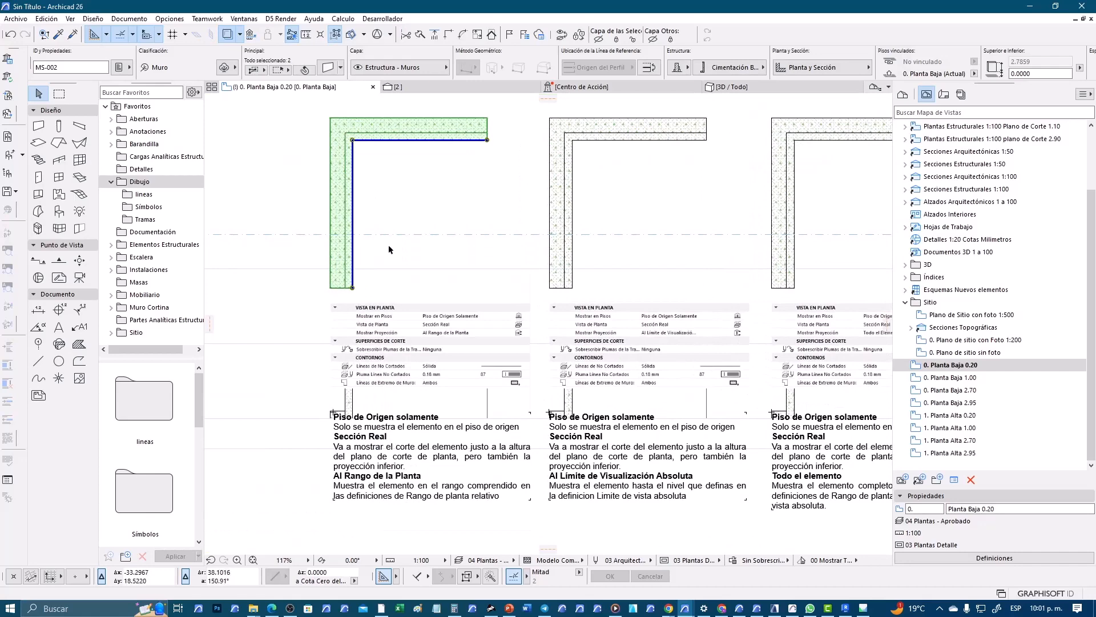
Step: Open the saved view 0. Planta Baja 1.00 and bring the wall section drawings into view
click(968, 378)
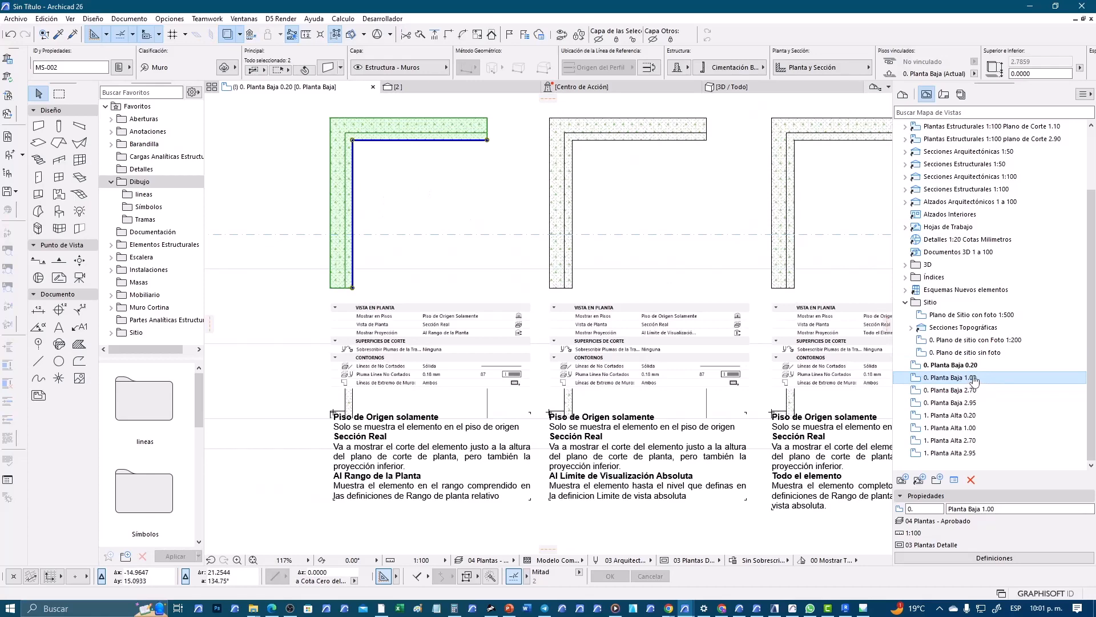
double_click(975, 381)
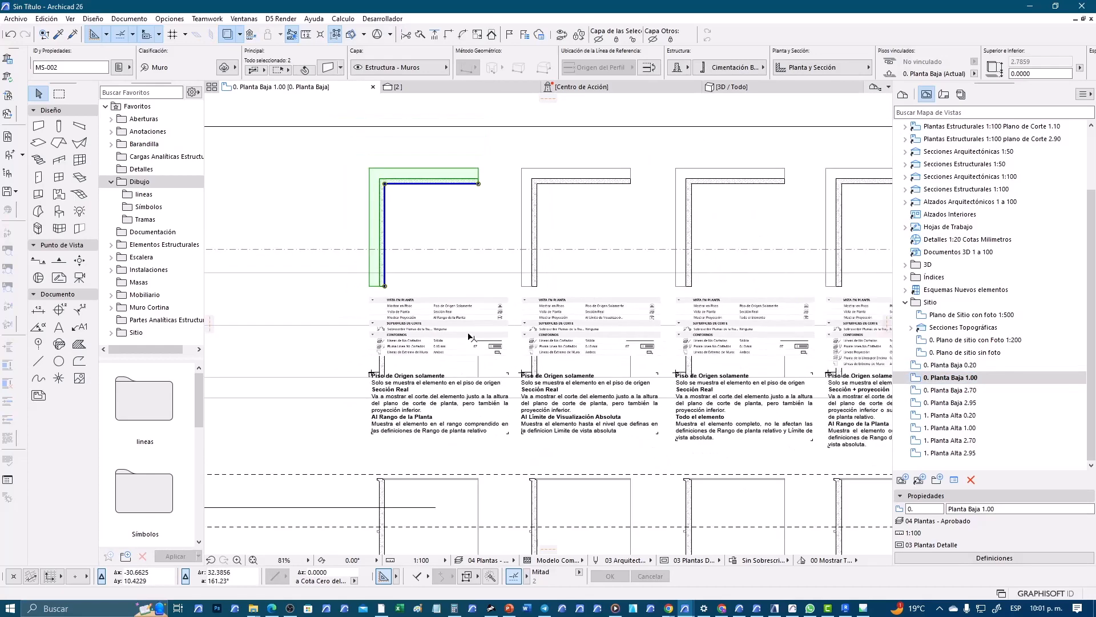
scroll(460, 341, down, 3)
scroll(422, 425, down, 2)
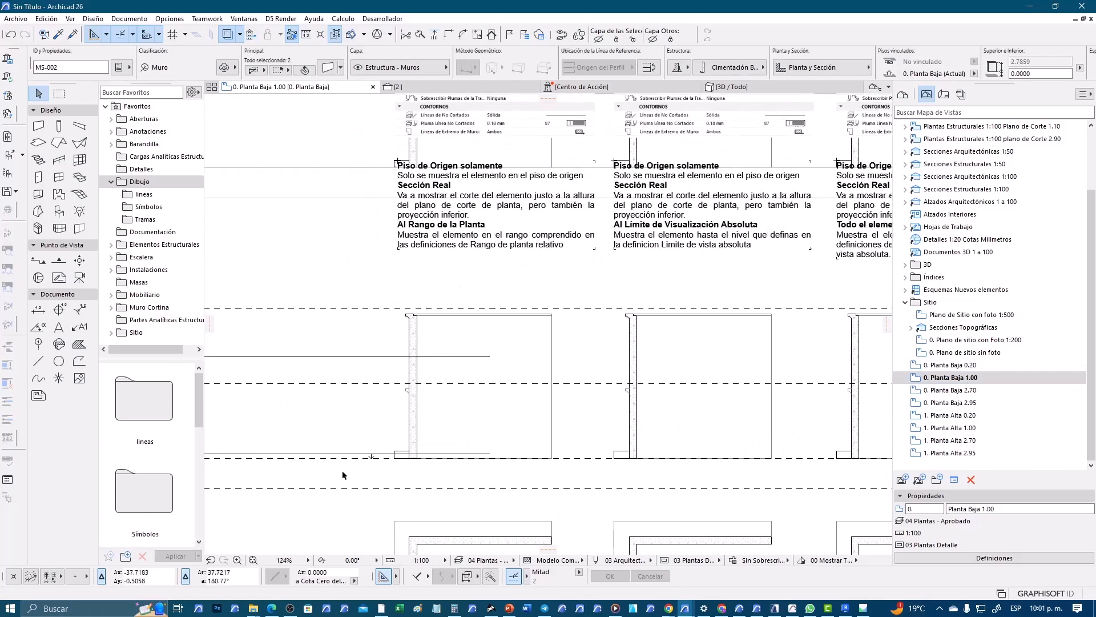
Step: Move the lower cut-height line in the first wall section up 0.80 m from its position above Planta Baja
scroll(380, 445, up, 5)
click(405, 435)
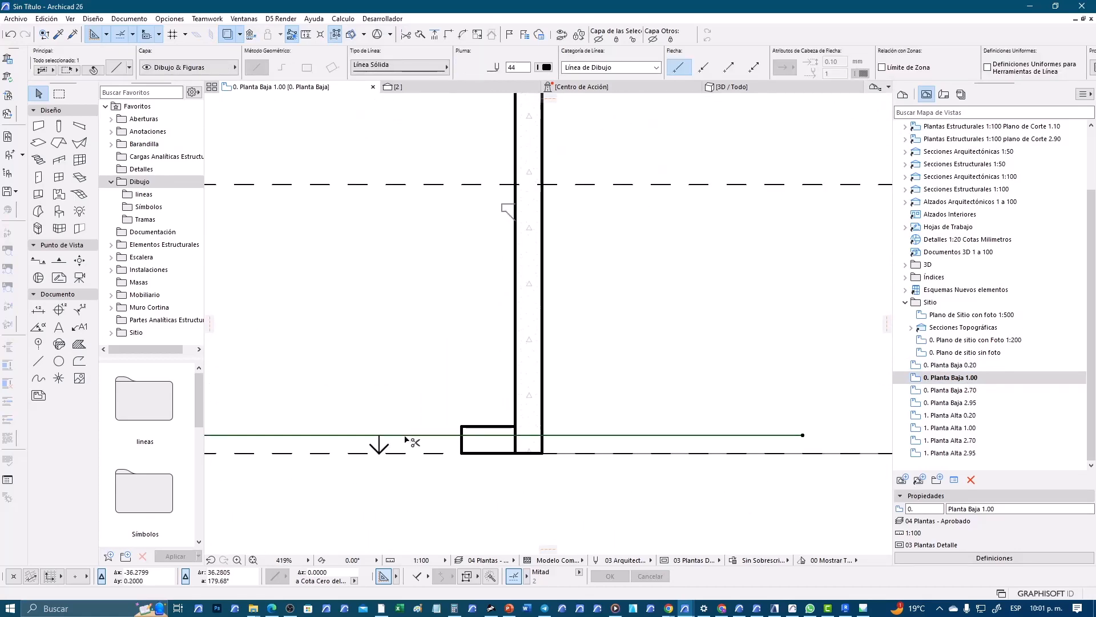
click(405, 435)
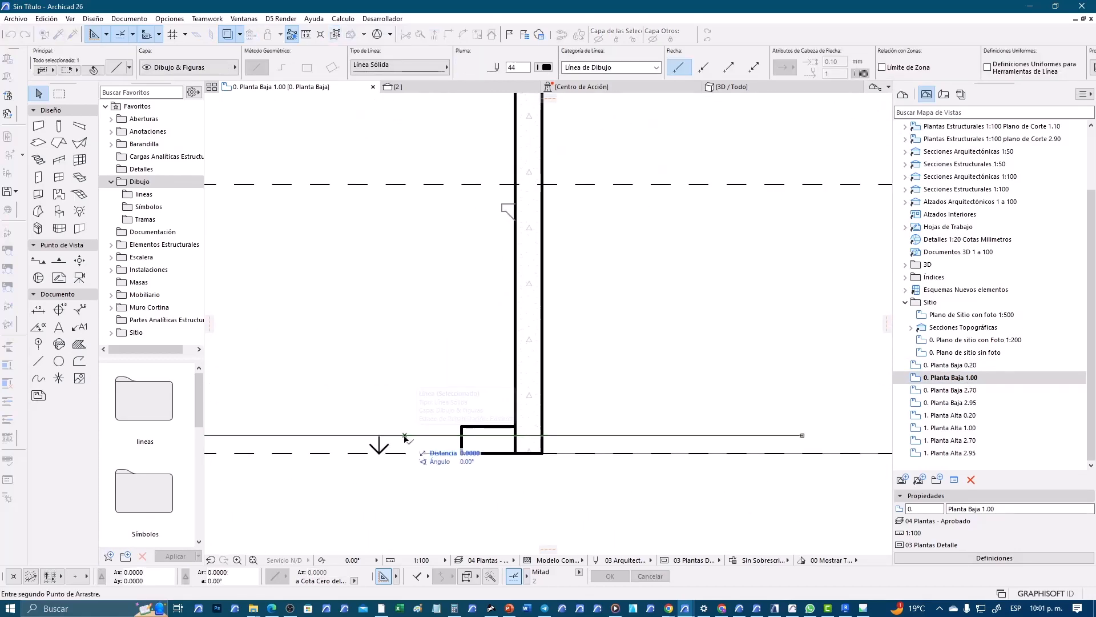
click(404, 363)
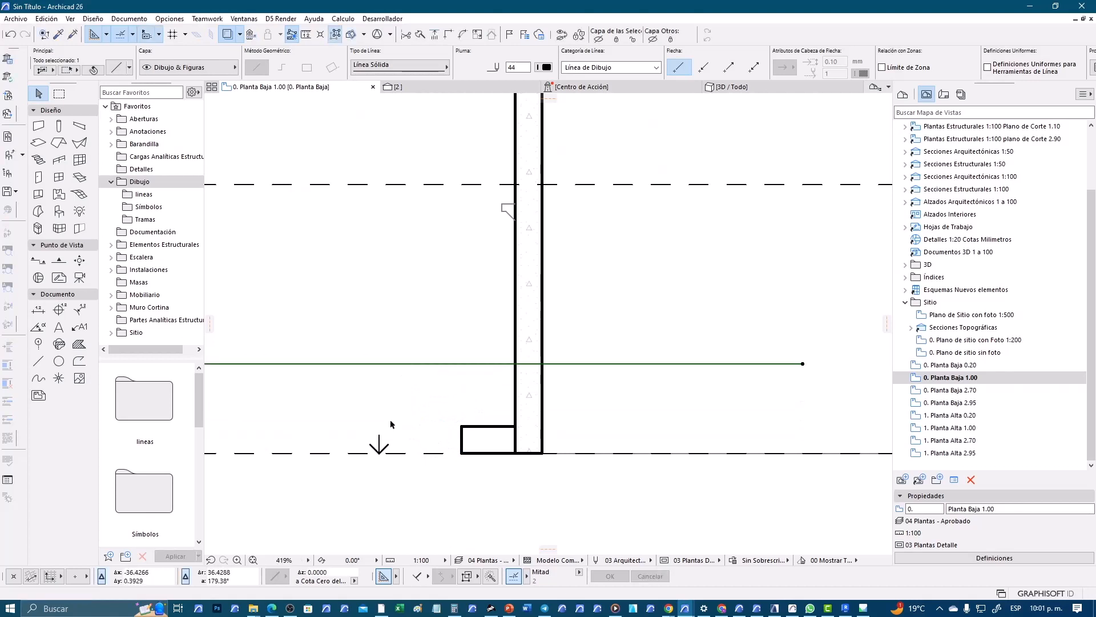
Step: Stretch the upper end of the vertical arrow 0.80 m up to the moved cut-height line, and deselect it
click(379, 435)
click(379, 435)
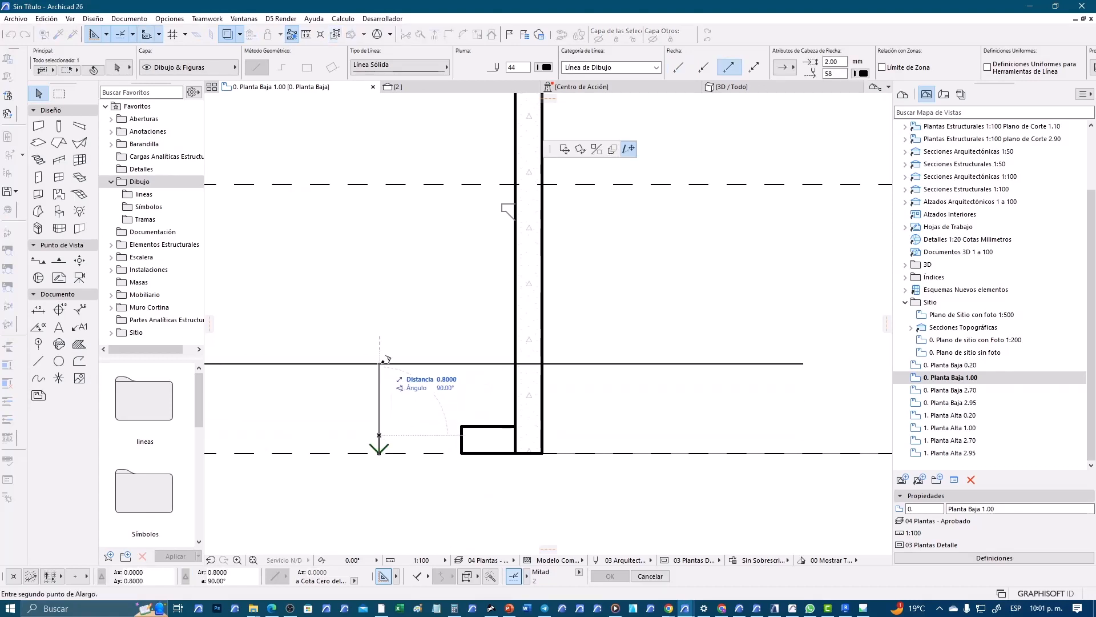
click(379, 363)
scroll(403, 412, down, 3)
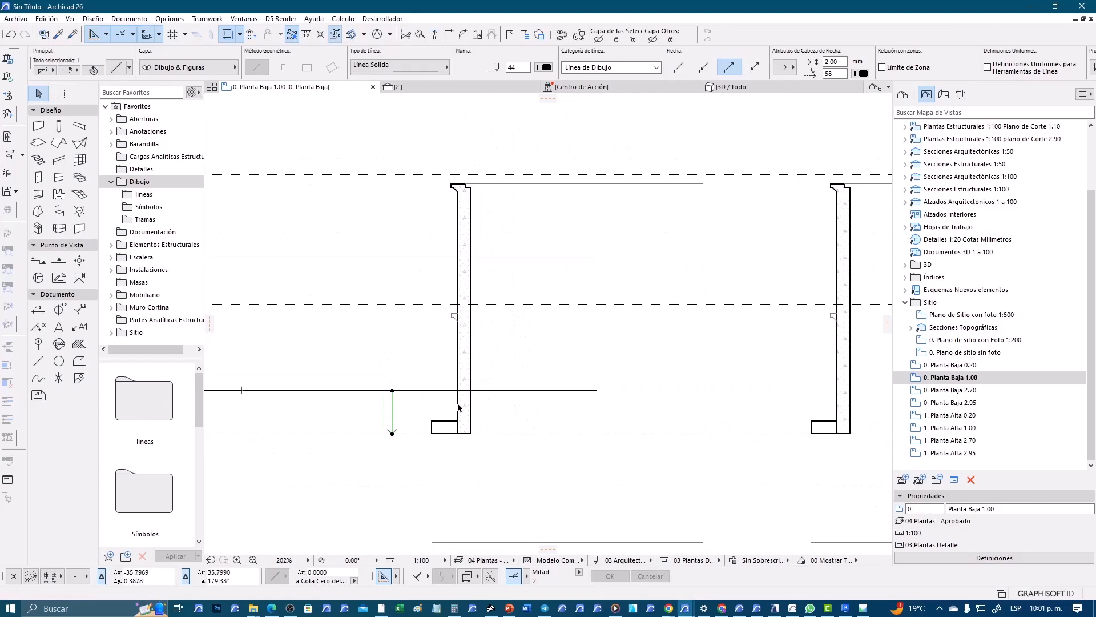
middle_drag(481, 382, 732, 360)
scroll(711, 366, down, 2)
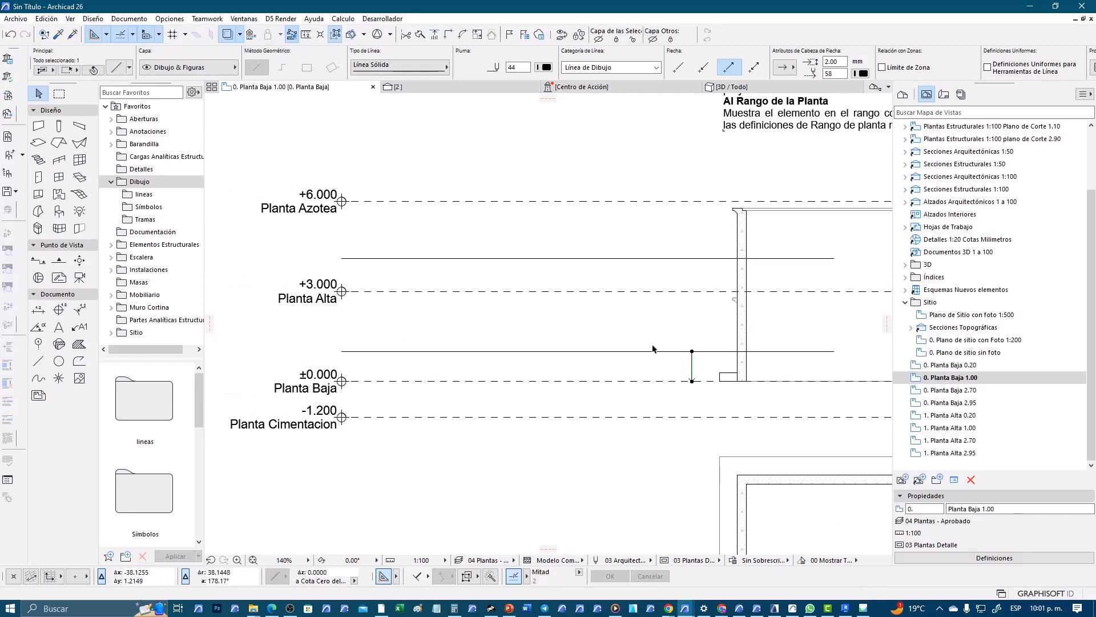
key(Escape)
Step: Examine the walls' plan display in the 1.00 view against their display settings, explanatory notes and sections
middle_drag(683, 345, 519, 531)
scroll(551, 428, down, 3)
middle_drag(548, 245, 471, 358)
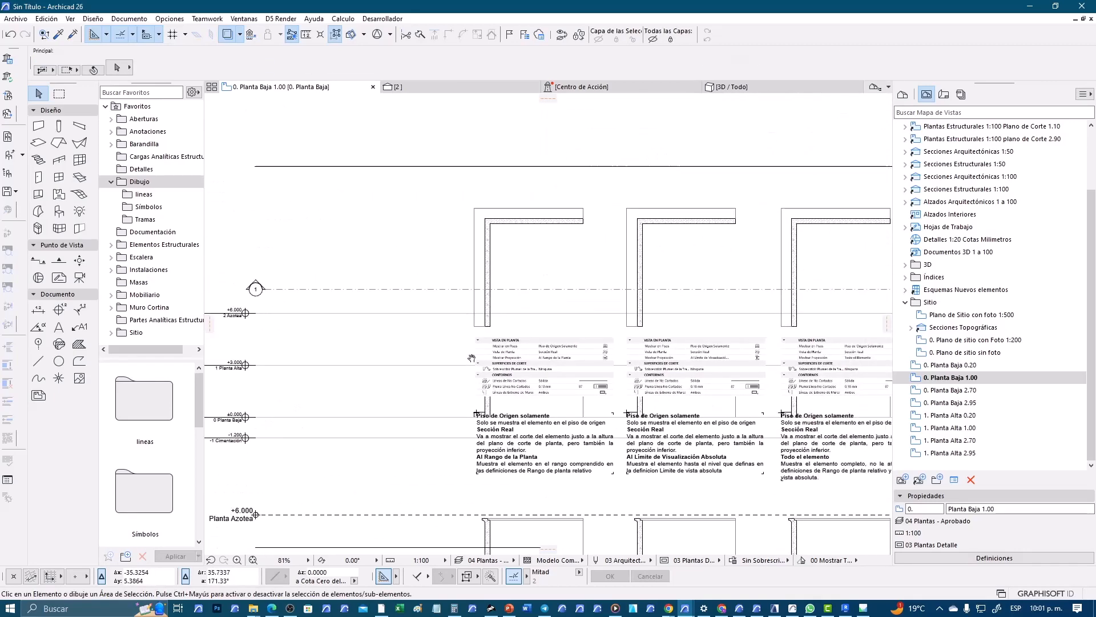
scroll(628, 215, up, 5)
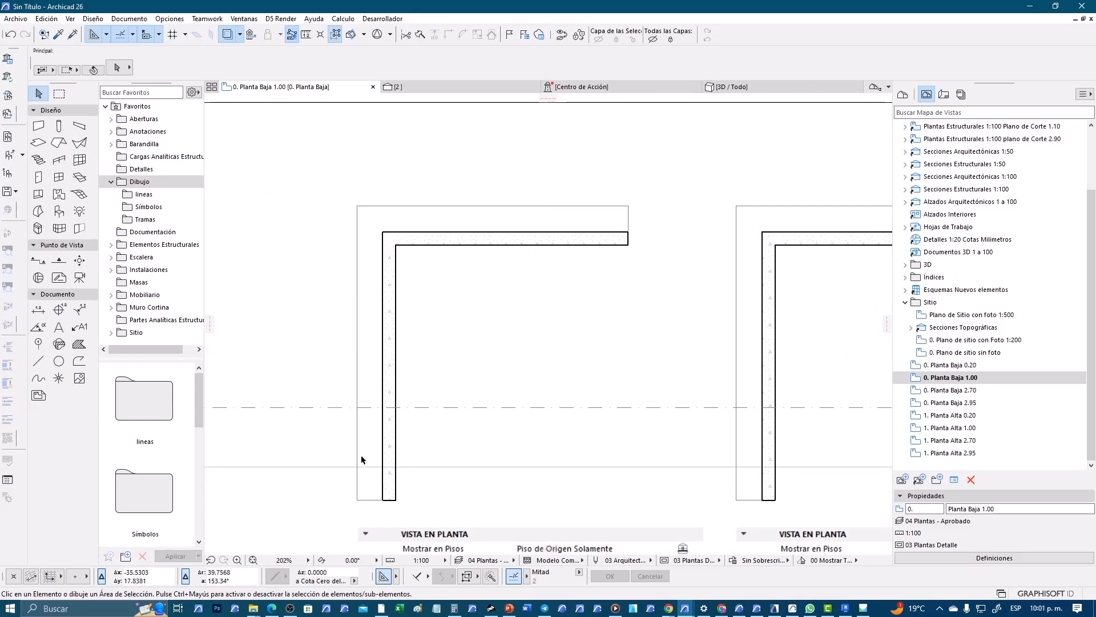
scroll(365, 445, down, 4)
middle_drag(462, 514, 438, 370)
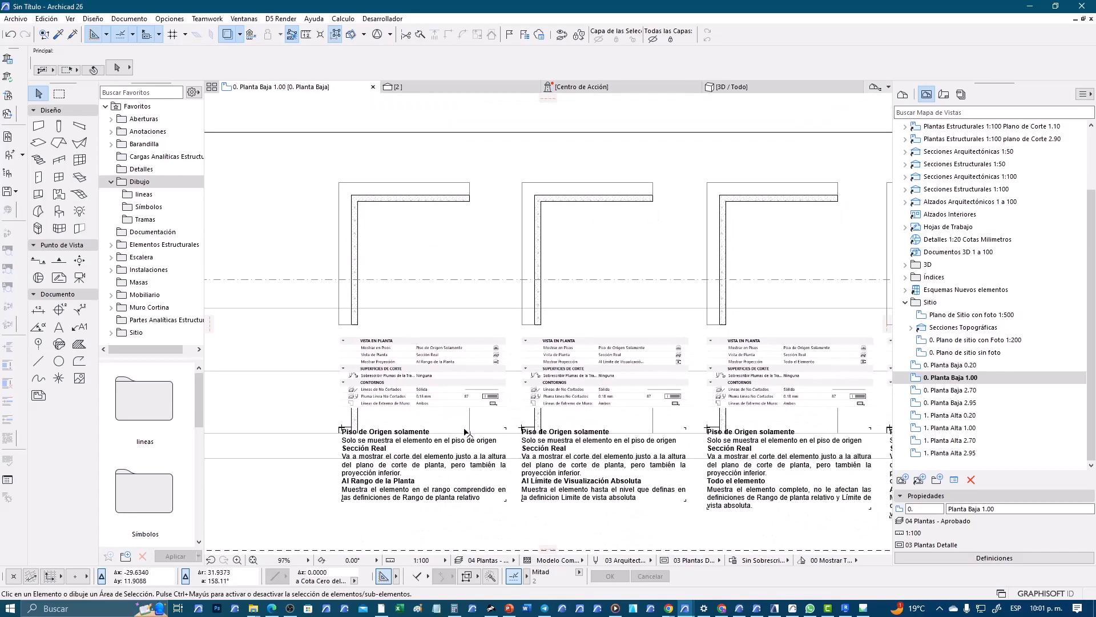
scroll(473, 360, up, 4)
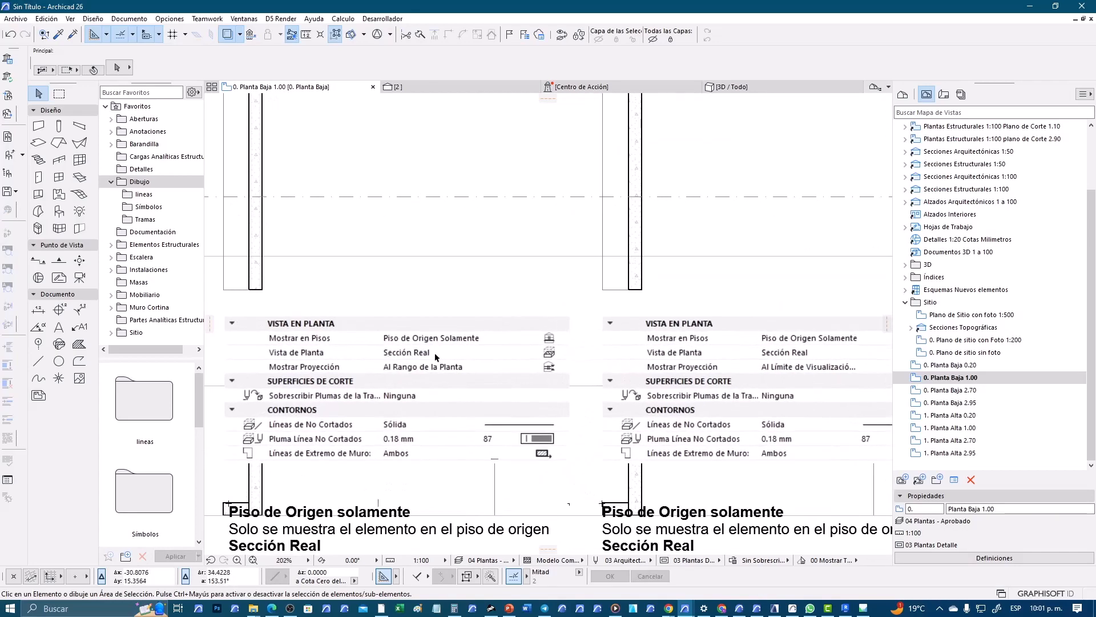
scroll(475, 353, down, 6)
middle_drag(451, 469, 425, 387)
scroll(390, 464, up, 1)
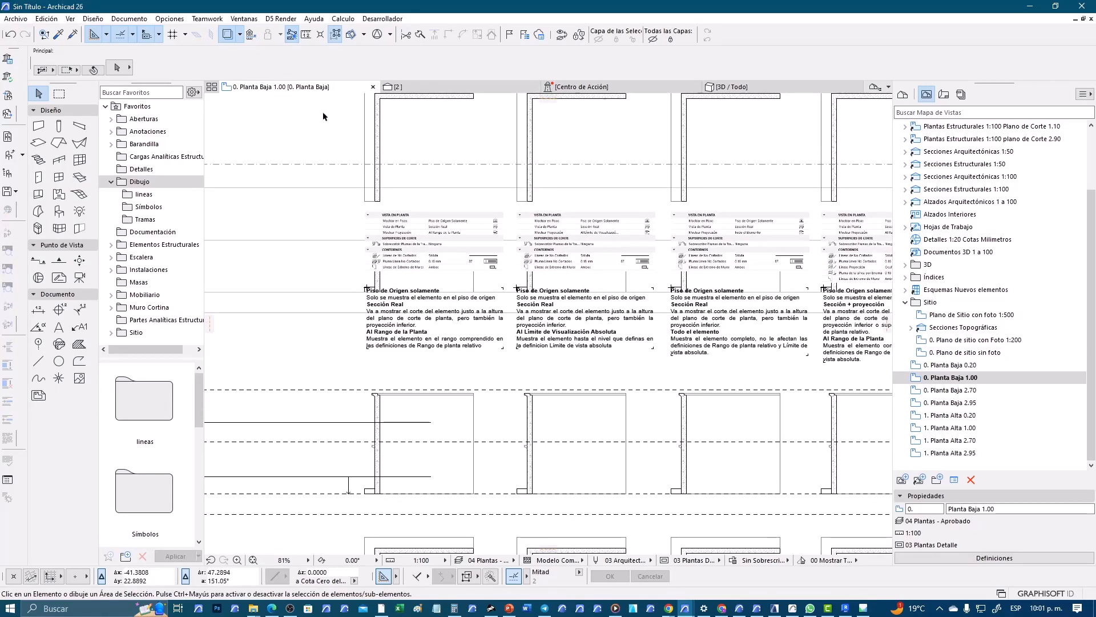
scroll(326, 457, up, 2)
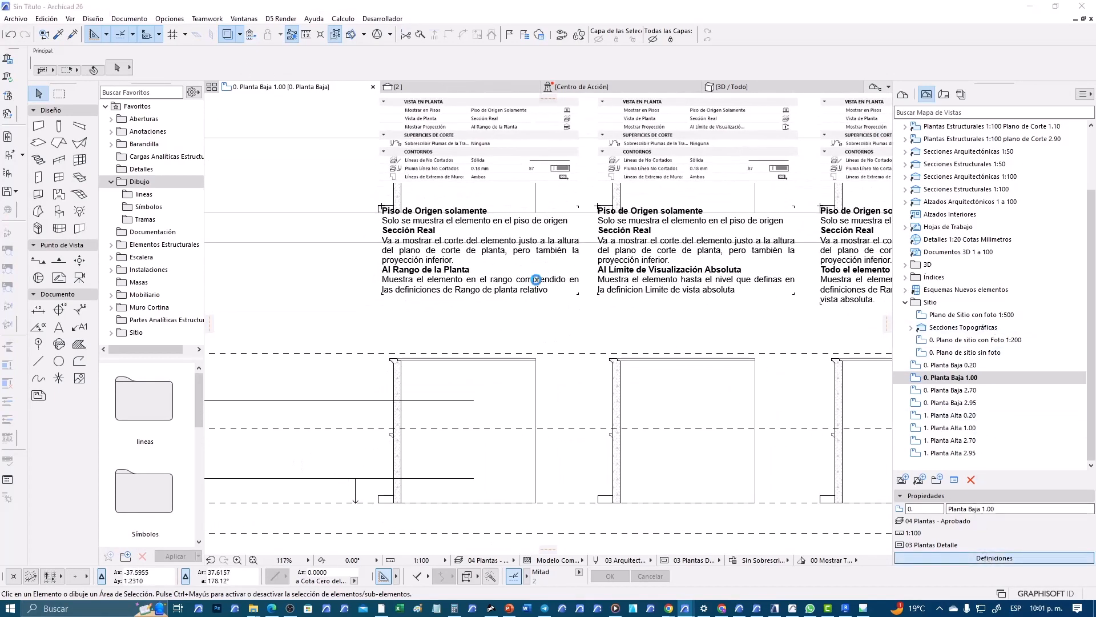
Step: Set the lower limit of the 1.00 view's relative floor plan range to Piso Actual with a 0.8000 offset, and apply the view settings
click(582, 404)
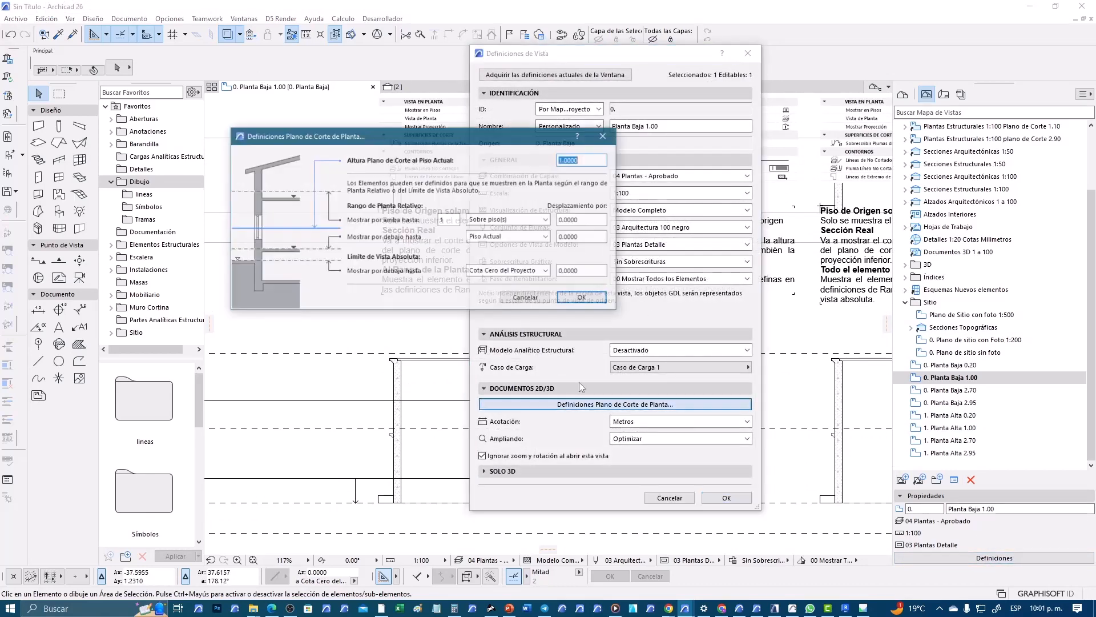
click(531, 237)
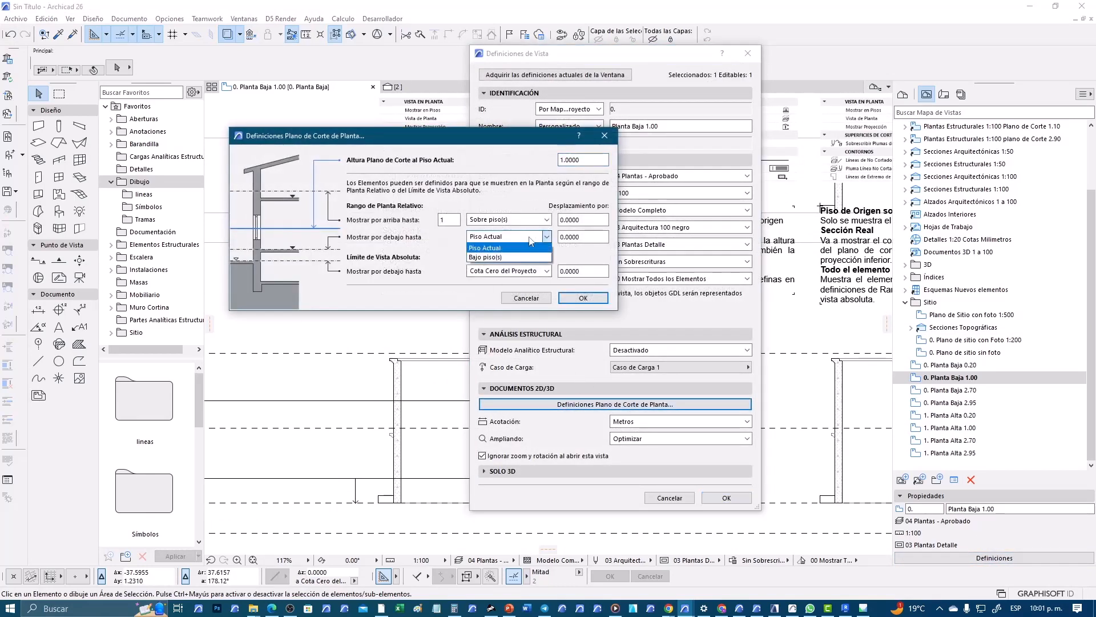
click(530, 247)
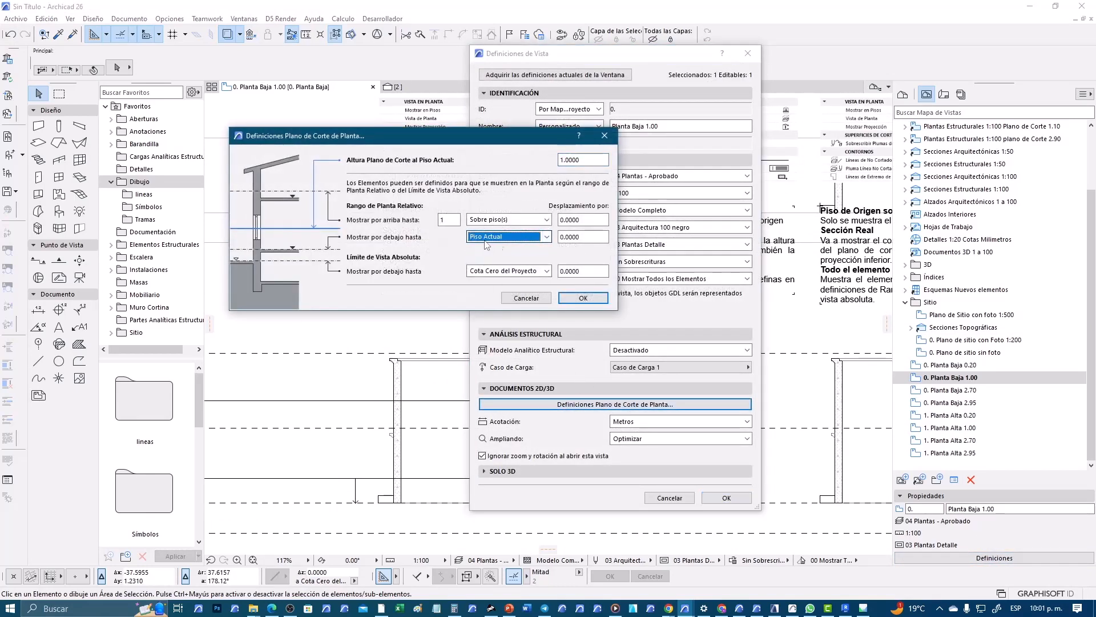
click(597, 238)
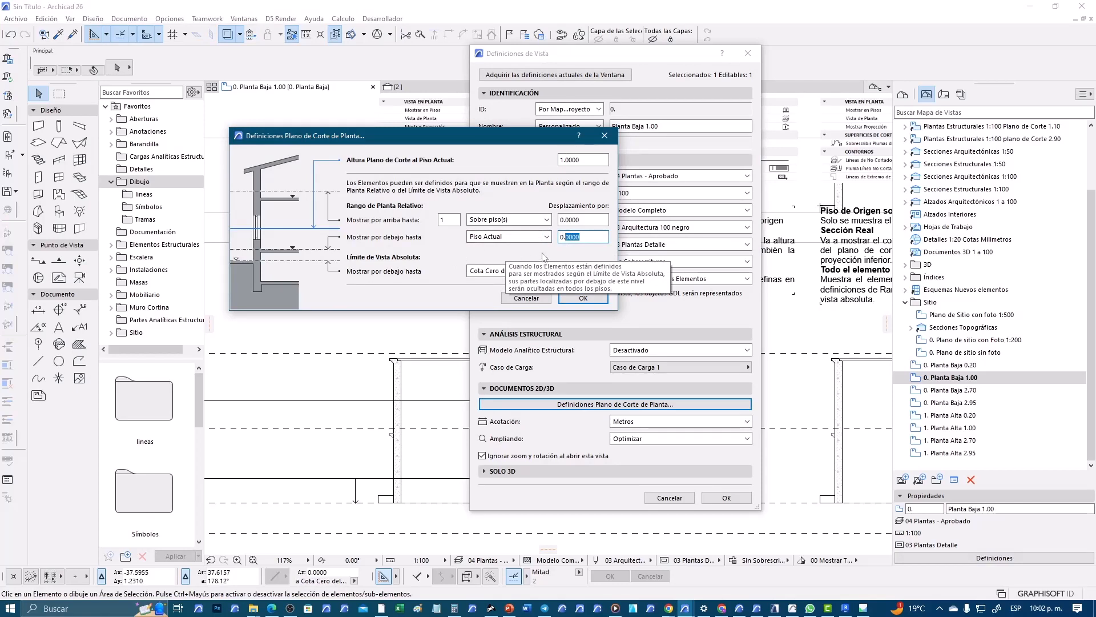
double_click(592, 238)
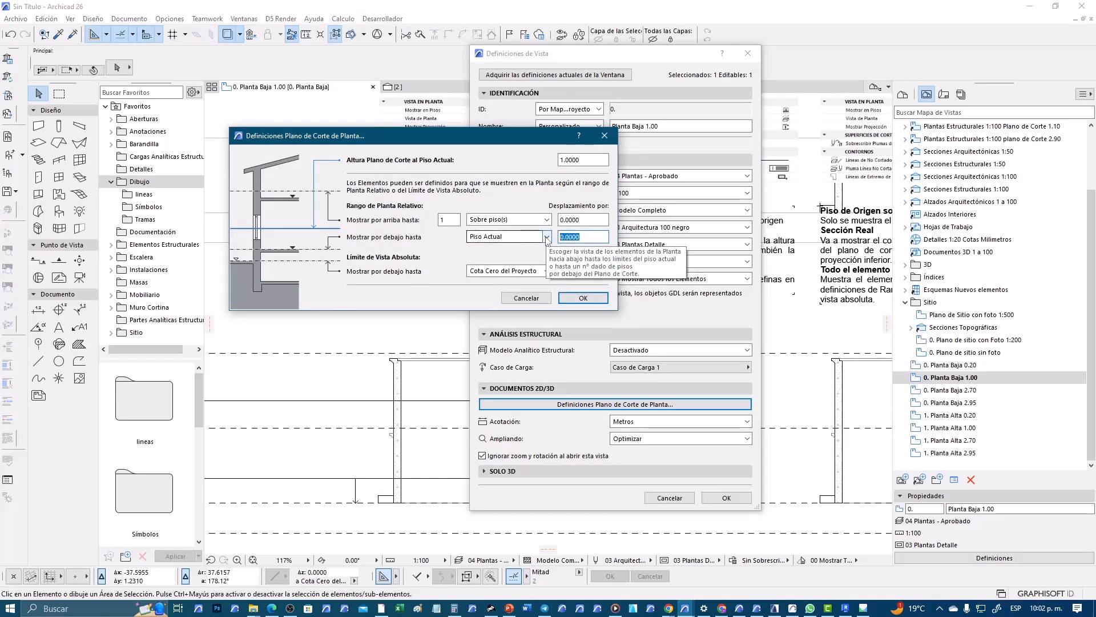
text(.)
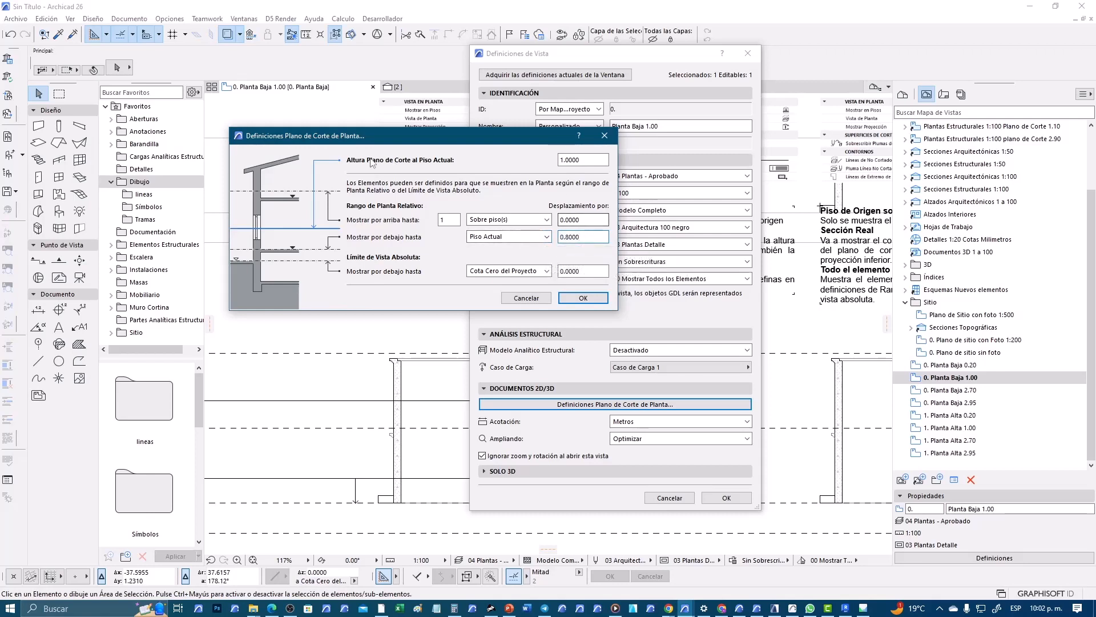
double_click(591, 160)
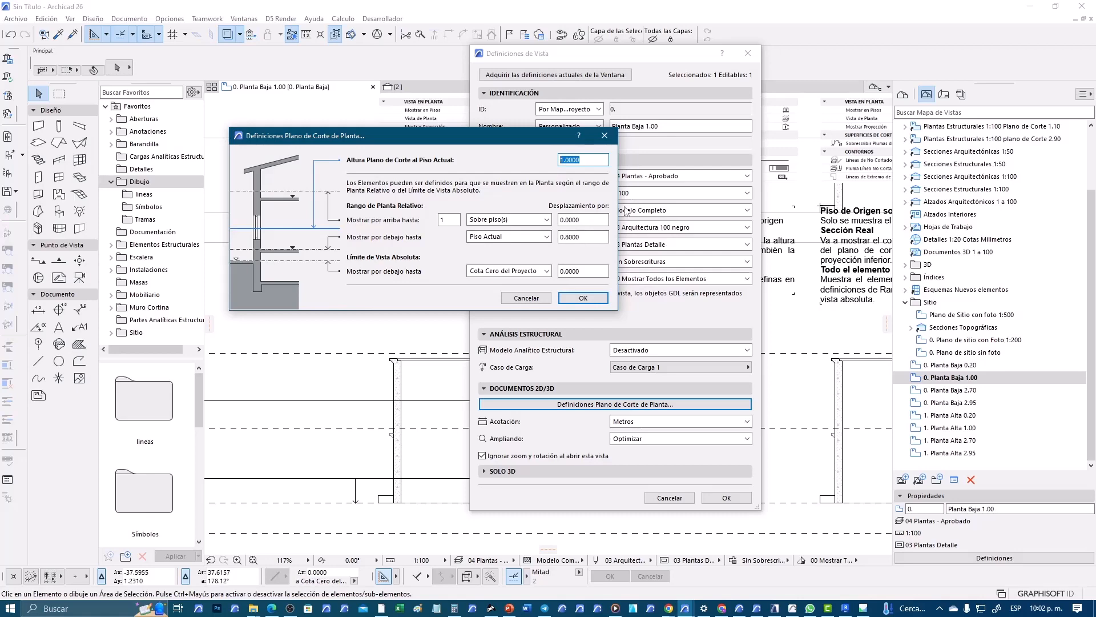
click(585, 298)
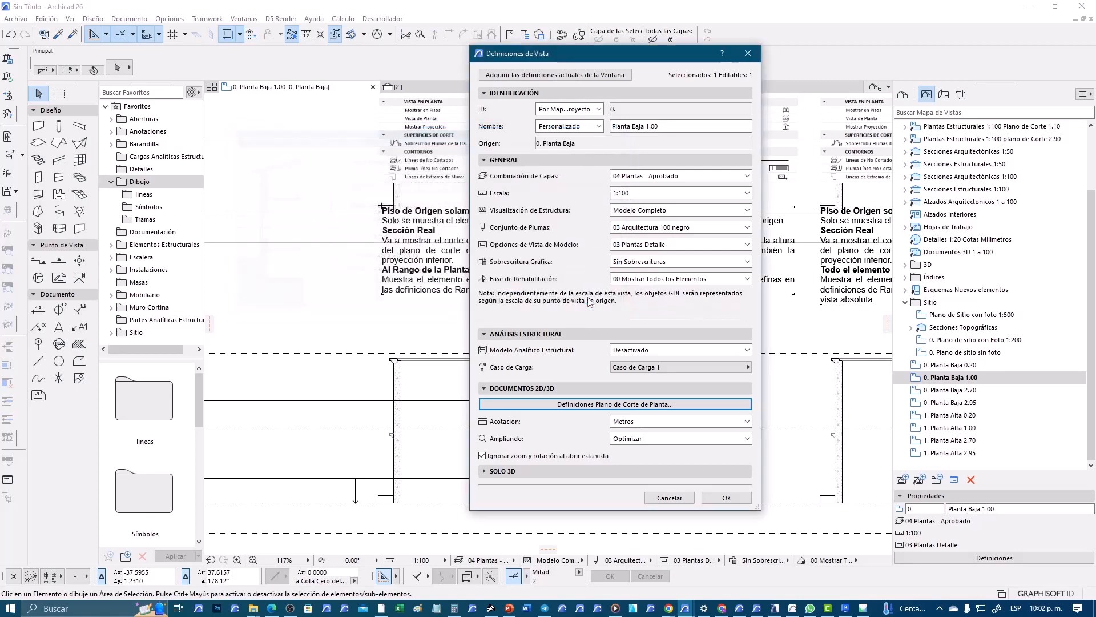
click(737, 503)
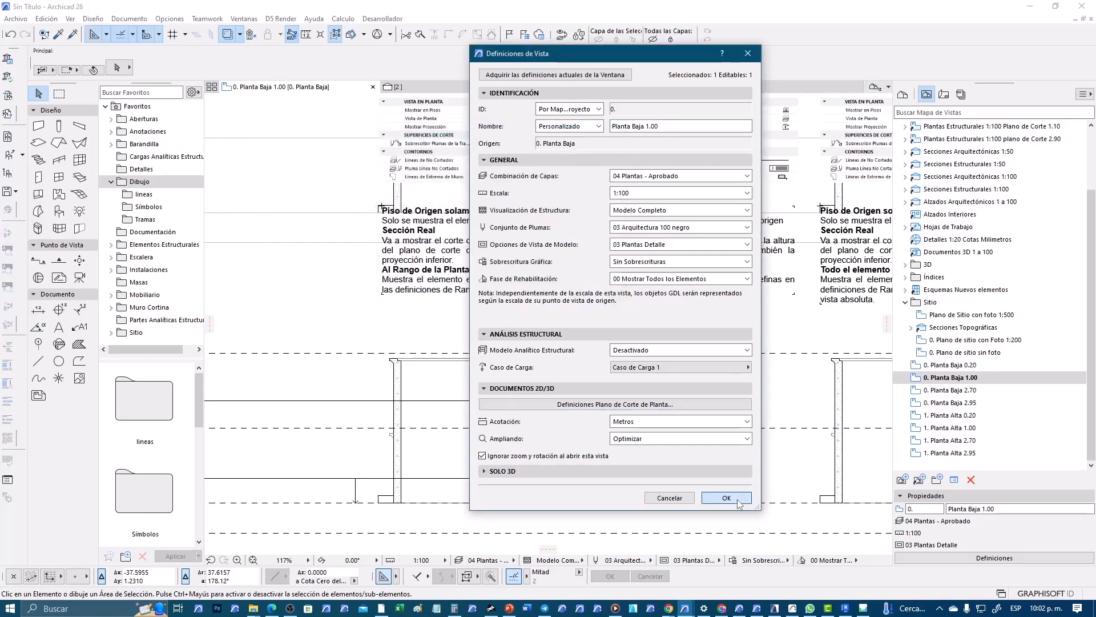
Step: Examine the first wall's plan display in the updated 1.00 view and compare it with its section drawing
scroll(504, 371, down, 3)
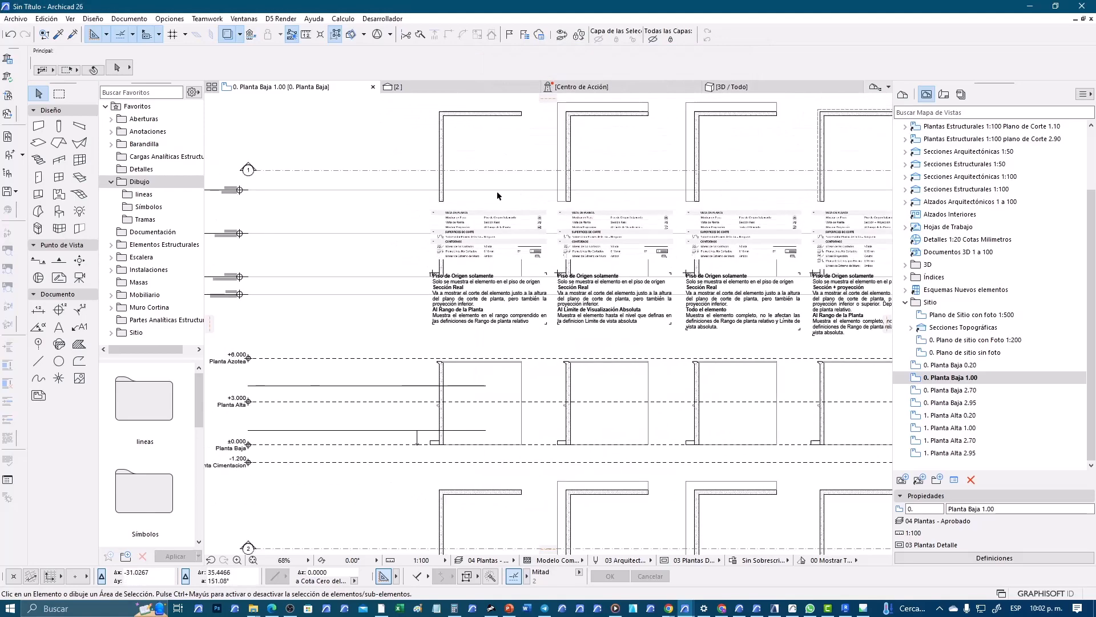
scroll(497, 196, up, 4)
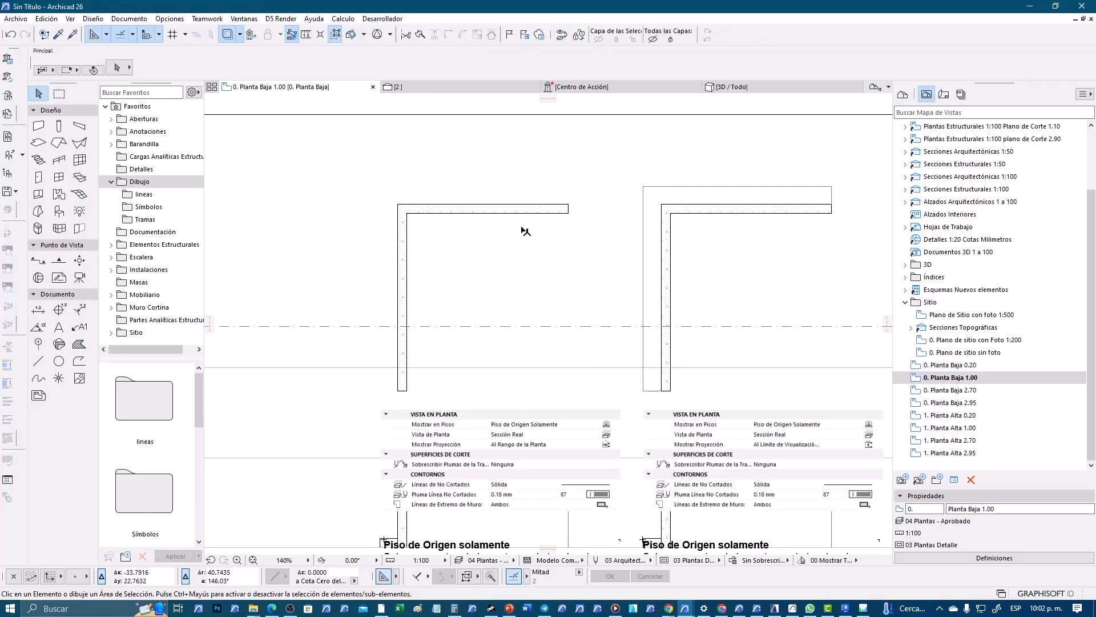
scroll(567, 221, up, 1)
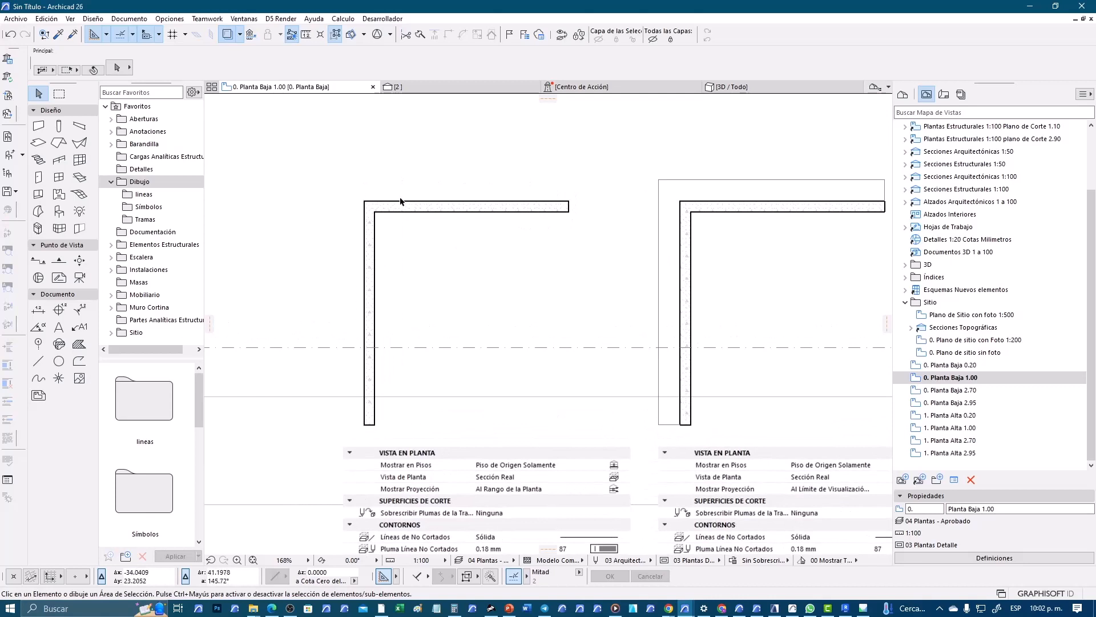
scroll(400, 201, up, 1)
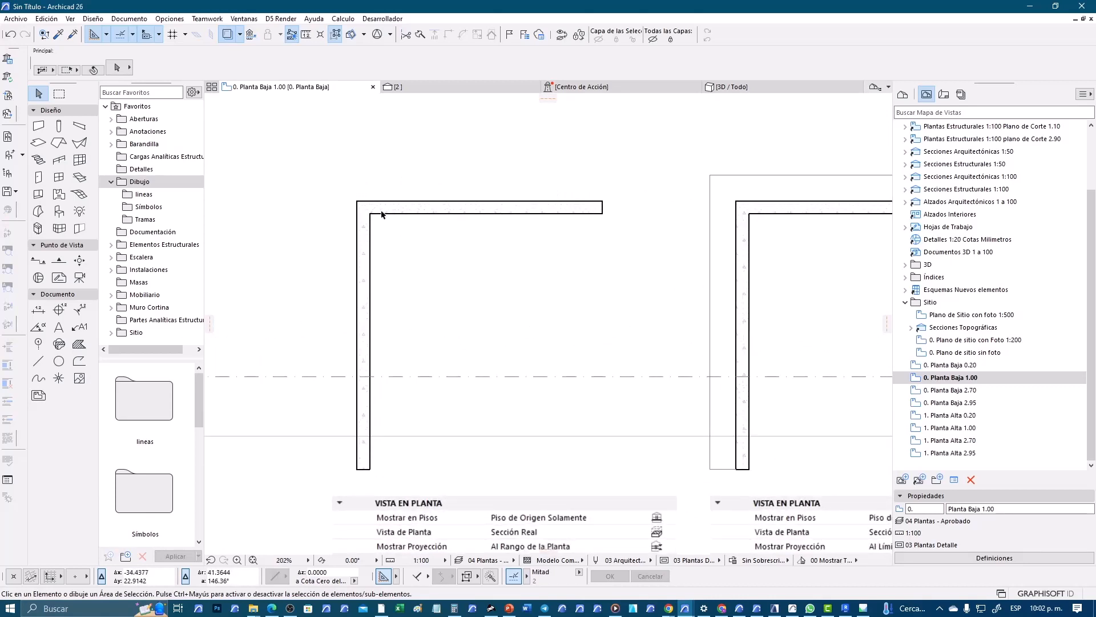
scroll(348, 333, down, 4)
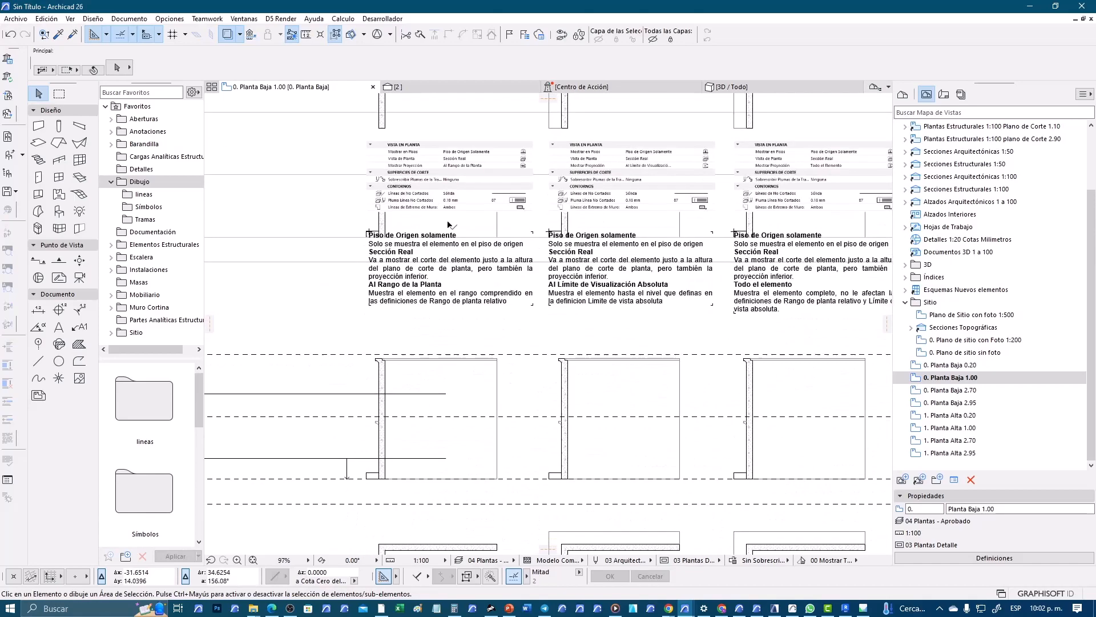
scroll(367, 411, up, 4)
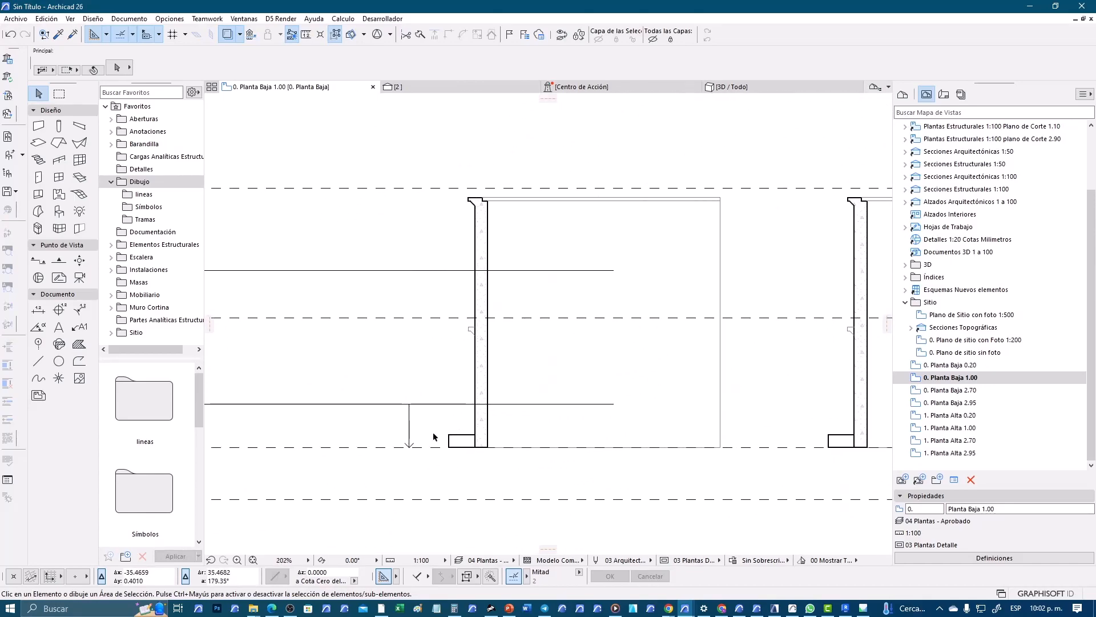
scroll(431, 420, down, 1)
middle_drag(430, 420, 474, 422)
scroll(470, 427, up, 2)
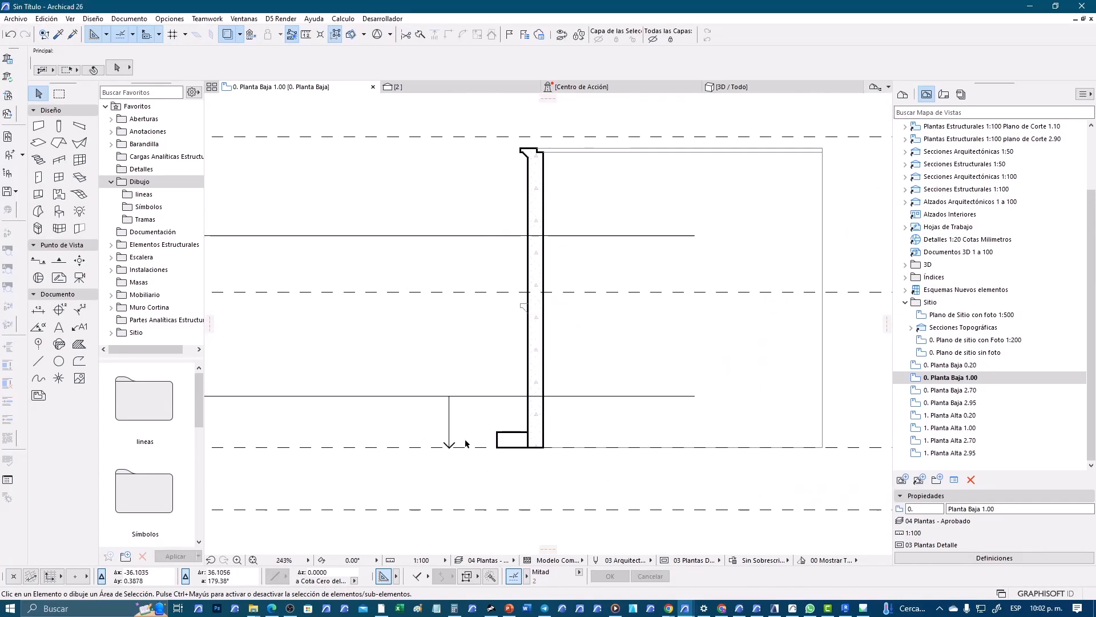
Step: Copy the lower cut-height line in the first wall section 0.20 m downward, and deselect the copy
click(451, 448)
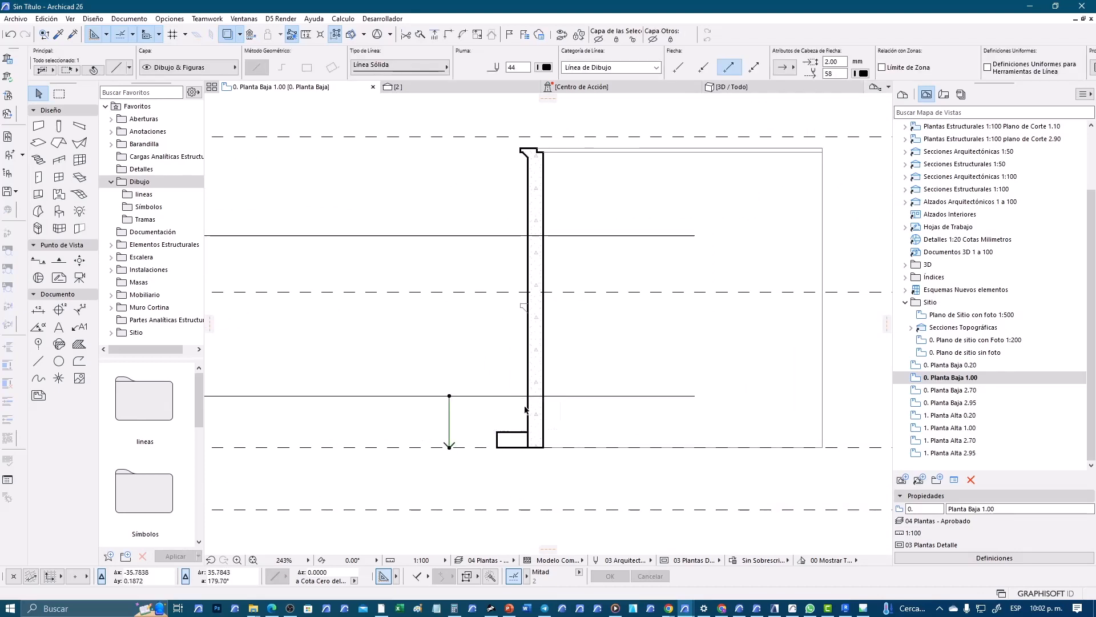
scroll(471, 418, up, 1)
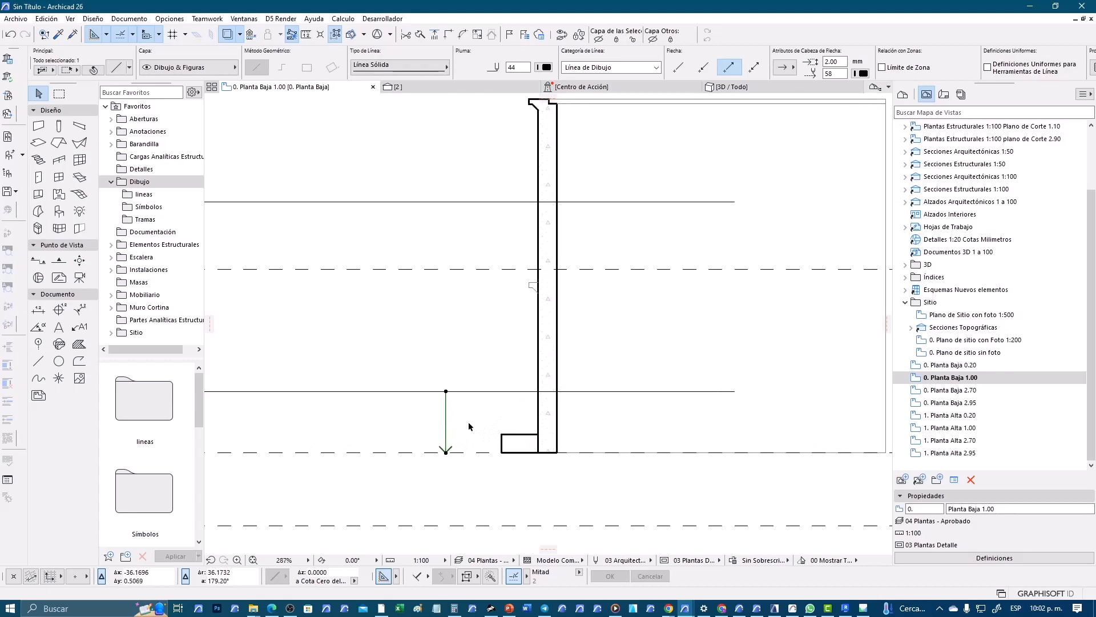
key(Escape)
click(481, 391)
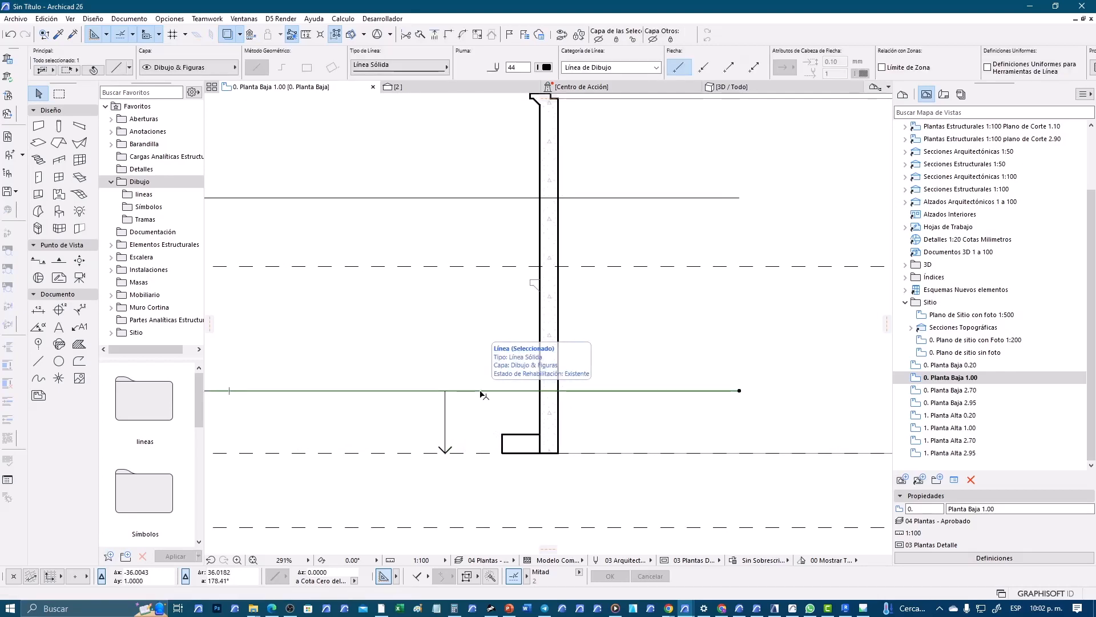
key(ctrl+shift+d)
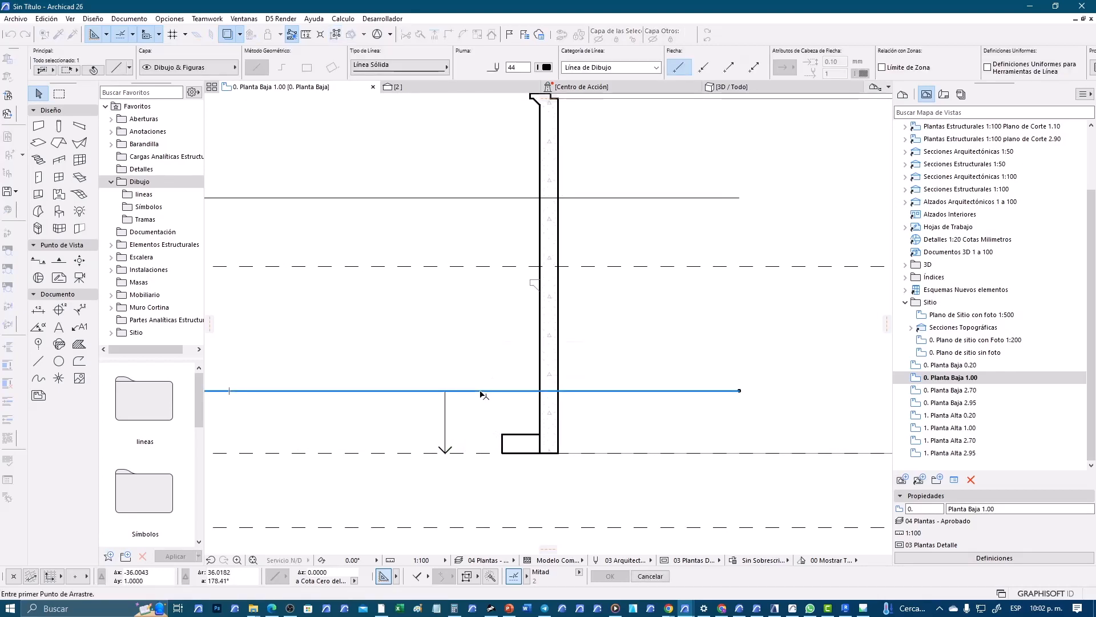
click(480, 391)
text(r)
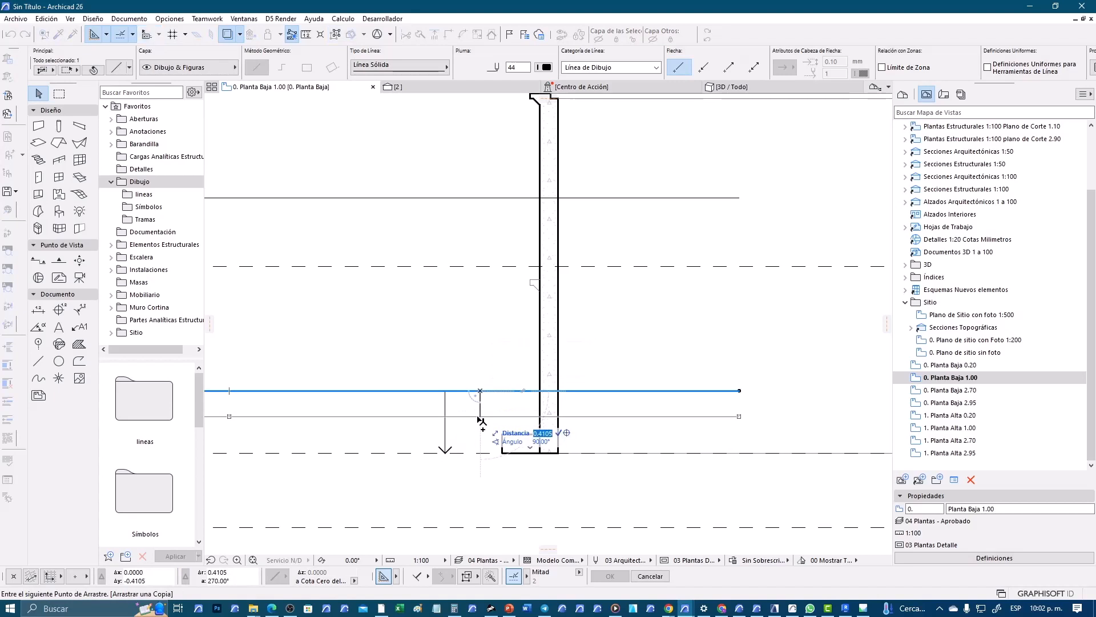
text(.)
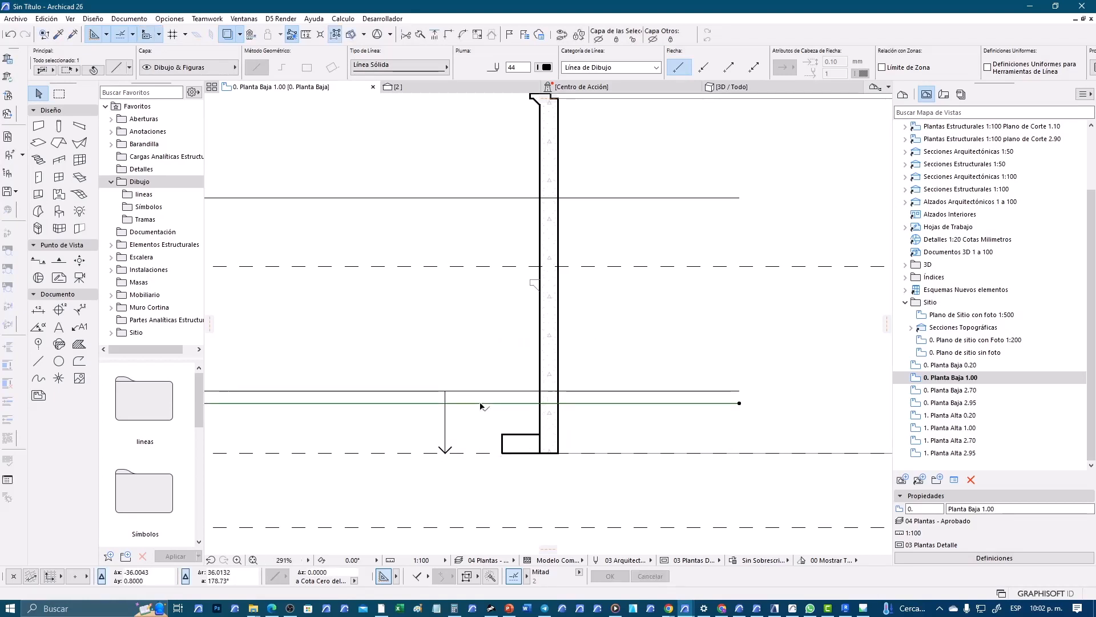
key(Escape)
Step: Shorten the vertical arrow so it runs from the cut-height line down to the copied line, and deselect it
scroll(451, 414, up, 3)
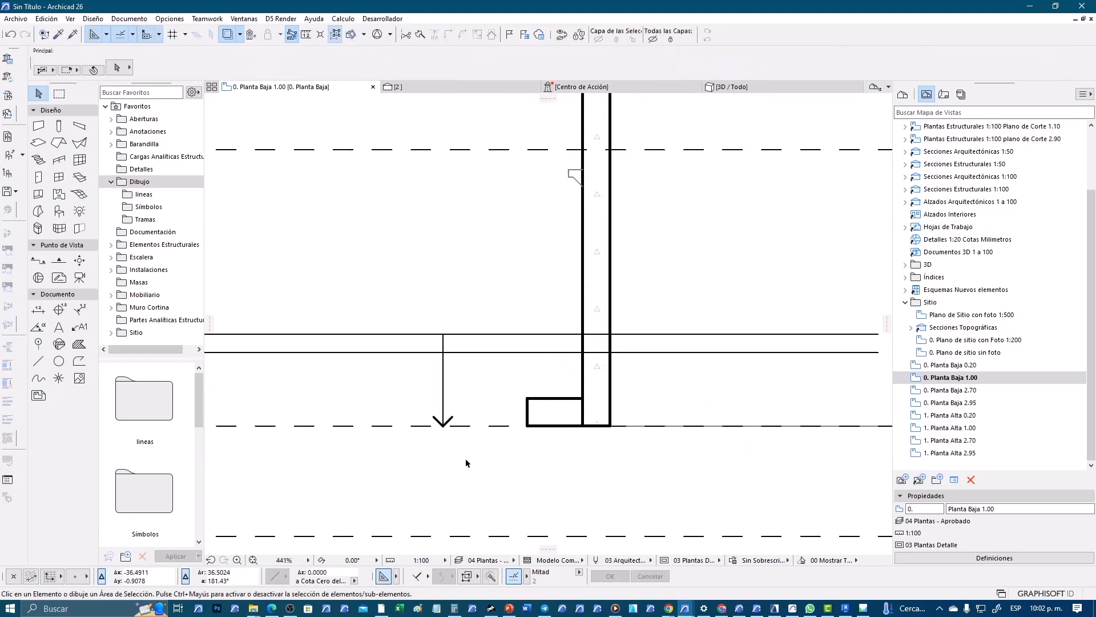
click(443, 411)
click(443, 304)
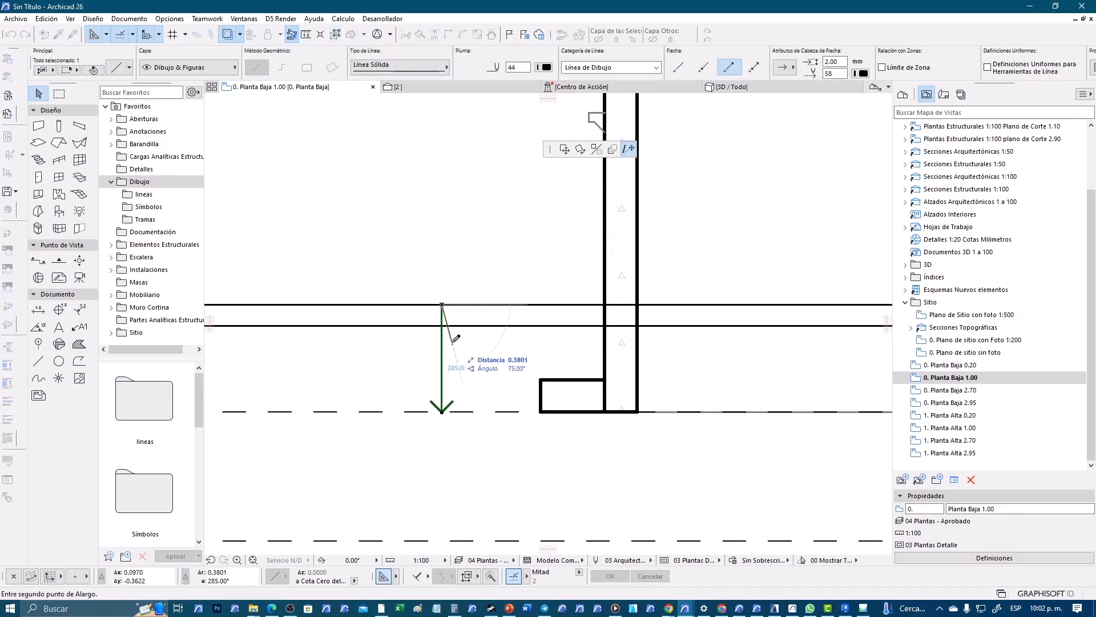
click(442, 326)
key(Escape)
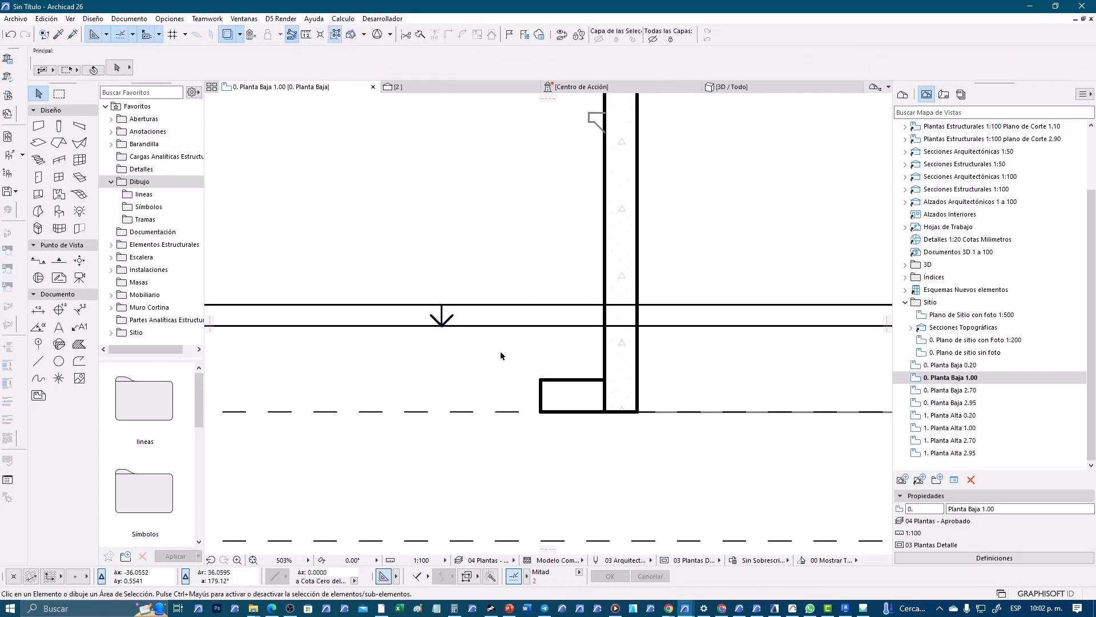
Step: Review the range shown in the first section and the Planta y Sección settings of the first pair of walls in plan, and deselect them
scroll(507, 350, down, 2)
scroll(590, 330, up, 2)
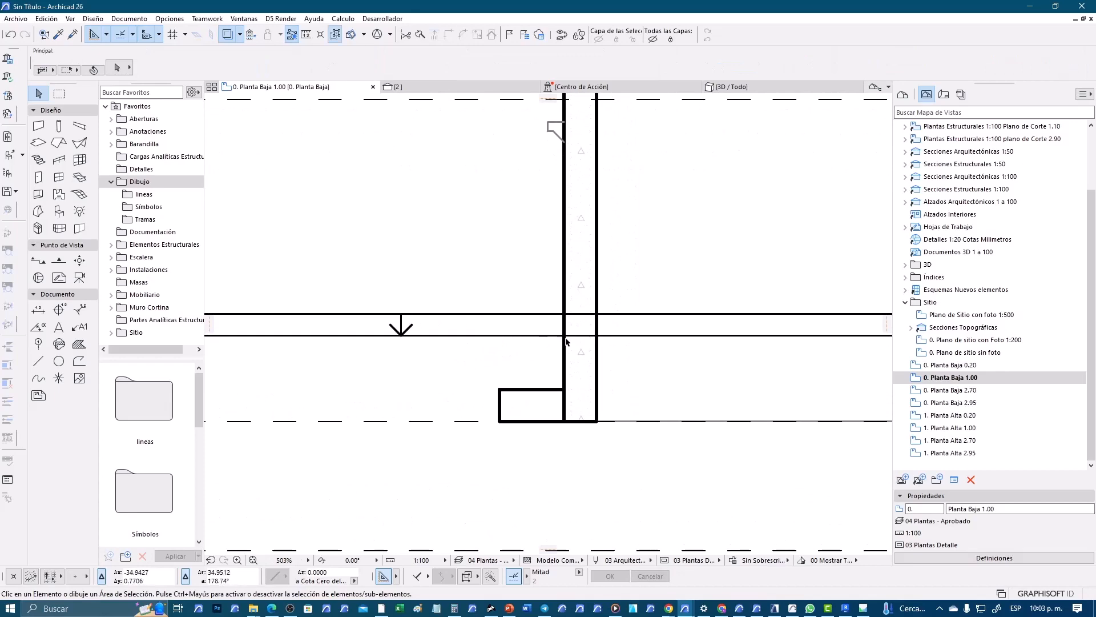
middle_drag(587, 339, 520, 354)
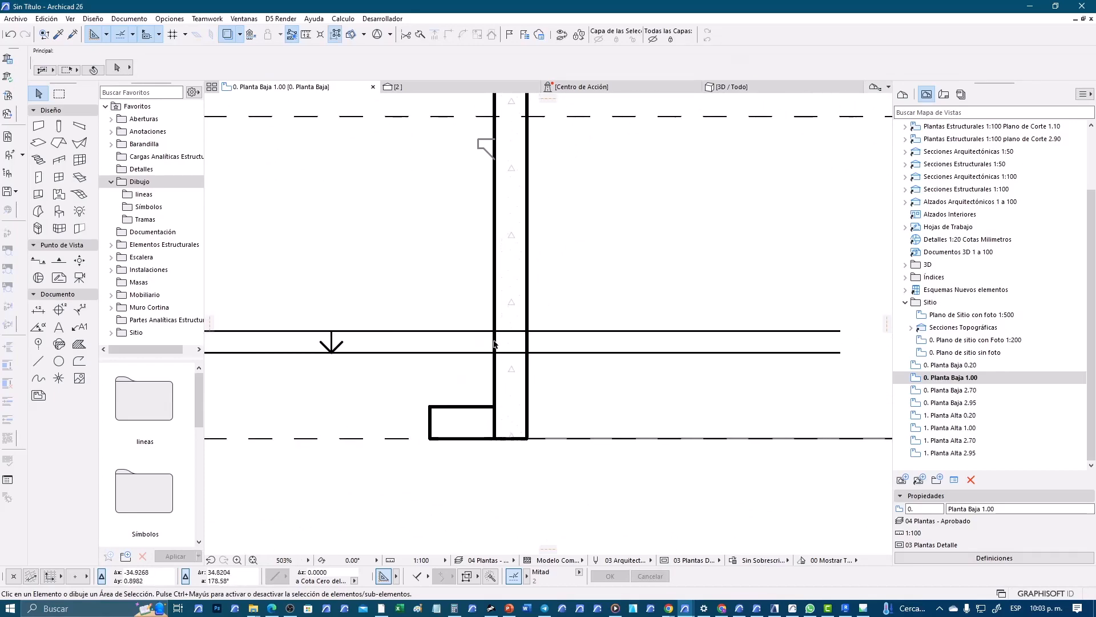
scroll(495, 344, down, 8)
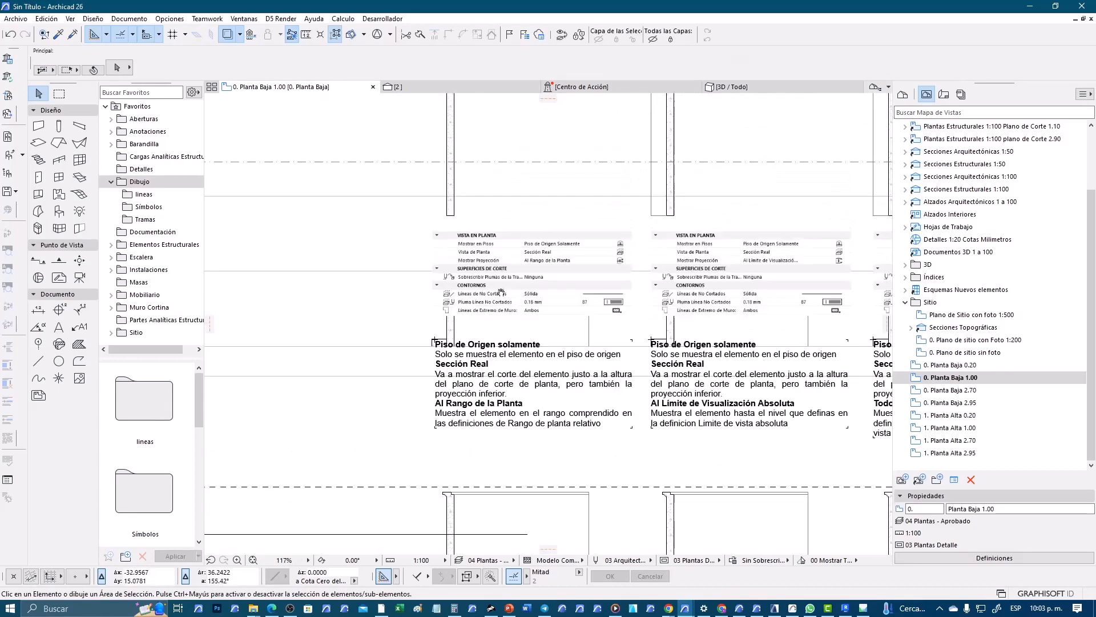
scroll(489, 245, up, 1)
scroll(431, 174, up, 1)
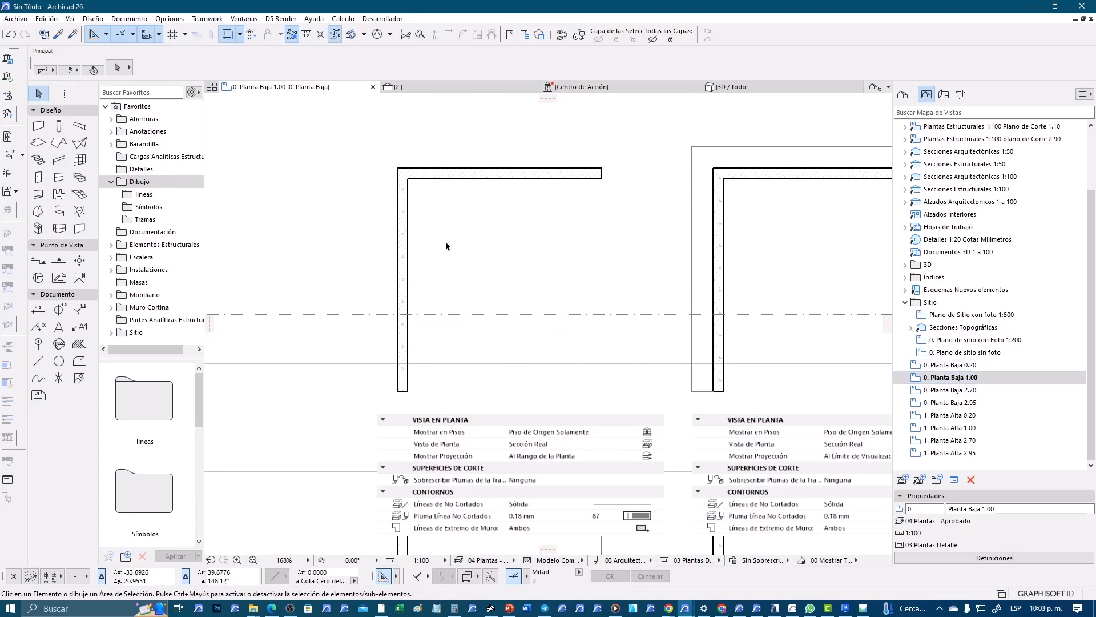
click(437, 221)
click(368, 145)
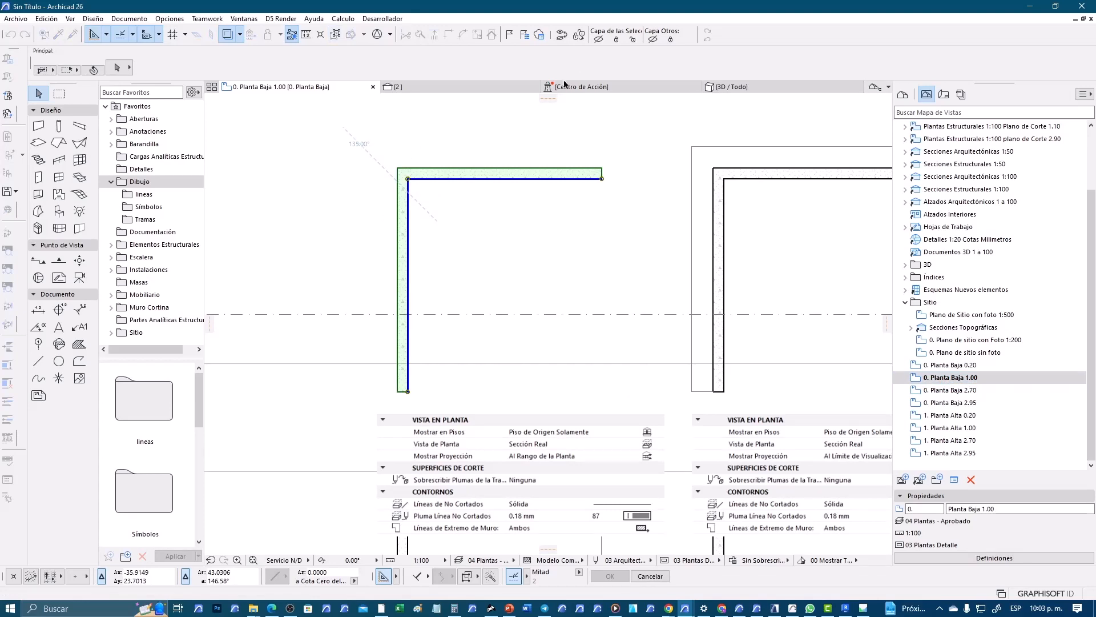
click(797, 74)
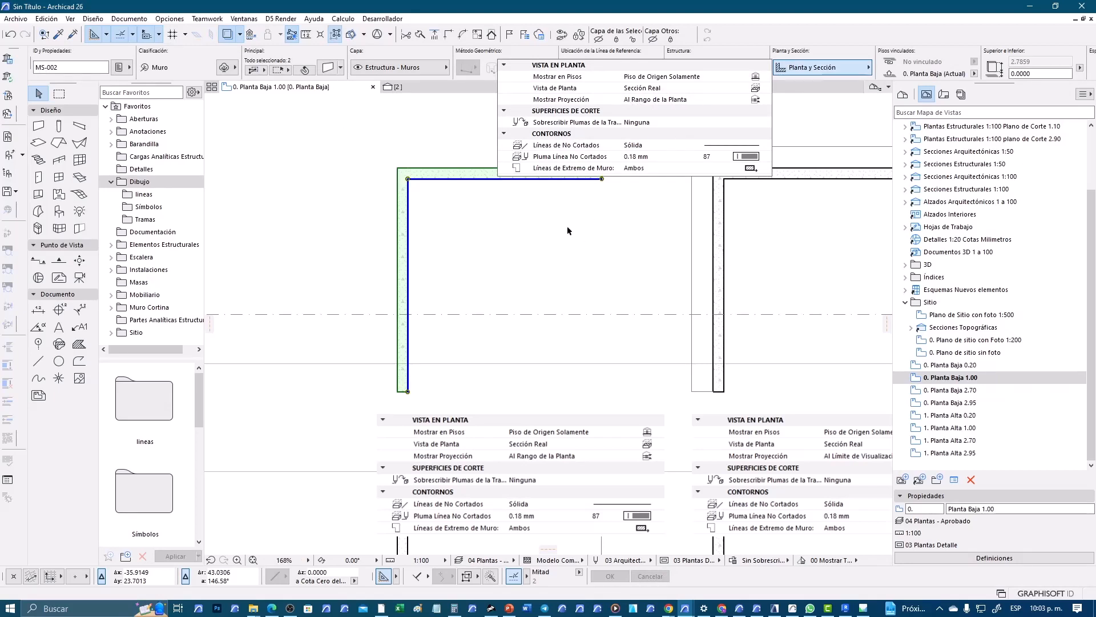
click(537, 263)
click(486, 264)
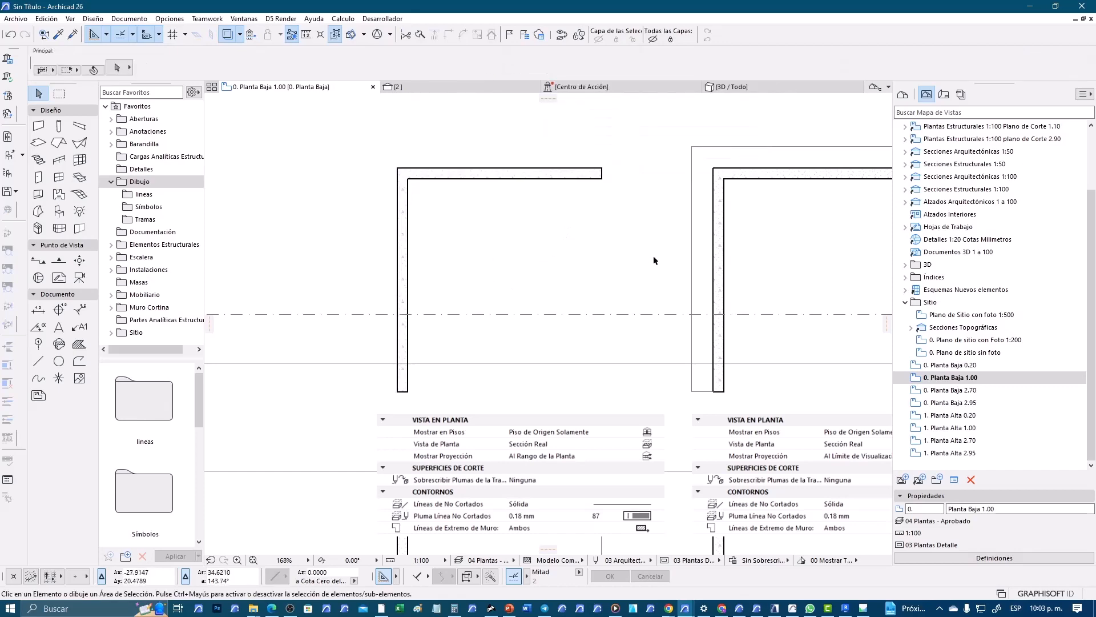
drag(654, 262, 358, 145)
click(340, 161)
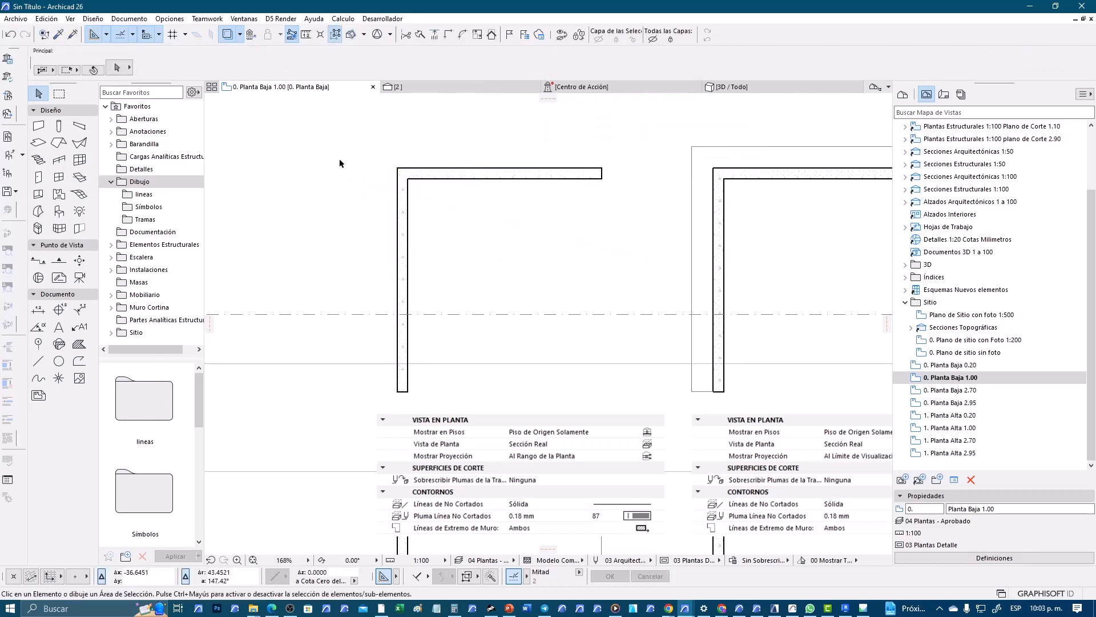
Step: Inspect the second pair of walls in plan together with their Al Límite de Visualización Absoluta projection settings
scroll(338, 205, down, 1)
middle_drag(703, 278, 570, 235)
scroll(598, 238, up, 1)
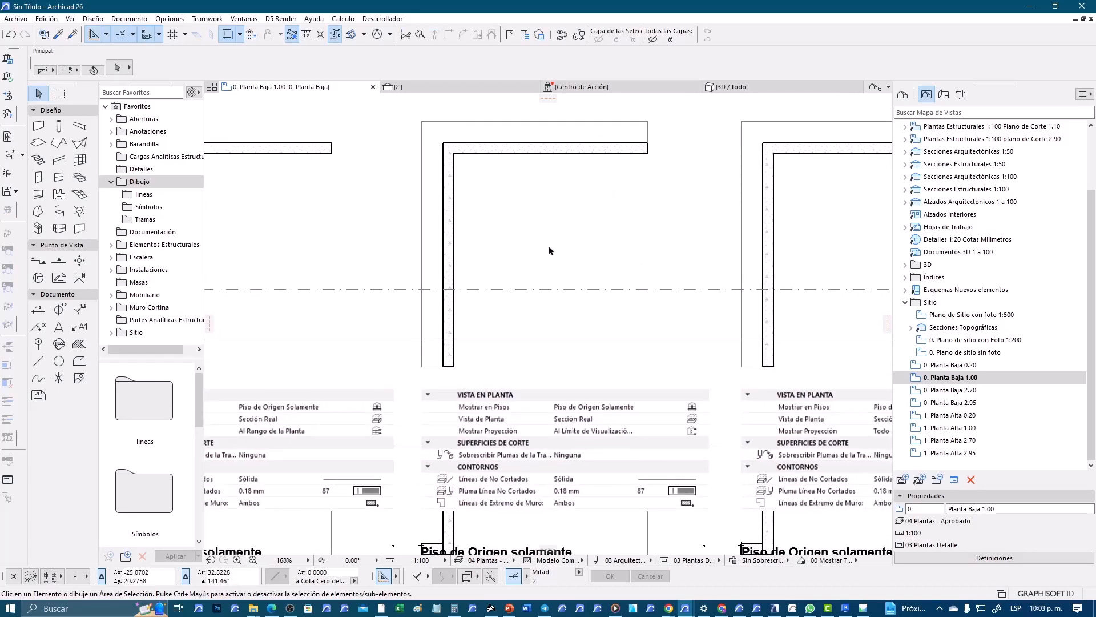
middle_drag(520, 173, 504, 175)
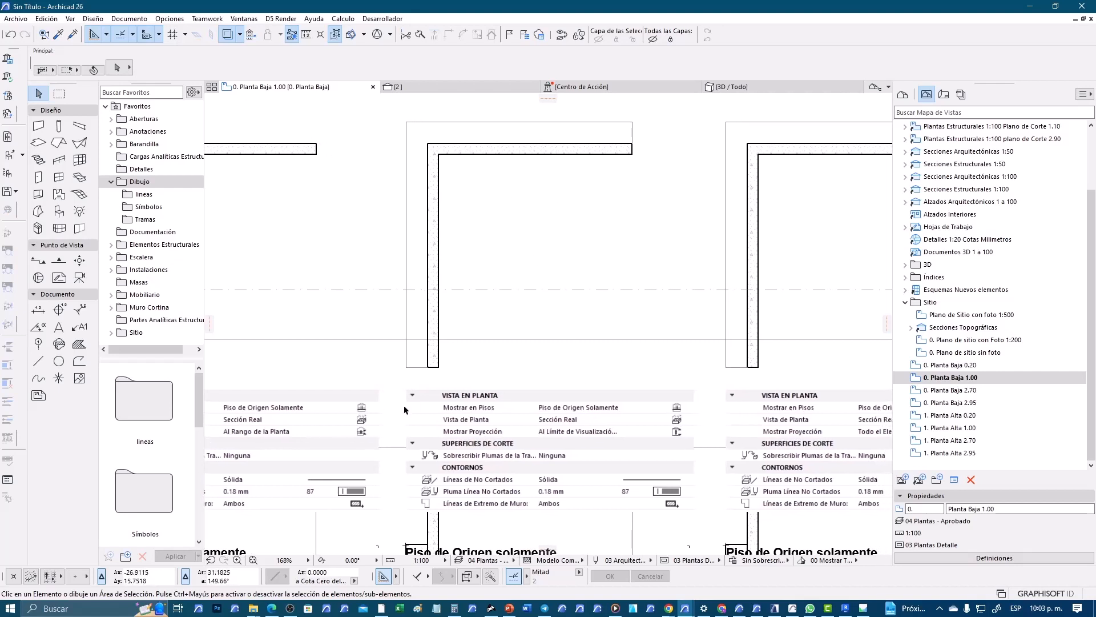
Step: Set the absolute view limit offset of the Planta Baja 1.00 view to 0.80 m from Cota Cero del Proyecto
middle_drag(404, 409, 406, 397)
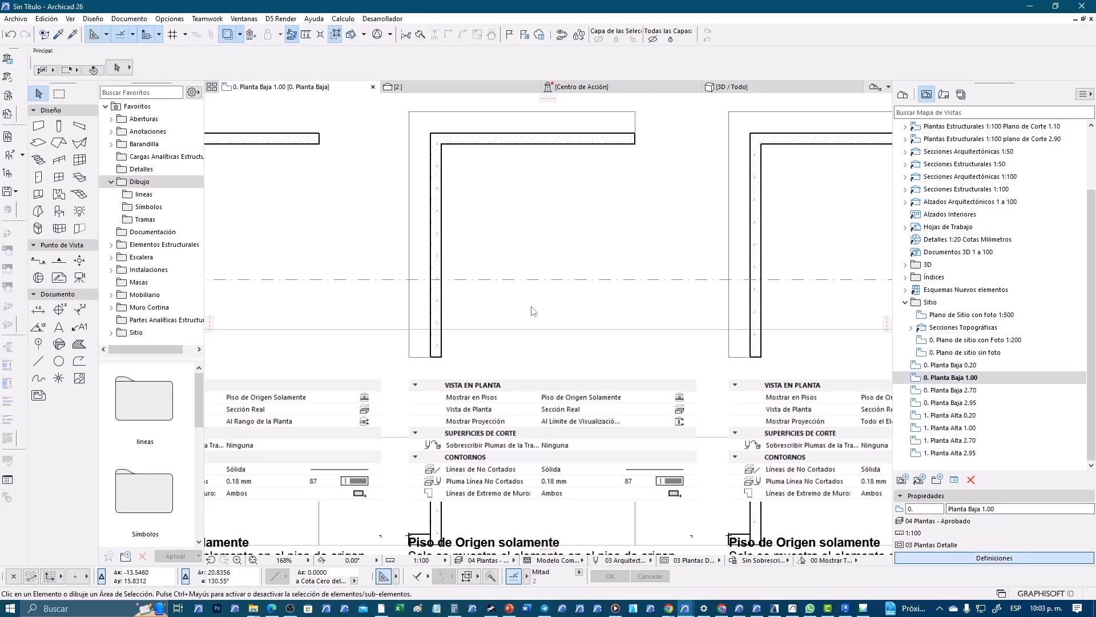
click(617, 404)
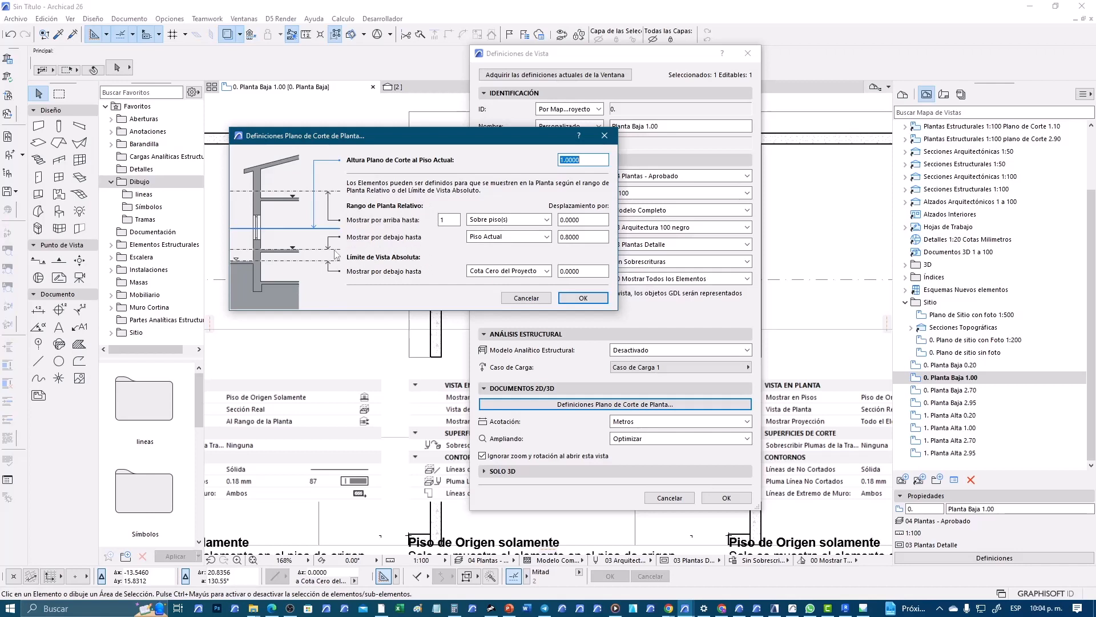
click(583, 272)
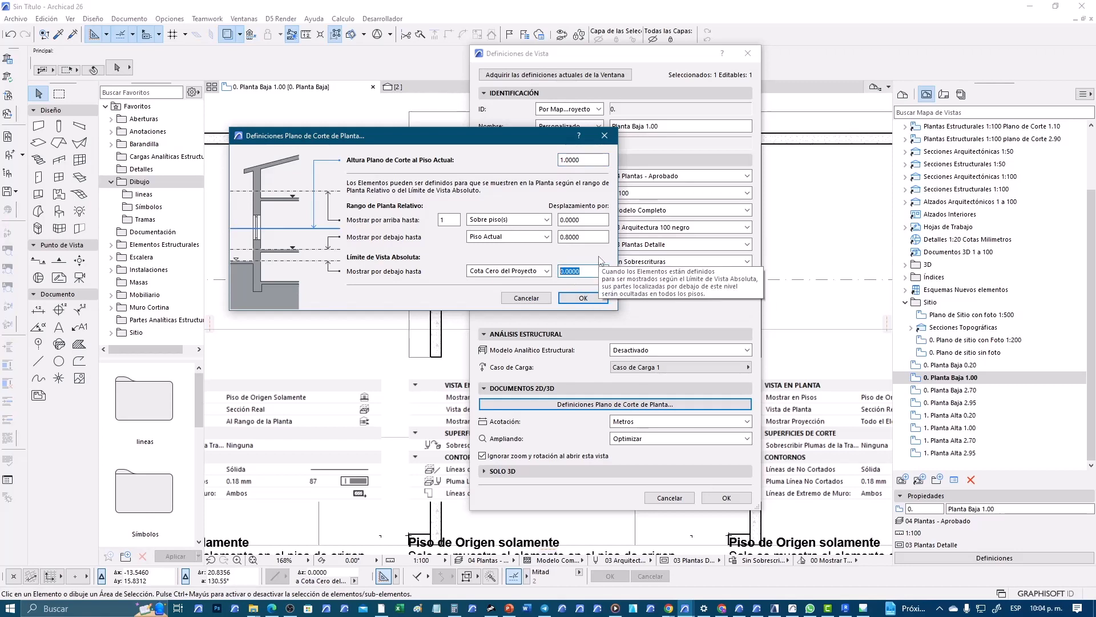
text(.)
click(598, 301)
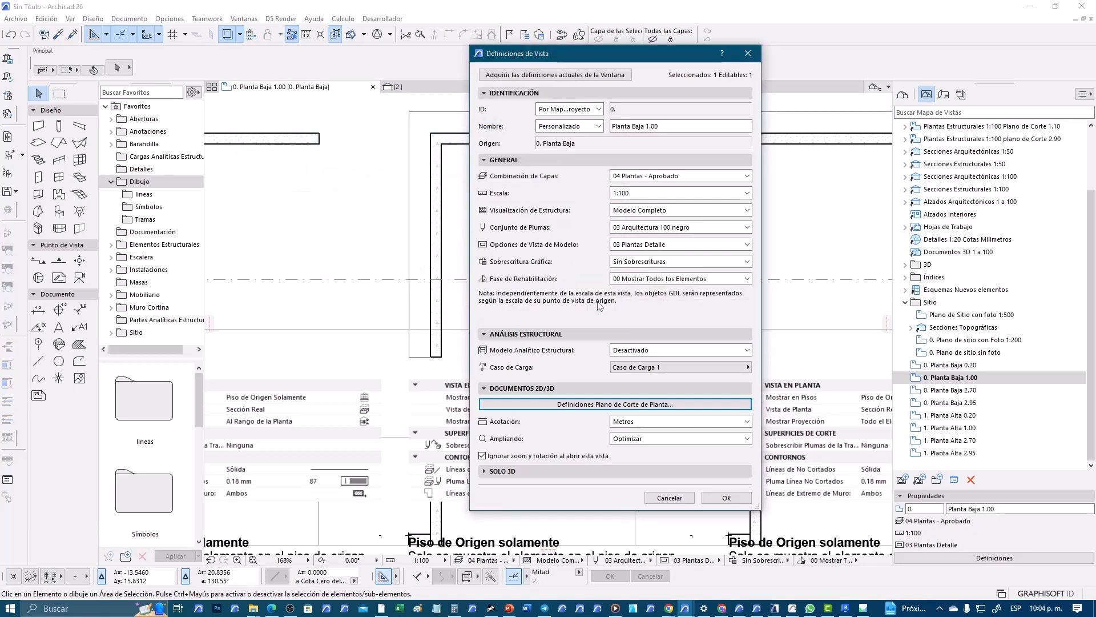
click(727, 497)
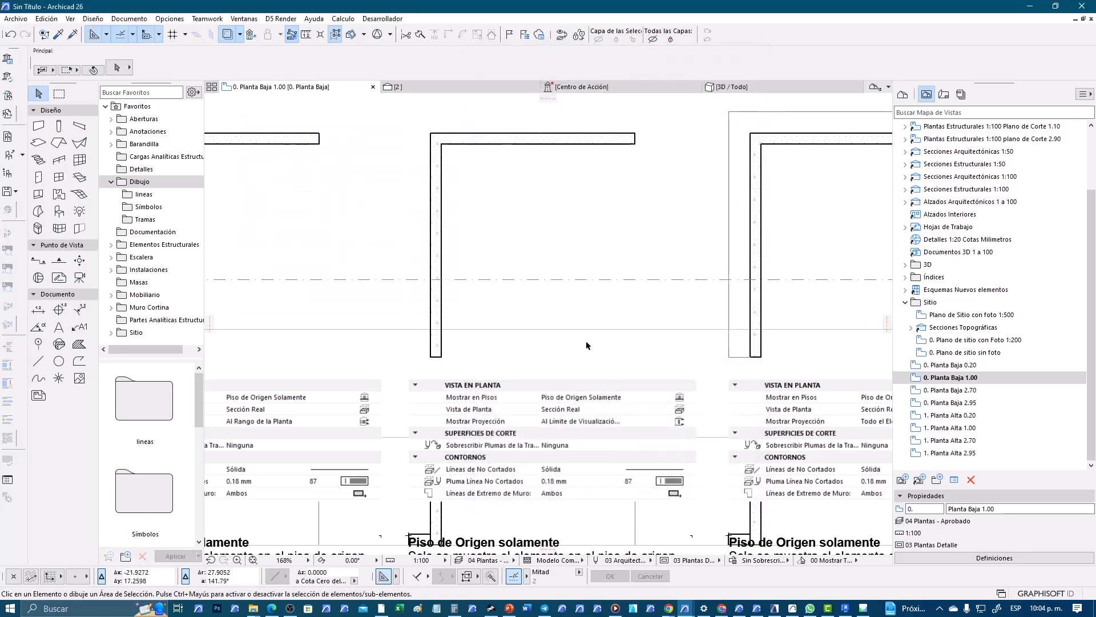
Step: Compare the first two wall pairs in plan and review the floor plan cut plane settings of the Planta Baja 1.00 view
scroll(573, 307, down, 3)
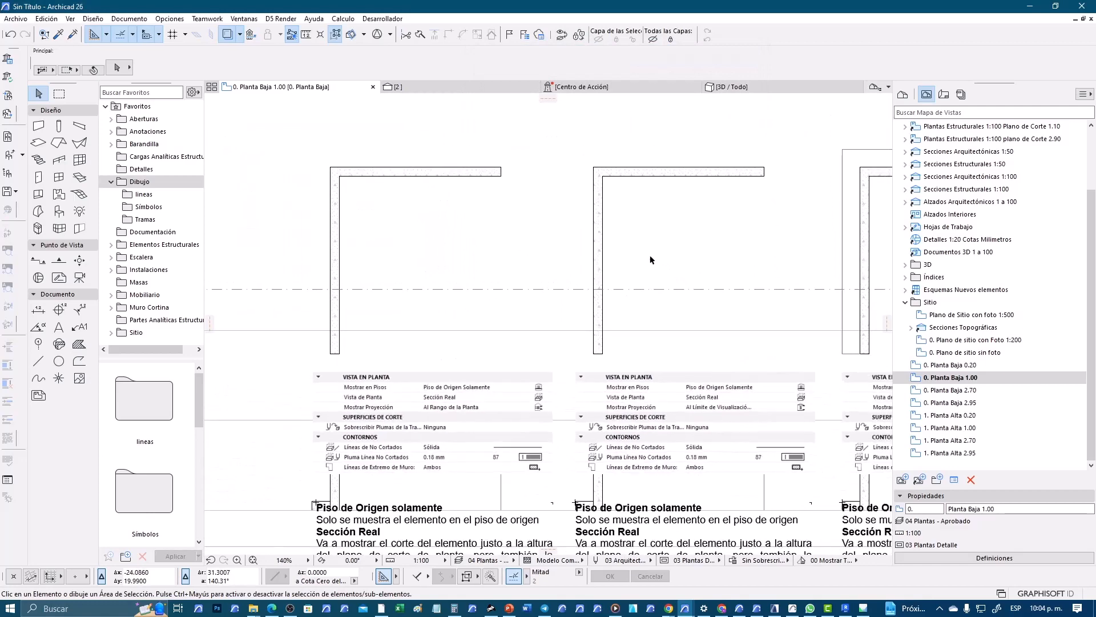
middle_drag(608, 272, 551, 263)
scroll(556, 246, up, 2)
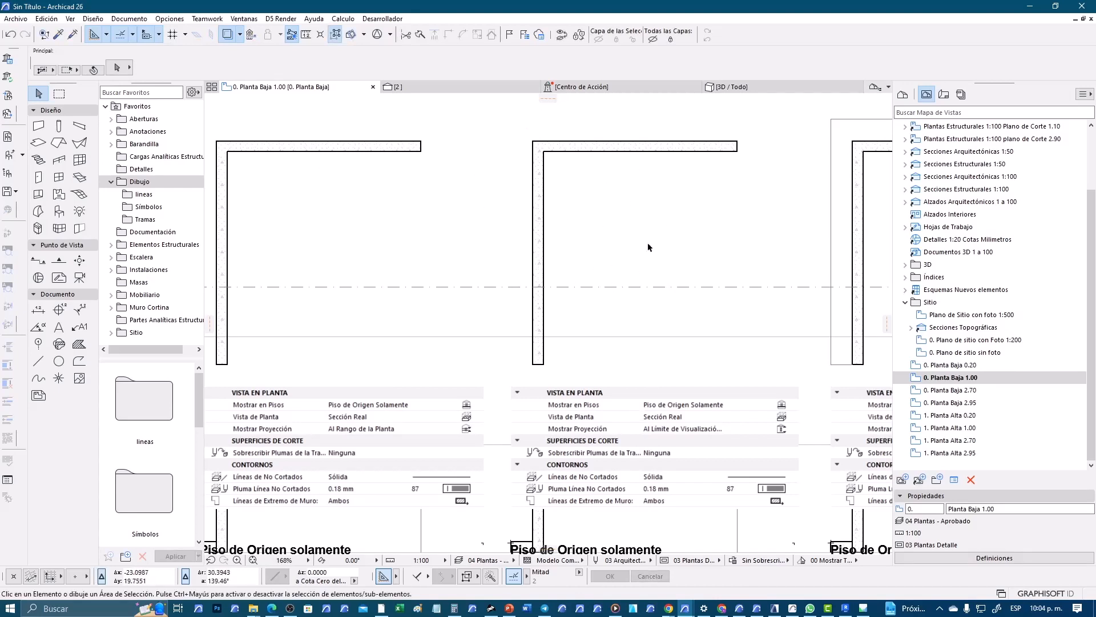
middle_drag(571, 179, 576, 187)
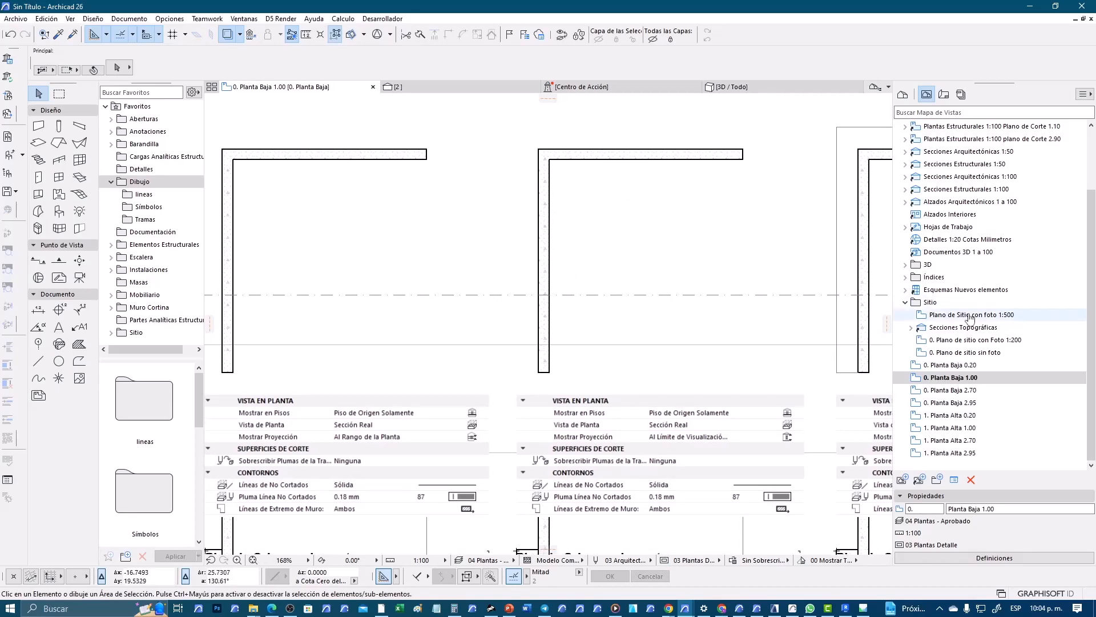
right_click(959, 377)
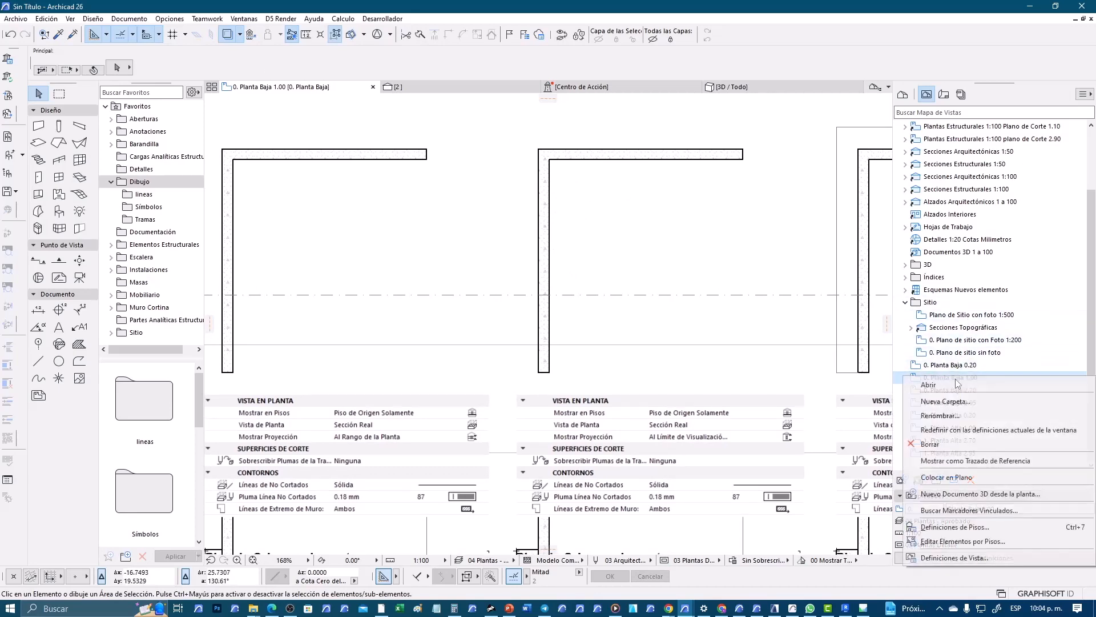
click(973, 556)
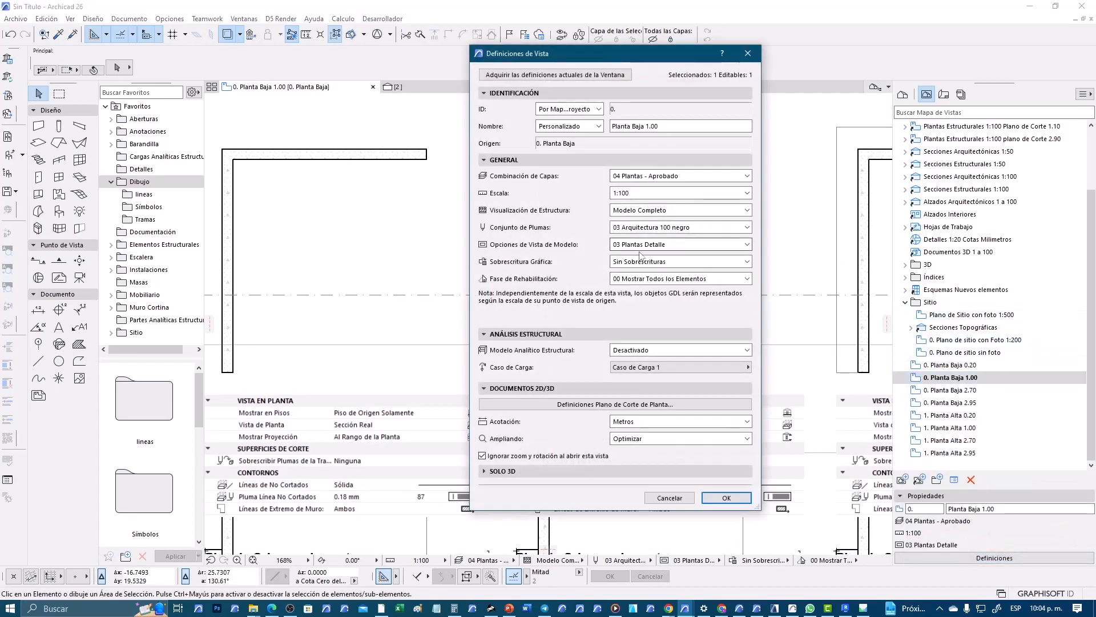
click(633, 403)
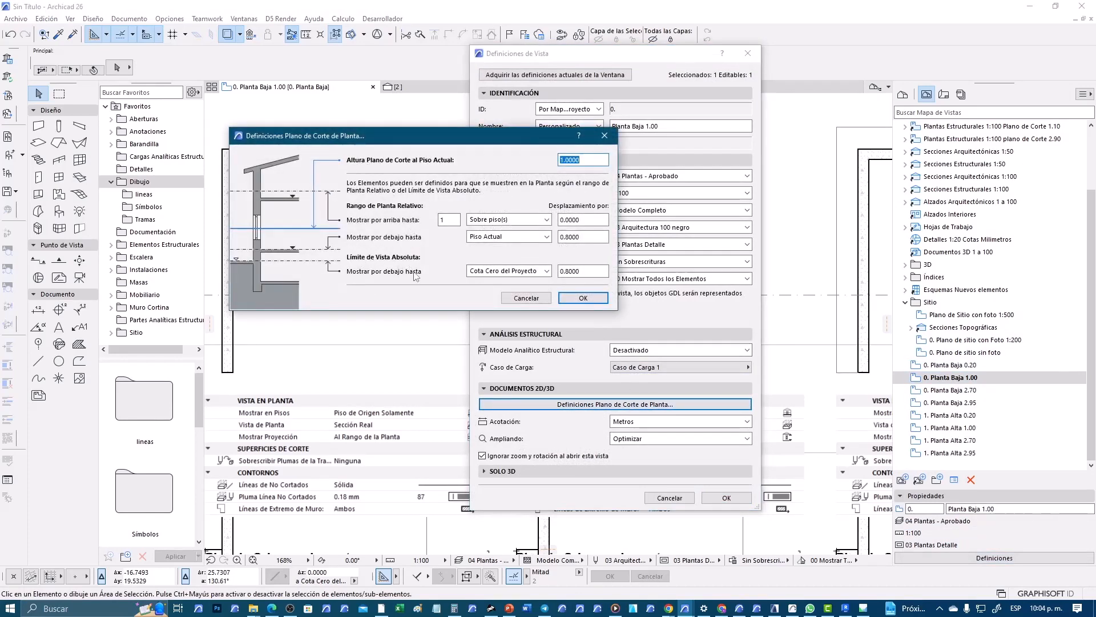
click(505, 296)
click(669, 497)
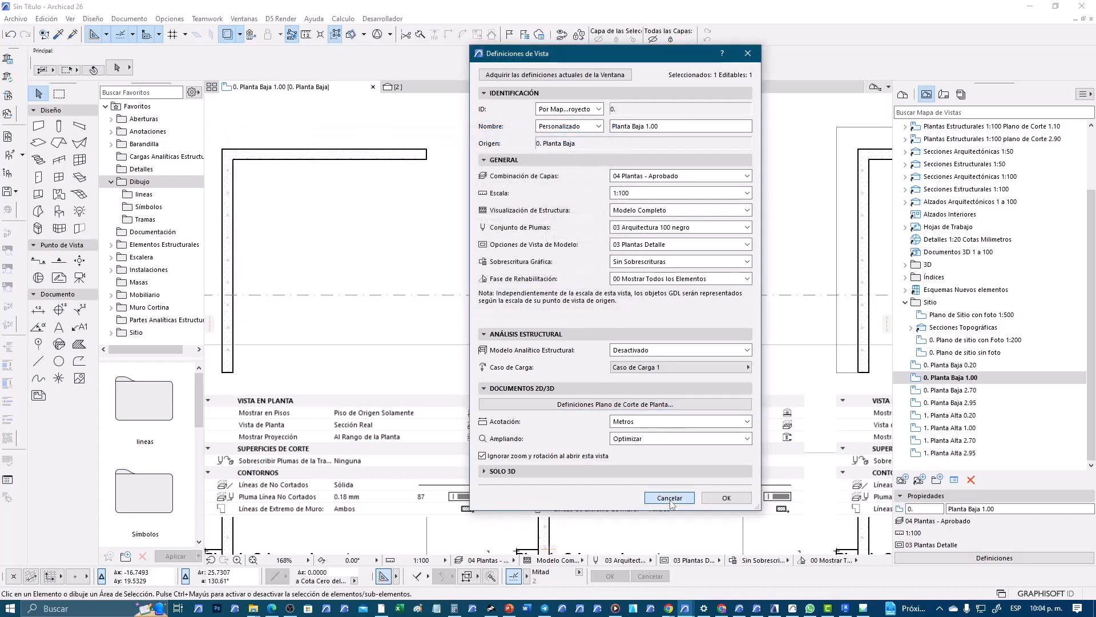
Step: Inspect the third wall pair with its Todo el Elemento projection and check it against the view's floor plan cut plane settings
scroll(593, 243, down, 2)
middle_drag(632, 231, 671, 232)
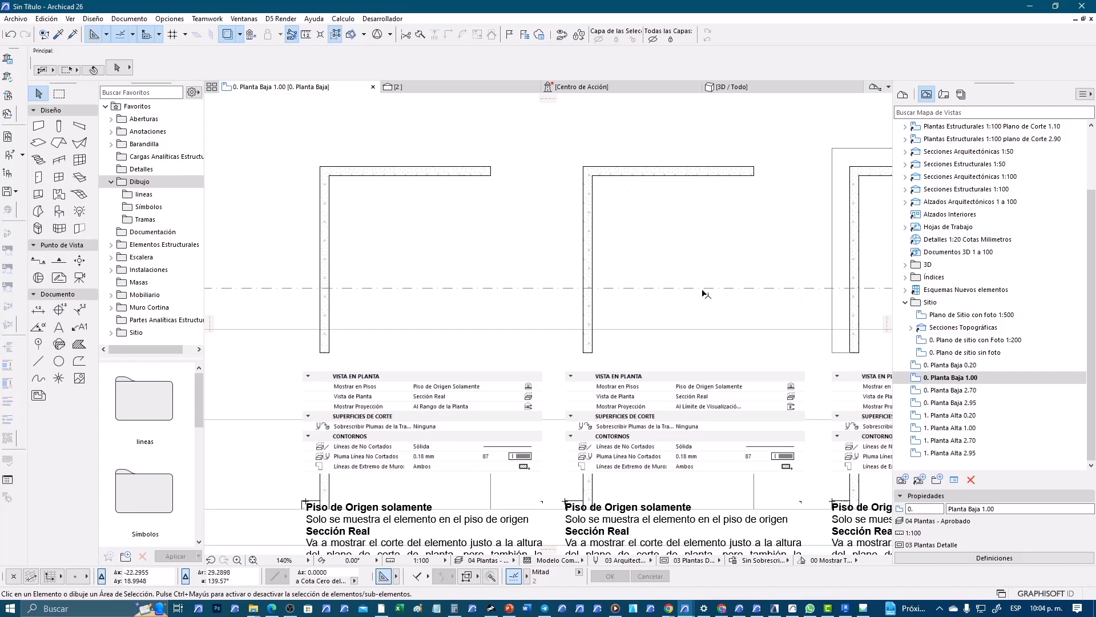
middle_drag(686, 290, 359, 274)
scroll(657, 314, up, 2)
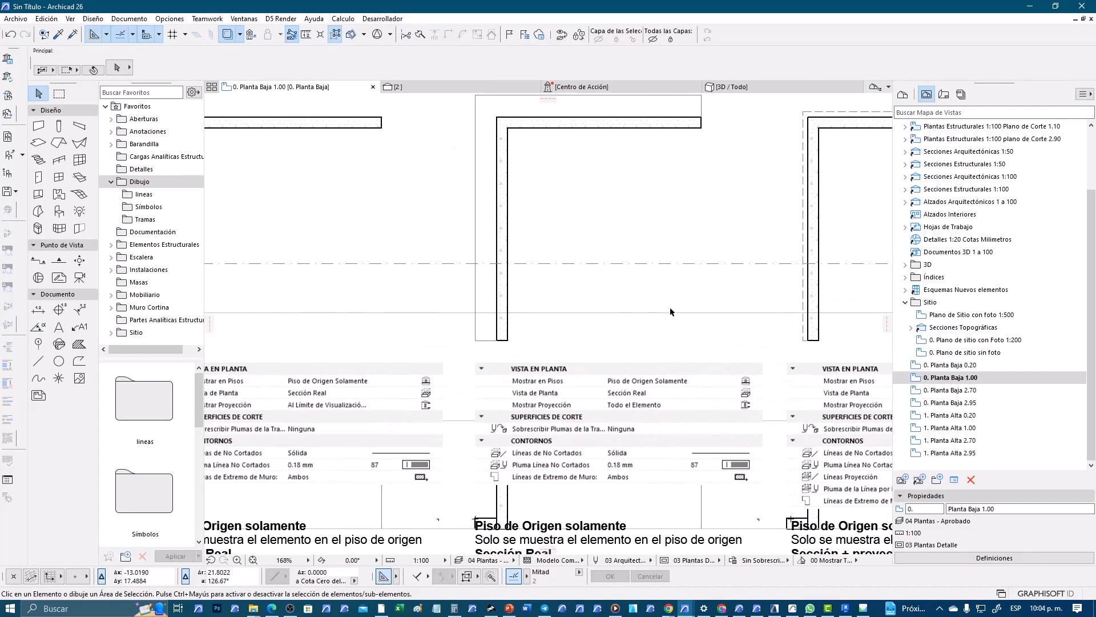
middle_drag(670, 306, 606, 323)
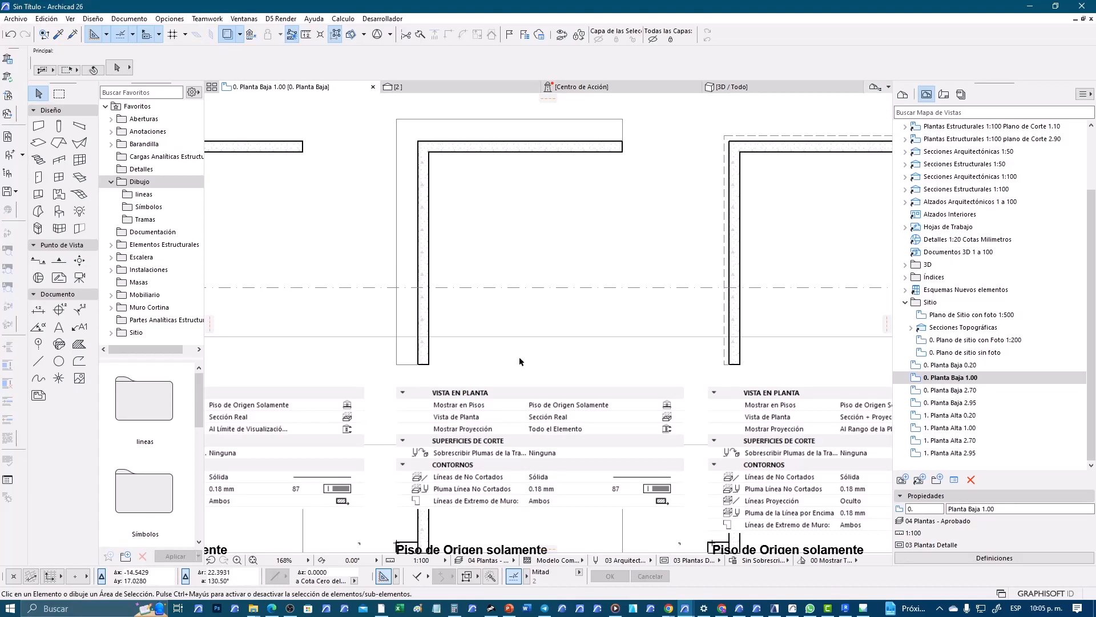
right_click(908, 377)
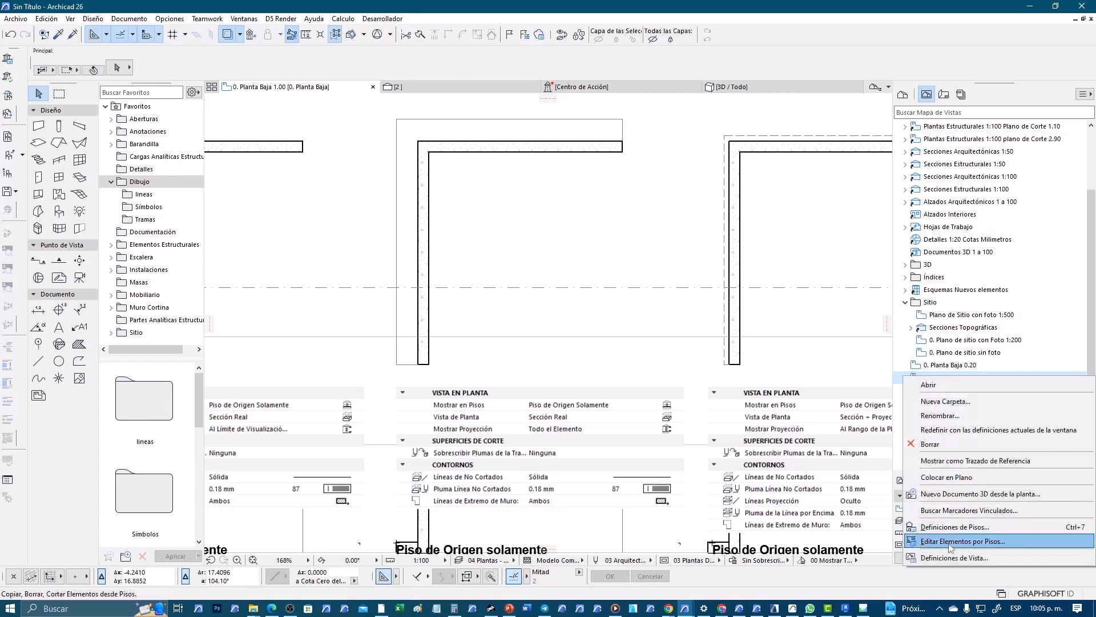
click(952, 558)
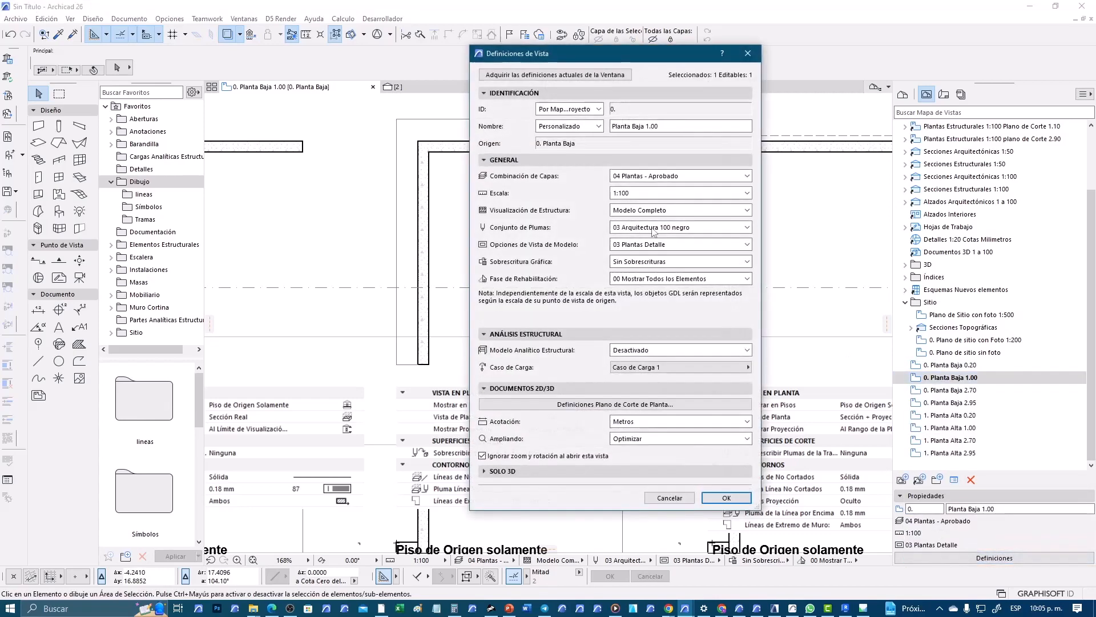
click(634, 406)
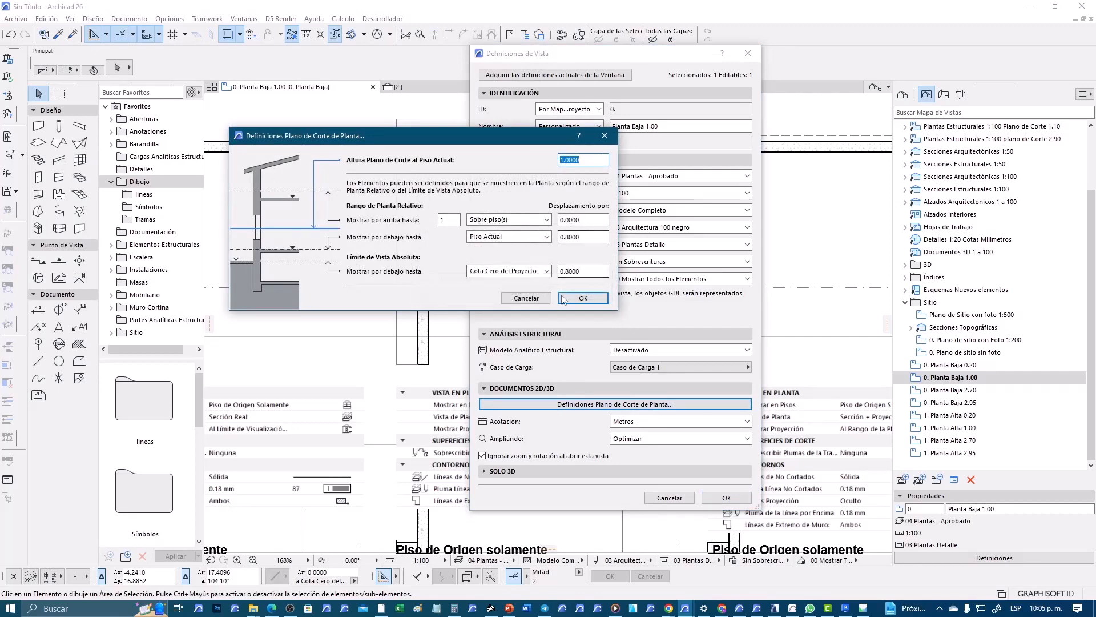
click(526, 299)
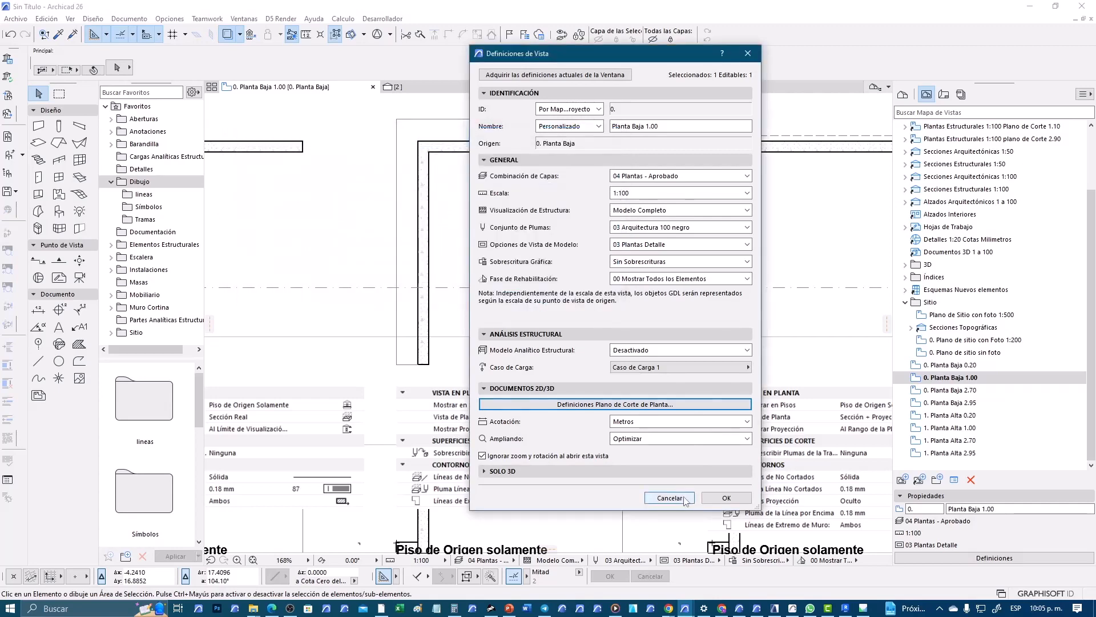
click(686, 497)
scroll(500, 291, down, 2)
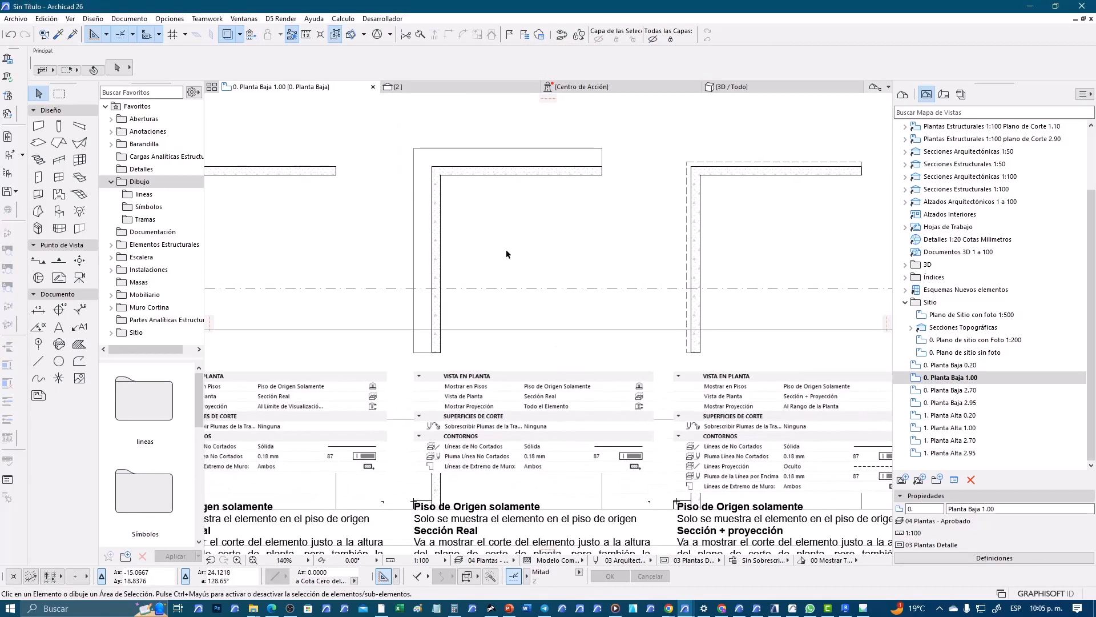
middle_drag(516, 252, 529, 256)
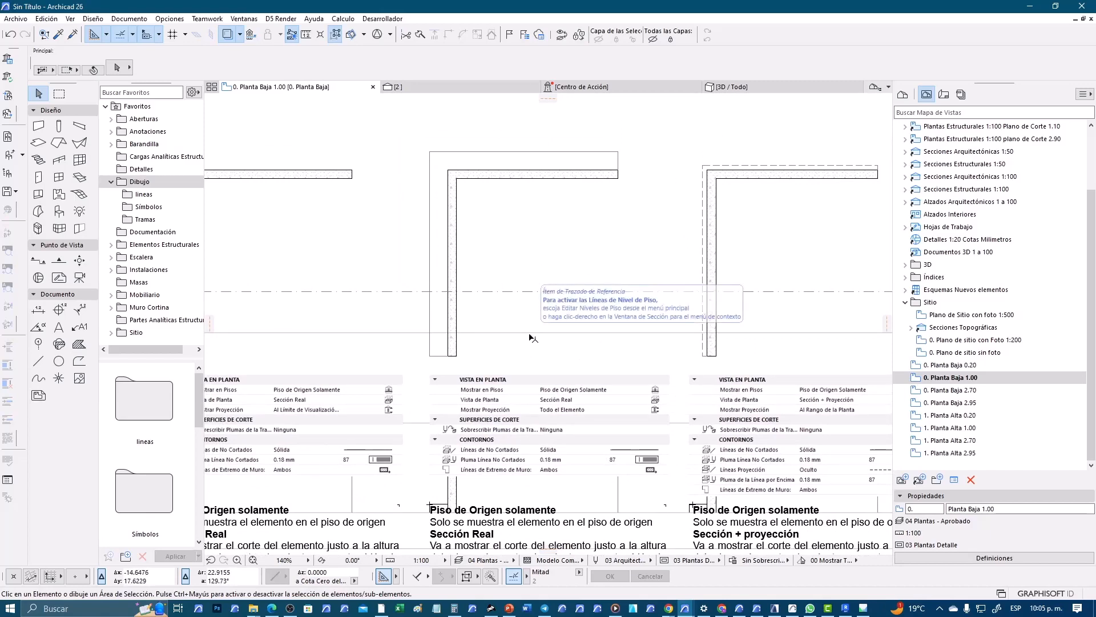
scroll(593, 415, up, 2)
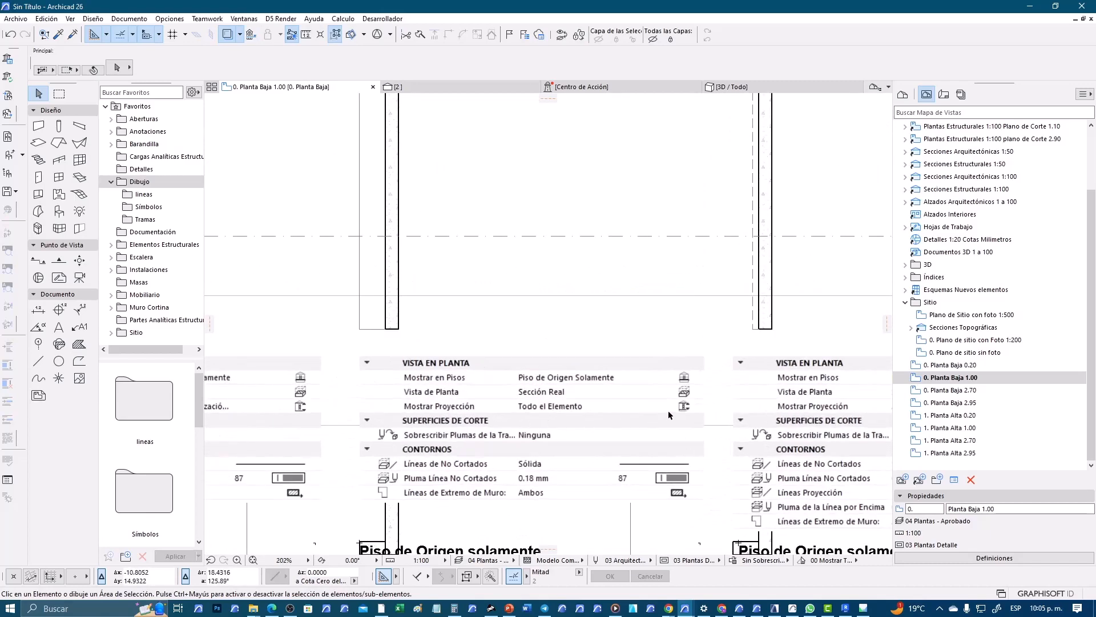
scroll(639, 406, down, 2)
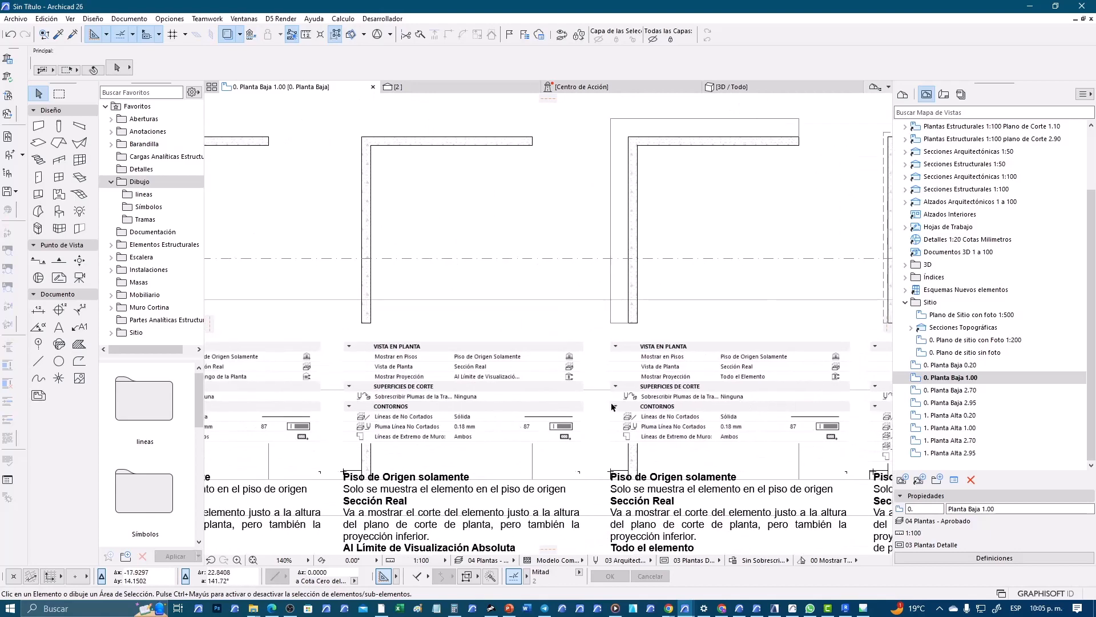
Step: Read the explanatory notes under the three Sección Real wall pairs: Al Rango de la Planta, Al Límite de Visualización Absoluta and Todo el elemento
middle_drag(601, 347, 564, 367)
scroll(533, 368, down, 1)
middle_drag(470, 416, 658, 328)
middle_drag(431, 399, 537, 397)
scroll(517, 406, up, 1)
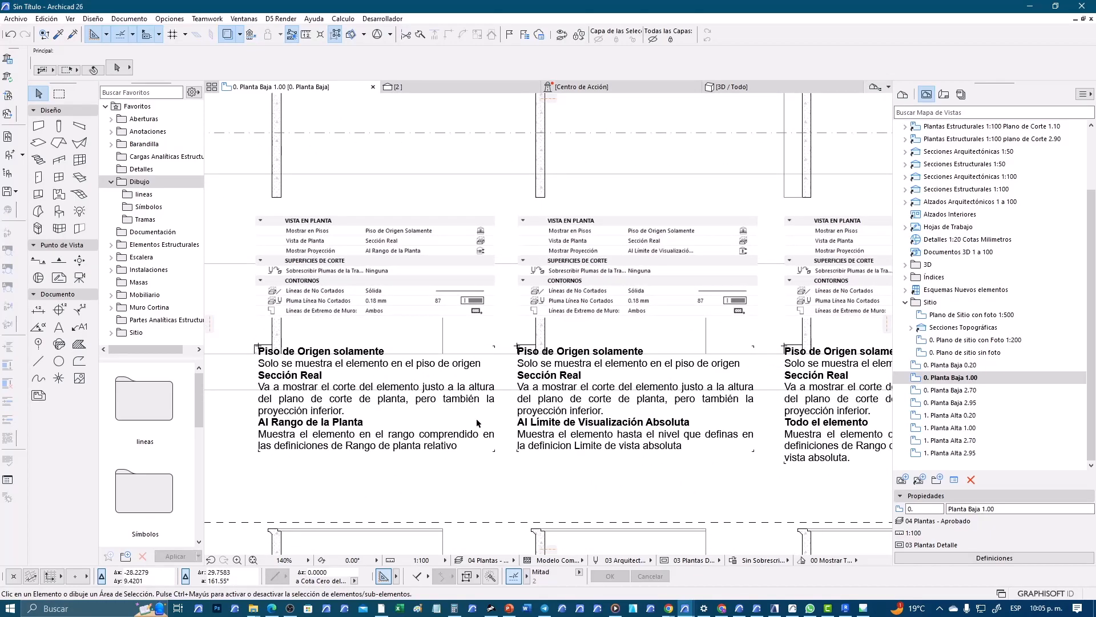
scroll(320, 398, up, 3)
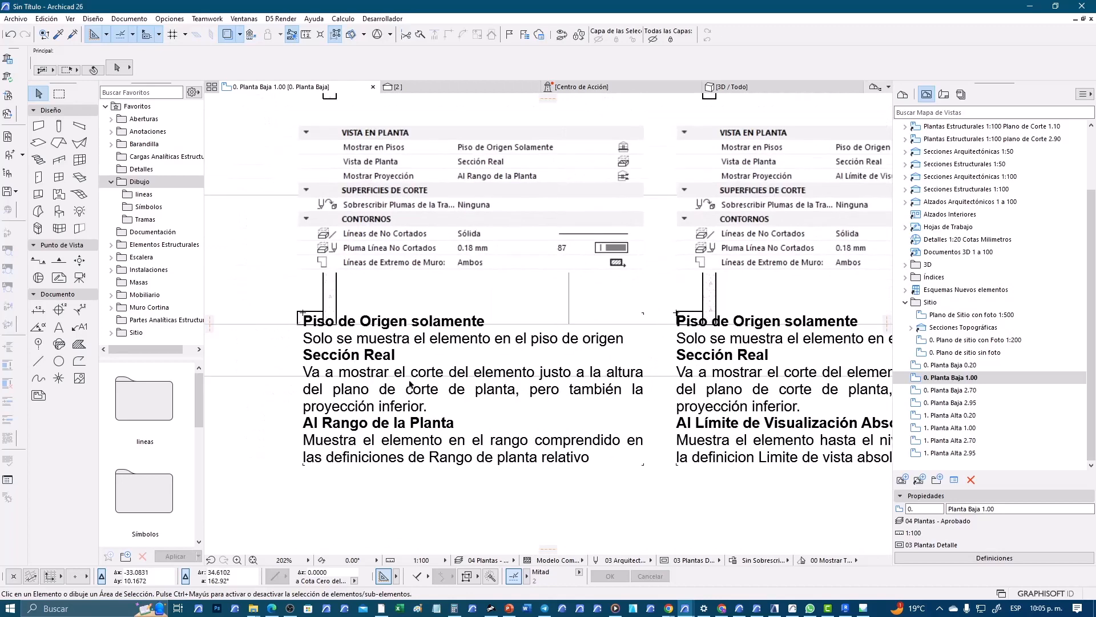
middle_drag(404, 346, 336, 332)
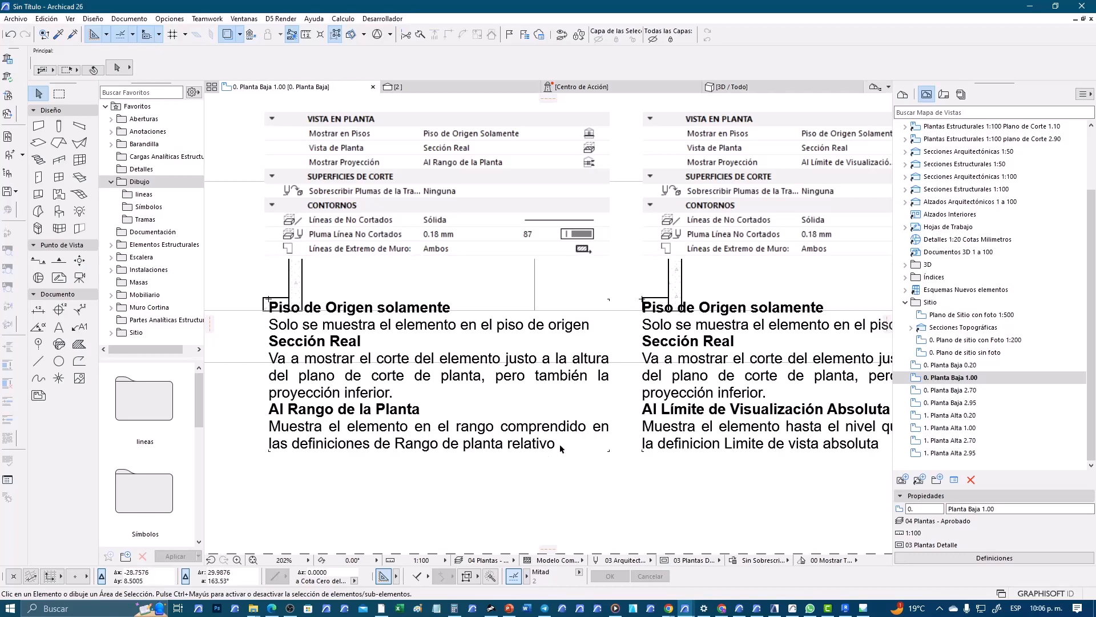
middle_drag(562, 451, 225, 461)
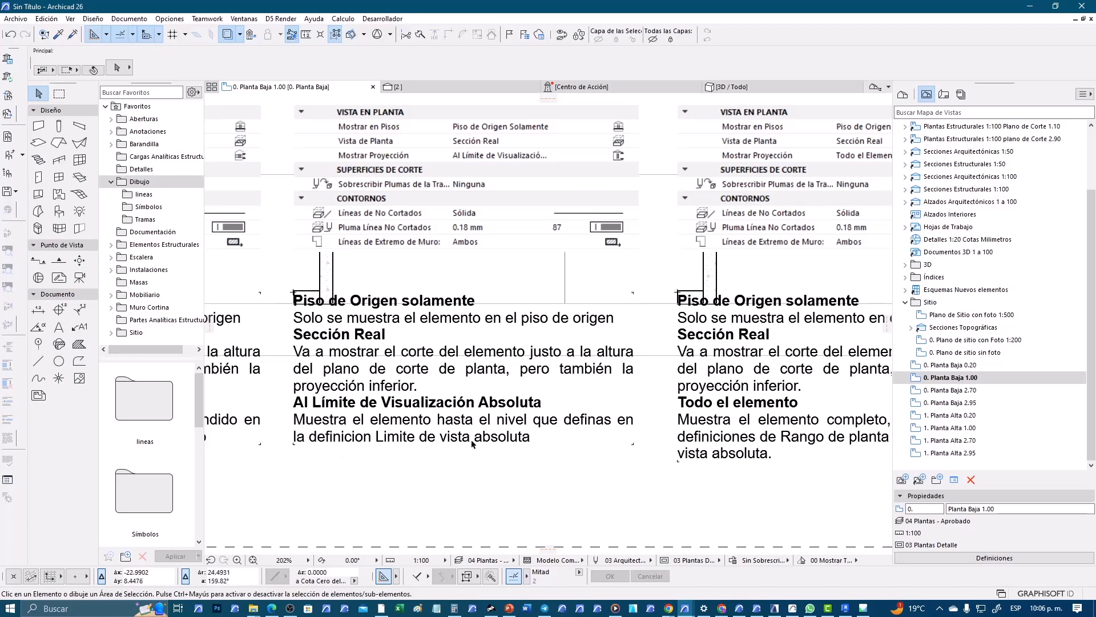
middle_drag(624, 465, 350, 467)
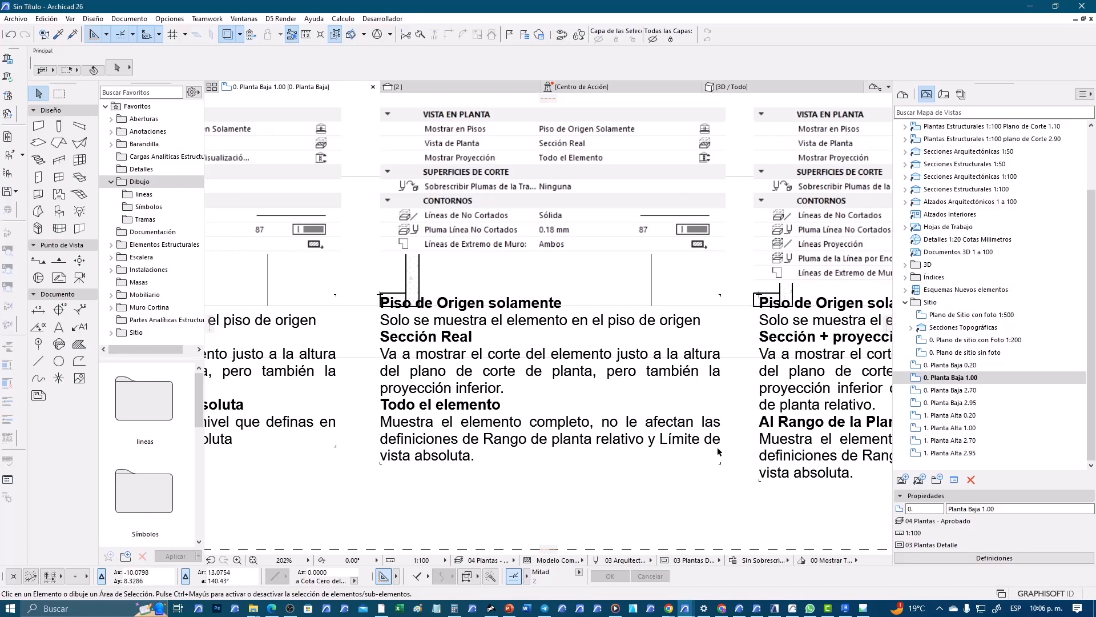
Step: Examine the Sección + Proyección settings and note of the fourth wall pair, dismissing the message notification
scroll(449, 463, down, 4)
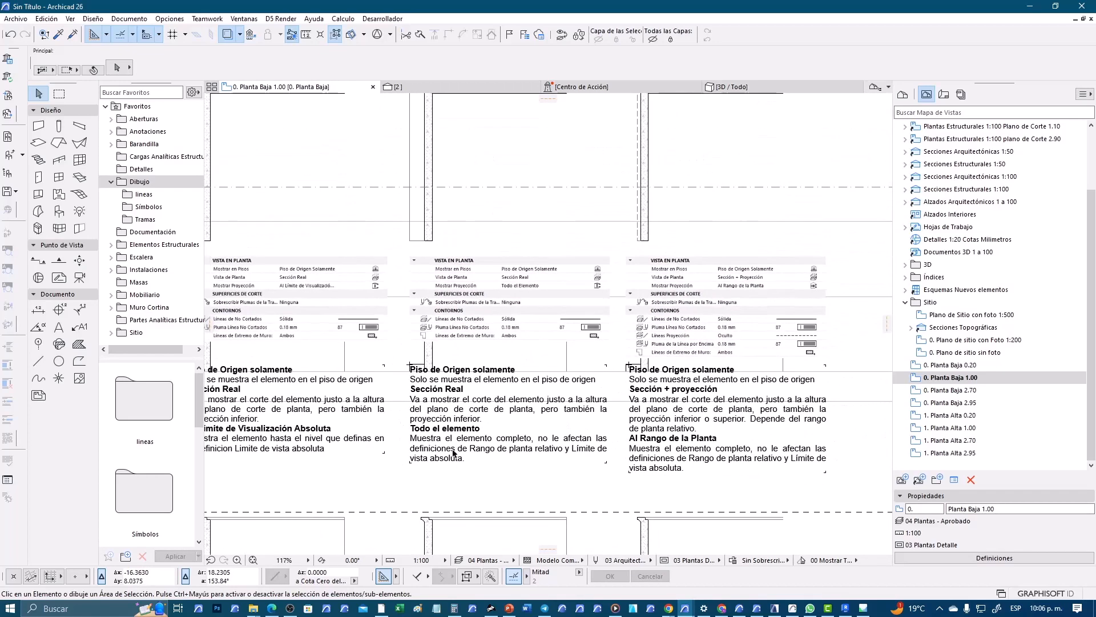
scroll(533, 477, down, 1)
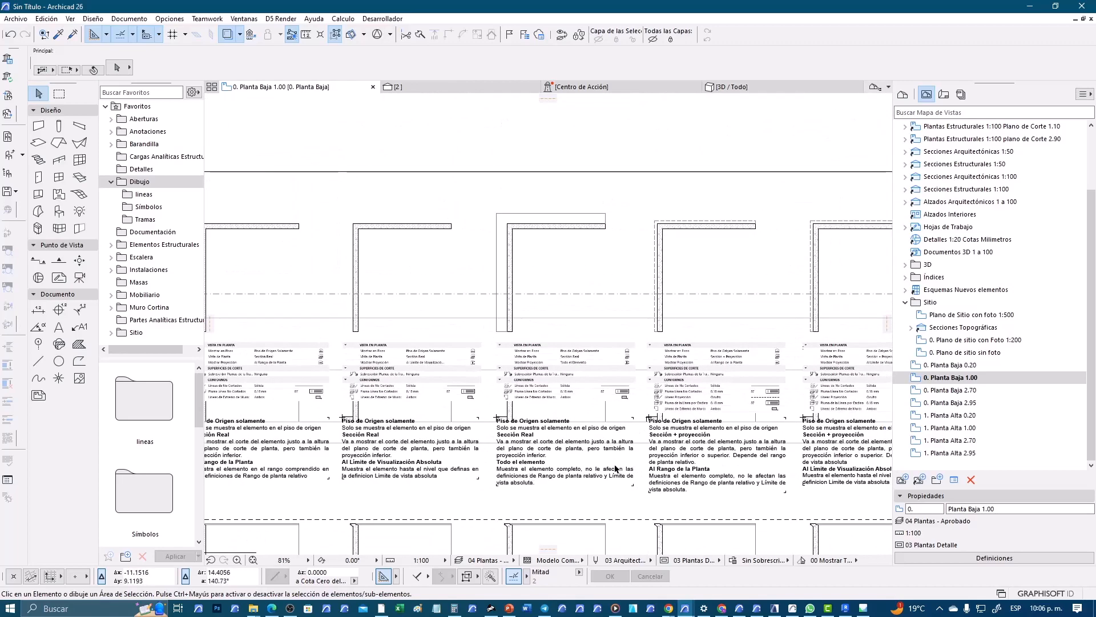
scroll(502, 352, up, 2)
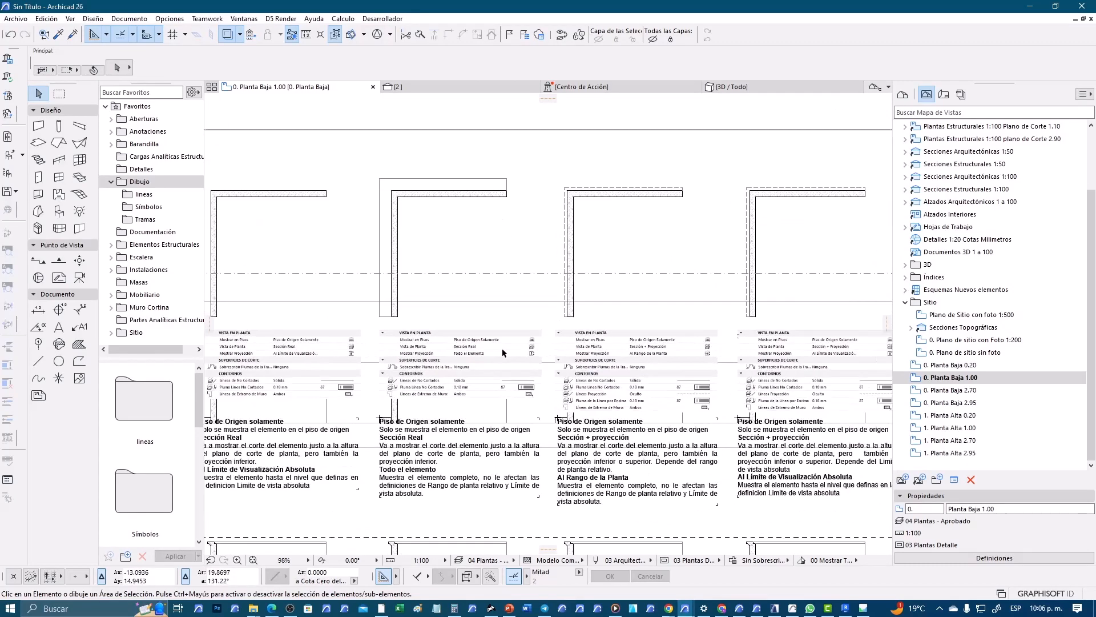
scroll(502, 353, up, 3)
scroll(376, 383, up, 3)
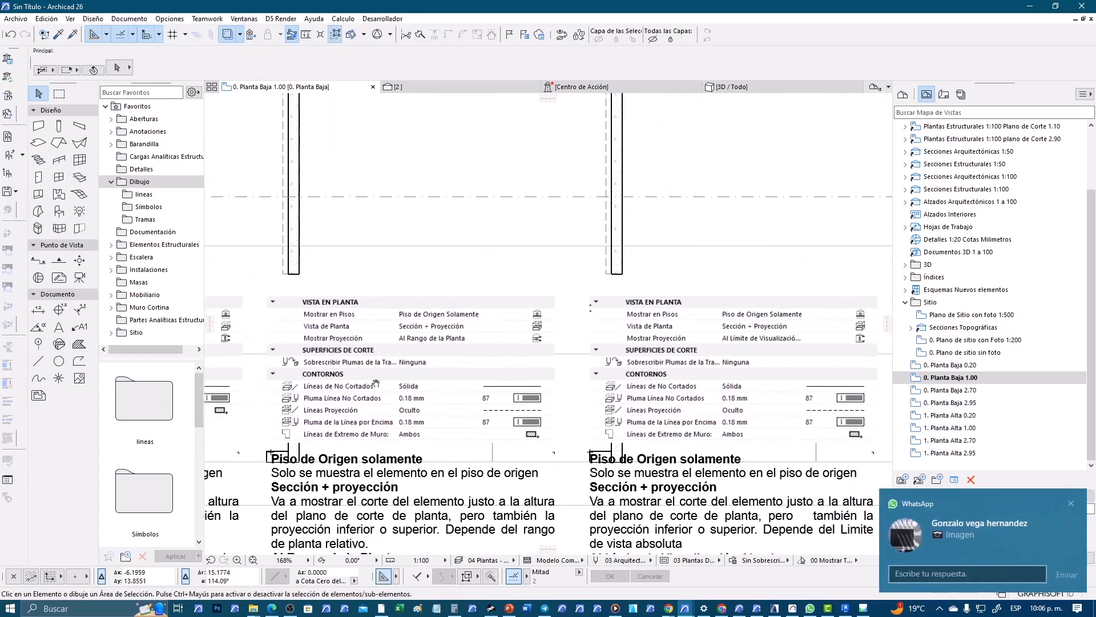
click(1071, 503)
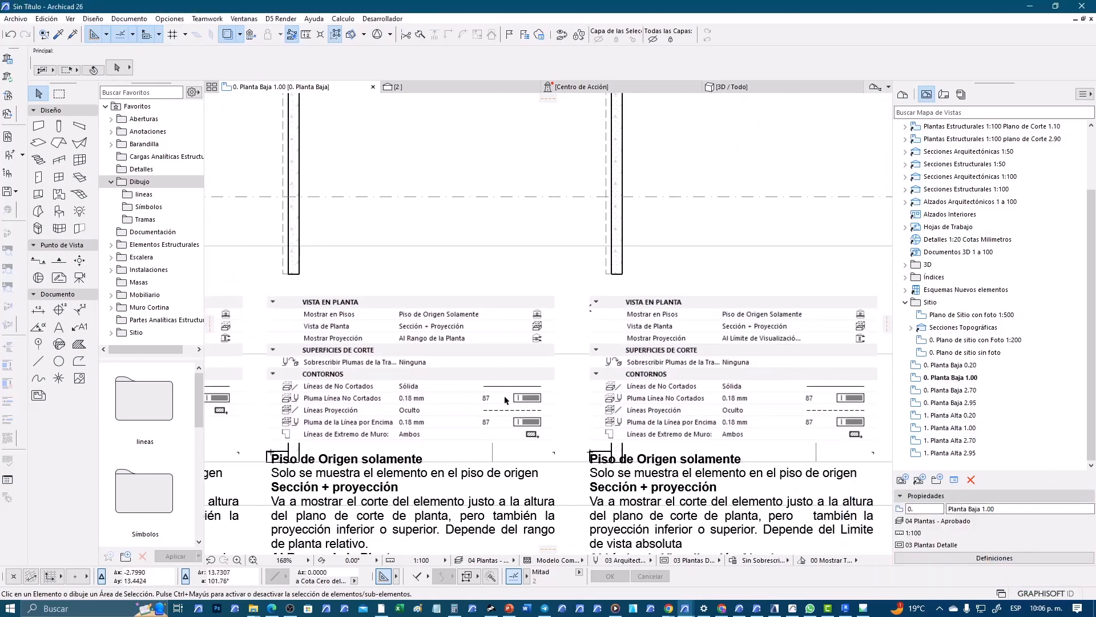
middle_drag(539, 409, 535, 402)
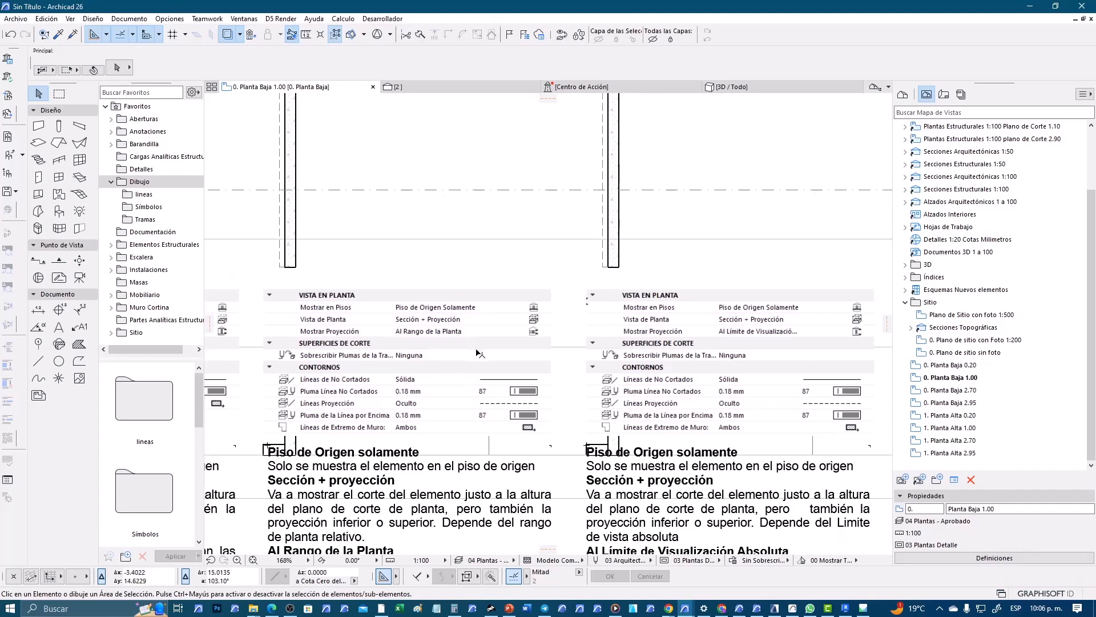
middle_drag(438, 367, 517, 374)
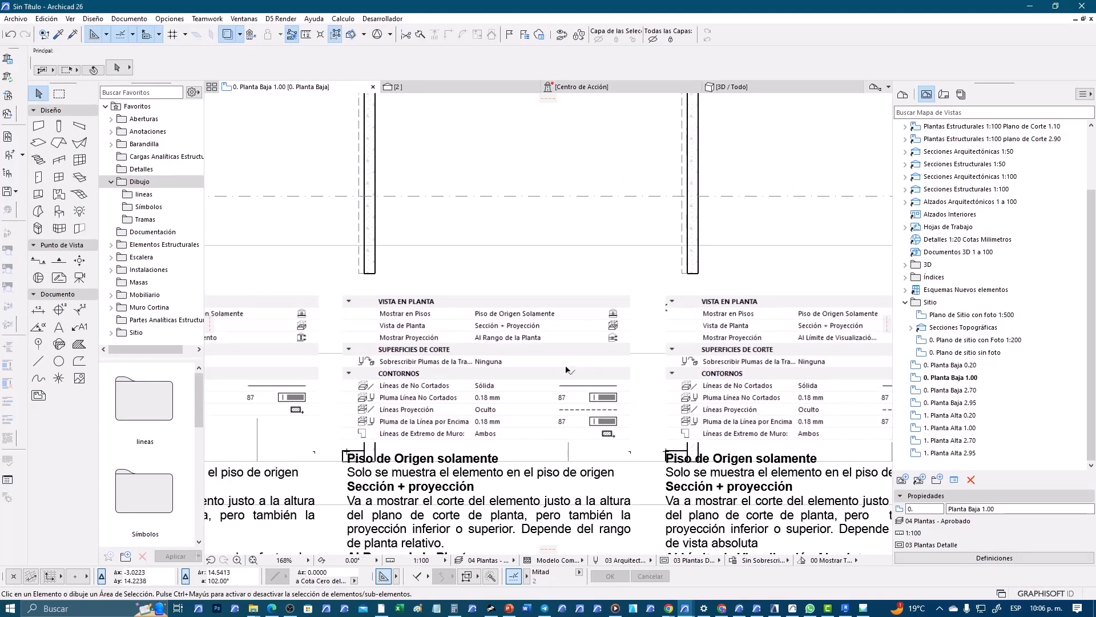
Step: Compare the plan projections of the two Sección + Proyección wall pairs set to Al Rango de la Planta and Al Límite de Visualización Absoluta
scroll(419, 374, down, 2)
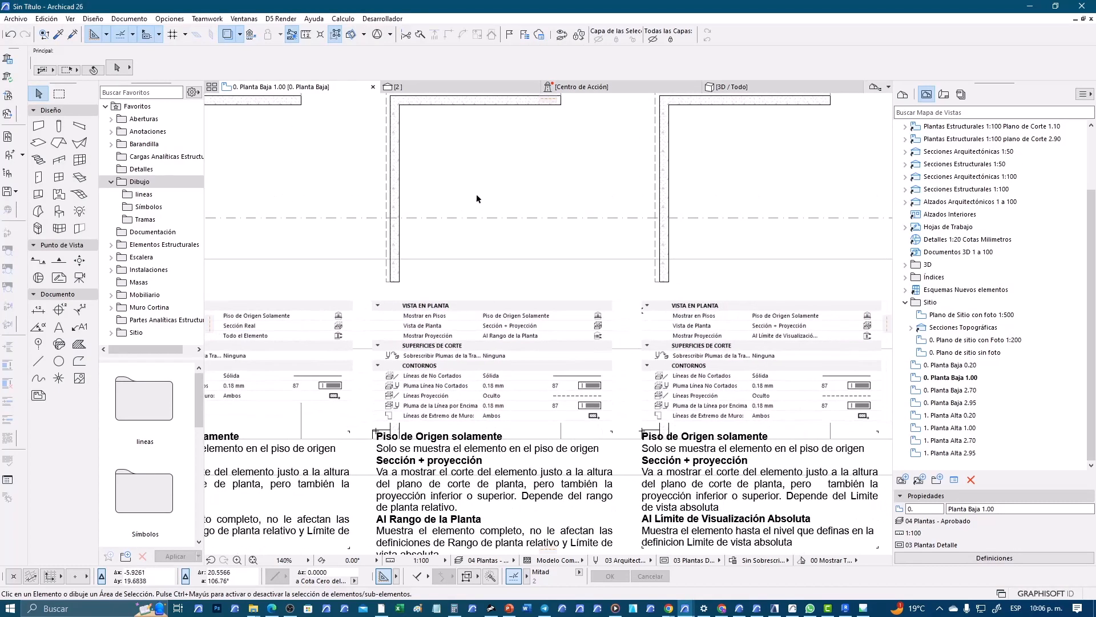
scroll(482, 215, up, 6)
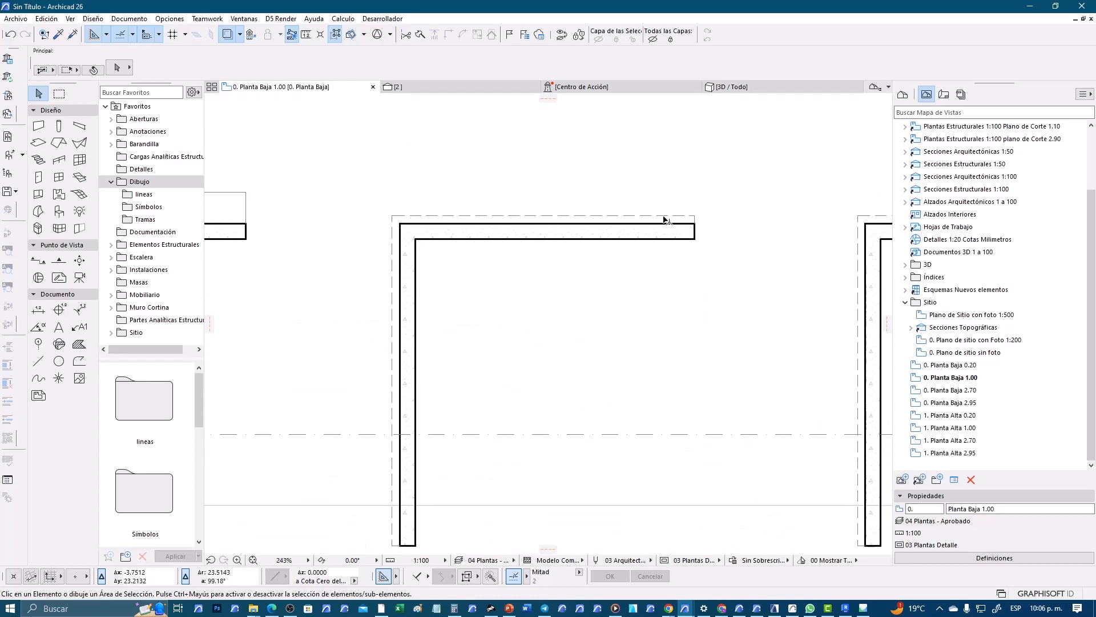
scroll(403, 343, down, 3)
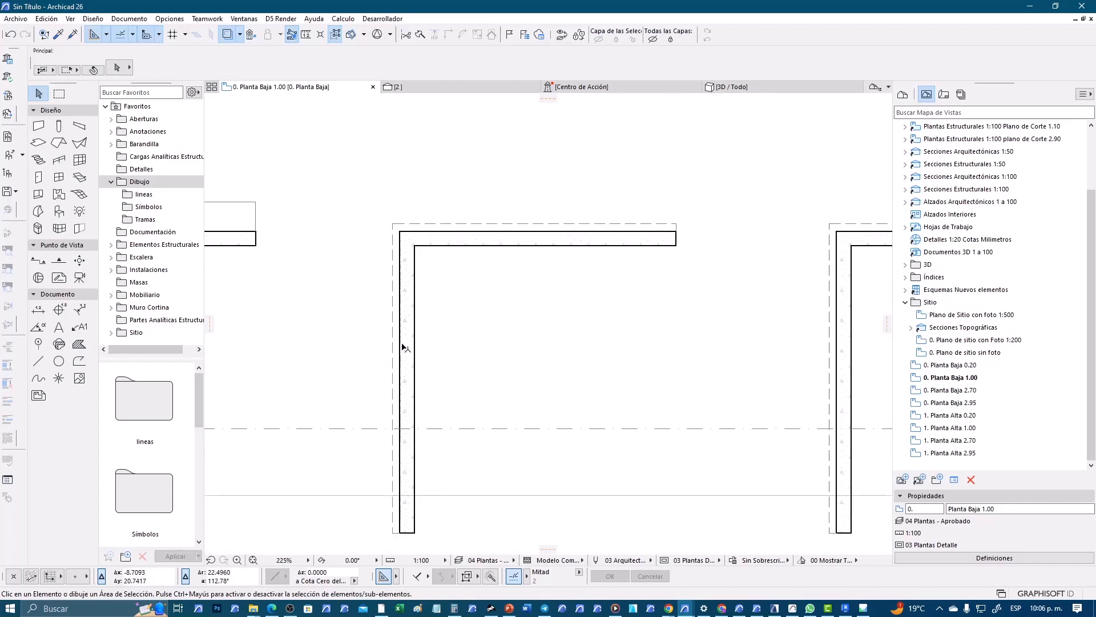
middle_drag(524, 412, 477, 337)
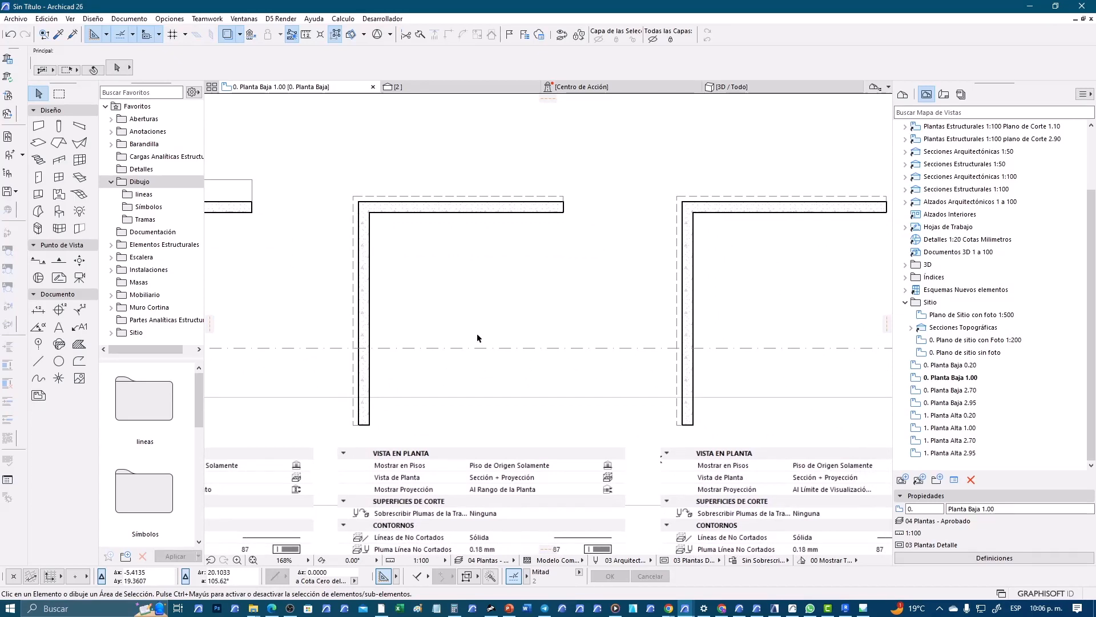
right_click(925, 379)
click(531, 417)
scroll(494, 492, up, 2)
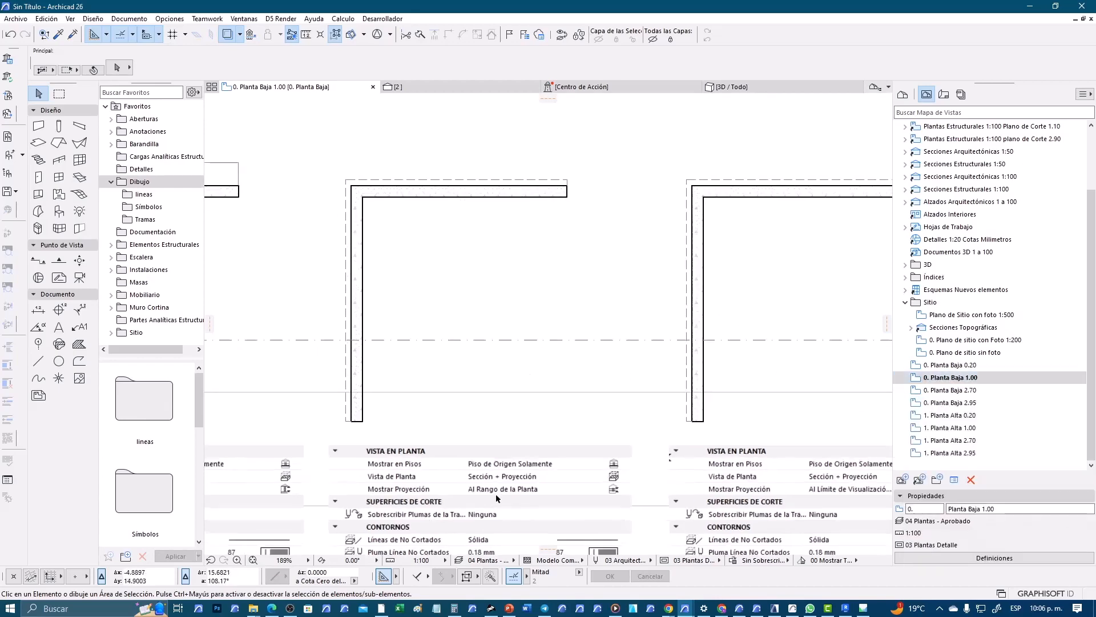
scroll(513, 486, down, 3)
middle_drag(815, 511, 732, 482)
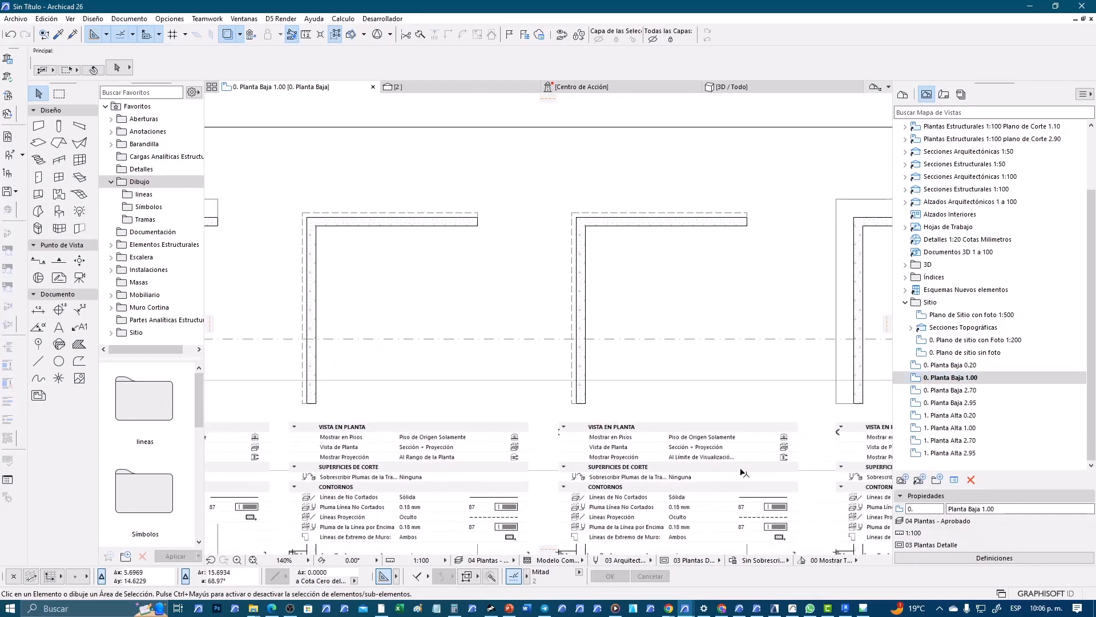
scroll(426, 360, up, 1)
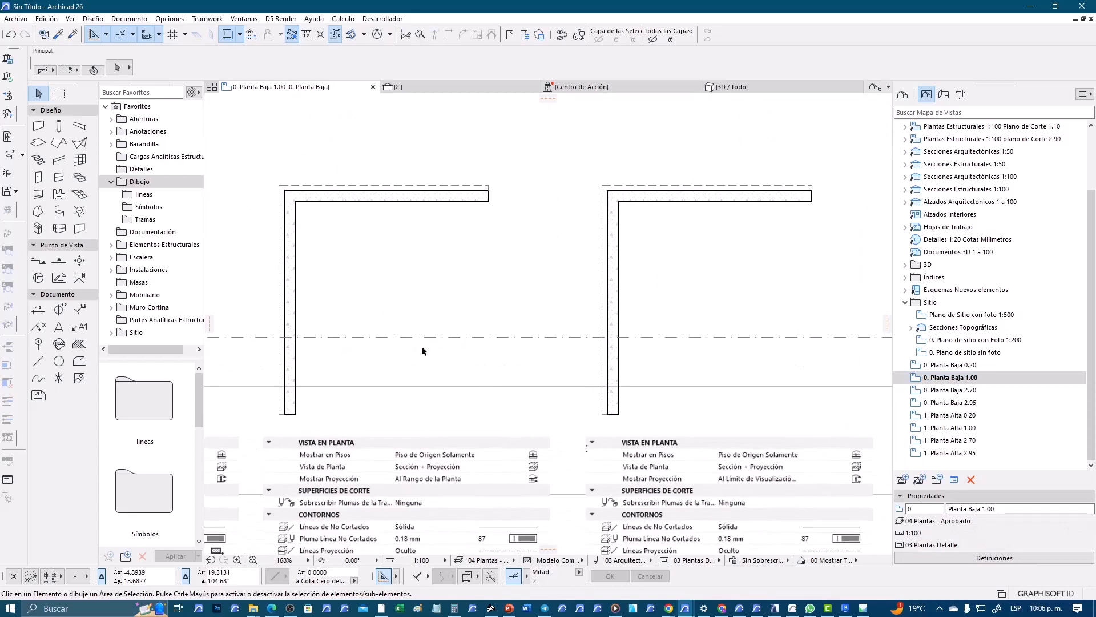
Step: Examine the first profiled wall's section drawing against its cut height and range limit lines
right_click(970, 378)
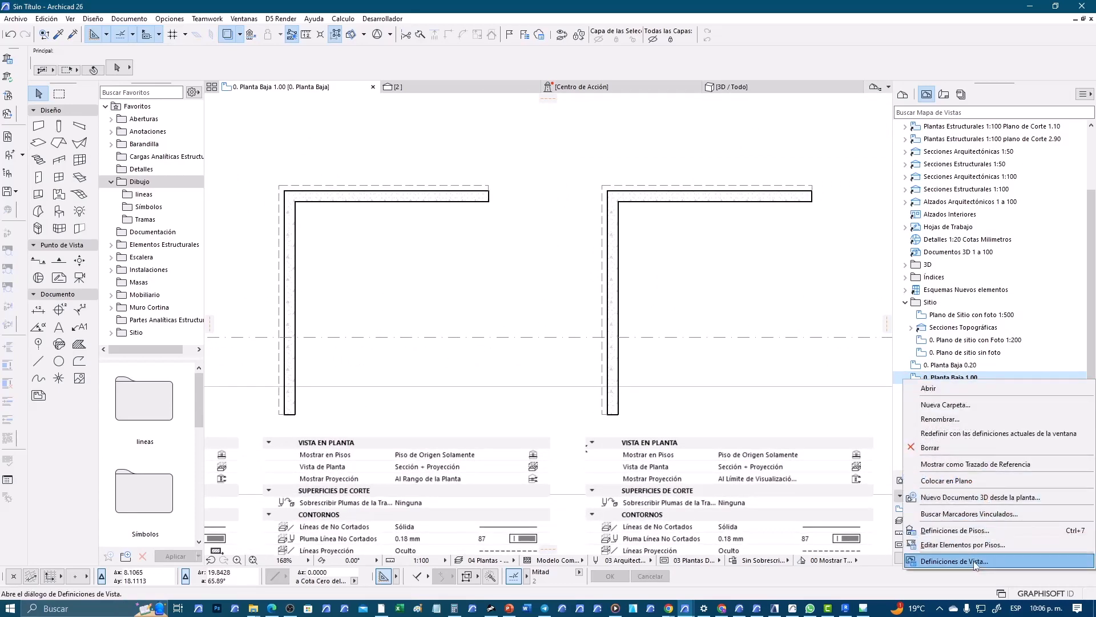
click(514, 348)
scroll(519, 347, down, 3)
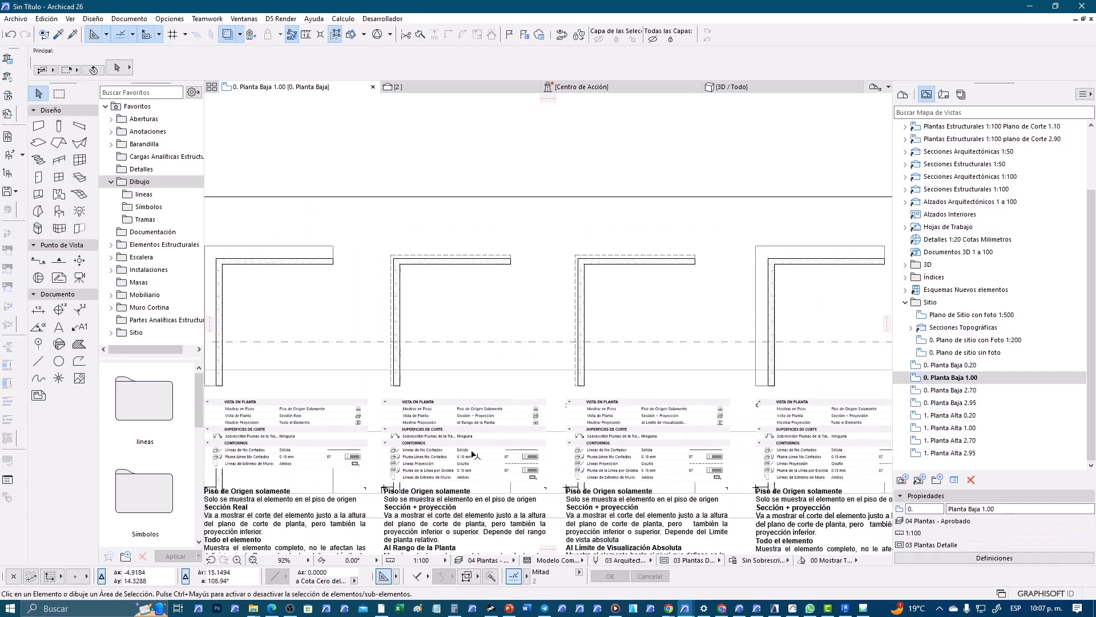
middle_drag(472, 455, 814, 153)
middle_drag(405, 429, 647, 415)
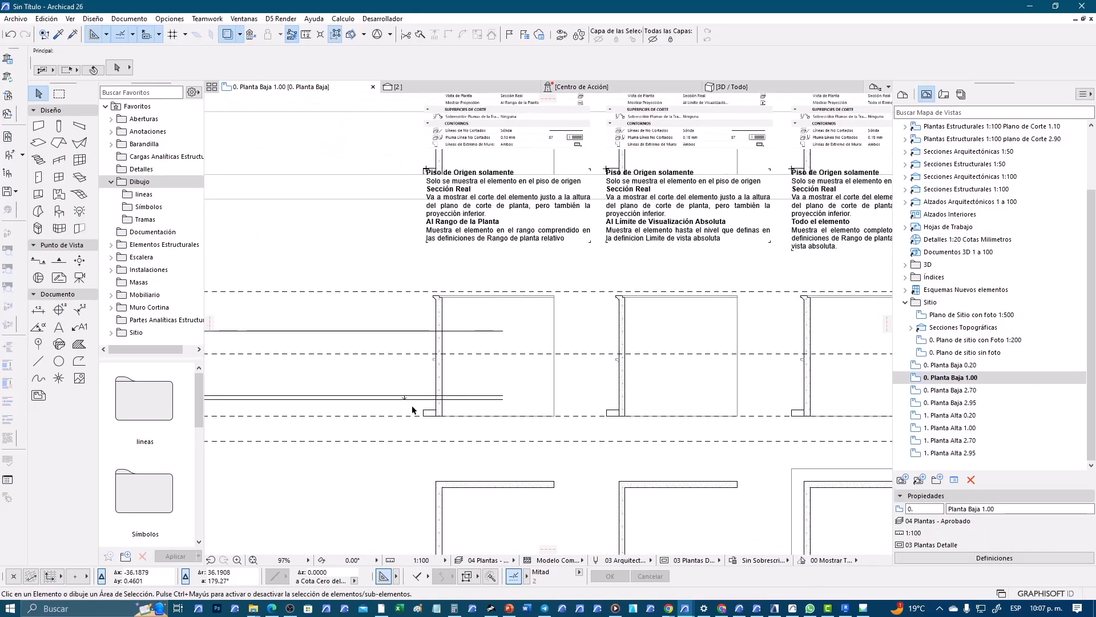
scroll(413, 410, up, 6)
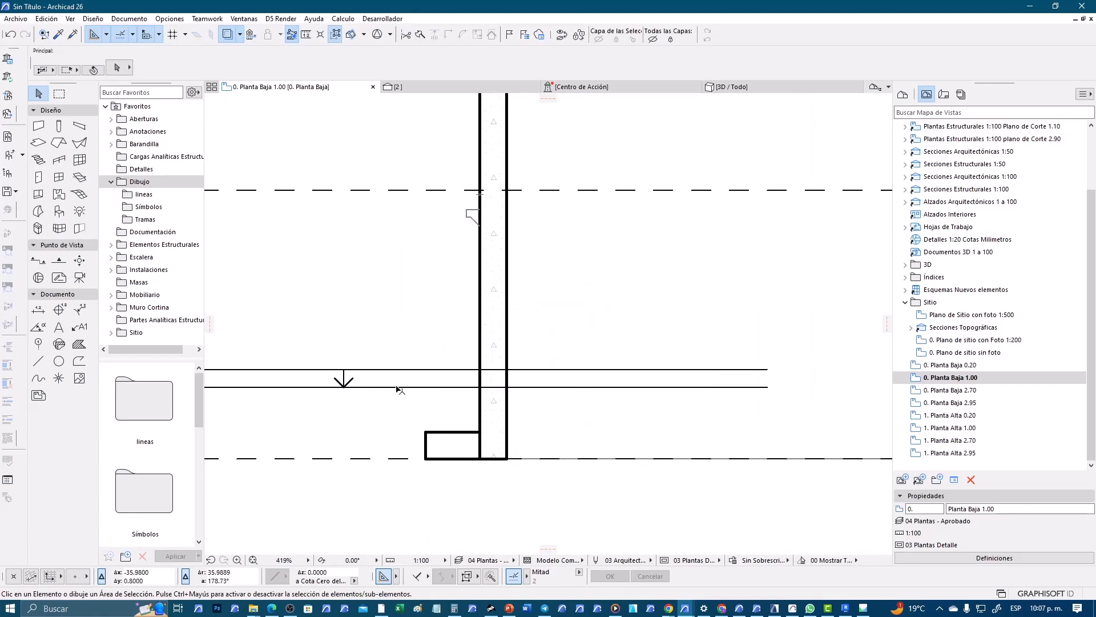
scroll(399, 389, down, 1)
middle_drag(408, 410, 424, 443)
scroll(423, 443, down, 1)
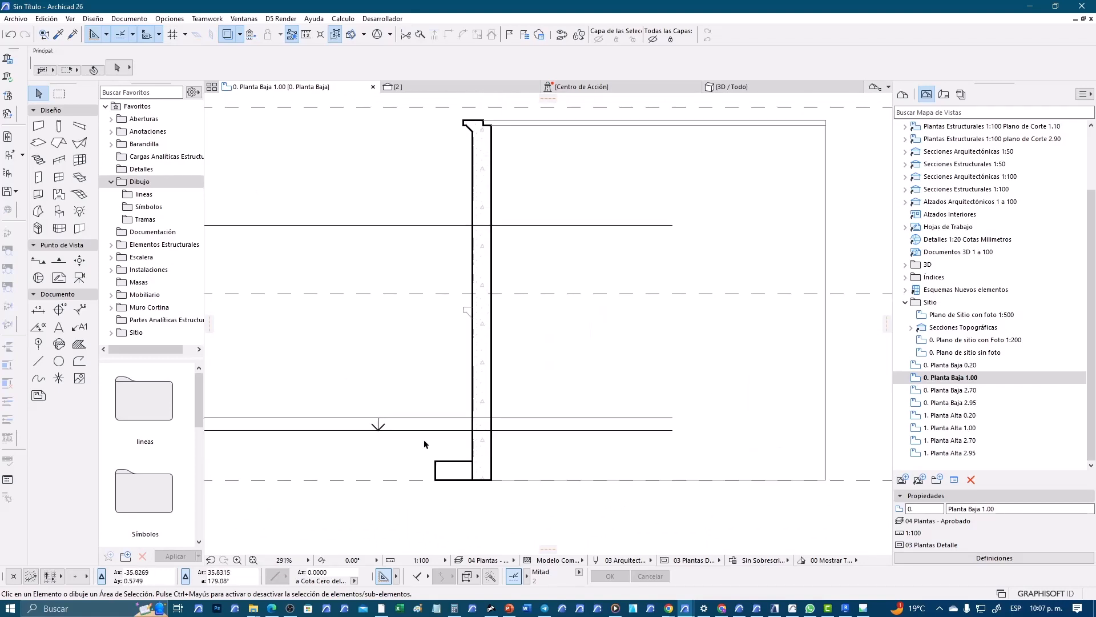
Step: Draw a vertical line about 4.70 m long from the wall section's upper overhang down to the upper of the two lower level lines
click(40, 360)
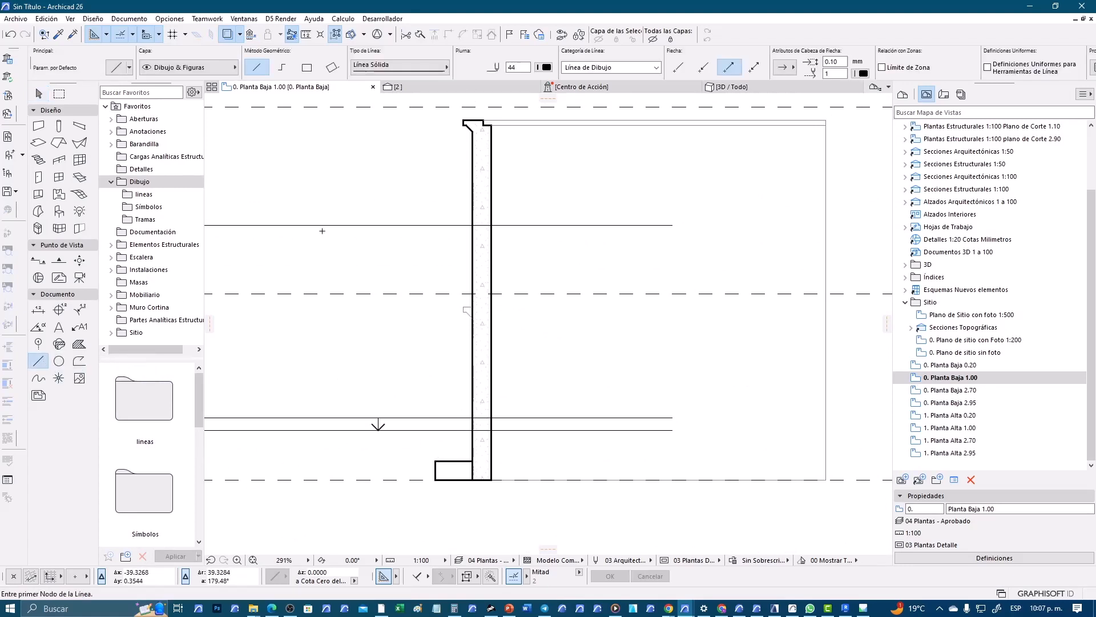
click(464, 124)
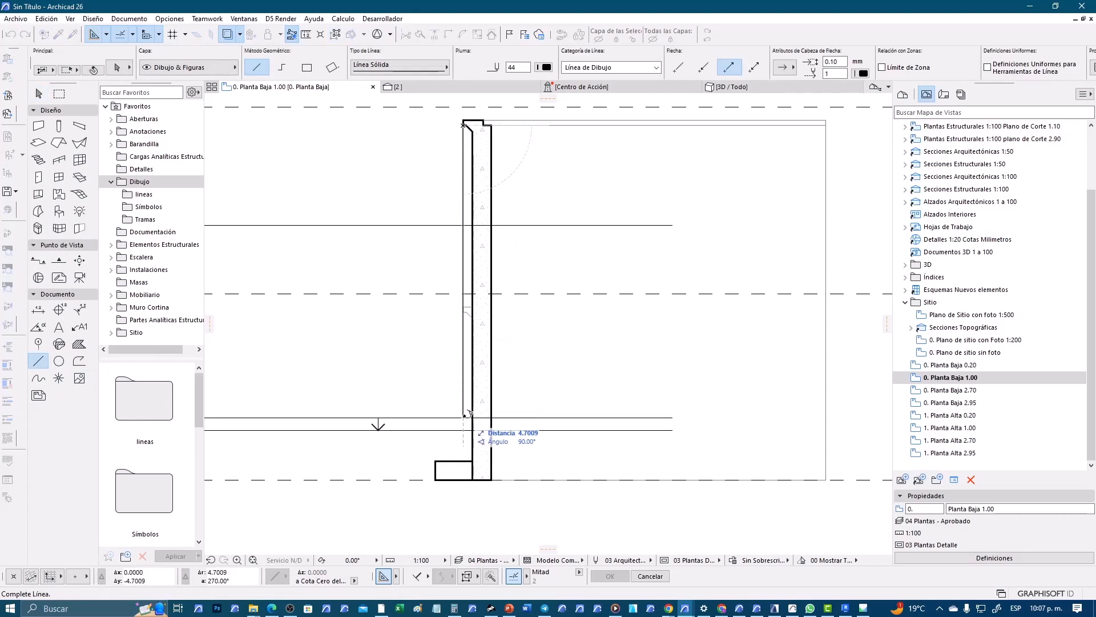
click(465, 414)
scroll(464, 414, up, 3)
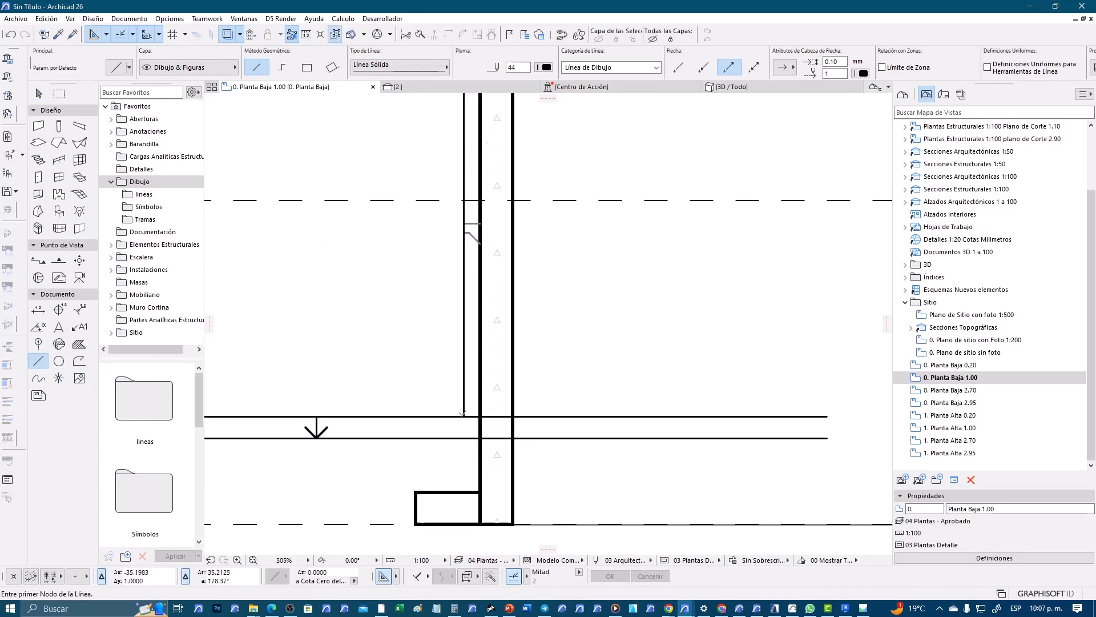
scroll(464, 416, up, 1)
scroll(452, 449, down, 4)
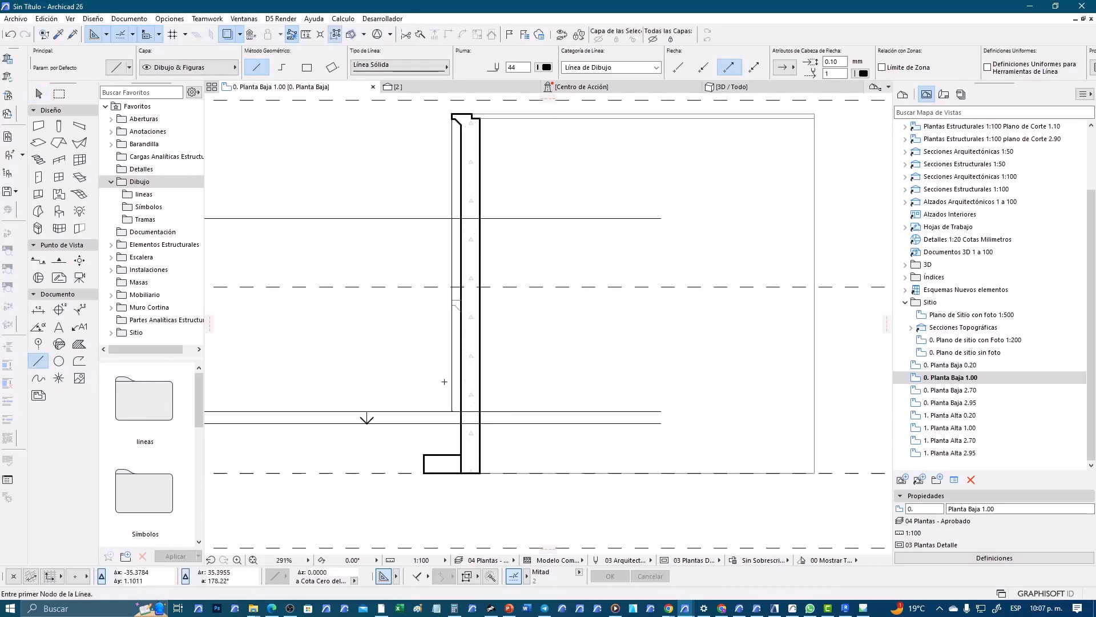
Step: Delete the vertical line beside the first wall section
click(39, 93)
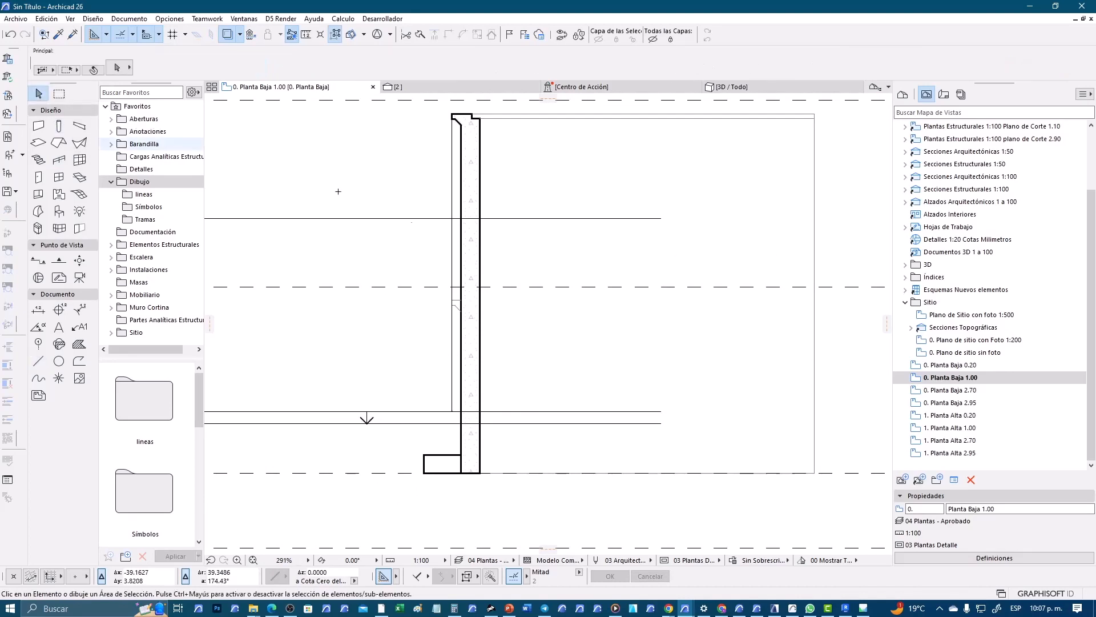
click(453, 258)
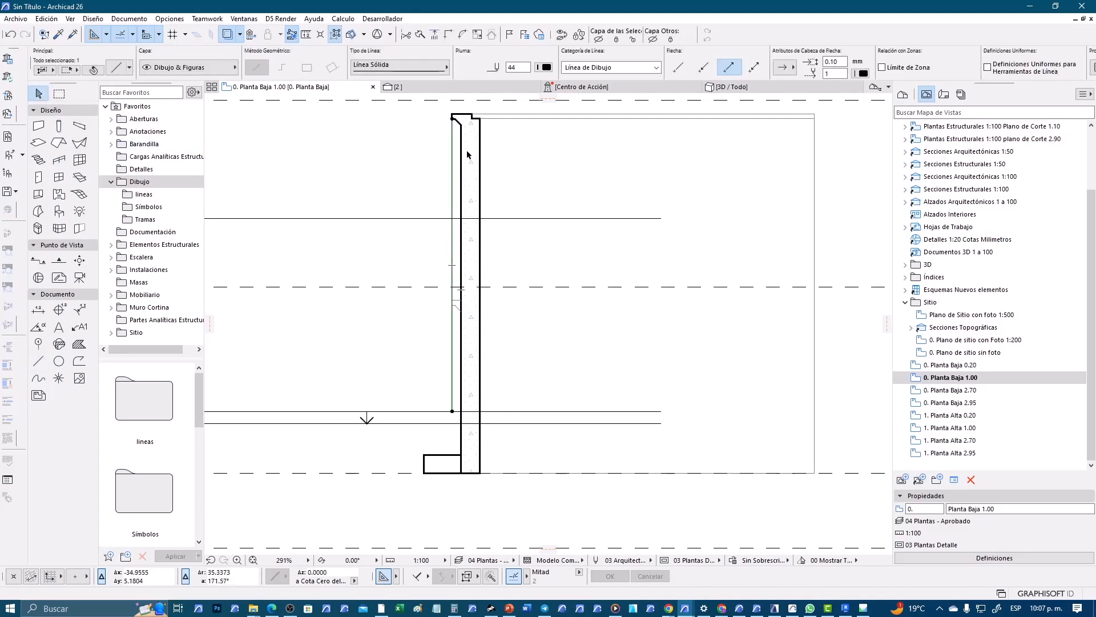
key(Delete)
Step: Set the absolute view limit offset to 0 from Cota Cero del Proyecto in the Planta Baja 1.00 view's floor plan cut plane settings
scroll(480, 136, up, 2)
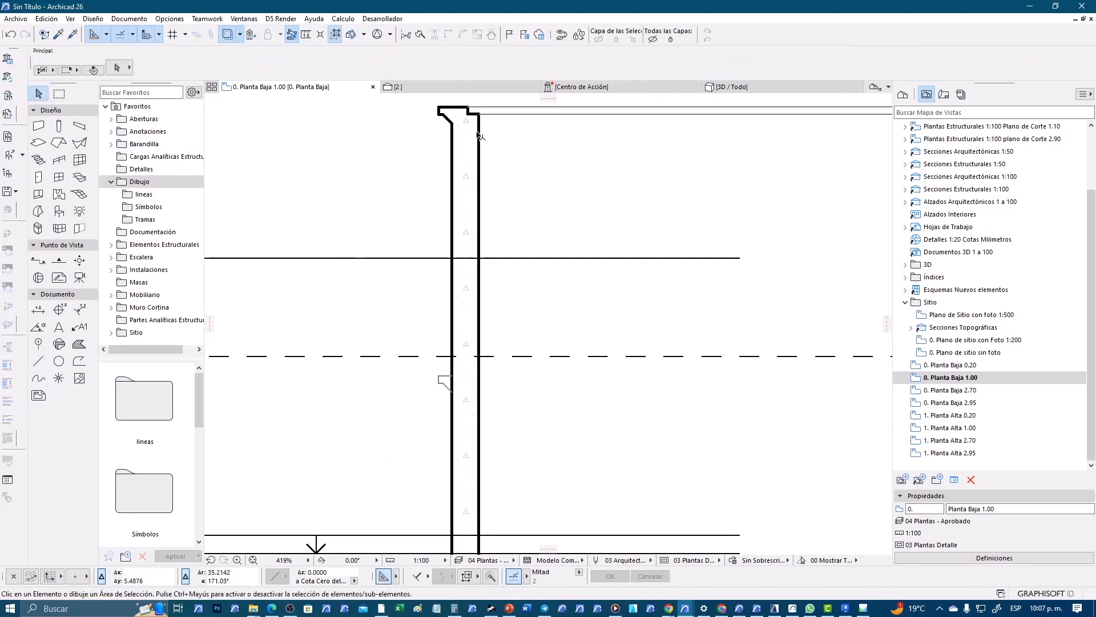
scroll(479, 136, down, 8)
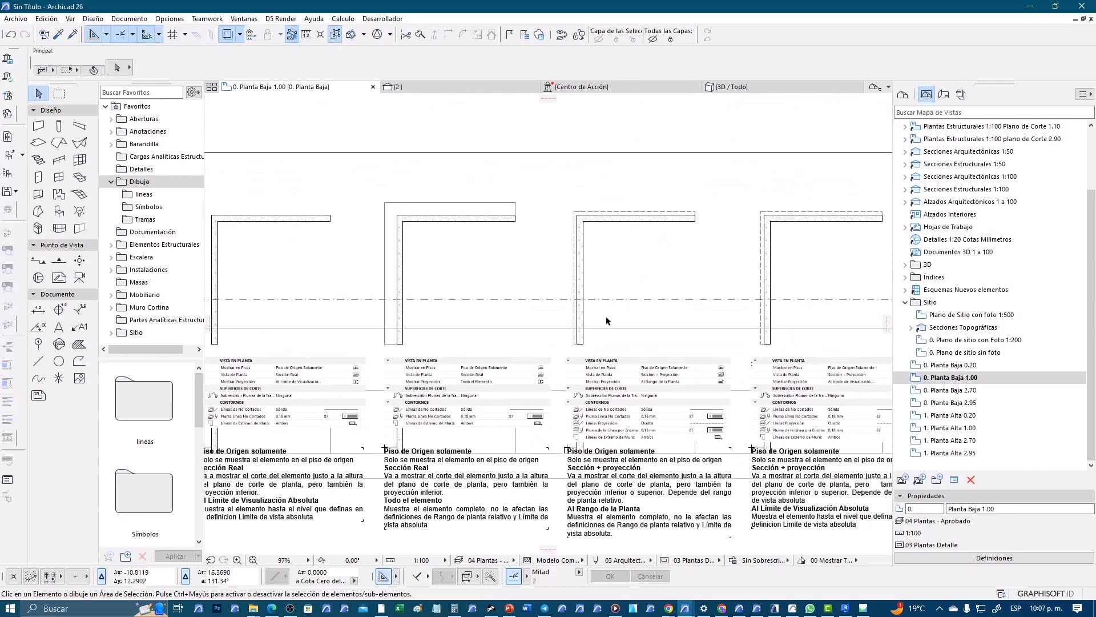
scroll(612, 262, up, 3)
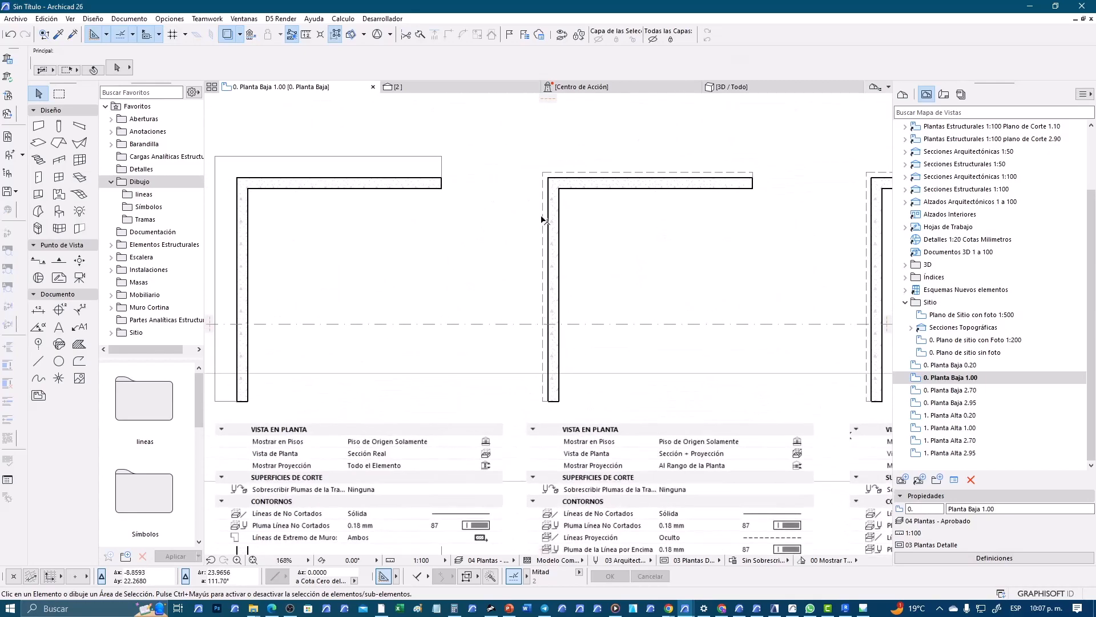
middle_drag(690, 377, 436, 383)
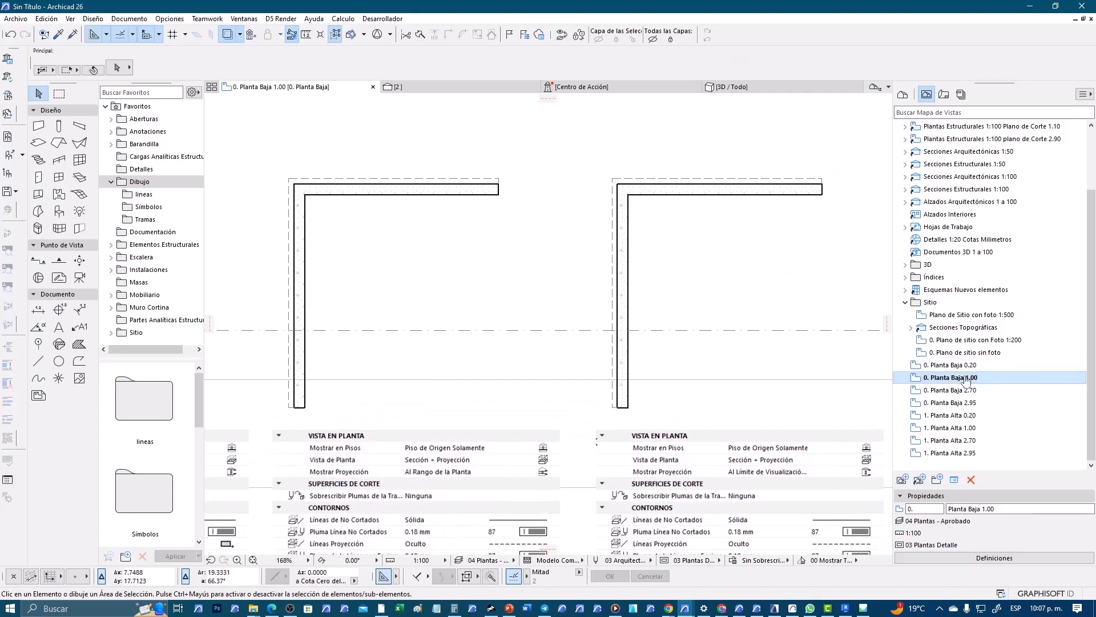
middle_drag(565, 340, 627, 346)
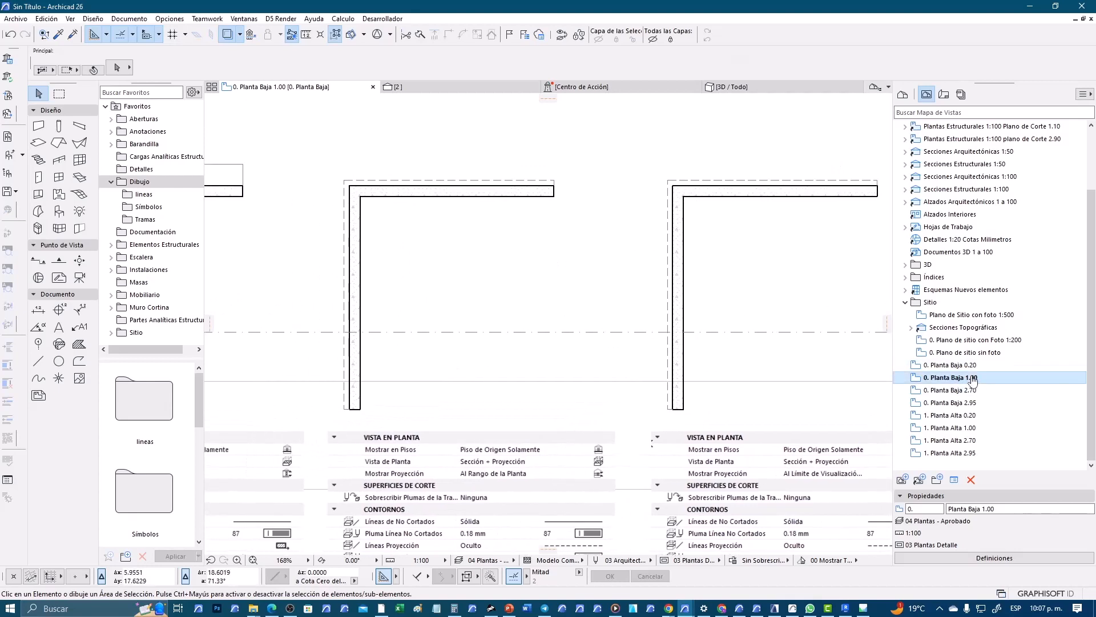
right_click(972, 380)
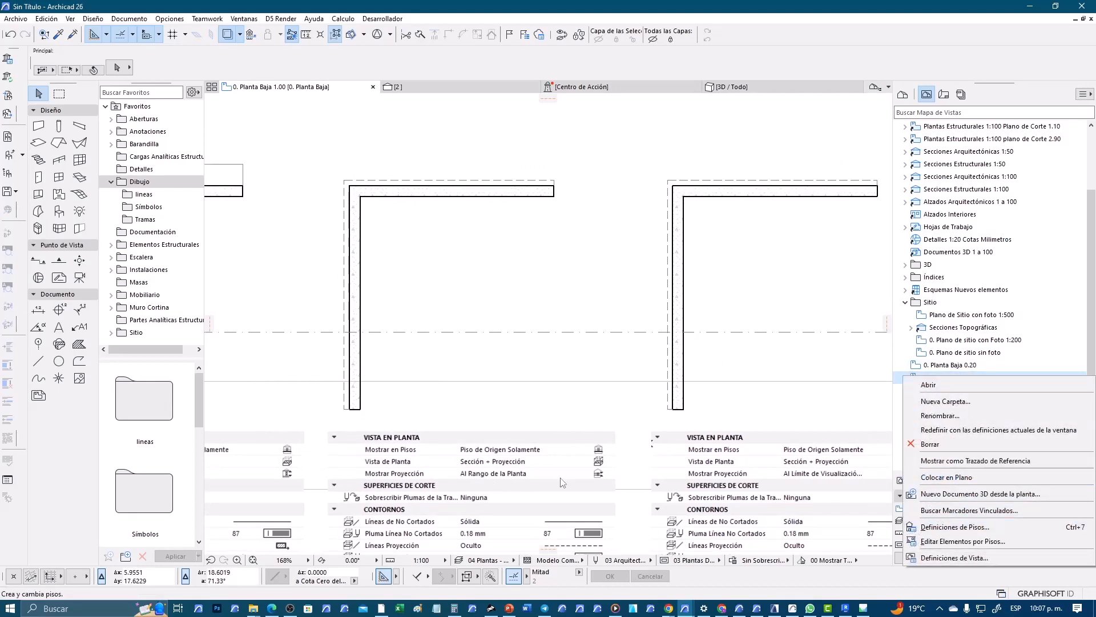
click(969, 562)
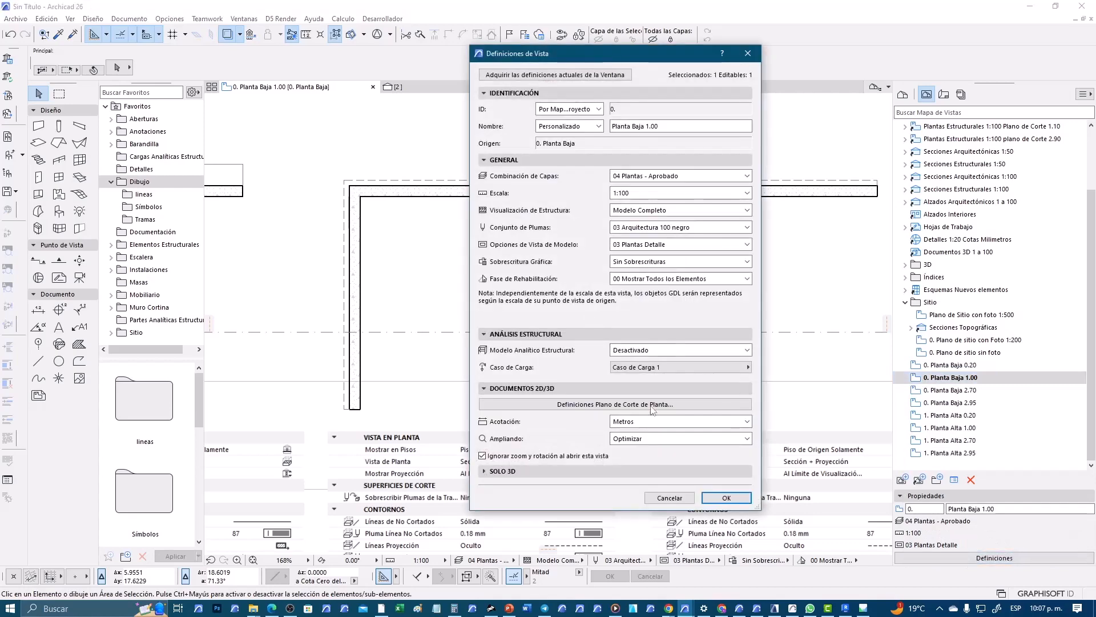
click(615, 404)
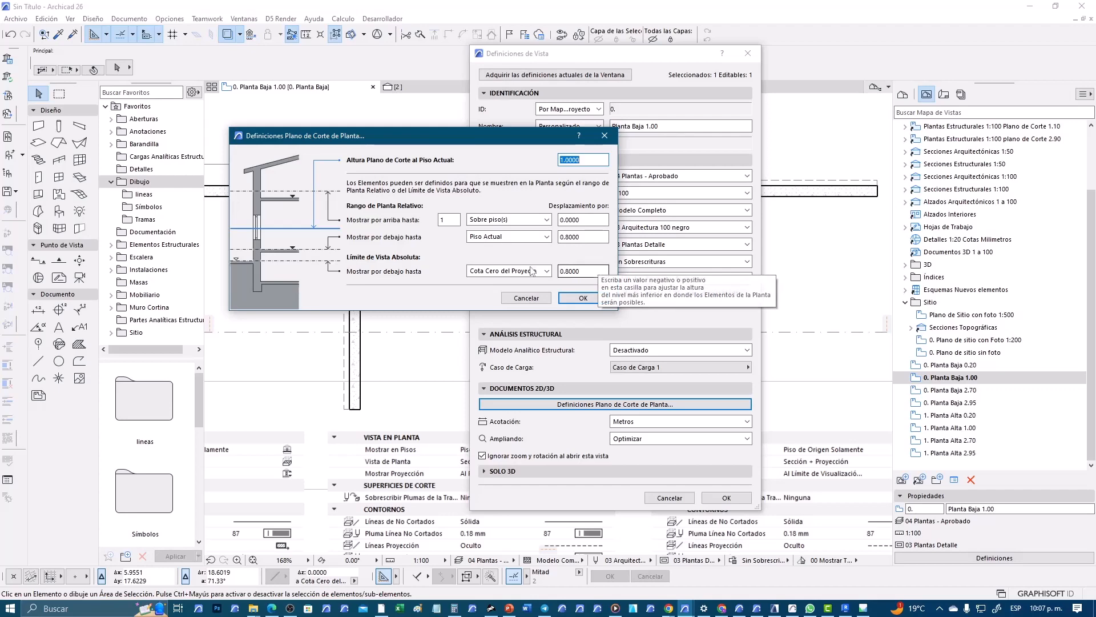
click(574, 272)
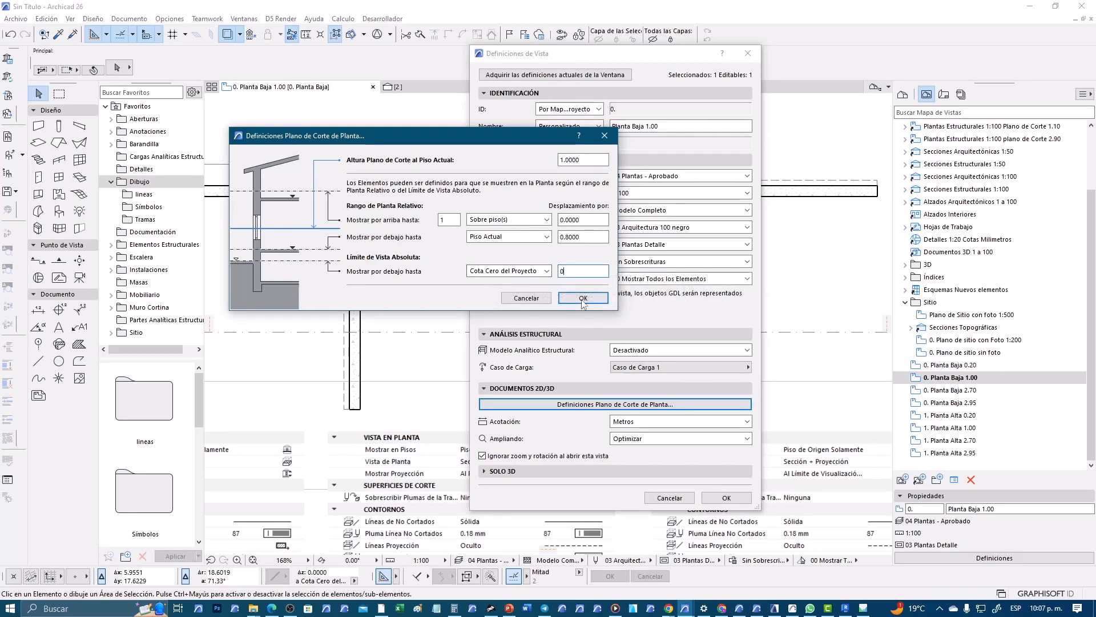
click(582, 298)
click(726, 497)
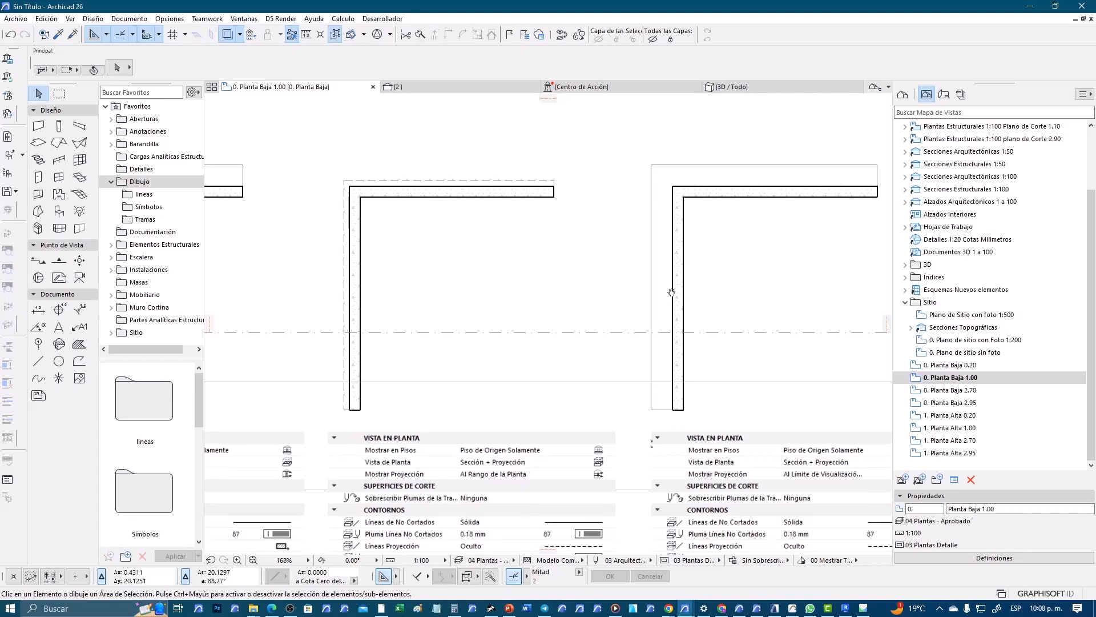
Step: Inspect the projection outline of the Sección + Proyección wall pair set to Al Límite de Visualización Absoluta beside its Al Rango de la Planta neighbour
middle_drag(675, 290, 559, 257)
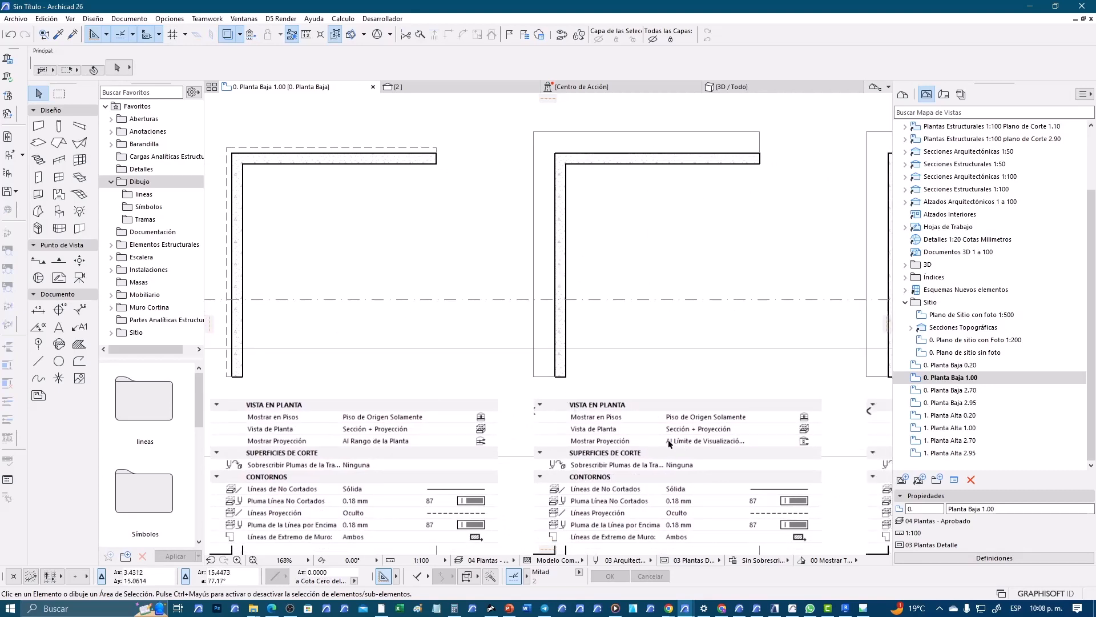
middle_drag(673, 442, 692, 442)
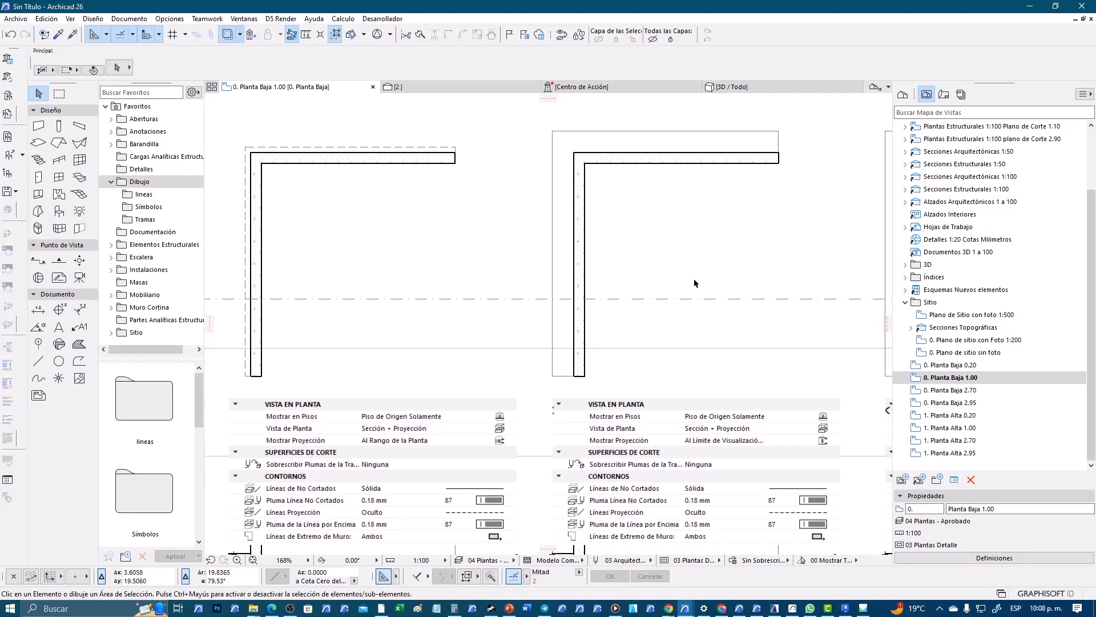
middle_drag(695, 283, 706, 281)
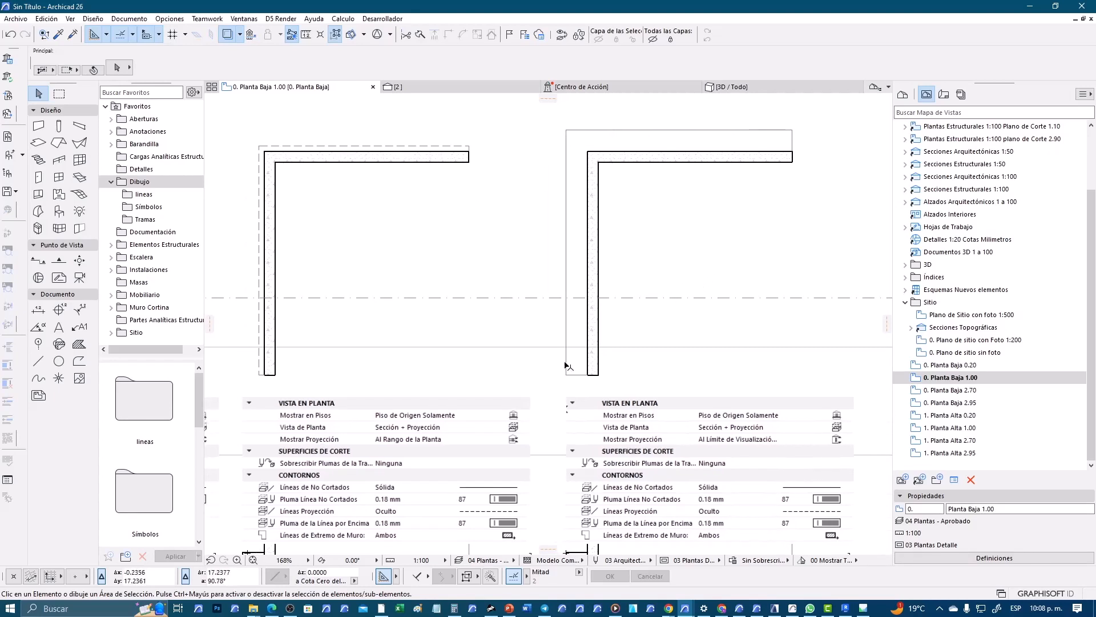
Step: Open the Planta Baja 2.95 view and bring up the first wall's section drawing with its level lines
double_click(963, 404)
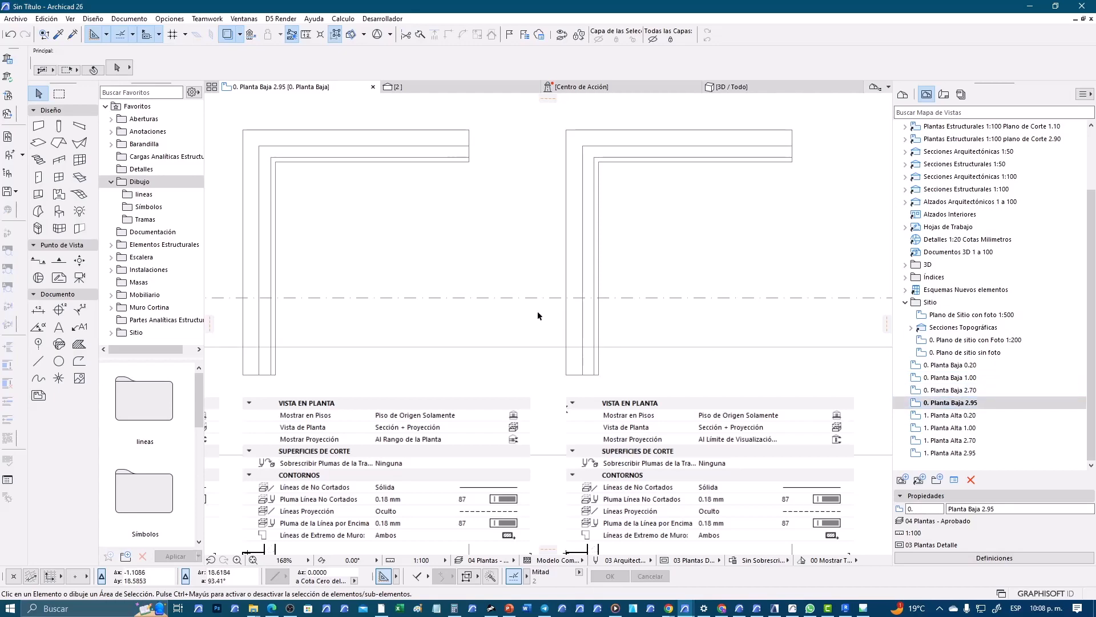
scroll(649, 301, down, 3)
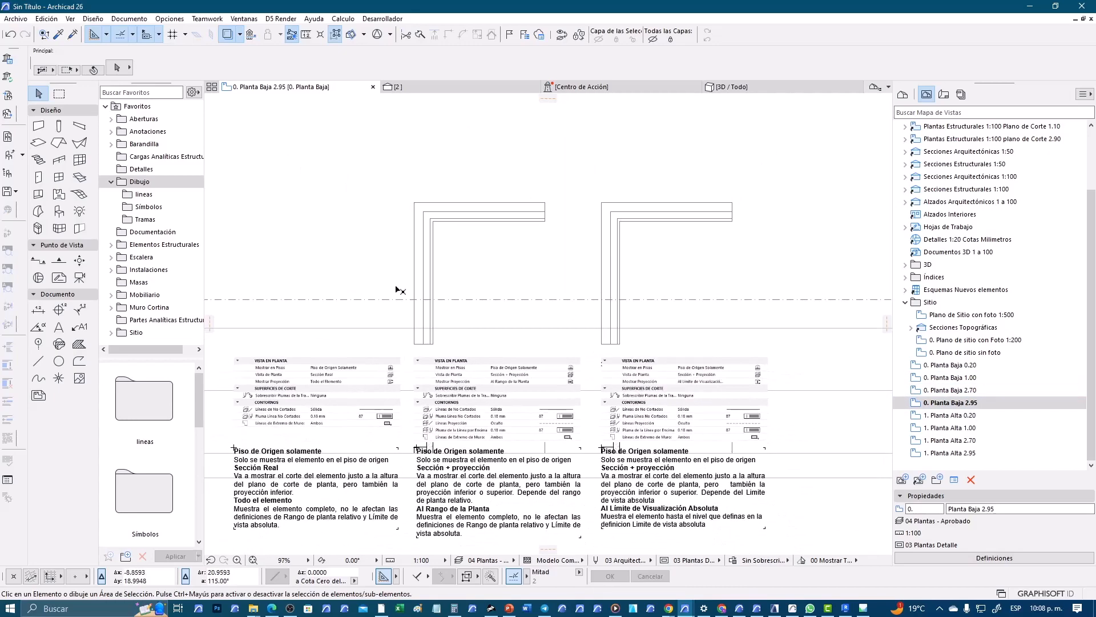
middle_drag(649, 301, 561, 289)
middle_drag(482, 372, 570, 160)
scroll(486, 371, down, 1)
scroll(485, 371, up, 5)
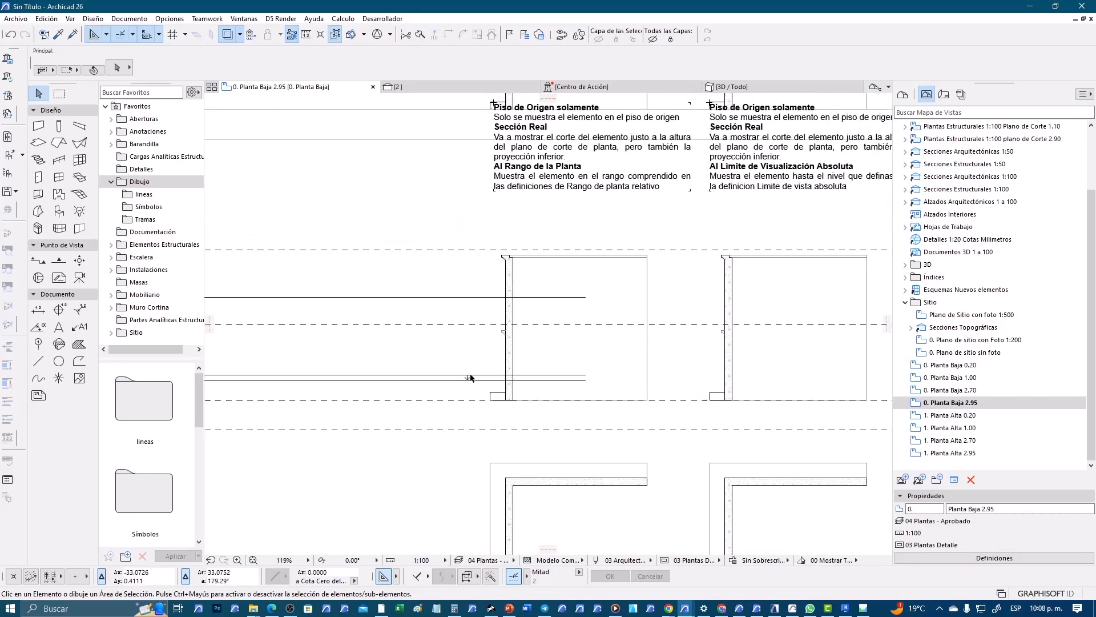
middle_drag(523, 386, 517, 413)
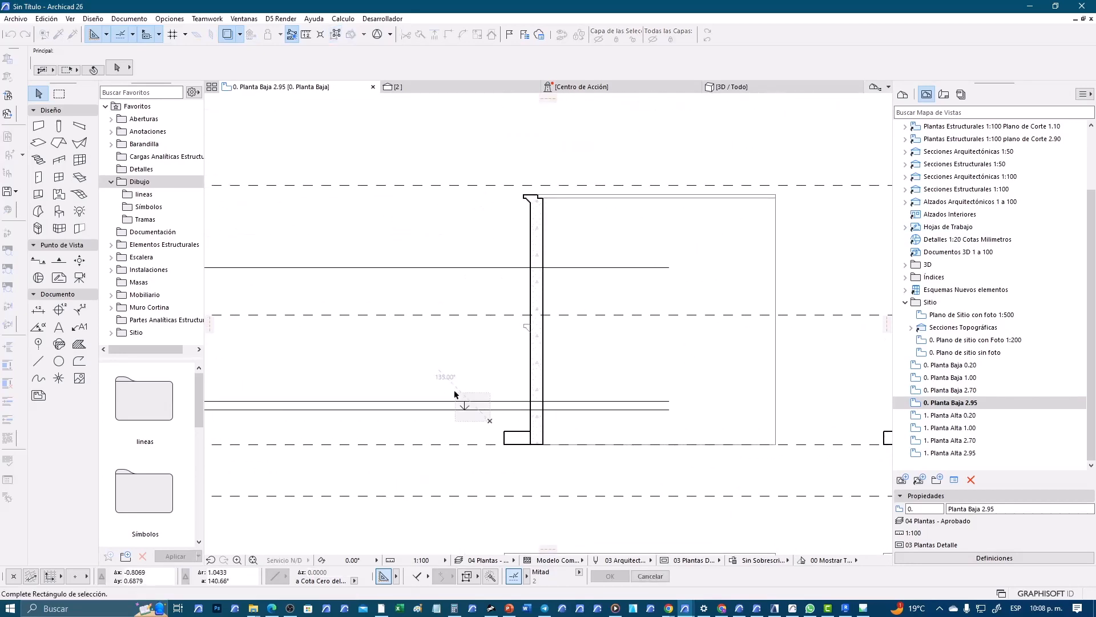
Step: Move the two cut lines and their arrow straight up by 1.95 in the first wall's section drawing
click(465, 406)
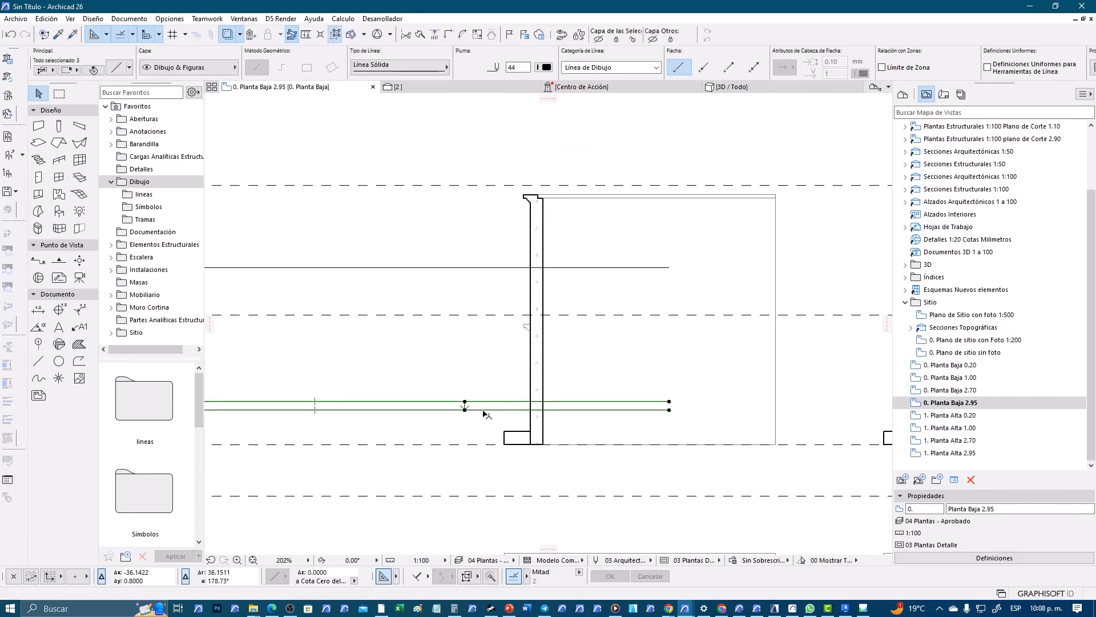
key(ctrl+d)
click(459, 434)
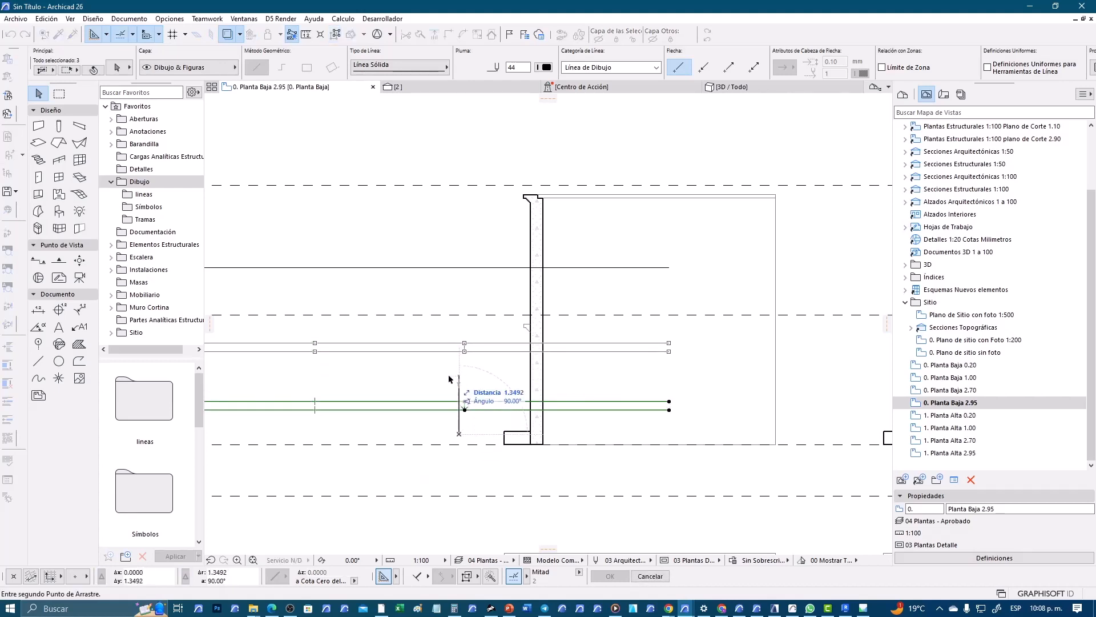
key(Tab)
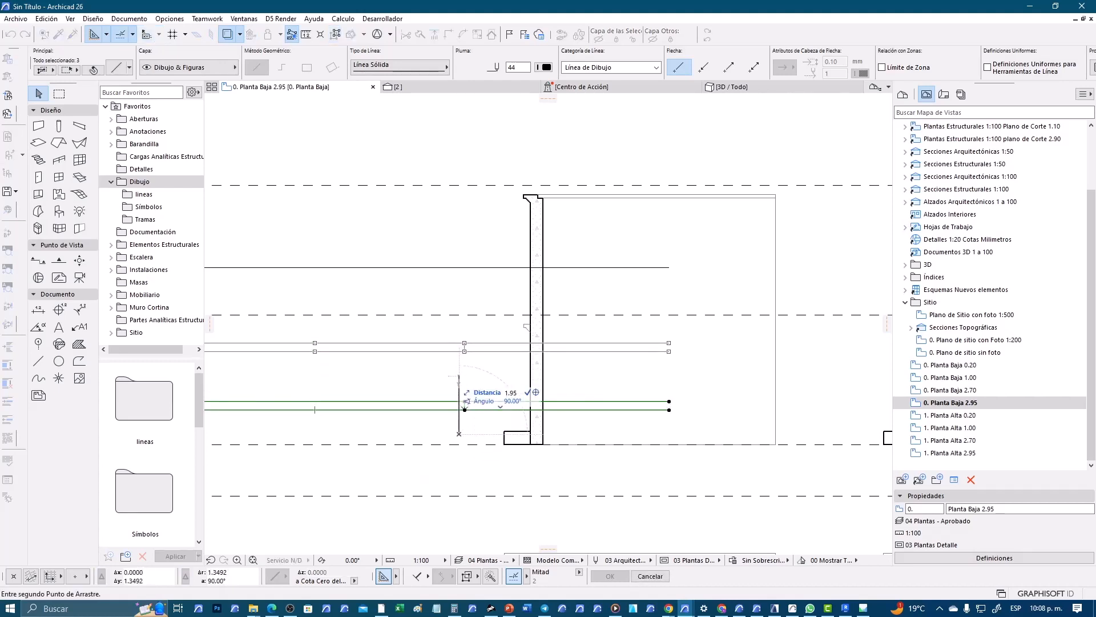
text(1.95)
key(Return)
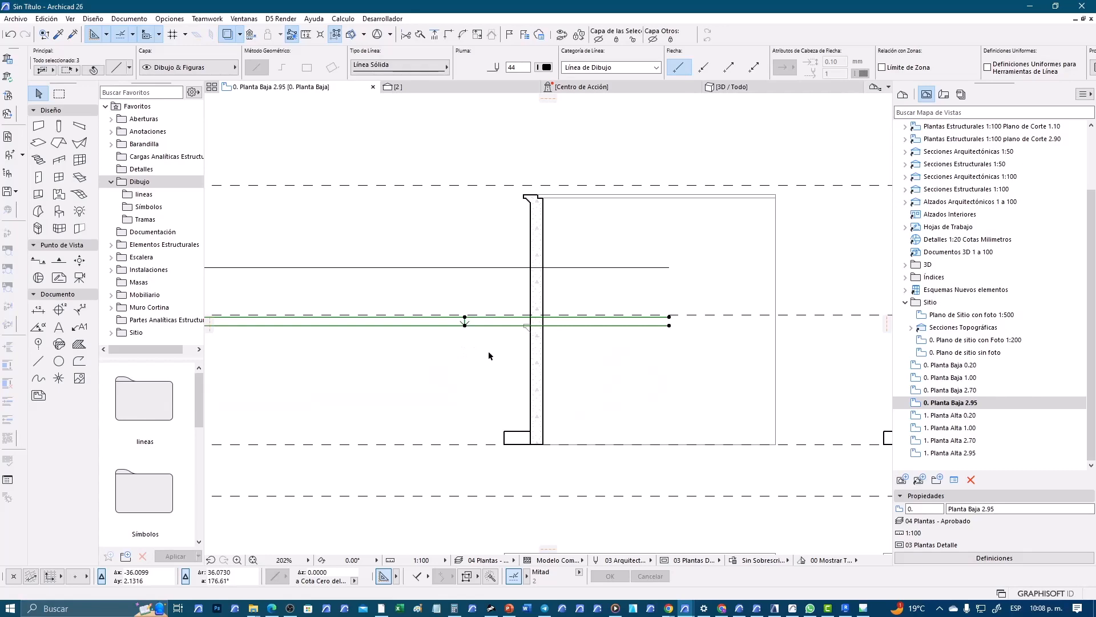
Step: Copy the cut lines and arrow from the ±0.000 Planta Baja level mark to the start of the long line above the plan walls
scroll(562, 305, down, 3)
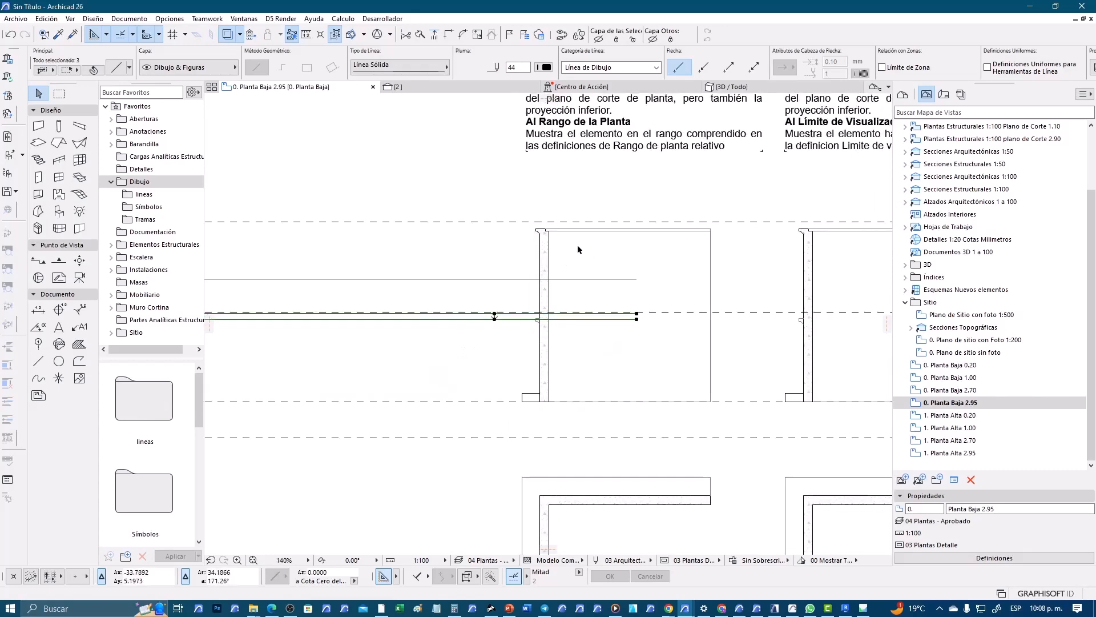
scroll(577, 244, down, 5)
scroll(564, 344, up, 4)
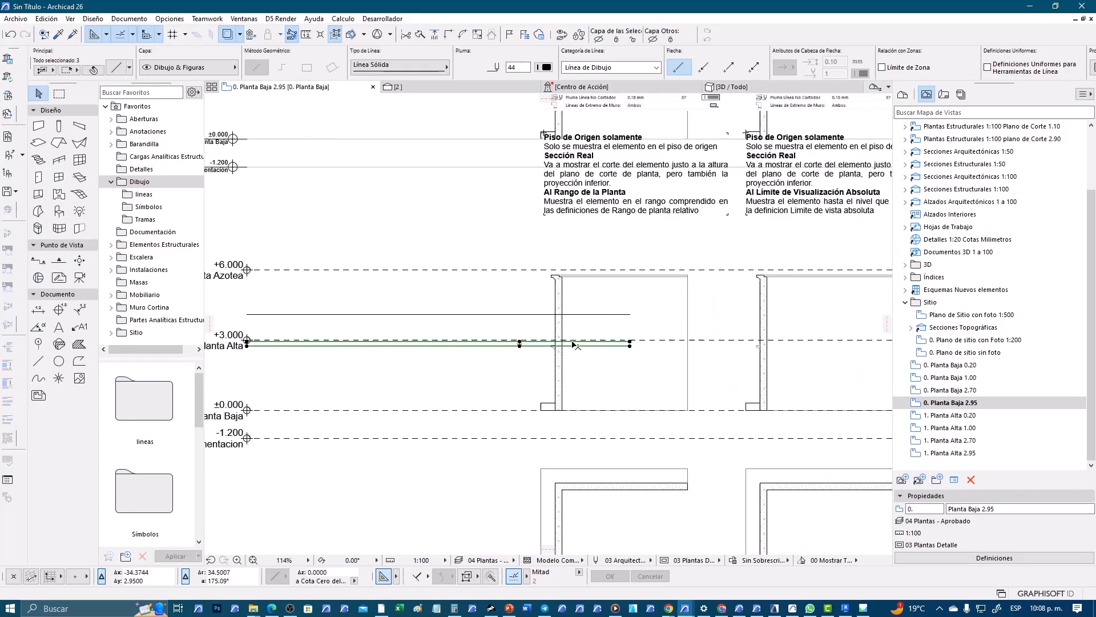
key(ctrl+d)
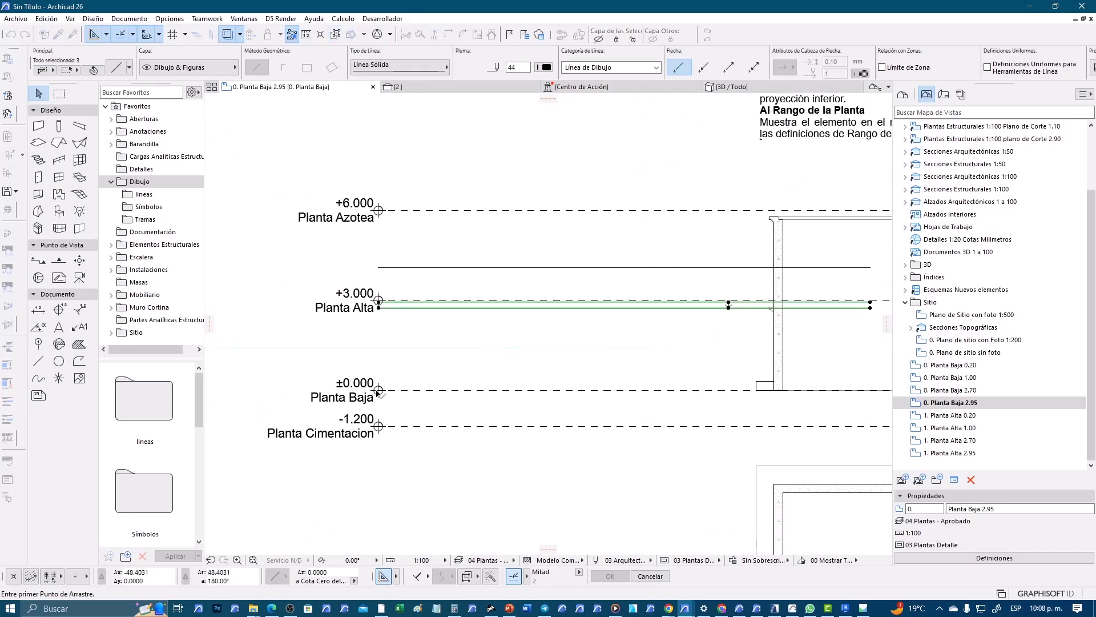
click(378, 392)
scroll(445, 354, down, 4)
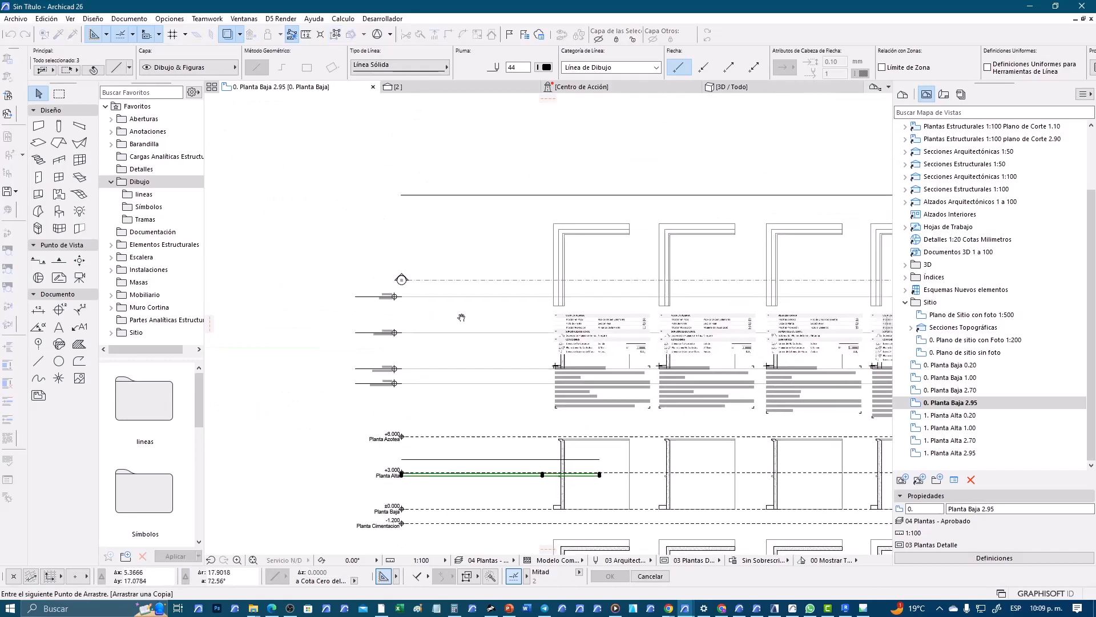
middle_drag(418, 261, 387, 376)
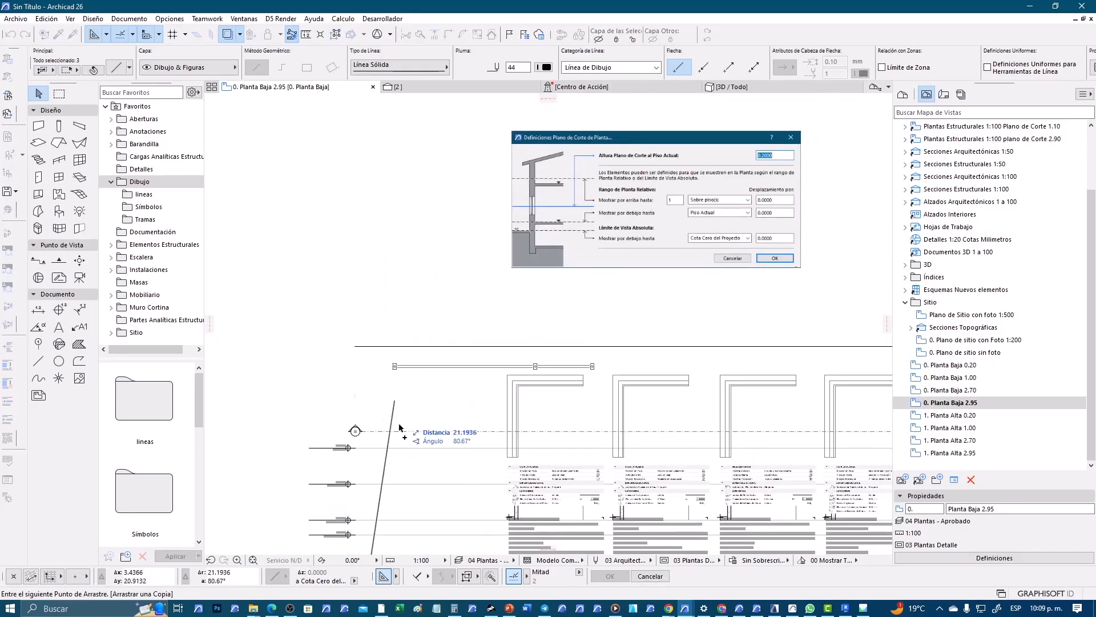
middle_drag(399, 419, 396, 302)
scroll(403, 439, up, 3)
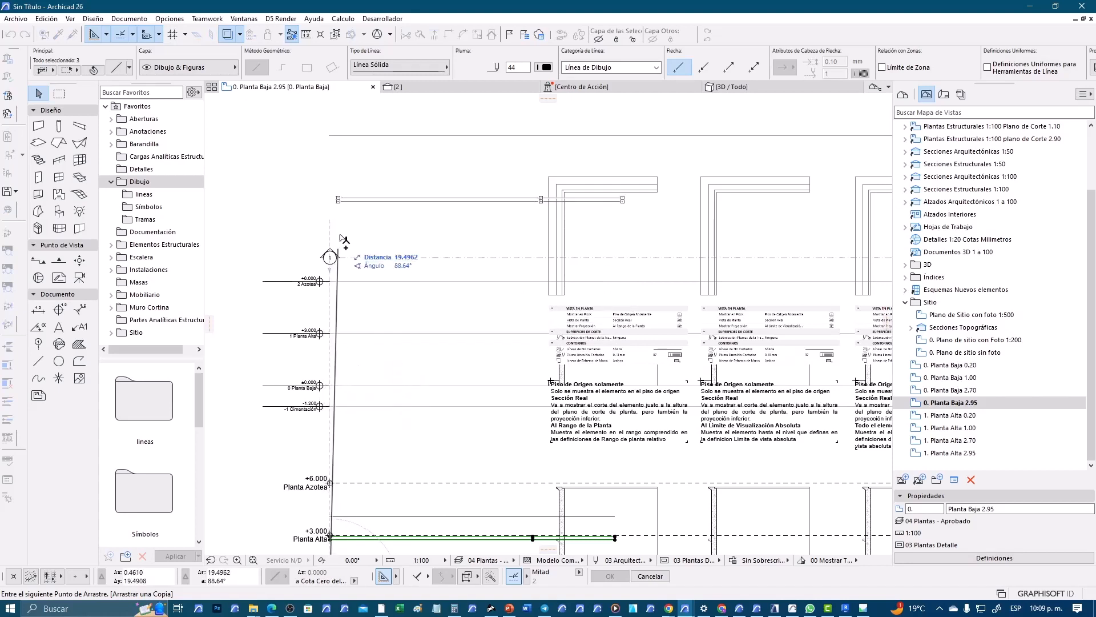
middle_drag(355, 249, 347, 375)
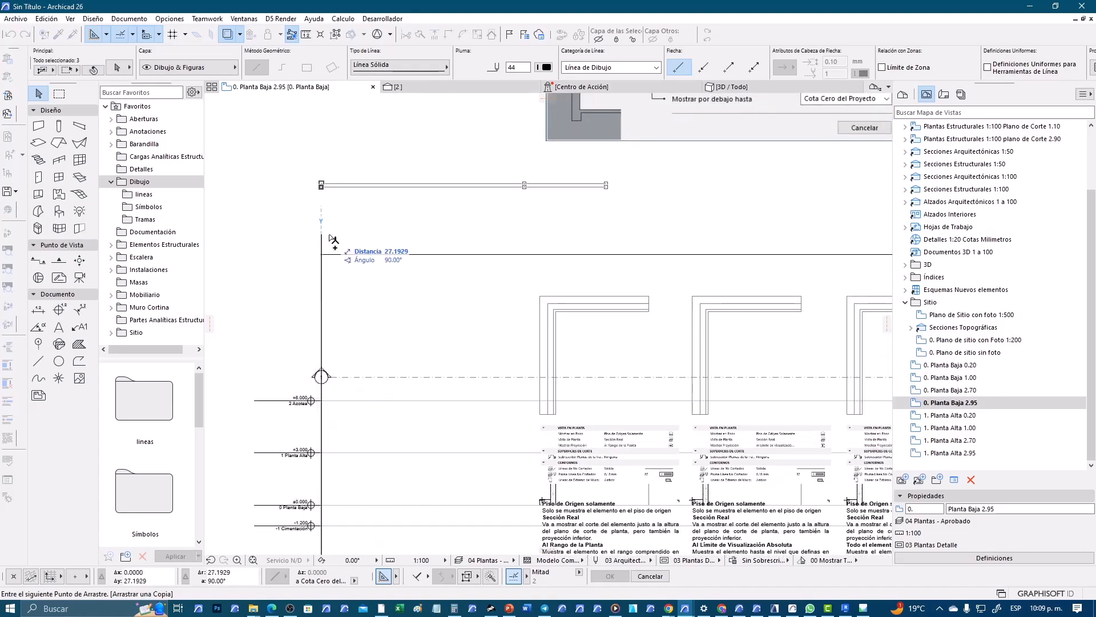
click(322, 254)
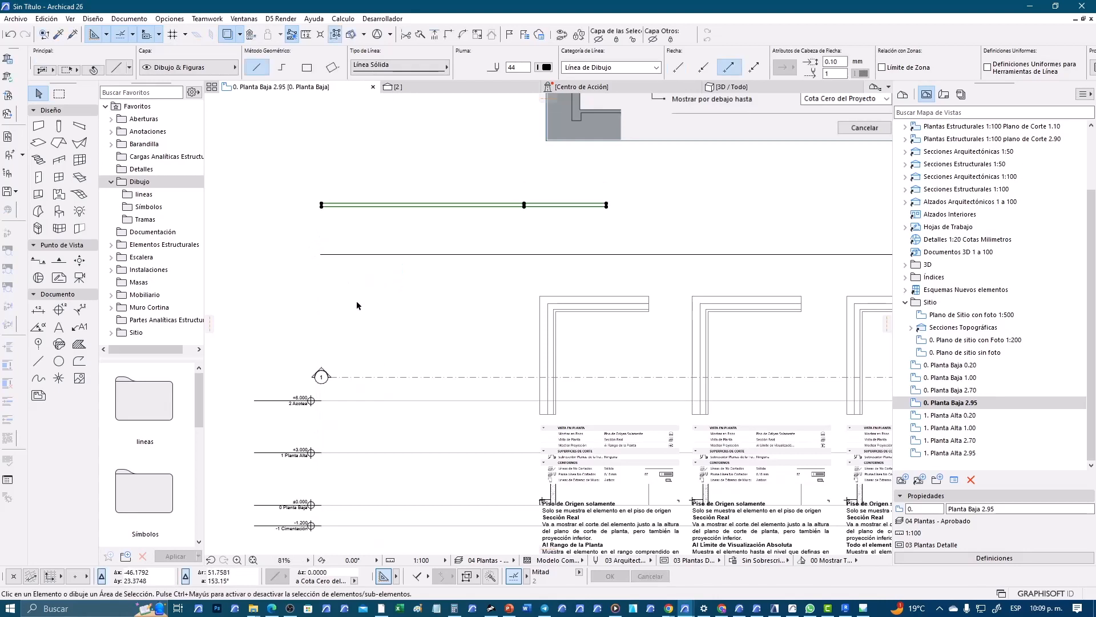
key(Escape)
Step: Drag the trace reference straight up so its -1.200 Cimentación level lies on the long line above the plan walls
middle_drag(361, 449, 371, 392)
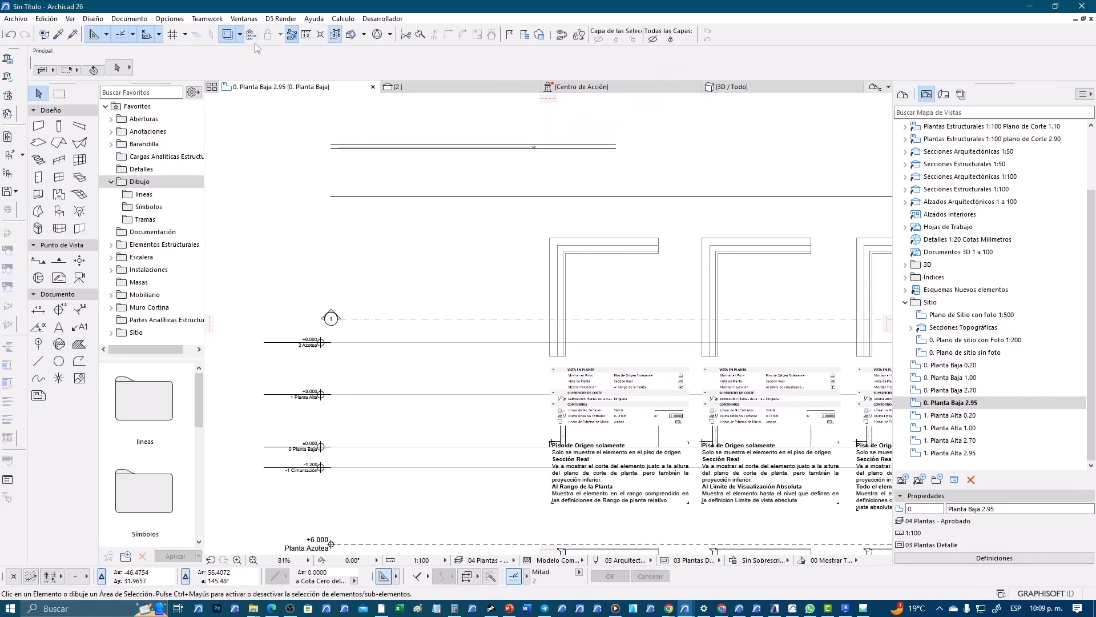
click(239, 35)
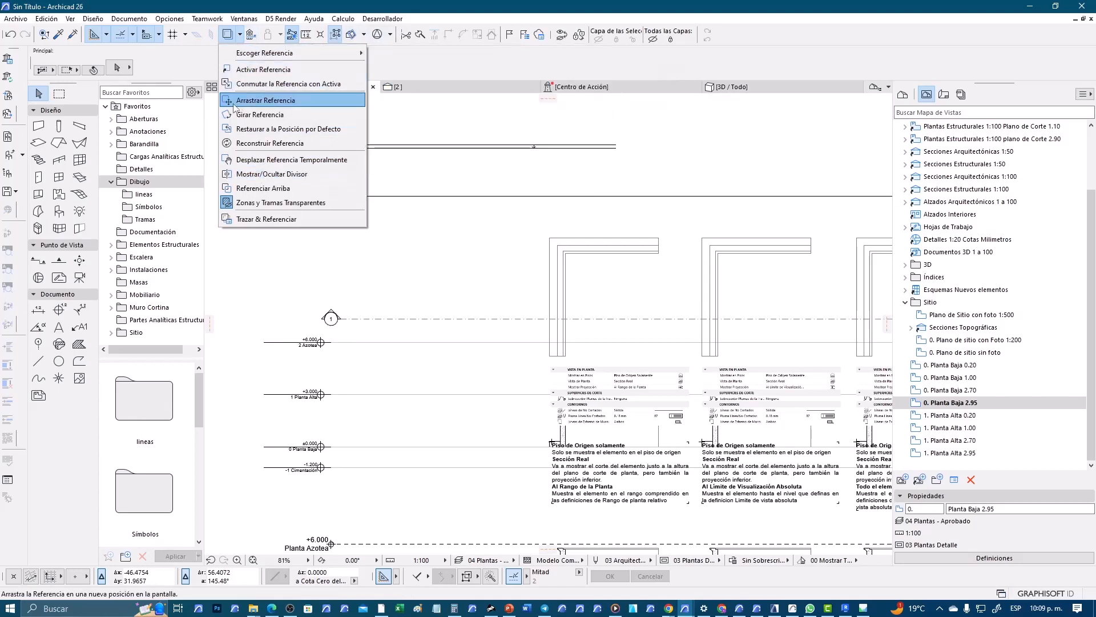
click(251, 100)
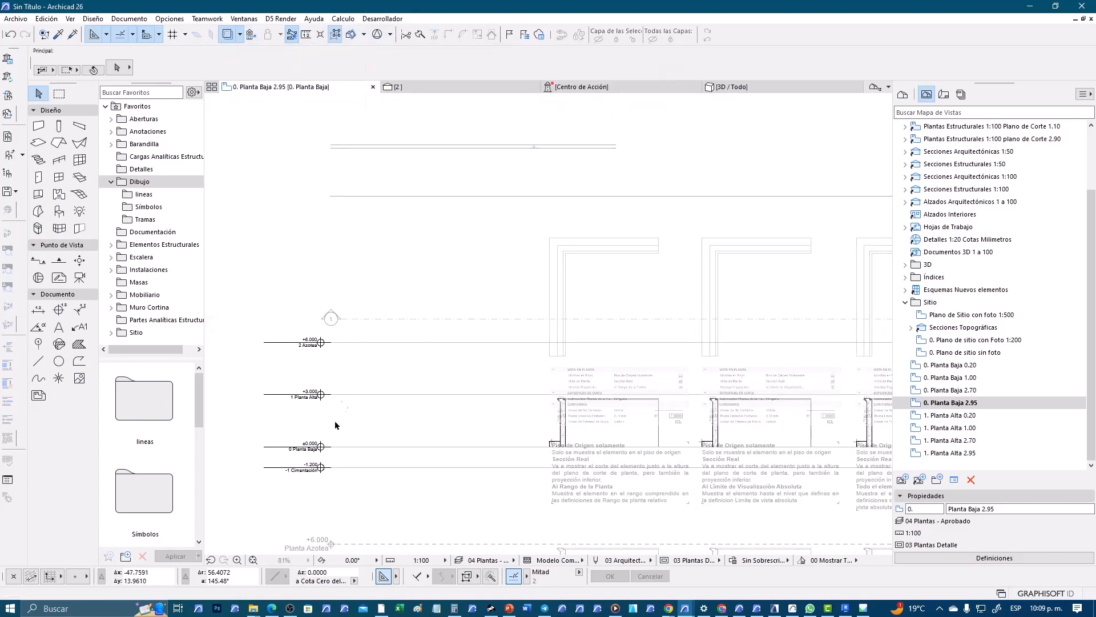
click(321, 467)
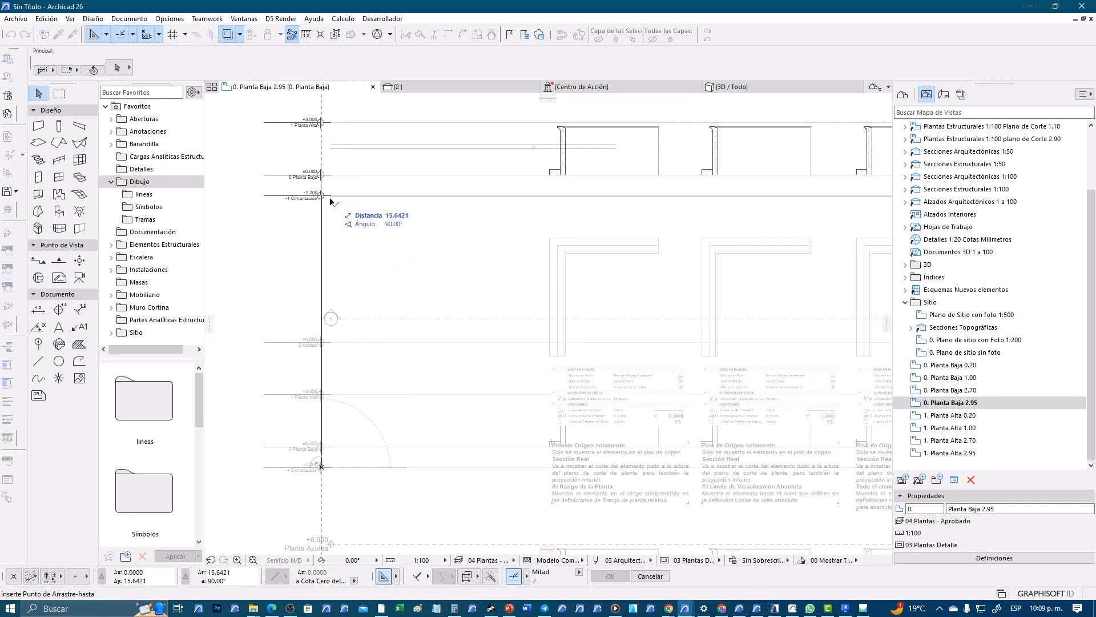
click(330, 197)
Step: Move the copied cut lines and arrow onto the ±0.000 Planta Baja level and raise them to just below the top Planta Alta level
scroll(496, 251, up, 3)
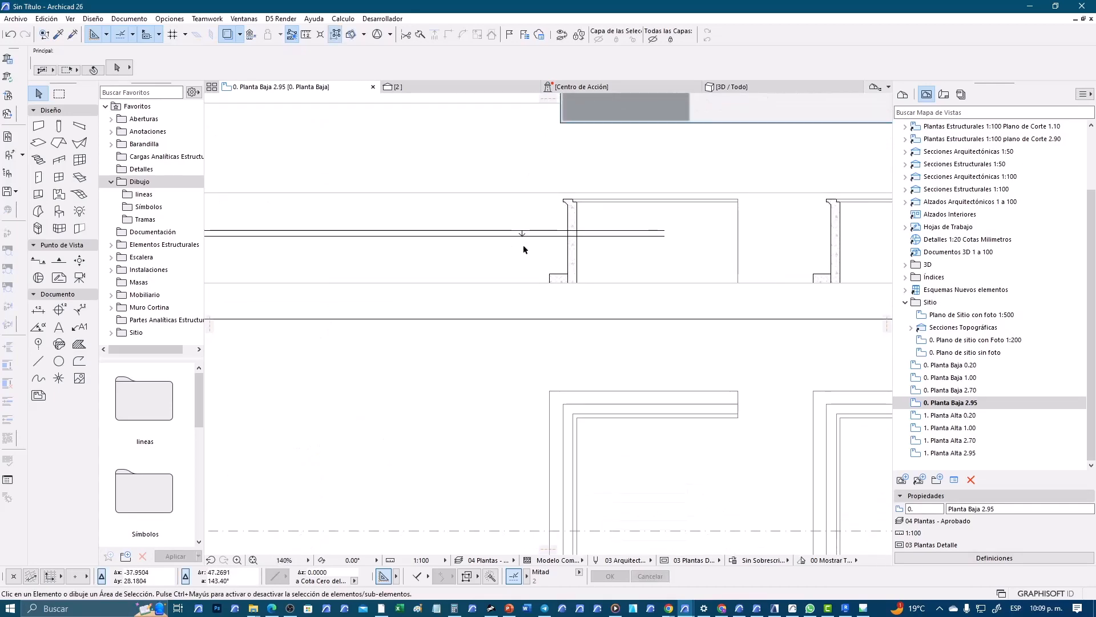
click(661, 262)
click(627, 228)
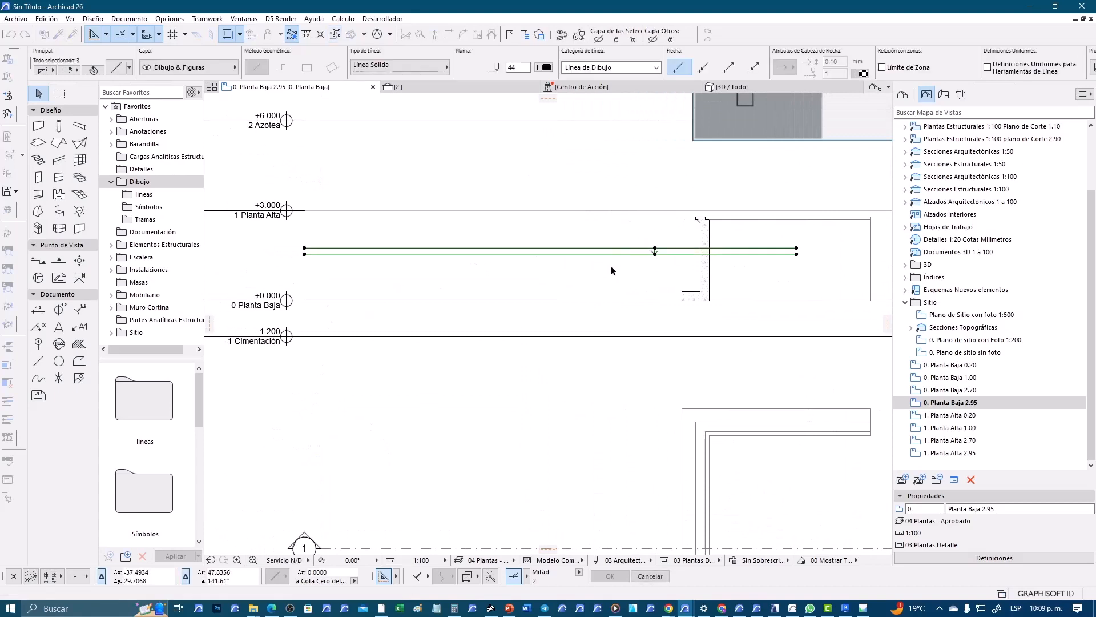
click(304, 254)
click(306, 300)
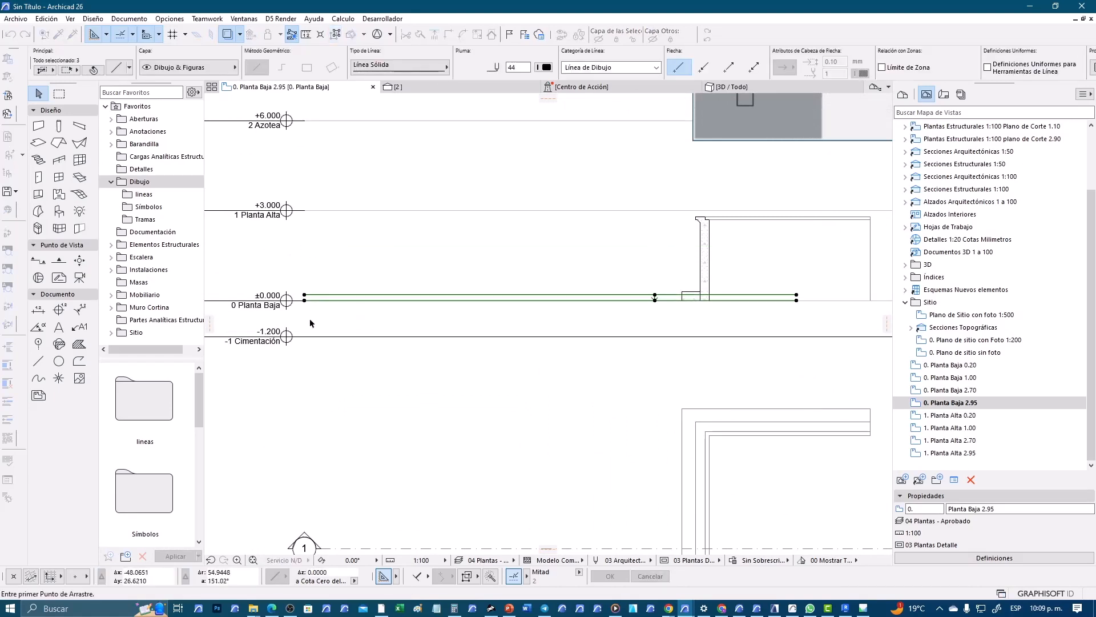
click(310, 319)
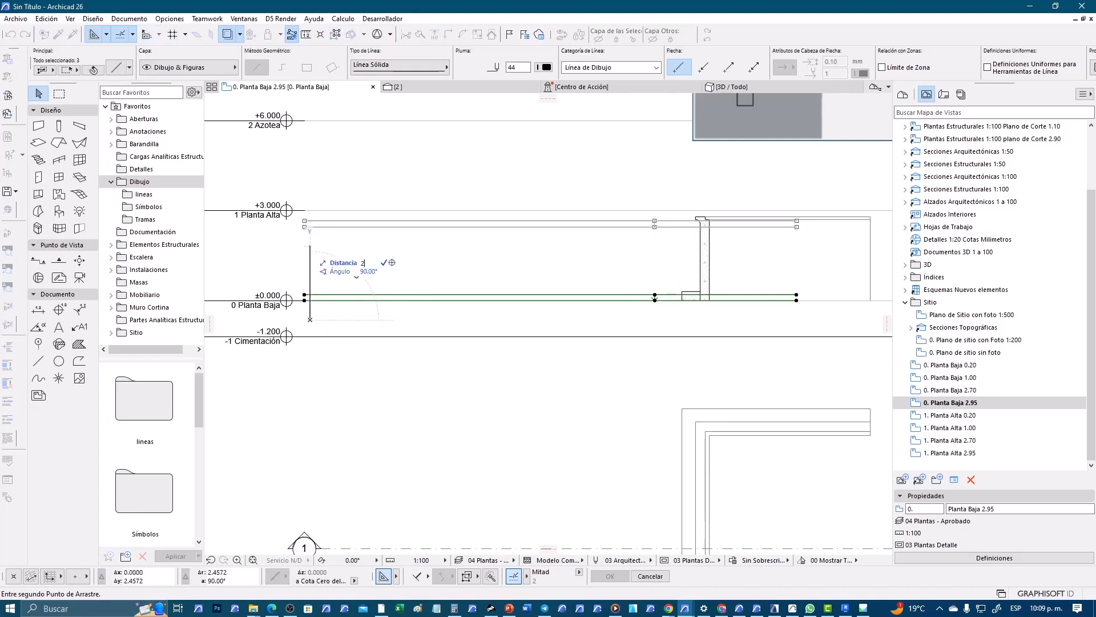
key(Return)
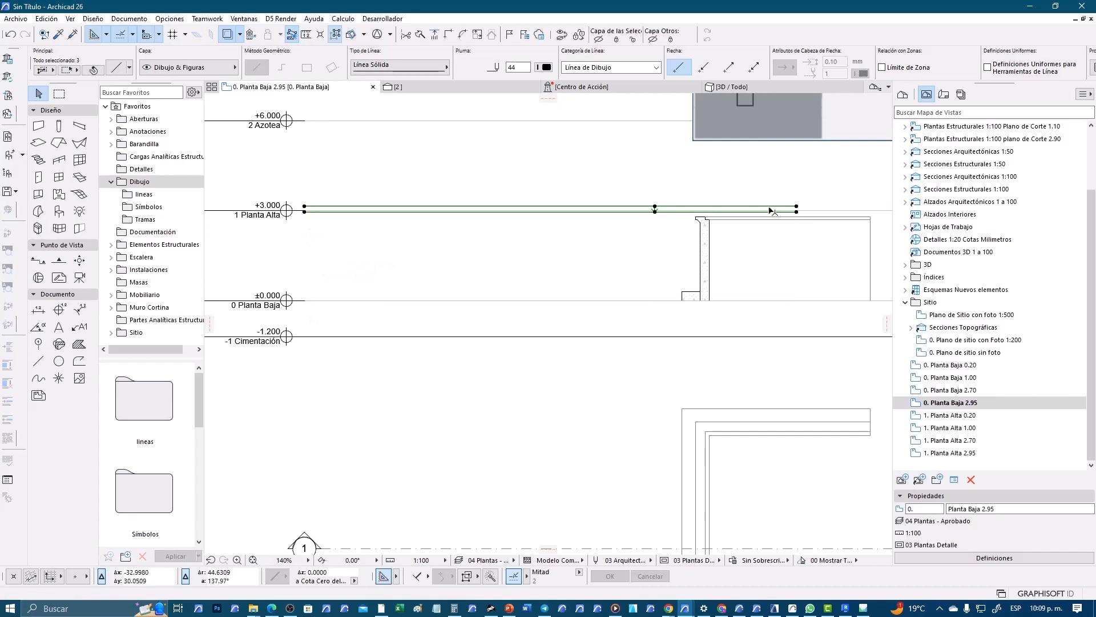
Step: Move the arrow between the copied cut lines down so that it starts on the lower line
scroll(761, 212, up, 2)
click(632, 244)
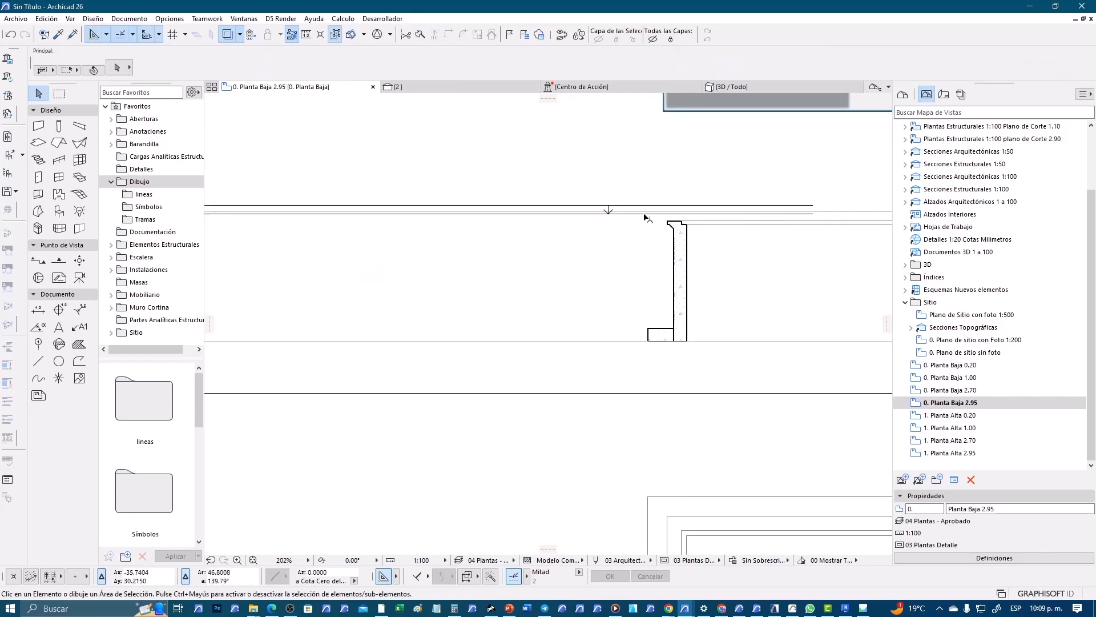
click(648, 206)
click(628, 214)
scroll(619, 224, up, 2)
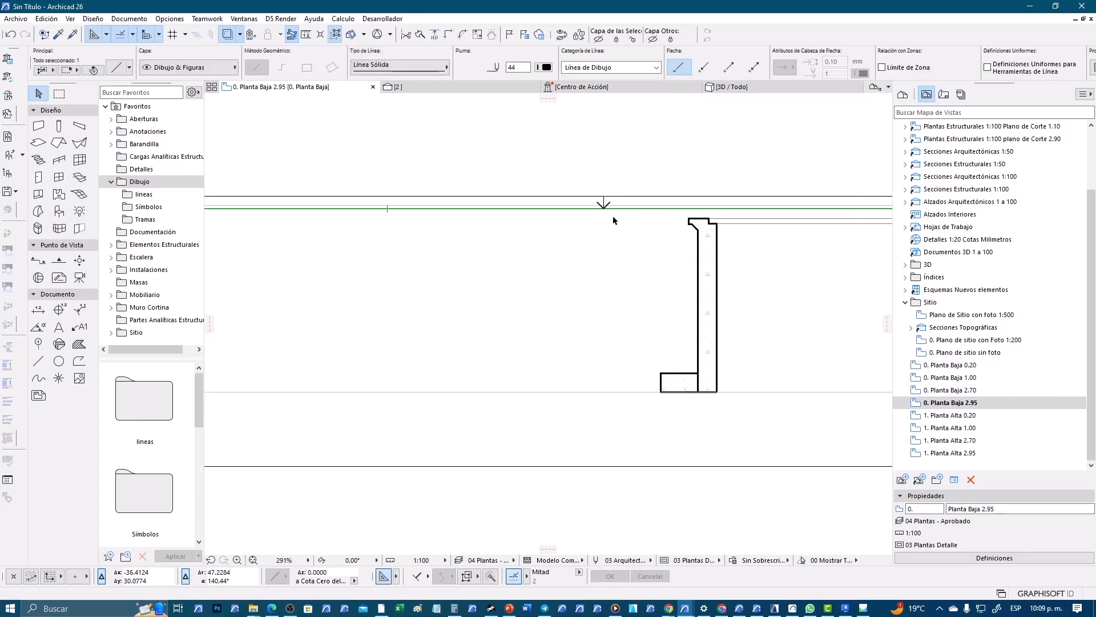
click(604, 200)
drag(604, 197, 603, 208)
Step: Stretch the arrow down to just above the first wall's footing and delete the upper cut line
click(604, 222)
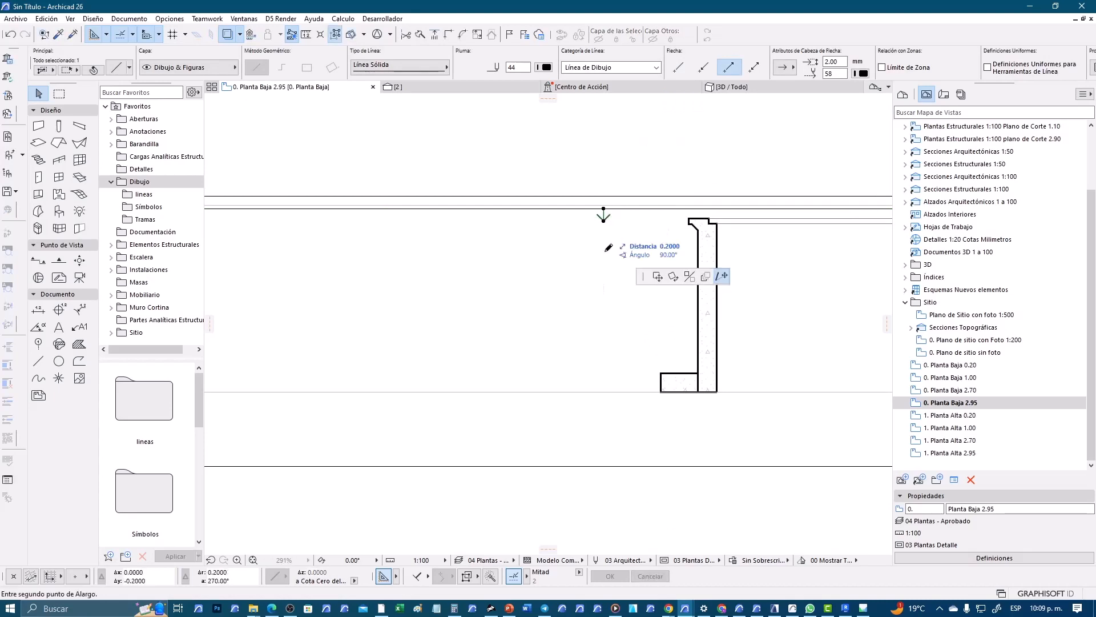
click(603, 360)
click(639, 197)
key(Delete)
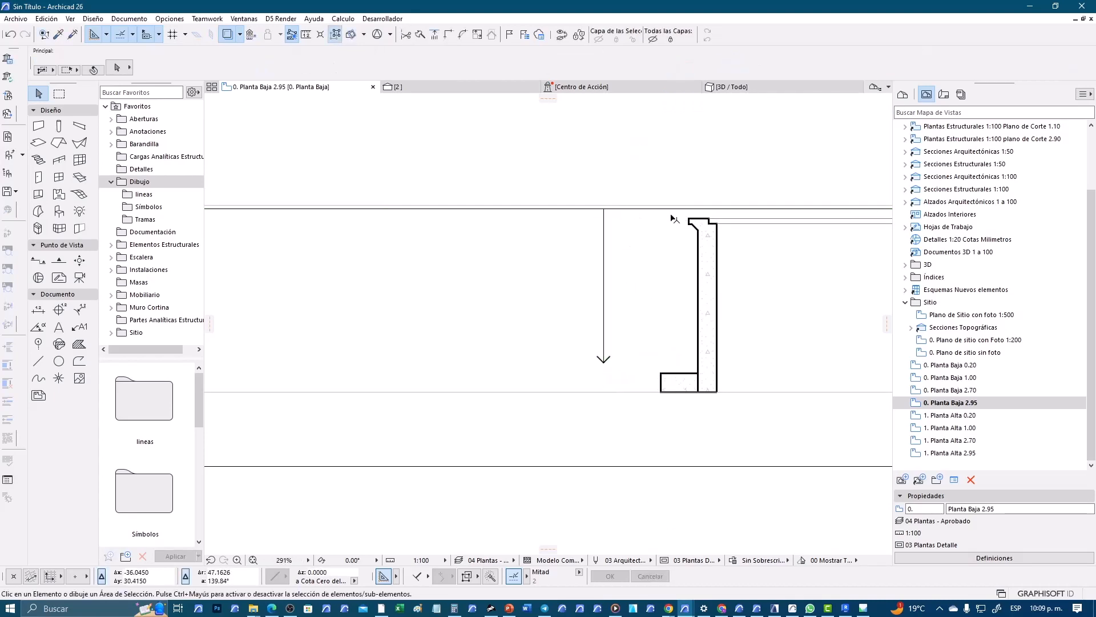
Step: Examine the first wall's section below the cut line and compare the plan outlines of the walls across the floor plan display and projection settings
middle_drag(742, 234, 616, 250)
scroll(616, 251, up, 2)
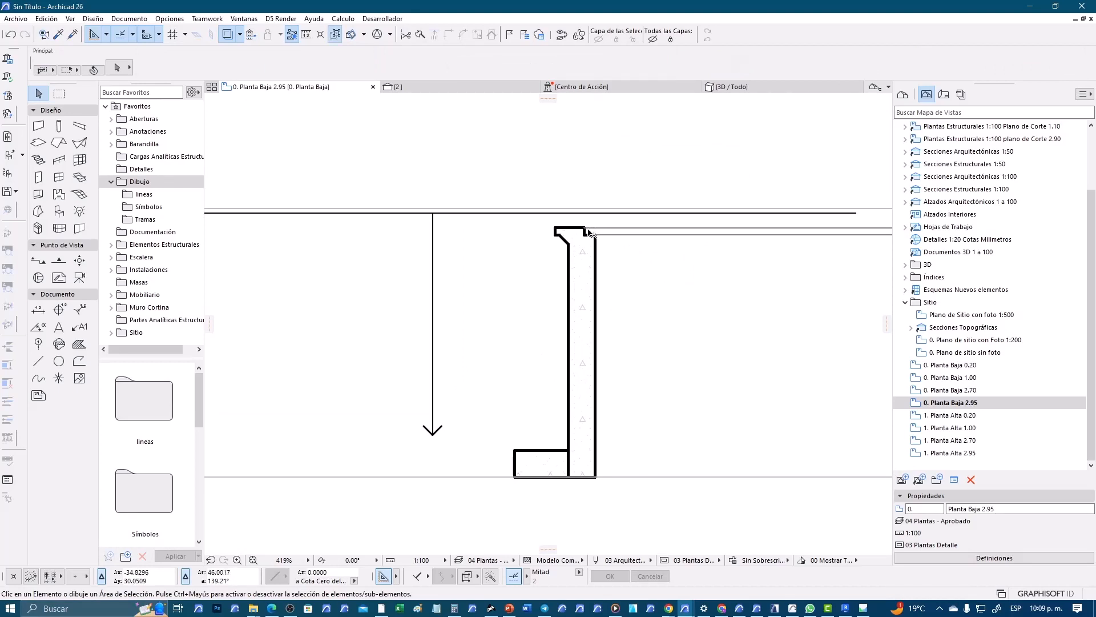
scroll(590, 232, up, 2)
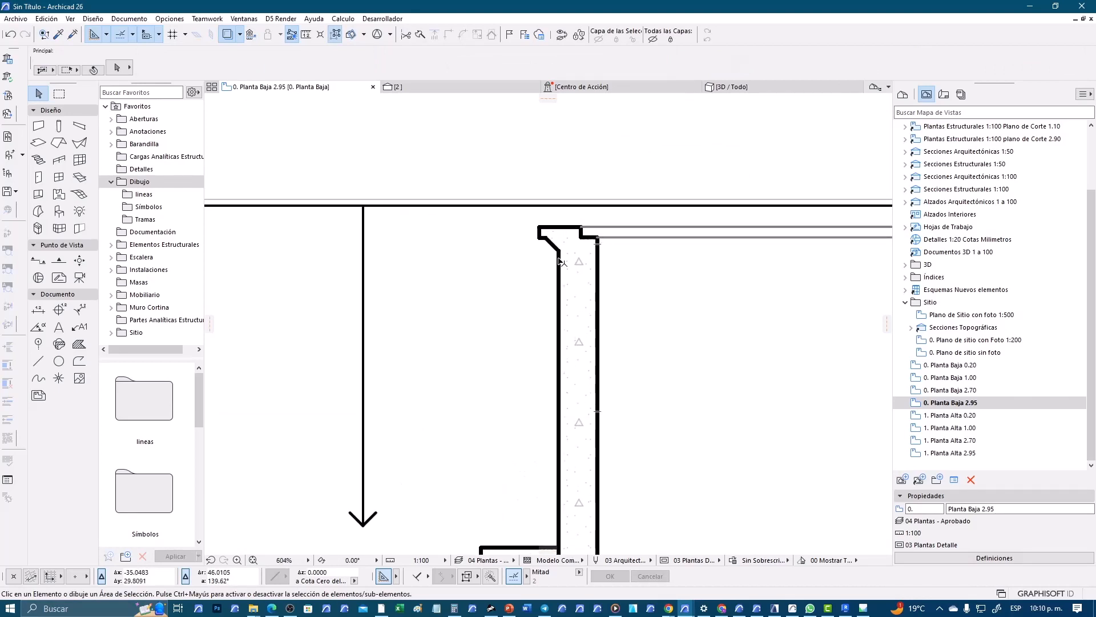
middle_drag(579, 322, 582, 276)
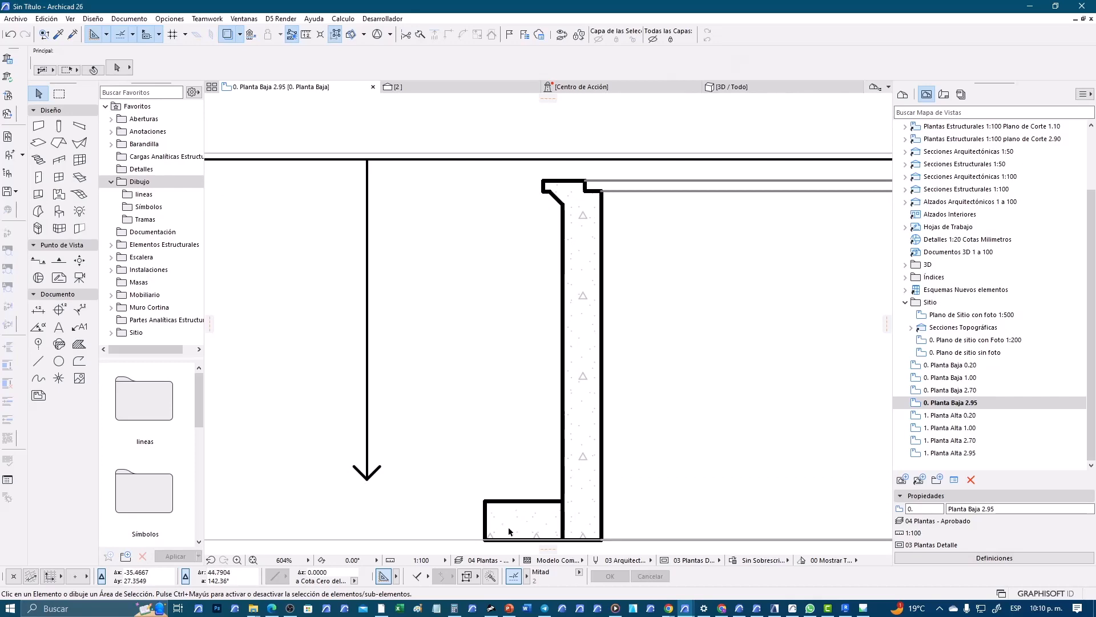
scroll(510, 531, down, 11)
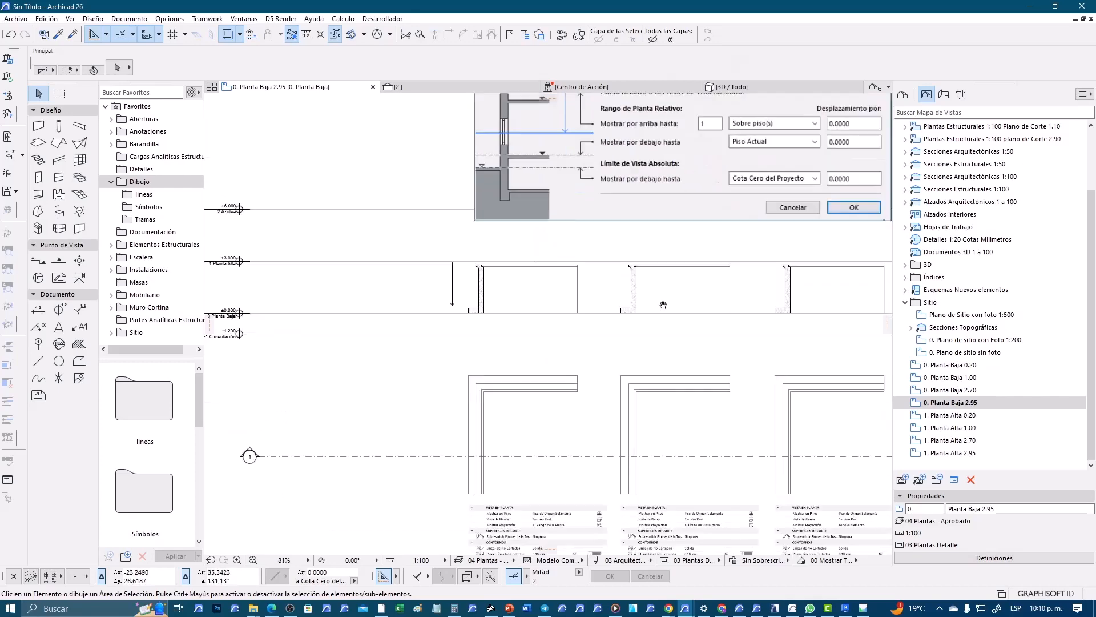
middle_drag(663, 304, 546, 313)
scroll(580, 343, up, 1)
scroll(579, 342, up, 1)
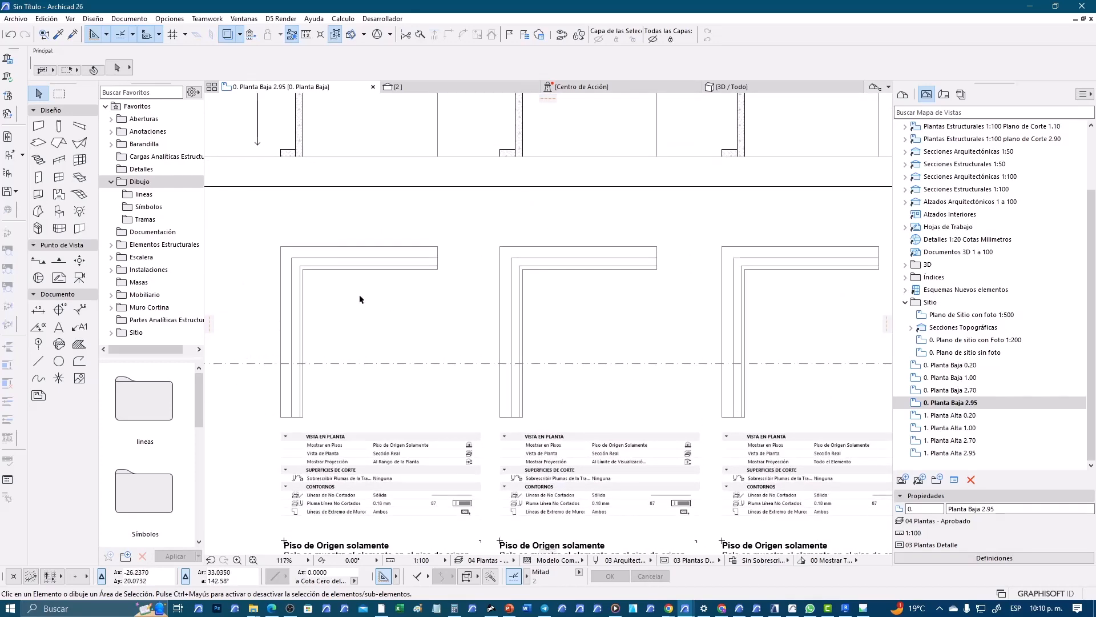
middle_drag(726, 288, 479, 292)
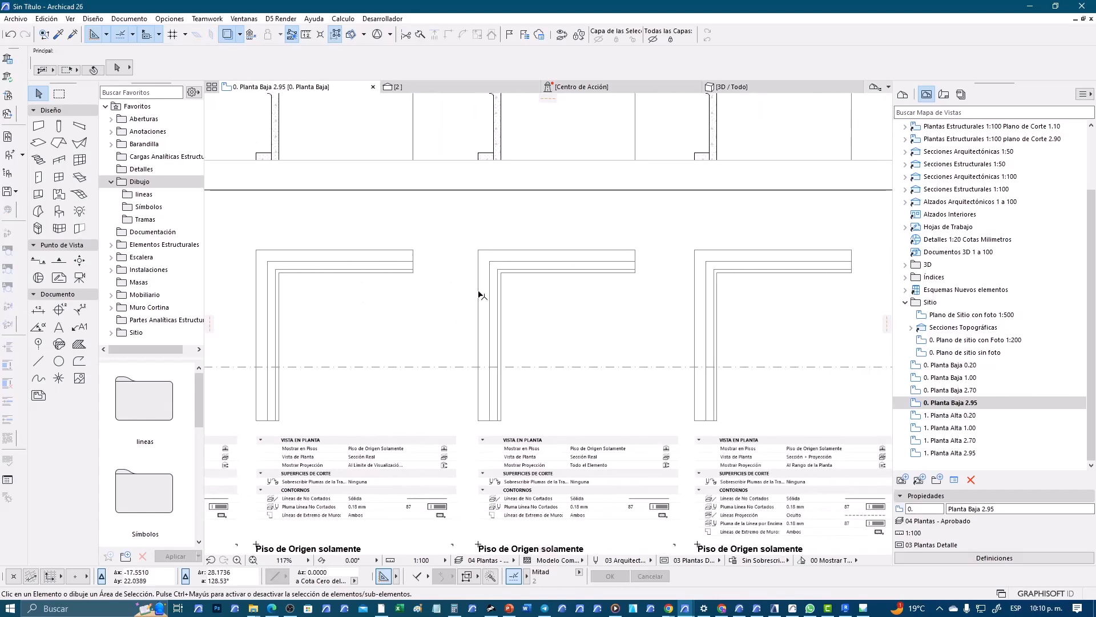
middle_drag(728, 308, 471, 311)
middle_drag(702, 321, 641, 326)
middle_drag(741, 315, 505, 317)
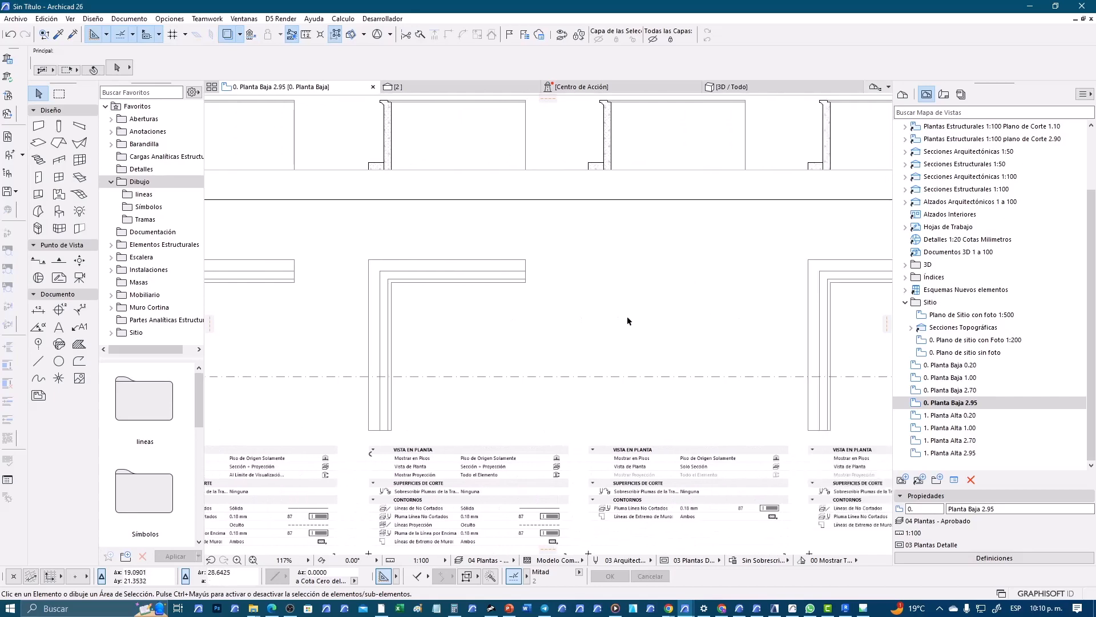
middle_drag(705, 320, 552, 320)
middle_drag(303, 320, 680, 310)
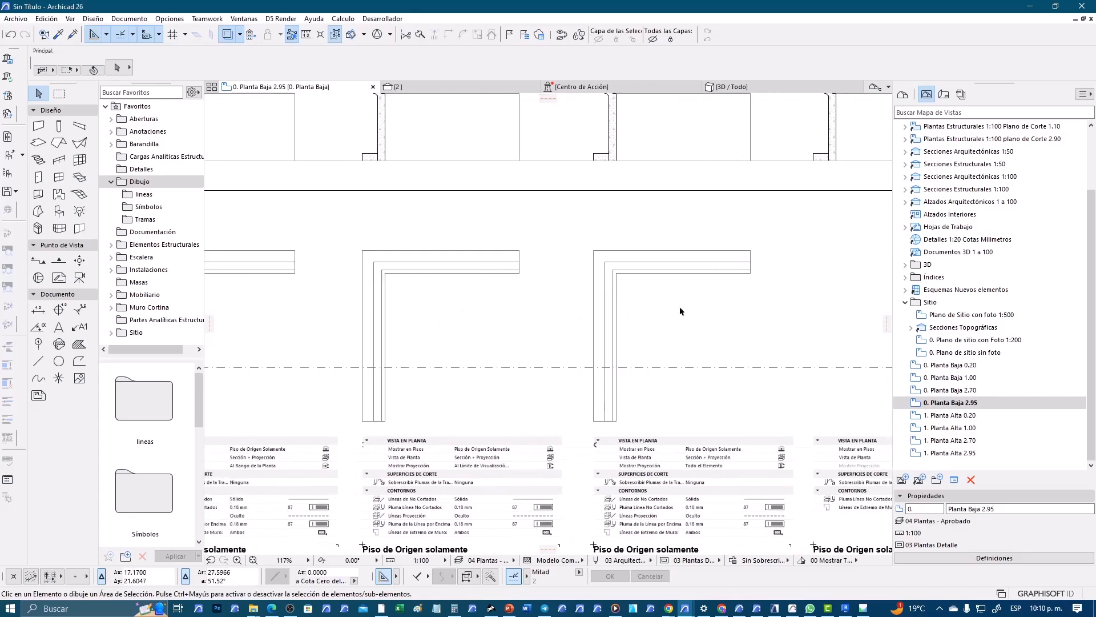
middle_drag(441, 330, 731, 327)
middle_drag(361, 296, 658, 311)
middle_drag(291, 305, 545, 327)
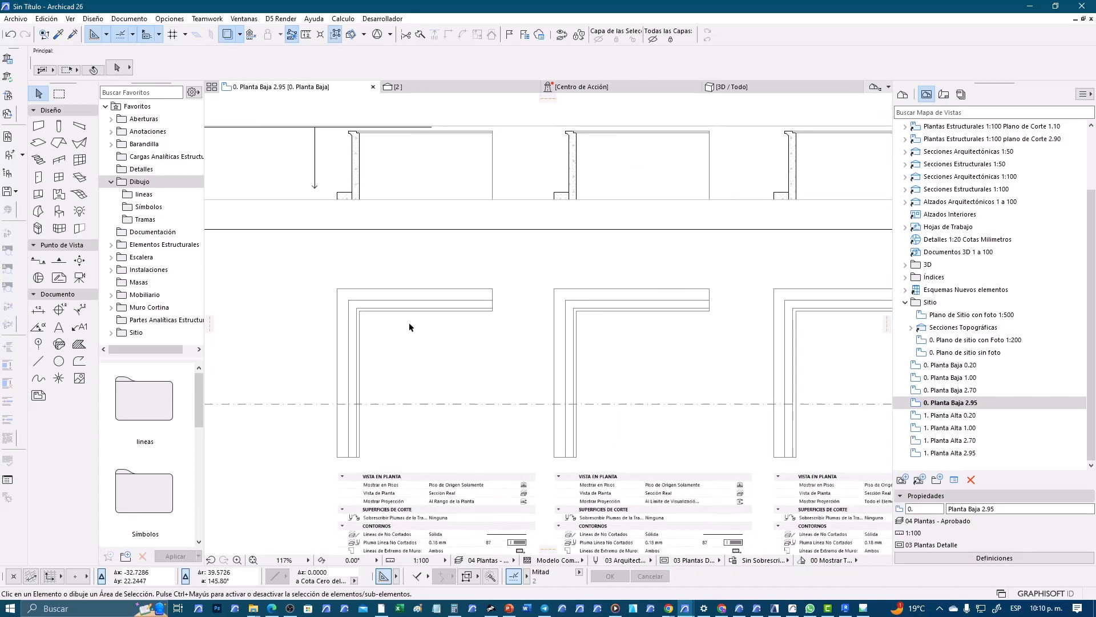
scroll(409, 322, down, 2)
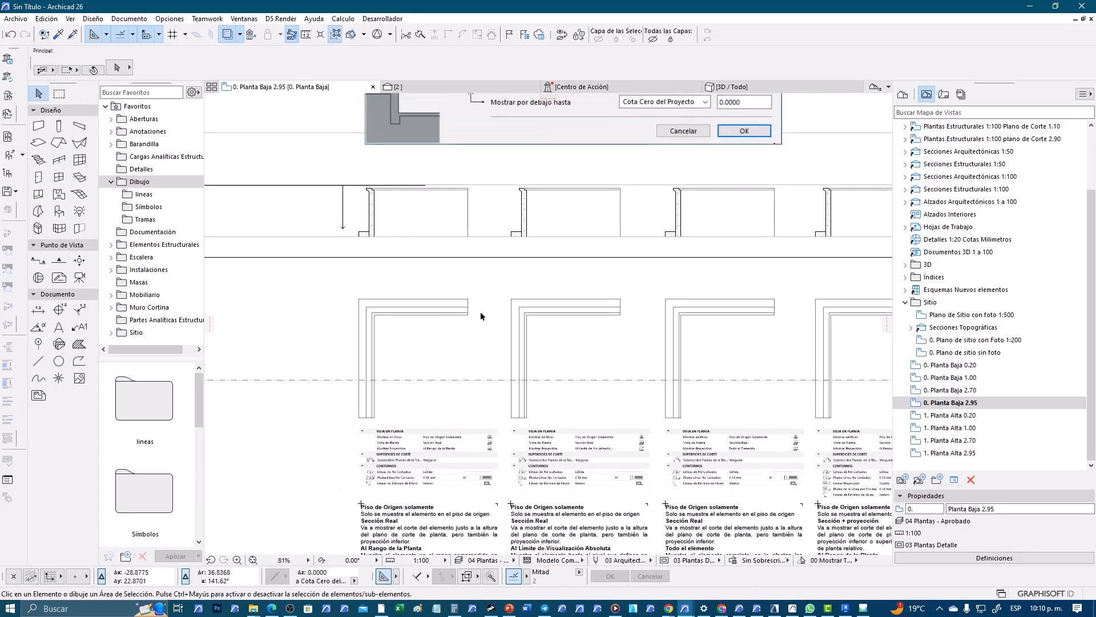
Step: Open the 0. Planta Baja 1.00 view and move the cut line with its arrow straight down by 1.95
click(965, 379)
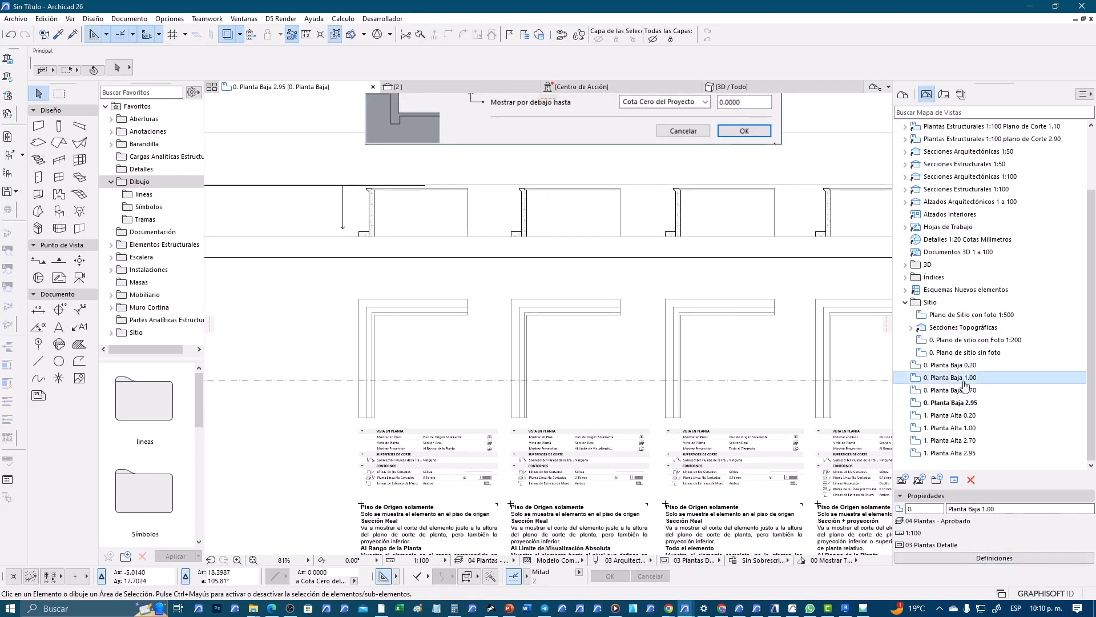
double_click(963, 379)
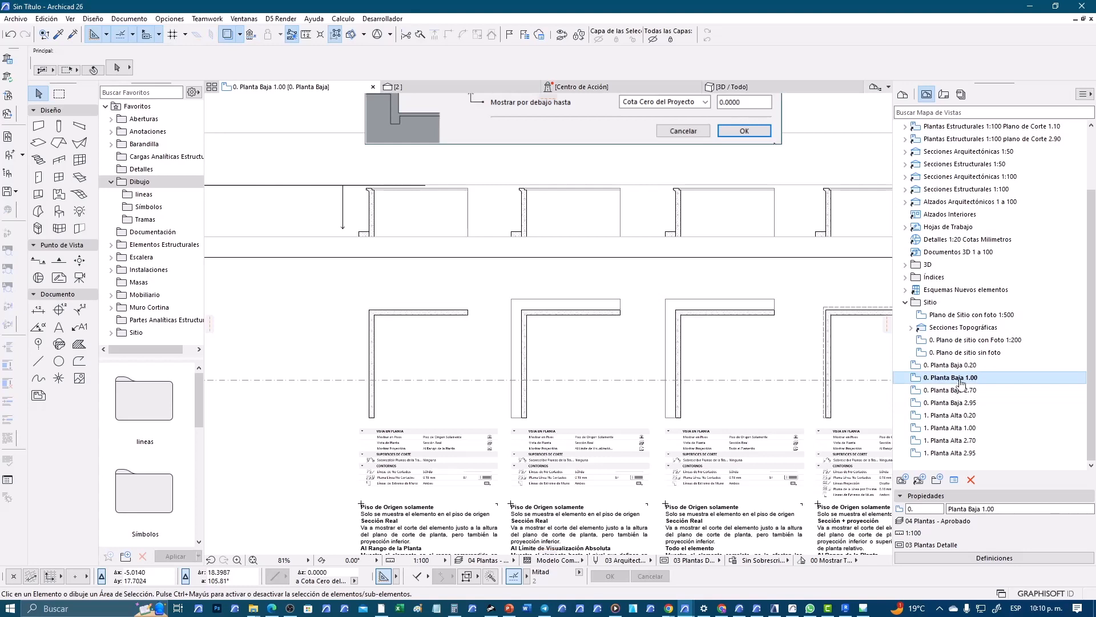
scroll(368, 182, up, 3)
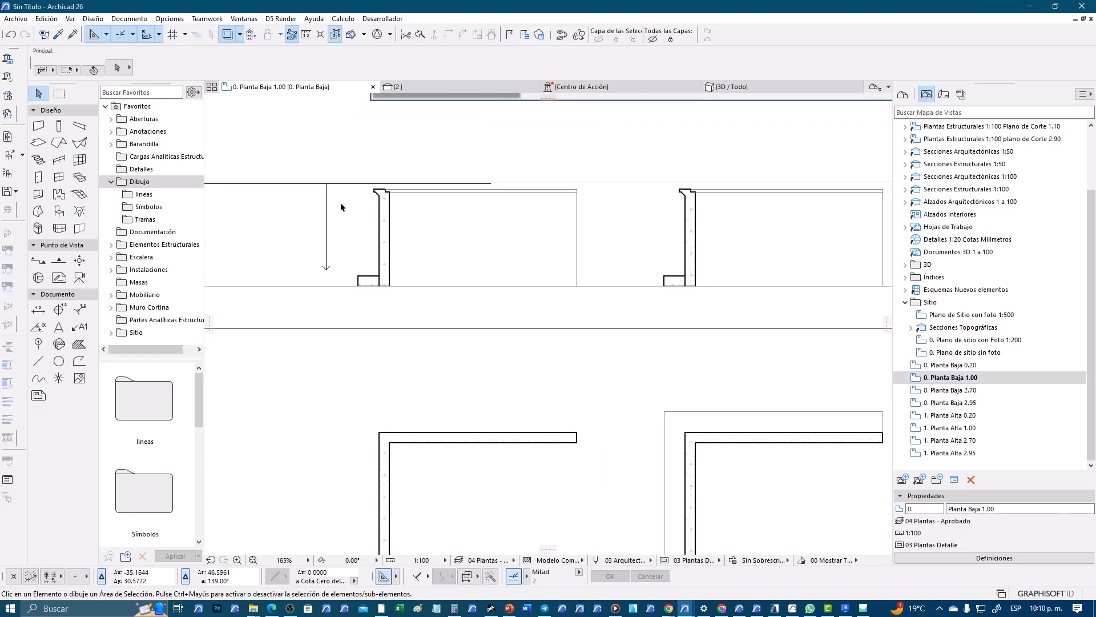
click(326, 218)
key(super)
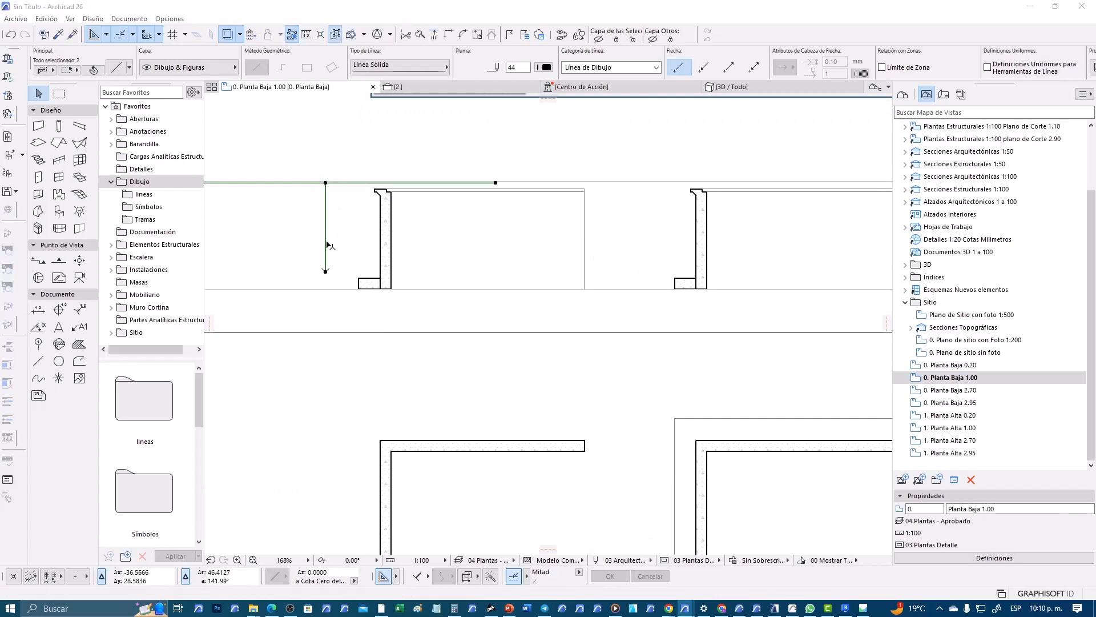
key(super)
key(ctrl+d)
click(352, 202)
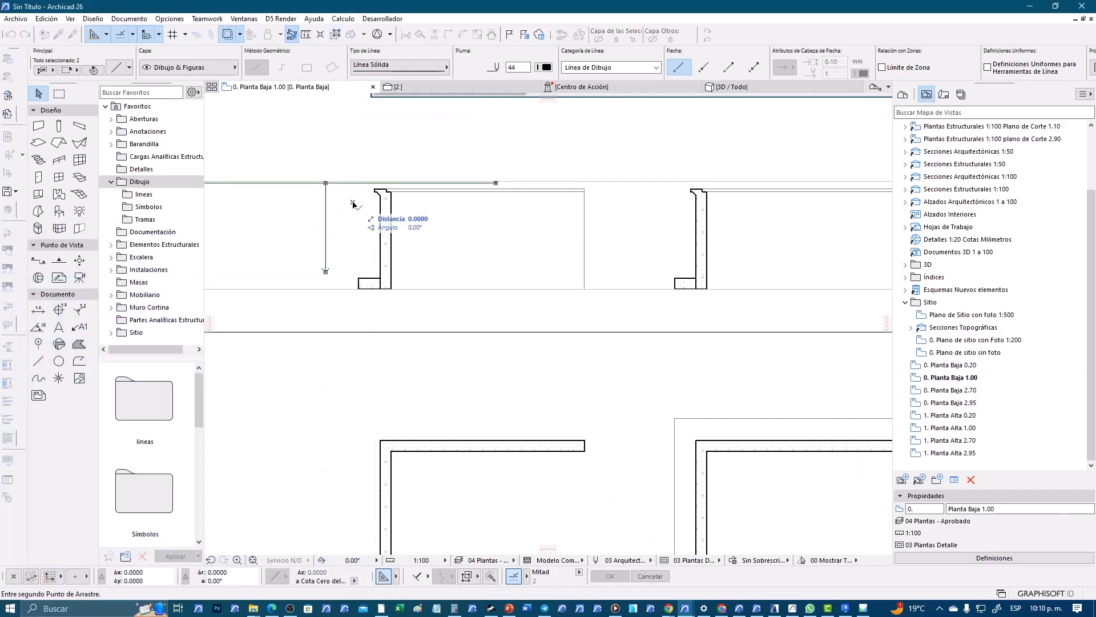
text(1.)
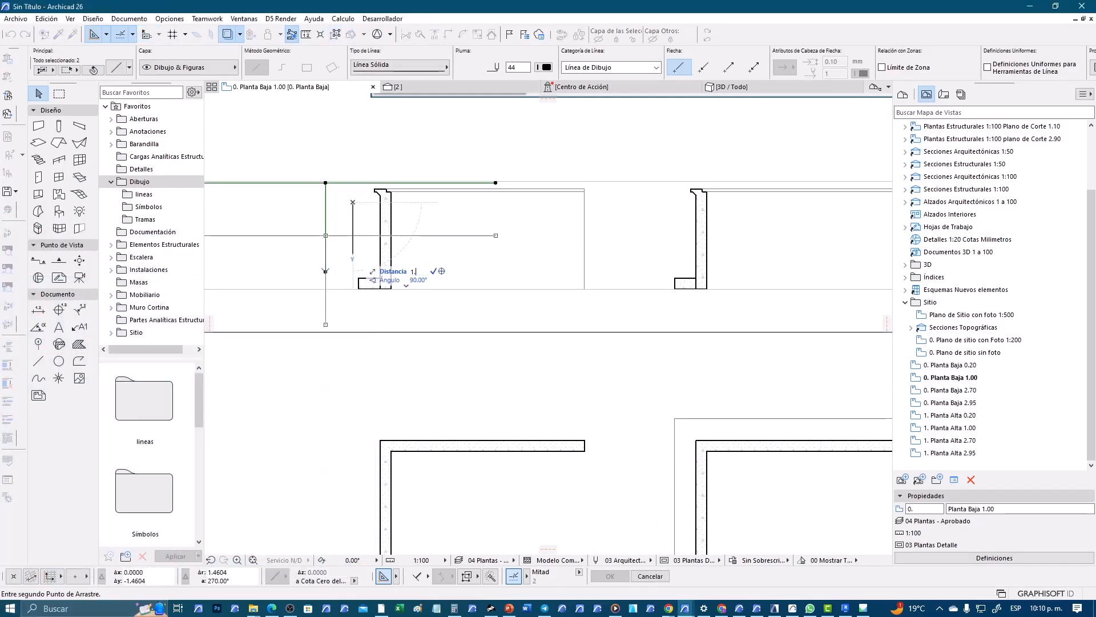
text(95)
key(Return)
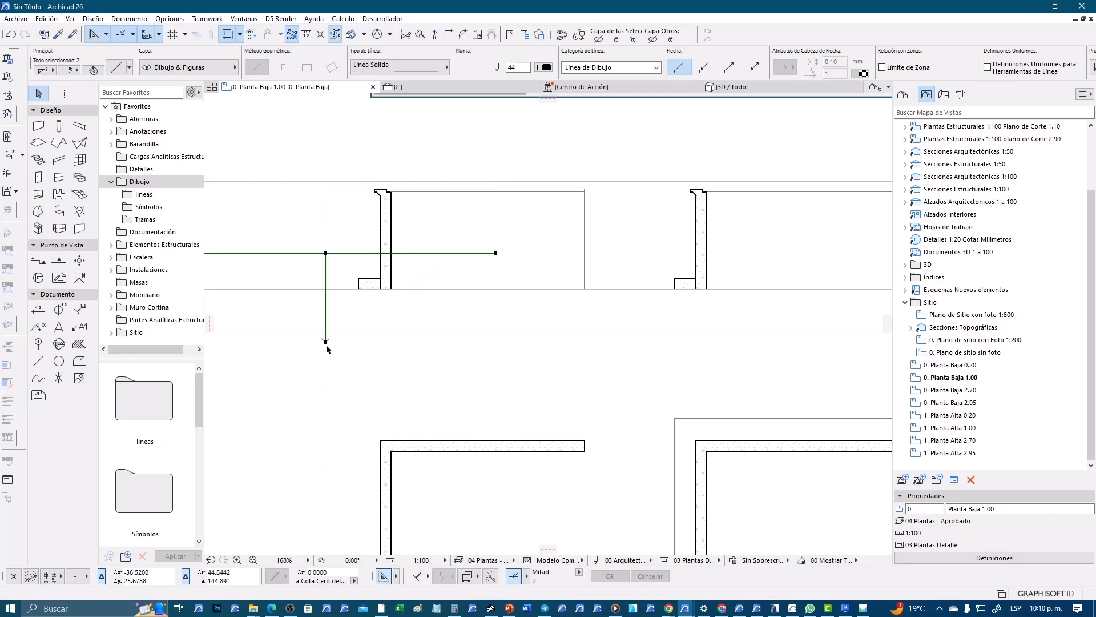
Step: Shorten the arrow so that its tip ends just below the lowered cut line
click(325, 342)
click(325, 262)
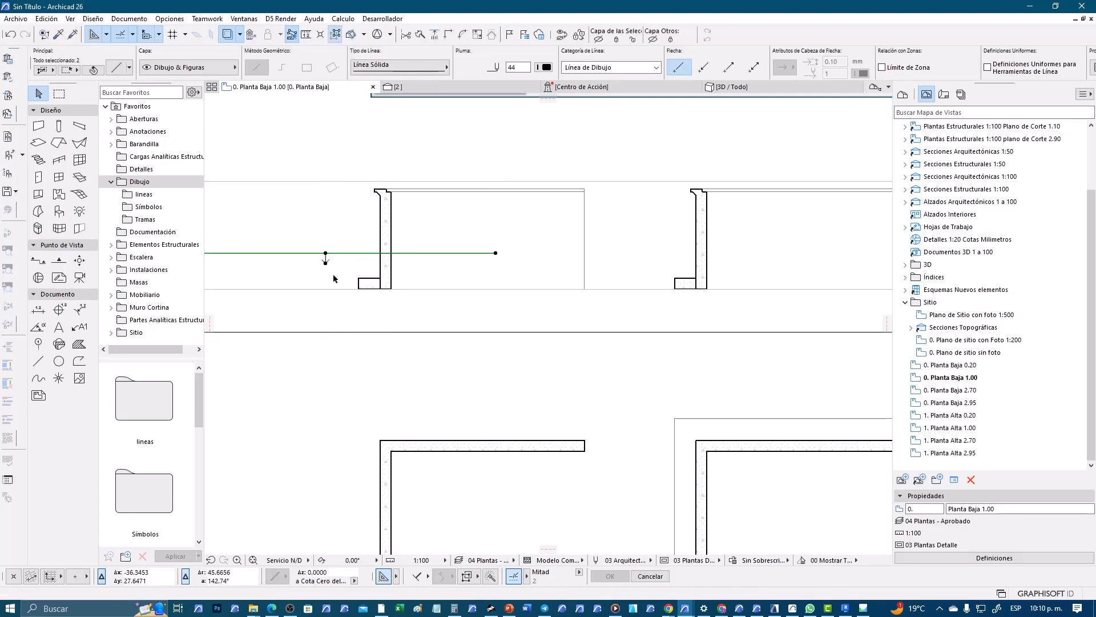
scroll(457, 377, down, 2)
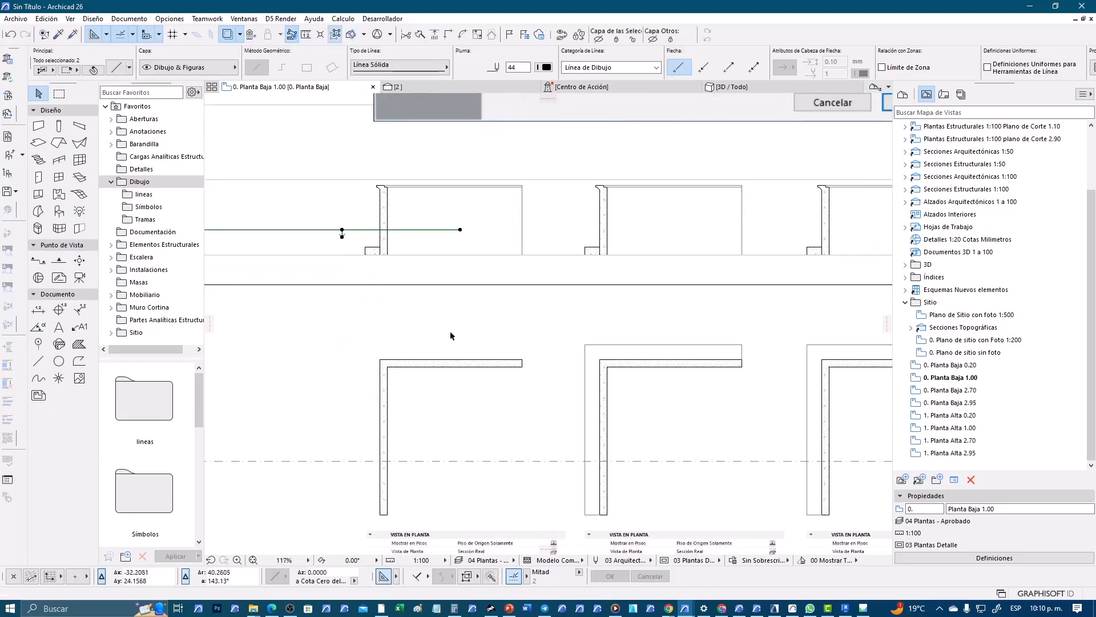
key(Escape)
Step: Copy the cut line about 0.2 away, just below the original at the first wall's section
scroll(439, 228, up, 2)
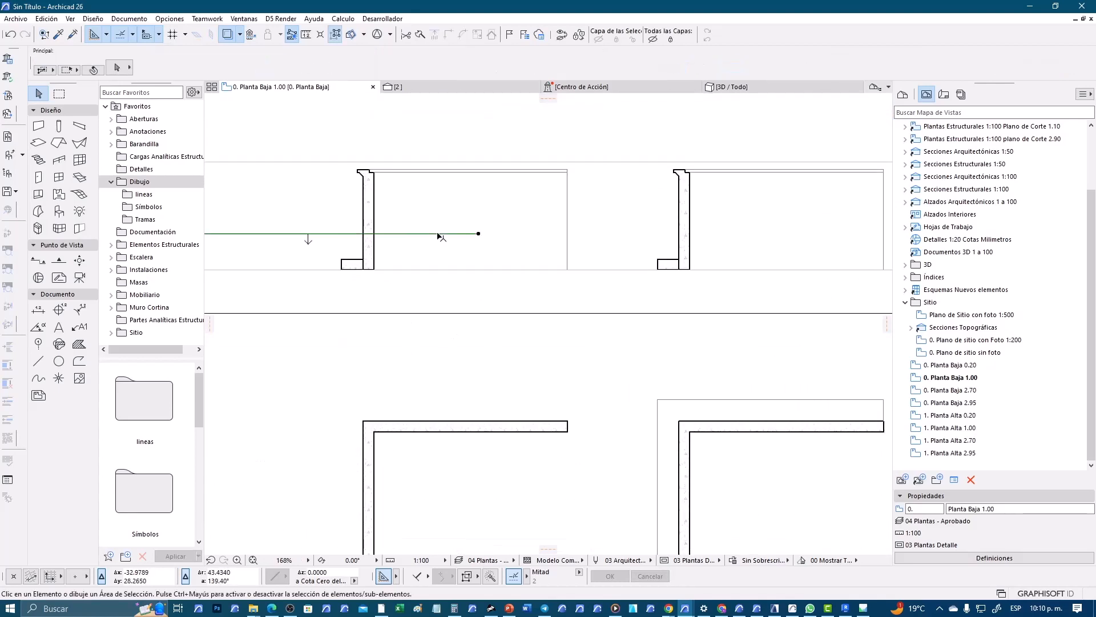
click(439, 233)
key(ctrl+d)
click(437, 233)
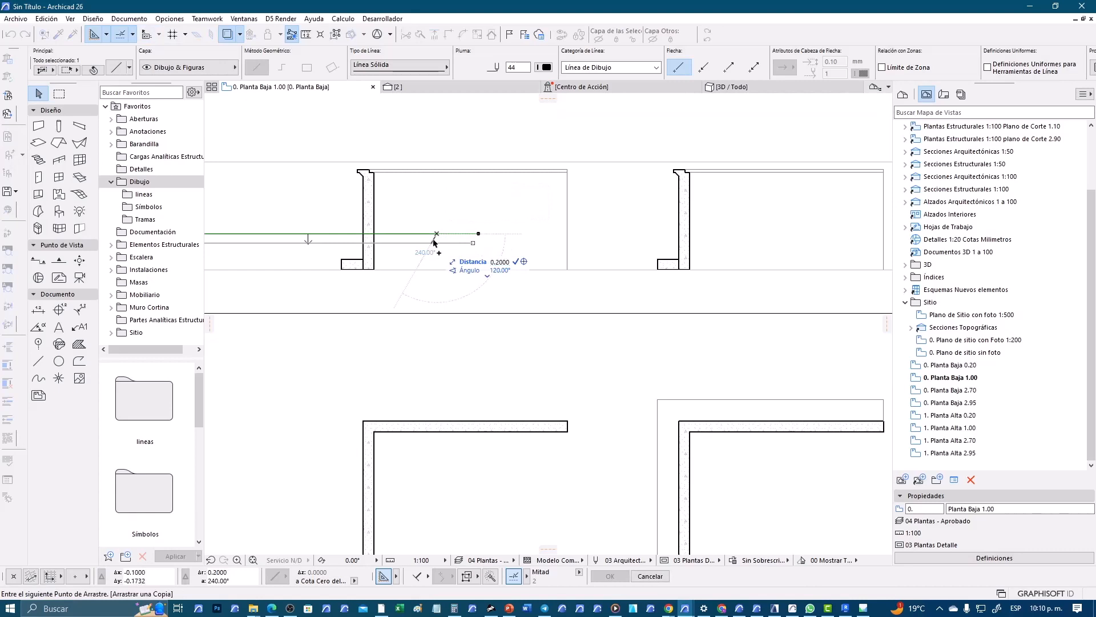
click(434, 242)
Step: Adjust the short arrow's tip so that it ends exactly on the lower cut line
scroll(286, 249, up, 3)
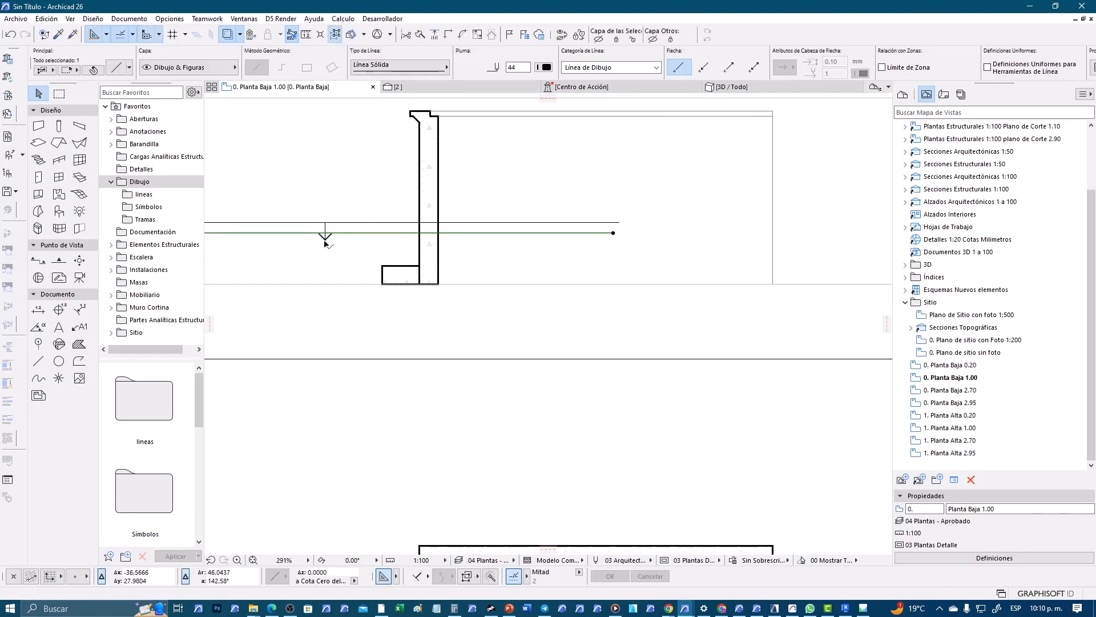
click(326, 239)
click(325, 239)
click(325, 233)
key(Escape)
scroll(317, 256, down, 3)
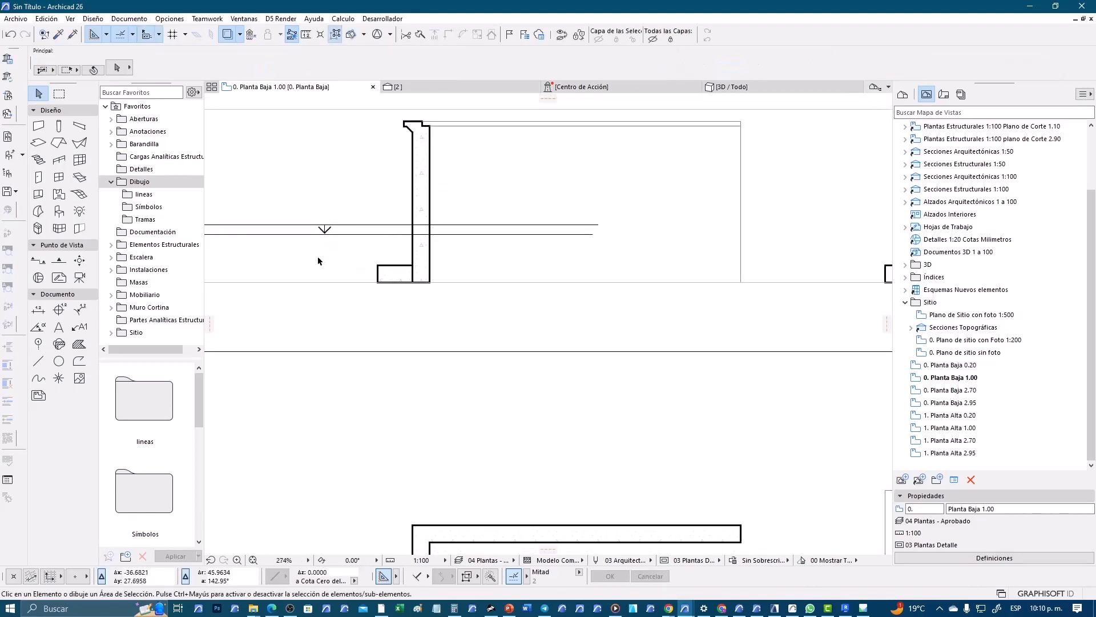
middle_drag(728, 366, 621, 330)
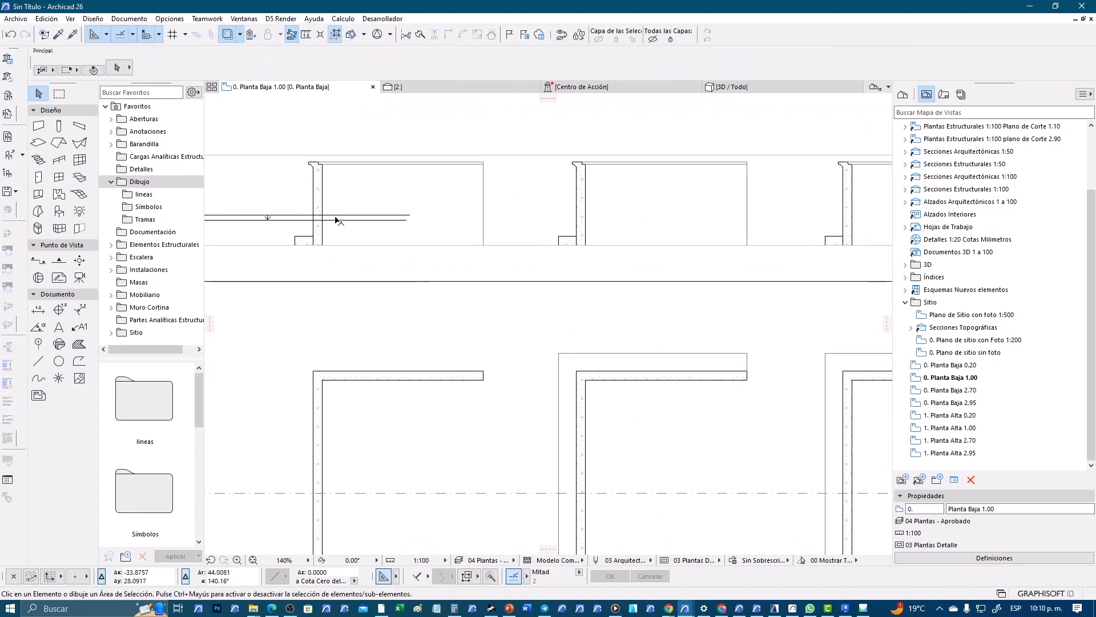
click(266, 217)
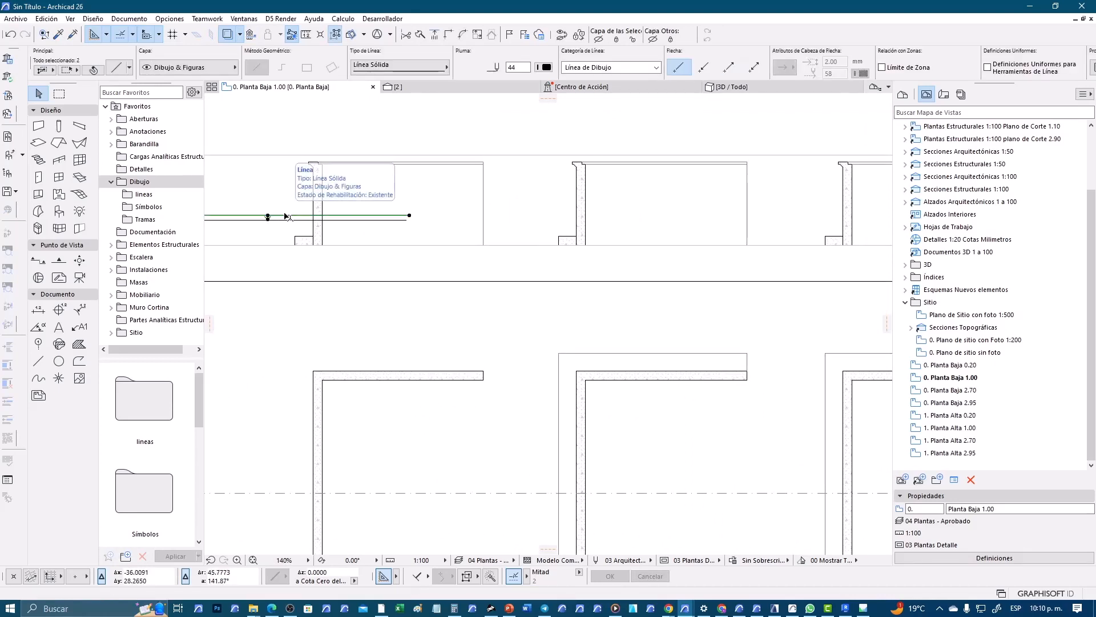
drag(267, 215, 608, 213)
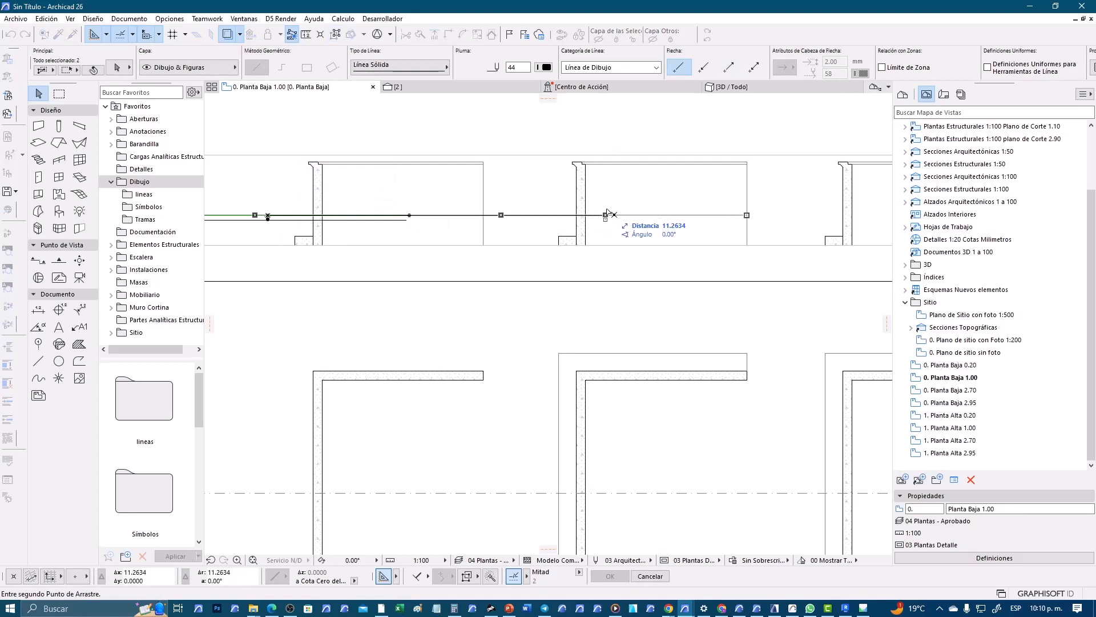
click(570, 215)
key(ctrl+z)
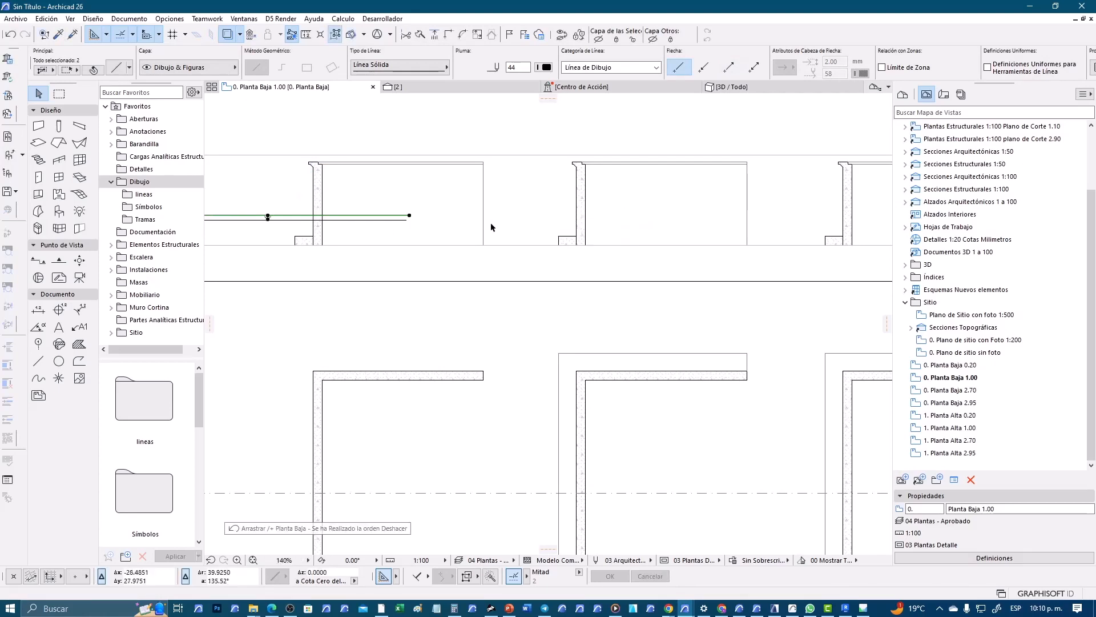
Step: Copy the upper cut line and its arrow horizontally to the second wall's section
key(ctrl+shift+d)
click(240, 216)
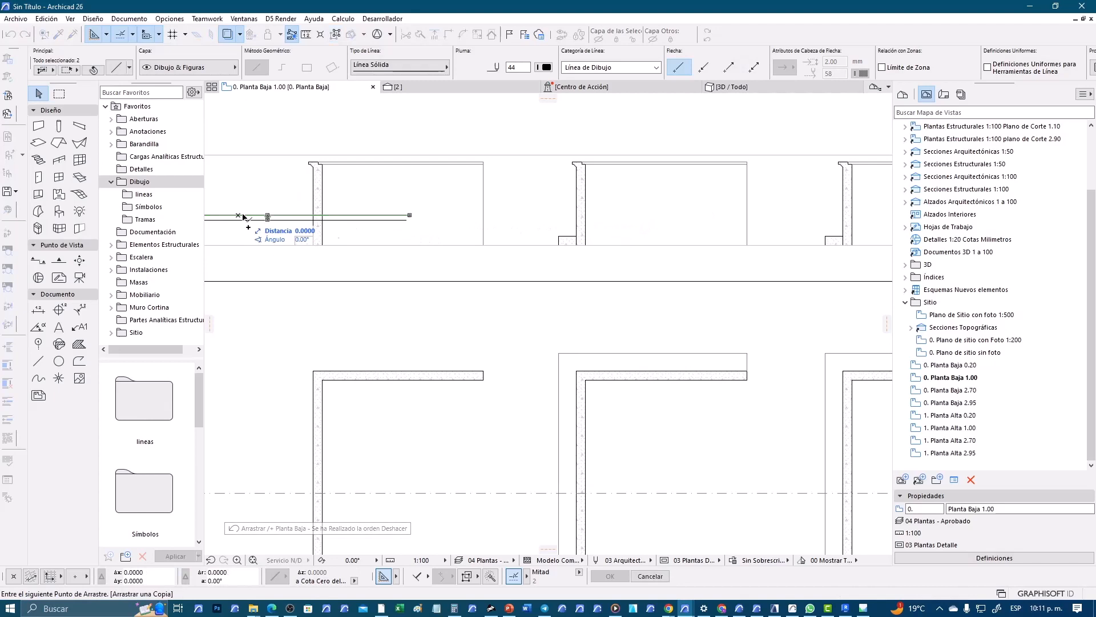
click(510, 215)
key(Escape)
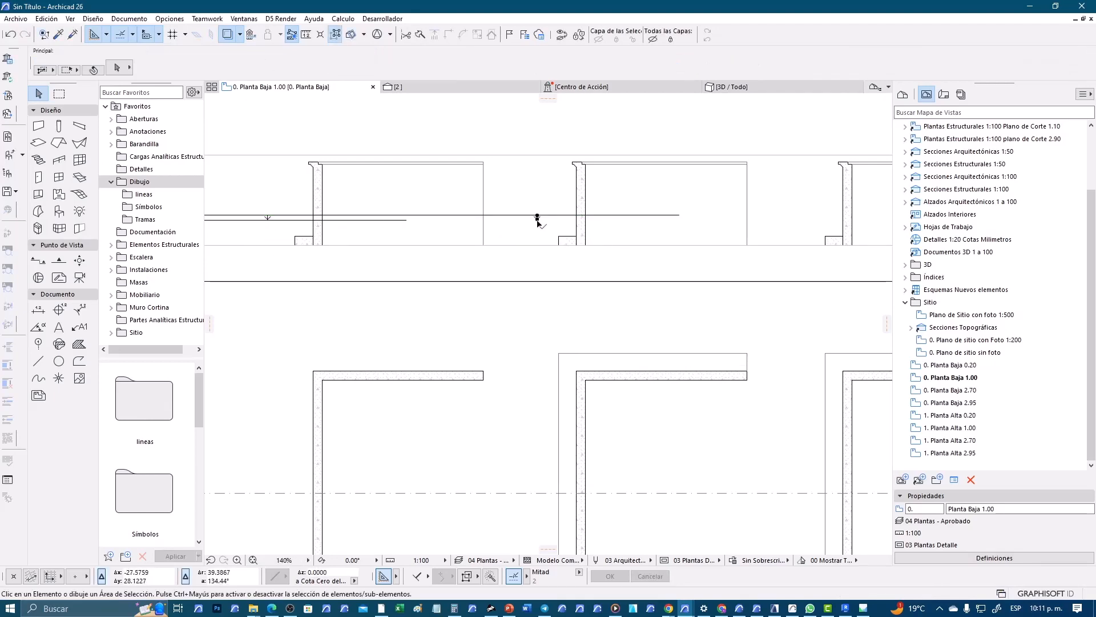
Step: Stretch the copied arrow beside the second wall down to the ±0.000 Planta Baja level
click(537, 217)
click(537, 217)
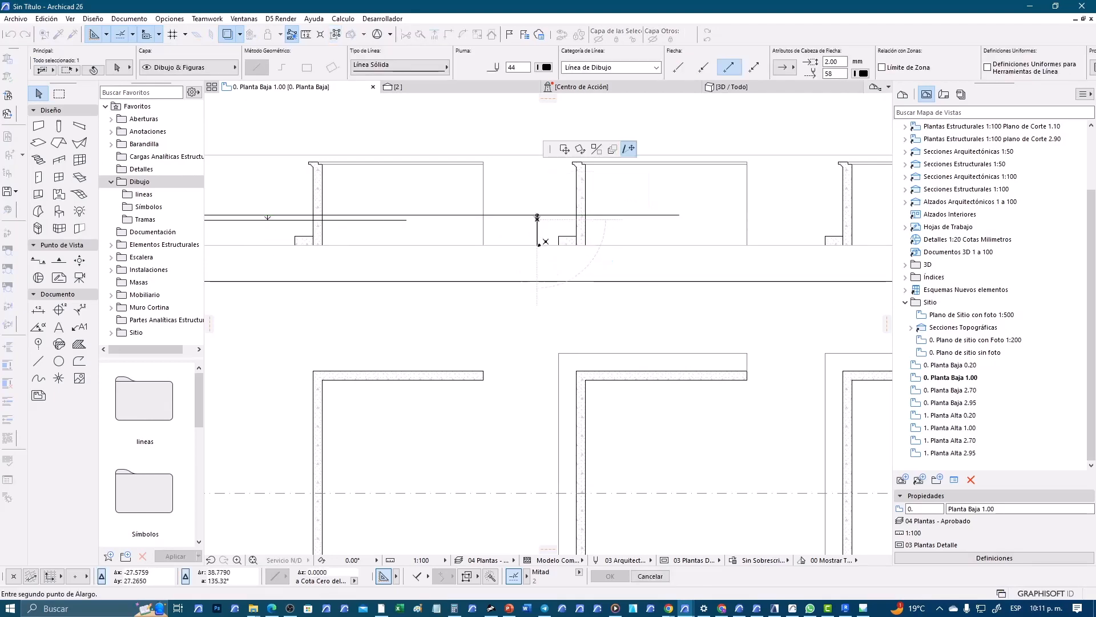
click(539, 244)
key(Escape)
Step: Compare the plan outlines of the walls across the Sección Real and Sección + Proyección display and projection settings
scroll(445, 317, down, 3)
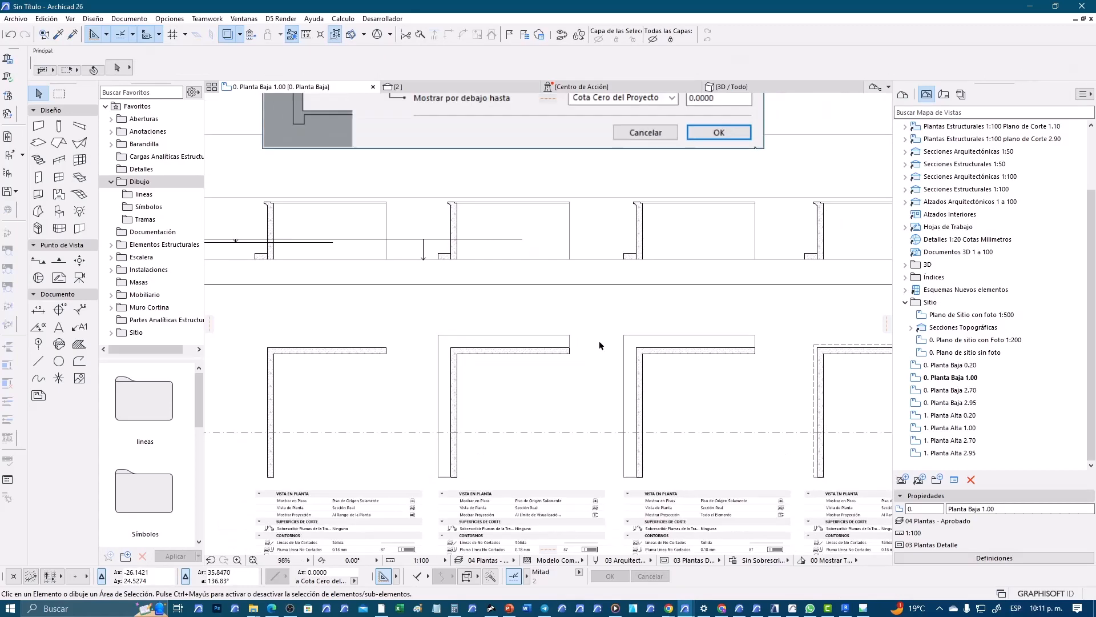
scroll(736, 526, up, 2)
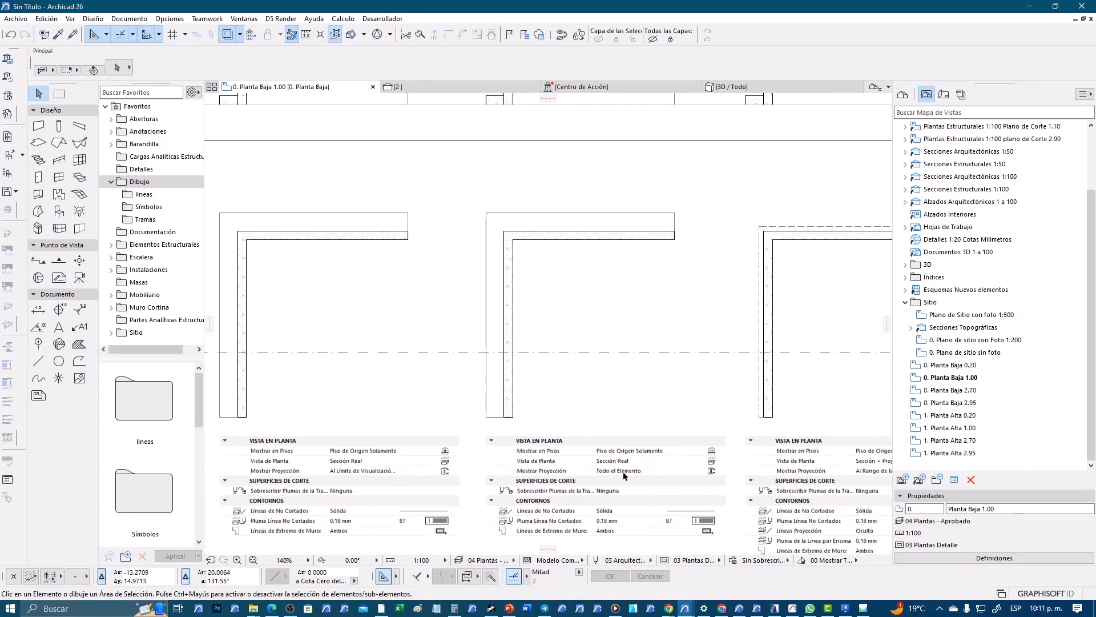
scroll(661, 473, down, 3)
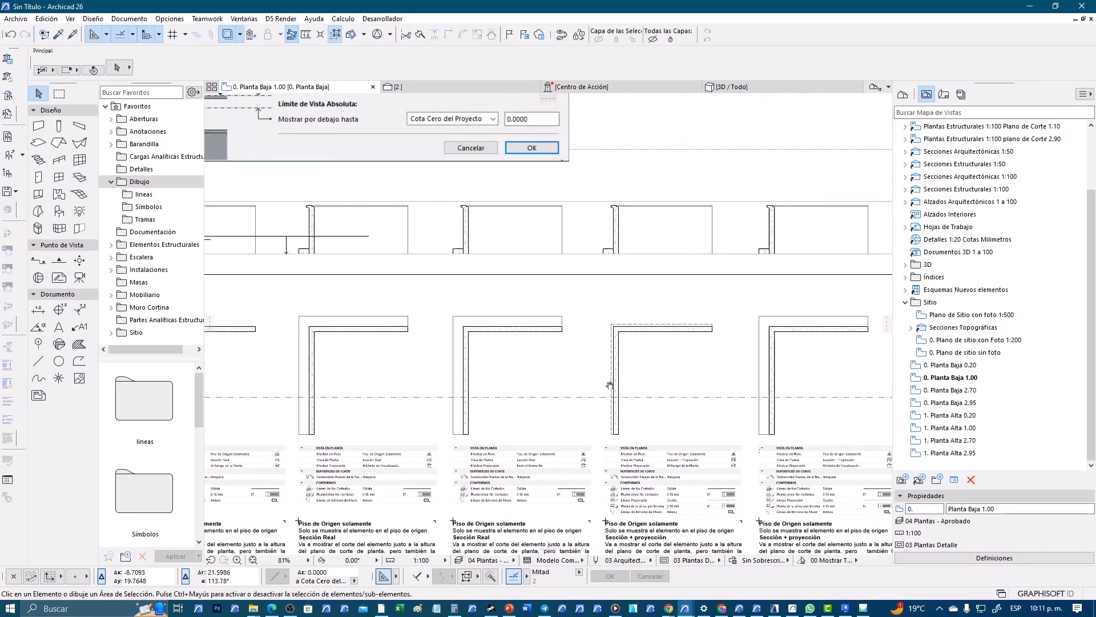
scroll(571, 439, up, 1)
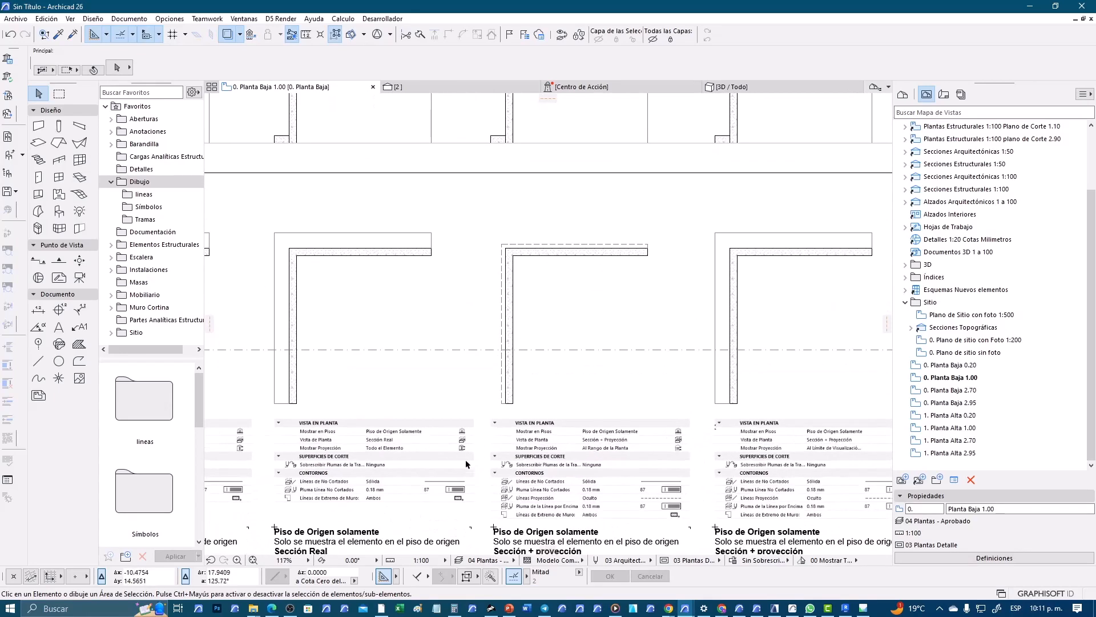
middle_drag(583, 460, 411, 436)
middle_drag(473, 234, 400, 314)
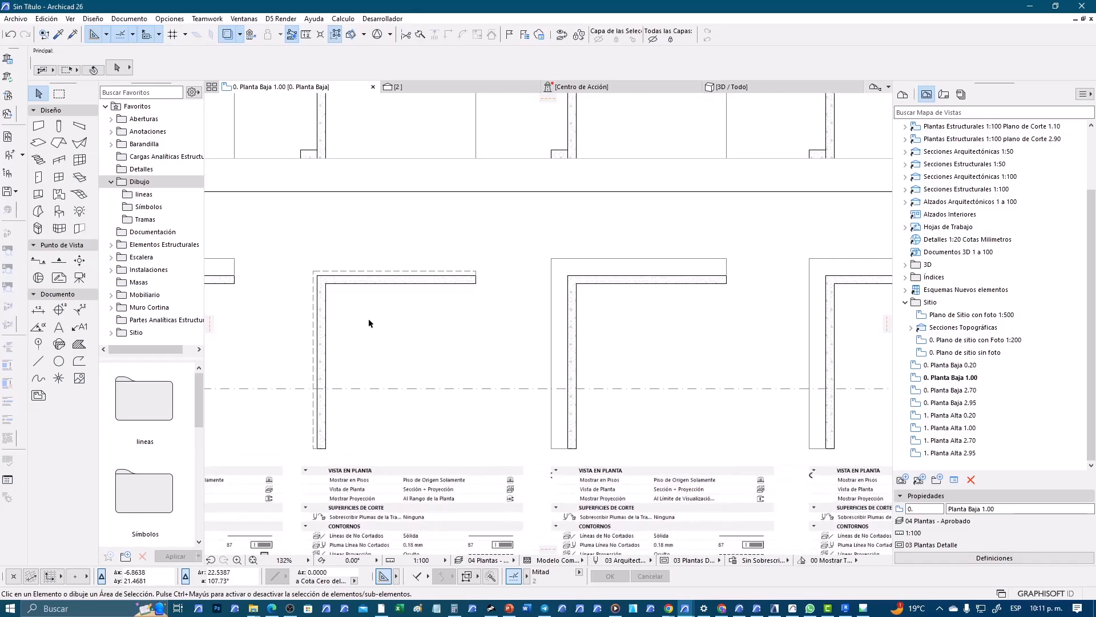
scroll(385, 307, down, 2)
middle_drag(398, 308, 638, 296)
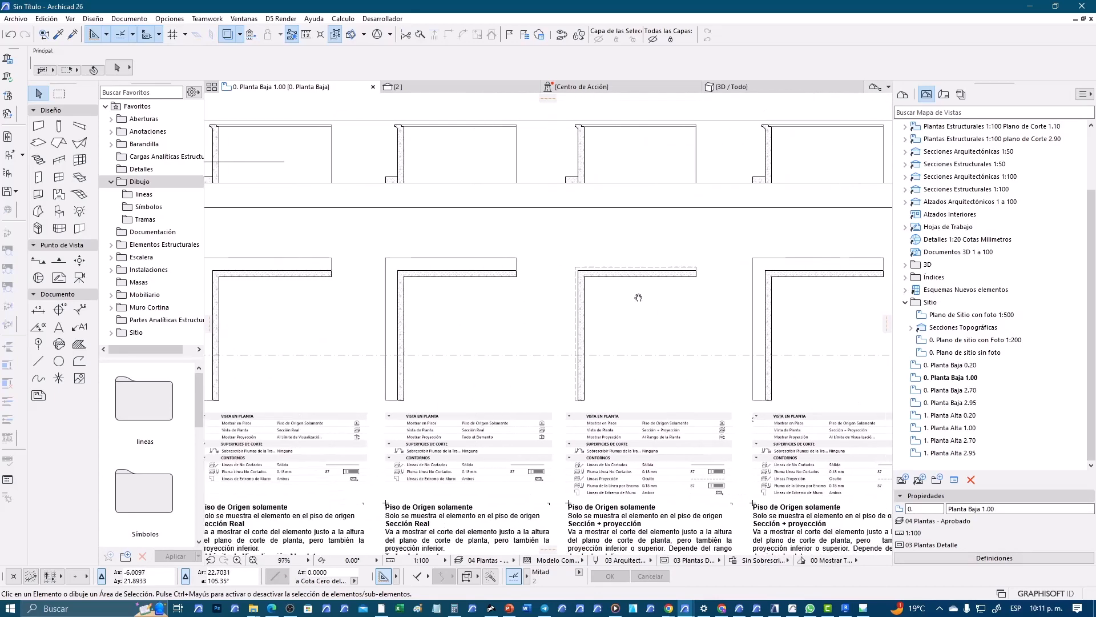
middle_drag(351, 243, 628, 274)
scroll(263, 198, up, 2)
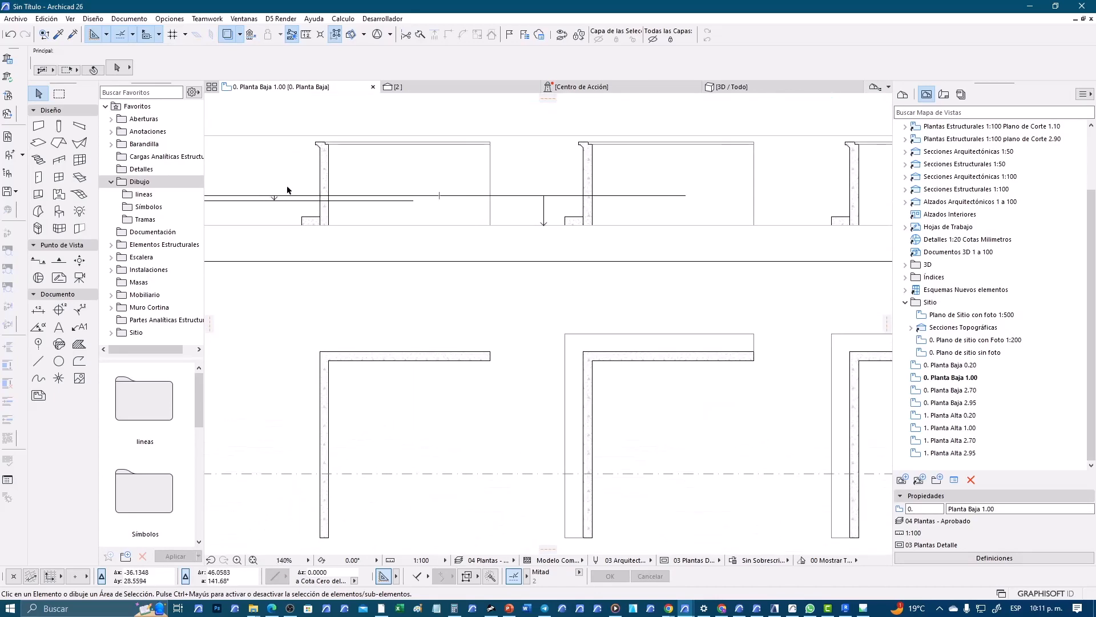
Step: Shorten the copied upper cut line back to the end of the lower cut line by the first wall
scroll(289, 190, up, 2)
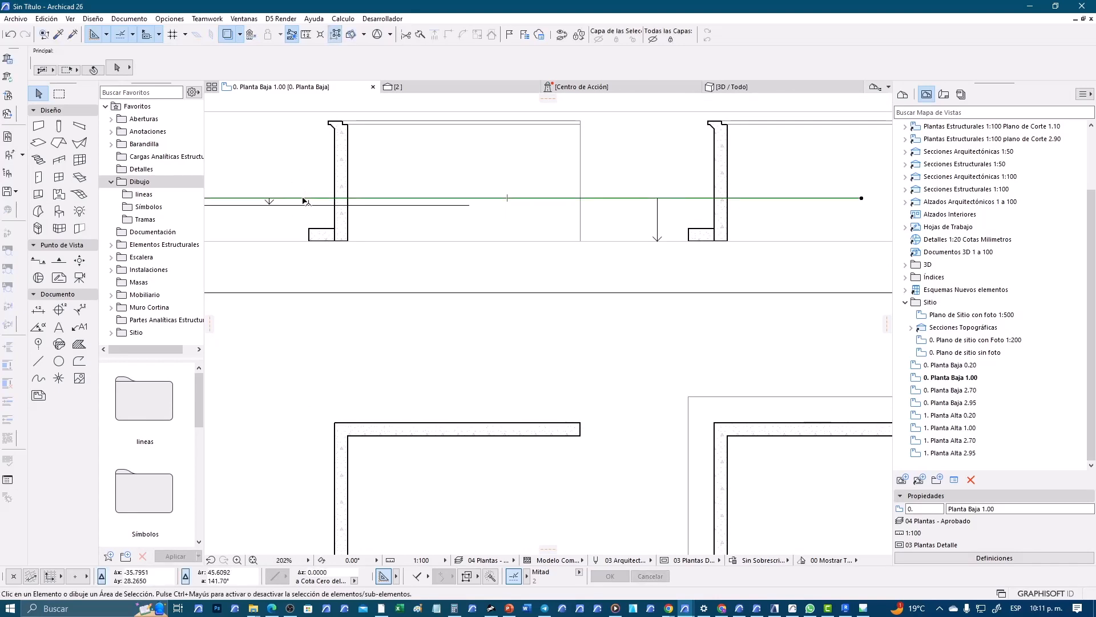
click(304, 201)
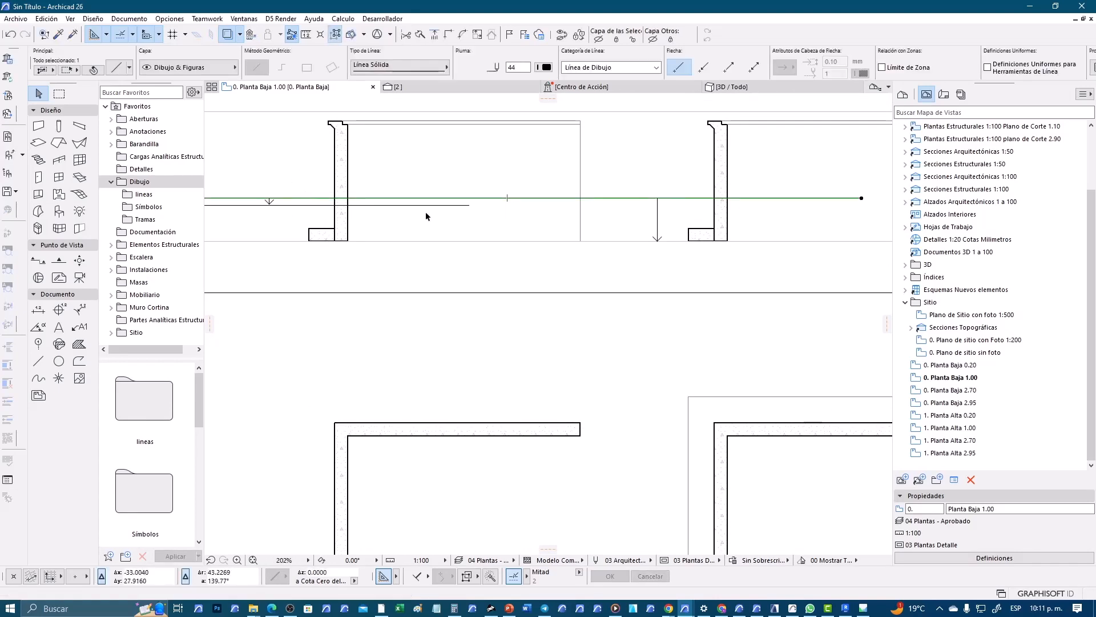
click(862, 198)
click(469, 205)
Step: Move the shortened cut line horizontally by its starting end so that it crosses the second wall's section
middle_drag(456, 225, 593, 219)
scroll(594, 220, down, 3)
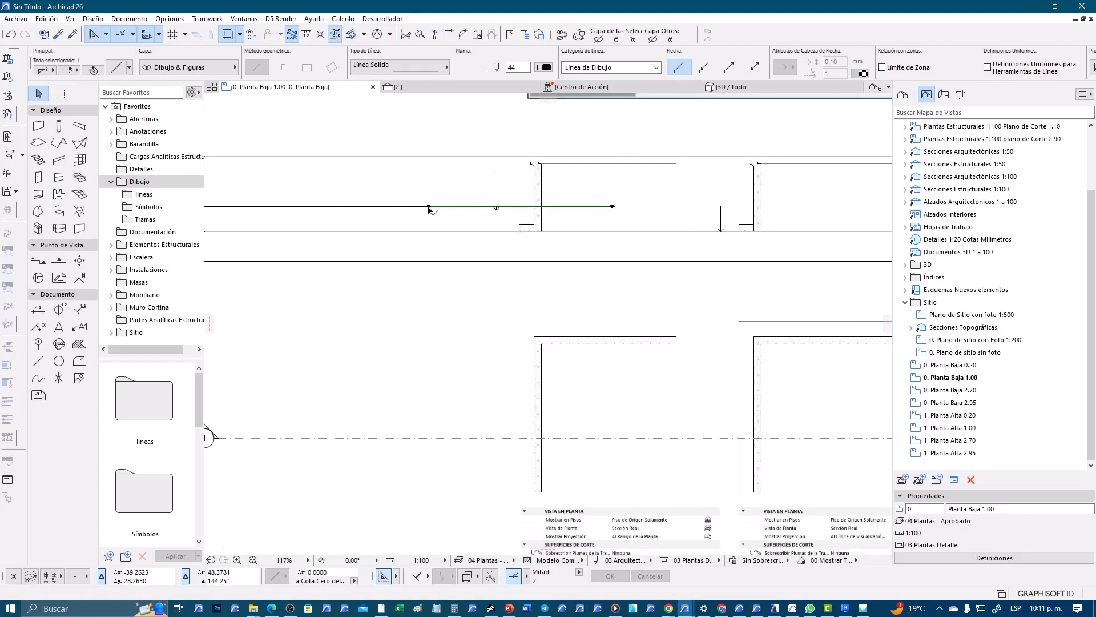
click(429, 209)
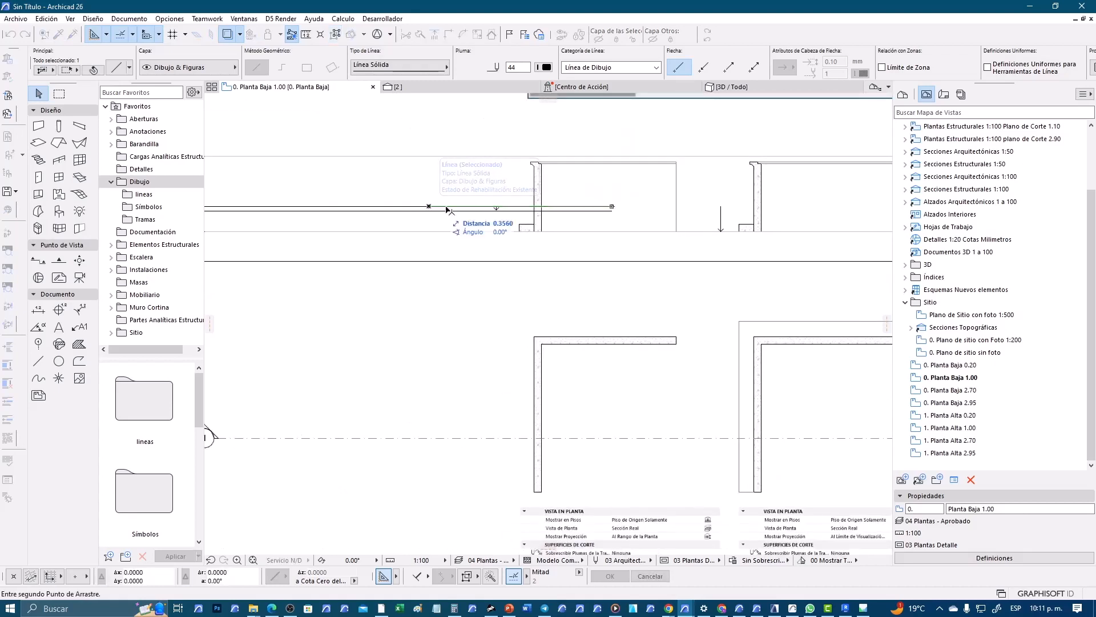
click(703, 206)
key(Escape)
Step: Trim the first wall's two cut lines just before the short arrow and move them horizontally across that wall's section
scroll(435, 172, up, 2)
middle_drag(474, 192, 549, 204)
scroll(550, 204, down, 2)
drag(414, 195, 344, 224)
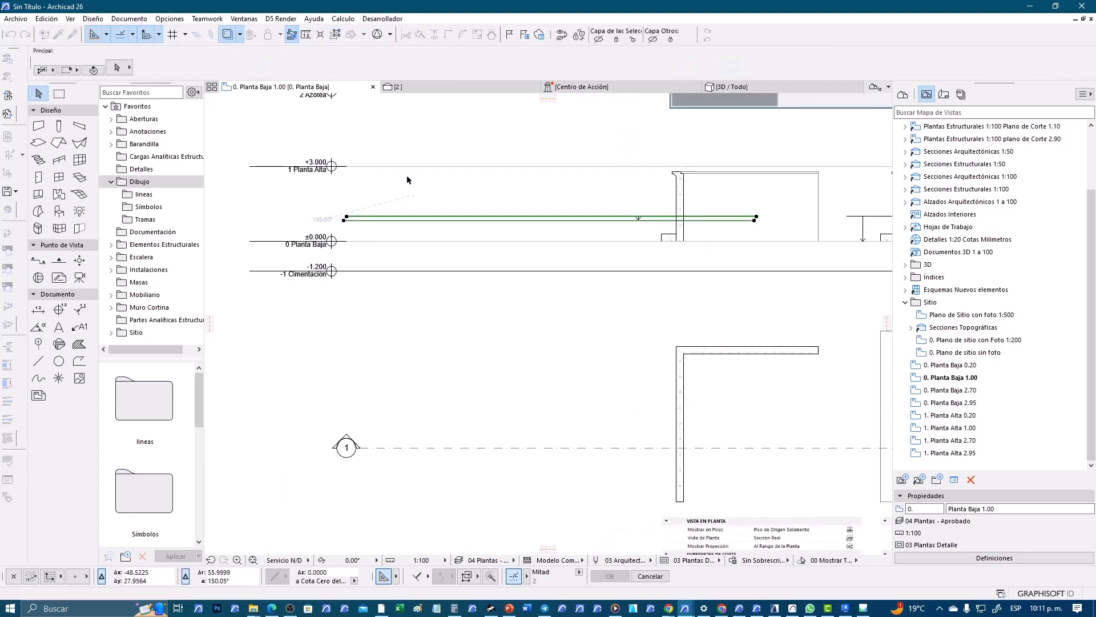
click(435, 34)
click(617, 198)
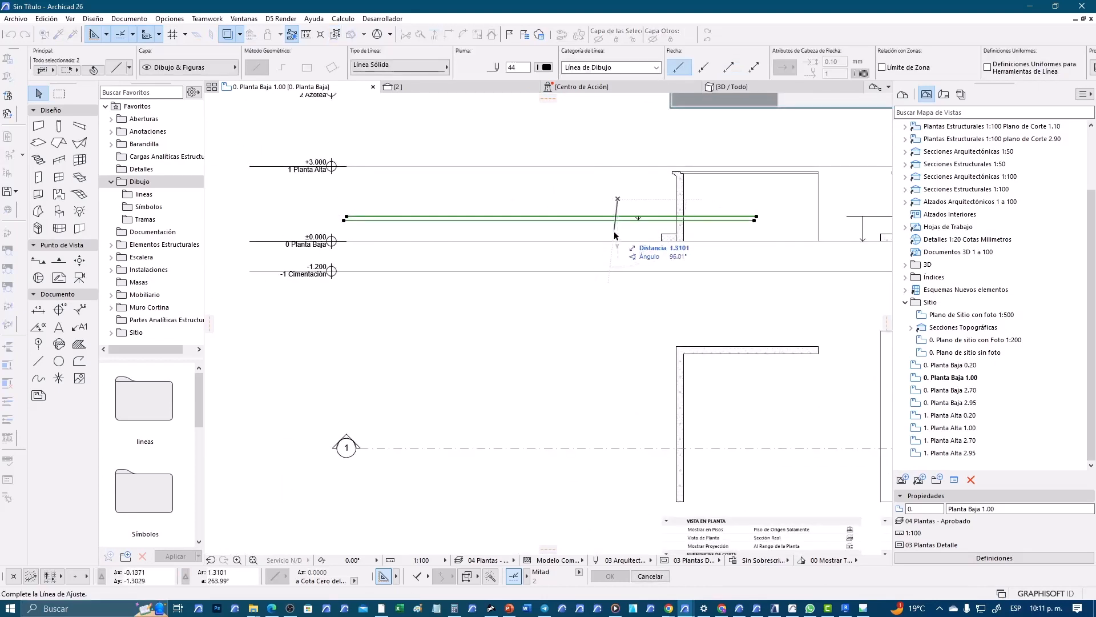
click(620, 255)
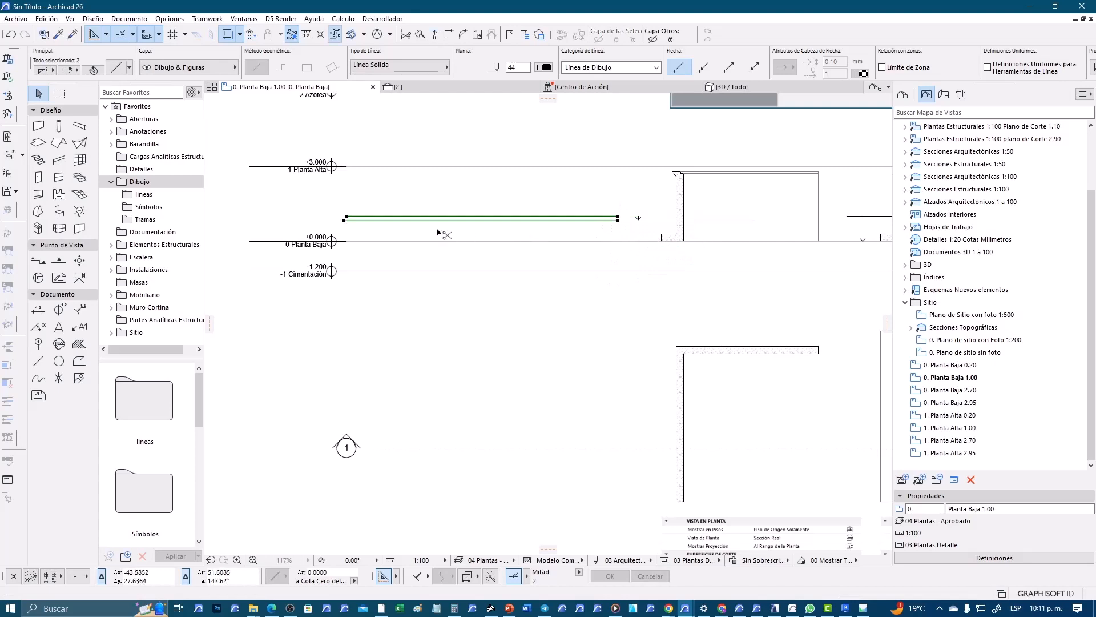
drag(345, 218, 566, 218)
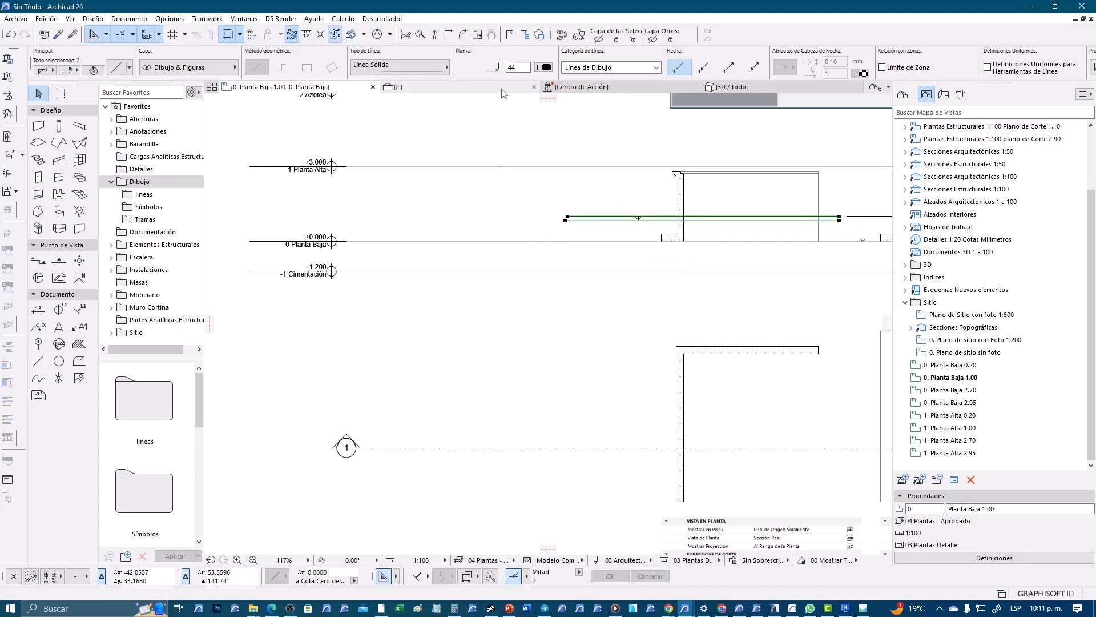
Step: Trim the starting ends of the first wall's two cut lines to a common vertical and move both lines horizontally back across the wall
click(435, 35)
click(611, 187)
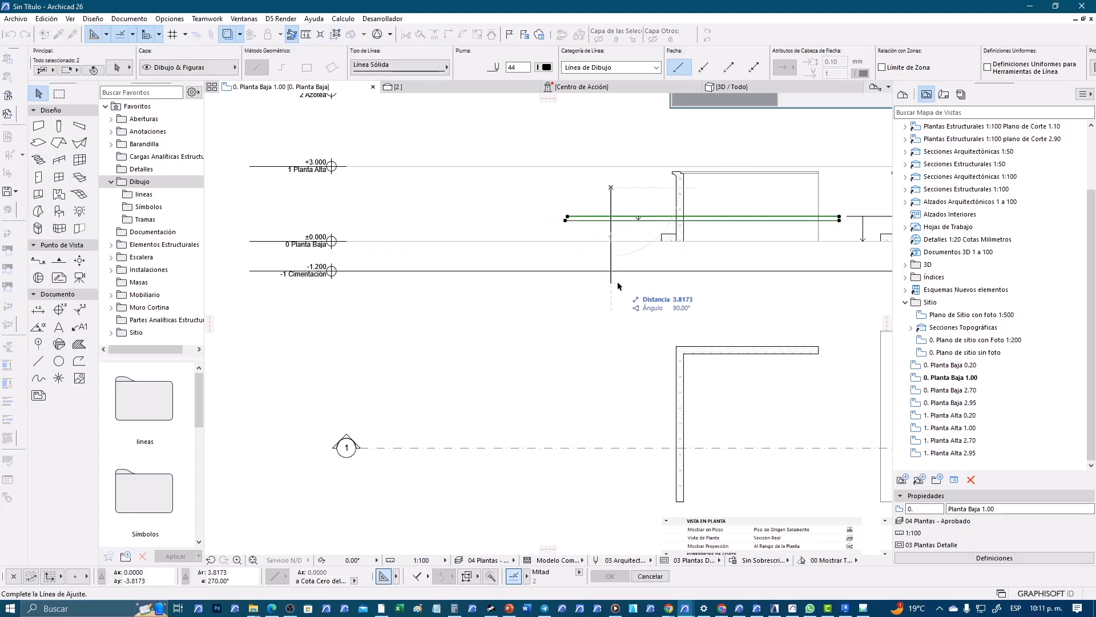
click(619, 286)
key(ctrl+d)
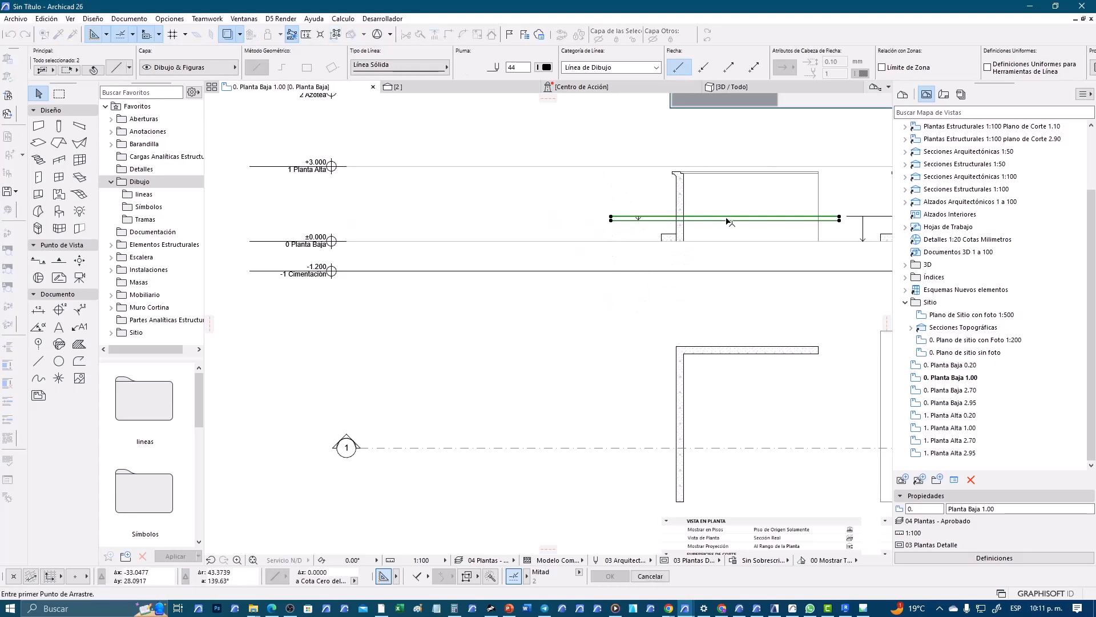
click(726, 219)
click(661, 224)
scroll(743, 220, up, 3)
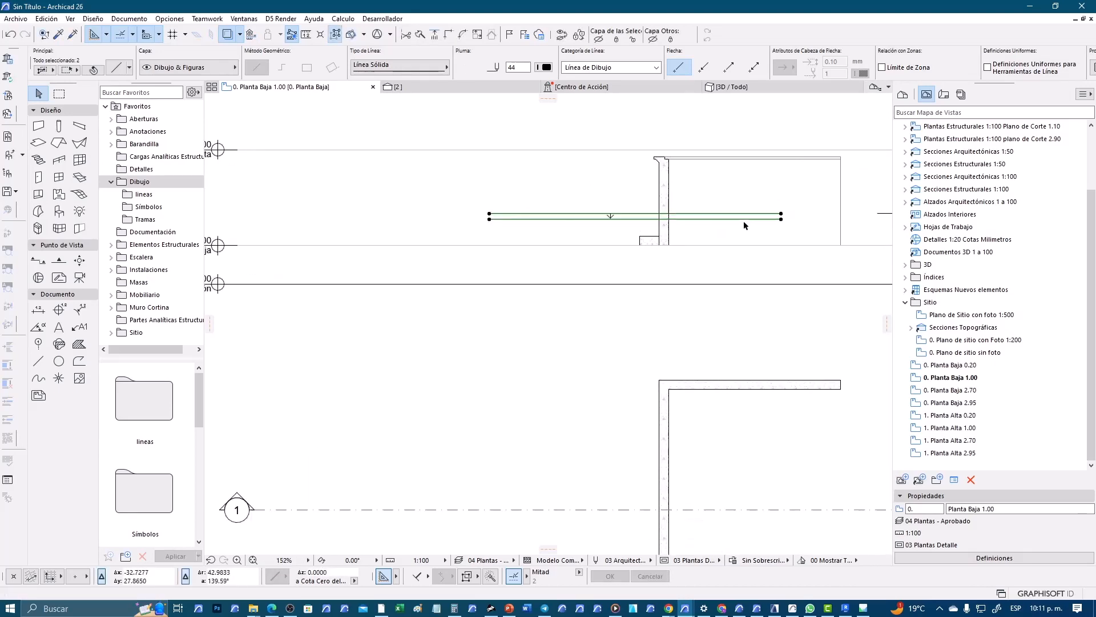
Step: Trim the far ends of the first wall's two cut lines a short distance past its section
click(435, 35)
click(690, 176)
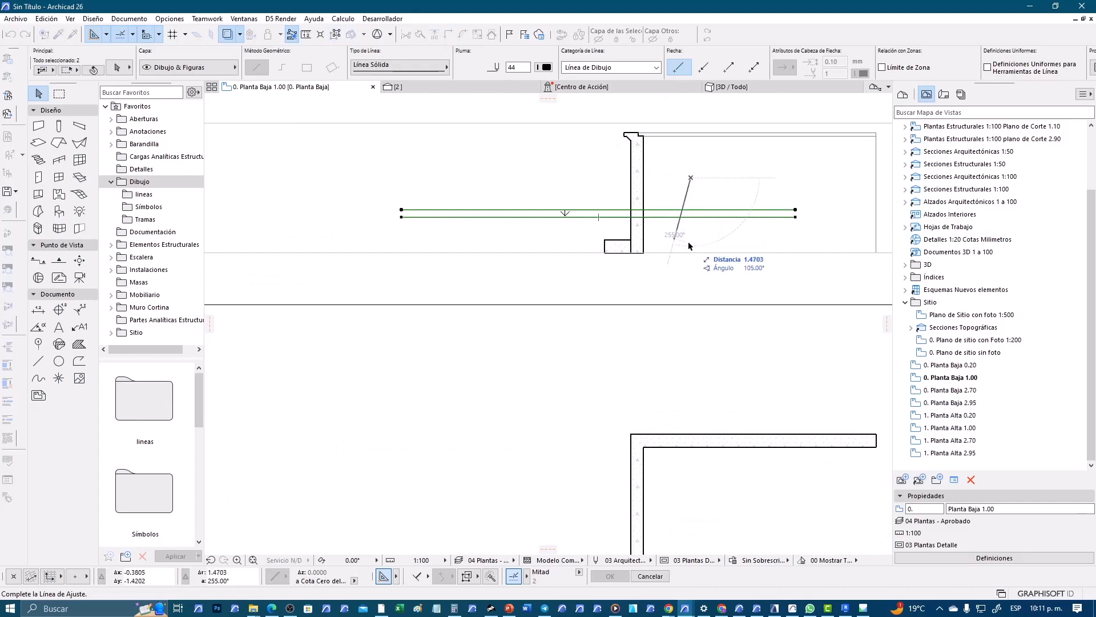
click(688, 243)
key(Escape)
Step: Copy the first wall's two cut lines and short arrow horizontally onto the section of the Sección Real, Todo el Elemento wall
click(591, 227)
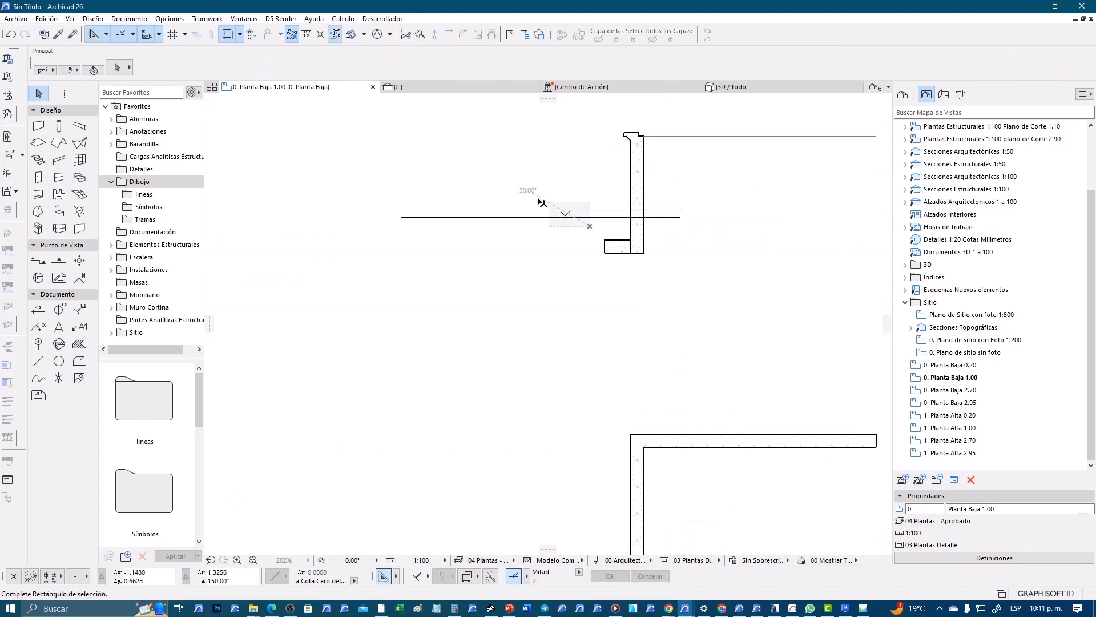
click(541, 202)
key(ctrl+d)
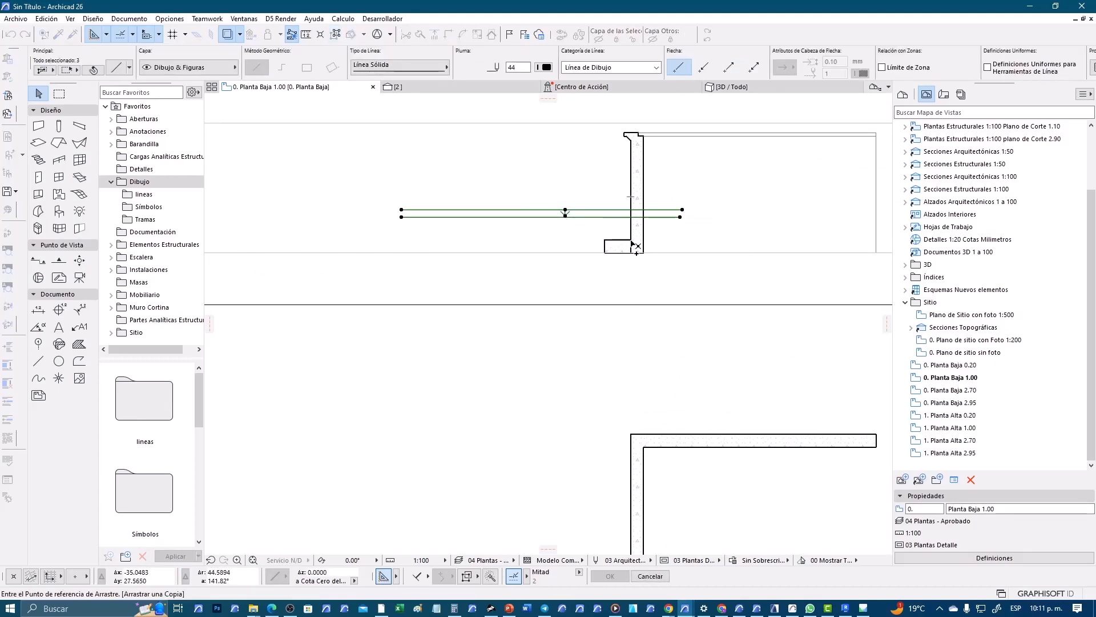
click(631, 239)
middle_drag(830, 266, 306, 280)
middle_drag(781, 261, 470, 265)
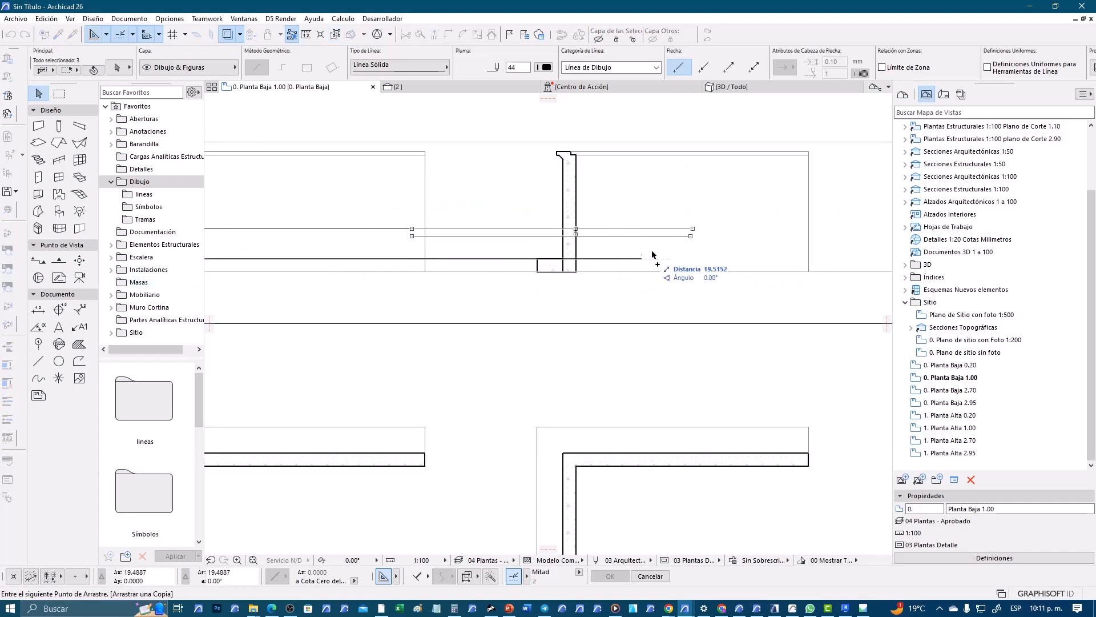
click(680, 244)
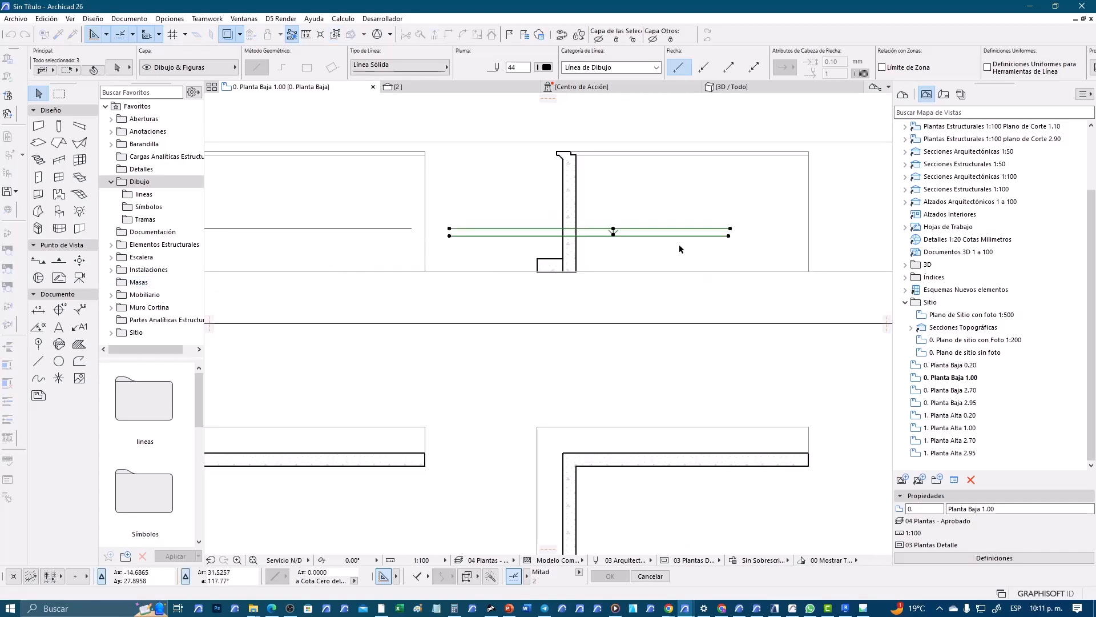
scroll(669, 249, up, 3)
scroll(665, 259, down, 1)
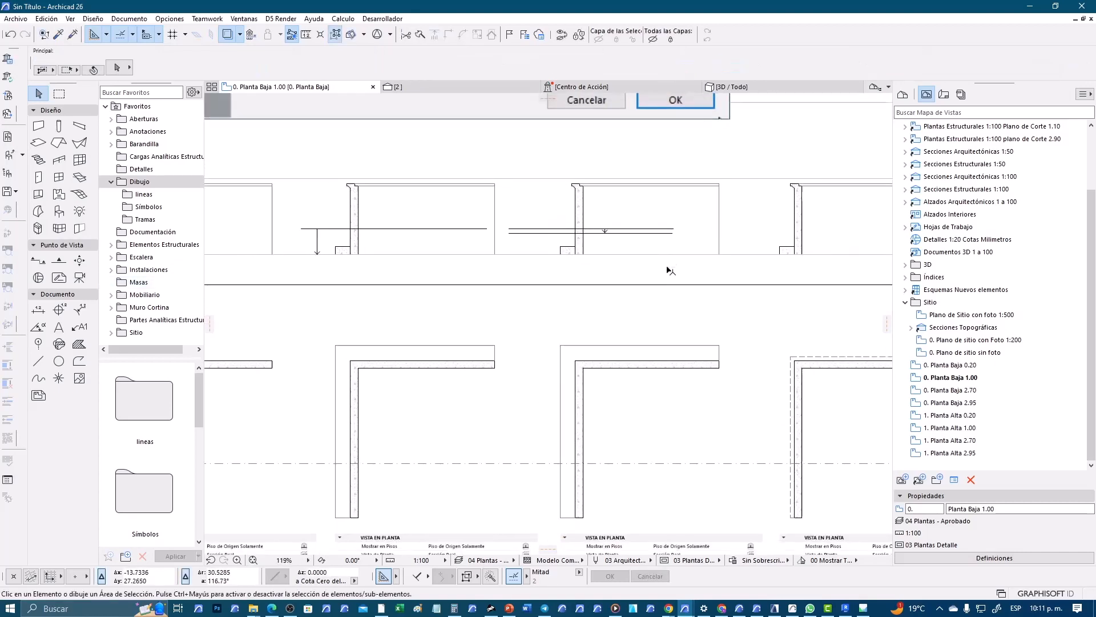
Step: Copy the pair of cut lines and their arrow from base corner to base corner onto the Sección + Proyección, Al Rango de la Planta wall
middle_drag(666, 284, 548, 235)
drag(532, 192, 482, 169)
key(ctrl+shift+d)
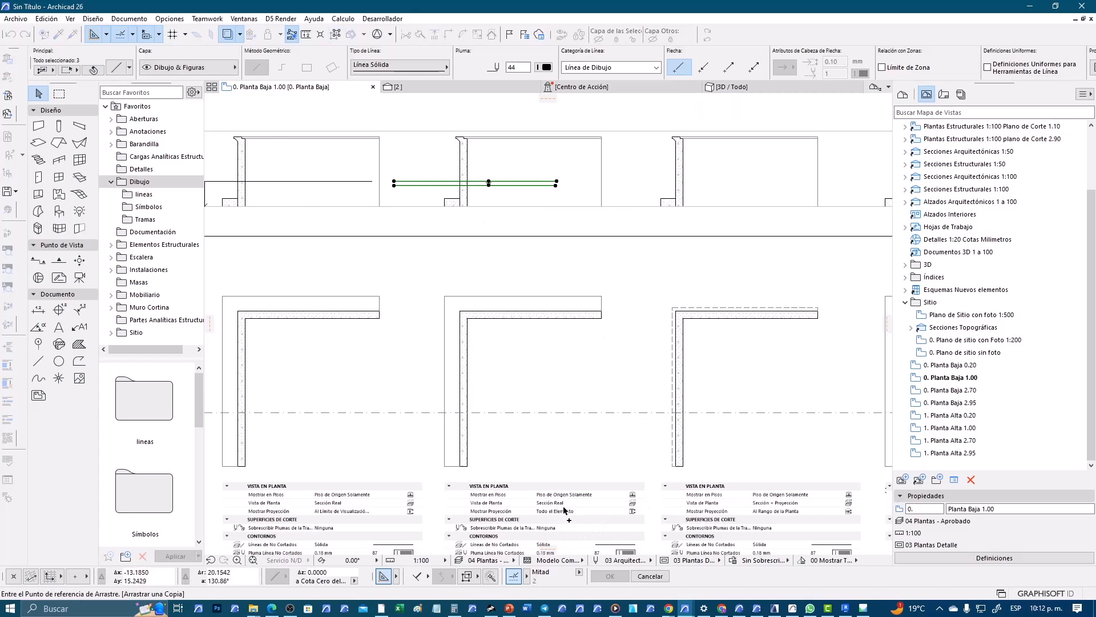
click(467, 210)
click(683, 209)
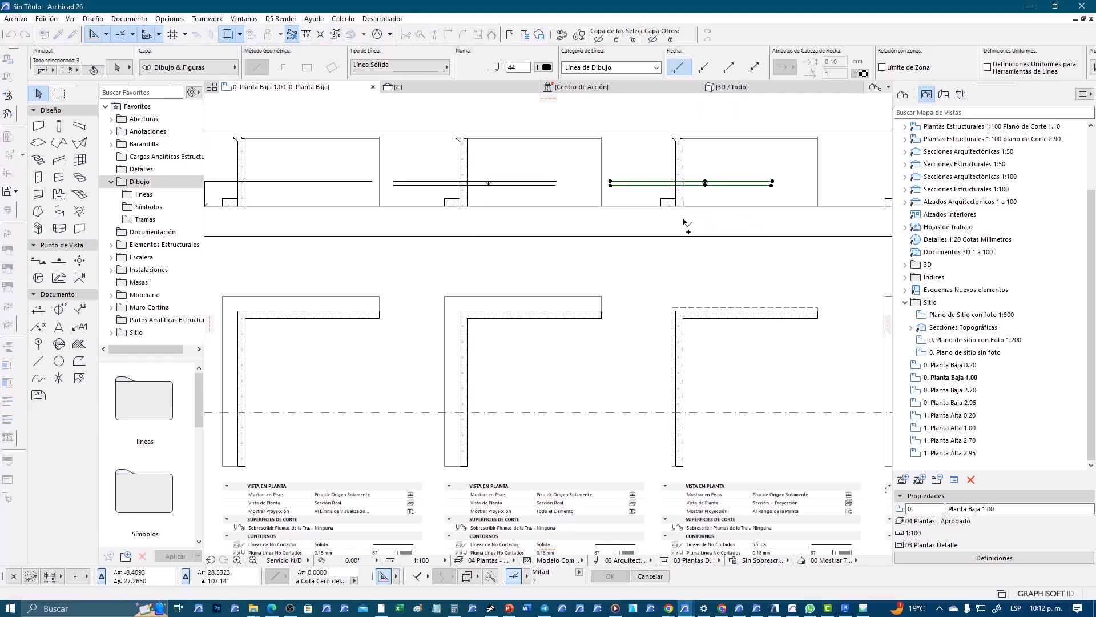
Step: Compare the dashed plan outline and settings of the Sección + Proyección, Al Rango de la Planta wall with its section
middle_drag(761, 396, 629, 346)
scroll(648, 478, up, 1)
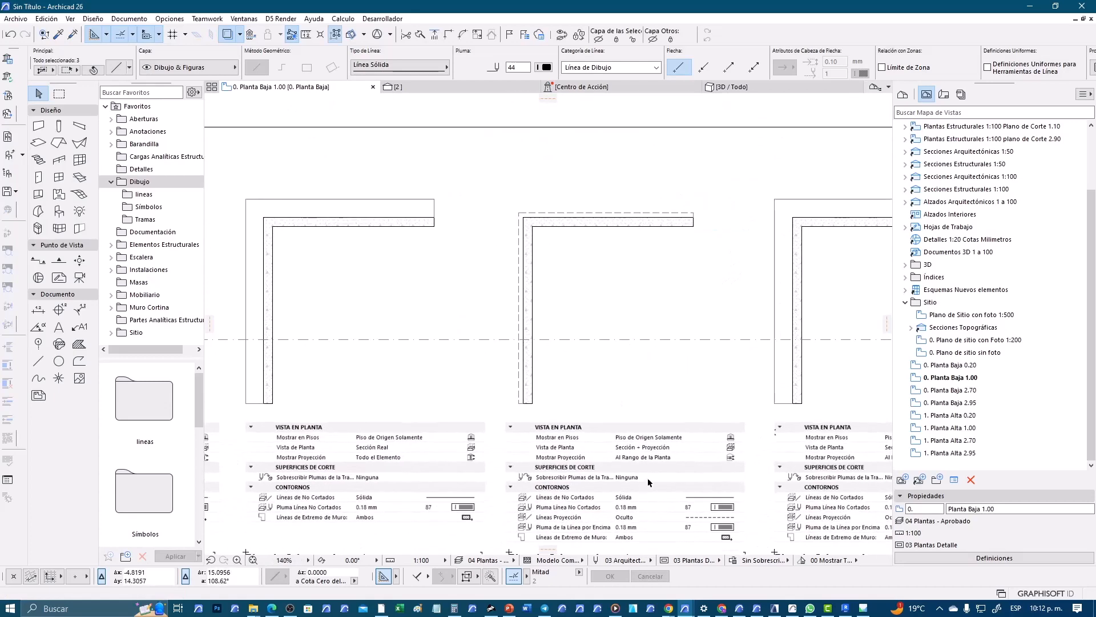
middle_drag(591, 250, 582, 480)
scroll(514, 231, up, 3)
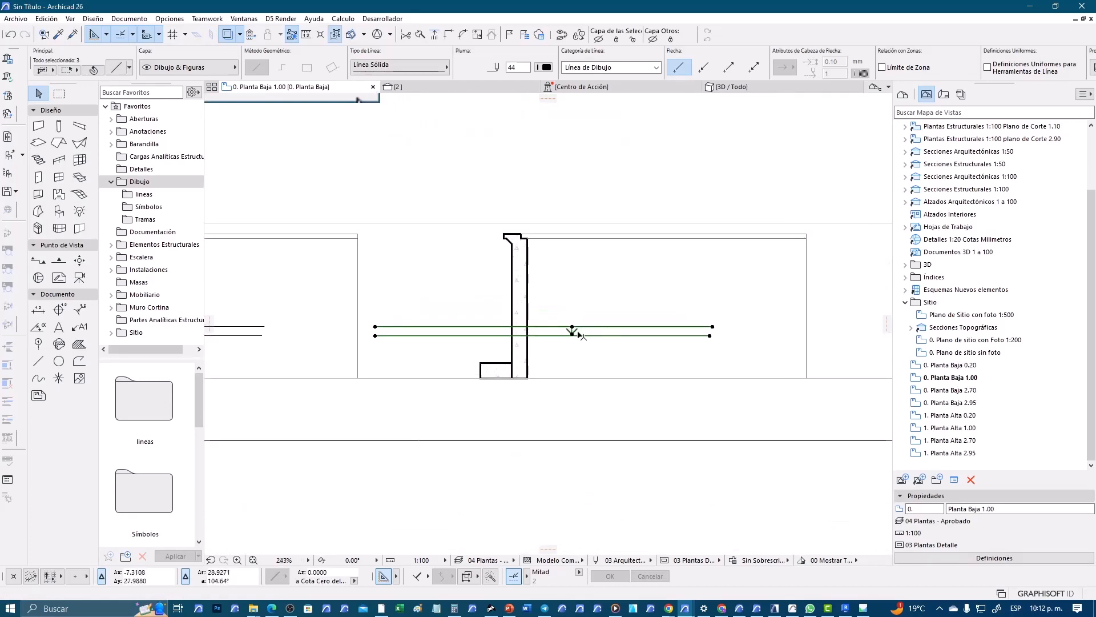
scroll(559, 306, down, 2)
scroll(573, 343, down, 1)
middle_drag(569, 347, 582, 269)
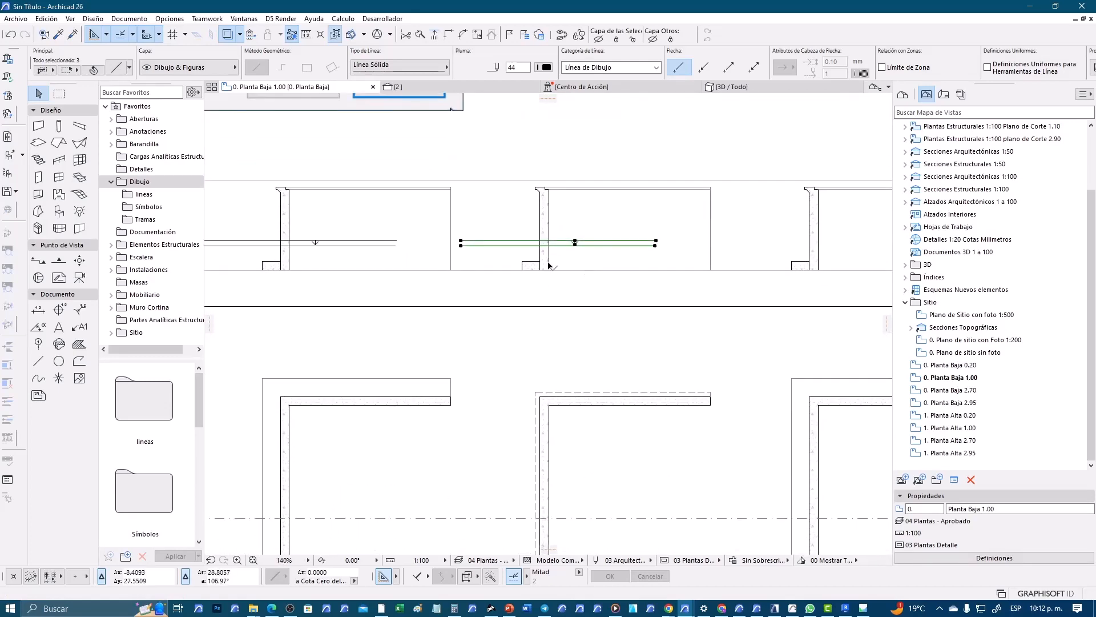
scroll(543, 254, up, 3)
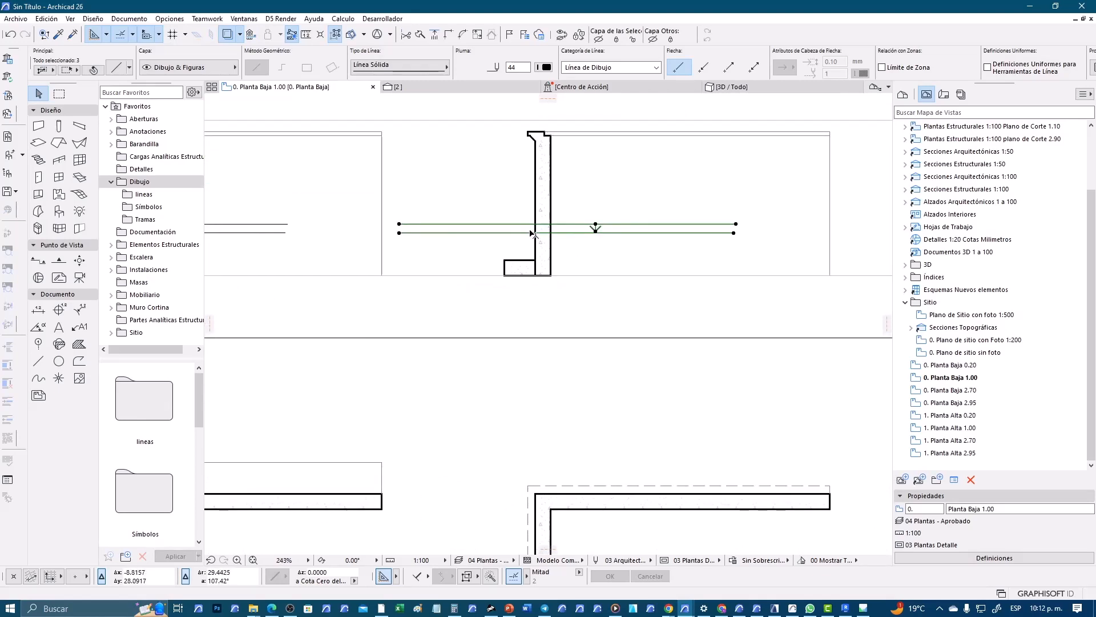
click(536, 303)
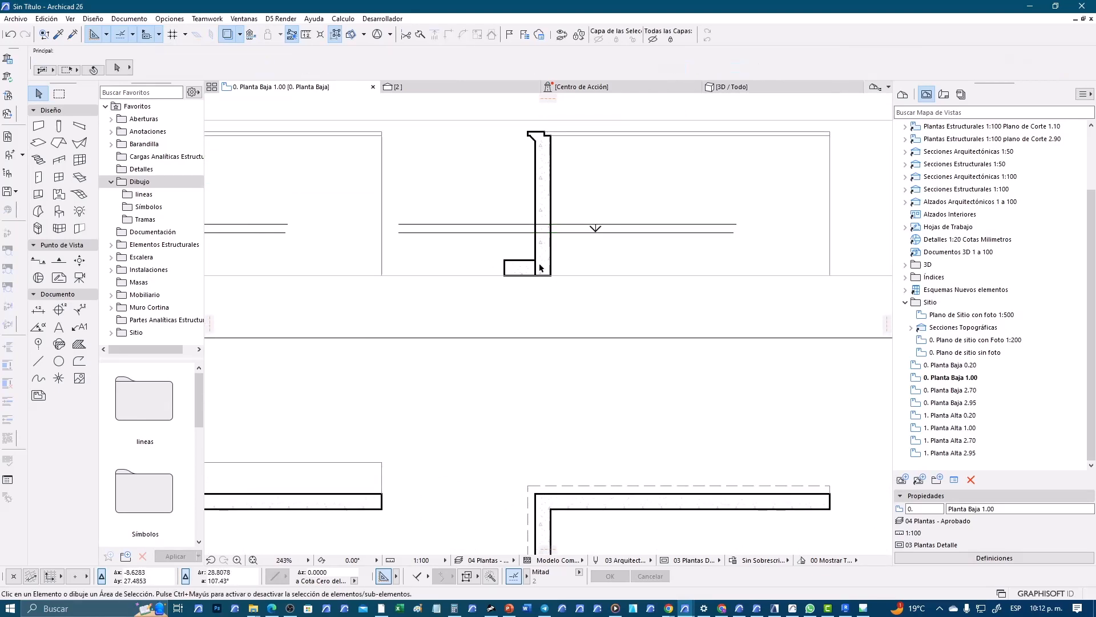
Step: Draw a vertical line from beneath that wall's cornice down to the upper cut line
middle_drag(540, 267, 522, 281)
click(35, 363)
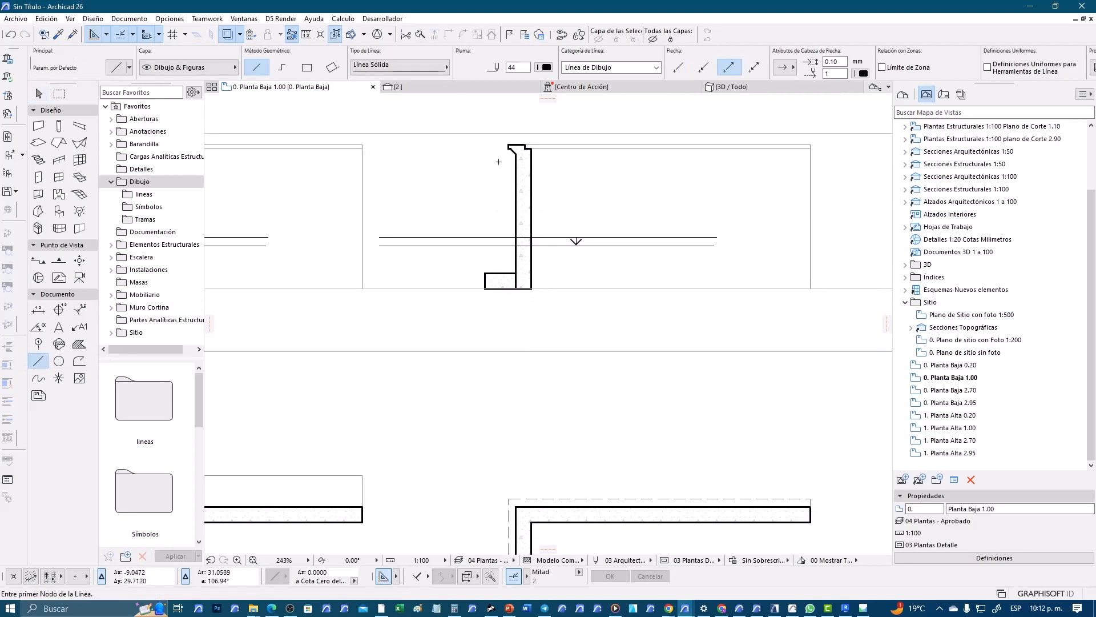
click(510, 148)
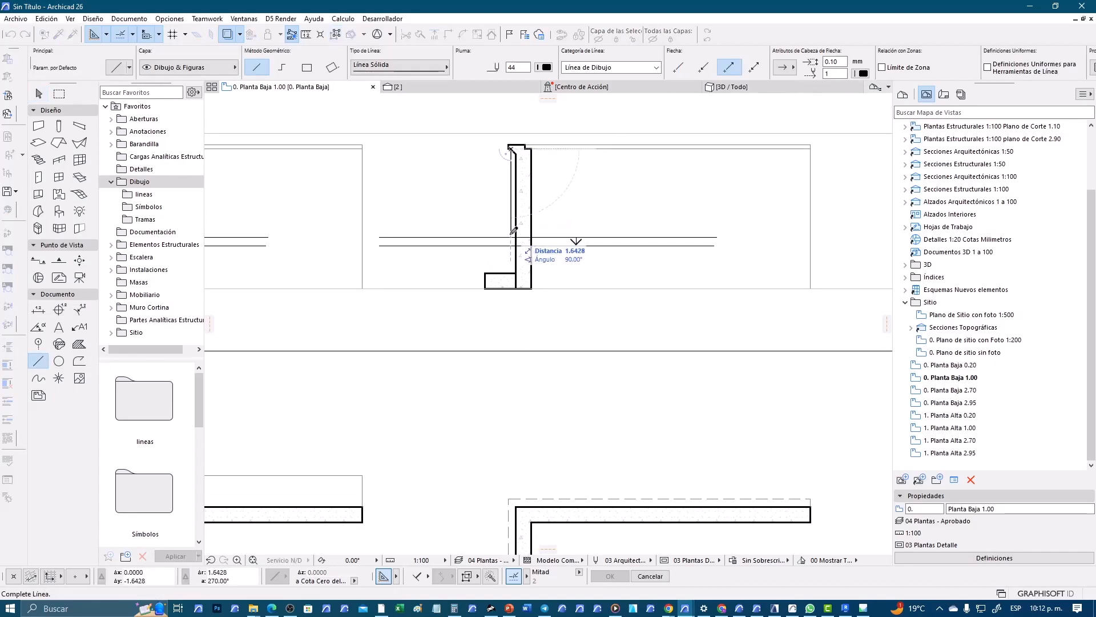
key(Escape)
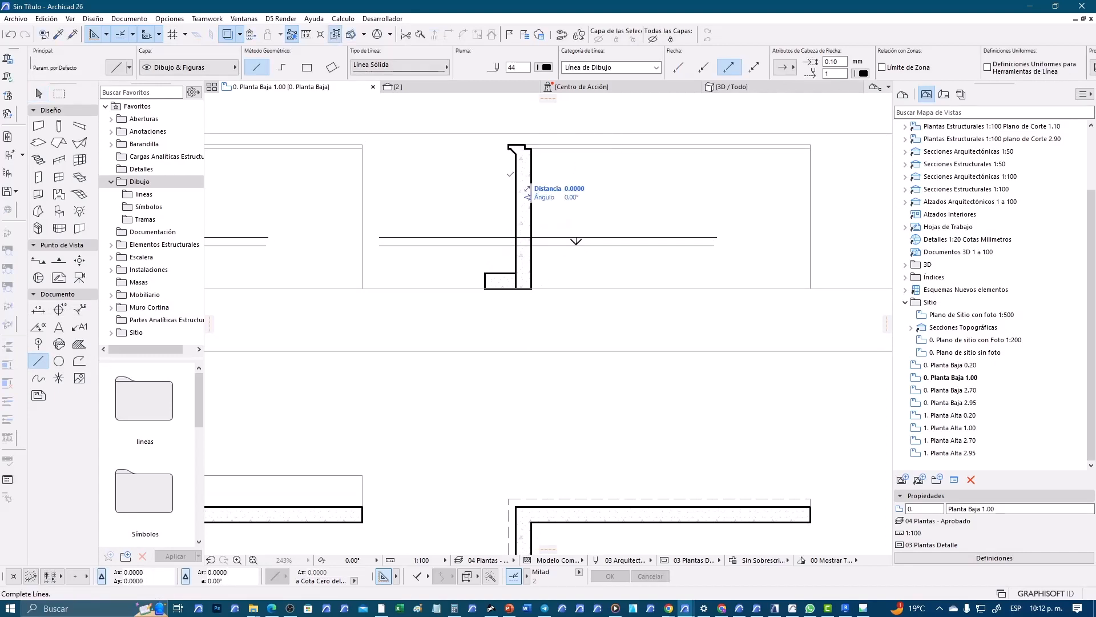
click(510, 148)
click(510, 237)
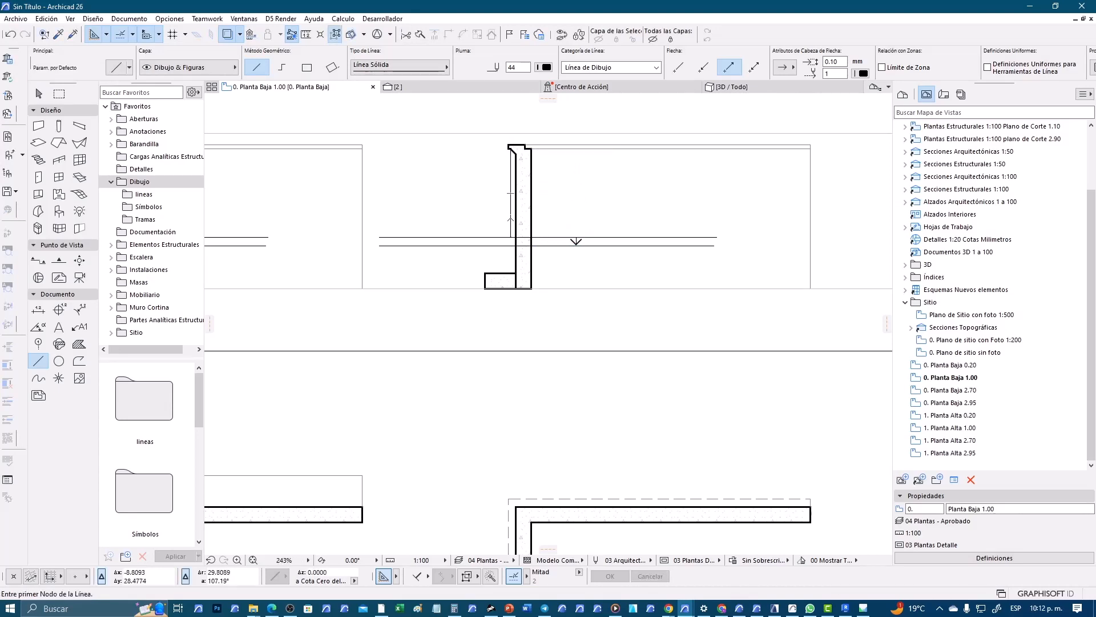
Step: Move the vertical line so that its upper end sits on the cornice's lower outer corner
key(Escape)
scroll(504, 165, up, 3)
click(516, 153)
scroll(517, 153, up, 2)
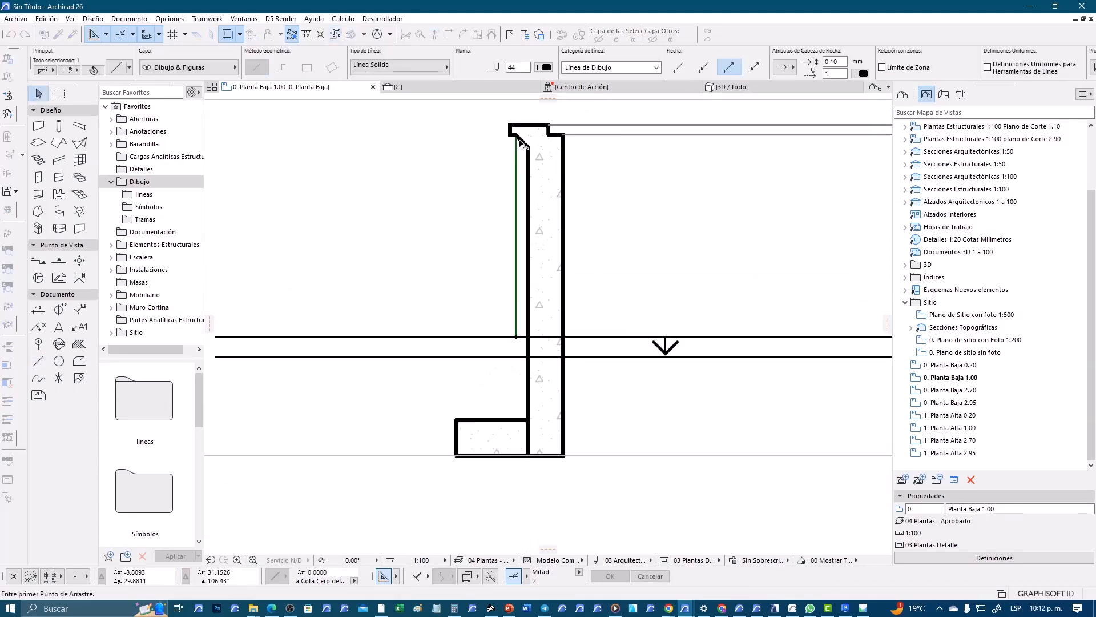
click(515, 135)
click(507, 133)
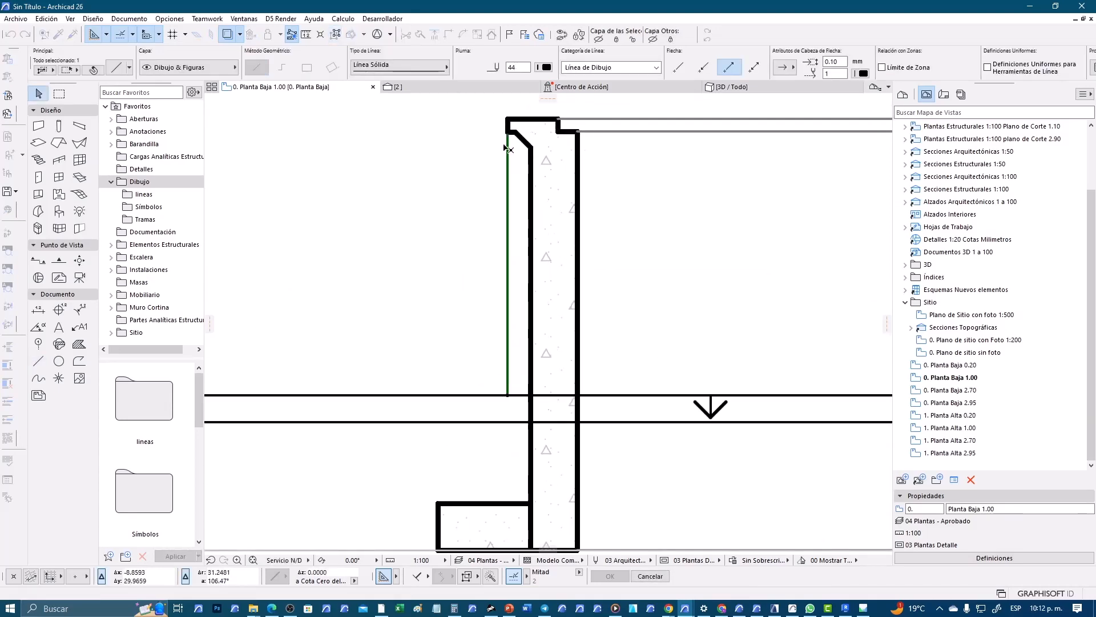
key(Escape)
Step: Copy the single cut line with its long floor arrow horizontally onto the Sección + Proyección wall set to the view limit
scroll(469, 221, down, 3)
middle_drag(532, 551, 497, 390)
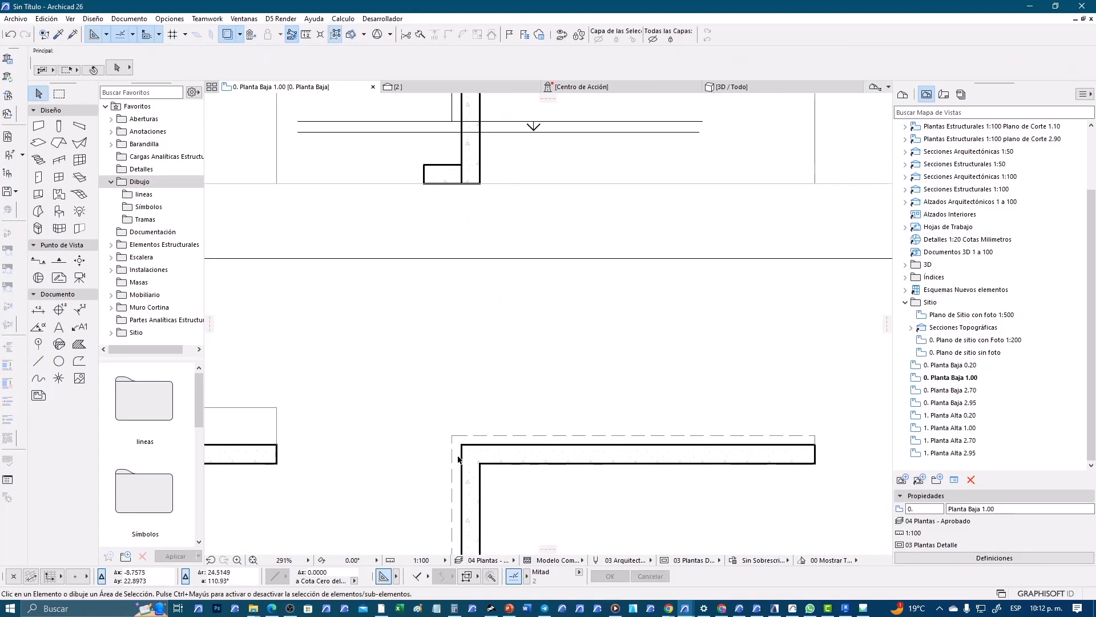
scroll(535, 420, down, 4)
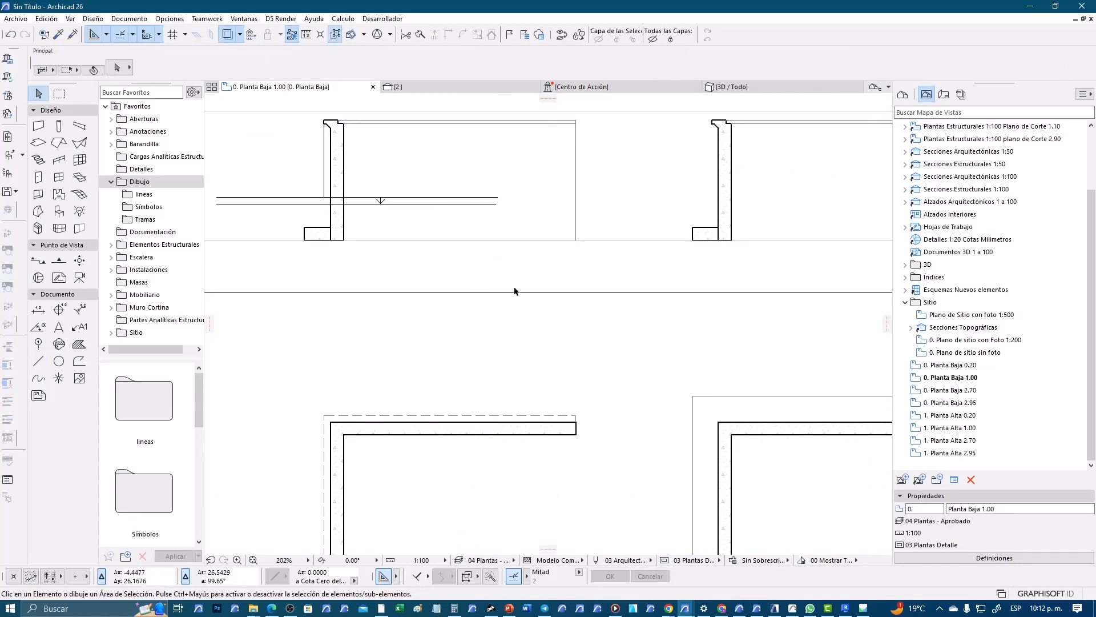
scroll(700, 254, down, 2)
middle_drag(453, 284, 611, 270)
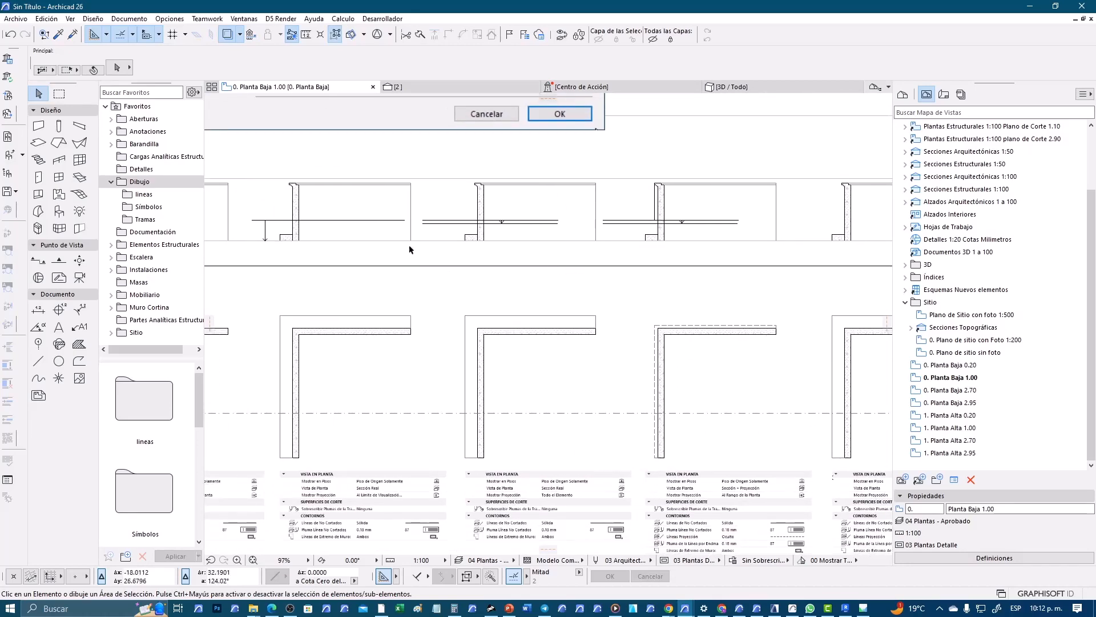
drag(239, 208, 269, 230)
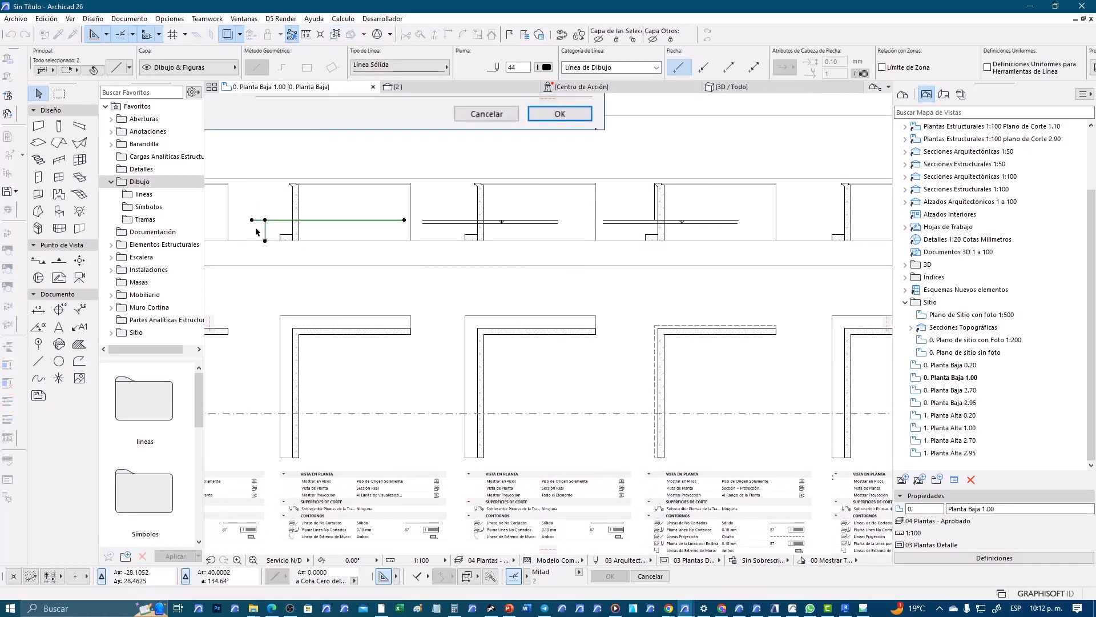
key(ctrl+d)
click(265, 240)
key(ctrl)
middle_drag(494, 257, 202, 263)
scroll(541, 246, up, 3)
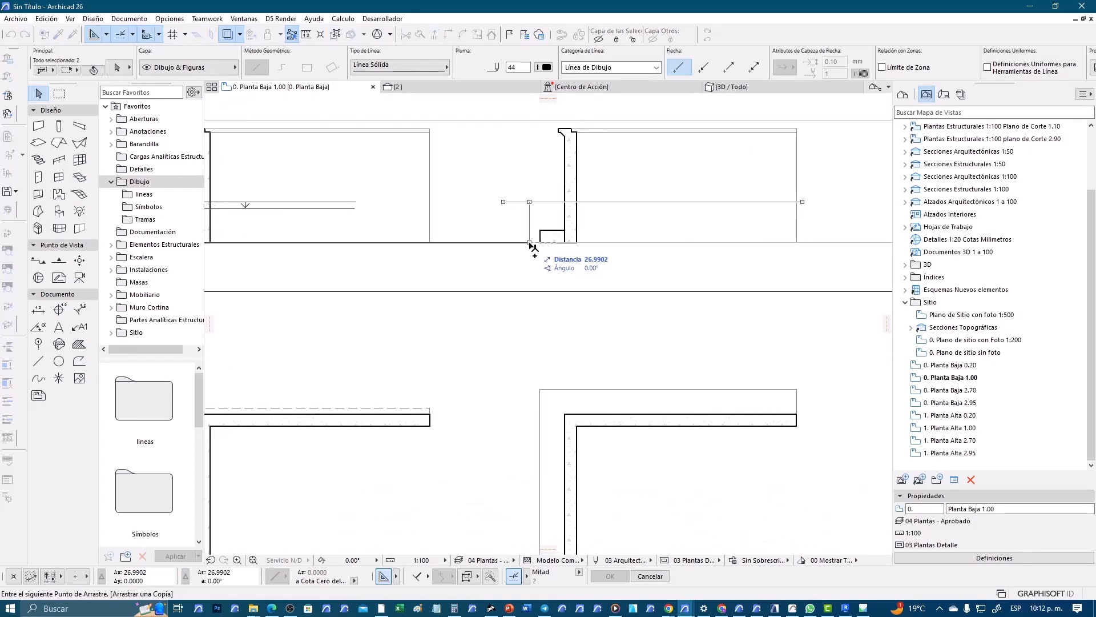
click(529, 242)
key(Escape)
Step: Compare the plan outlines and settings of the Sección + Proyección walls at view limit and Todo el Elemento with the Solo Sección wall
scroll(550, 275, down, 2)
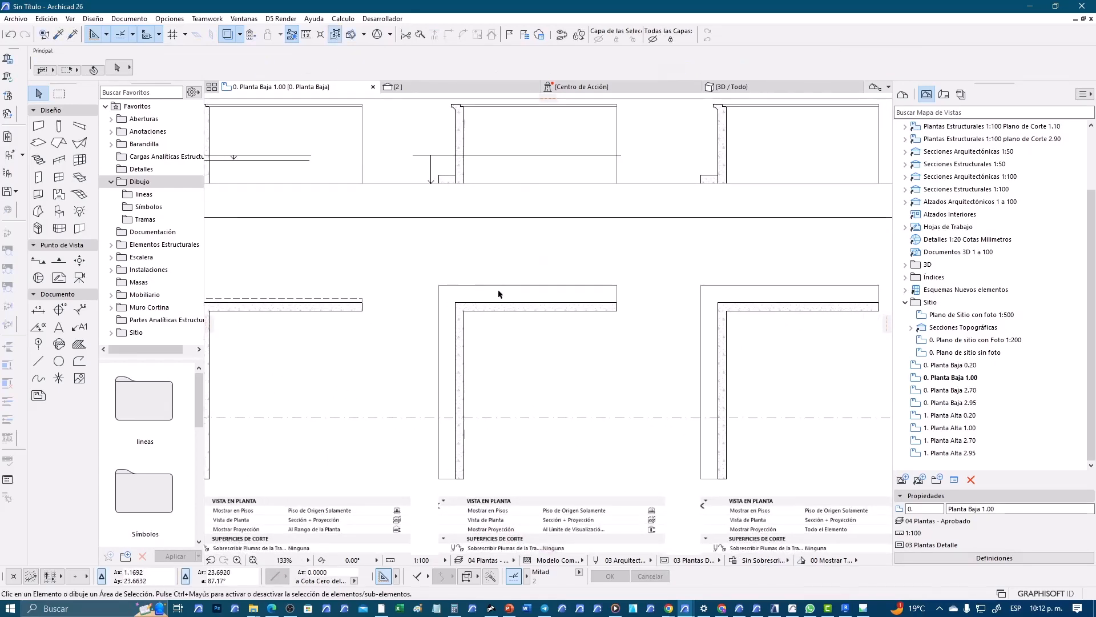
scroll(468, 245, up, 2)
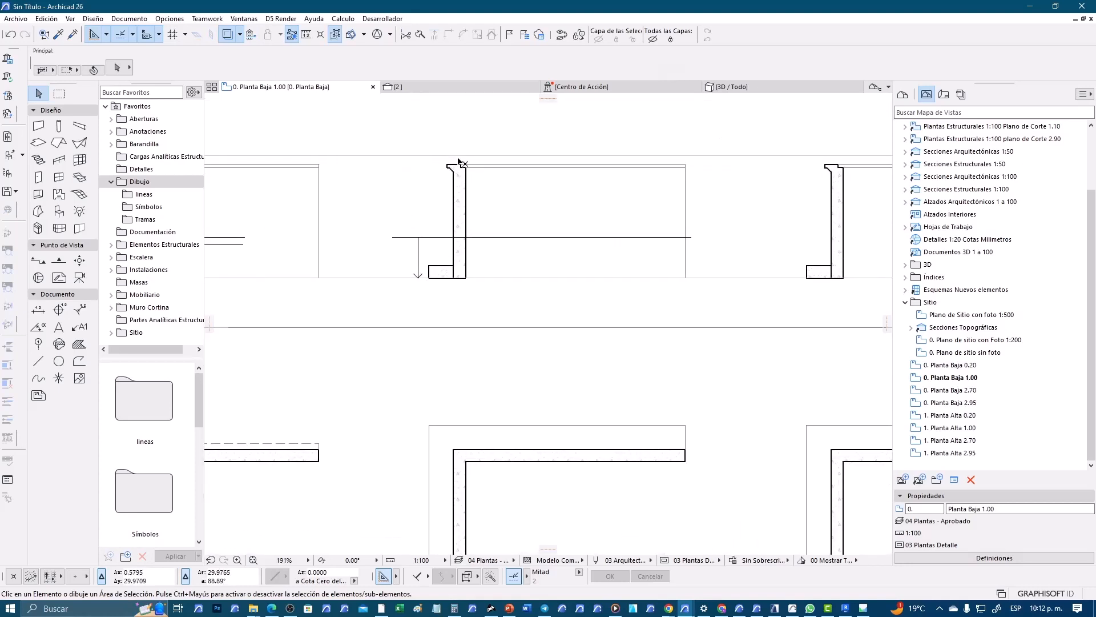
scroll(466, 206, down, 2)
middle_drag(581, 378, 436, 311)
middle_drag(574, 439, 479, 380)
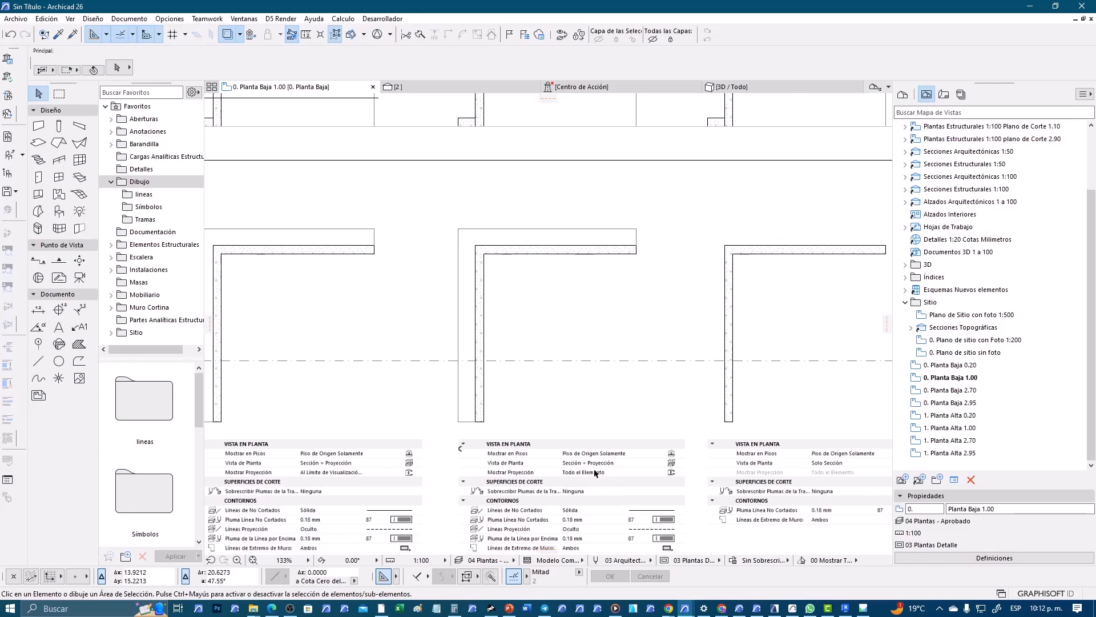
scroll(595, 473, up, 1)
scroll(628, 443, down, 3)
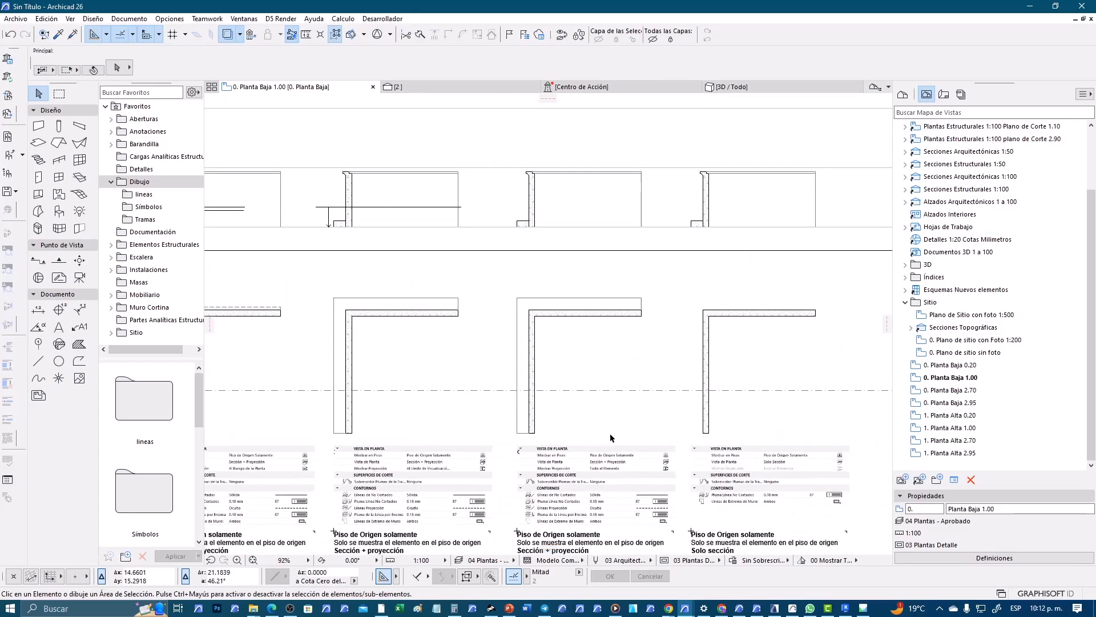
scroll(556, 394, up, 2)
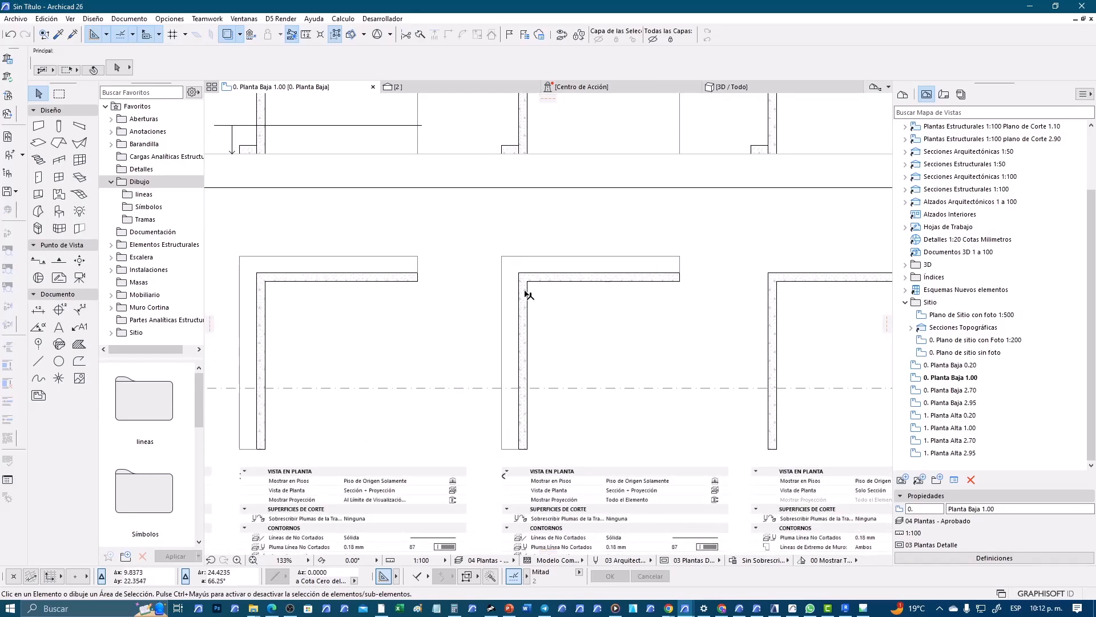
scroll(528, 295, down, 1)
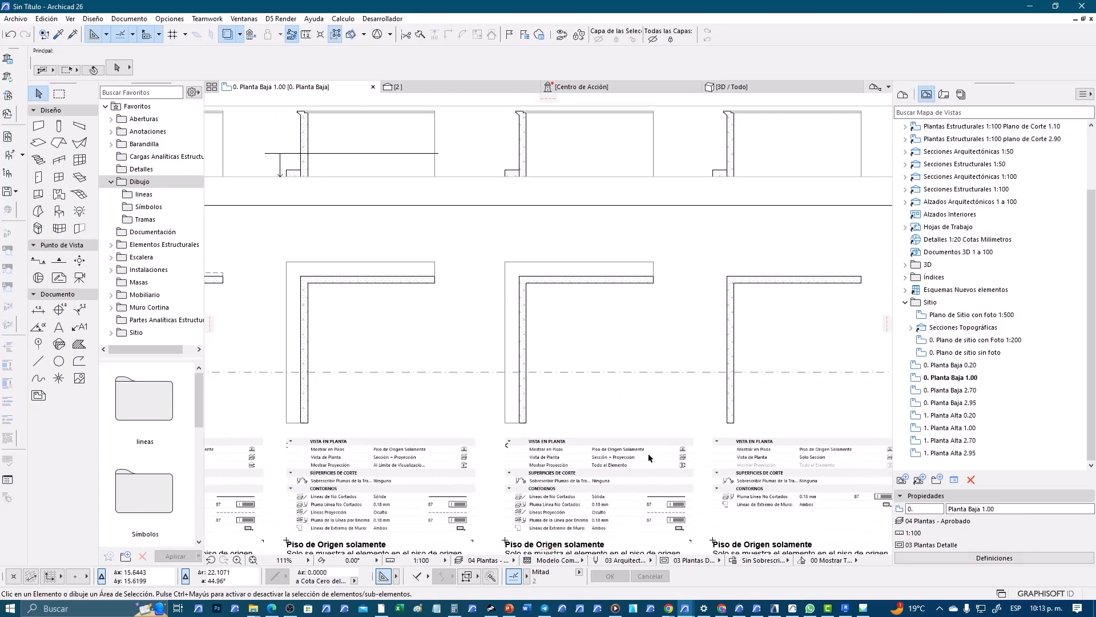
middle_drag(666, 457, 424, 447)
scroll(540, 466, up, 1)
scroll(541, 468, up, 1)
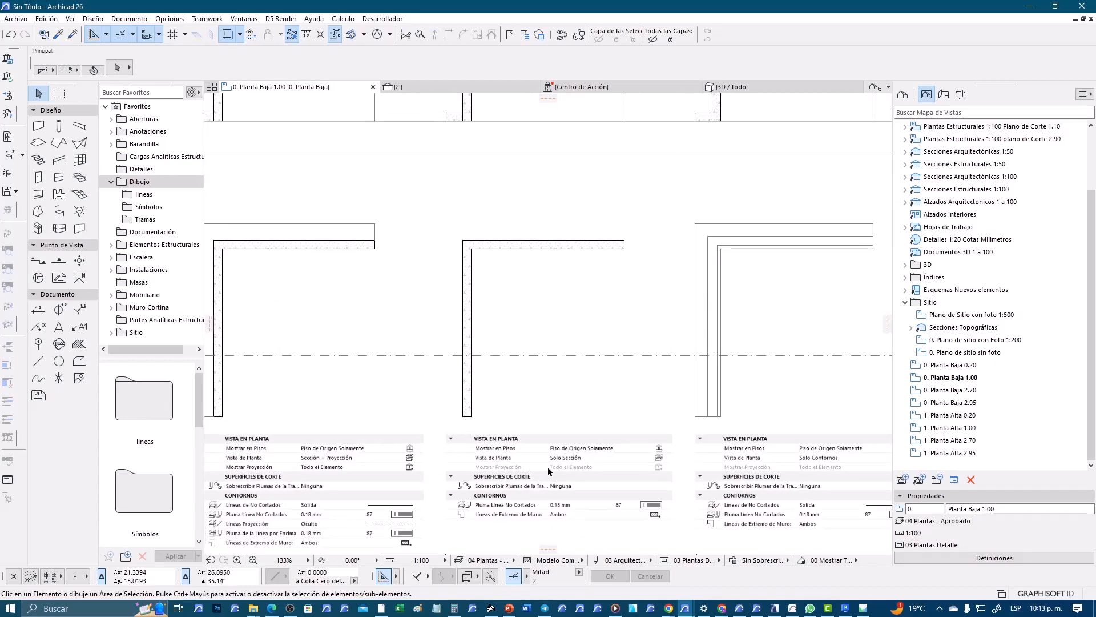
scroll(547, 467, up, 1)
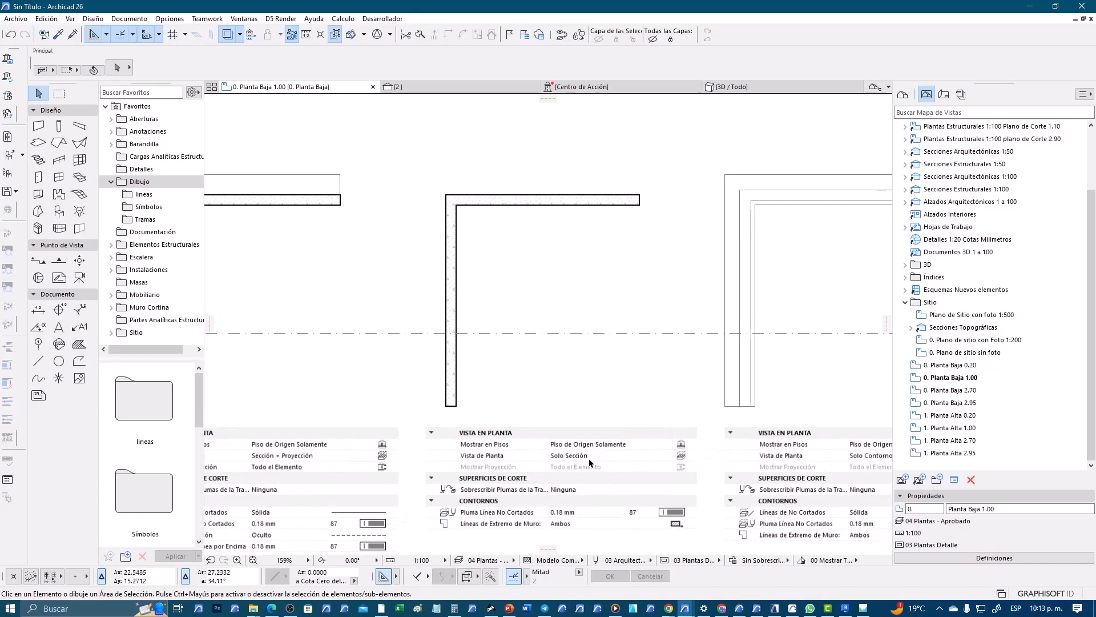
Step: Draw a horizontal line from the end of the existing cut line across to just past the Solo Sección wall's section drawing
scroll(589, 457, down, 2)
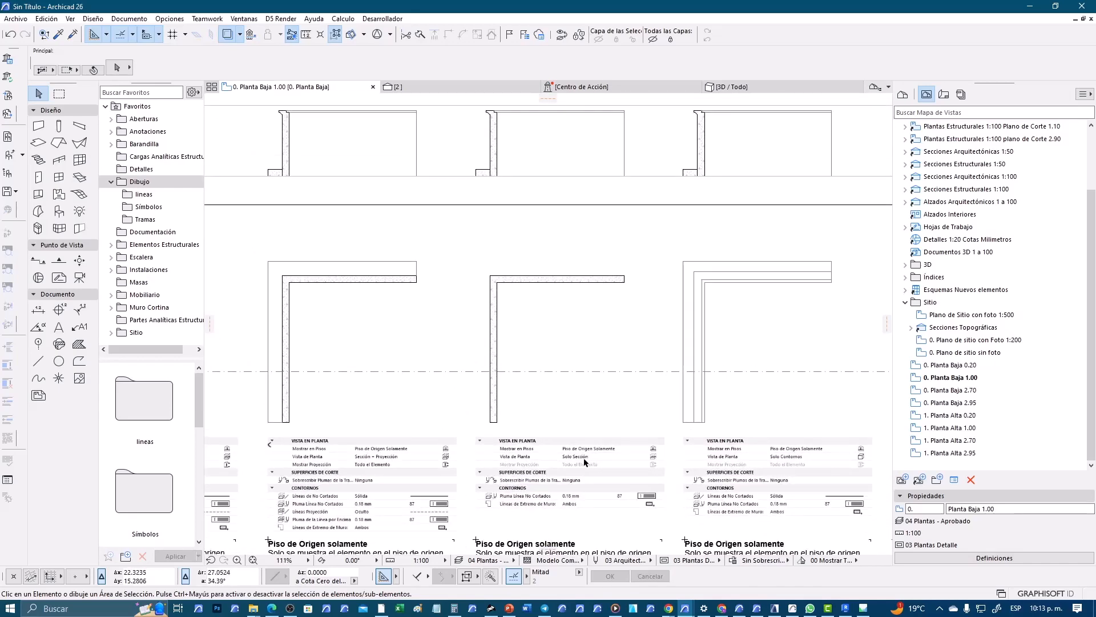
scroll(585, 462, down, 2)
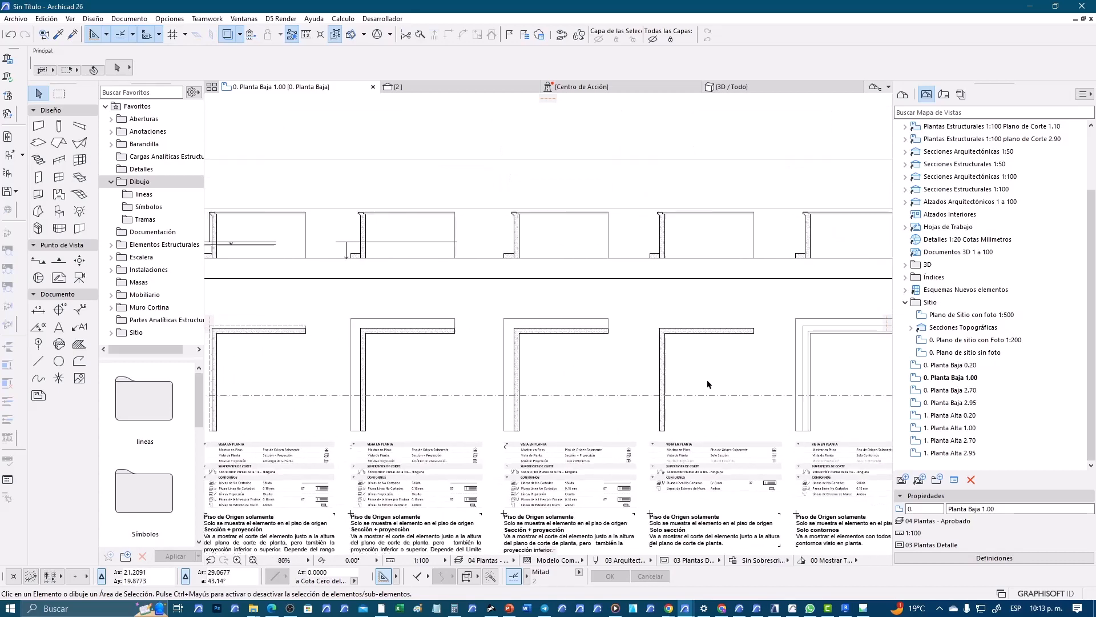
scroll(707, 381, up, 2)
middle_drag(710, 380, 575, 381)
middle_drag(571, 320, 580, 347)
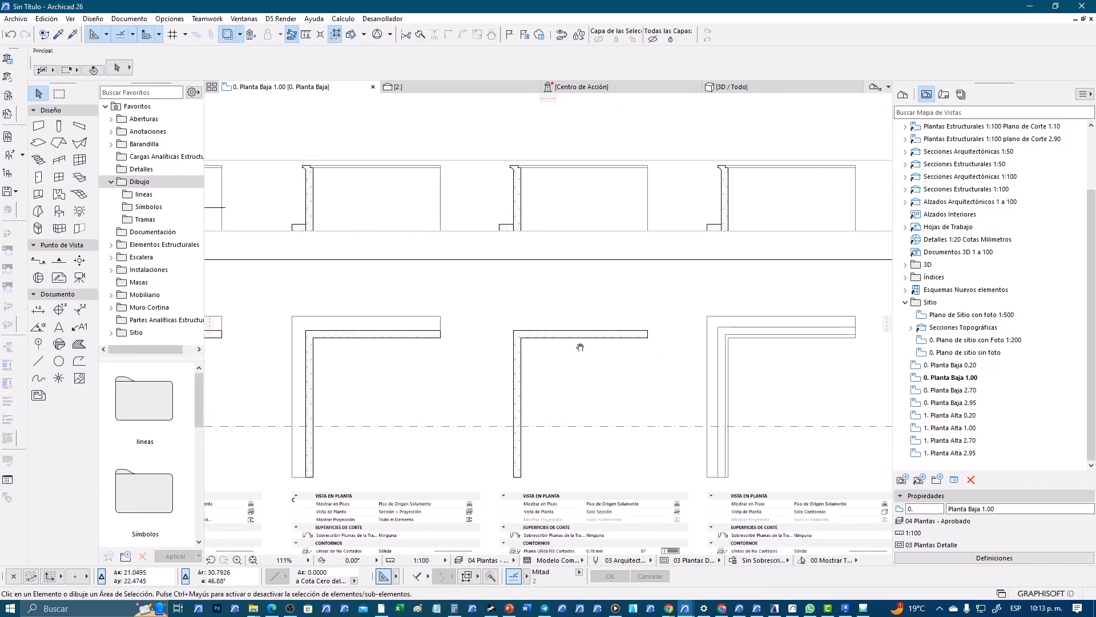
click(38, 361)
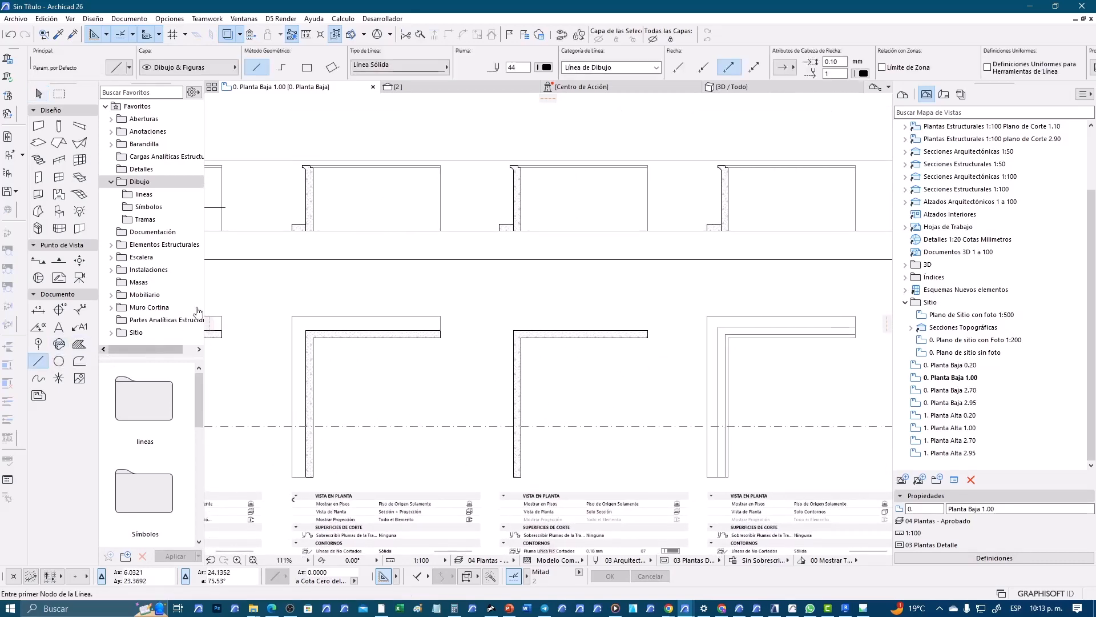
middle_drag(391, 274, 516, 275)
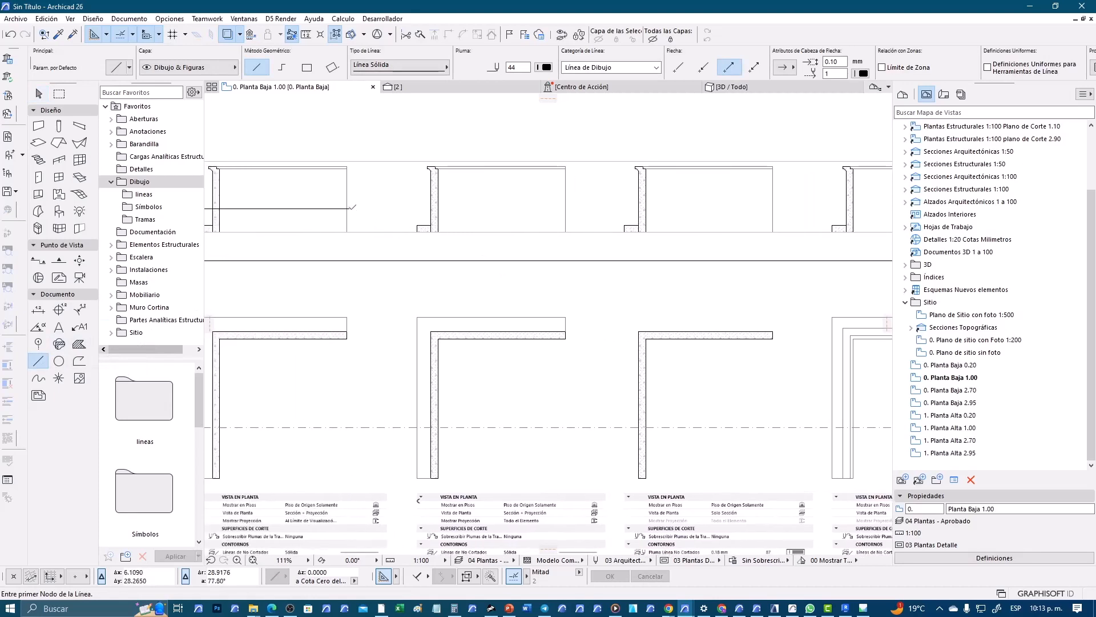
click(350, 208)
click(783, 208)
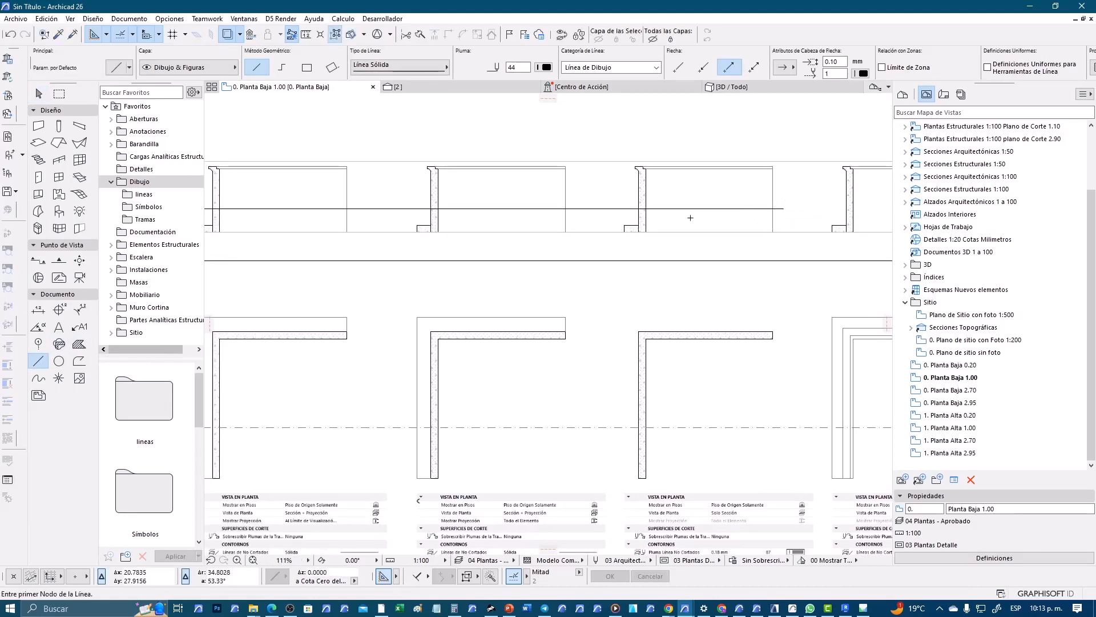
key(Escape)
Step: Shorten the new line from both ends so that it only crosses the Solo Sección wall's section drawing
click(611, 209)
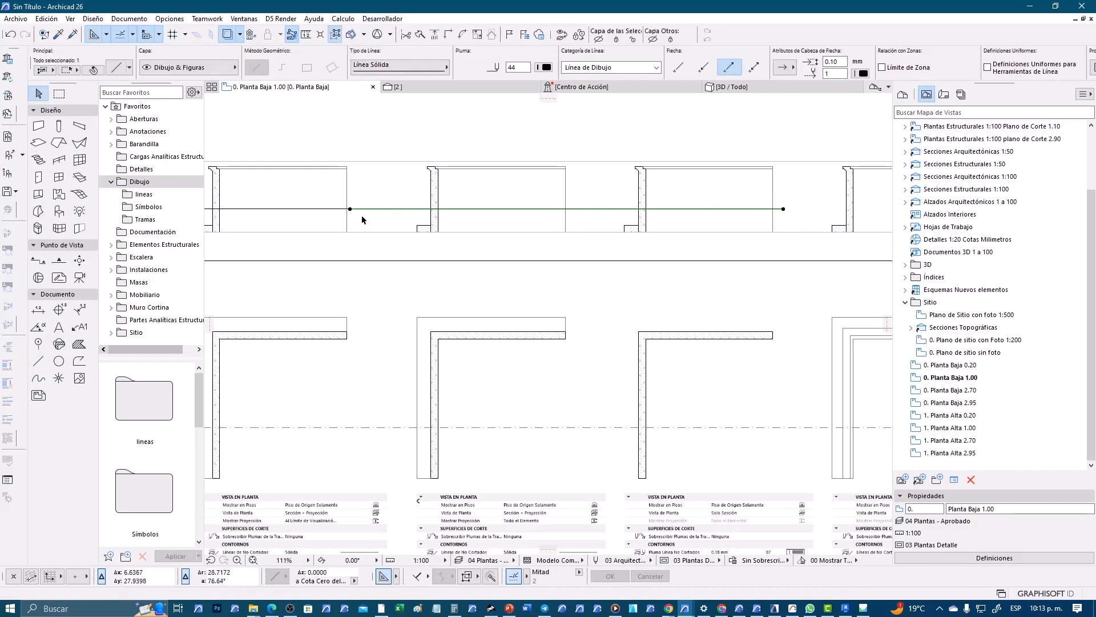
drag(350, 209, 623, 209)
drag(783, 209, 735, 209)
middle_drag(685, 314, 514, 274)
scroll(502, 214, up, 2)
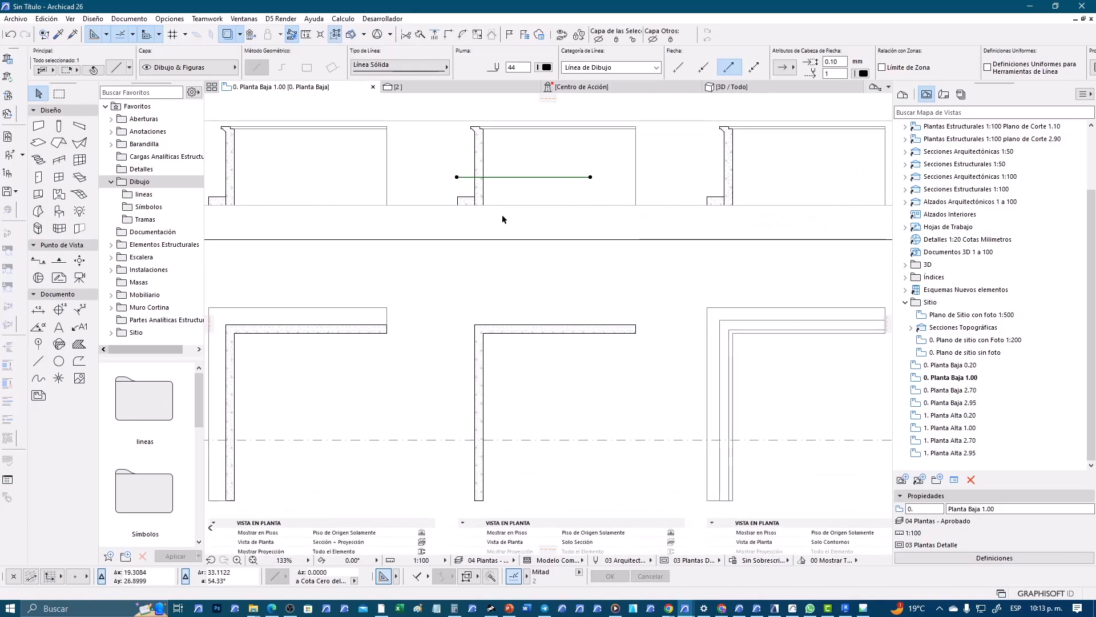
Step: Compare the plan outlines of the Solo Sección, Solo Contornos and Todo Proyectado walls with the settings listed beneath them
middle_drag(501, 214, 431, 217)
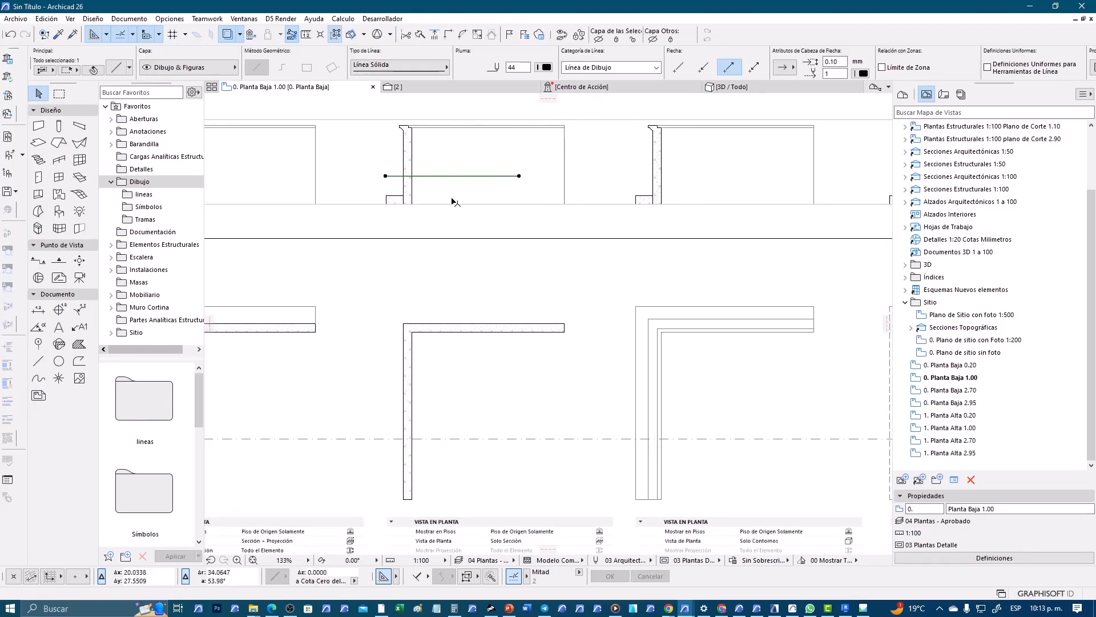
middle_drag(637, 288, 472, 258)
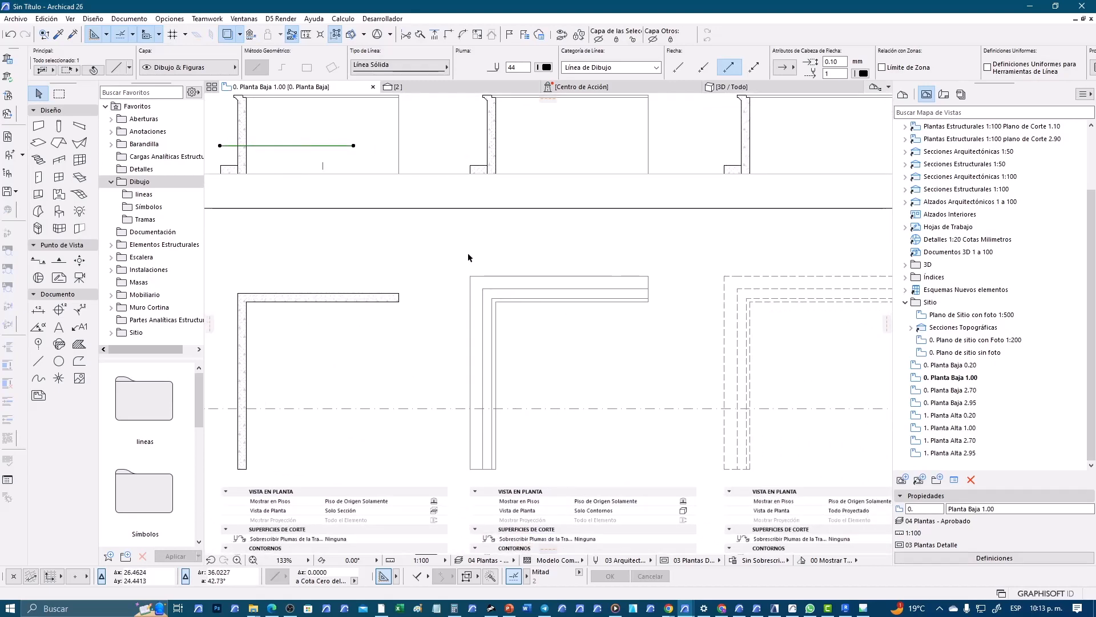
middle_drag(597, 396, 552, 414)
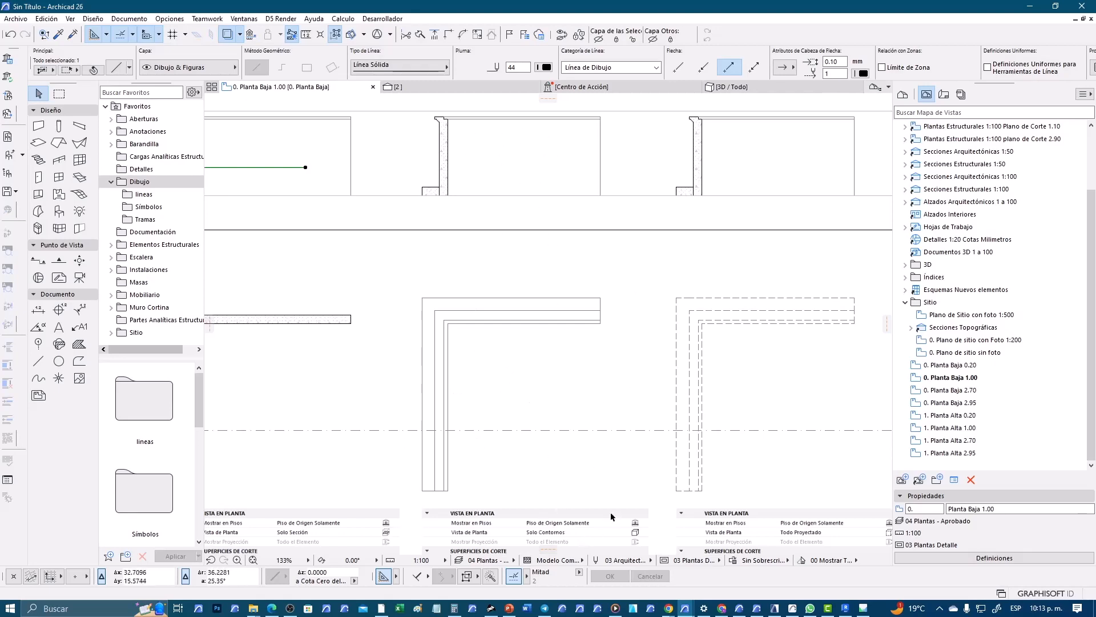
middle_drag(612, 404, 443, 382)
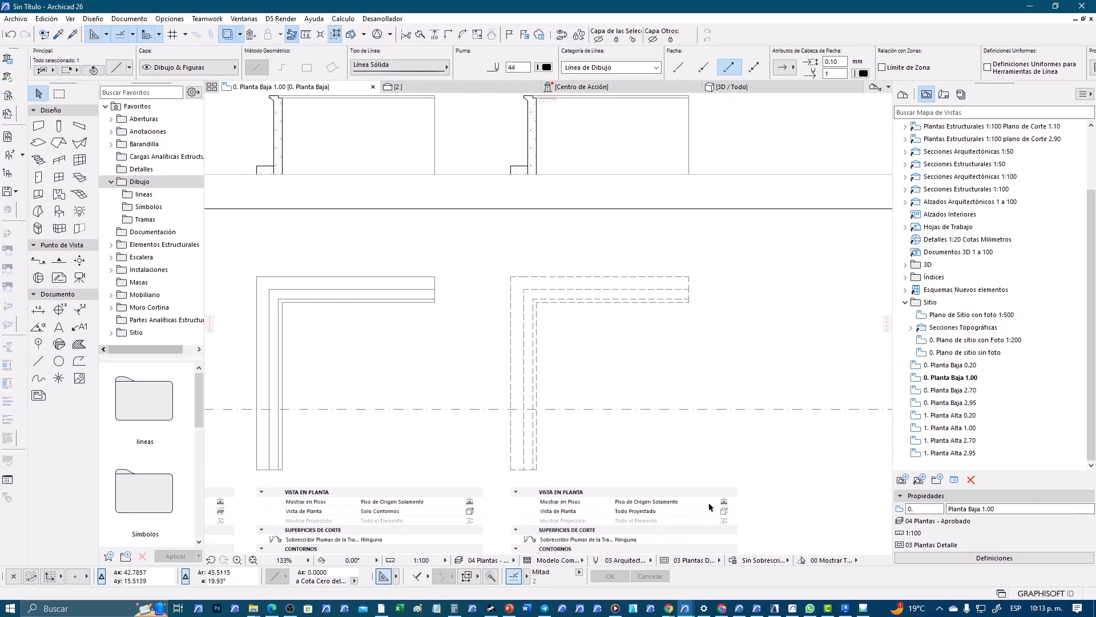
middle_drag(632, 386, 736, 393)
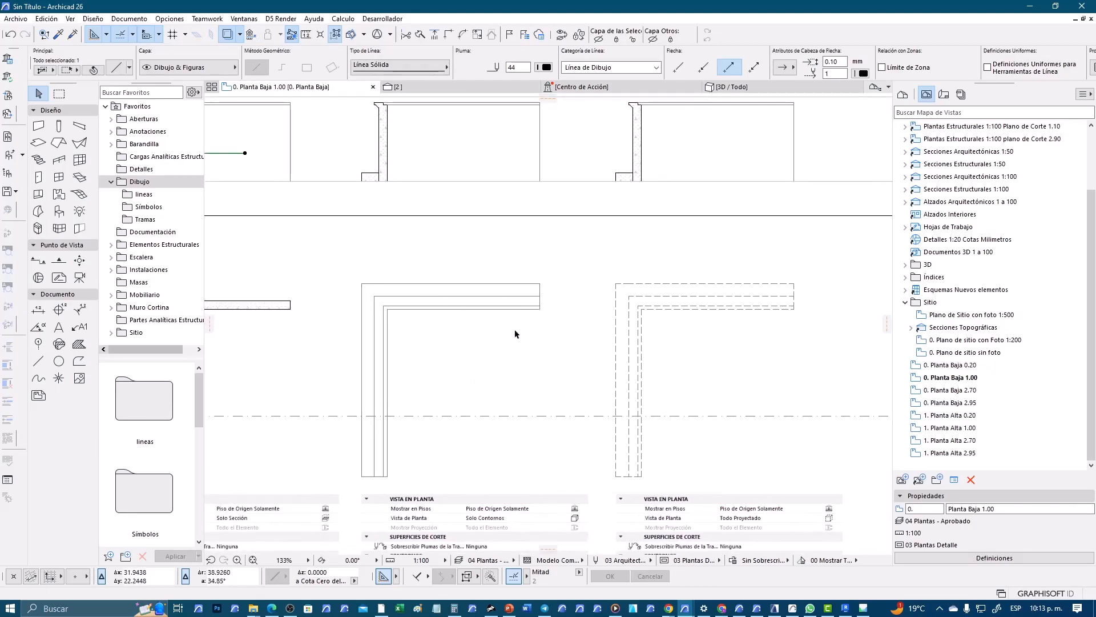
middle_drag(624, 345, 534, 337)
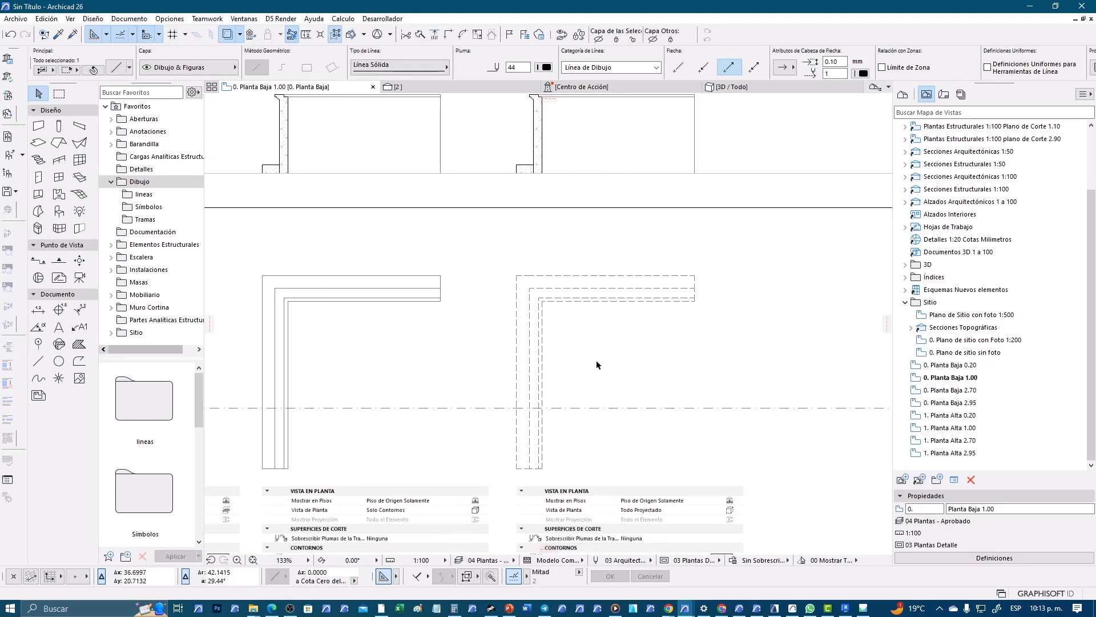
middle_drag(641, 320, 633, 329)
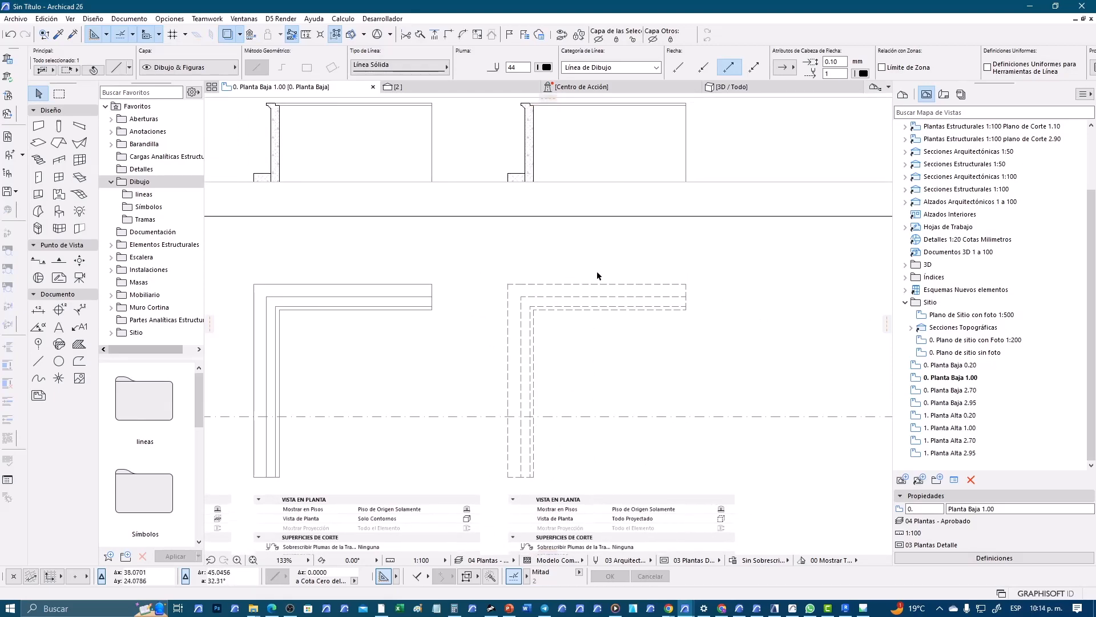
middle_drag(577, 314, 624, 308)
Step: Review the floor plan and section settings of the Todo Proyectado wall and of the Solo Contornos wall
click(624, 304)
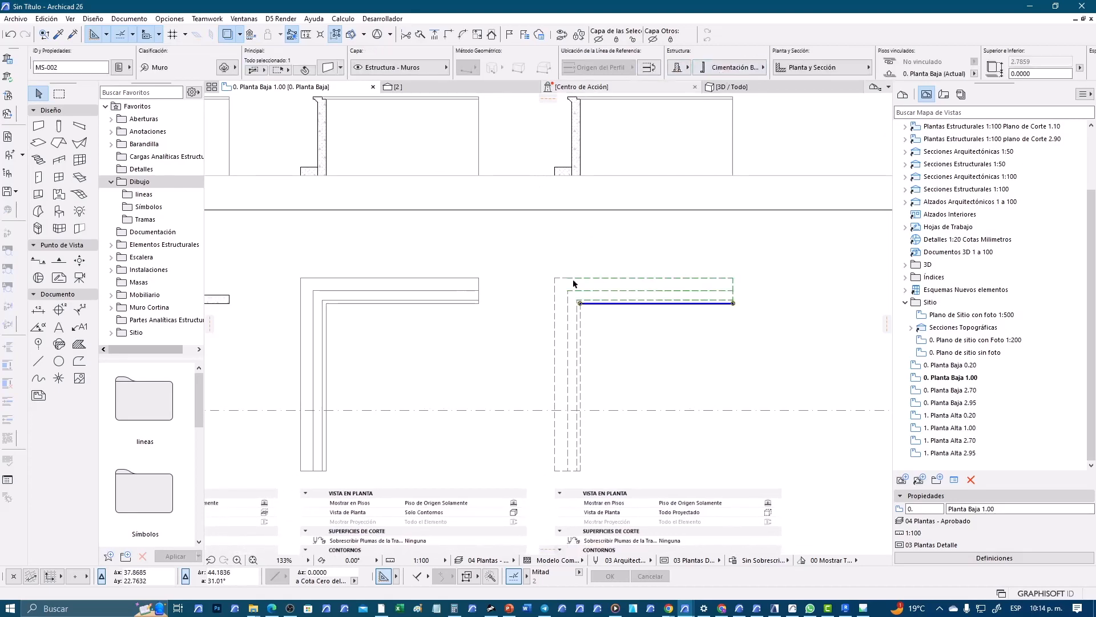
click(855, 74)
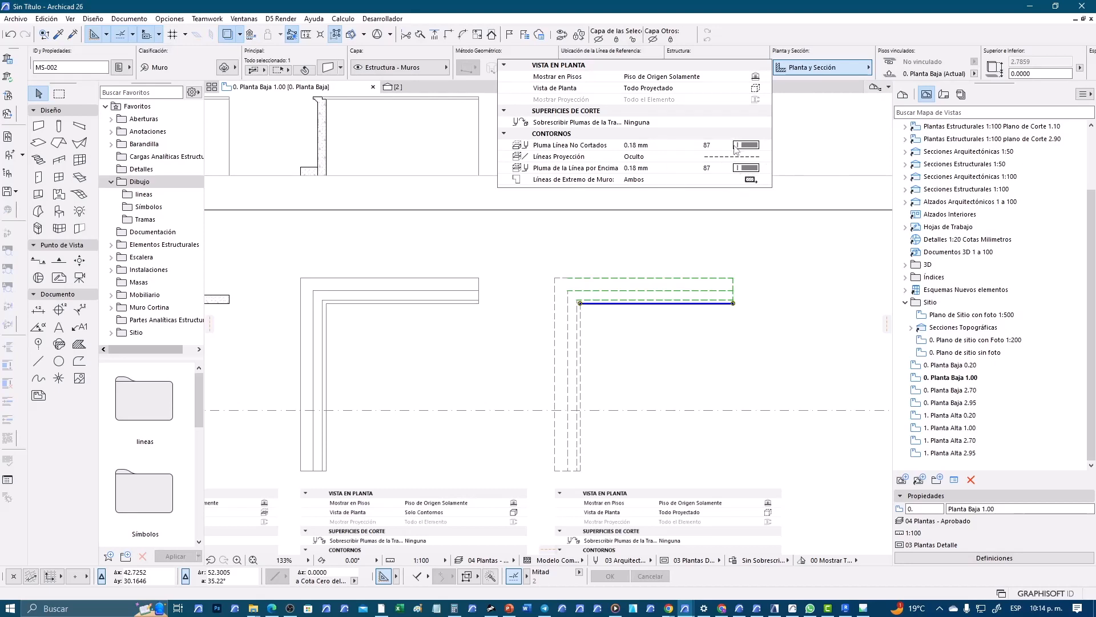
click(491, 261)
click(457, 279)
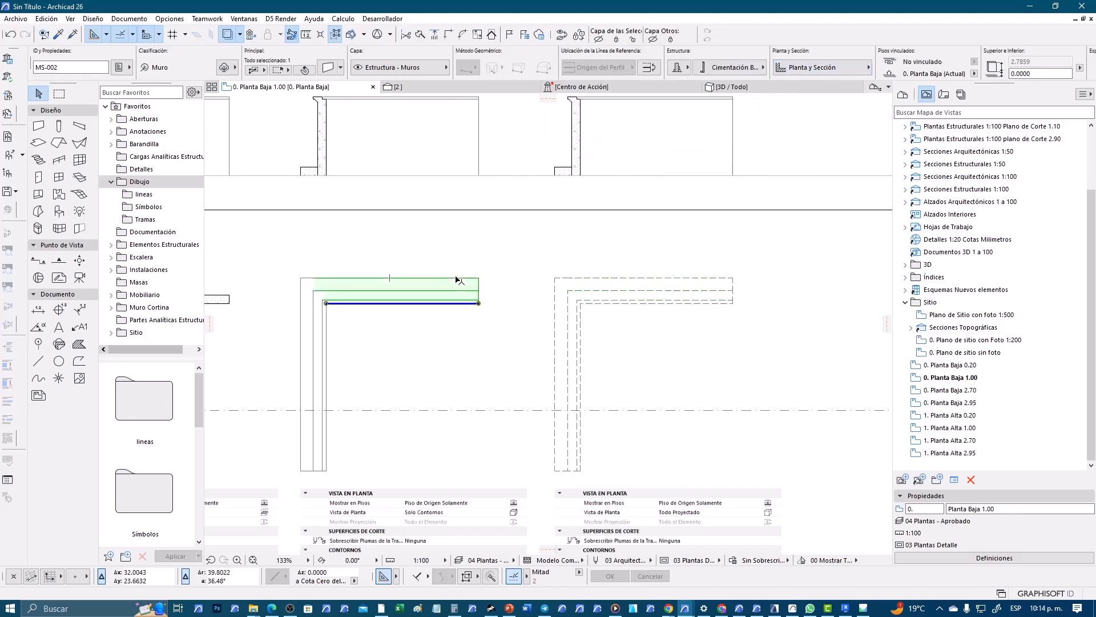
click(814, 67)
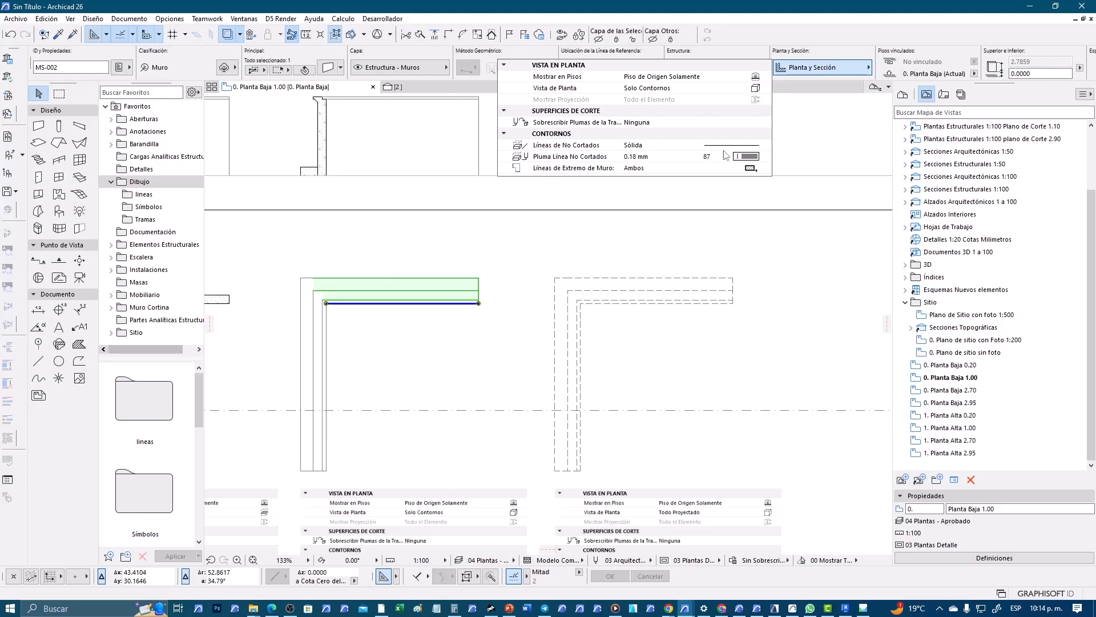
click(470, 261)
Step: Review the floor plan and section settings of the Solo Sección wall and of the Sección + Proyección walls set to Todo el Elemento
middle_drag(430, 260, 740, 252)
click(506, 295)
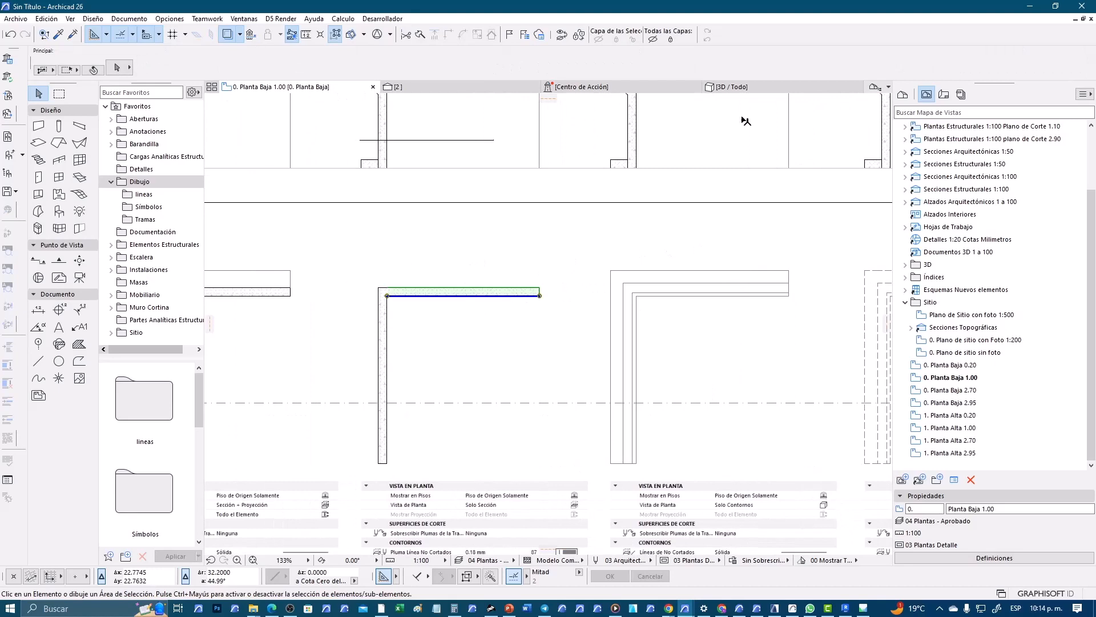
mouse_move(824, 66)
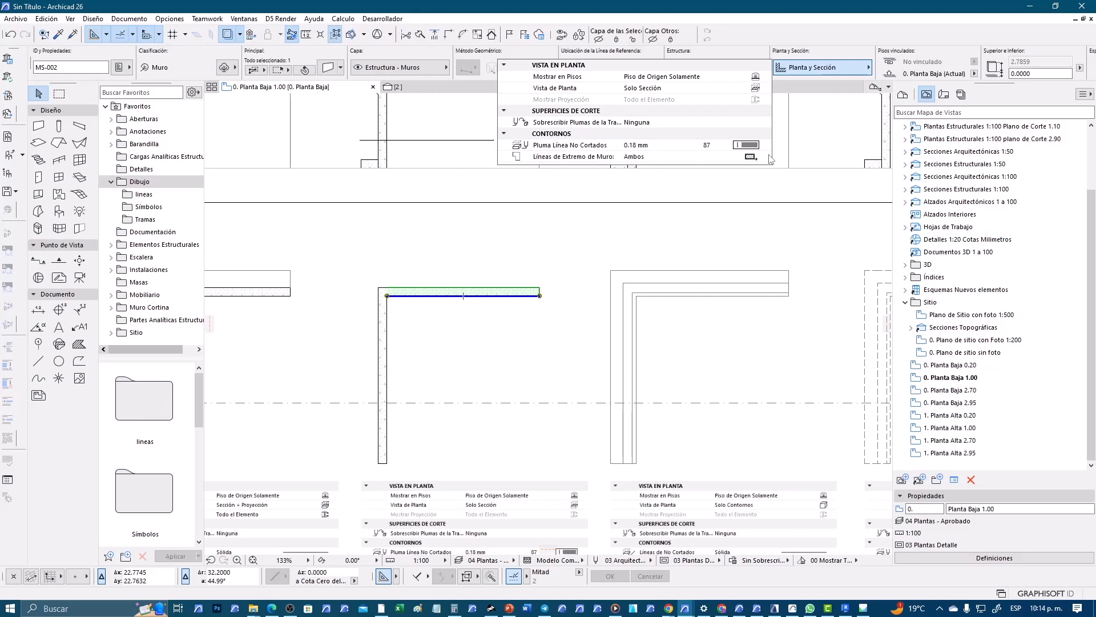
click(372, 262)
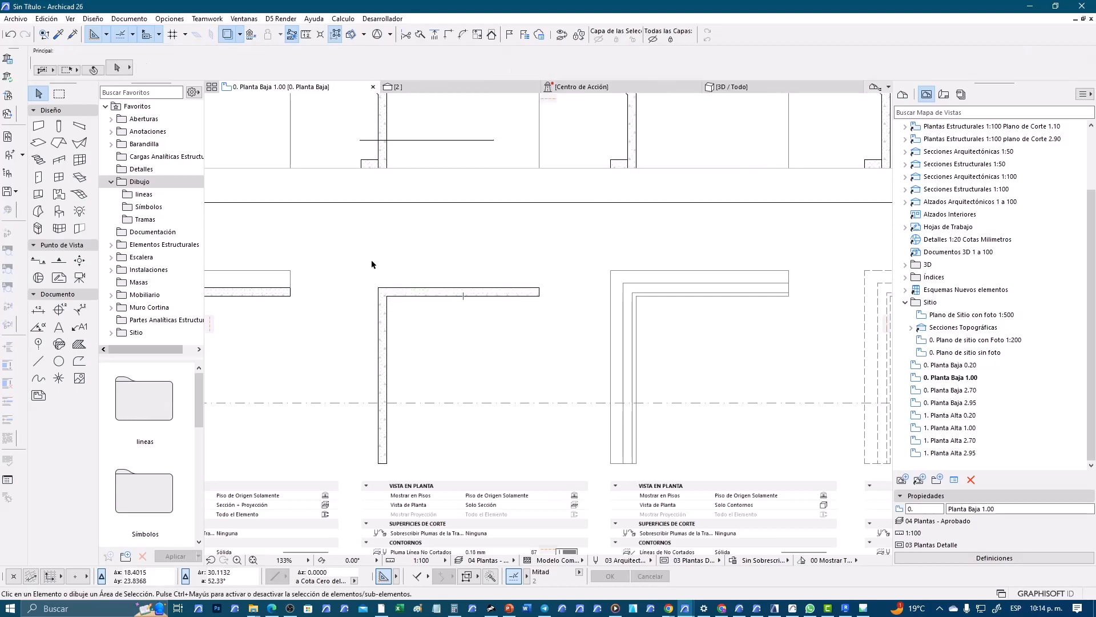
middle_drag(372, 262, 576, 230)
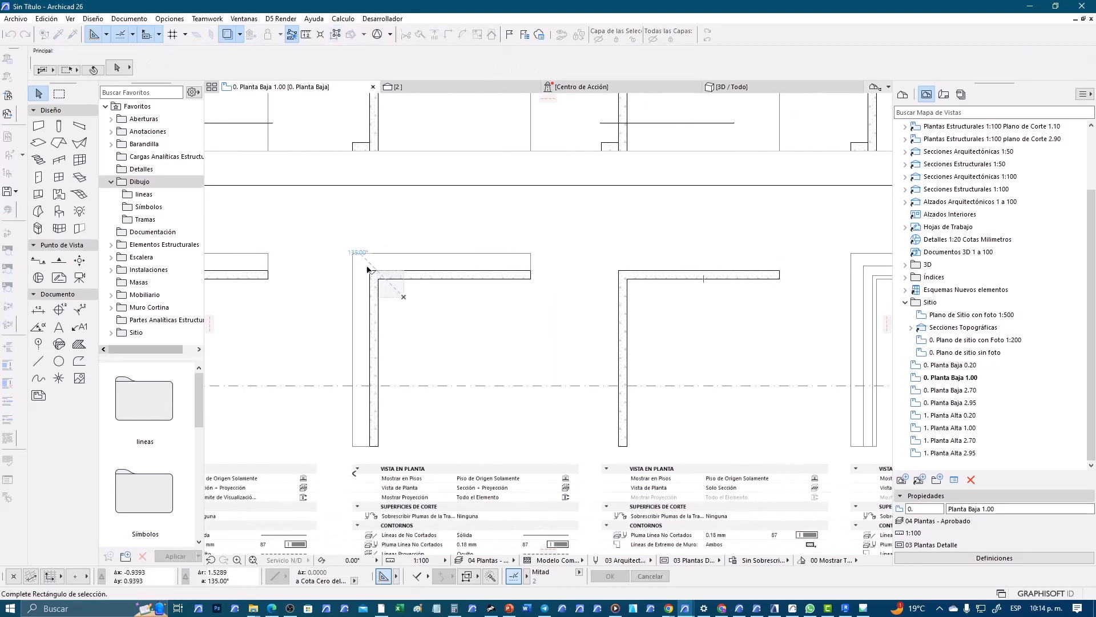
click(357, 261)
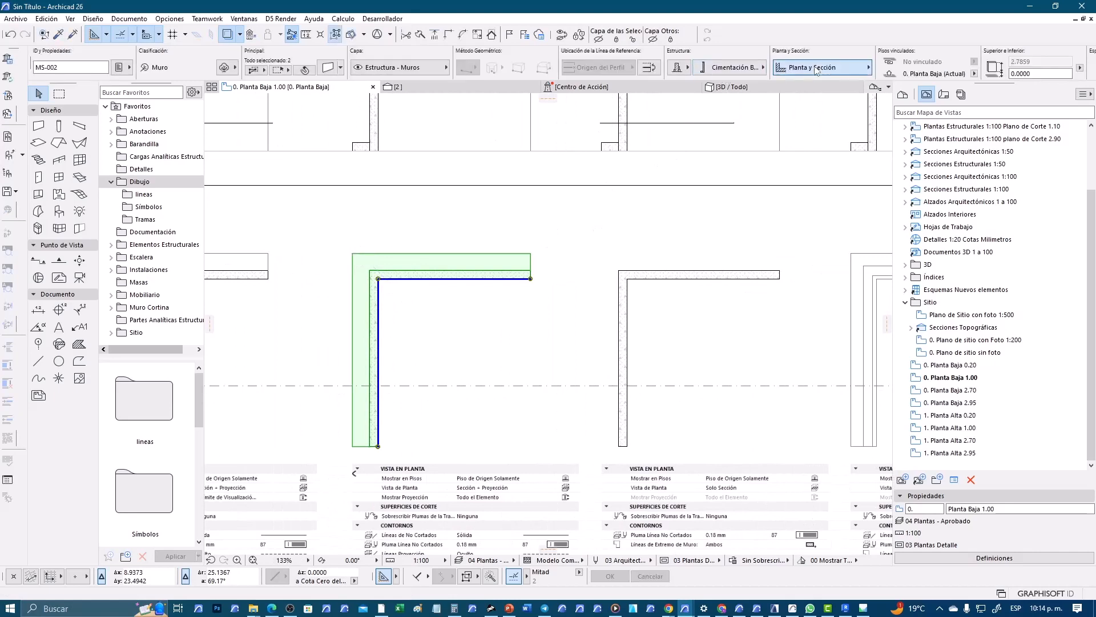
click(822, 68)
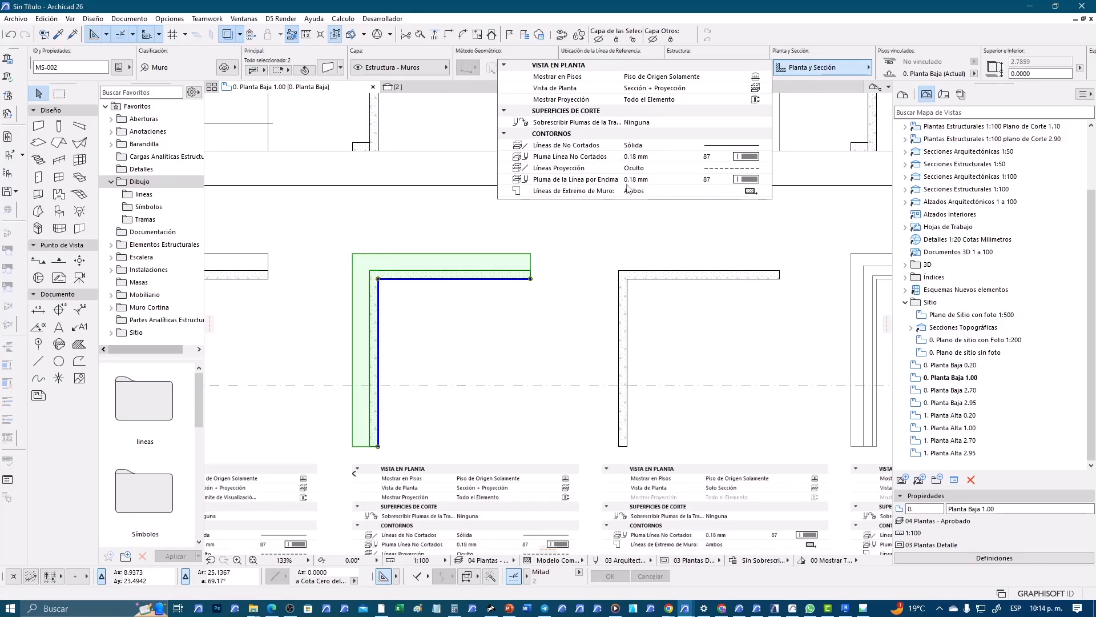
click(559, 257)
Step: Review the floor plan and section settings of the Sección Real walls whose projection is set to Todo el Elemento
middle_drag(249, 314, 478, 314)
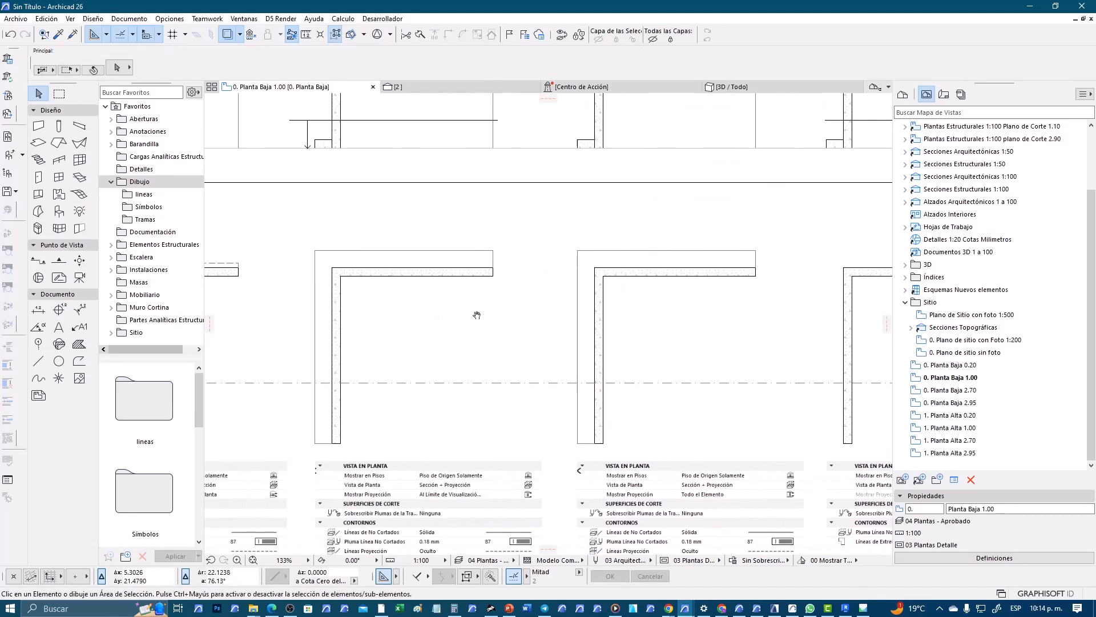
middle_drag(403, 318, 600, 303)
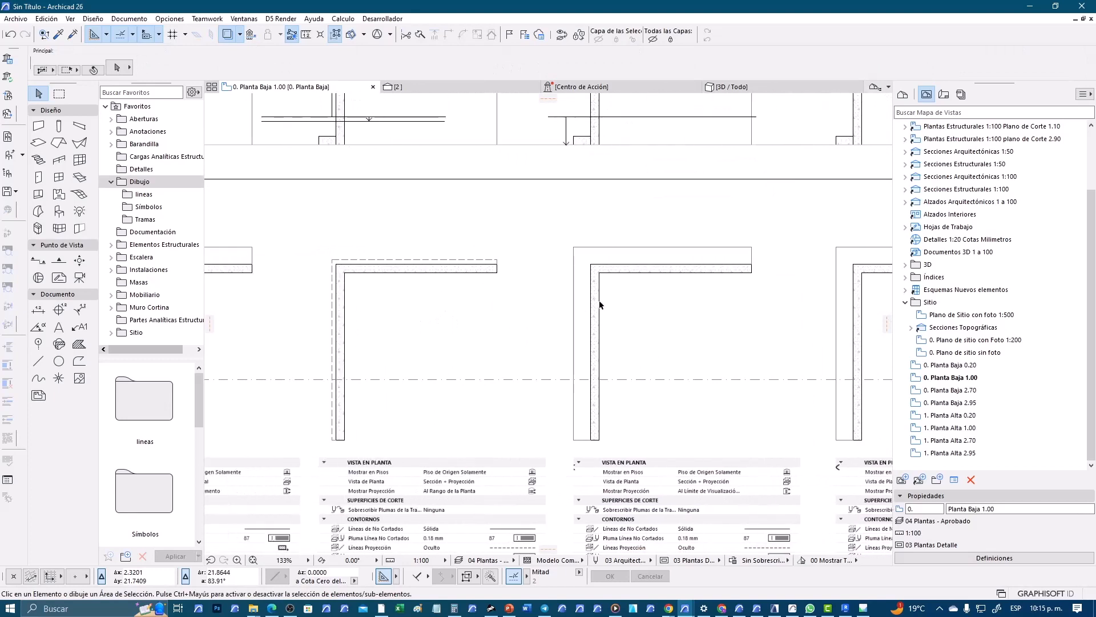
middle_drag(347, 300, 521, 276)
middle_drag(392, 274, 479, 272)
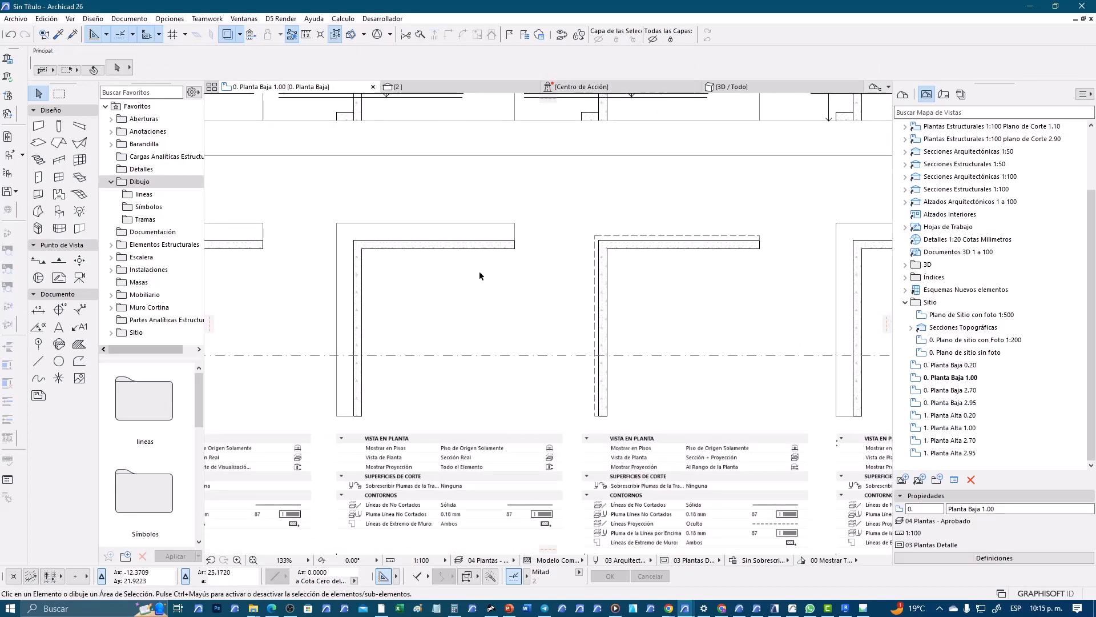
click(337, 224)
click(827, 68)
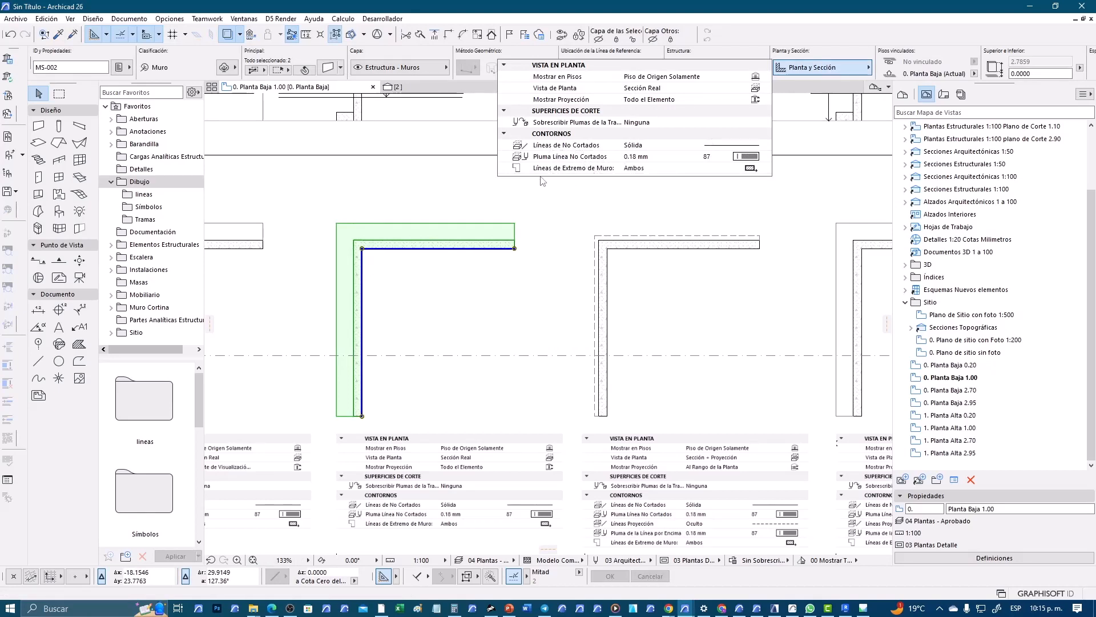
click(567, 211)
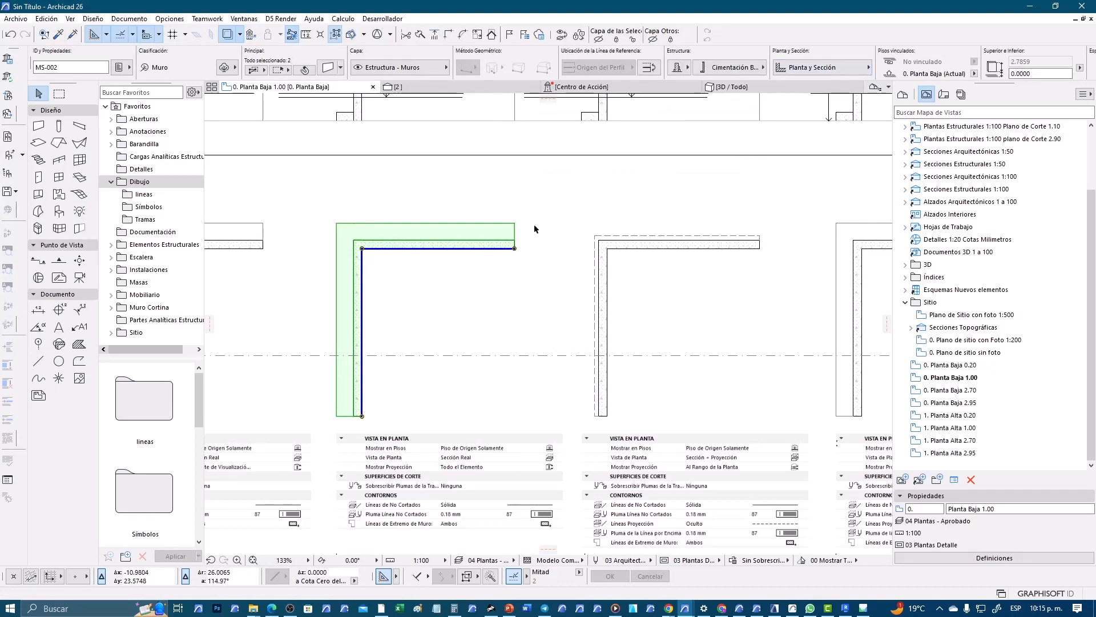
click(533, 224)
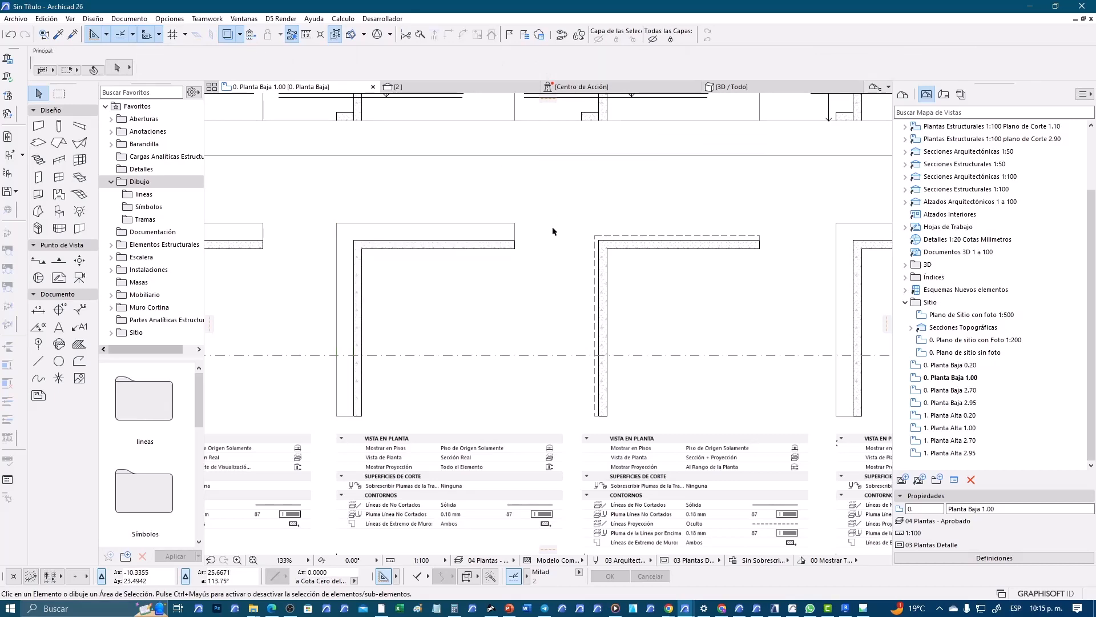
Step: Review the floor plan cut plane definitions in the view settings of Planta Baja 1.00, leaving them unedited
scroll(552, 231, down, 3)
mouse_move(531, 273)
middle_down()
mouse_move(474, 293)
mouse_move(332, 295)
middle_up()
middle_drag(701, 297, 423, 299)
middle_drag(560, 296, 436, 297)
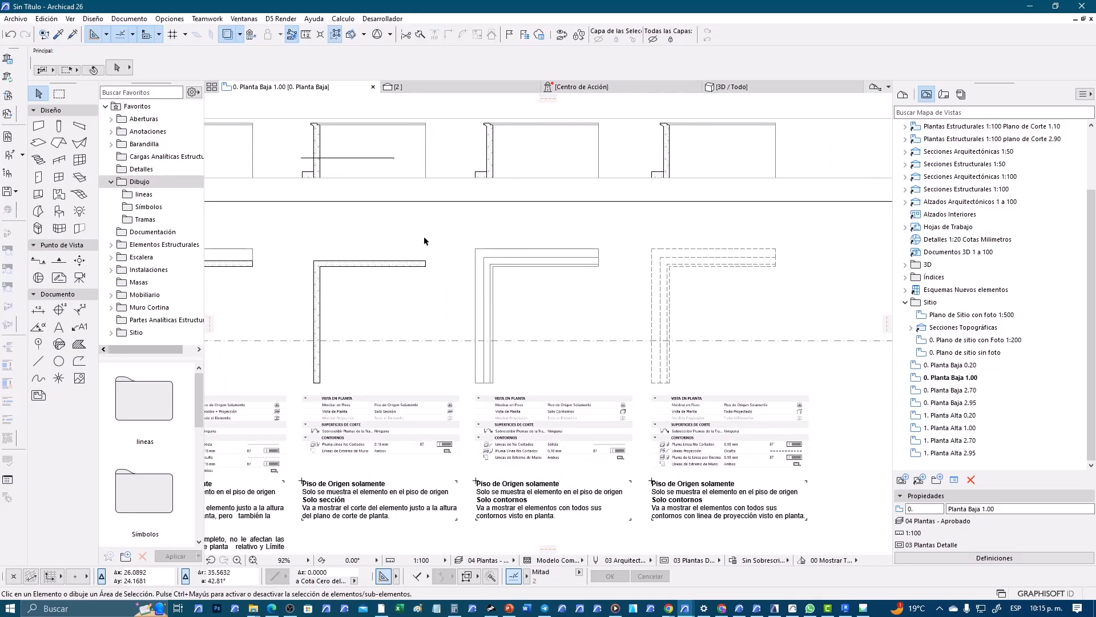
scroll(752, 314, down, 1)
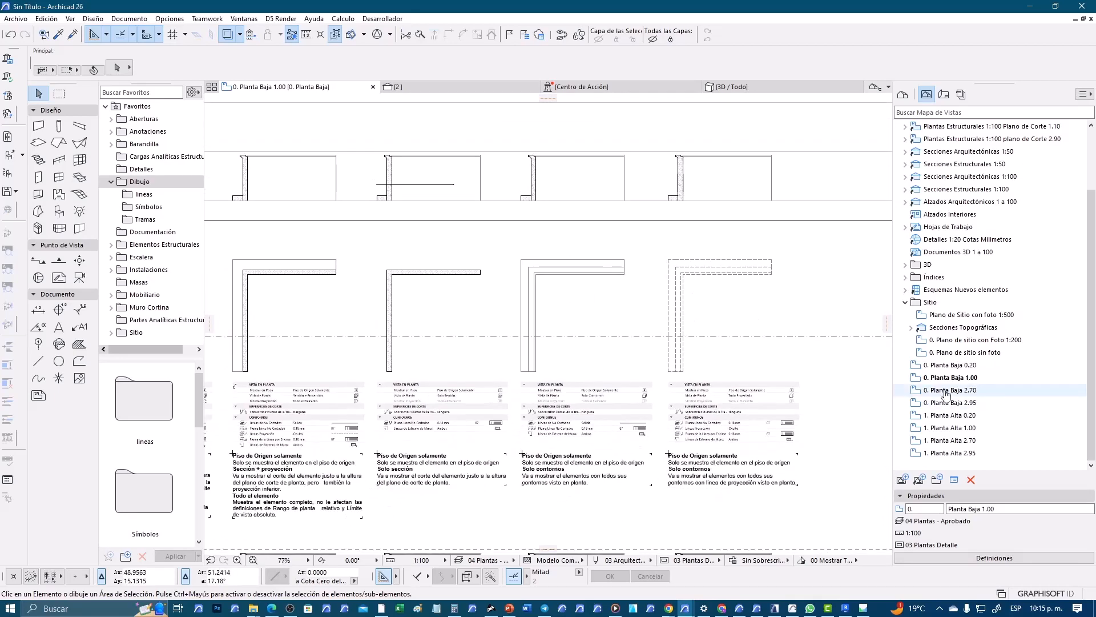
click(914, 377)
right_click(913, 378)
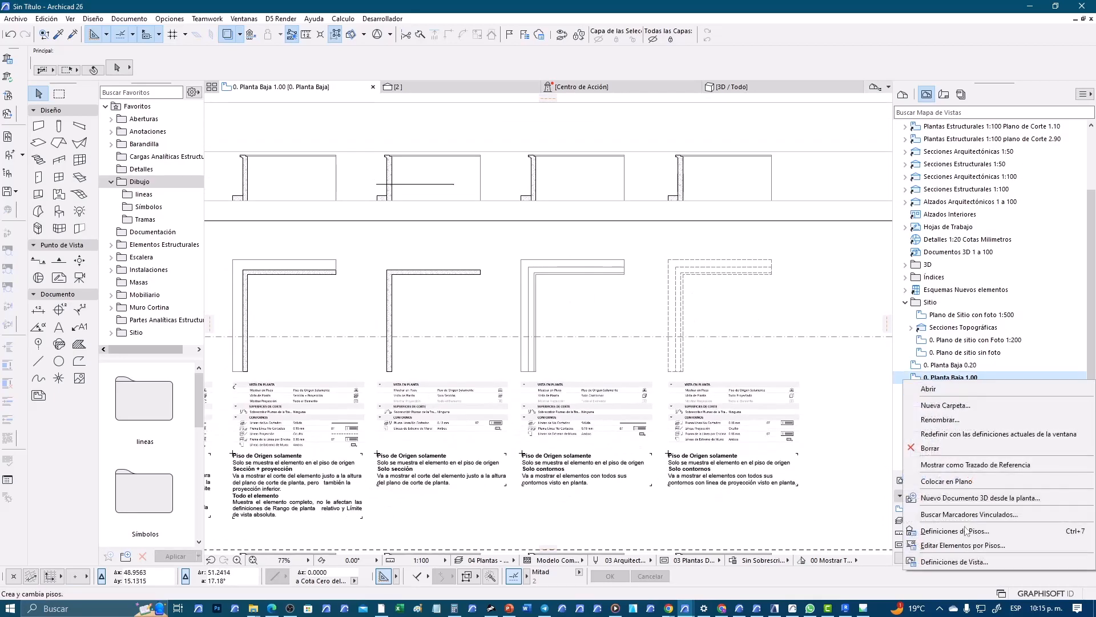
click(971, 562)
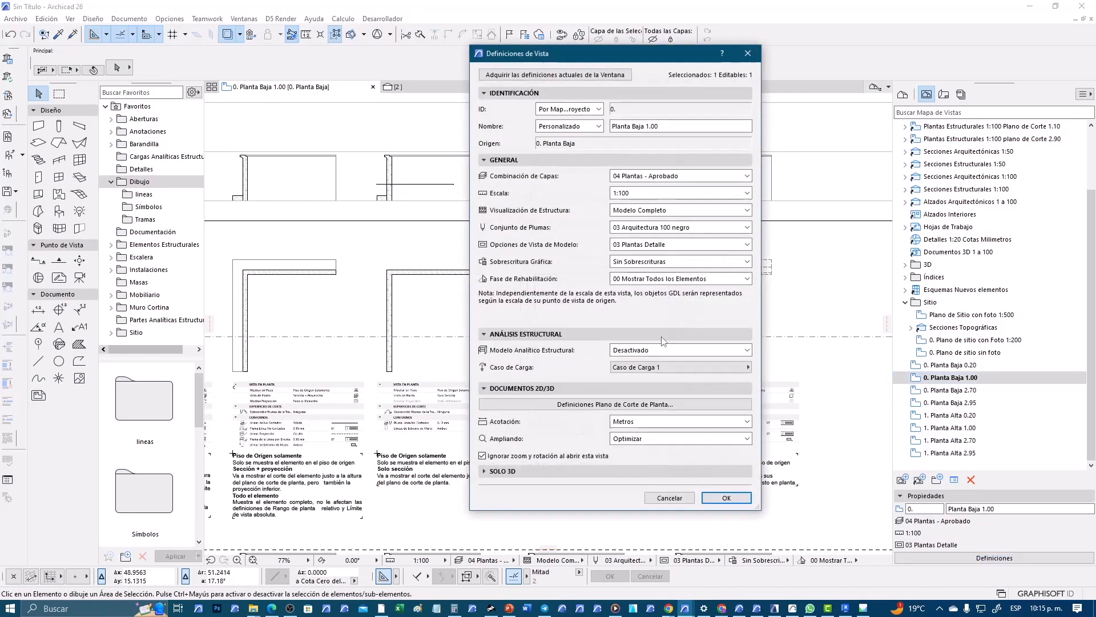
click(603, 405)
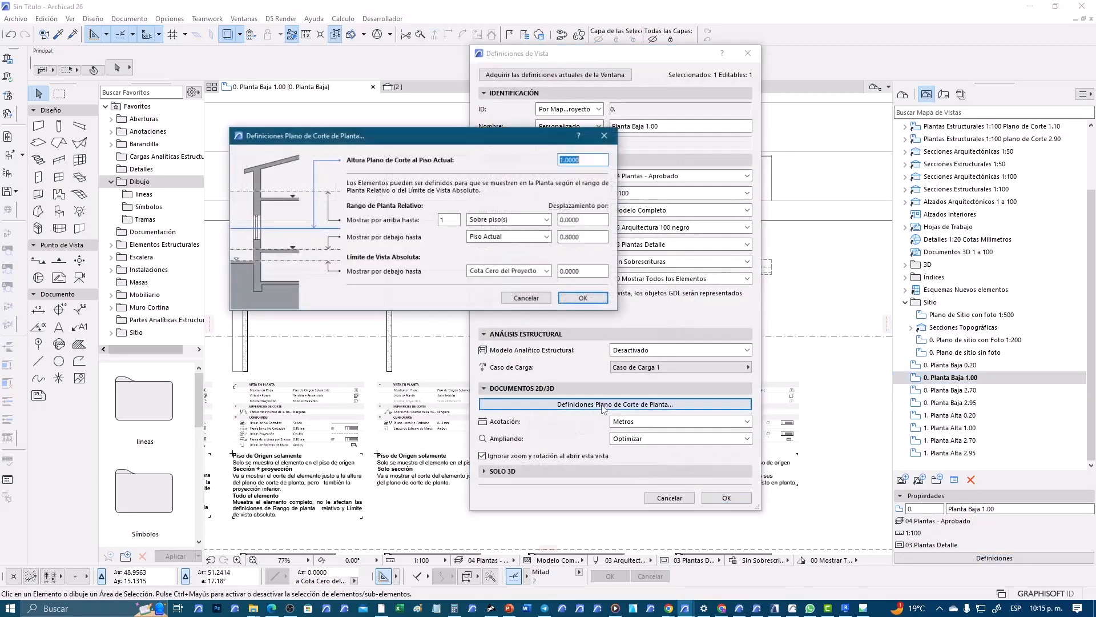
click(526, 298)
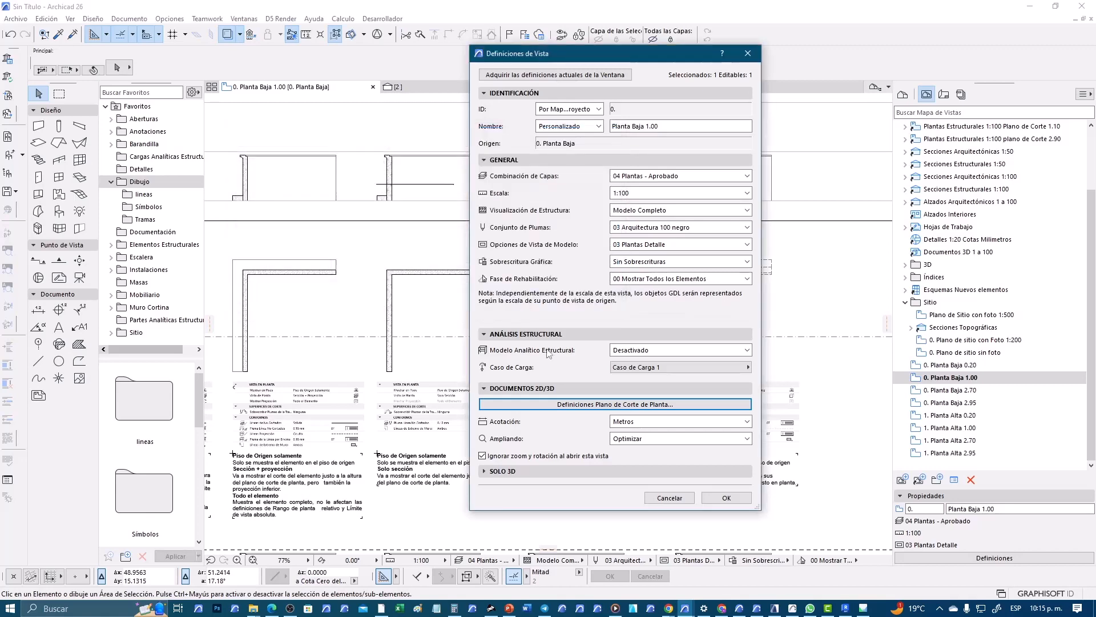
click(665, 496)
Step: Compare the Sección Real and Sección + Proyección walls with the cut plane height, relative range and absolute limit of Planta Baja 1.00
middle_drag(552, 286, 721, 280)
middle_drag(437, 288, 681, 289)
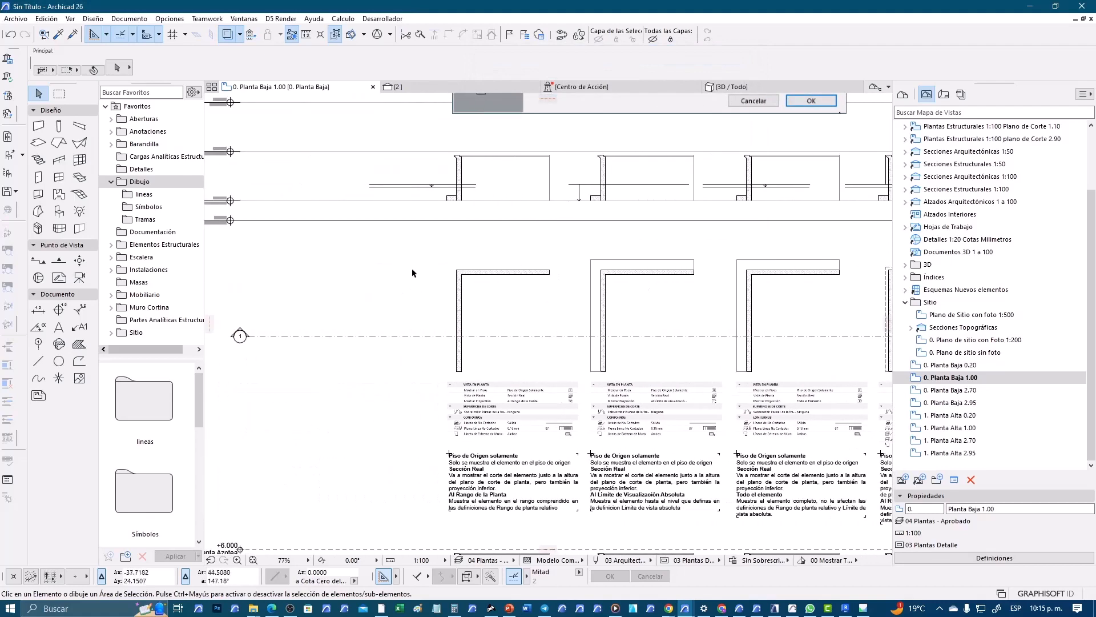
middle_drag(825, 292, 505, 270)
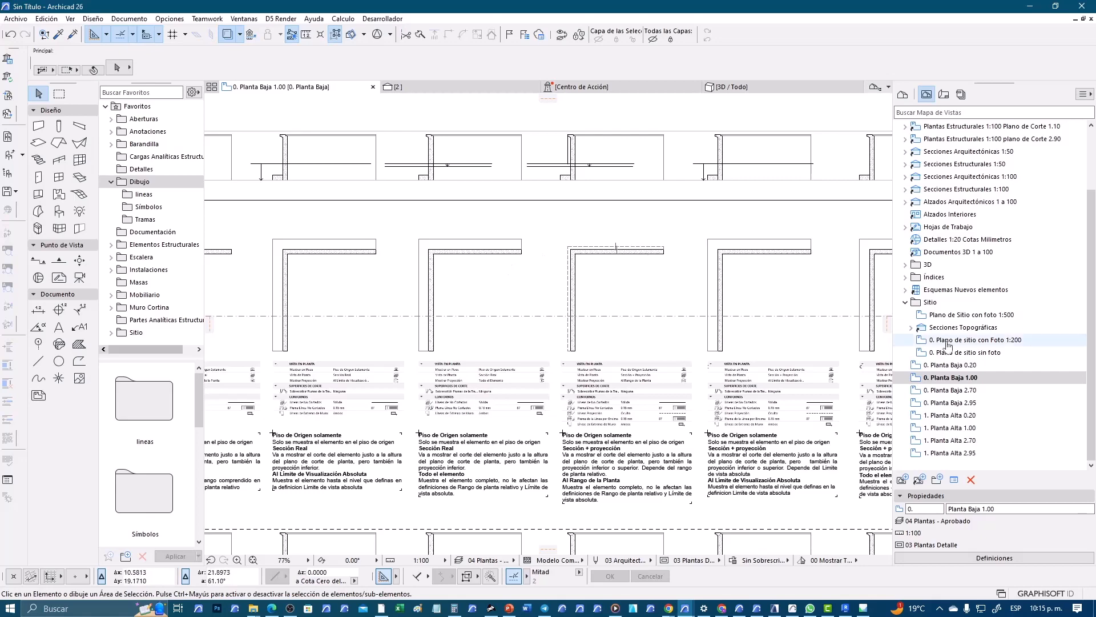
right_click(964, 378)
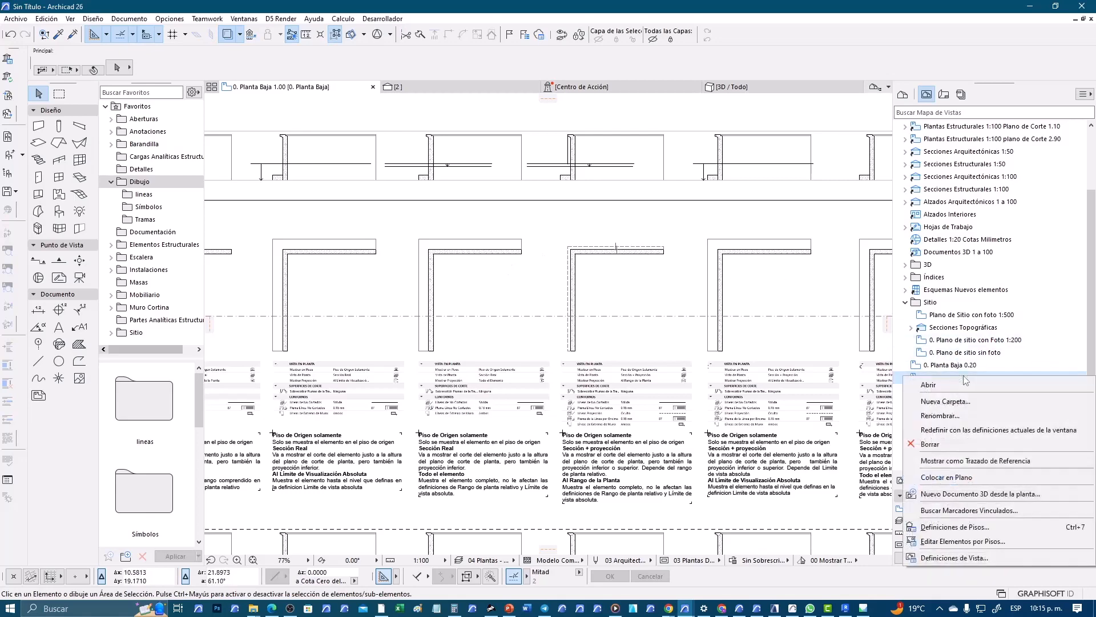
click(971, 557)
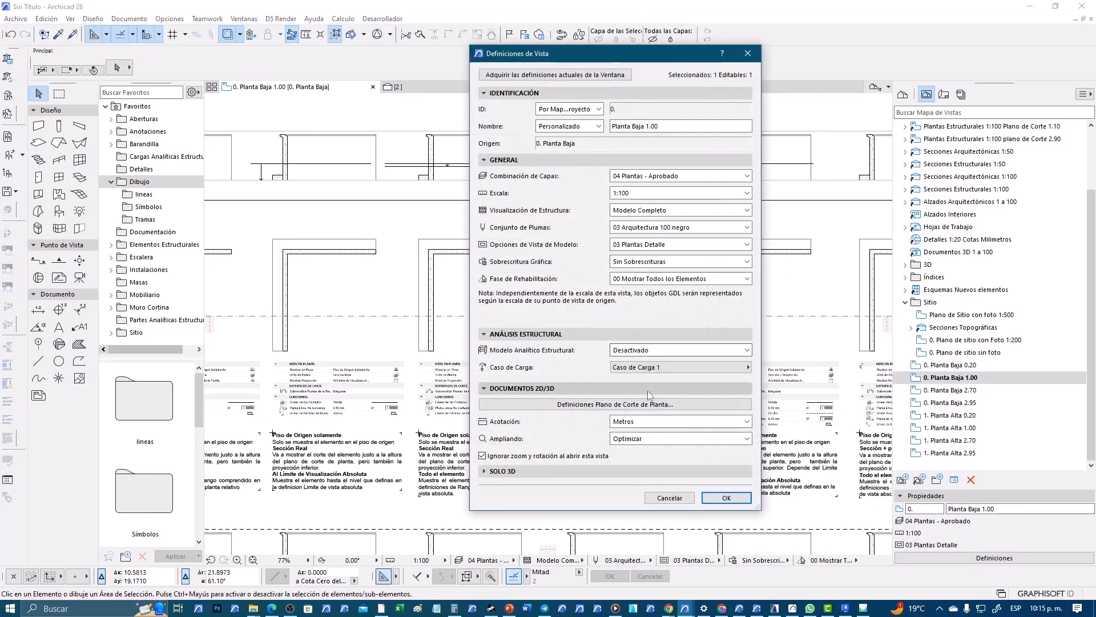
click(615, 403)
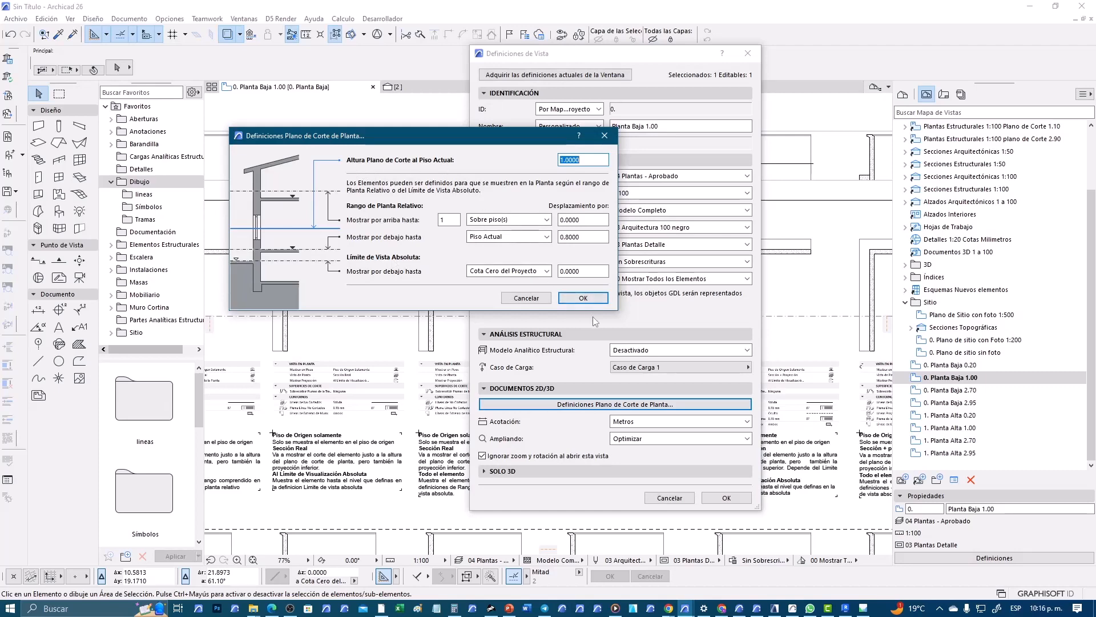
click(583, 298)
key(Return)
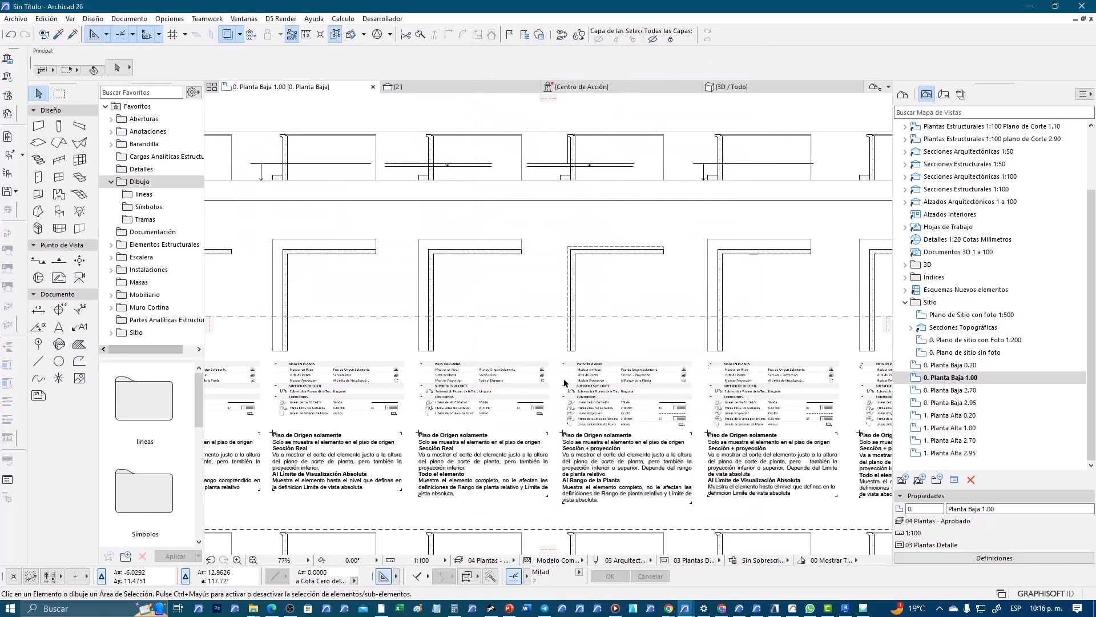
Step: Review the floor plan and section settings of the upper row's Sección + Proyección wall whose projection is set to Al Rango de la Planta
scroll(453, 262, up, 2)
drag(520, 288, 396, 209)
click(466, 284)
scroll(521, 289, down, 3)
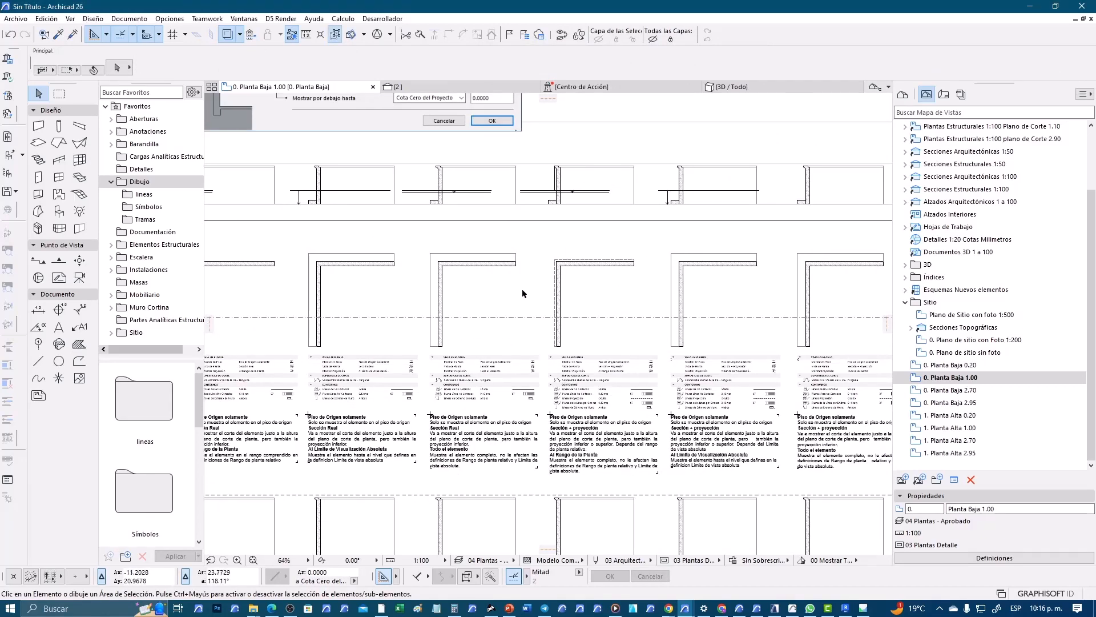
click(950, 383)
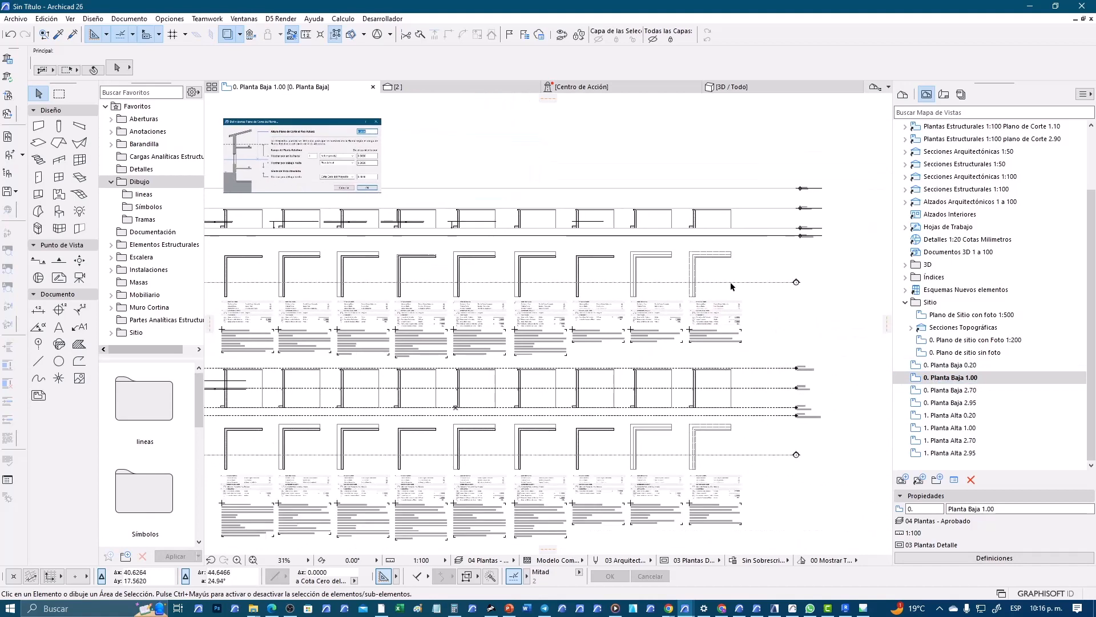
middle_drag(759, 297, 764, 297)
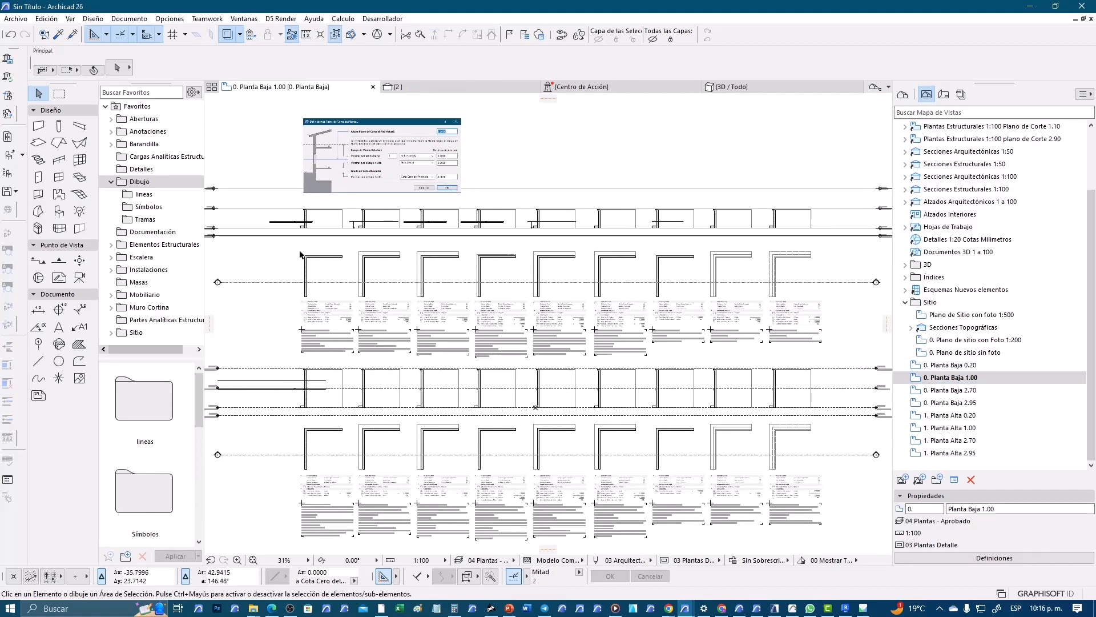
click(479, 261)
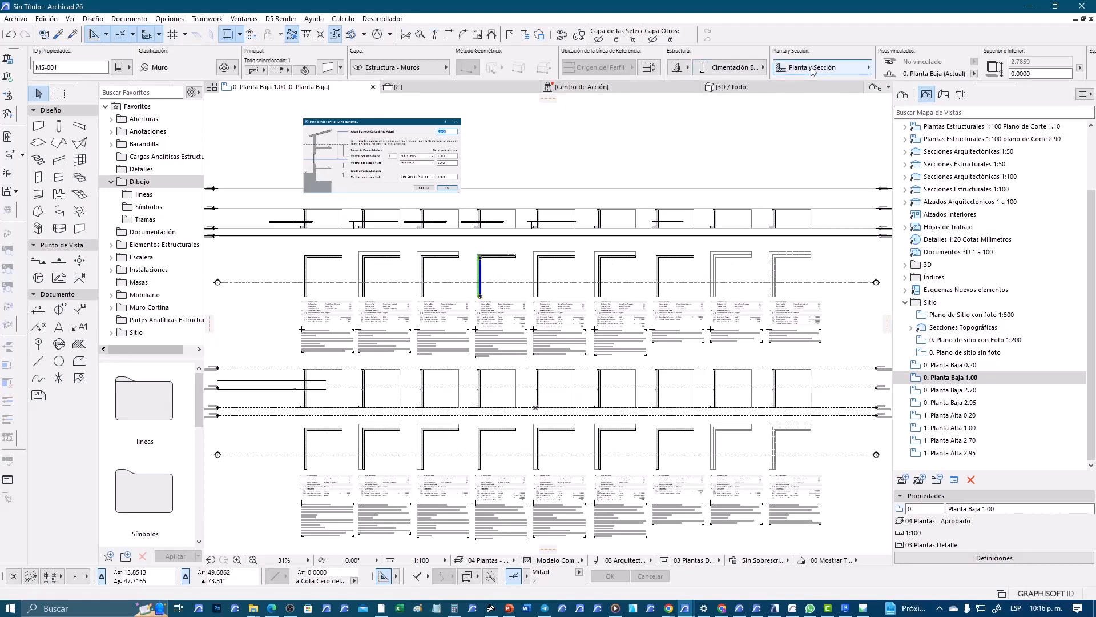
click(813, 70)
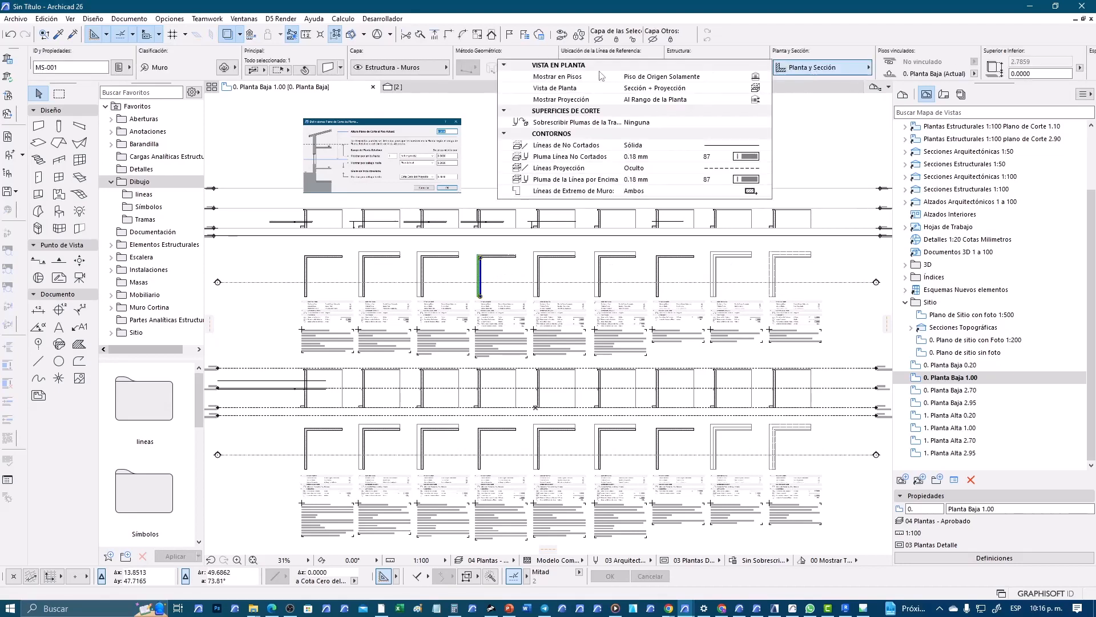
click(557, 242)
click(588, 249)
Step: Delete the cut and range lines with their arrow that cross the first wall section in the lower row
scroll(364, 118, up, 4)
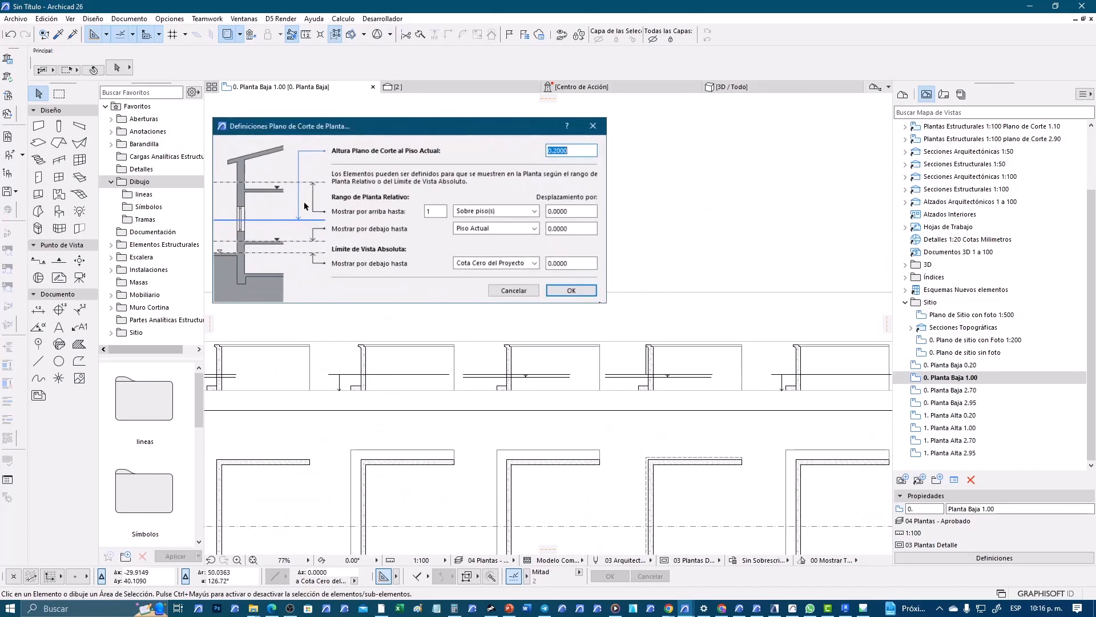
scroll(471, 242, down, 4)
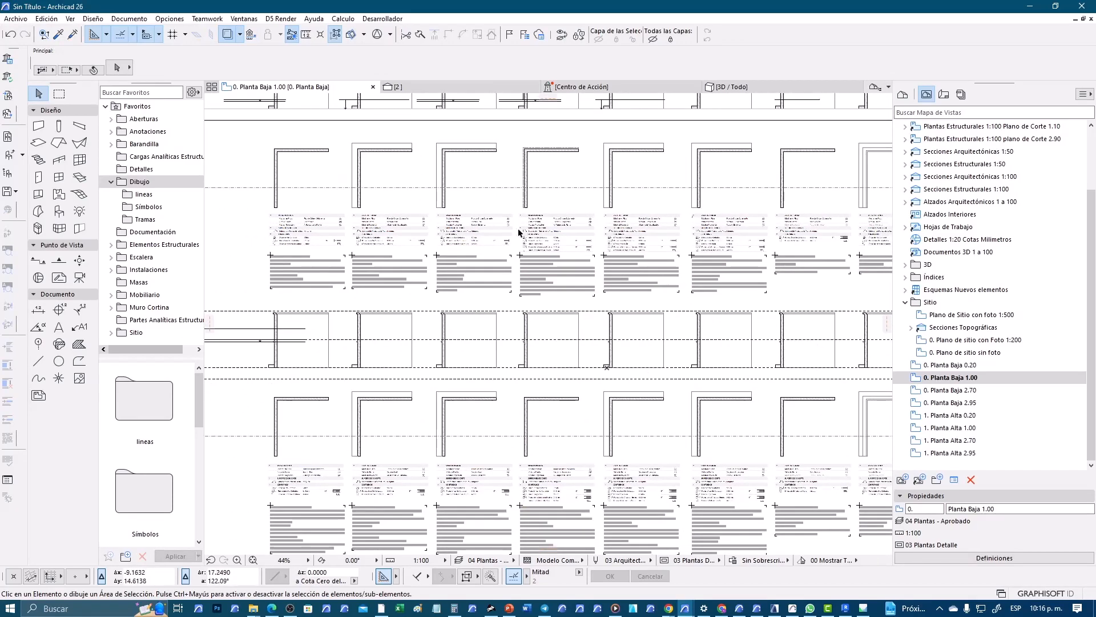
scroll(350, 313, up, 3)
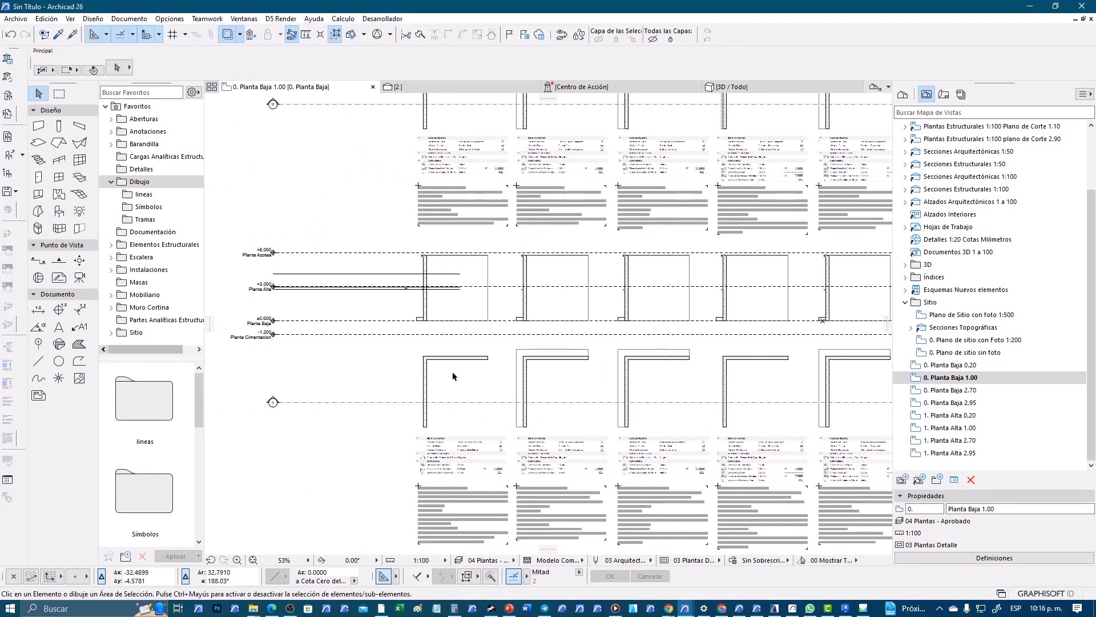
scroll(453, 376, up, 3)
scroll(428, 302, up, 3)
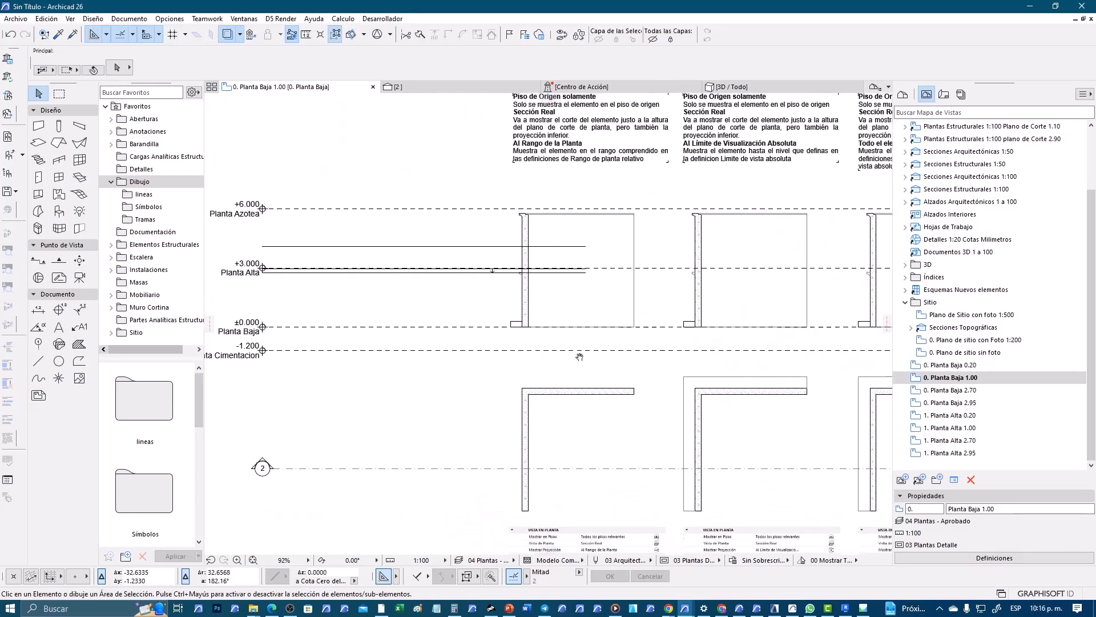
drag(486, 282, 474, 267)
click(473, 267)
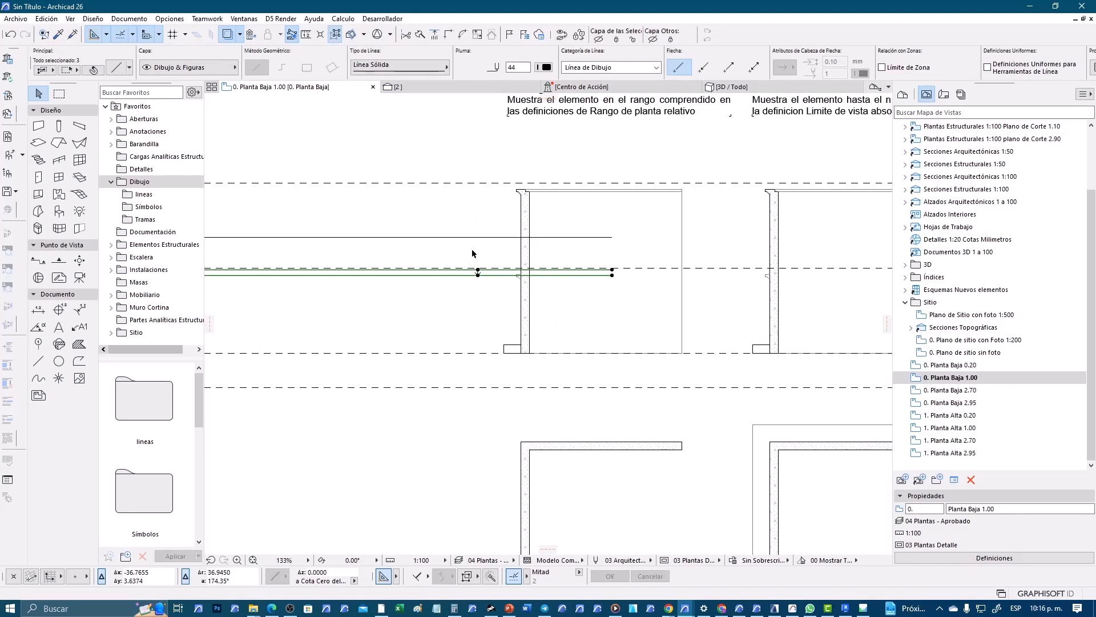
key(Delete)
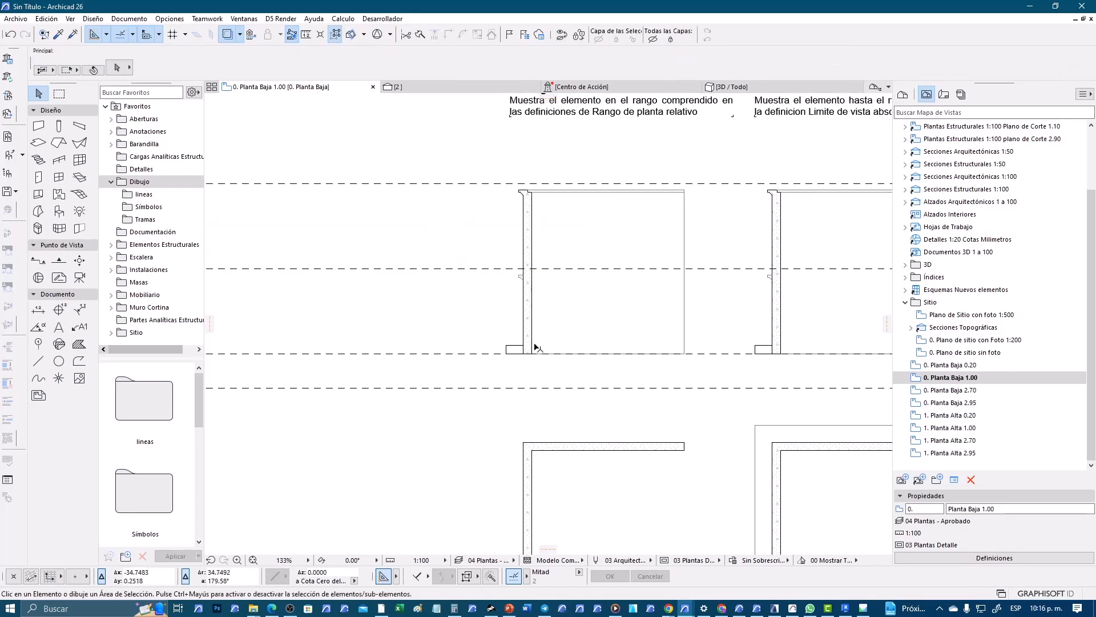
Step: Examine the story levels, plan outline and listed settings of the lower row's first wall, set to Todos los pisos relevantes
scroll(536, 347, down, 2)
scroll(710, 343, up, 2)
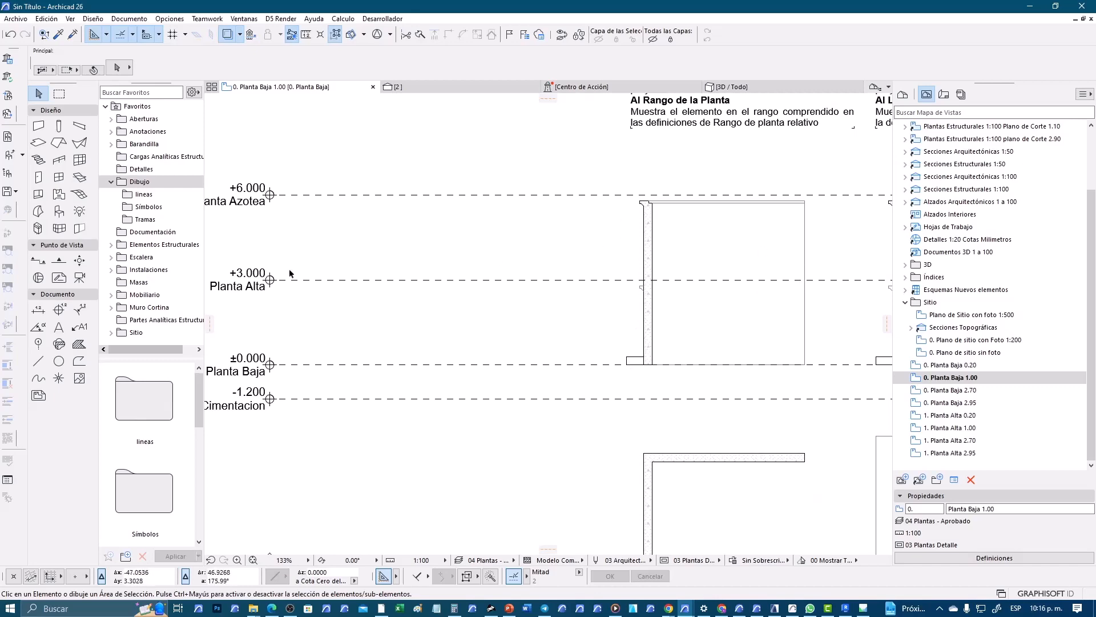
scroll(578, 335, down, 2)
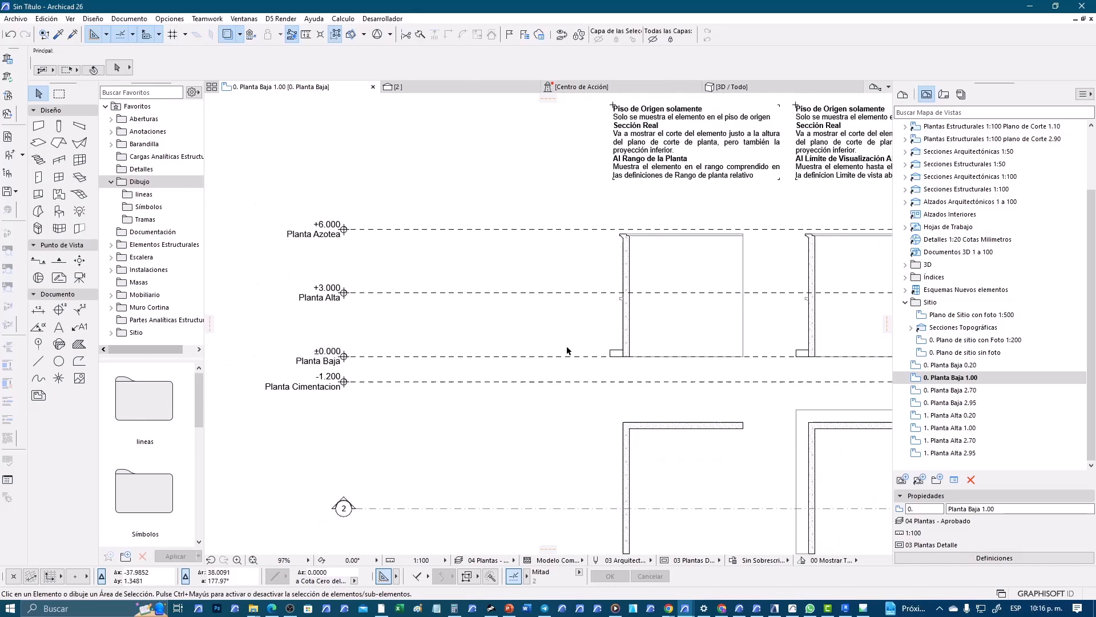
middle_drag(693, 440, 438, 358)
scroll(433, 439, up, 1)
scroll(428, 441, up, 1)
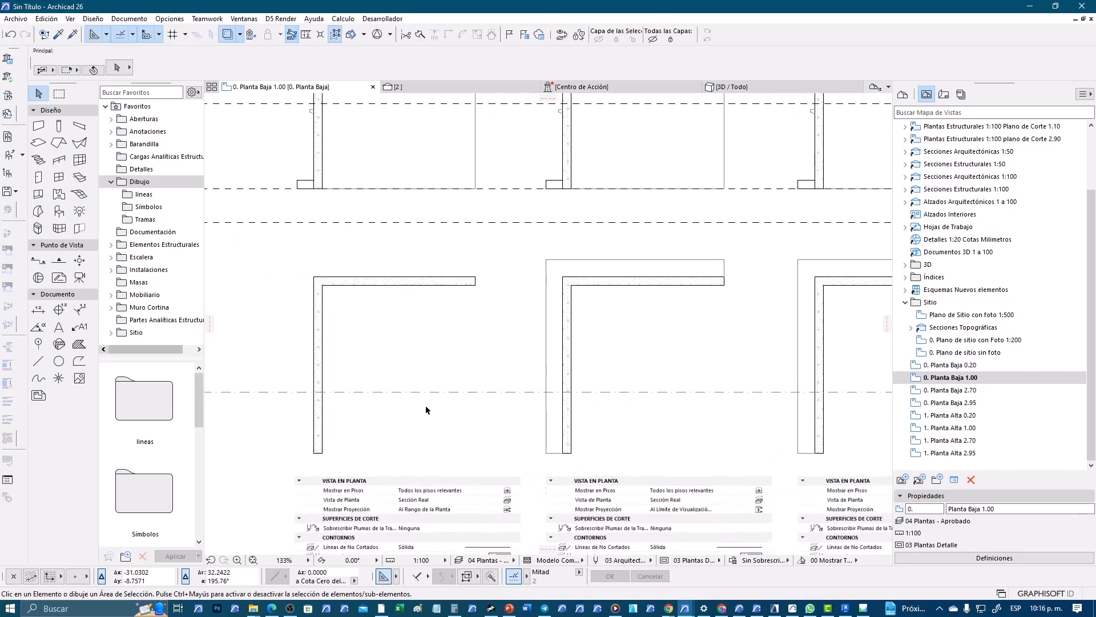
scroll(441, 512, up, 2)
middle_drag(412, 525, 445, 386)
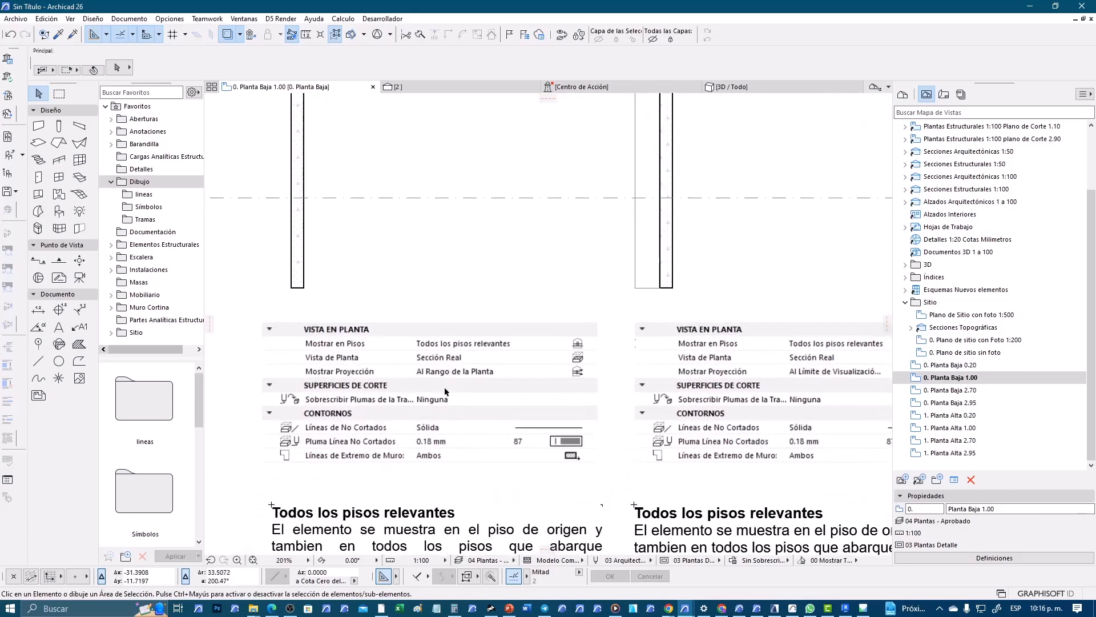
Step: Examine the first two walls' floor plan settings, explanatory notes and sections in the Planta Baja 1.00 view
scroll(444, 386, up, 1)
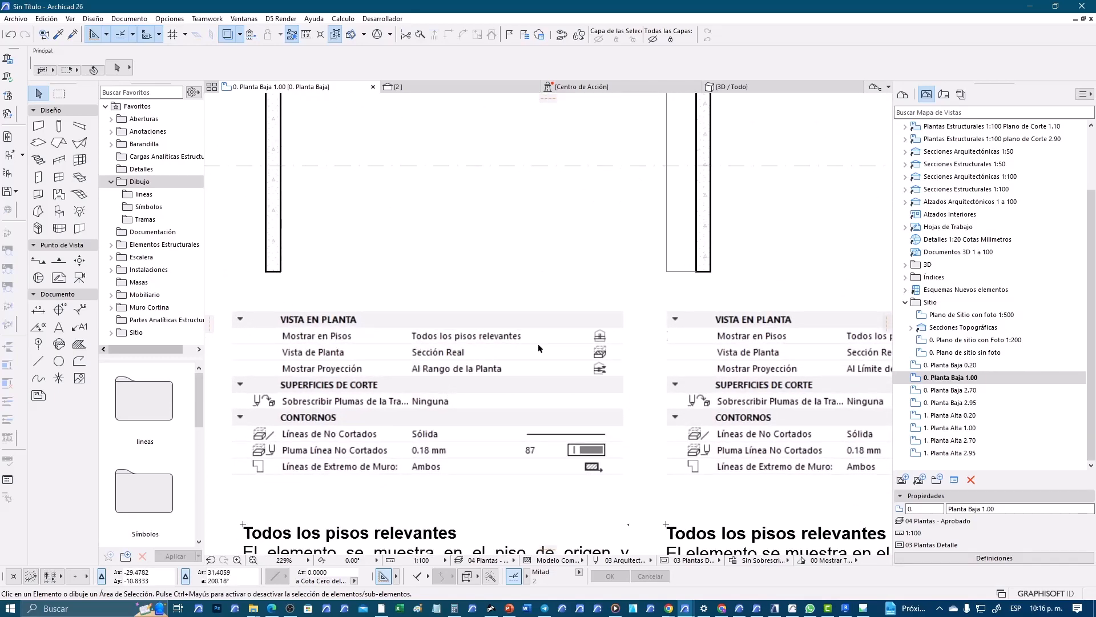
scroll(537, 343, down, 2)
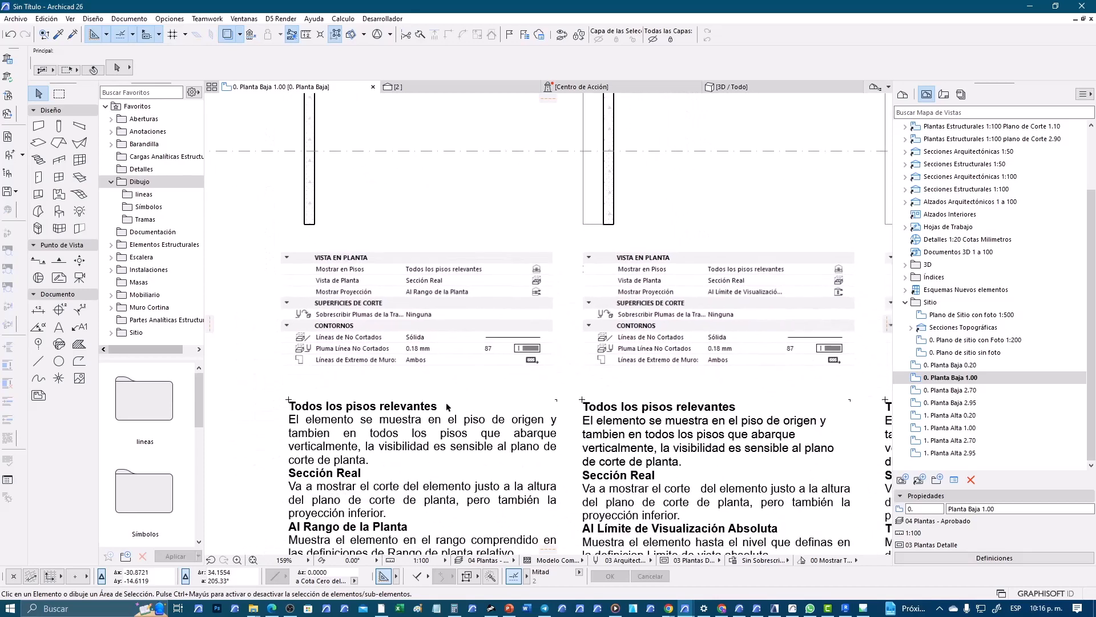
middle_drag(414, 455, 408, 415)
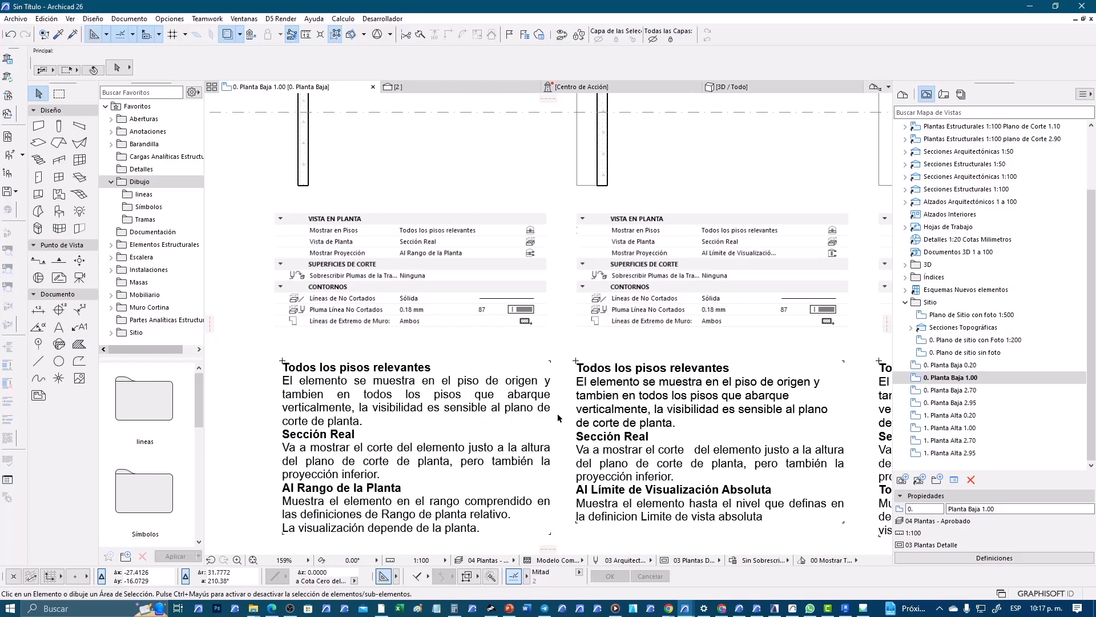
scroll(332, 426, down, 4)
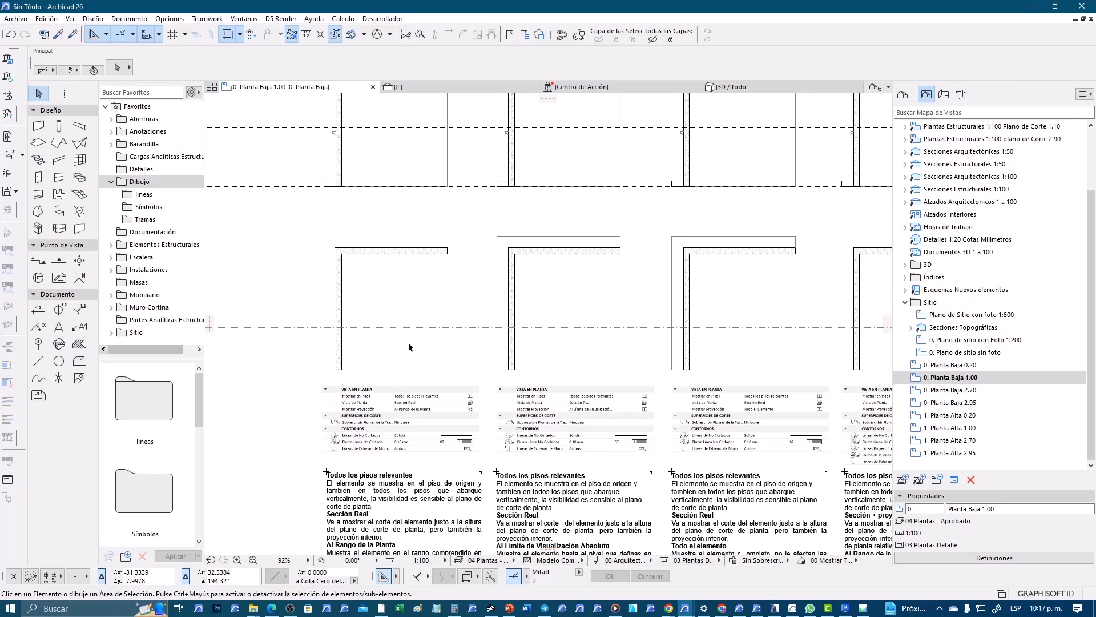
scroll(408, 342, down, 3)
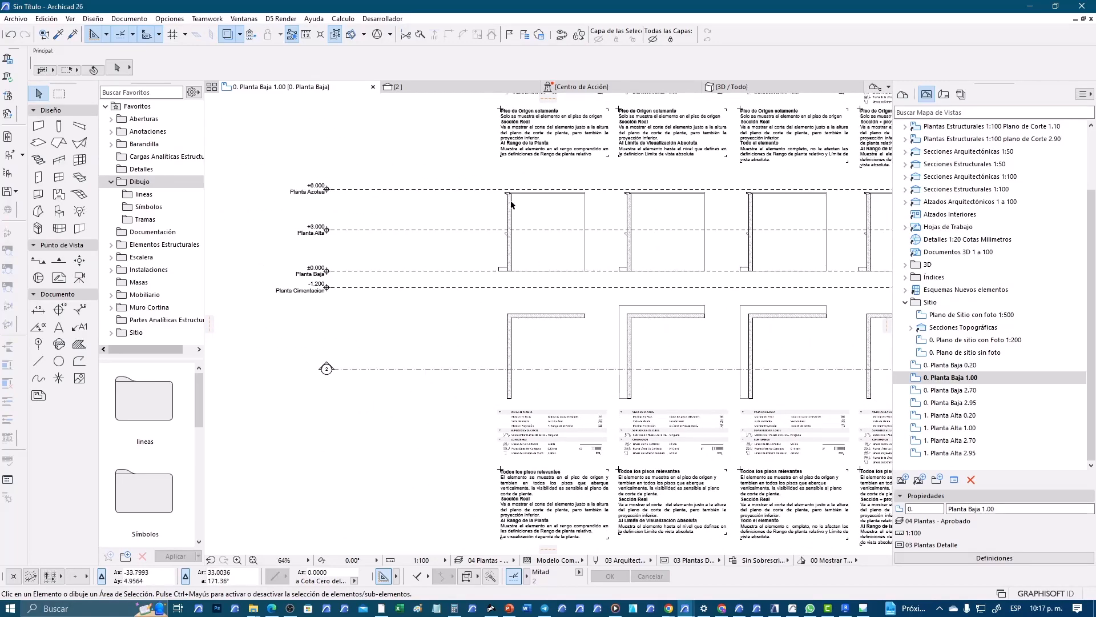
scroll(510, 203, up, 3)
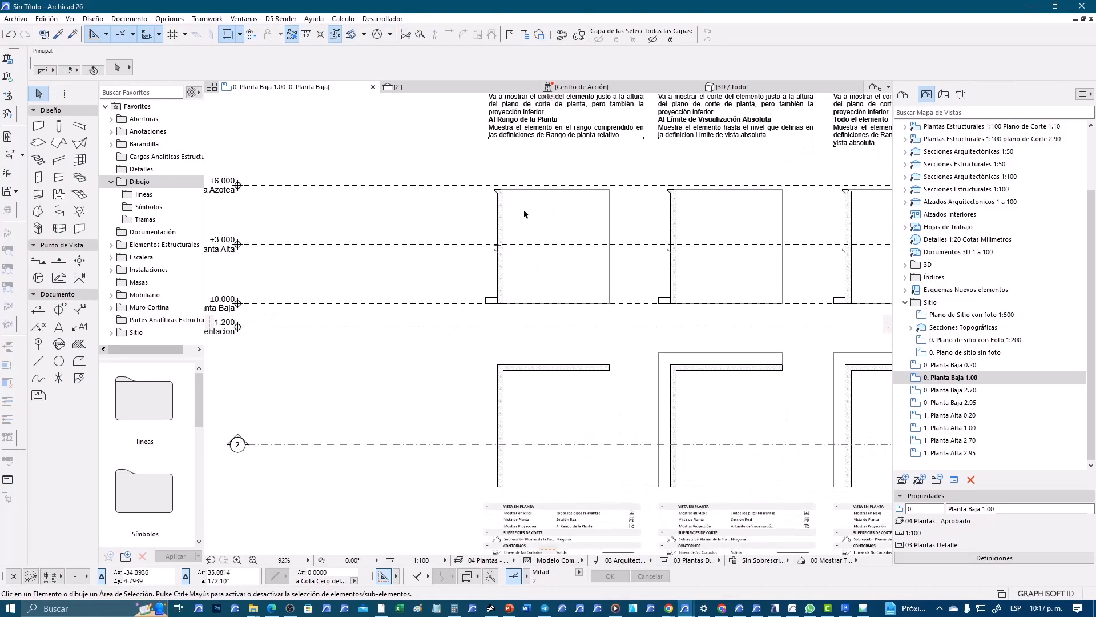
middle_drag(440, 217, 529, 252)
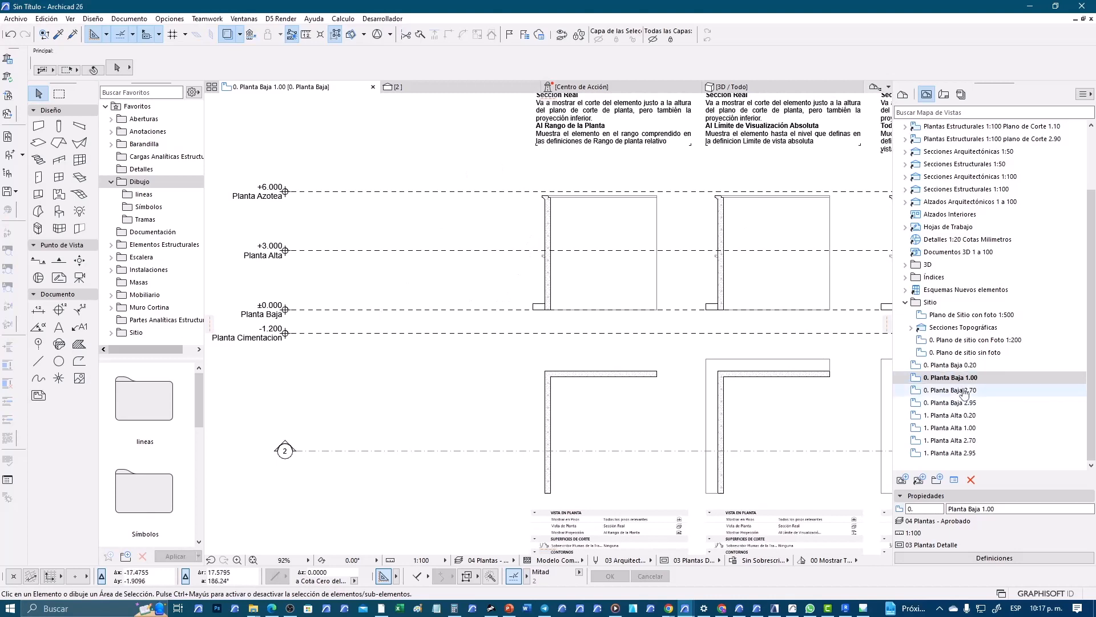
Step: Open the 1. Planta Alta 0.20 view and bring the first wall's plan and section into view
click(951, 416)
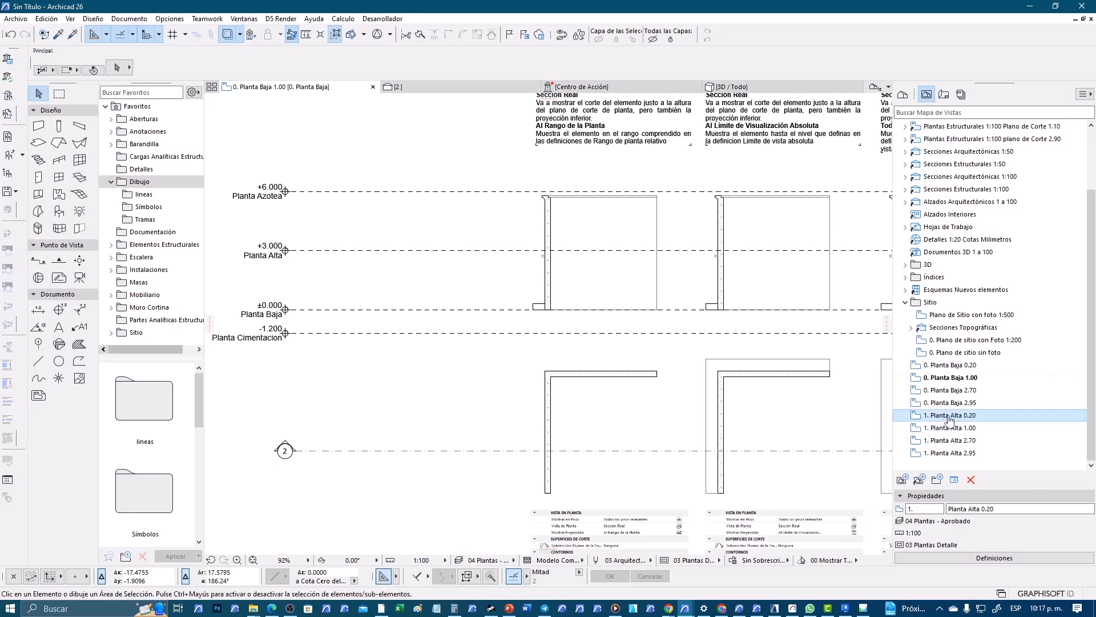
double_click(951, 417)
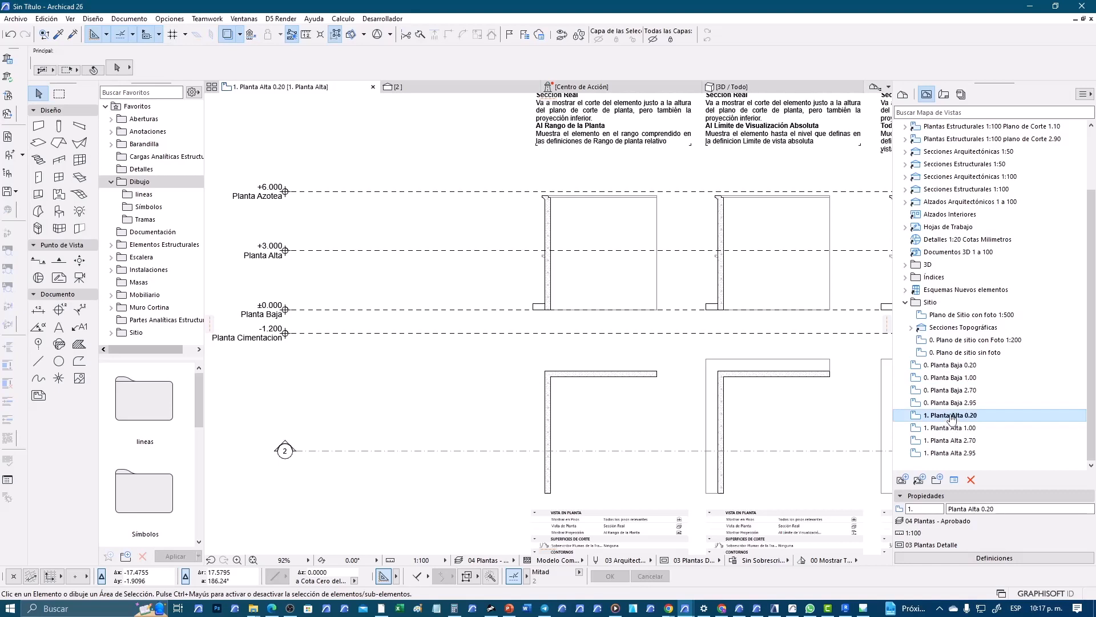
middle_drag(656, 421, 475, 387)
scroll(482, 343, up, 1)
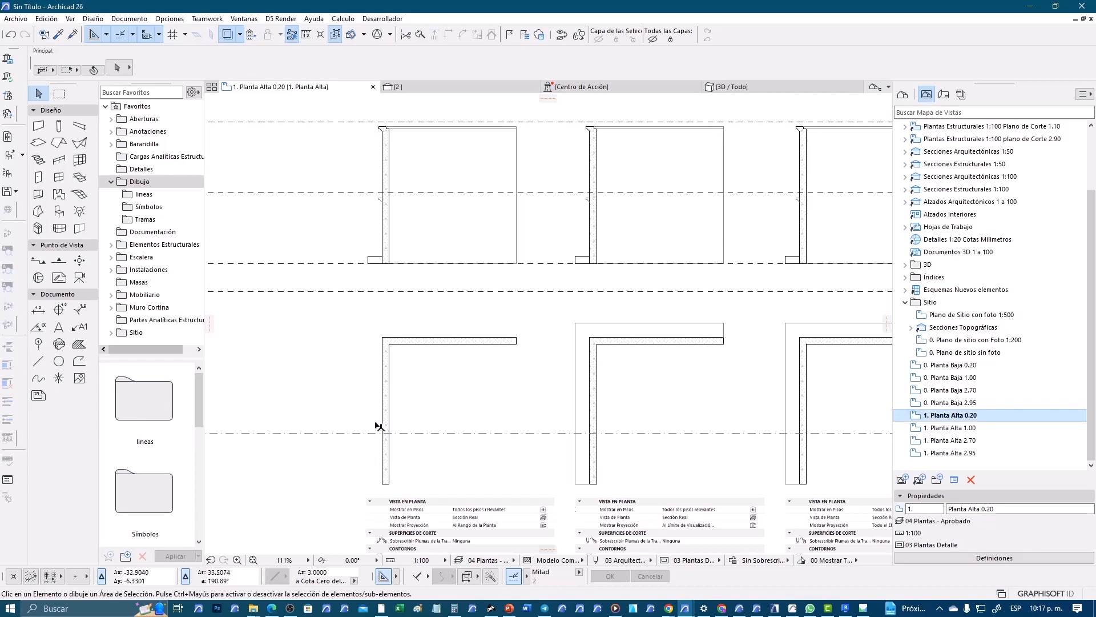
middle_drag(533, 436, 677, 406)
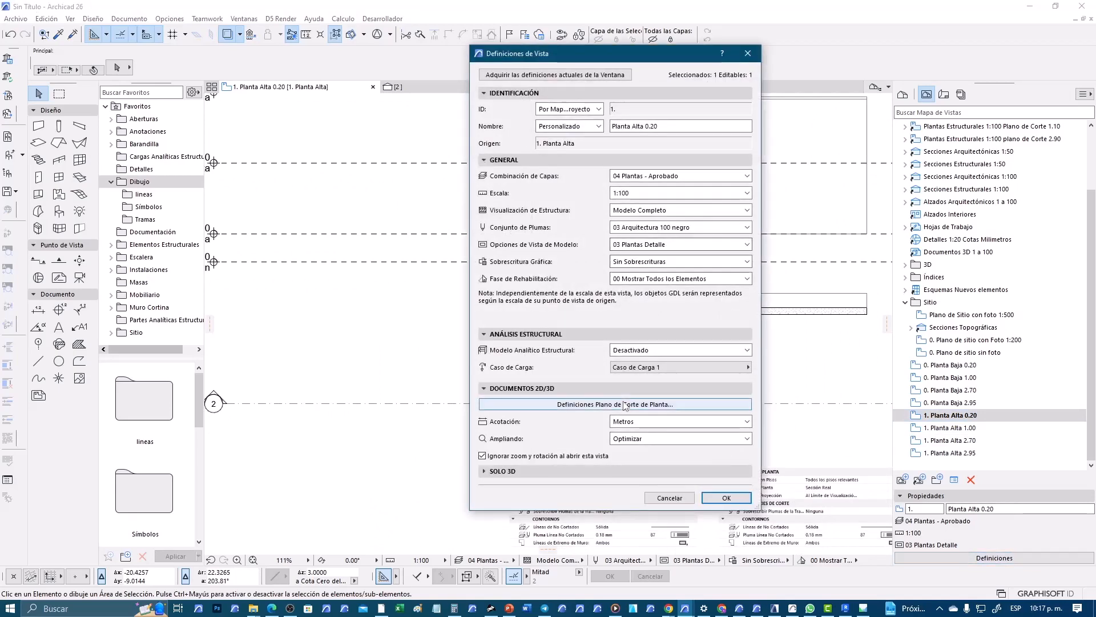
Step: Review the relative floor plan range offsets in the Planta Alta 0.20 view's cut plane settings
click(624, 404)
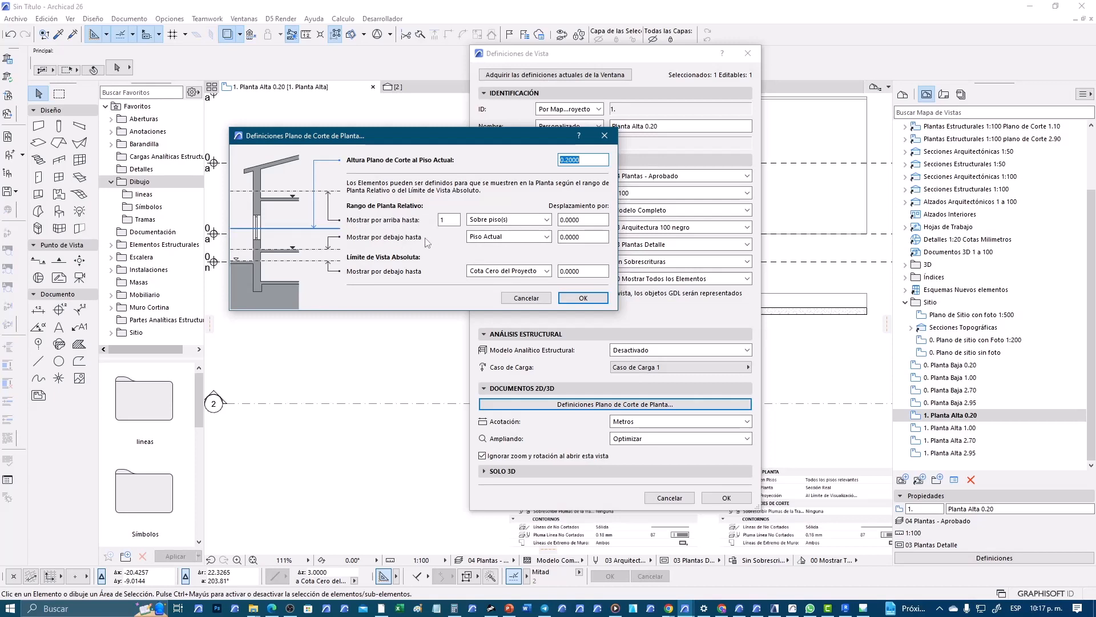
double_click(598, 238)
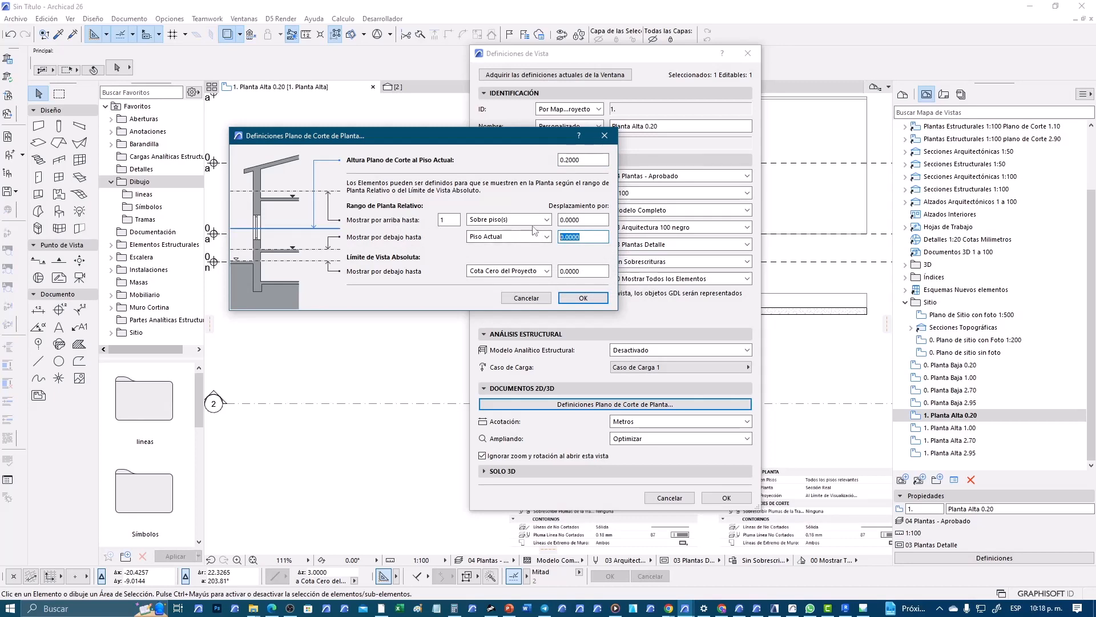
double_click(576, 219)
click(583, 298)
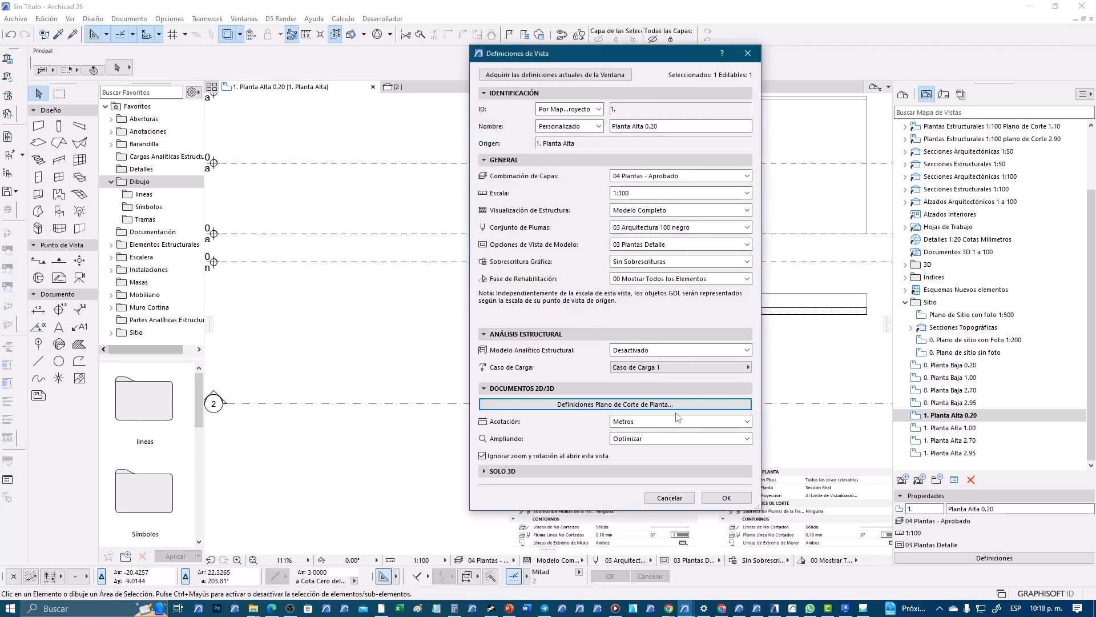
click(726, 497)
Step: Examine the first wall's Mostrar Proyección setting and the explanatory note below its plan
middle_drag(613, 461, 533, 340)
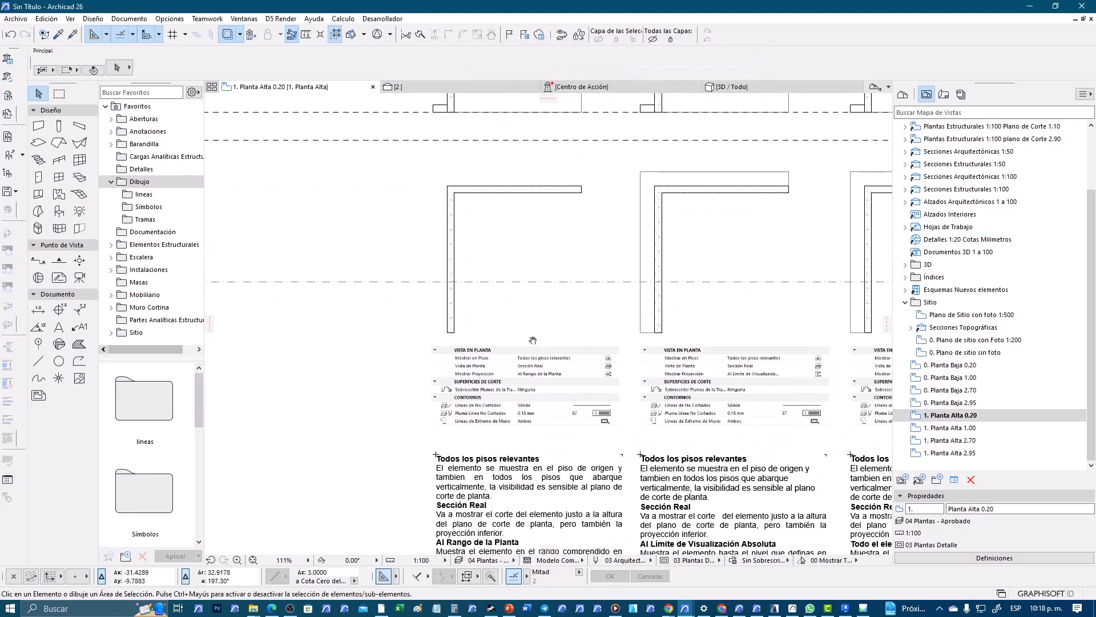
scroll(514, 289, up, 3)
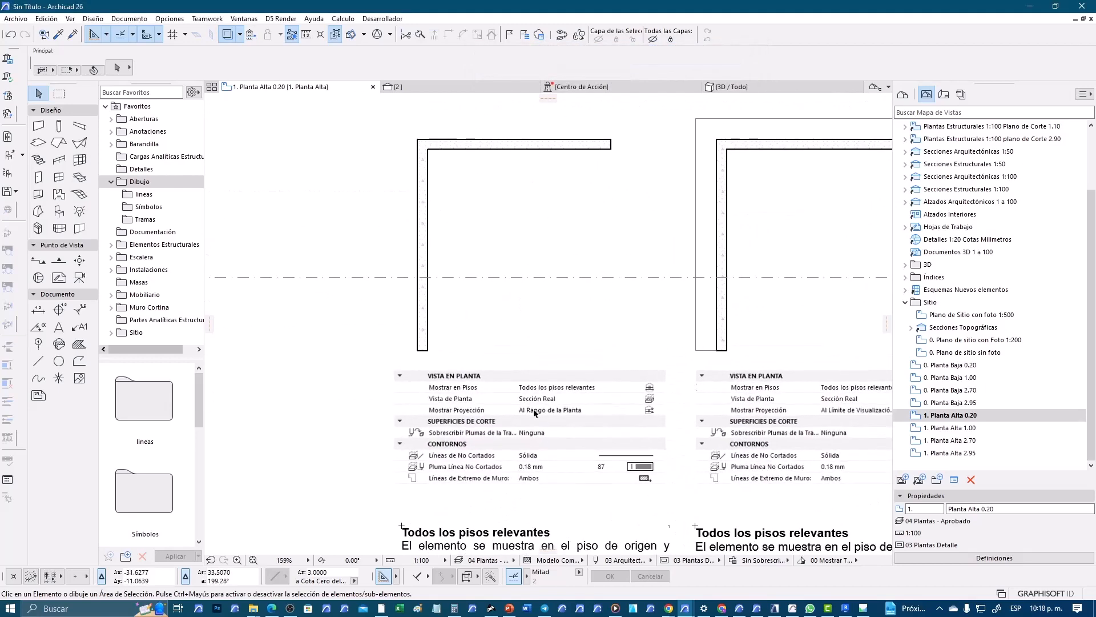
scroll(559, 334, up, 3)
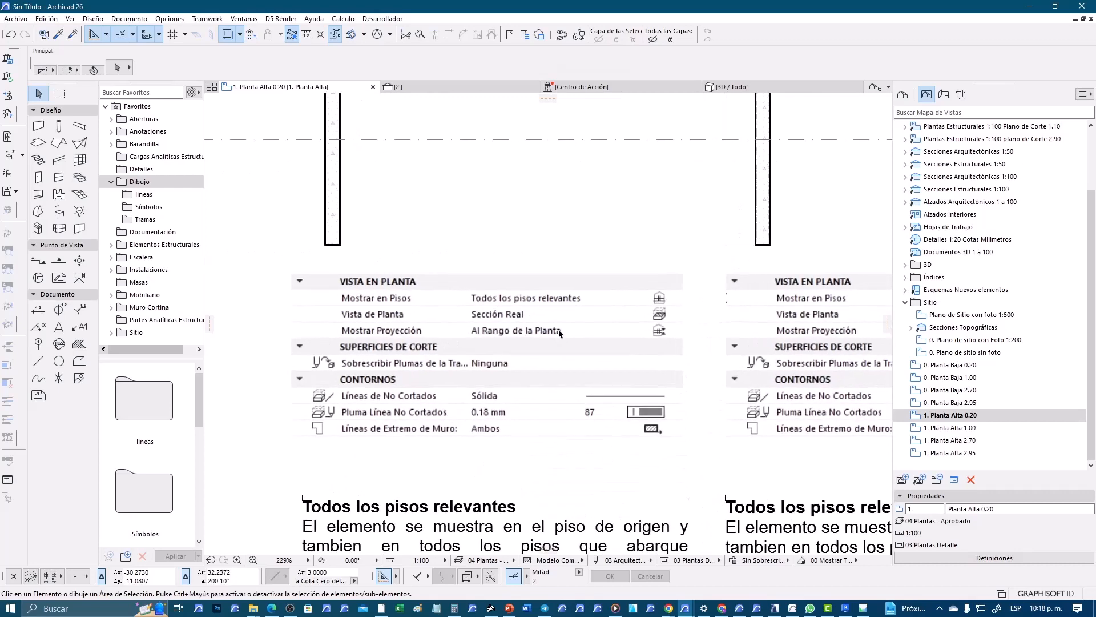
scroll(560, 334, down, 2)
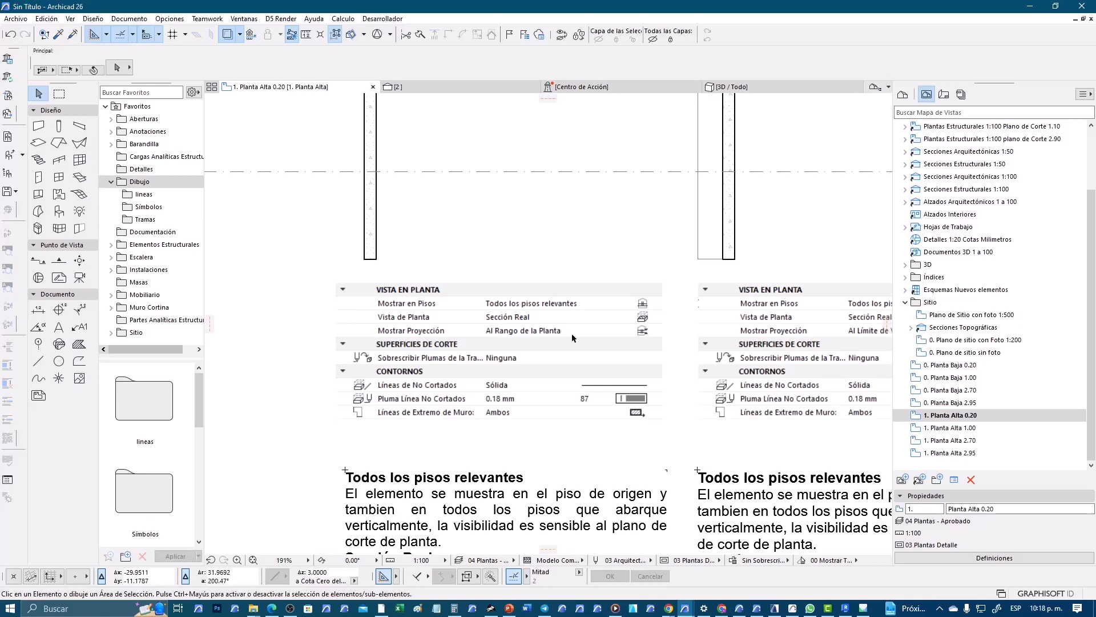
scroll(573, 337, down, 4)
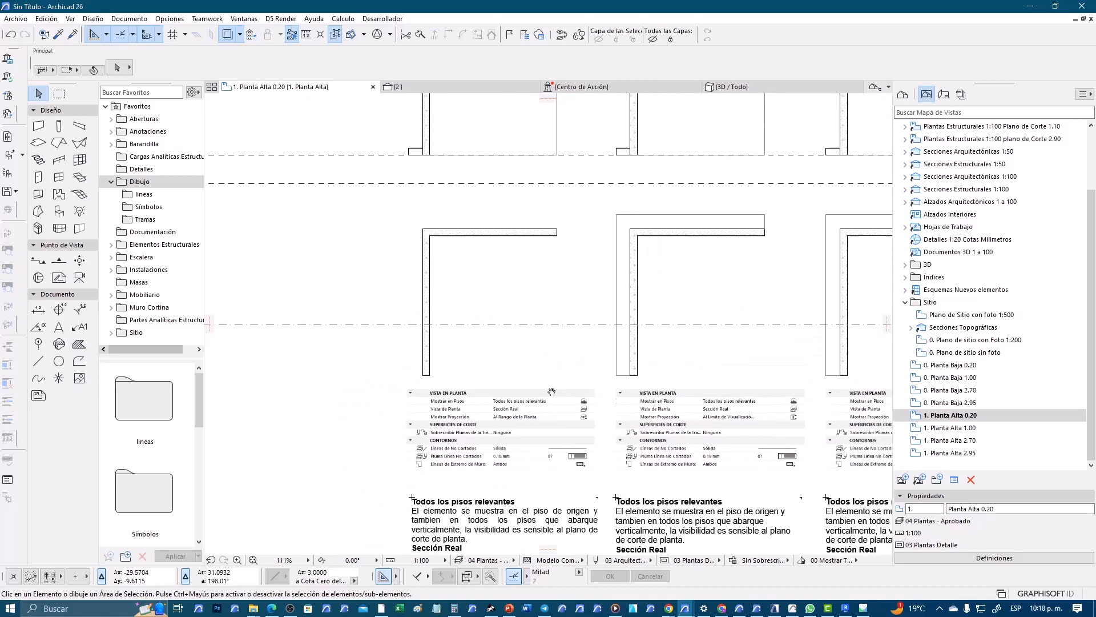
Step: Review the Planta Alta 0.20 view's cut plane definitions again, covering the upper and lower range offsets and the absolute view limit
right_click(951, 415)
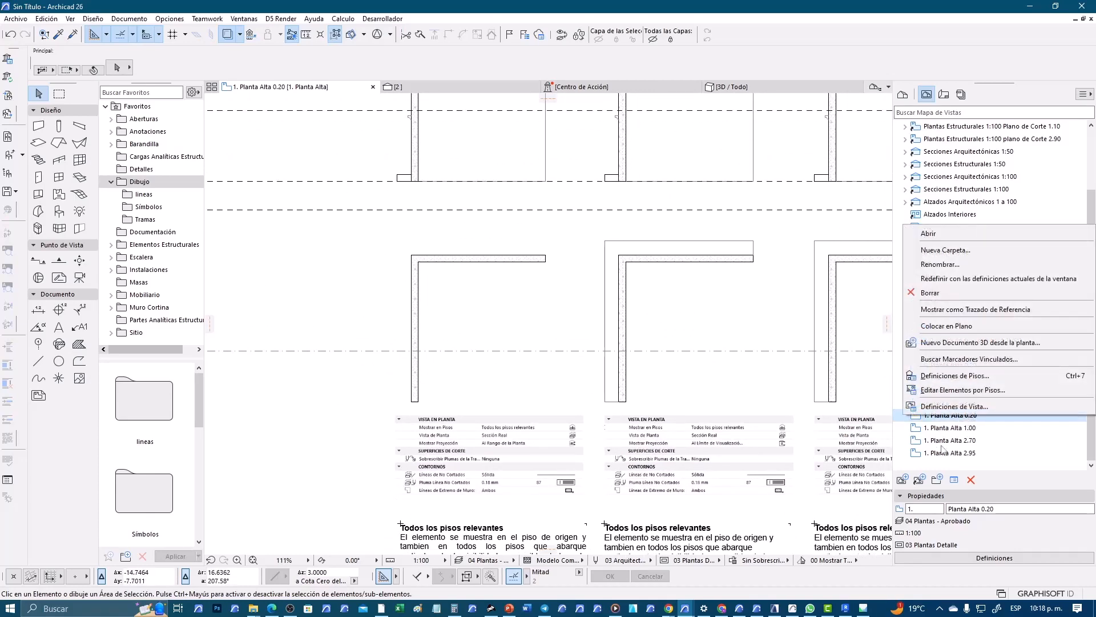
click(951, 407)
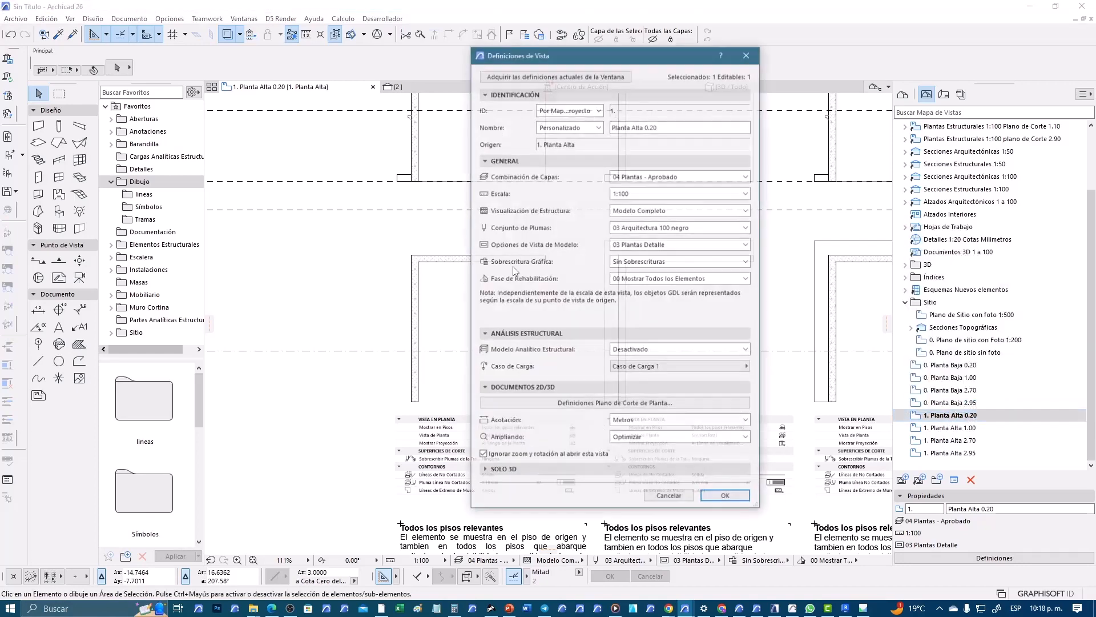
click(628, 404)
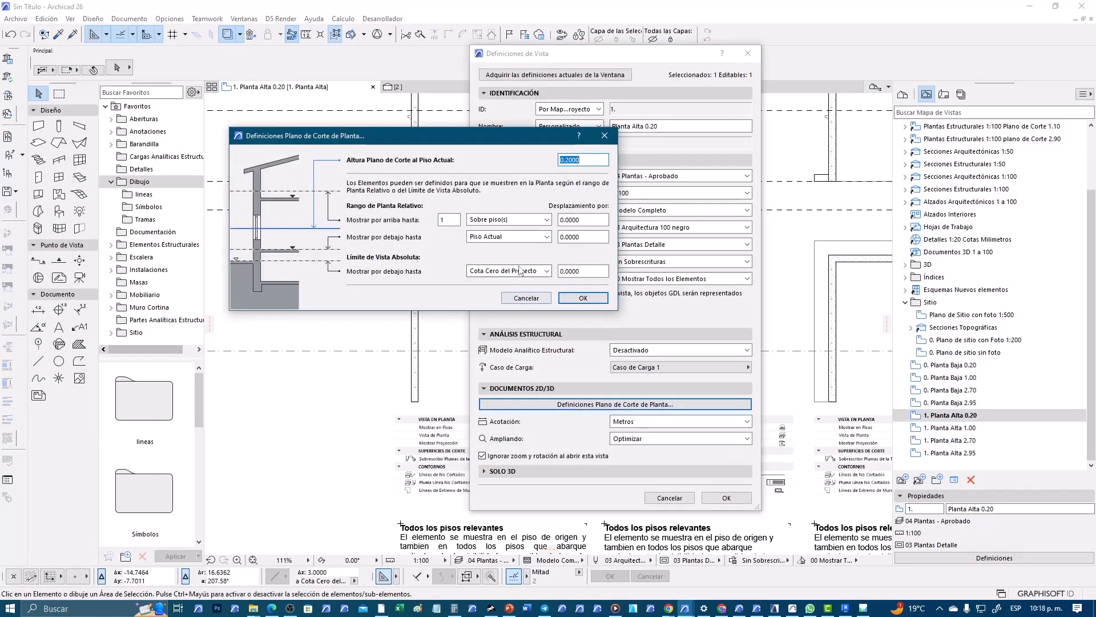
click(582, 219)
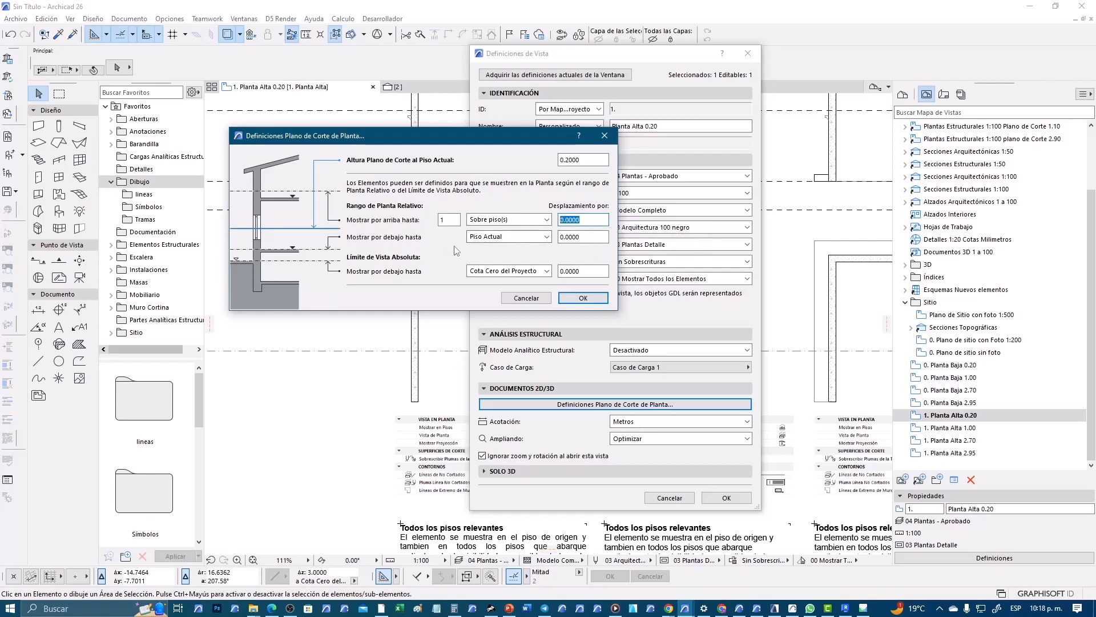
click(592, 239)
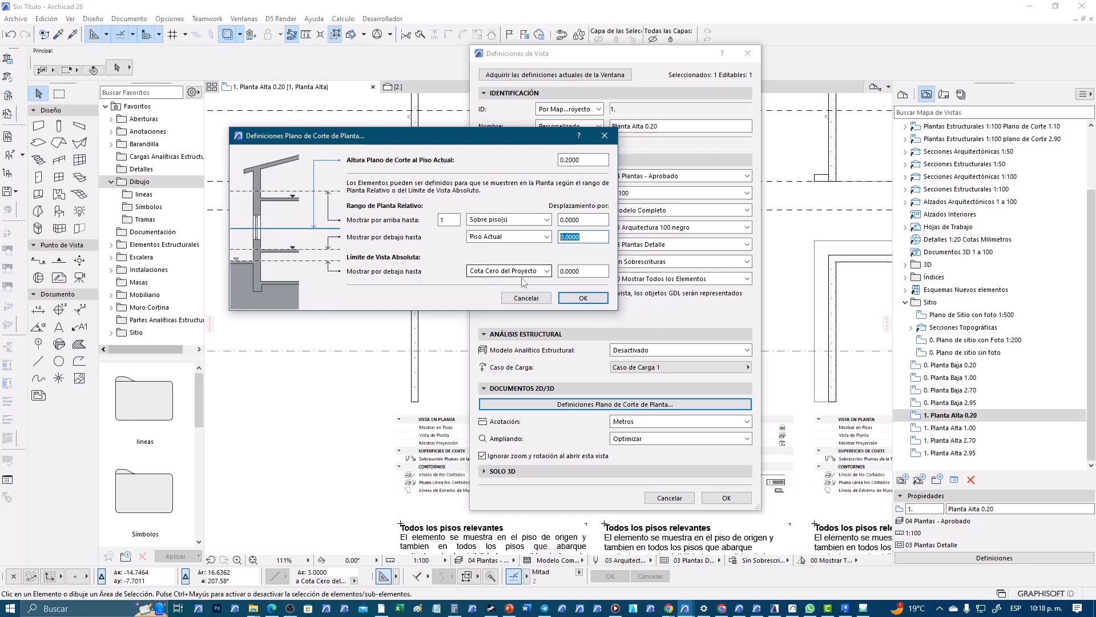
click(607, 271)
double_click(606, 271)
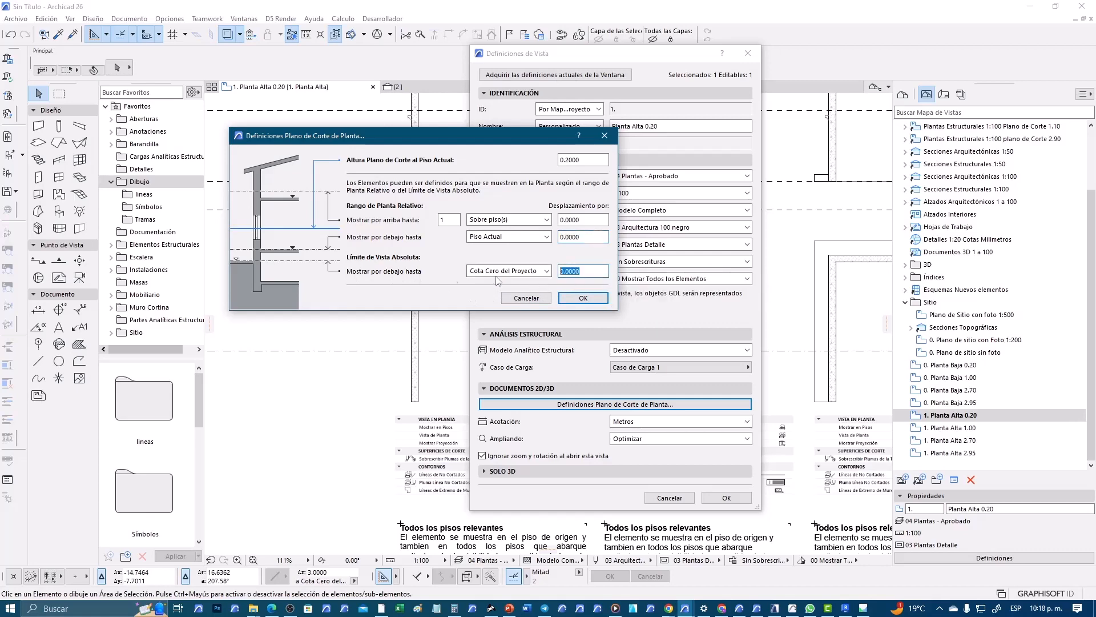
click(583, 298)
click(726, 498)
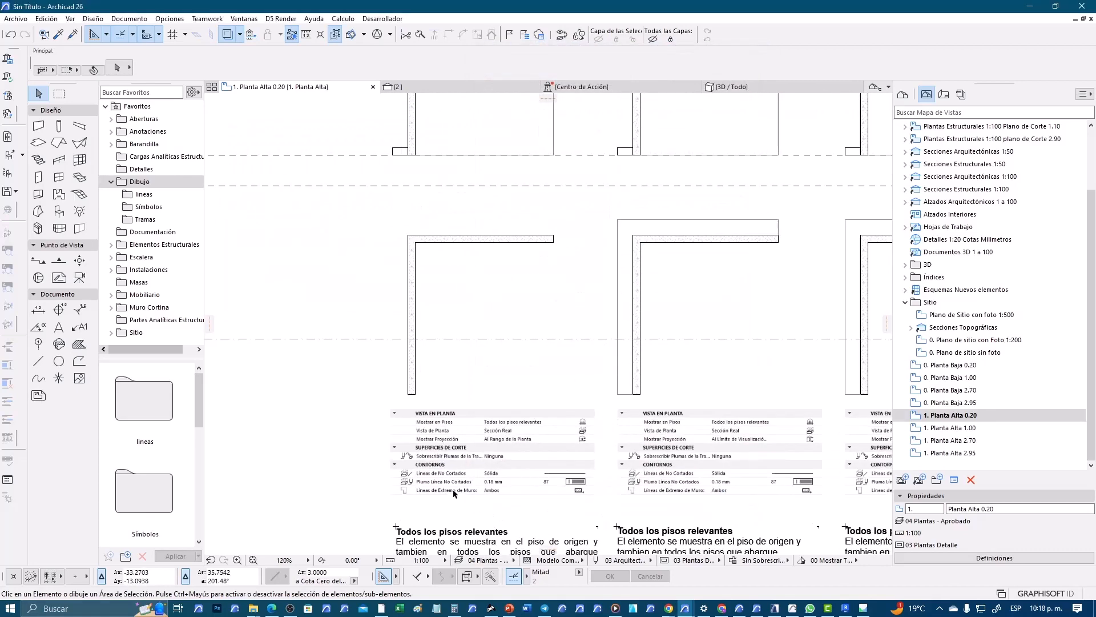
Step: Check the first wall's projection setting against the lower range offset from Piso Actual in the view's cut plane settings
scroll(454, 493, up, 4)
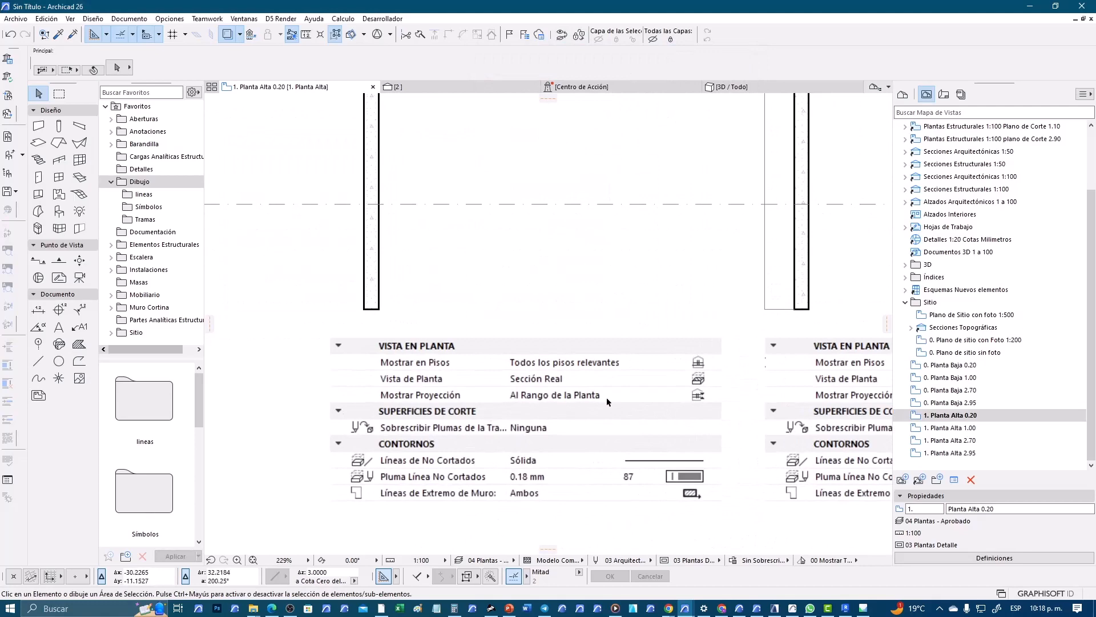
right_click(935, 417)
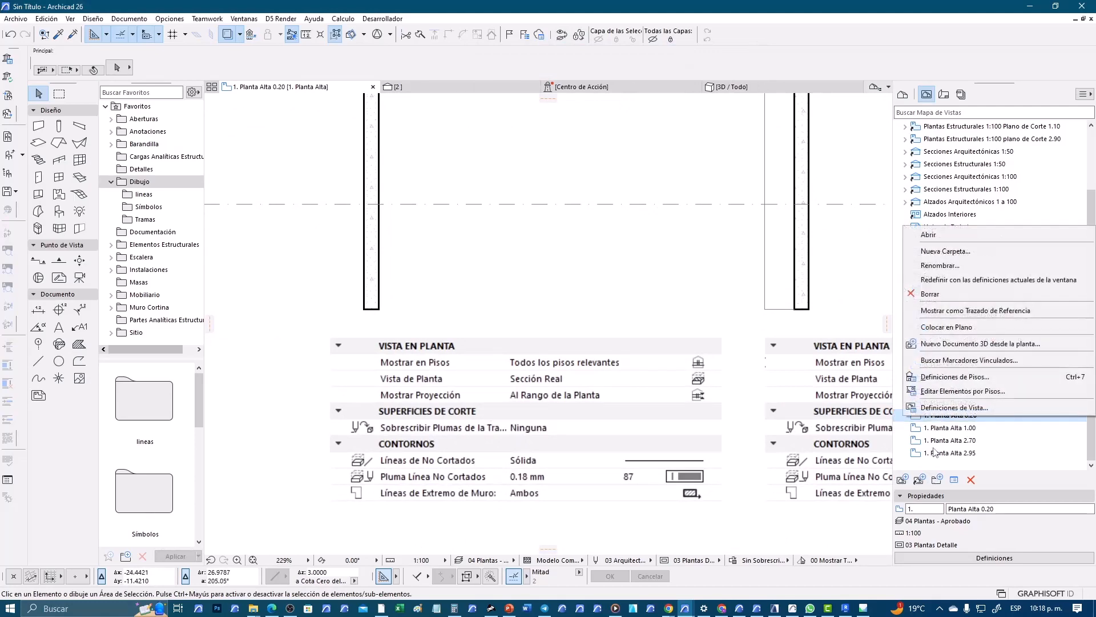
click(936, 408)
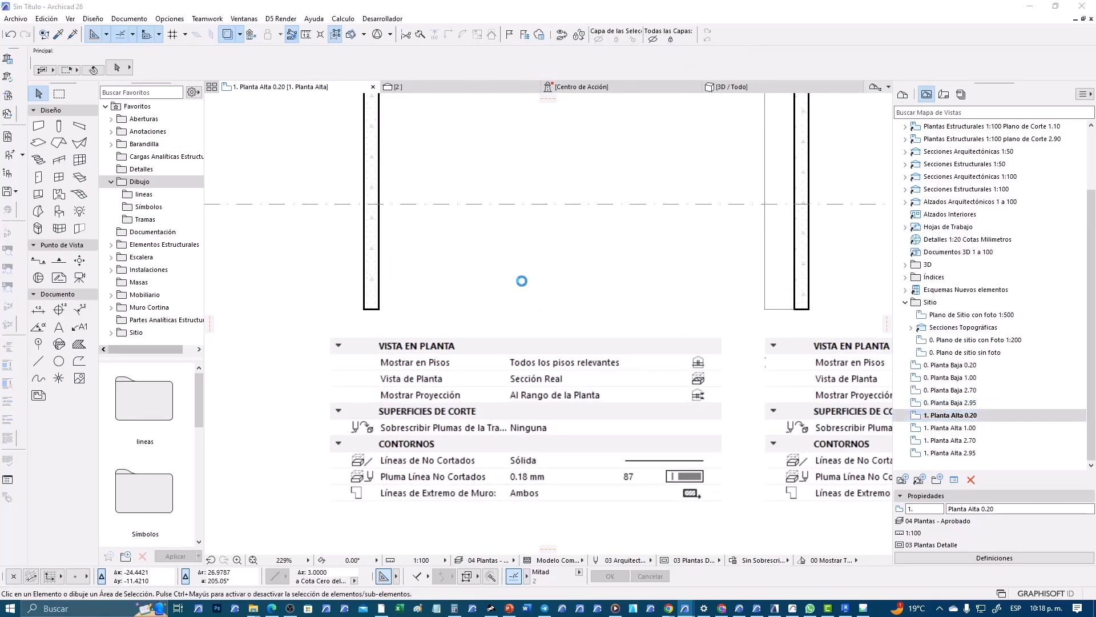
click(580, 406)
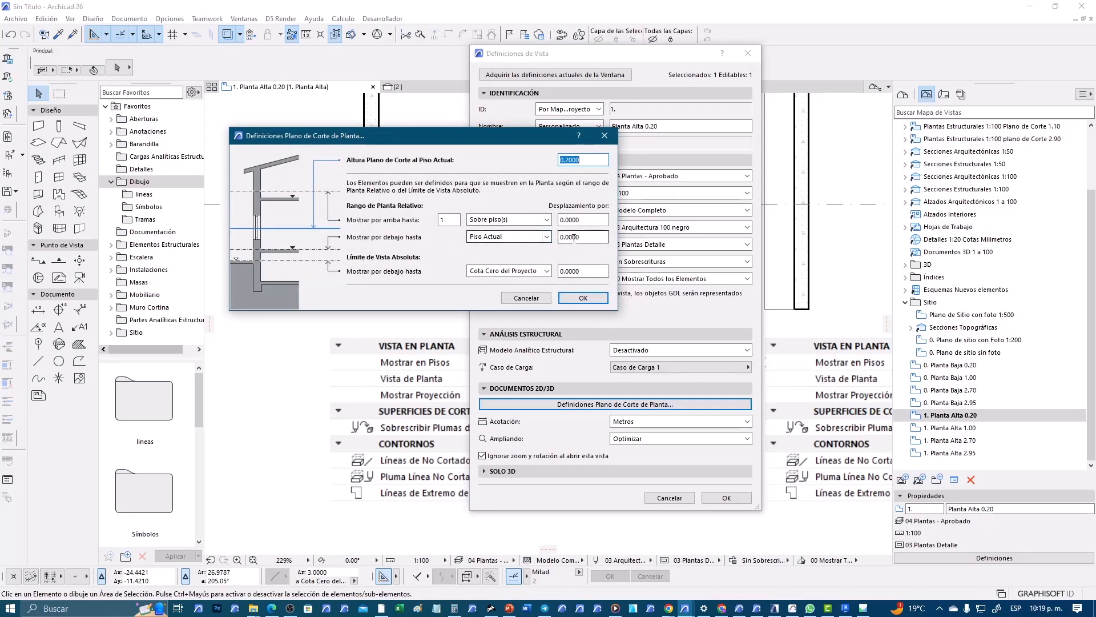
drag(584, 236, 535, 237)
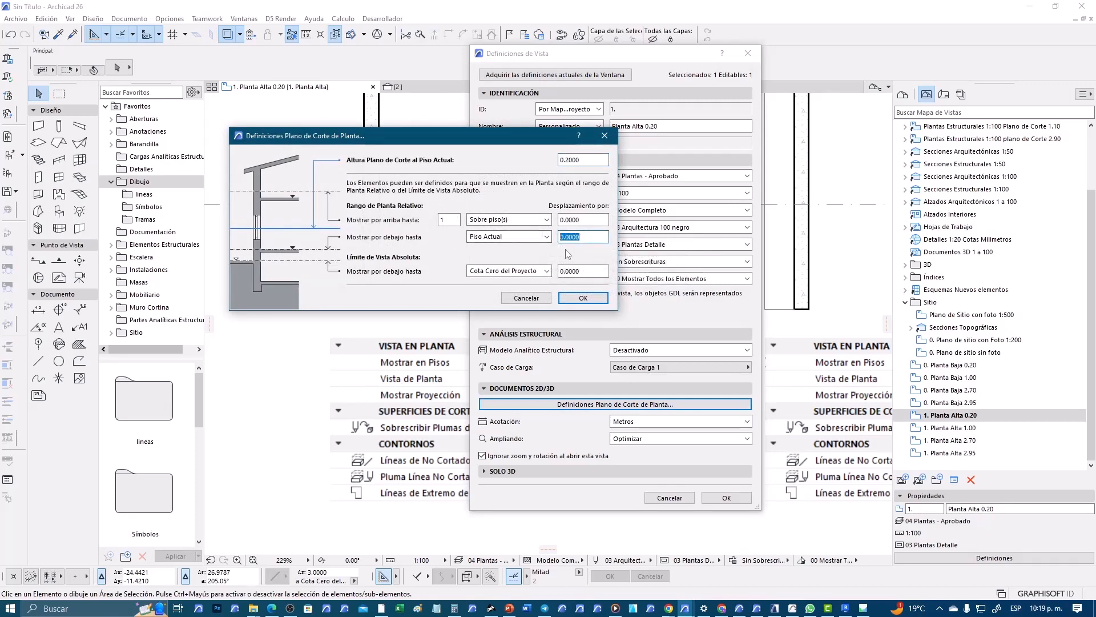
click(582, 298)
click(727, 498)
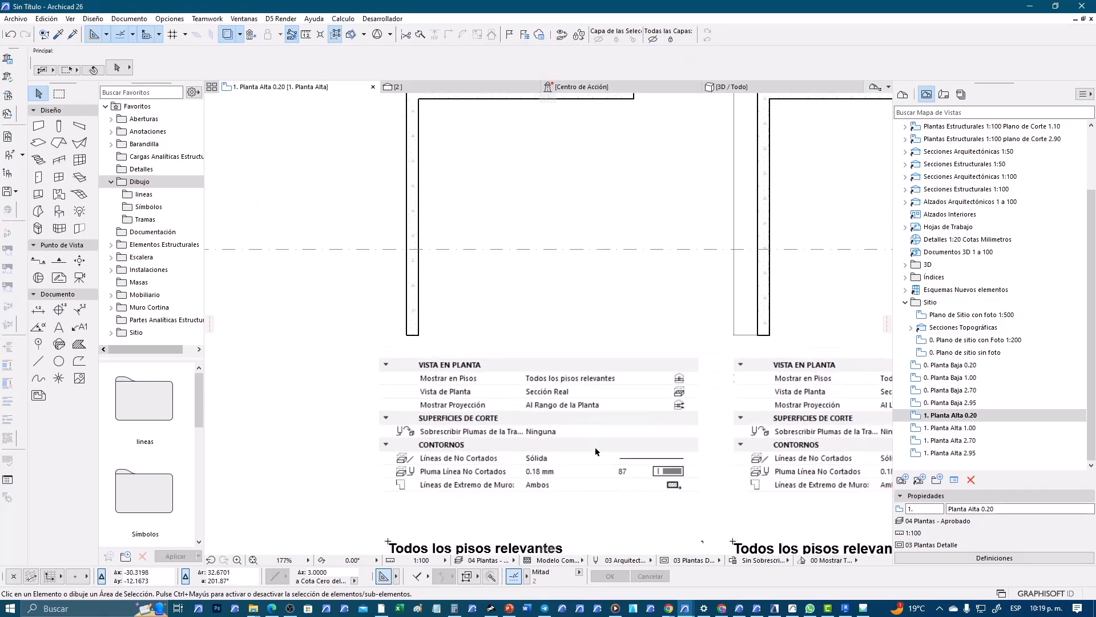
Step: Draw a horizontal line along the Planta Alta level, from its level marker to just past the first wall's section
scroll(596, 451, down, 4)
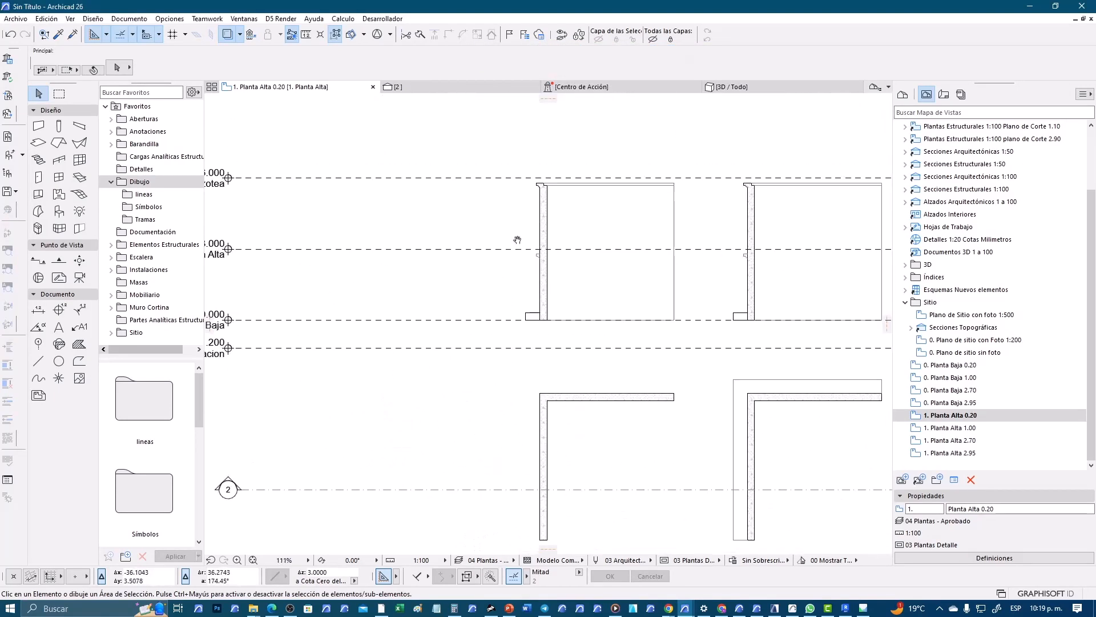
middle_drag(517, 239, 538, 216)
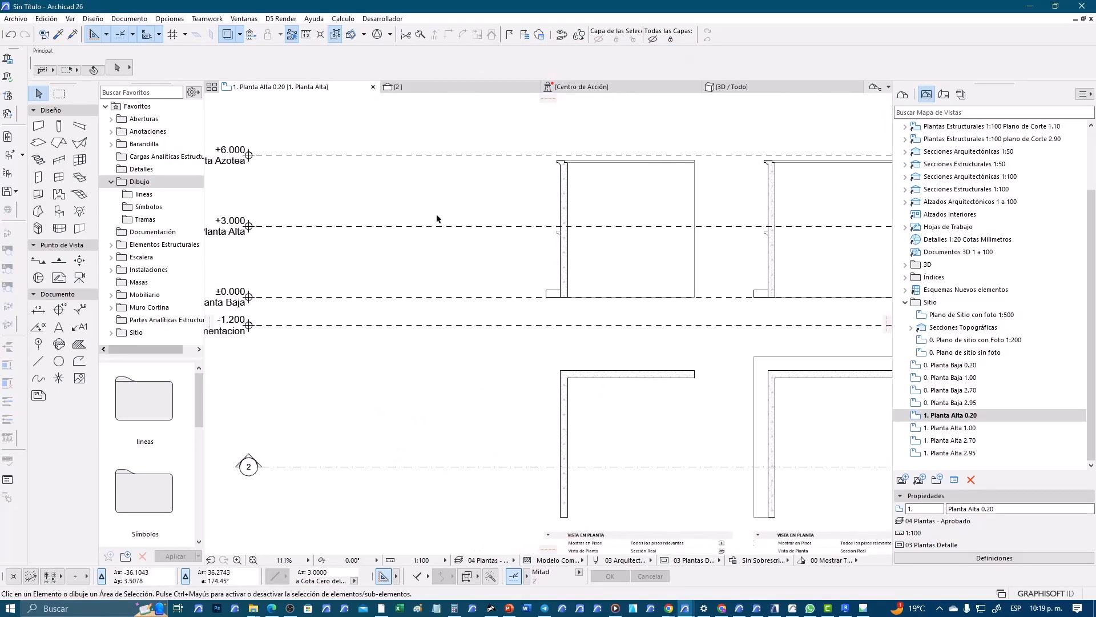
click(39, 361)
scroll(529, 265, up, 2)
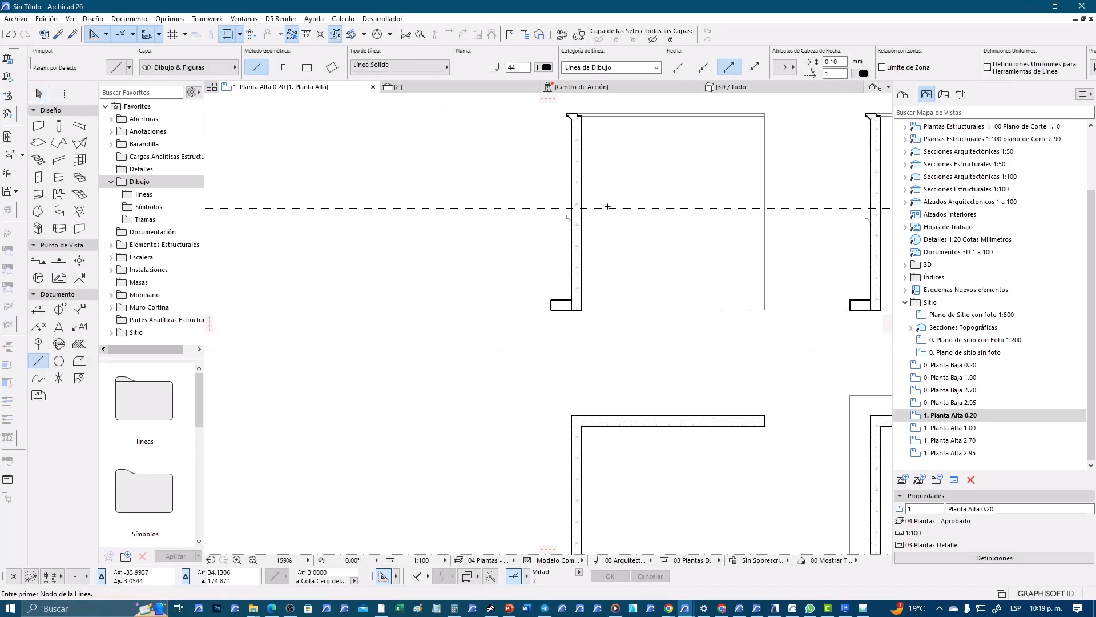
scroll(593, 215, down, 3)
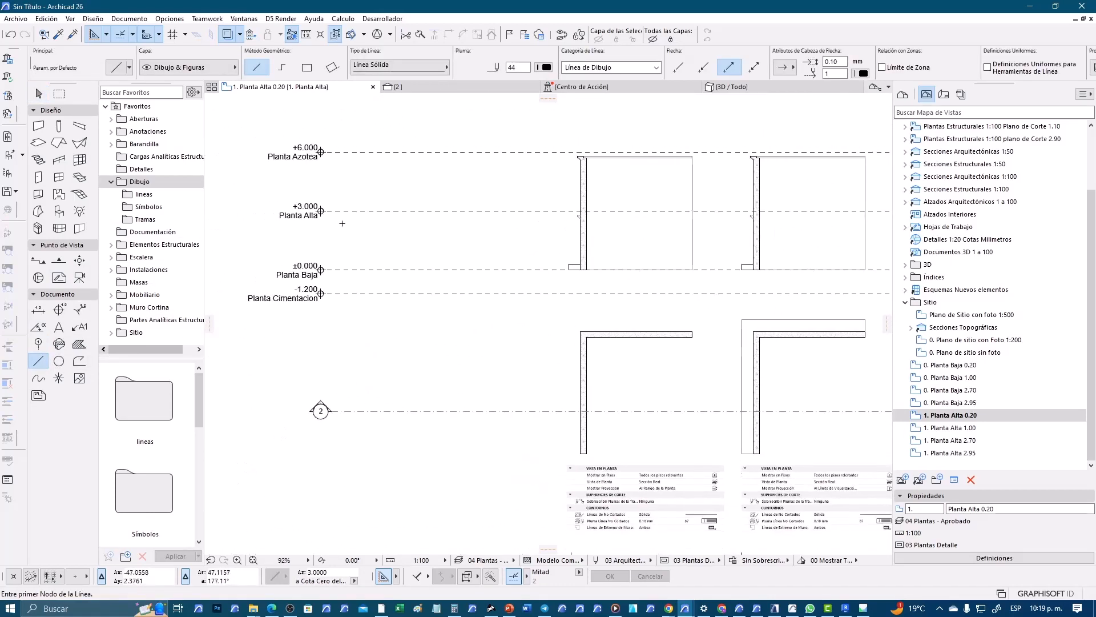
click(321, 211)
click(614, 211)
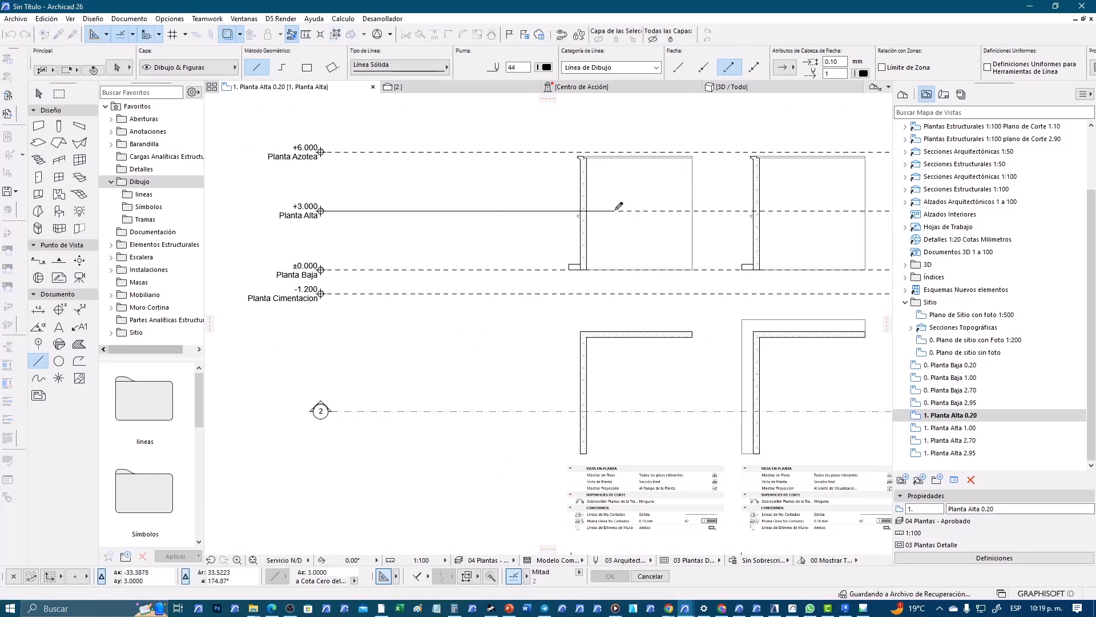
key(Escape)
Step: Move the new horizontal line straight up, slightly above the Planta Alta level, to mark the cut plane height
click(614, 212)
click(614, 211)
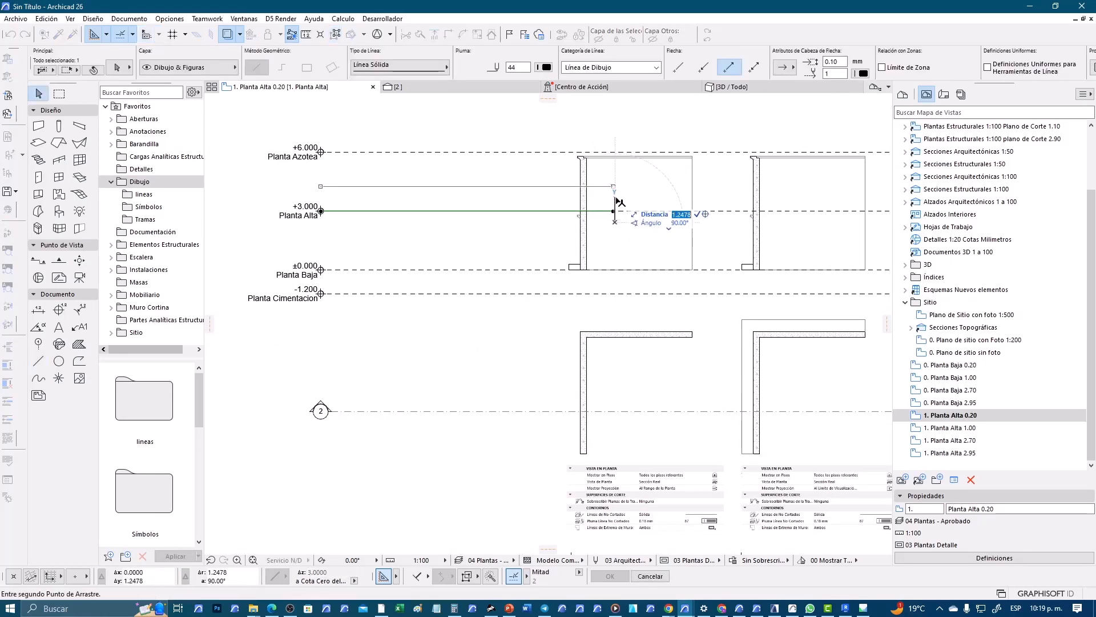
click(614, 207)
scroll(614, 217, up, 5)
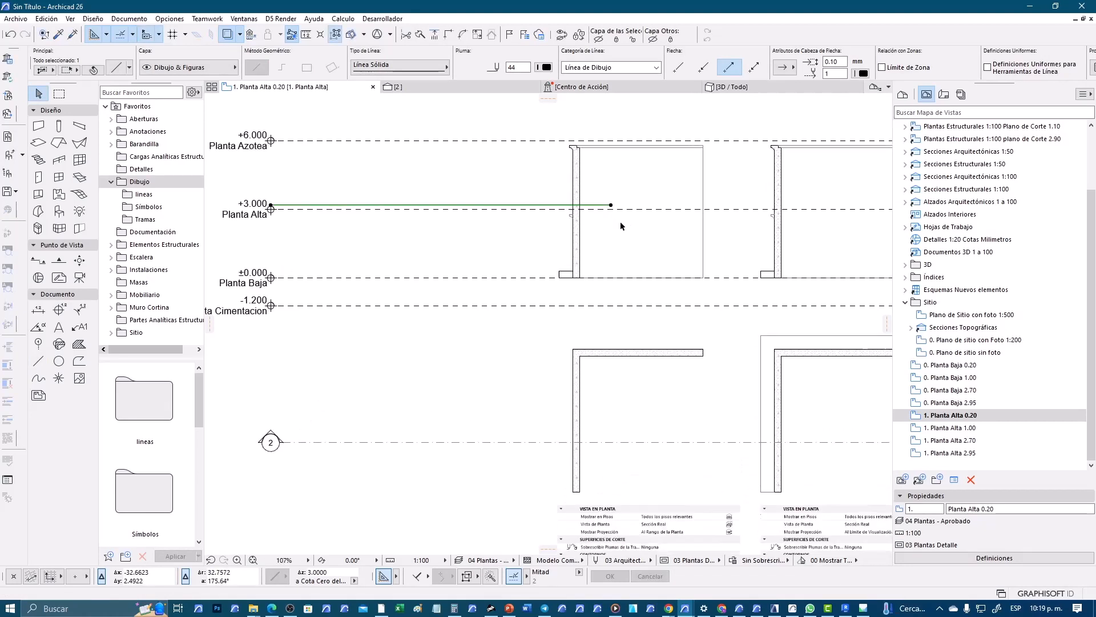
Step: Pick up the arrow line style, with a 2.00 mm head and pen 58, from the Planta Baja 1.00 view and return to Planta Alta 0.20
click(39, 361)
key(Escape)
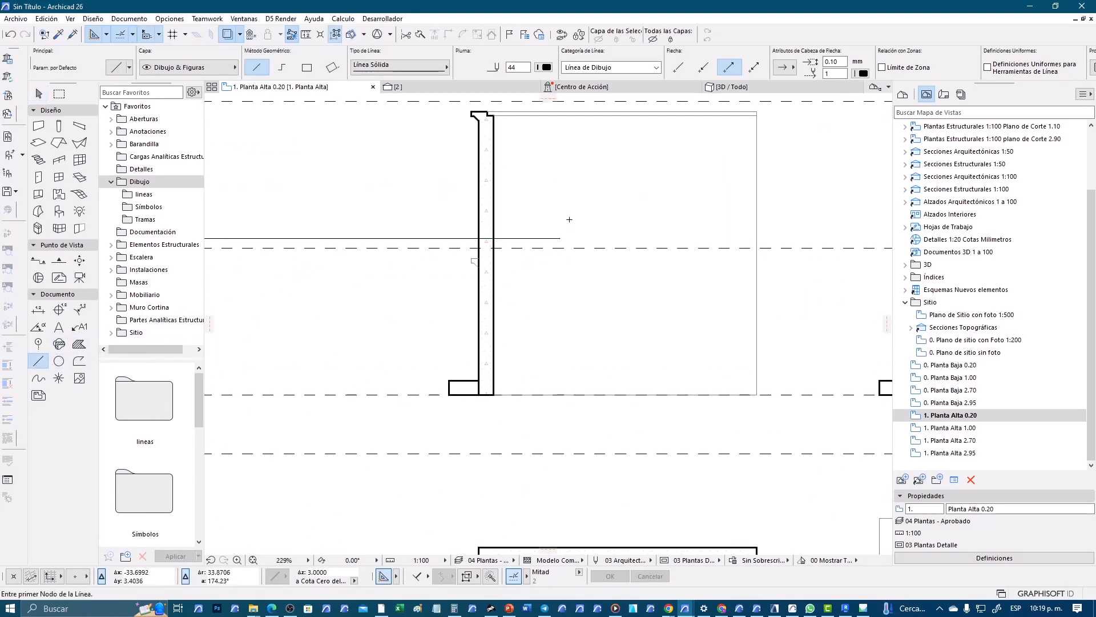
scroll(582, 372, down, 6)
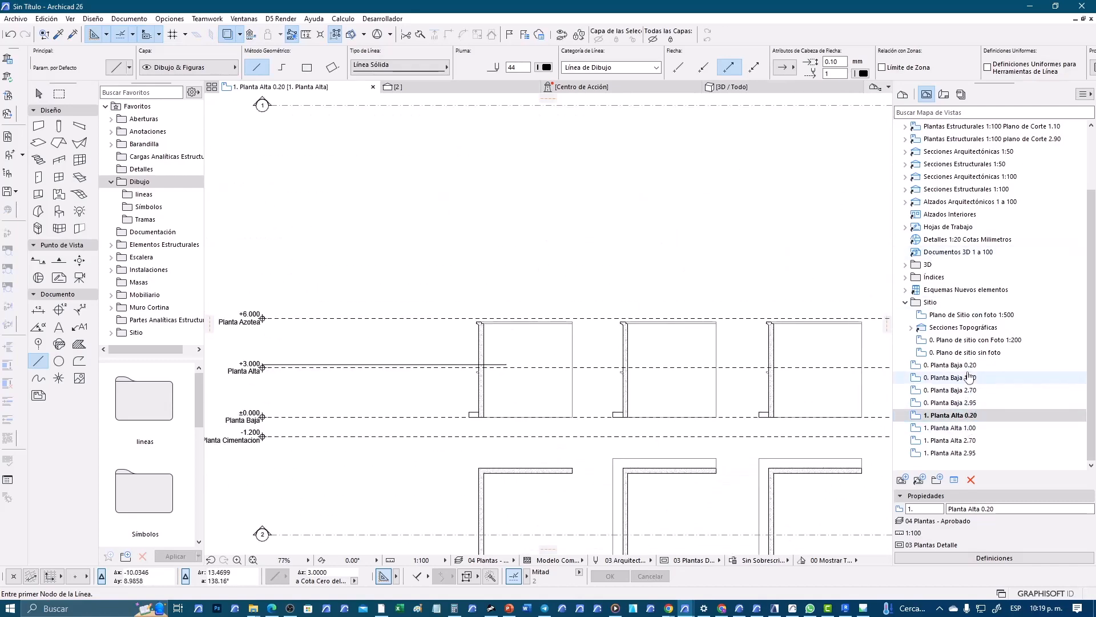
double_click(953, 377)
middle_drag(506, 263, 482, 369)
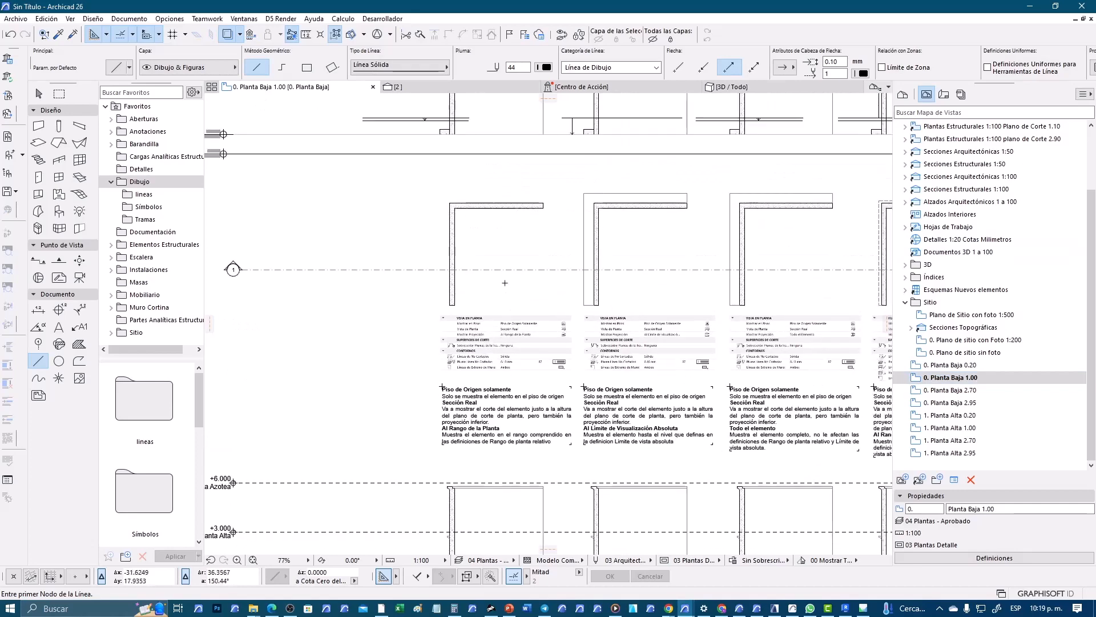
middle_drag(505, 282, 508, 373)
scroll(431, 222, up, 6)
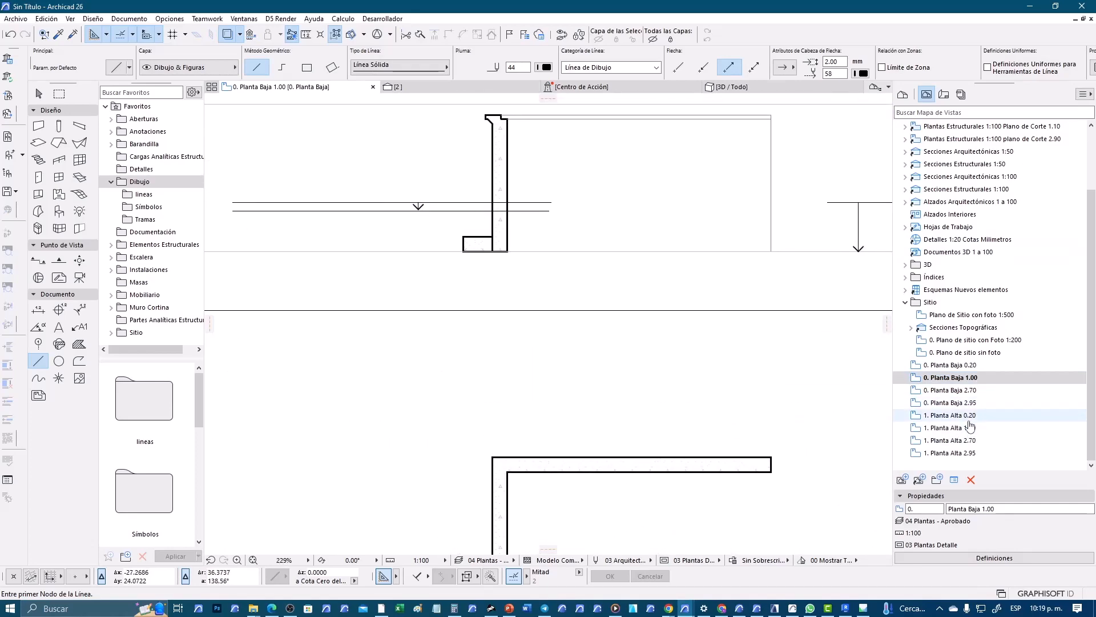
double_click(969, 416)
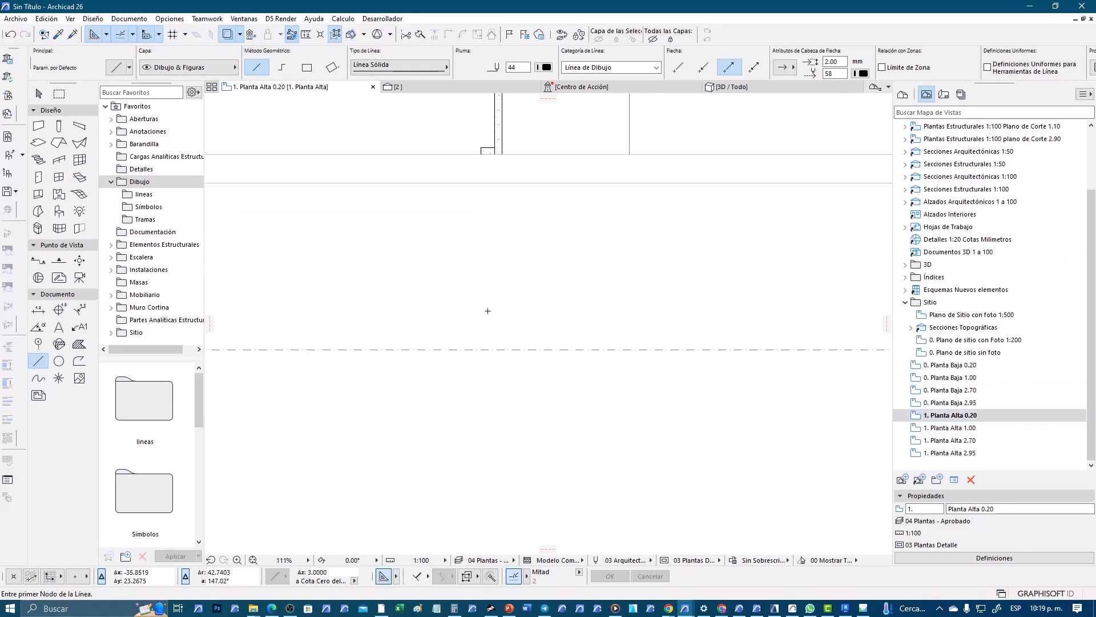
Step: Draw a short vertical arrow from the cut plane line down to the Planta Alta level, beside the first wall's section
scroll(507, 381, down, 4)
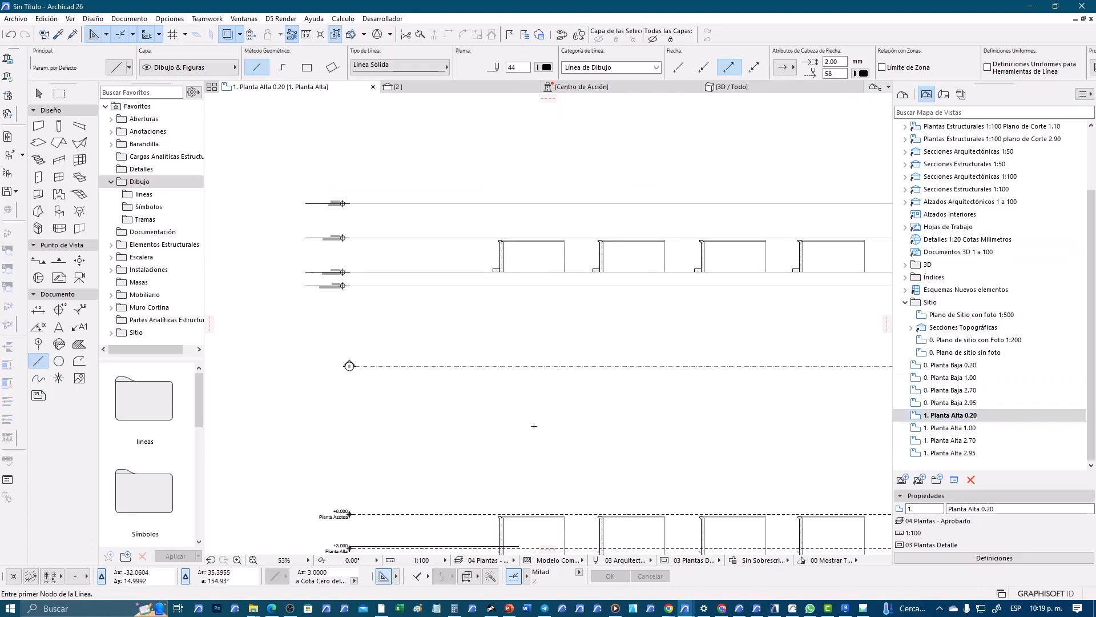
scroll(533, 426, up, 10)
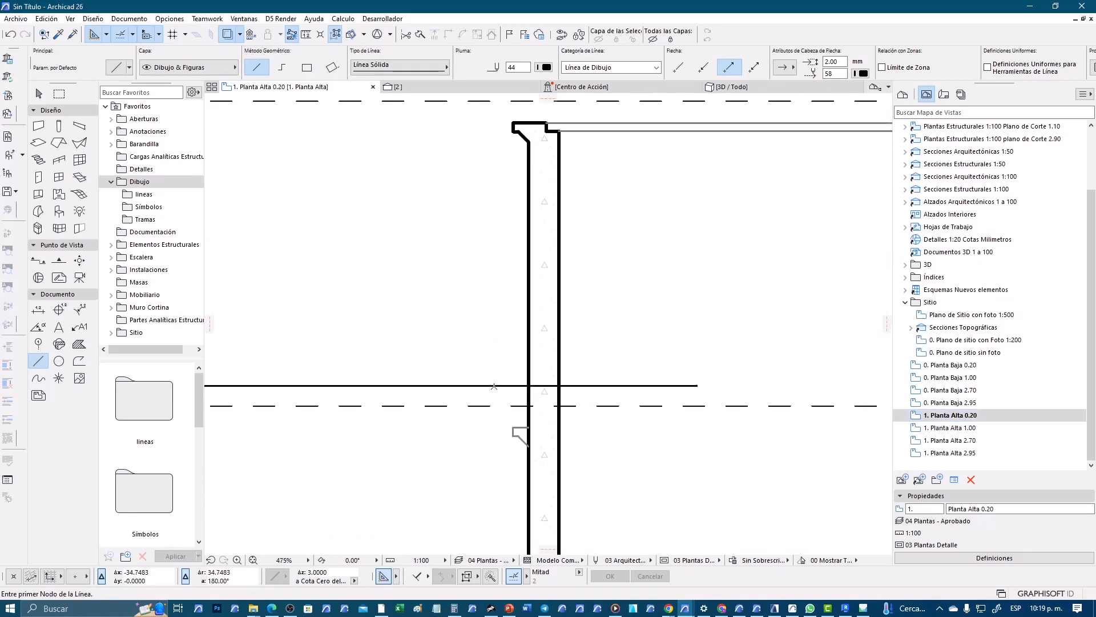
click(492, 386)
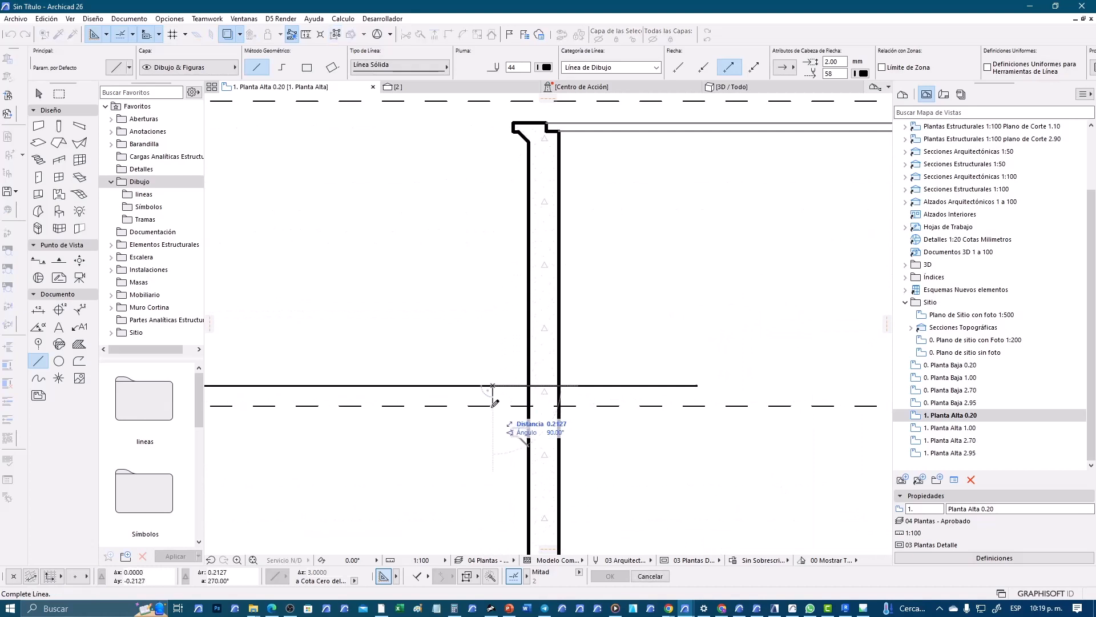
click(493, 404)
scroll(496, 406, down, 4)
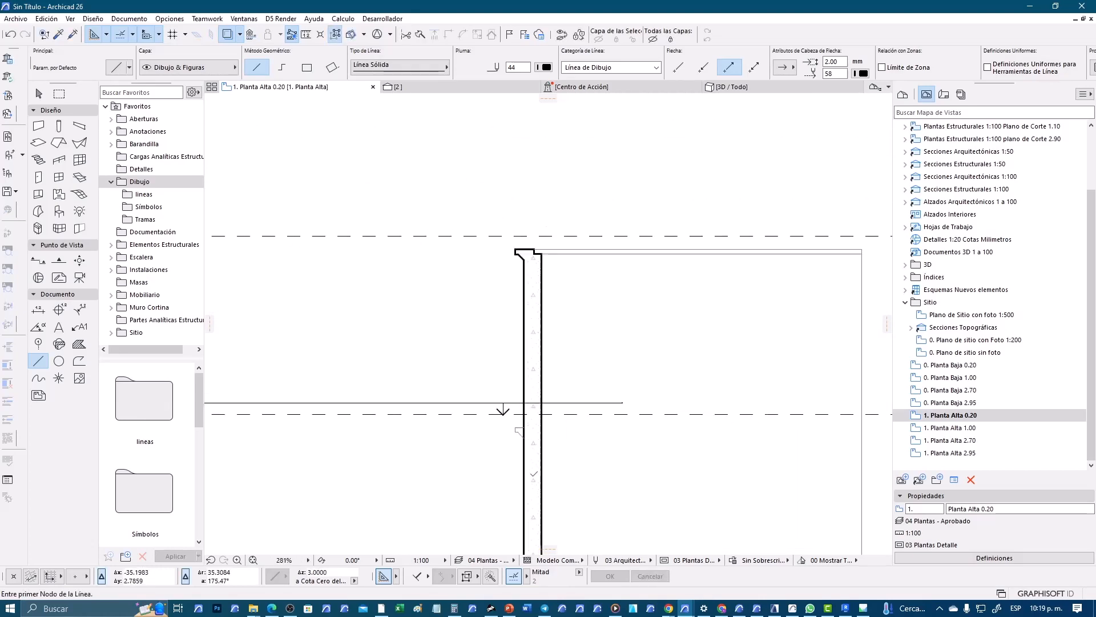
scroll(521, 392, down, 1)
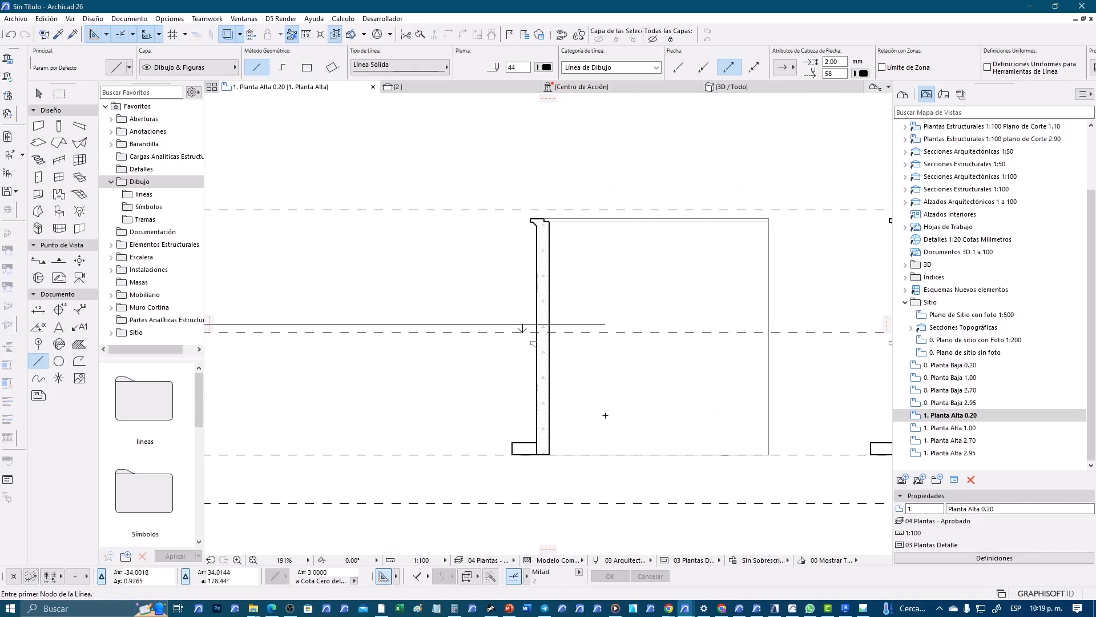
Step: Examine the first wall's plan and projection settings against the arrow from the cut plane to the Planta Alta level
scroll(611, 428, down, 4)
middle_drag(619, 443, 507, 360)
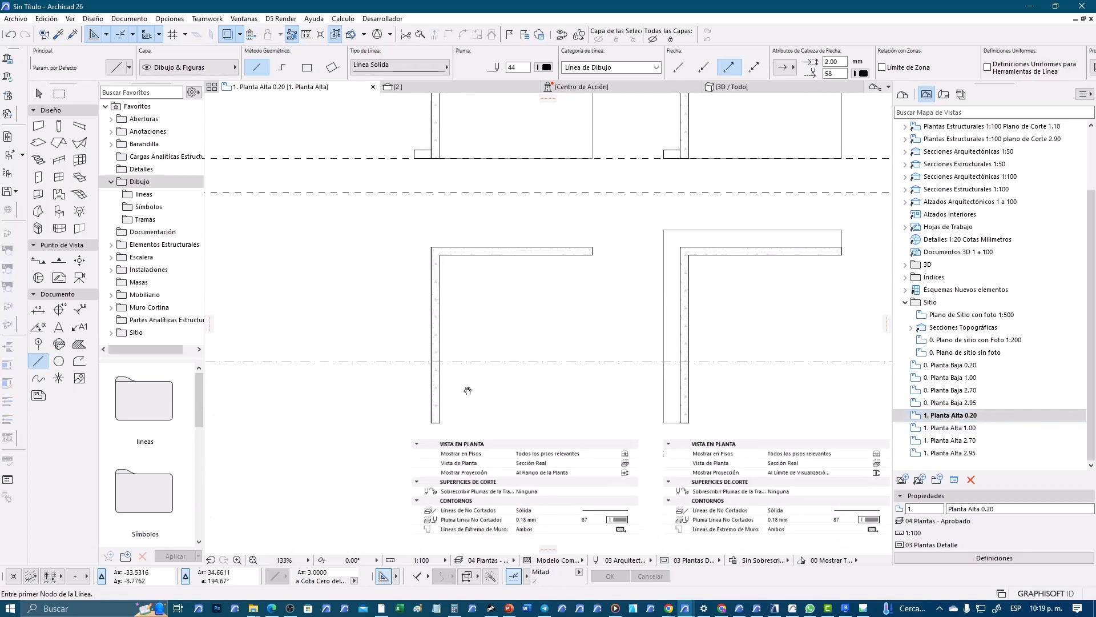
middle_drag(467, 390, 458, 380)
scroll(494, 492, up, 2)
scroll(576, 461, down, 6)
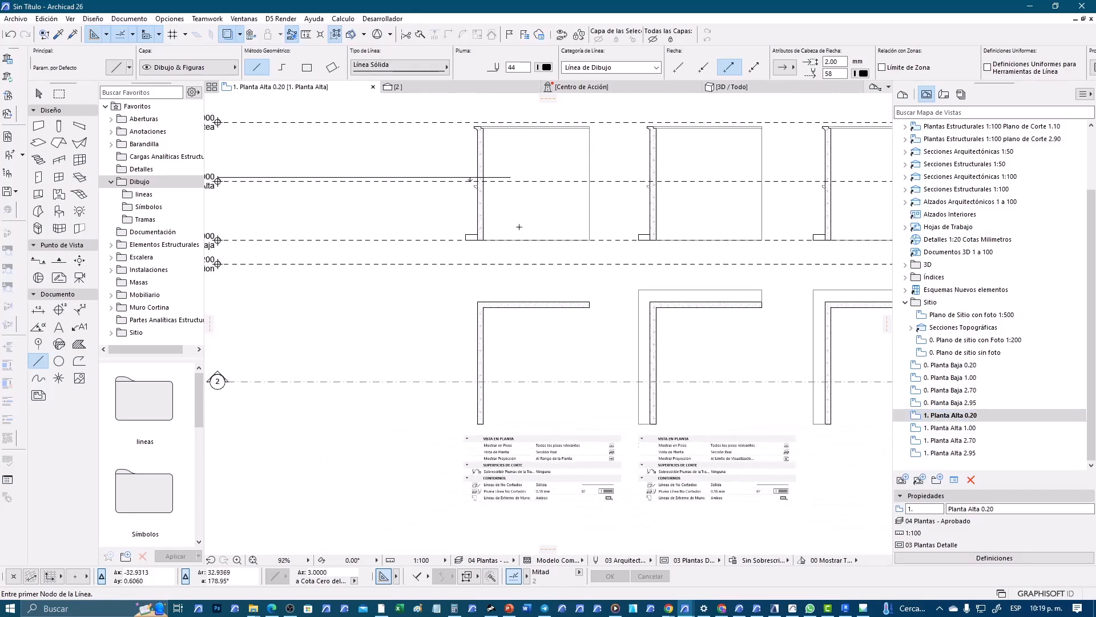
middle_drag(470, 181, 470, 224)
scroll(470, 224, up, 5)
key(Escape)
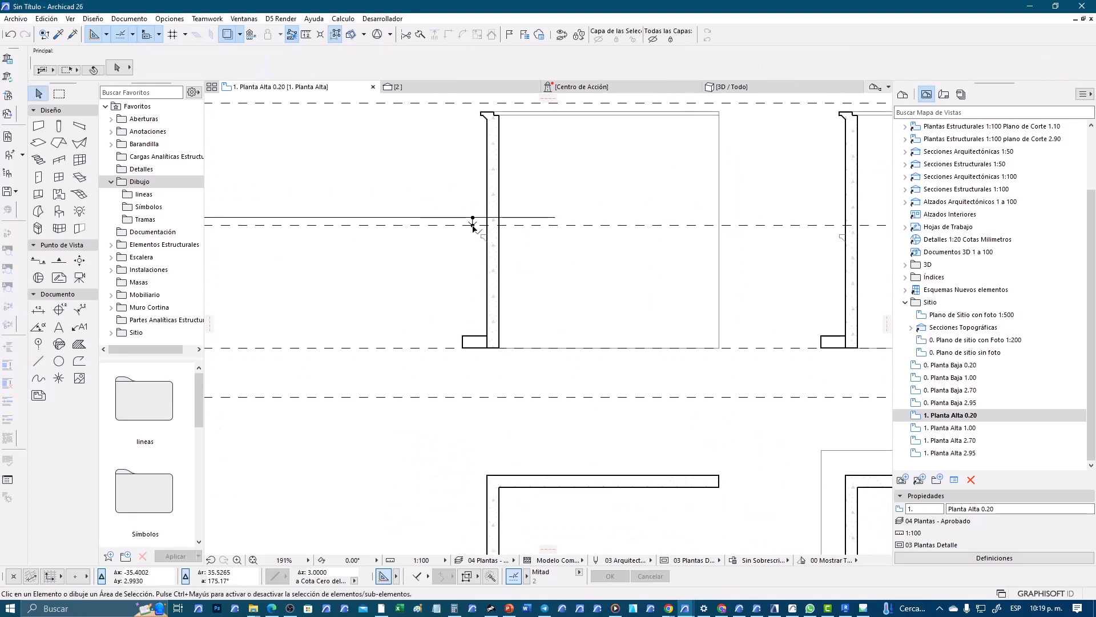
click(472, 225)
scroll(397, 258, down, 3)
middle_drag(397, 259, 546, 264)
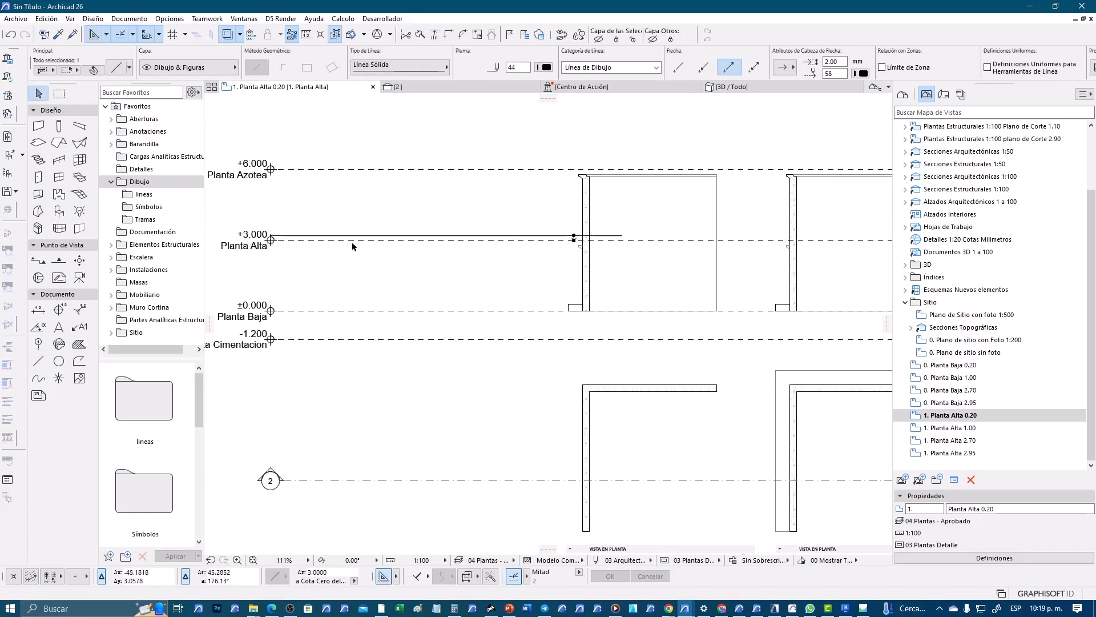
scroll(558, 232, up, 3)
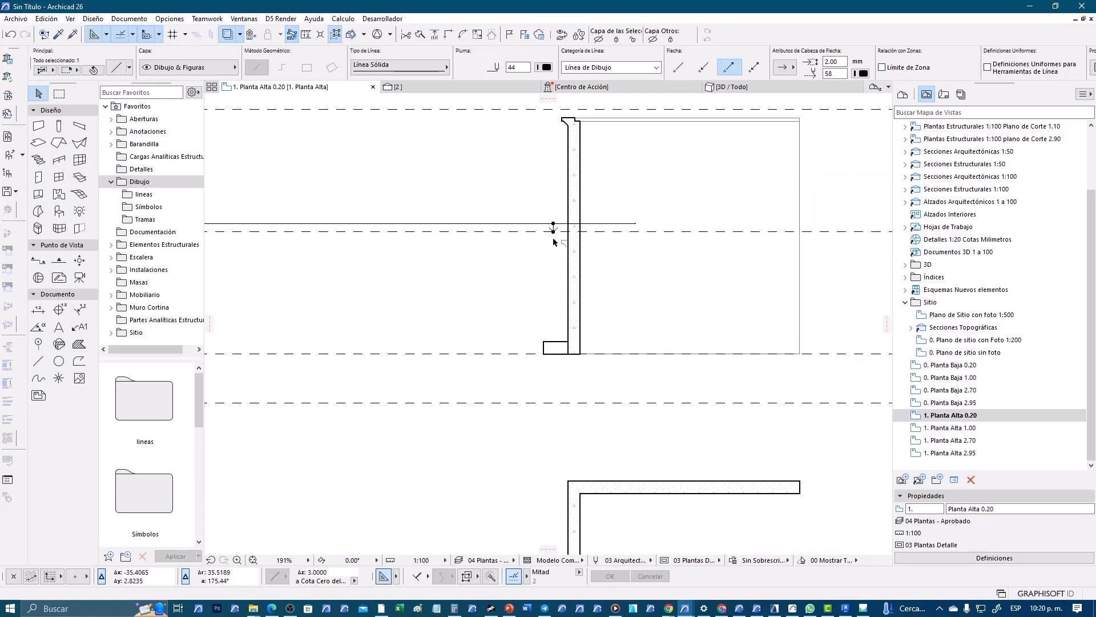
Step: Measure from the Planta Alta level marker down to the top of the base block in the first wall's section
key(m)
scroll(539, 251, down, 2)
middle_drag(540, 251, 643, 254)
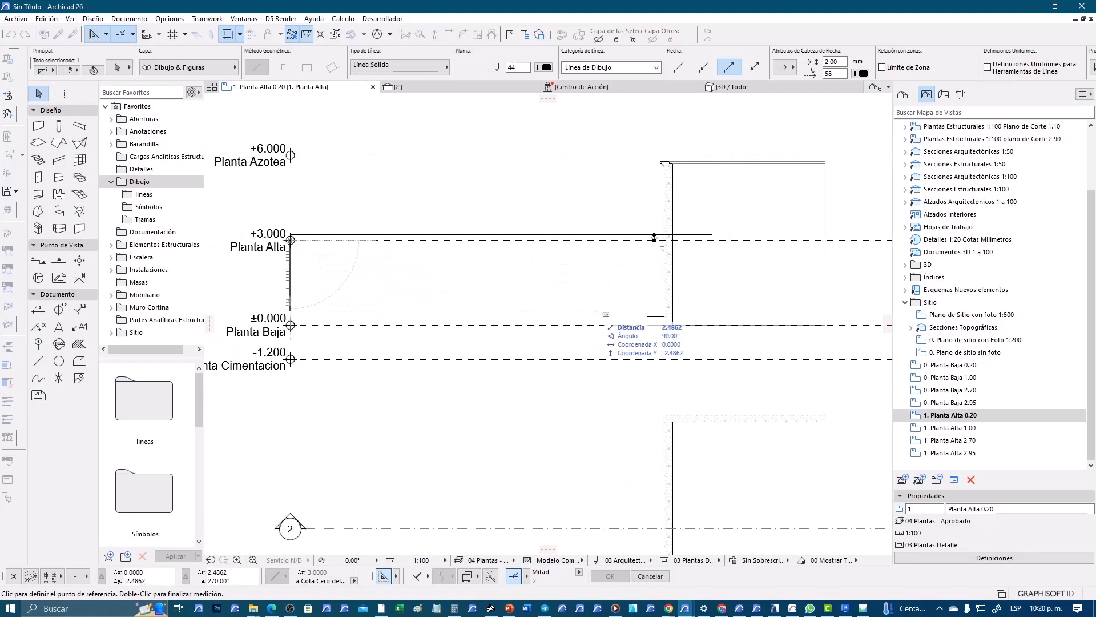
scroll(654, 321, up, 5)
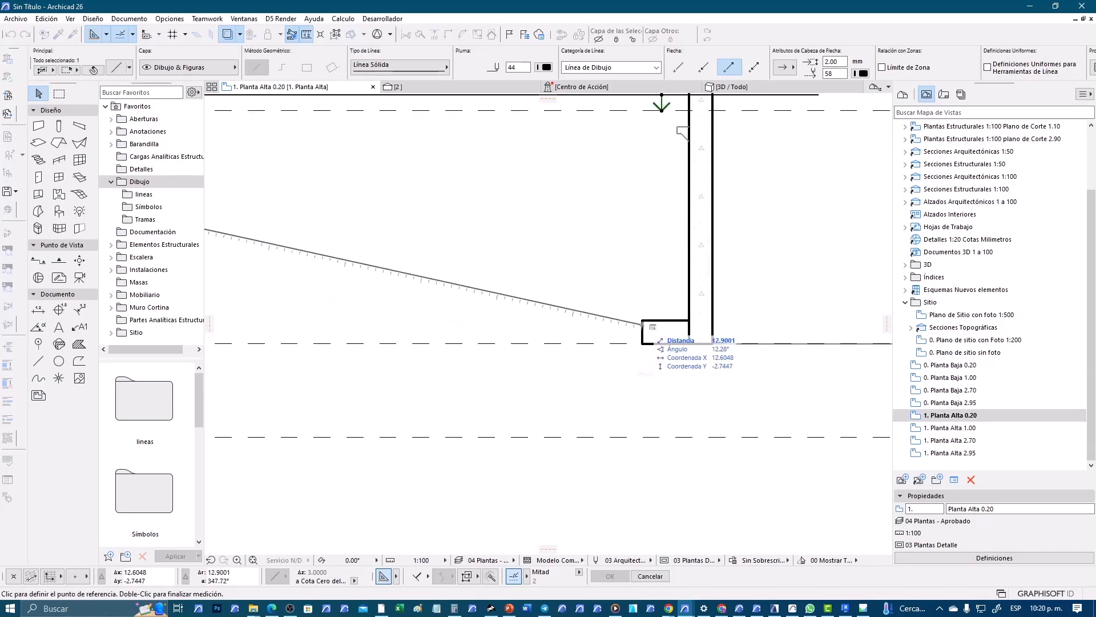
key(Escape)
scroll(593, 309, down, 3)
scroll(594, 309, down, 3)
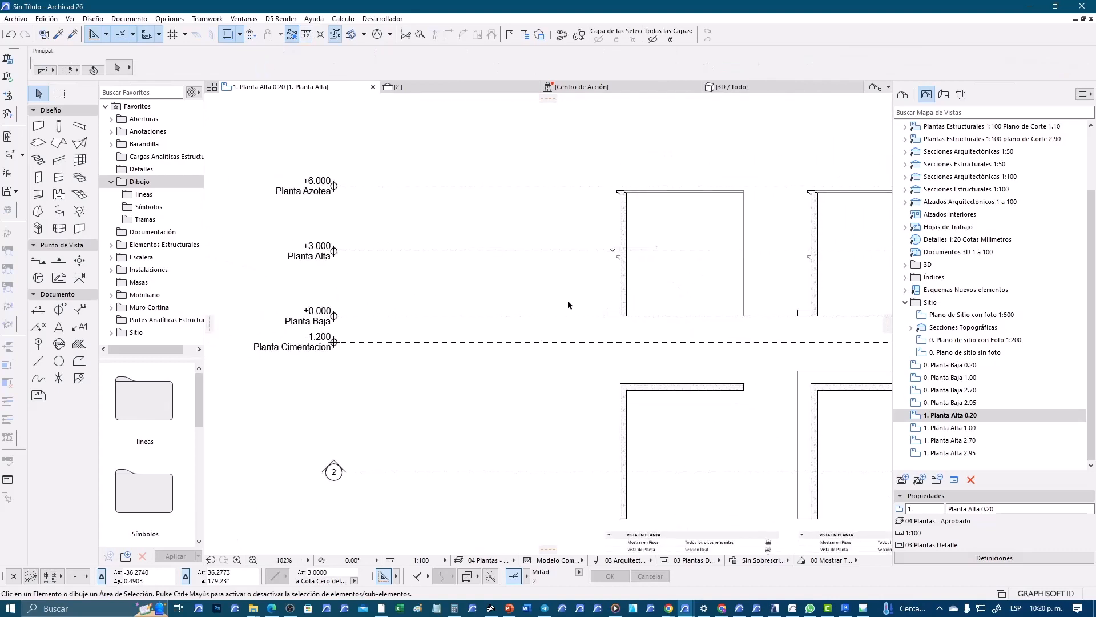
Step: Set the Planta Alta 0.20 view's lower relative range offset from Piso Actual to -2.75 and check the first wall's plan projection
scroll(570, 293, up, 1)
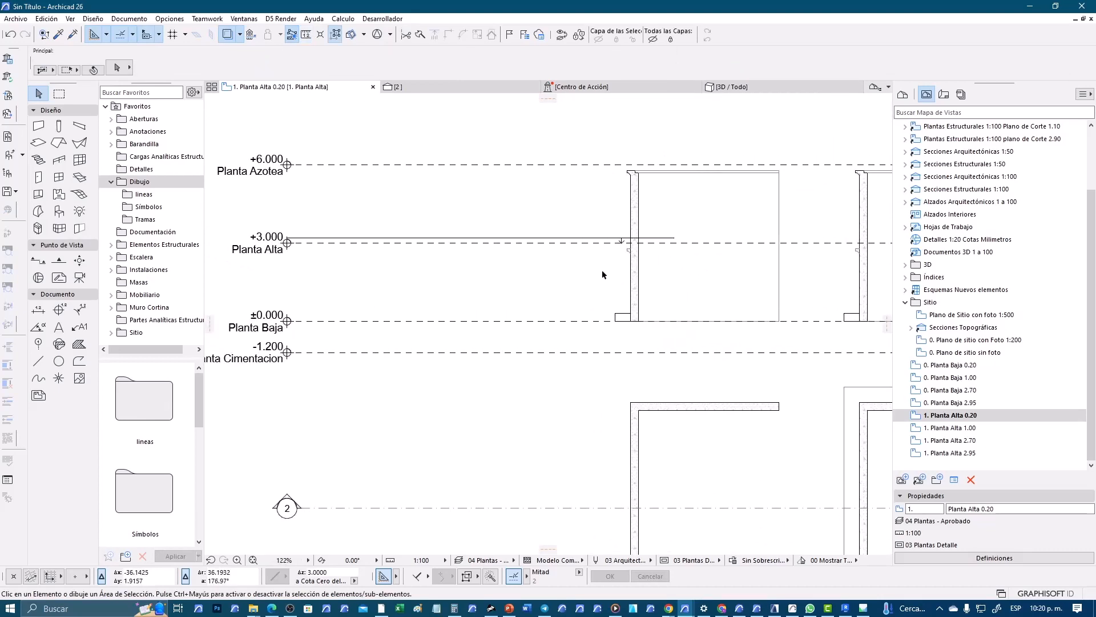
right_click(965, 415)
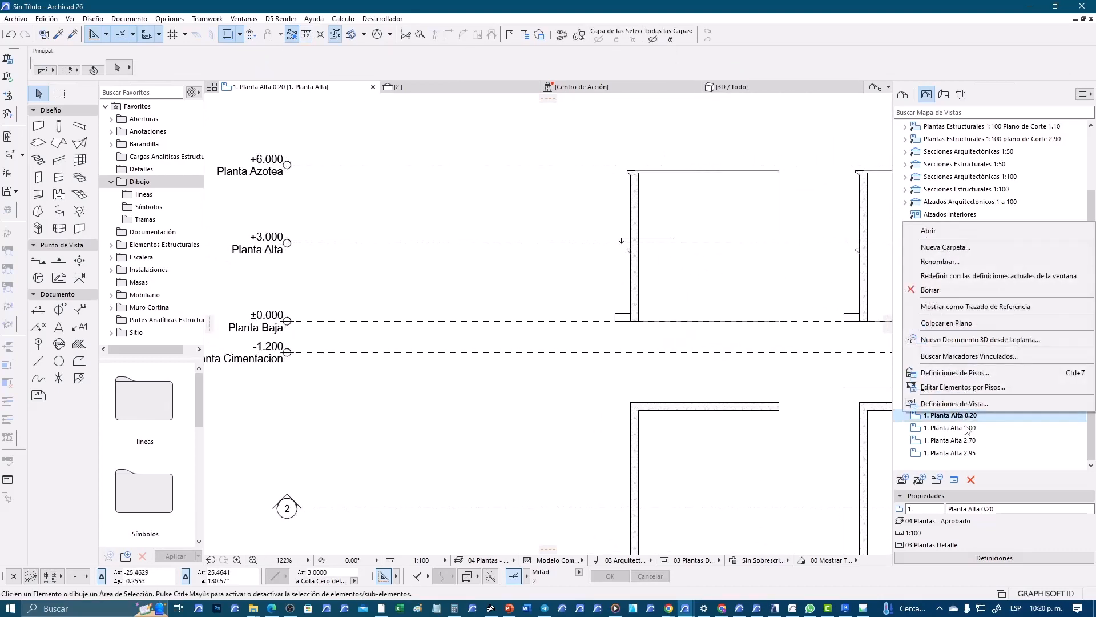
click(975, 402)
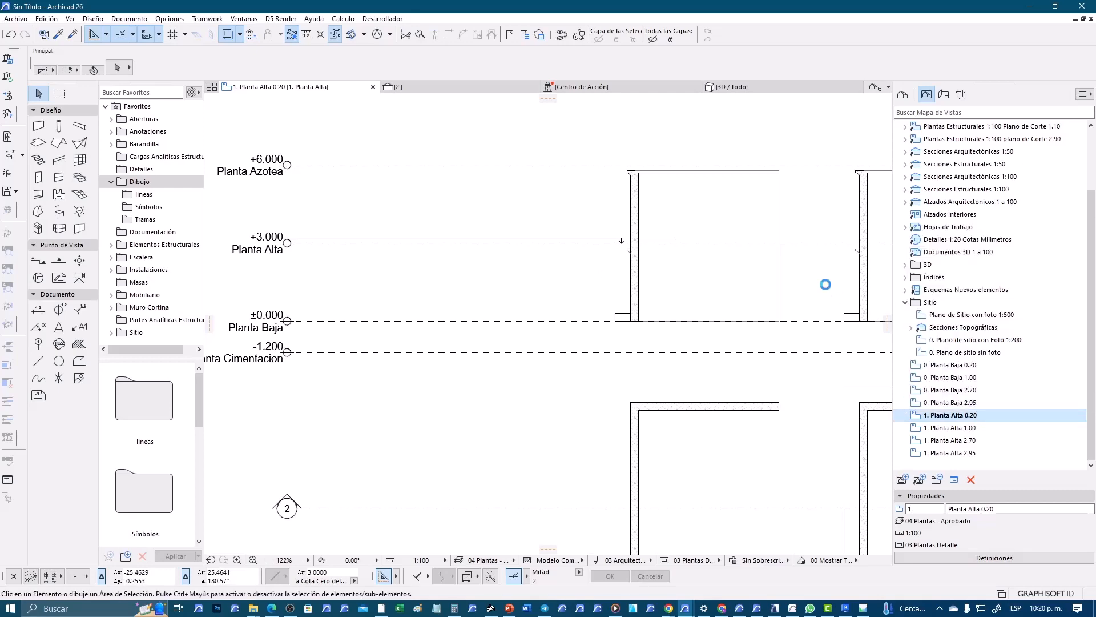
click(606, 403)
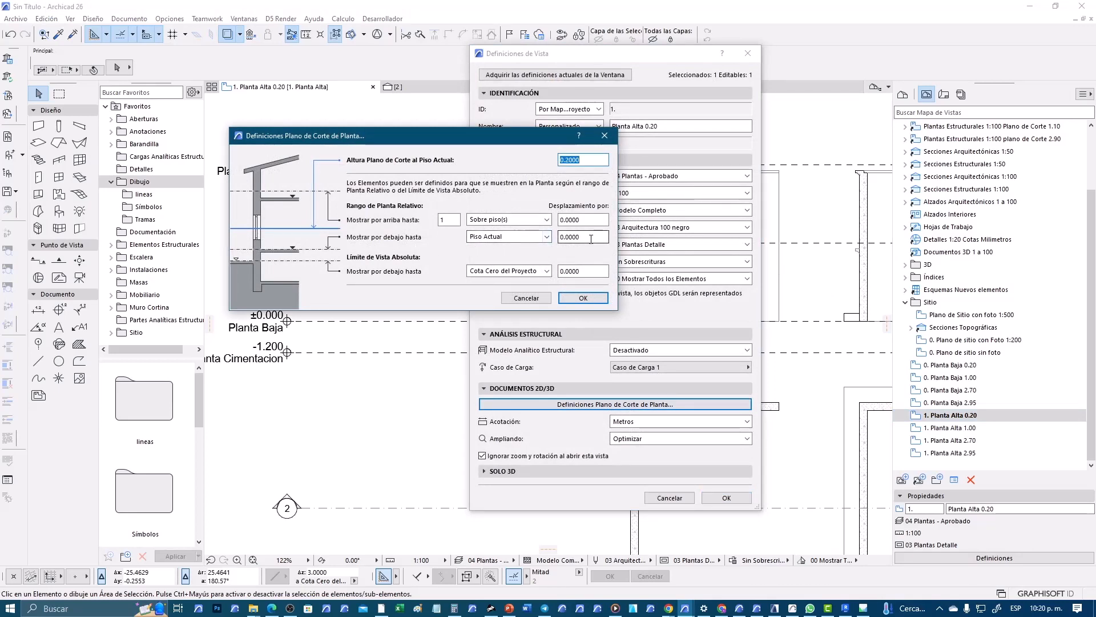
click(561, 237)
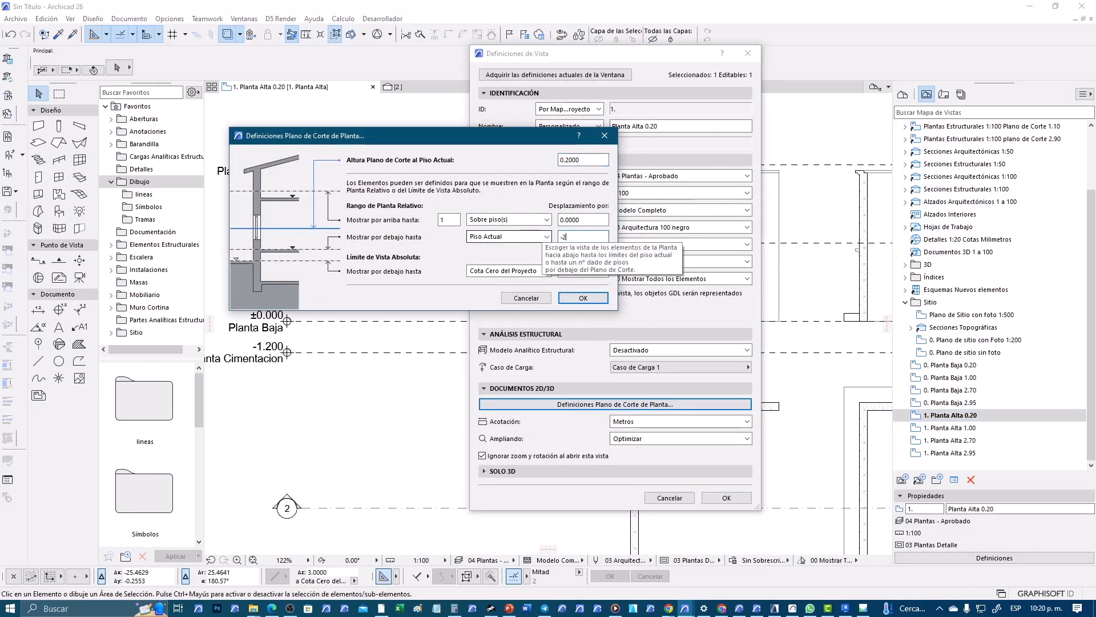
text(-2.75)
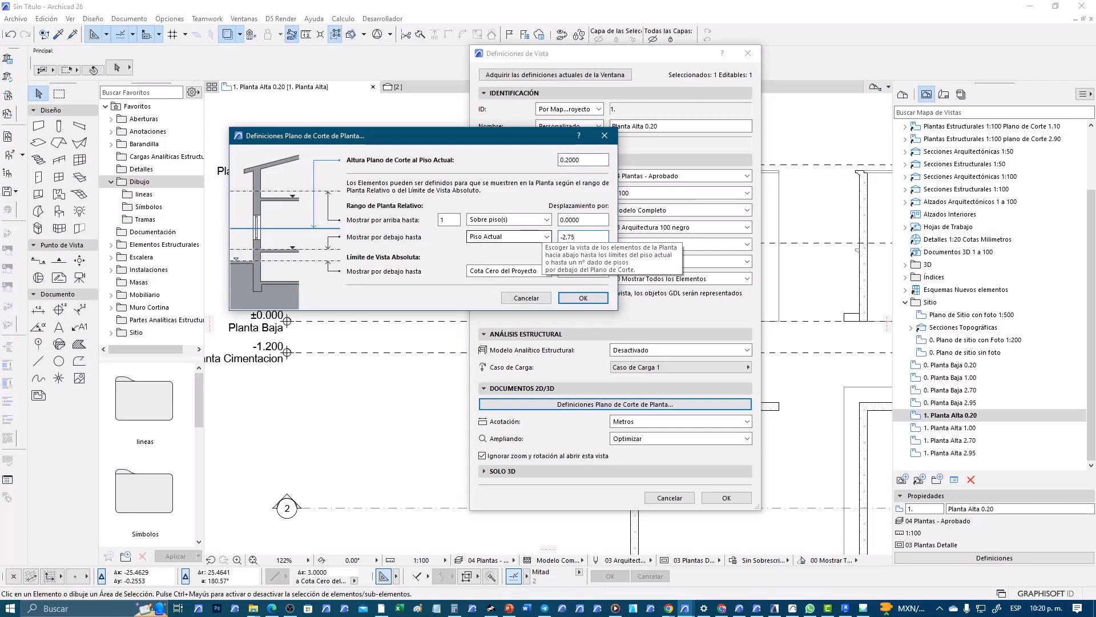
click(583, 298)
click(725, 497)
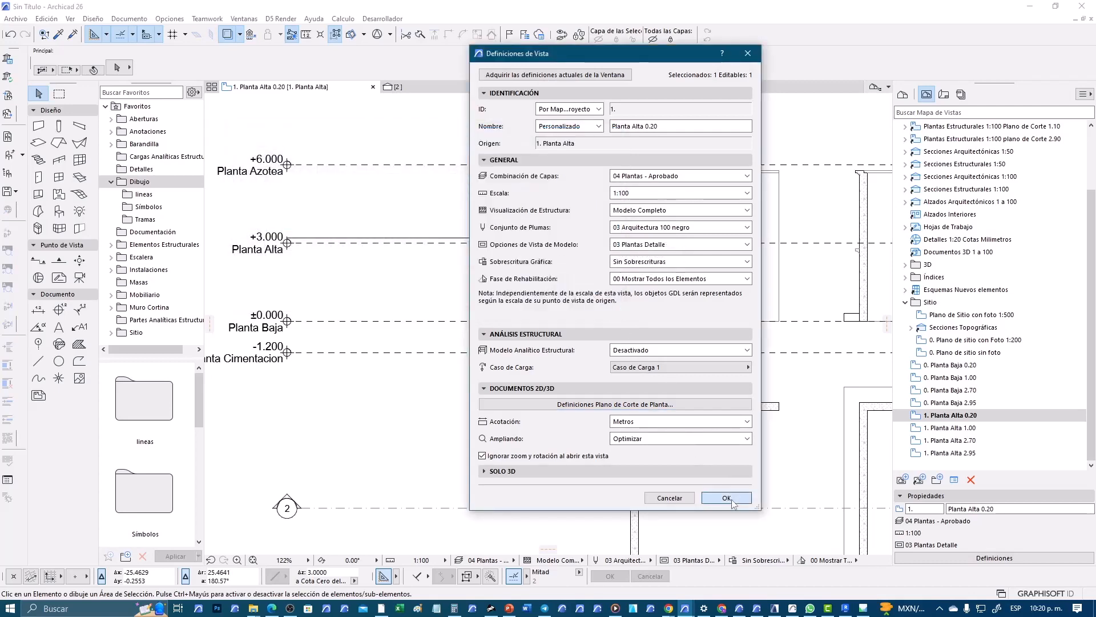
middle_drag(673, 427, 567, 306)
scroll(539, 276, up, 3)
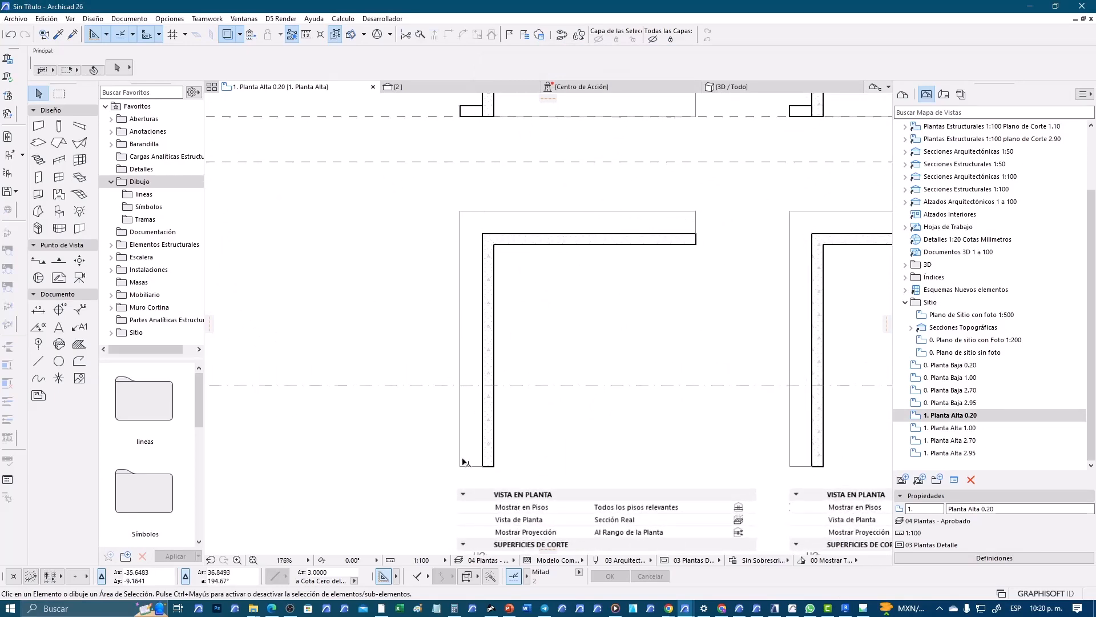
scroll(505, 320, down, 4)
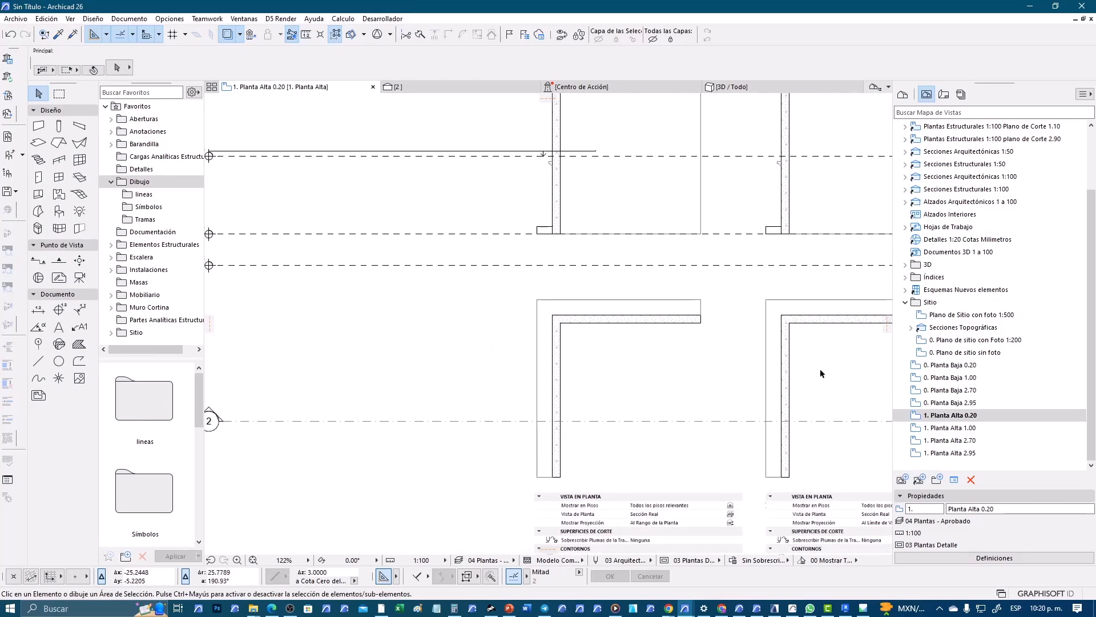
middle_drag(581, 299, 620, 355)
middle_drag(410, 235, 447, 244)
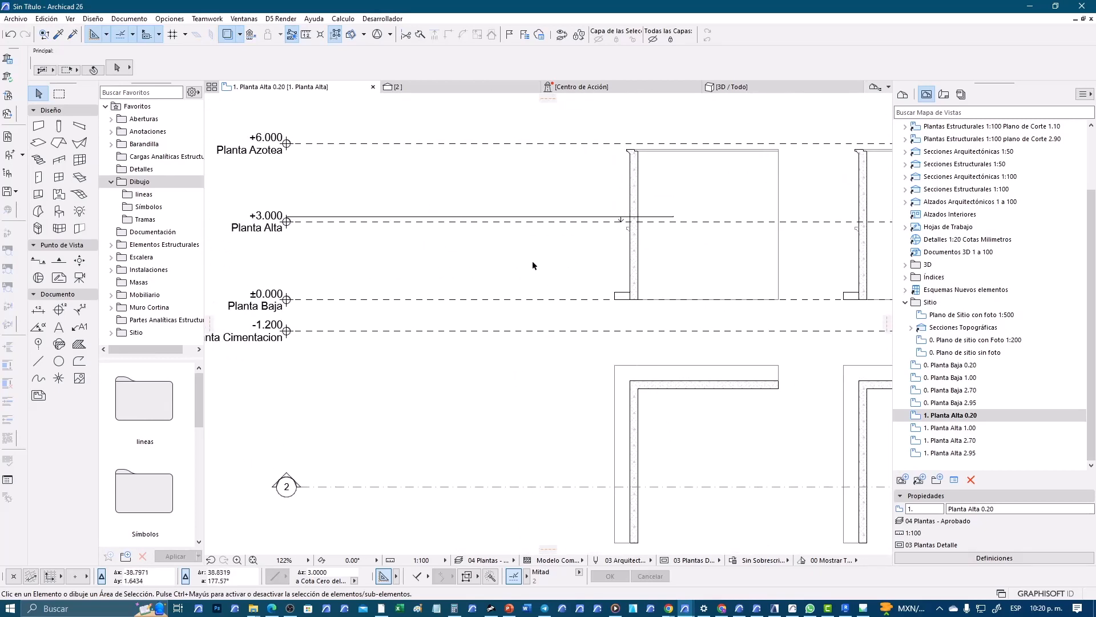
Step: Review the Planta Alta 0.20 view's floor plan cut plane settings against the first wall's projection settings, leaving them unmodified
right_click(934, 420)
click(946, 409)
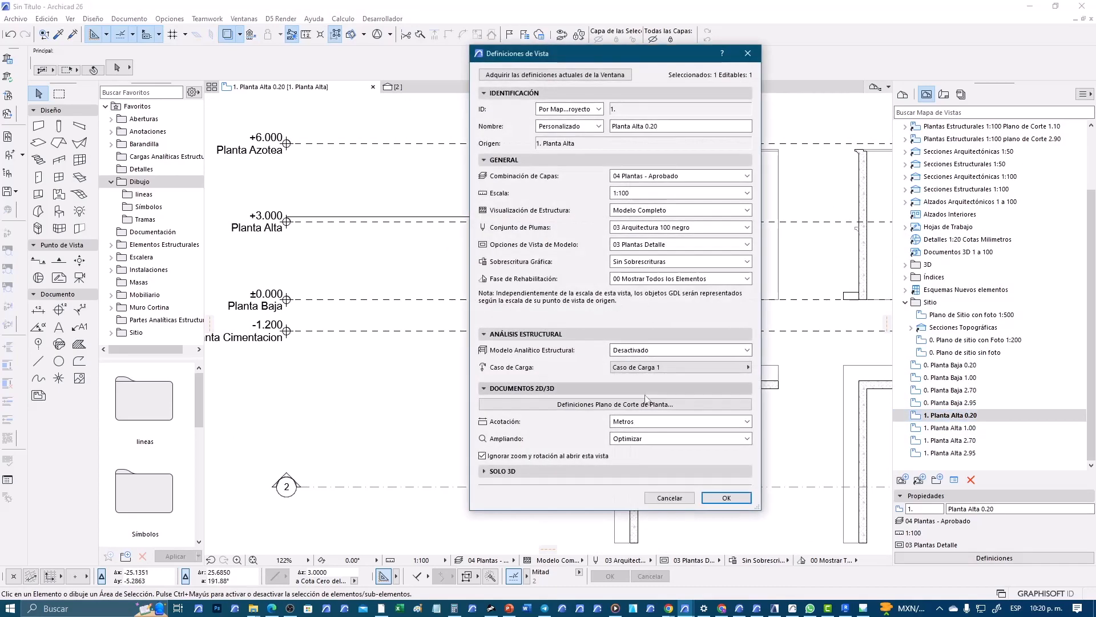
click(645, 403)
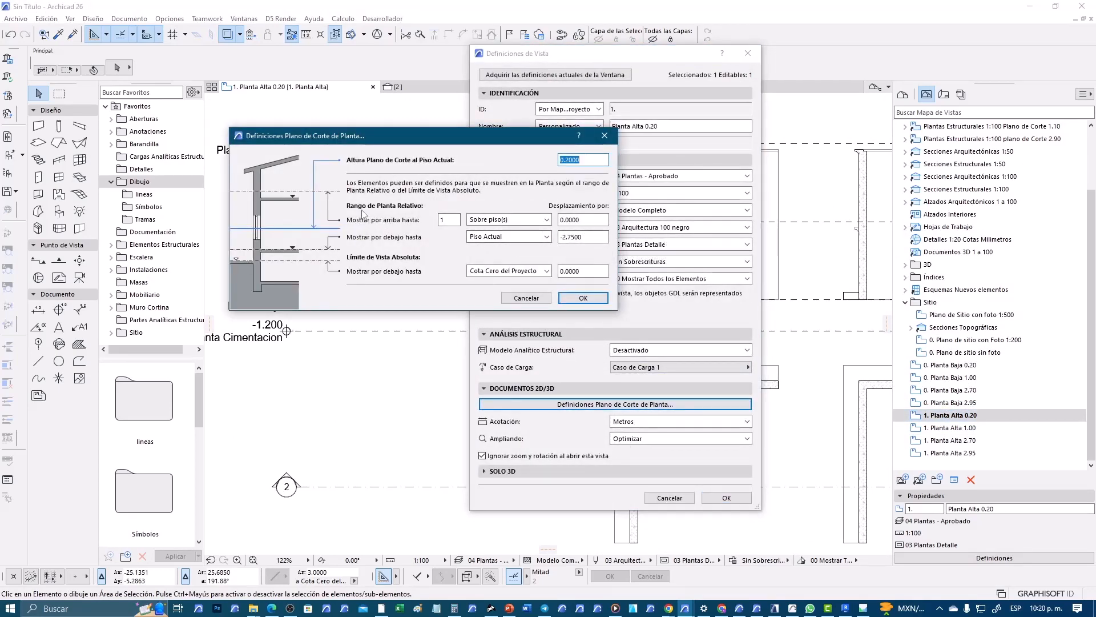
mouse_move(361, 212)
click(527, 296)
click(680, 495)
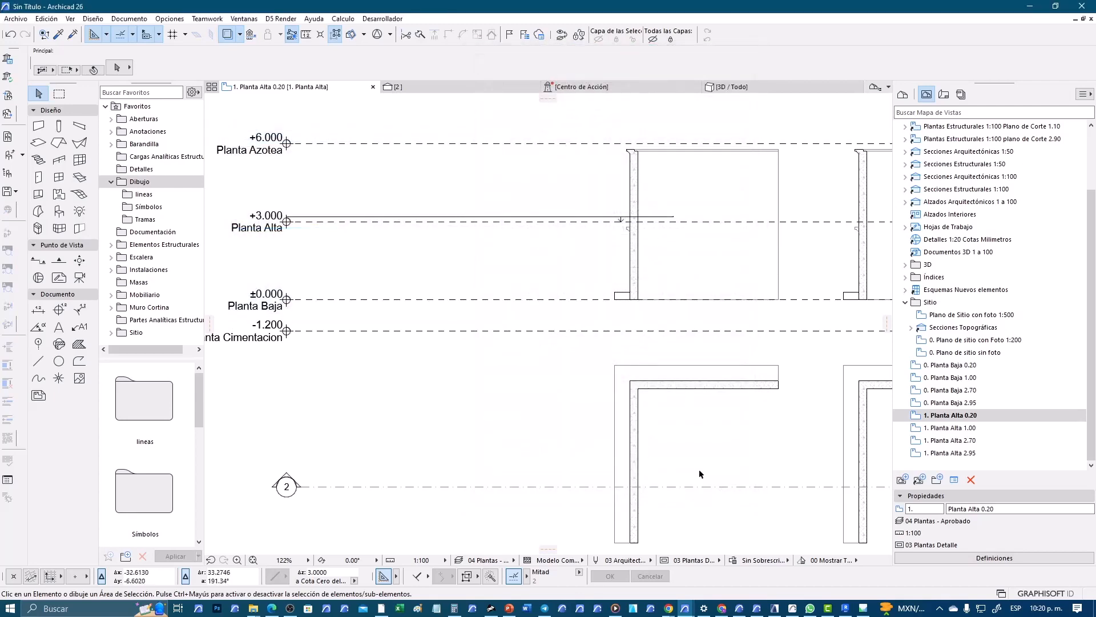
middle_drag(663, 420, 580, 236)
middle_drag(611, 408, 539, 387)
scroll(543, 388, up, 4)
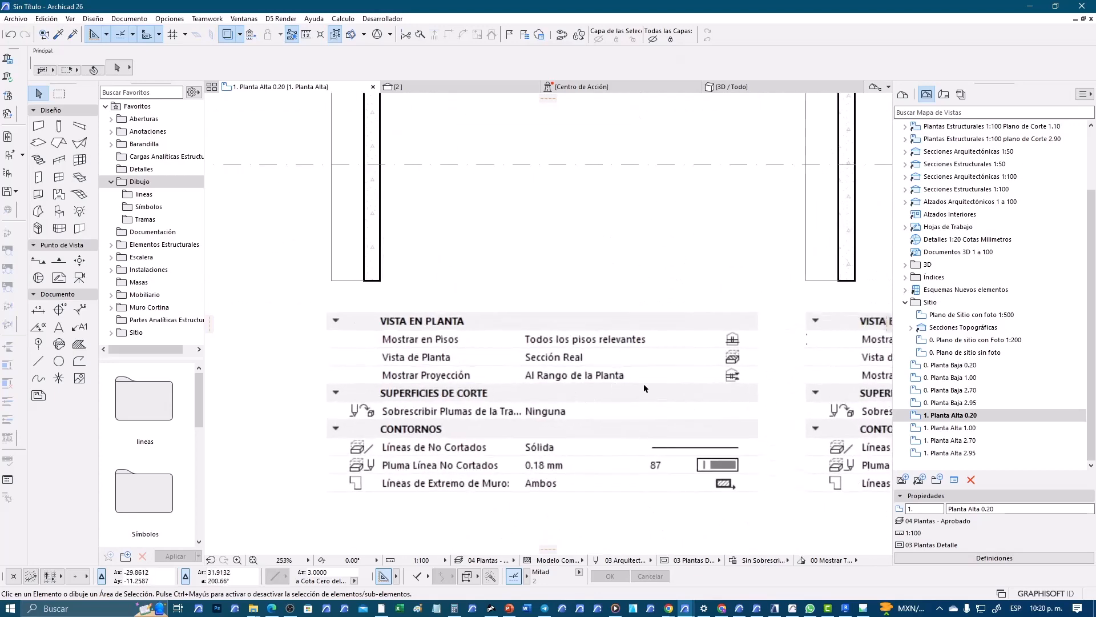
Step: Check the absolute view limit in Planta Alta 0.20's cut plane settings against the second wall's projection setting
scroll(633, 386, down, 3)
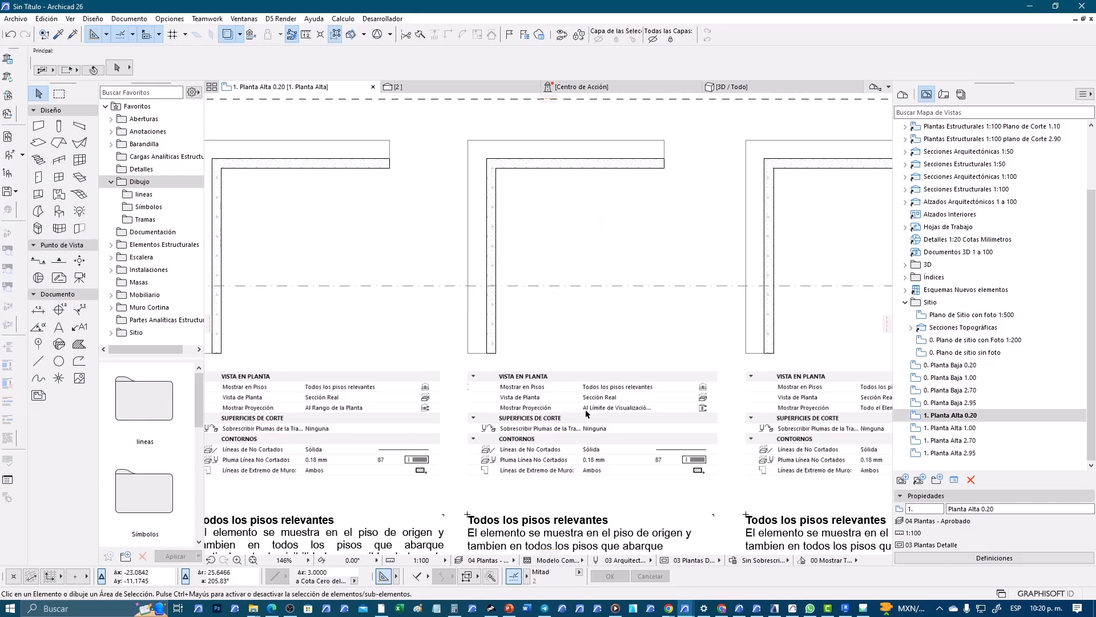
click(963, 417)
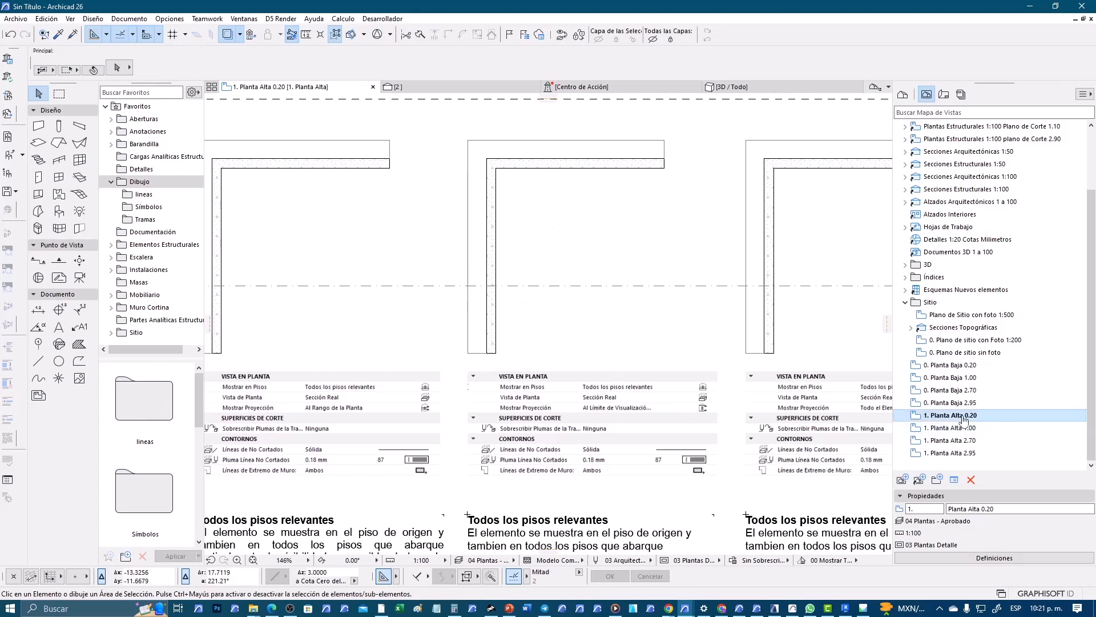
right_click(963, 417)
click(965, 427)
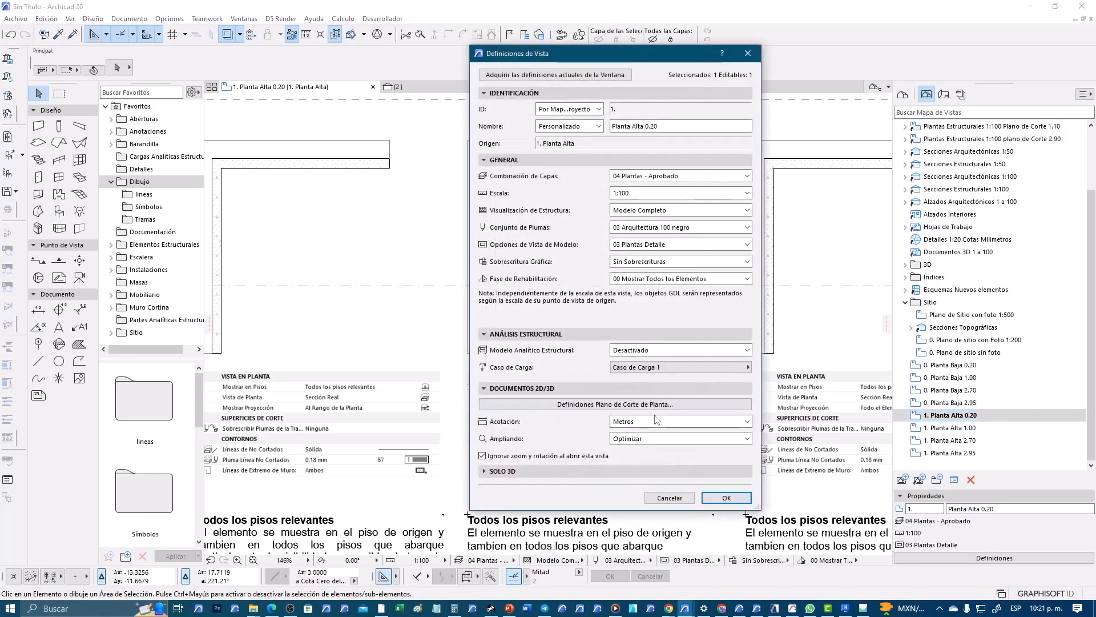
click(617, 404)
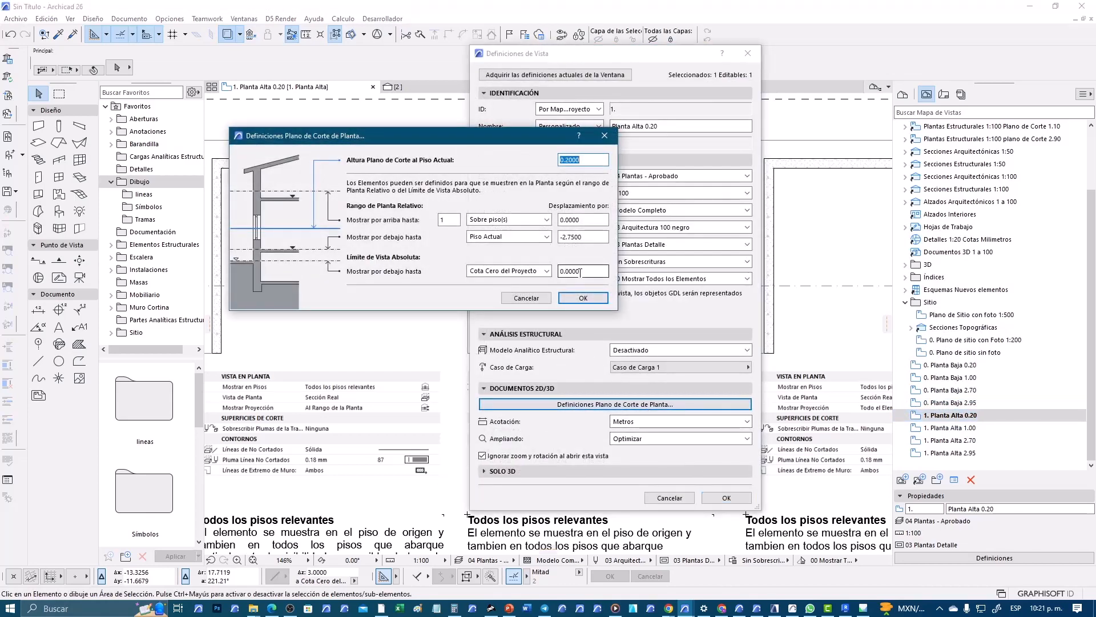
click(525, 298)
click(663, 498)
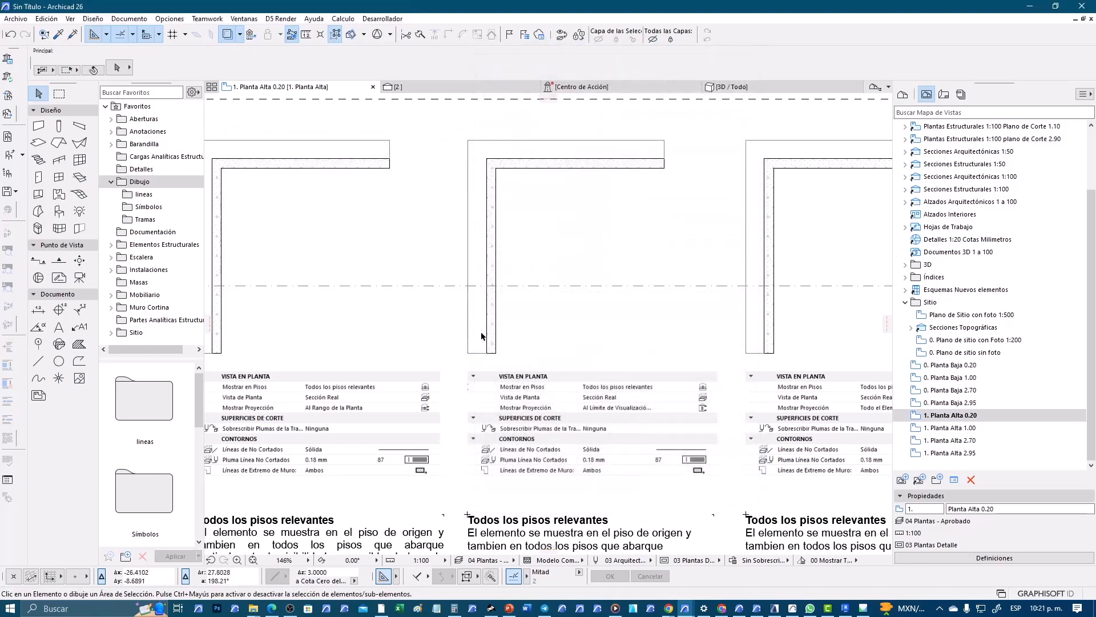
Step: Stretch the cut plane line horizontally so it crosses the second and third walls' sections
scroll(497, 166, down, 5)
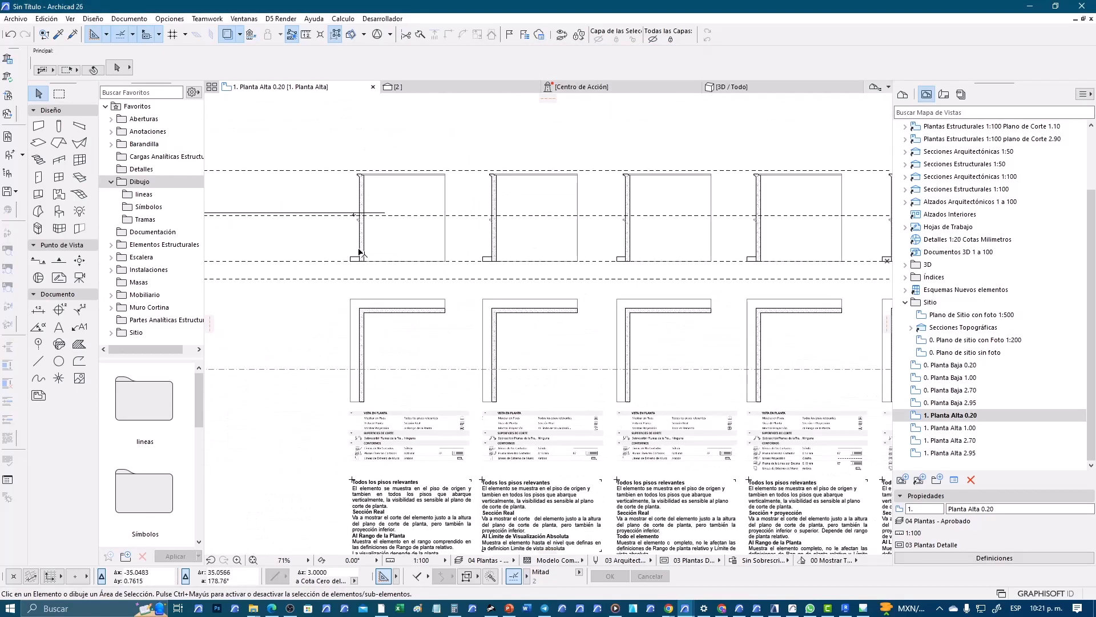
scroll(361, 253, up, 4)
click(405, 195)
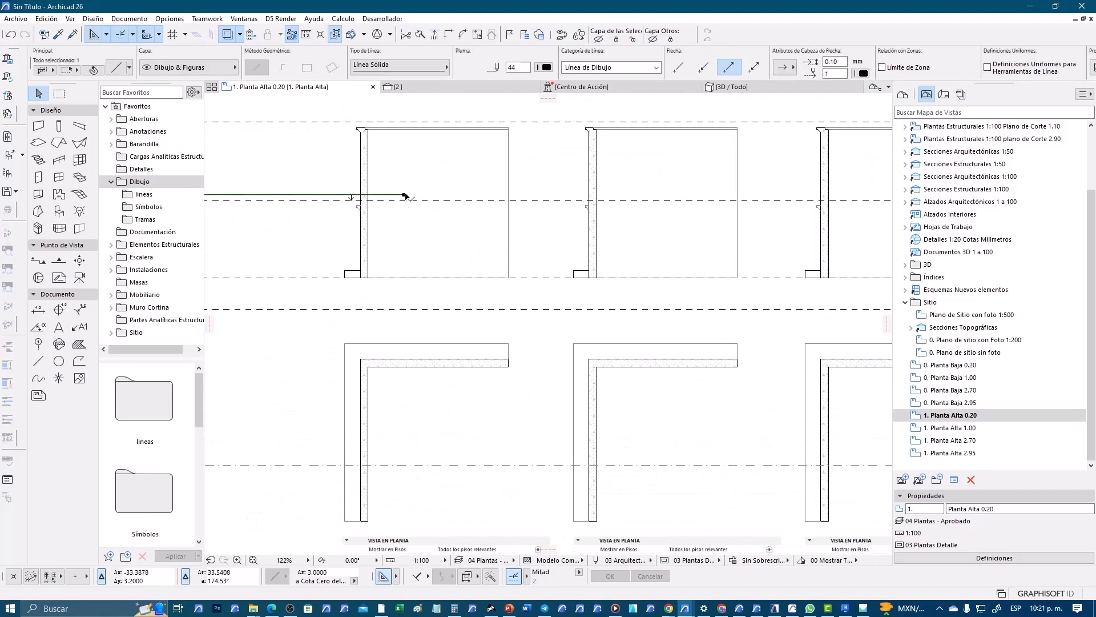
click(404, 194)
click(857, 194)
Step: Stretch the arrow beside the first wall's section down to the base block, entering a distance of 2.75
middle_drag(447, 221, 507, 201)
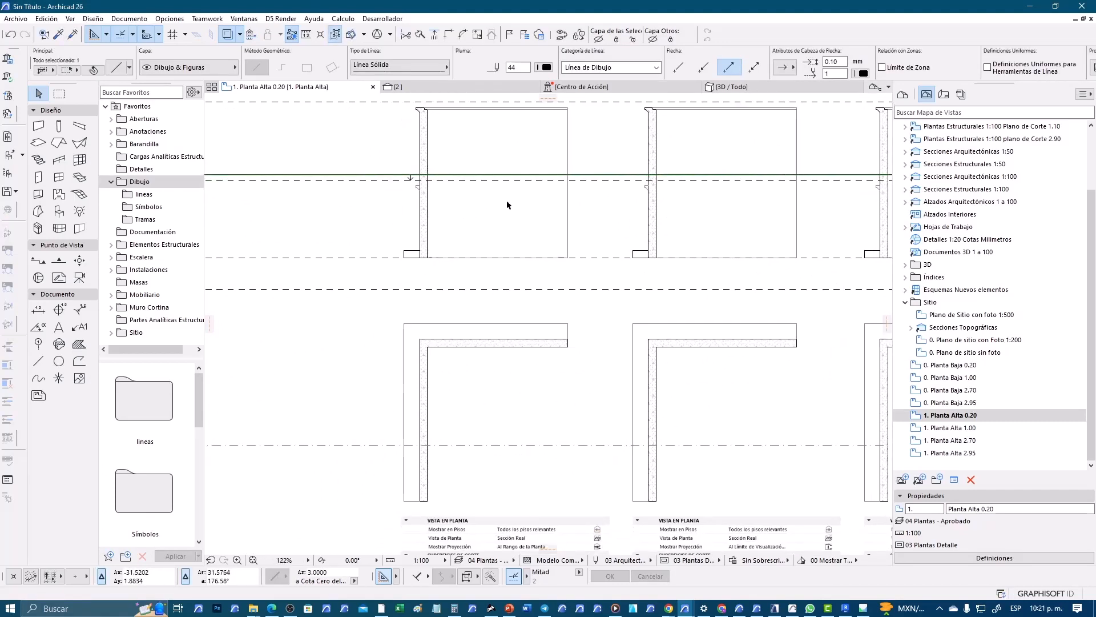
click(410, 178)
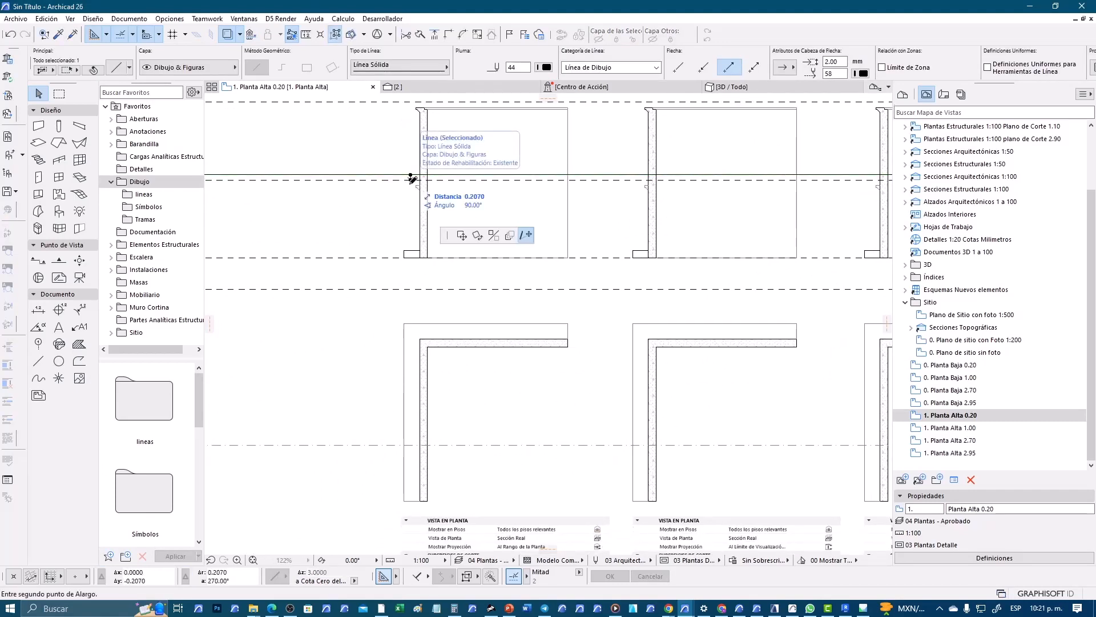
scroll(414, 249, up, 4)
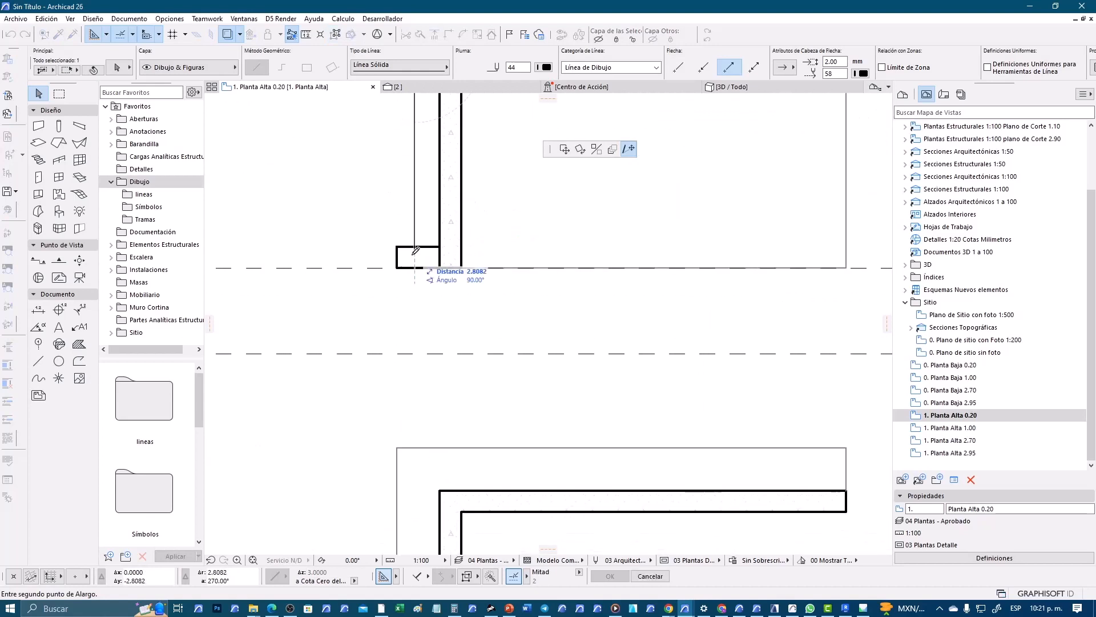
key(Tab)
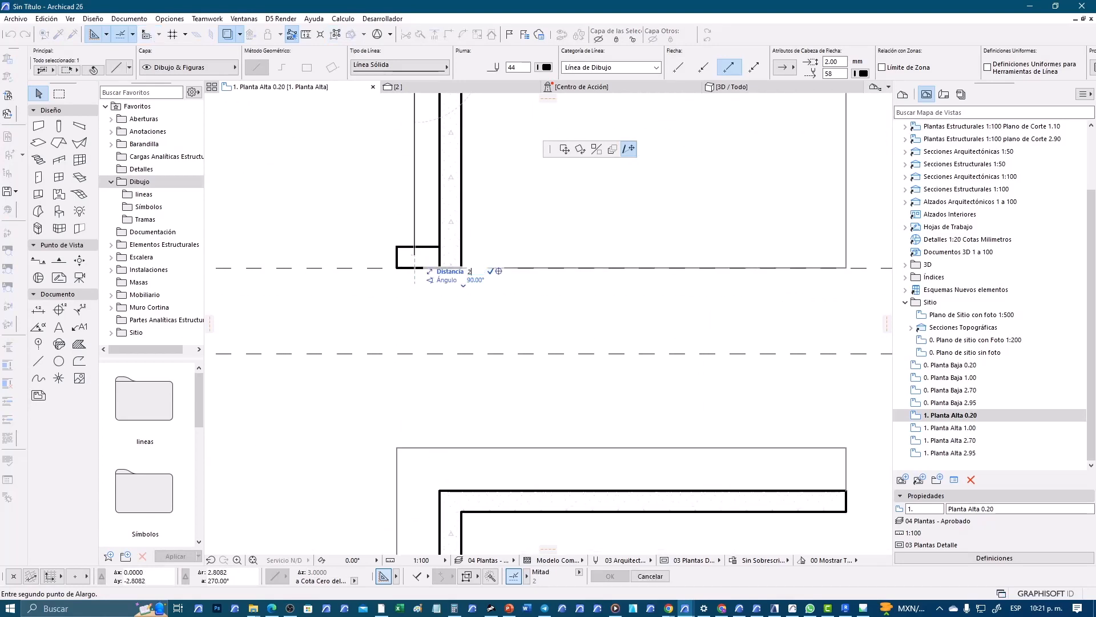
text(2.75)
key(Return)
Step: Copy the arrow horizontally along the cut plane line to beside the second wall's section
scroll(415, 260, down, 3)
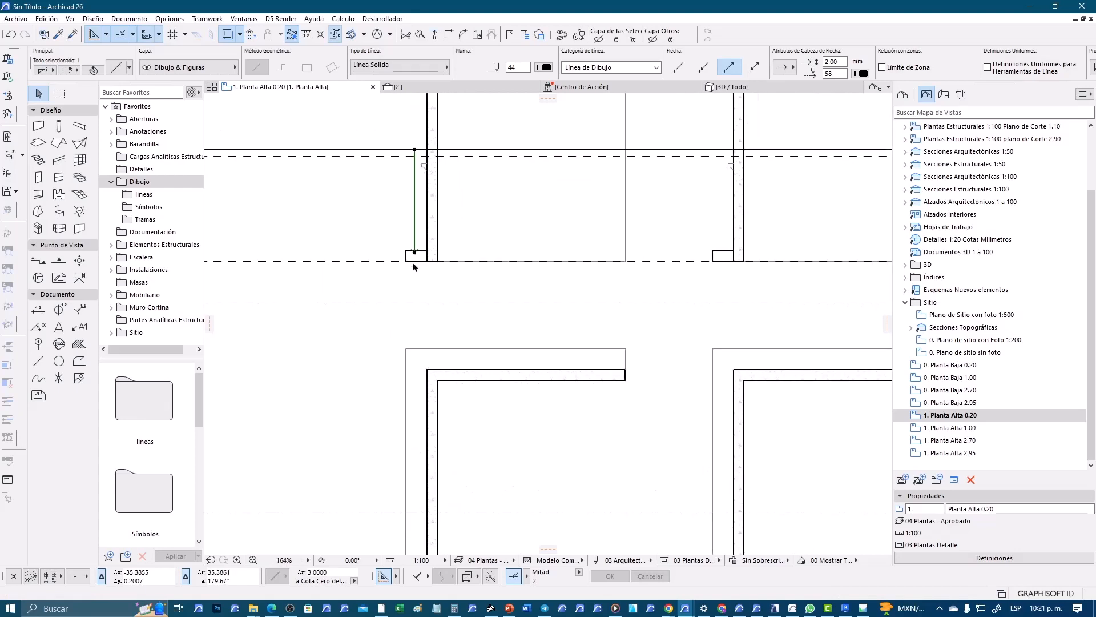
middle_drag(426, 209, 368, 222)
key(ctrl+d)
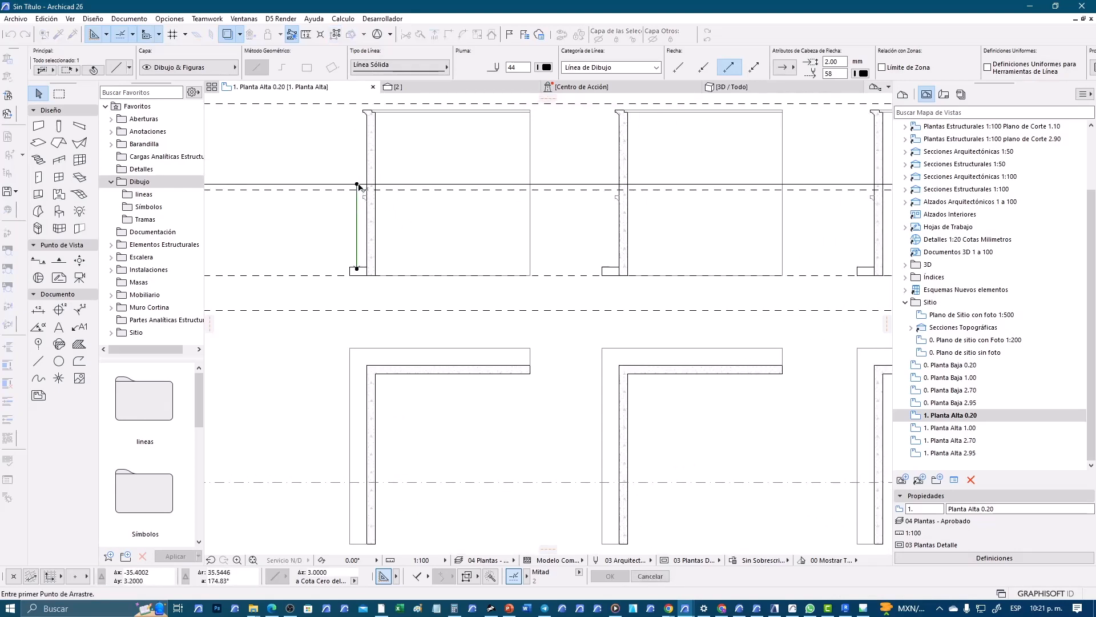
click(357, 184)
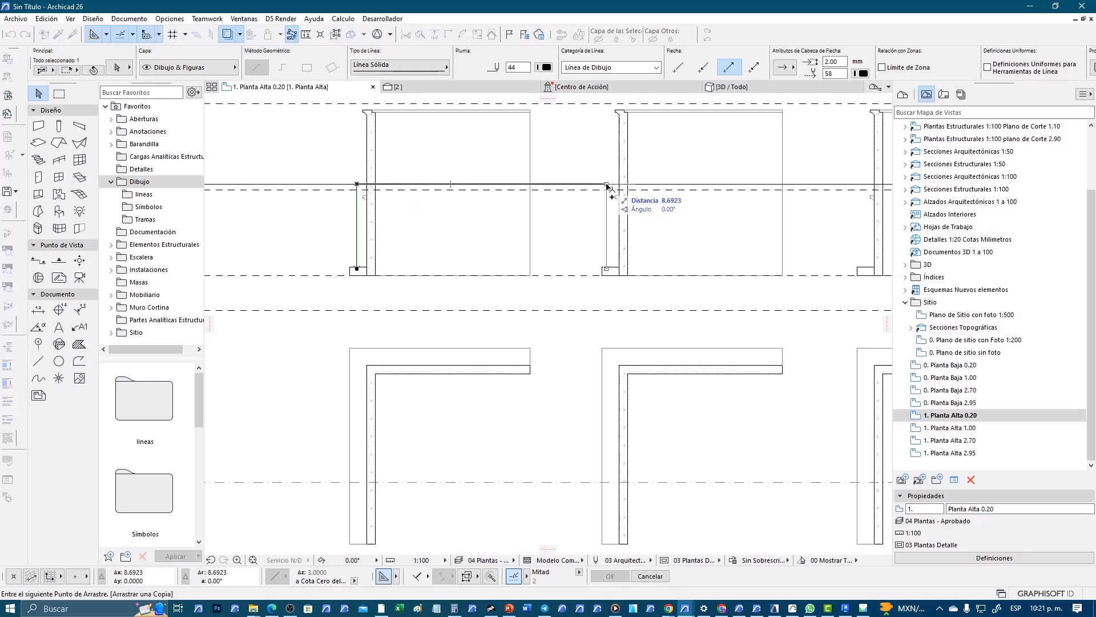
click(606, 184)
Step: Extend the lower end of the second section's arrow down to the Planta Baja level at the block's base
scroll(610, 285, up, 2)
scroll(607, 278, up, 2)
click(605, 257)
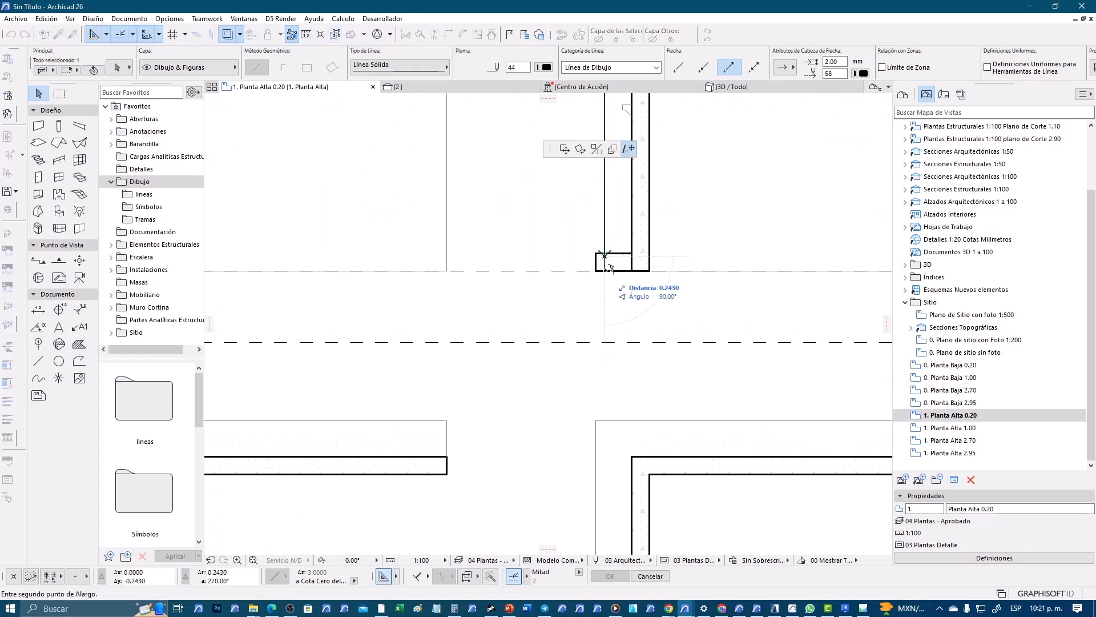
click(604, 270)
scroll(598, 315, down, 4)
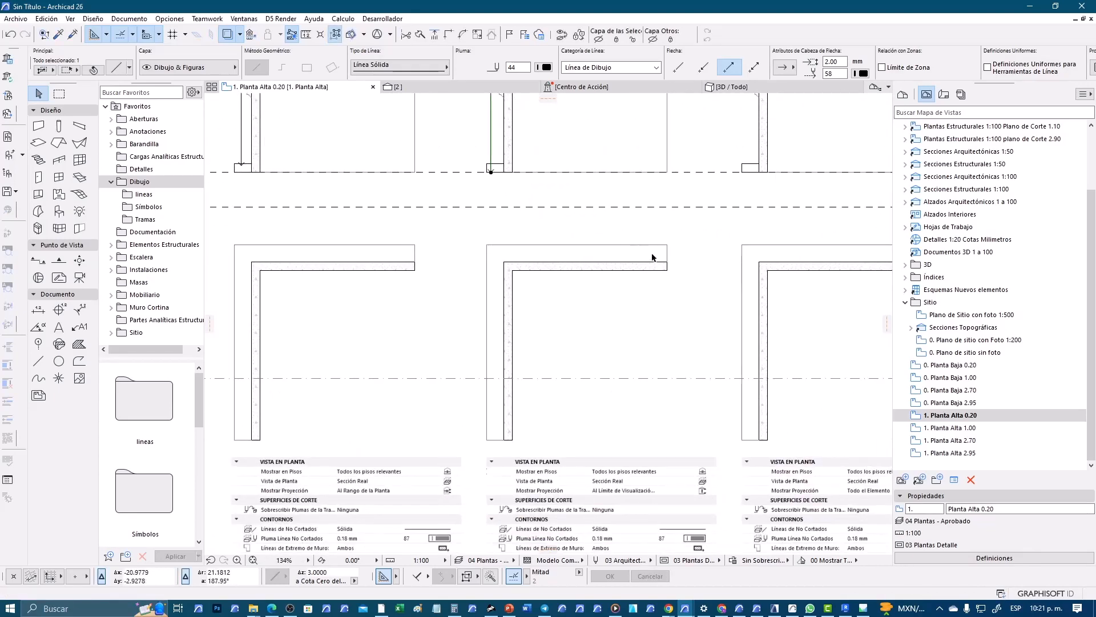
Step: Set the Planta Alta 0.20 view's absolute view limit to an offset of 0.5 from Cota Cero del Proyecto
right_click(936, 417)
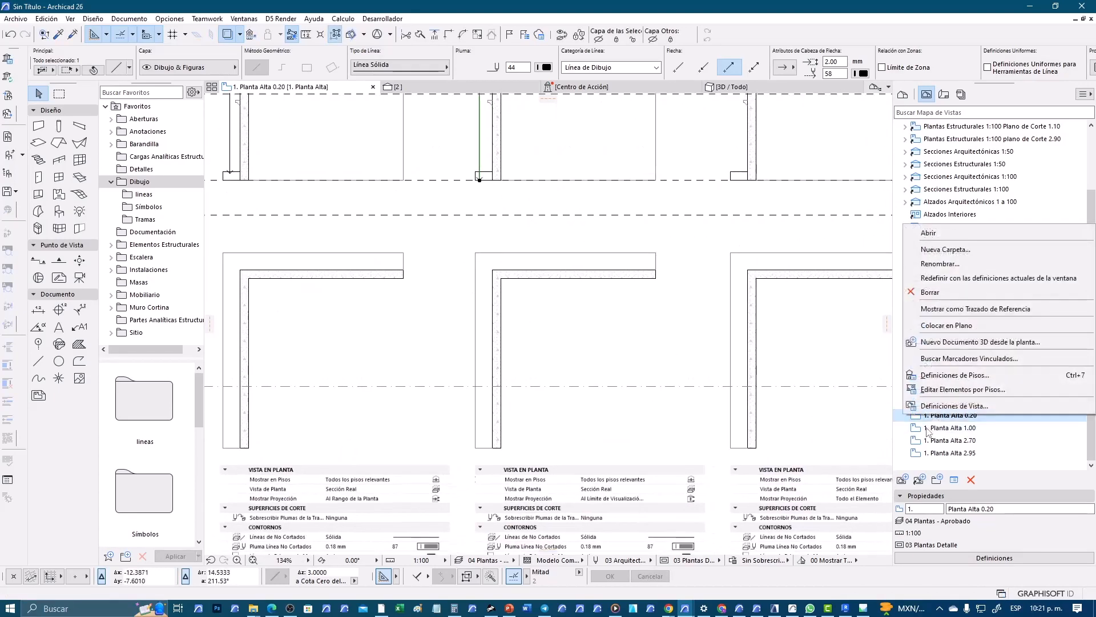
click(947, 406)
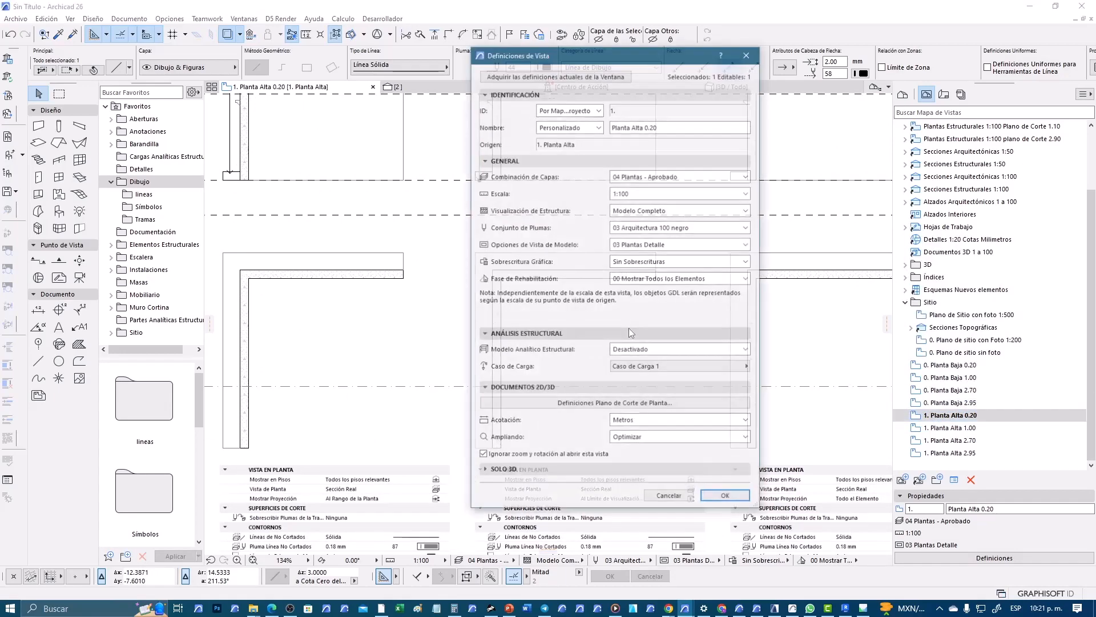
click(661, 403)
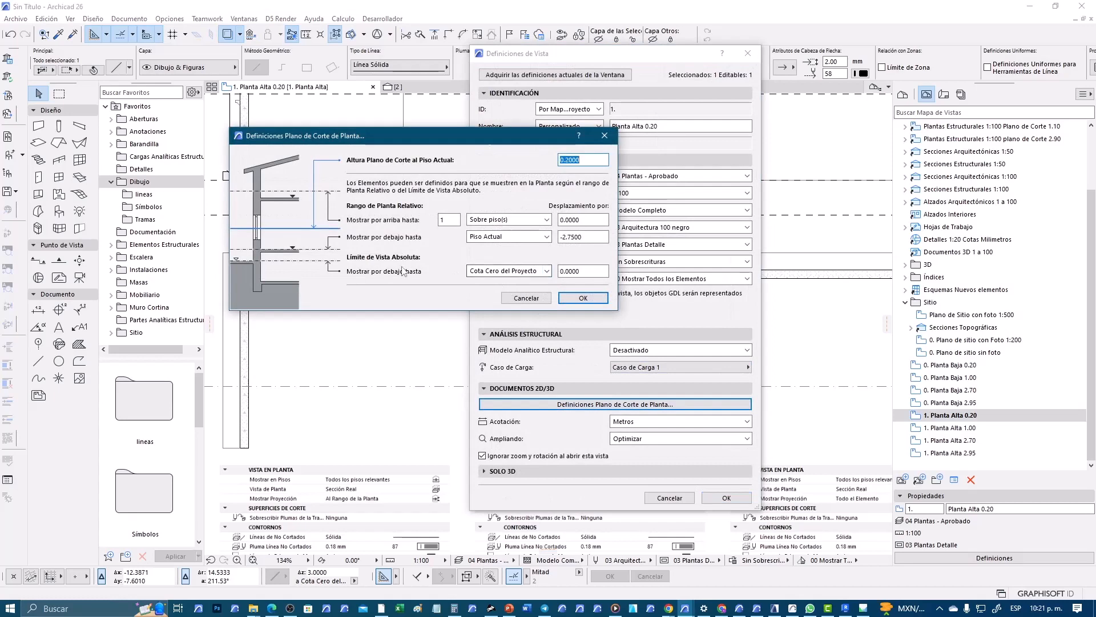
drag(594, 271, 487, 271)
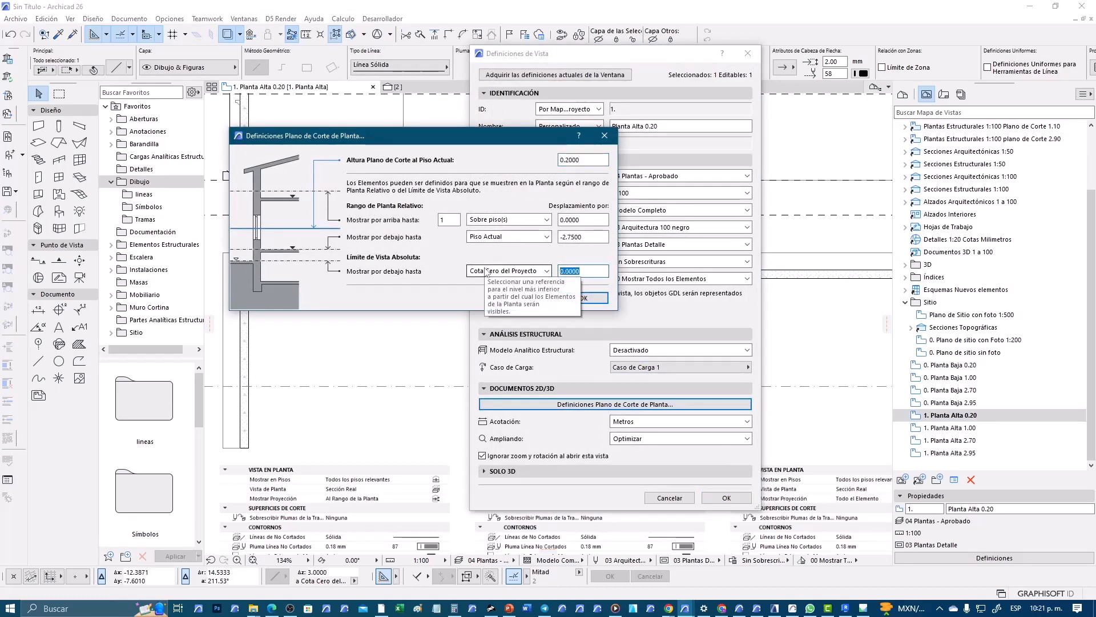
text(.5)
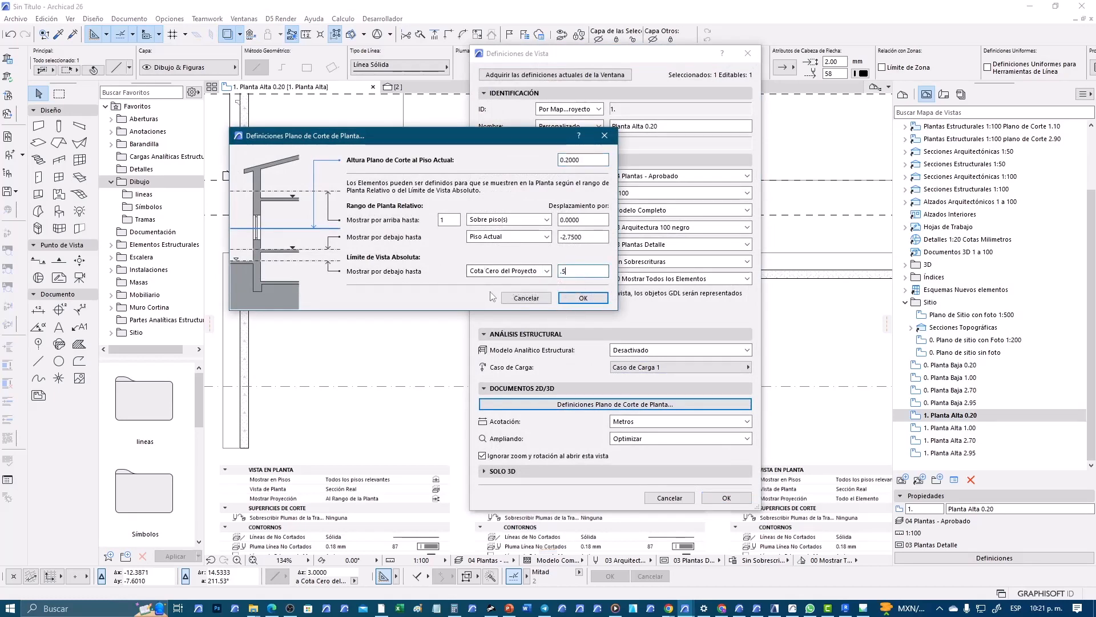
click(593, 297)
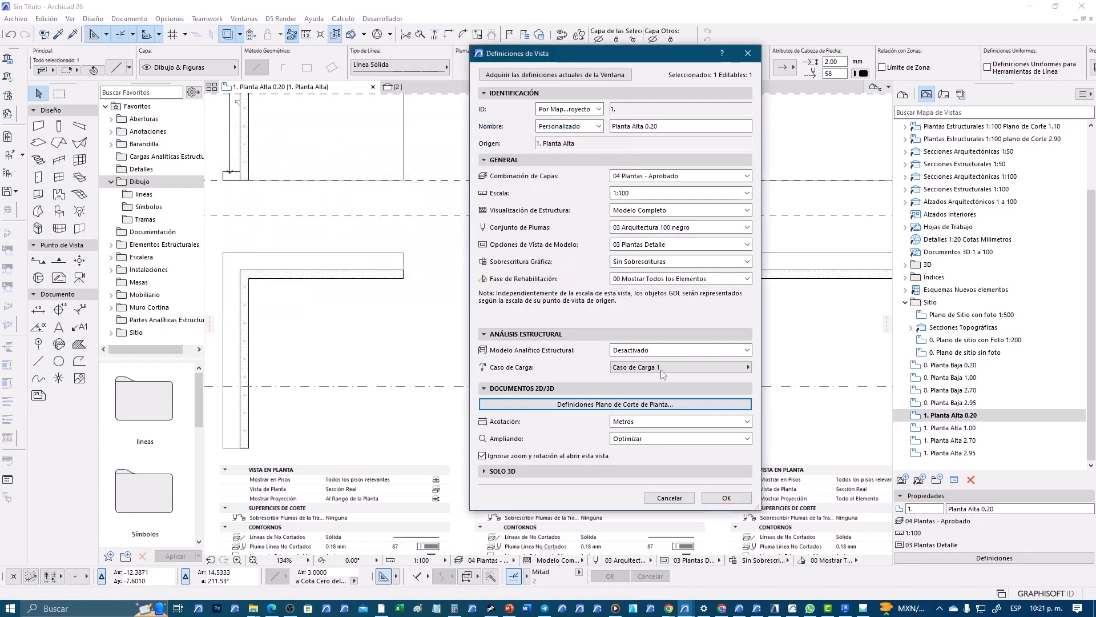
click(726, 498)
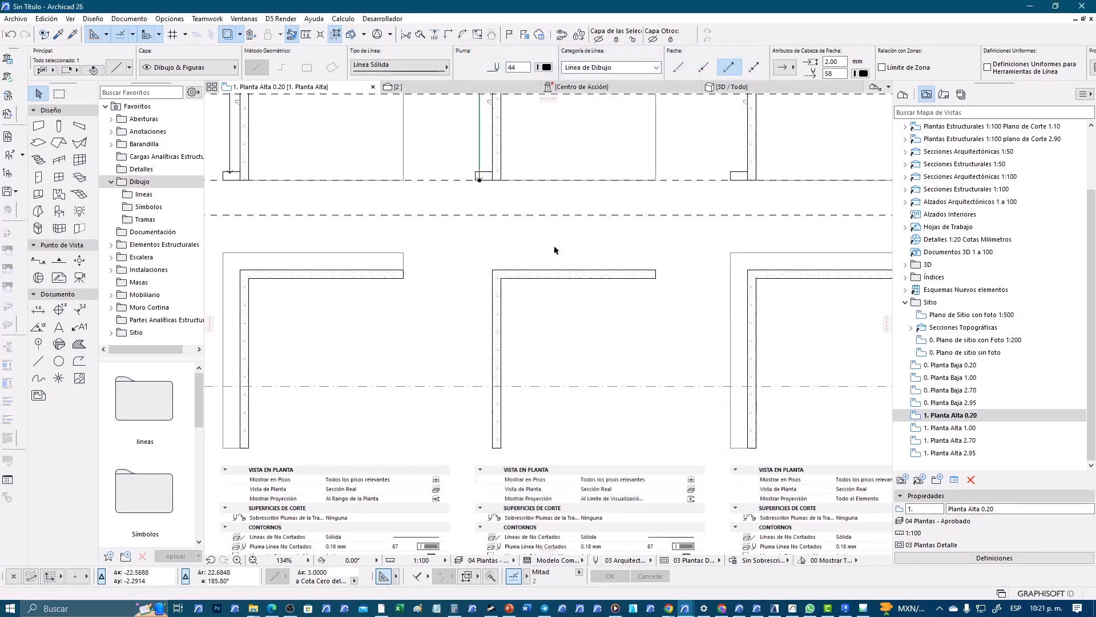
Step: Shorten the arrow beside the second wall's section so that it ends just above the base block
scroll(465, 237, up, 5)
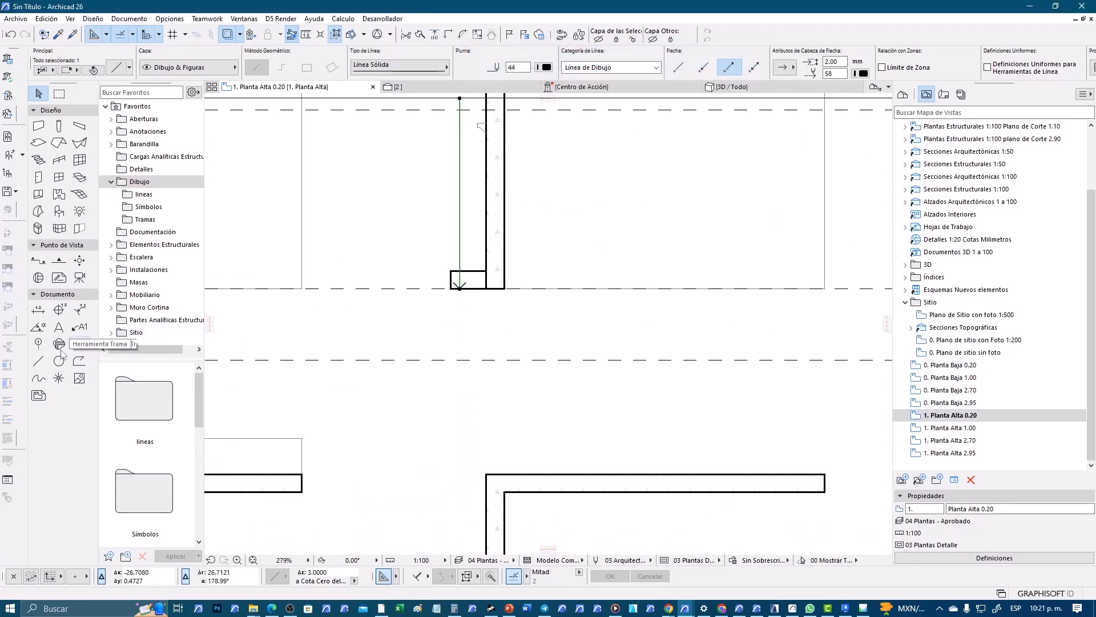
click(38, 361)
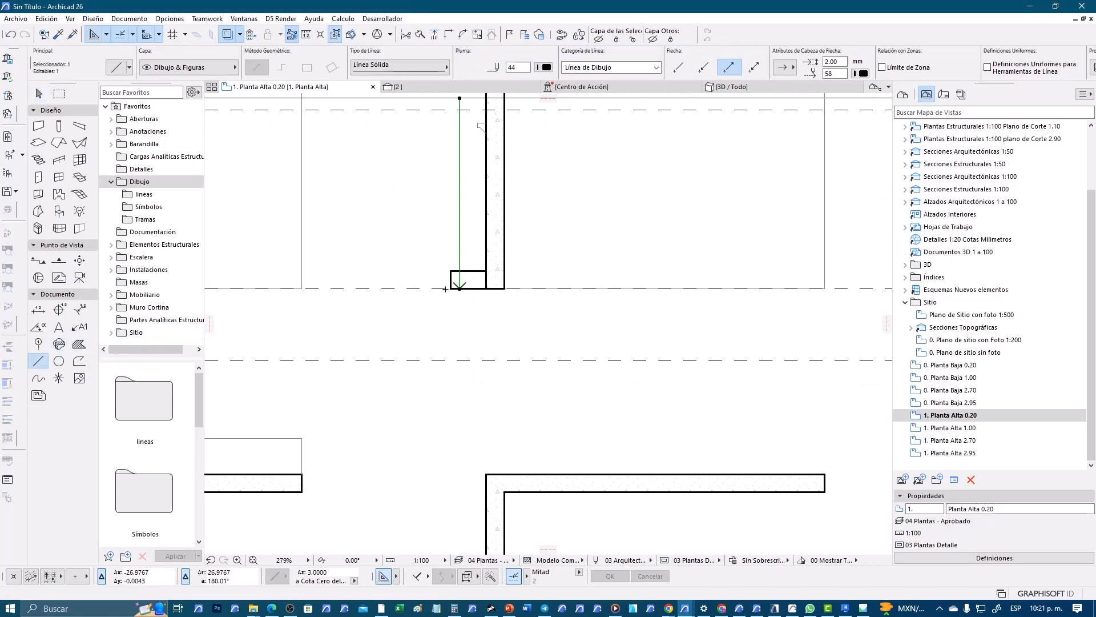
click(460, 287)
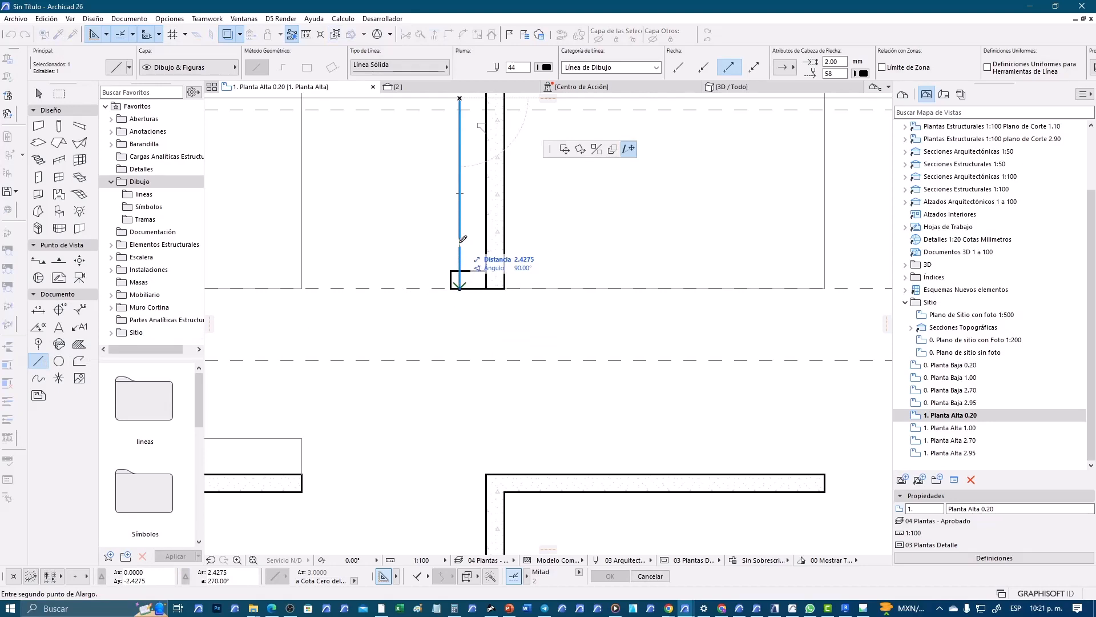
scroll(451, 245, down, 3)
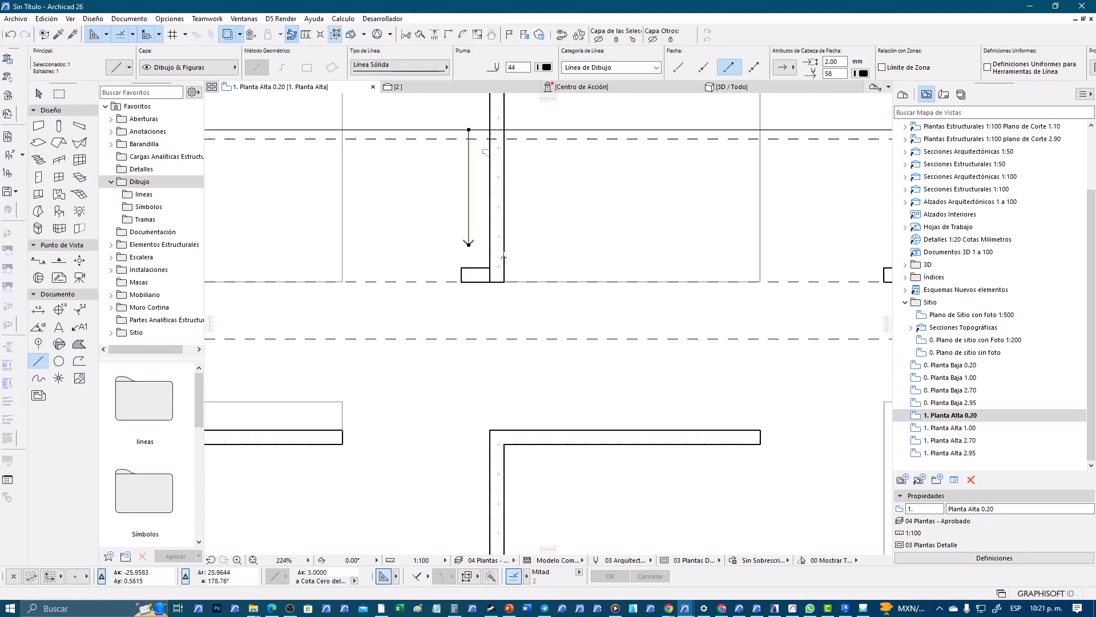
key(Escape)
Step: Review the floor plan cut plane, relative range and absolute view limit settings of the Planta Alta 0.20 view, leaving them as they are
scroll(533, 369, down, 2)
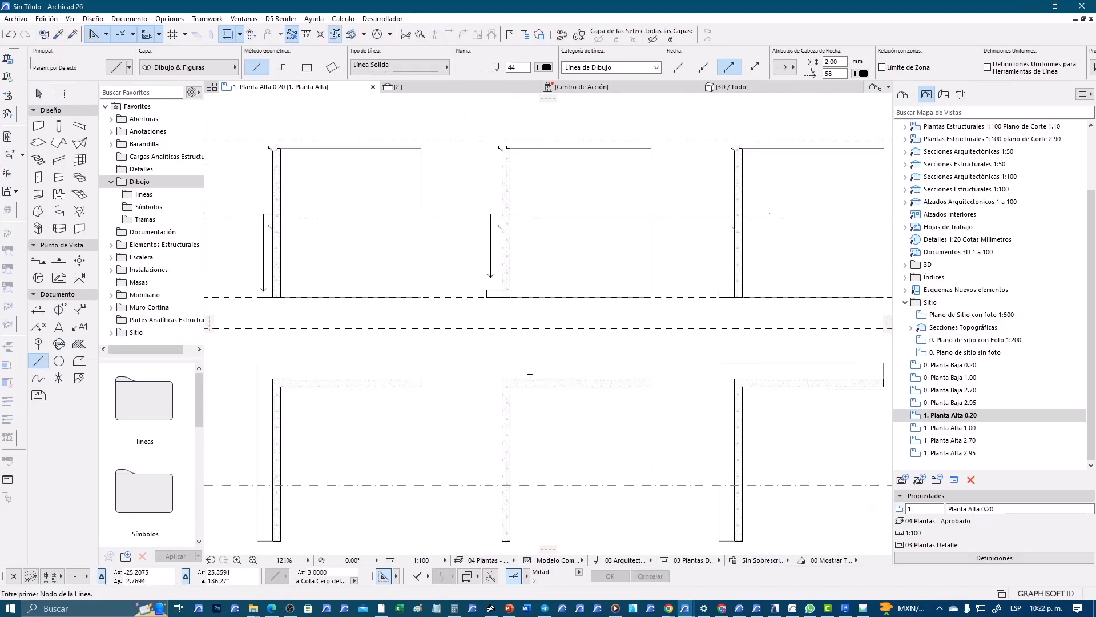
middle_drag(554, 412, 504, 354)
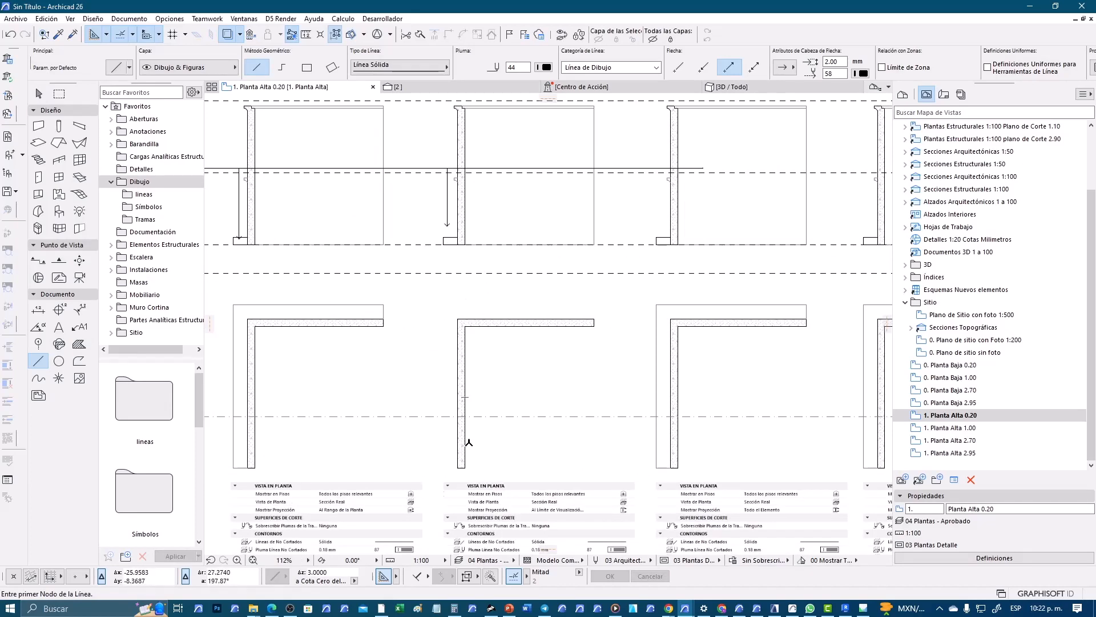
scroll(469, 442, down, 1)
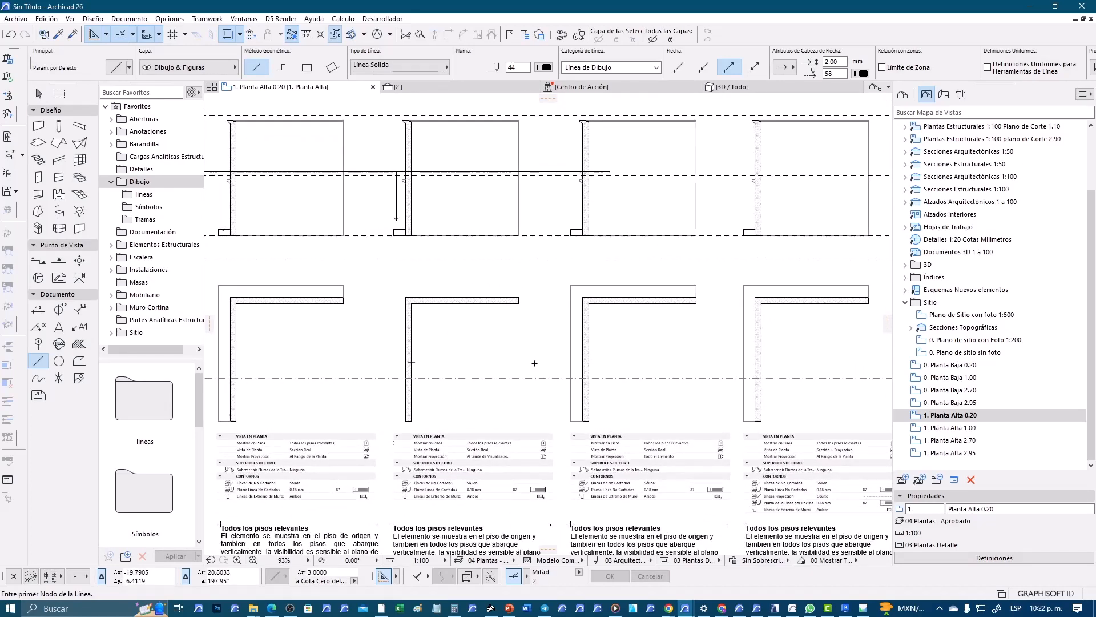
middle_drag(535, 363, 594, 379)
right_click(949, 415)
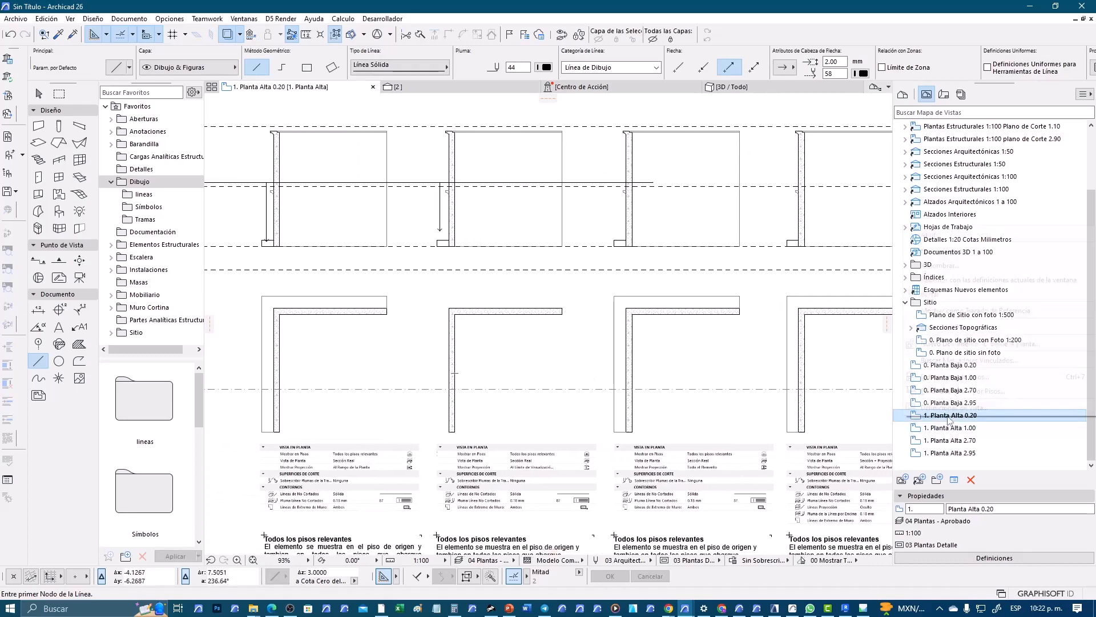
click(965, 409)
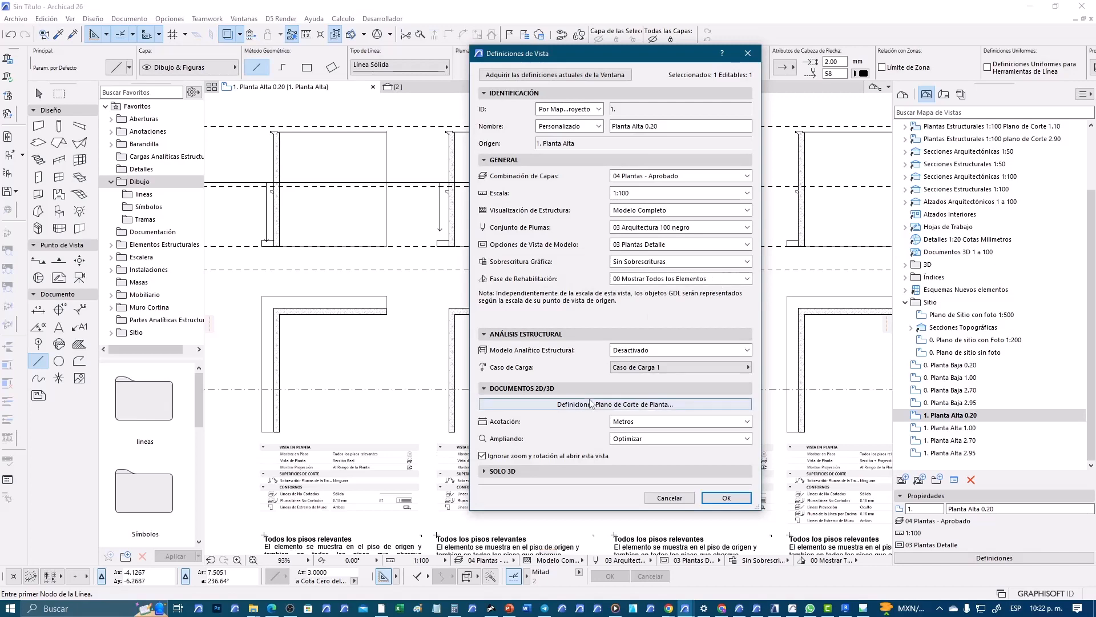
click(592, 404)
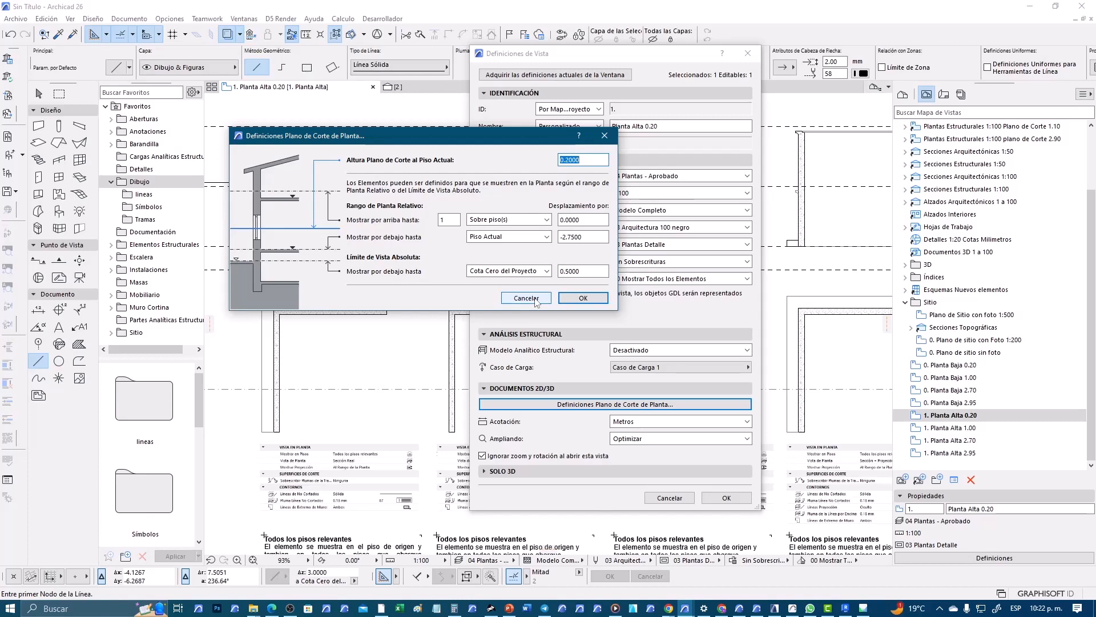
click(308, 1)
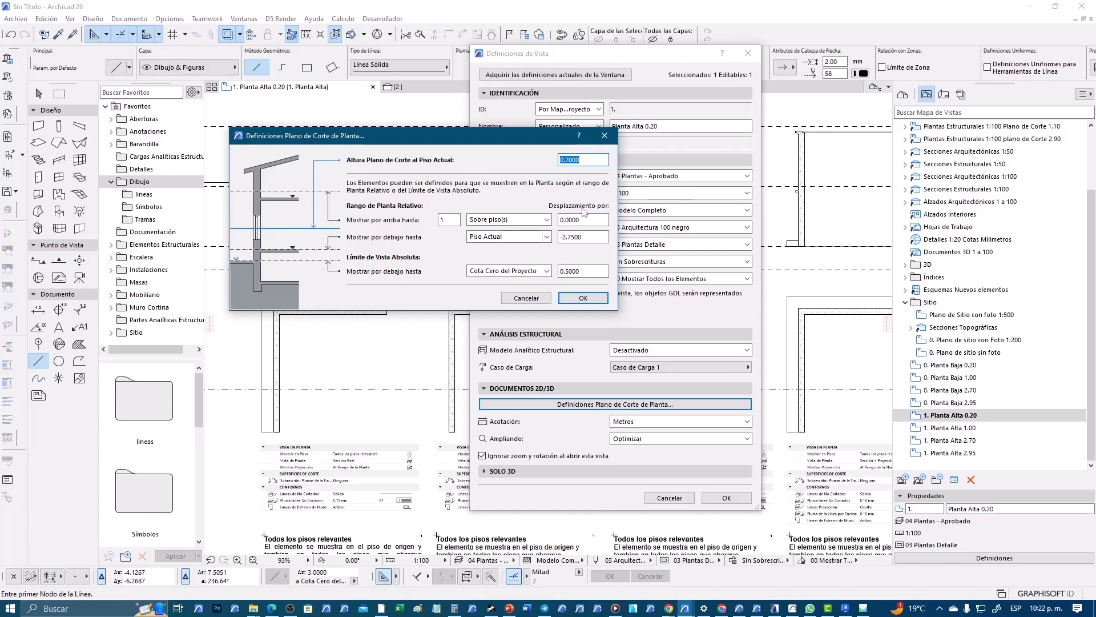
click(531, 298)
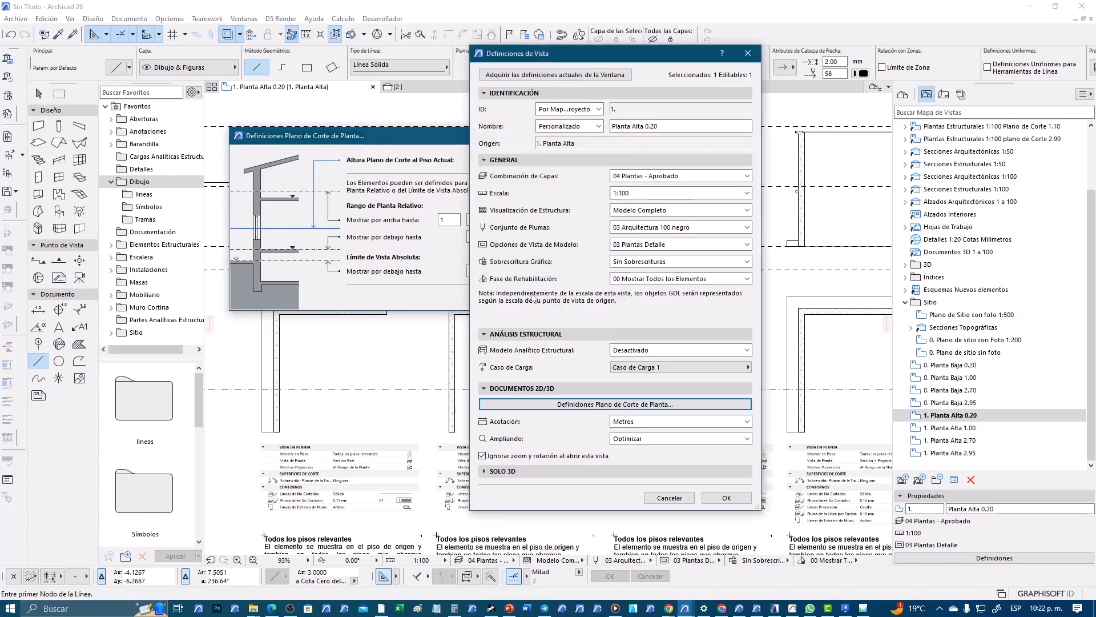
click(670, 497)
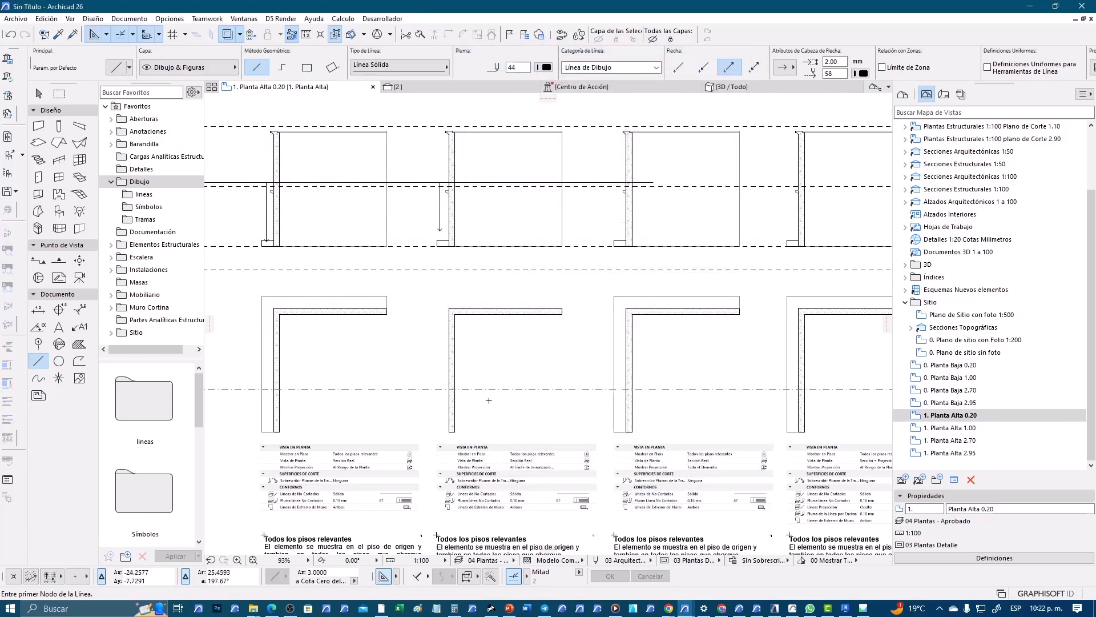
Step: Compare the wall sections with their plan representations and projection settings, from the cut plane line across the neighbouring examples
scroll(428, 338, down, 1)
mouse_move(401, 363)
middle_down()
mouse_move(573, 344)
mouse_move(603, 382)
middle_up()
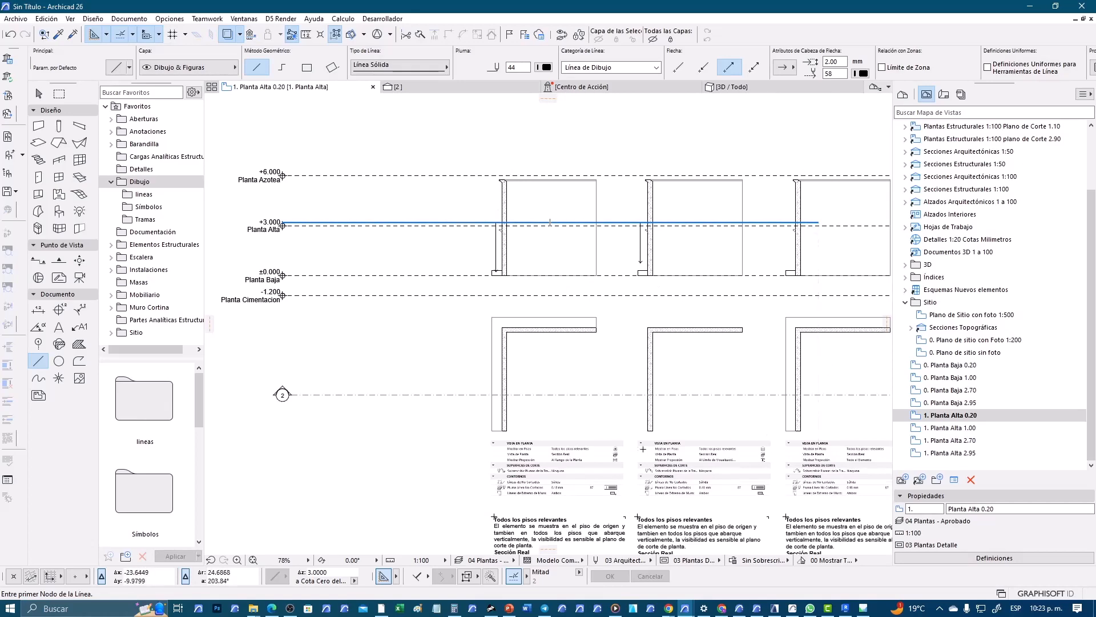
scroll(595, 460, up, 2)
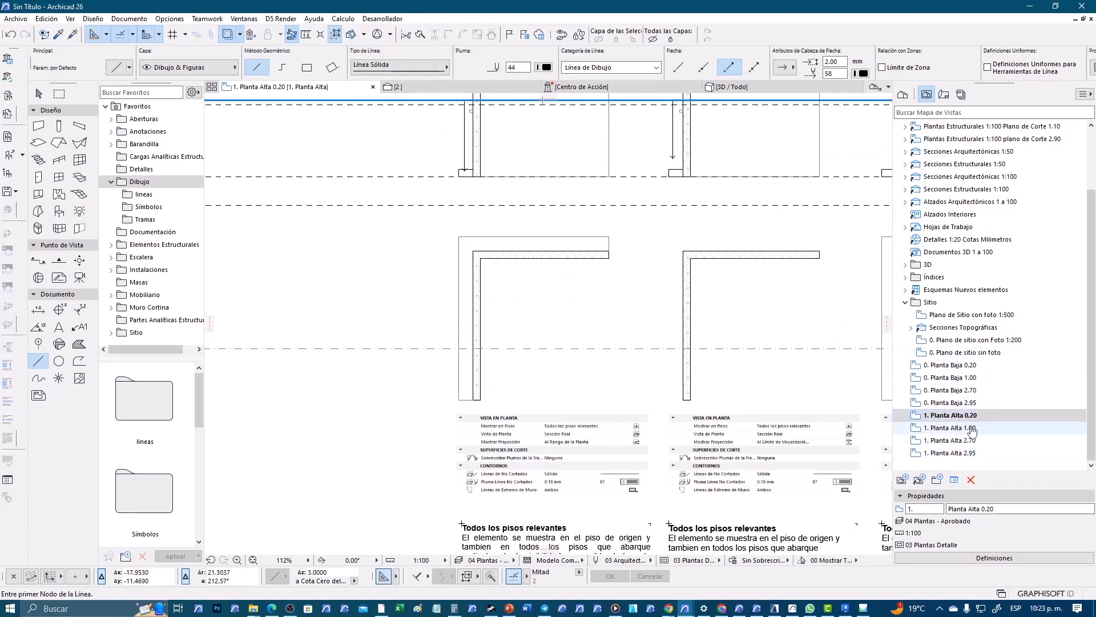
click(969, 429)
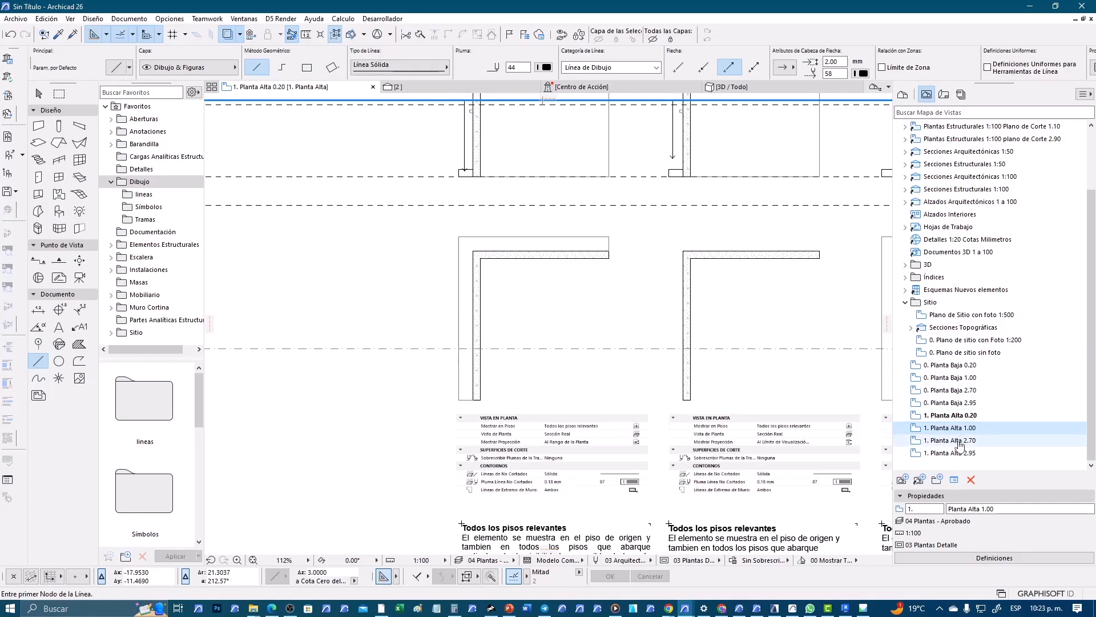
scroll(532, 375, down, 4)
middle_drag(547, 350, 328, 346)
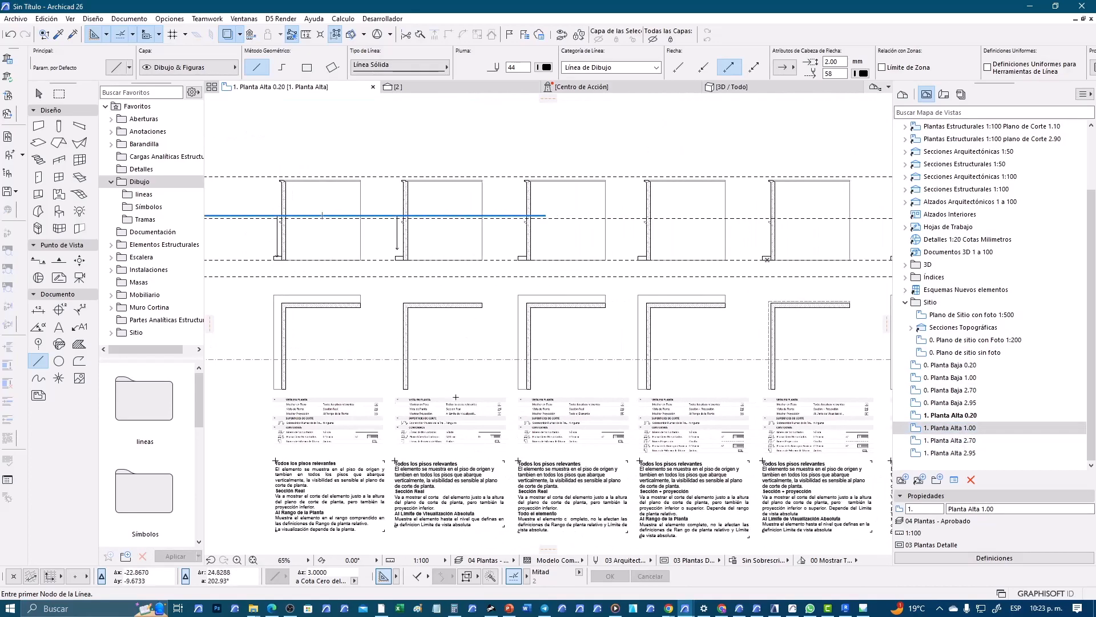
scroll(456, 396, up, 6)
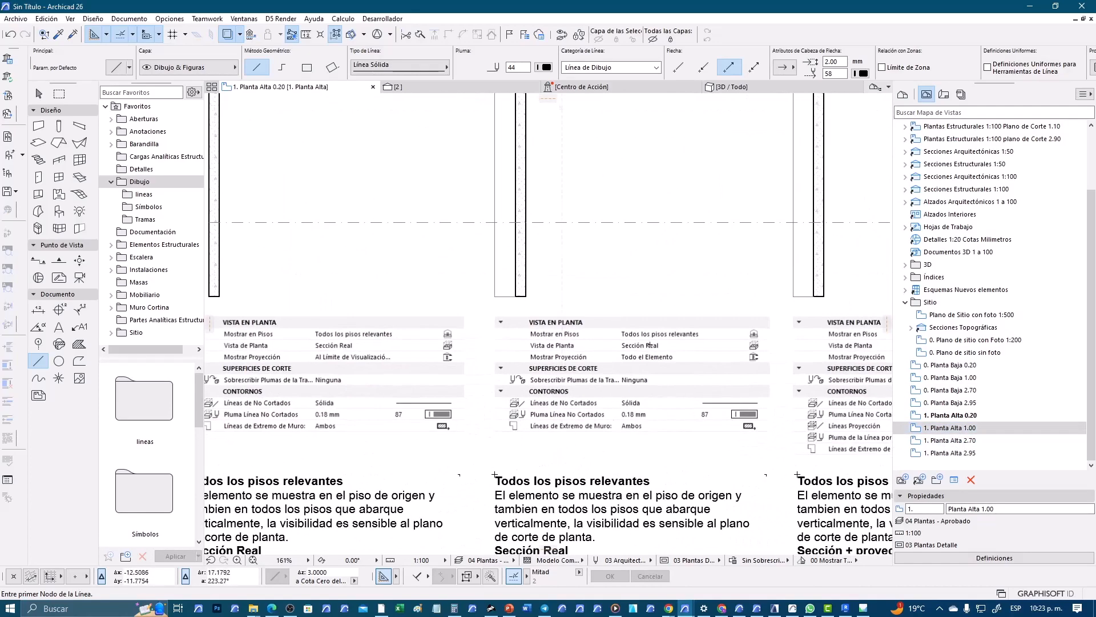
scroll(605, 334, down, 7)
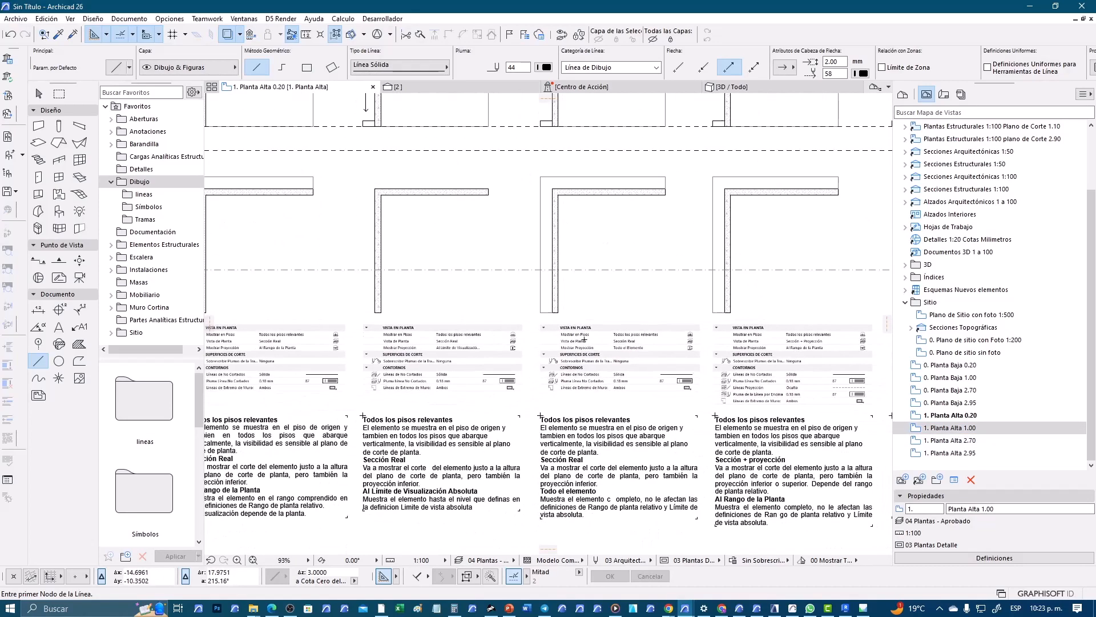
middle_drag(599, 353, 519, 374)
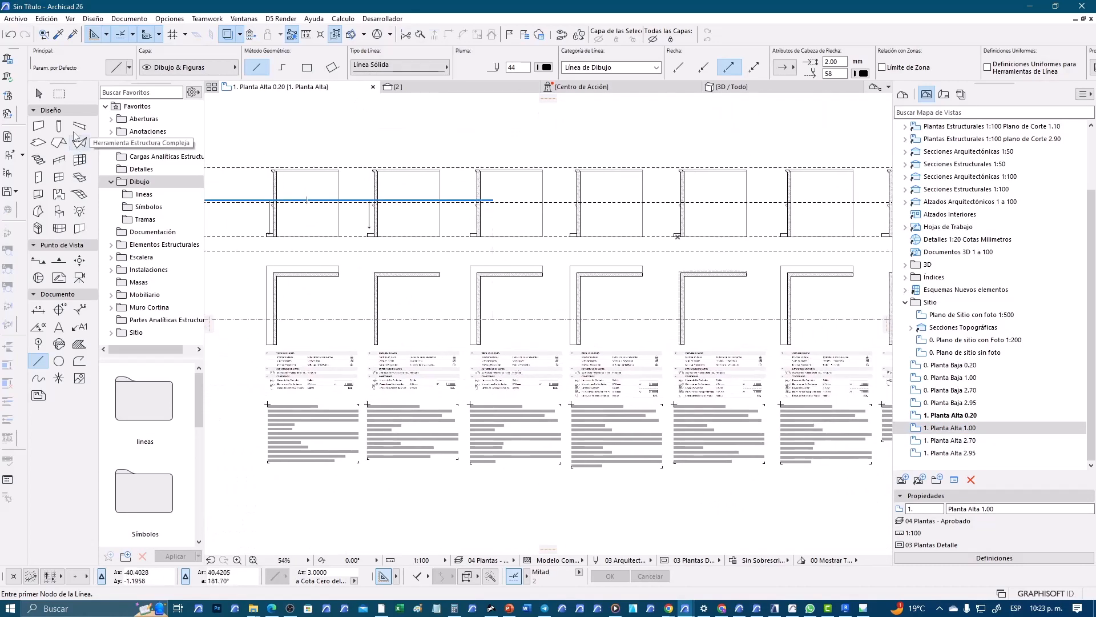
click(39, 93)
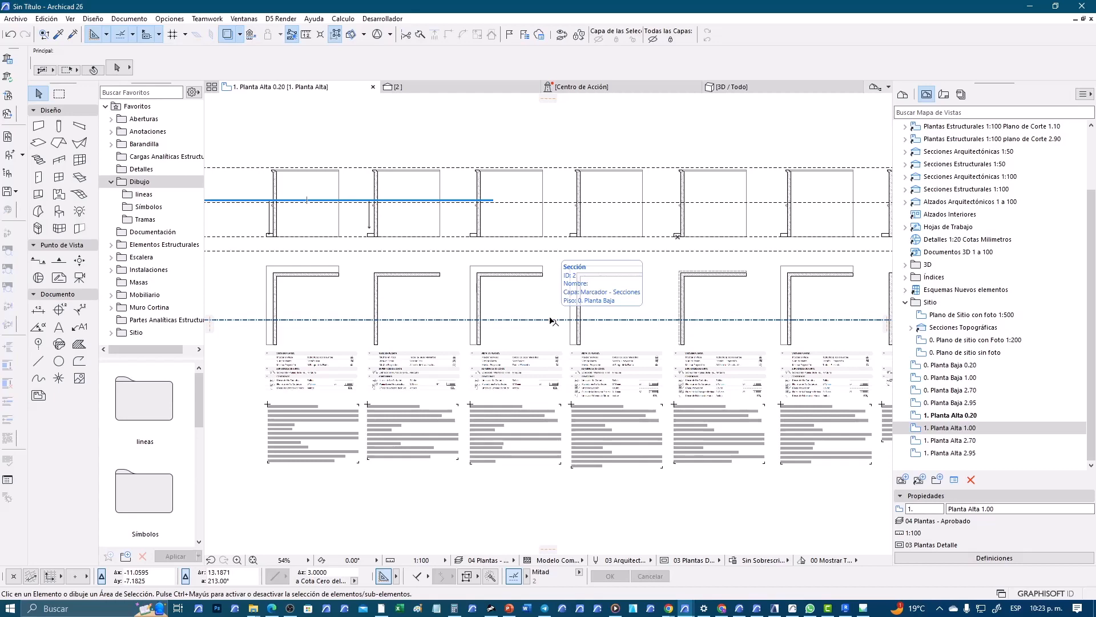
scroll(512, 295, up, 4)
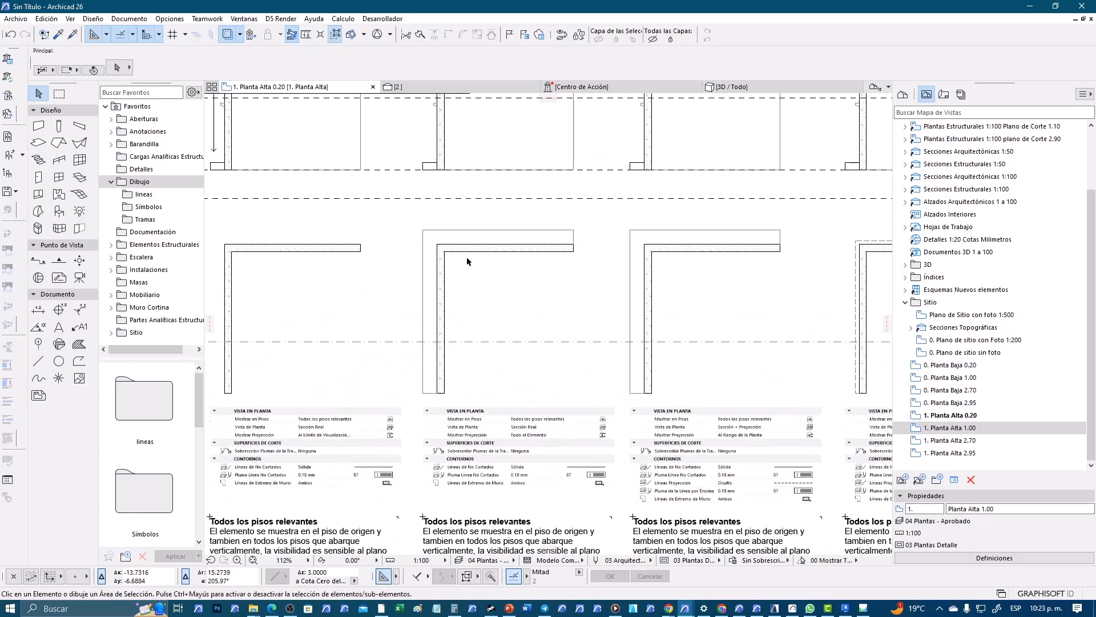
scroll(570, 294, down, 2)
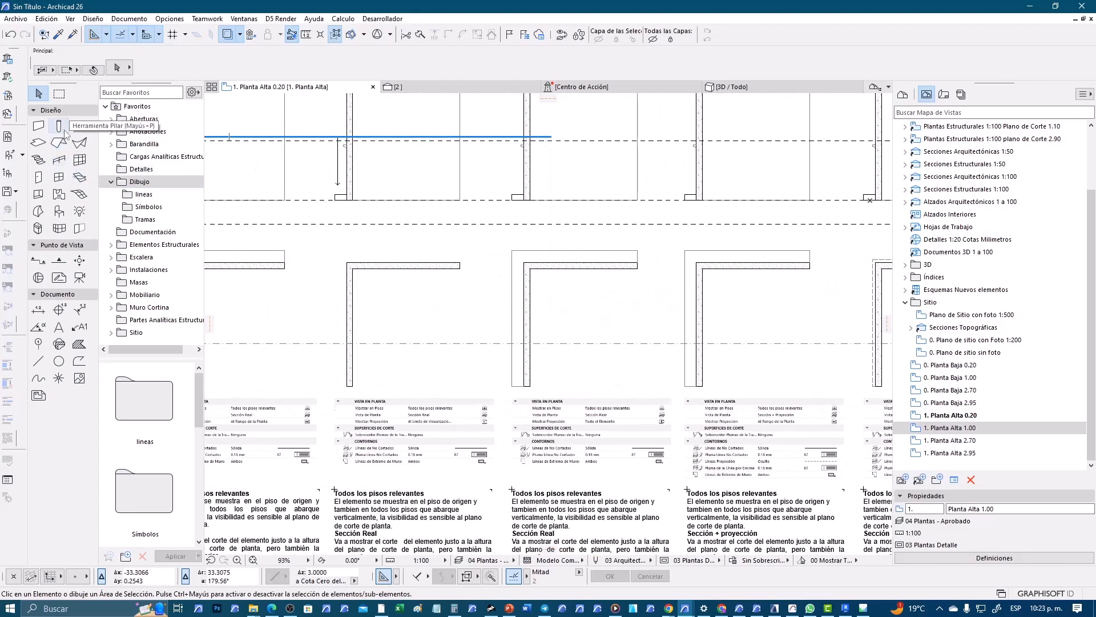
Step: Inspect the Slab tool's floor plan display options, including the stories on which it is shown
click(39, 142)
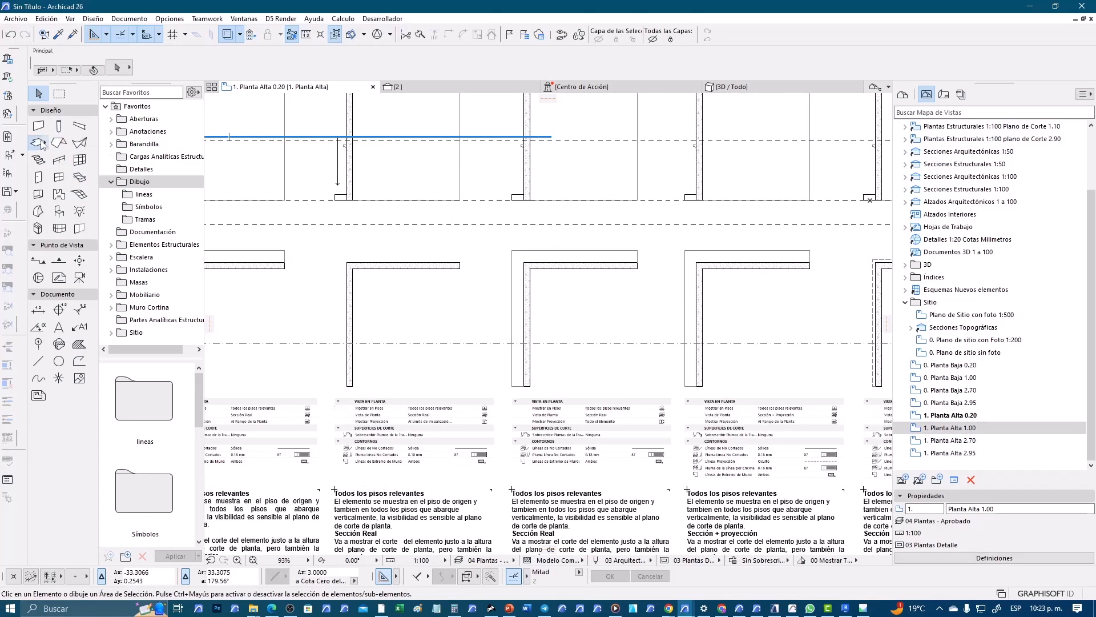
click(654, 69)
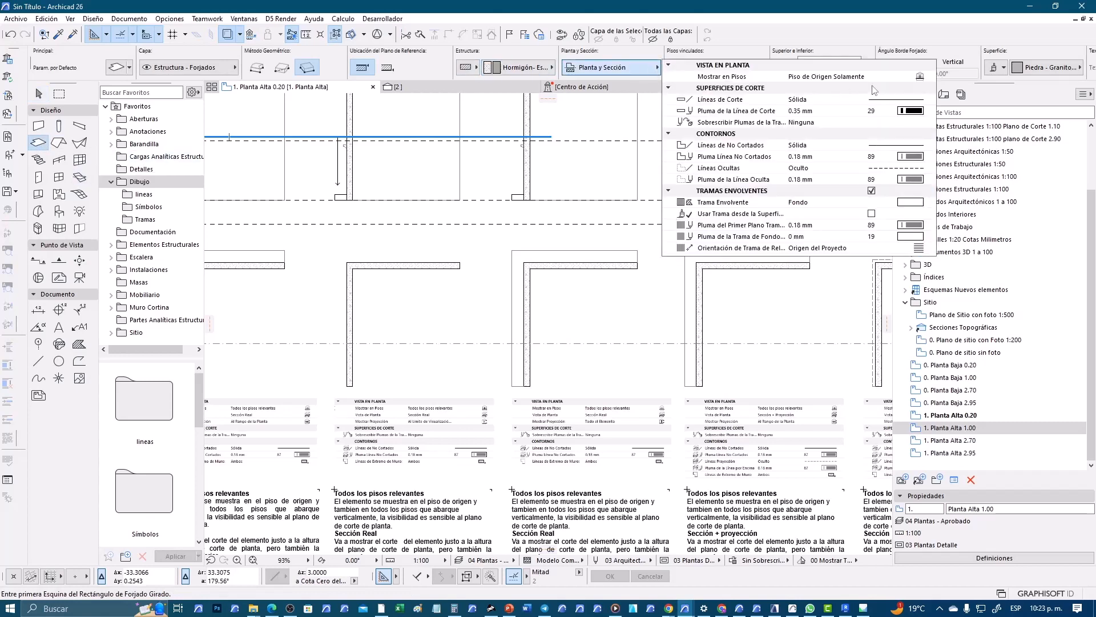
click(931, 77)
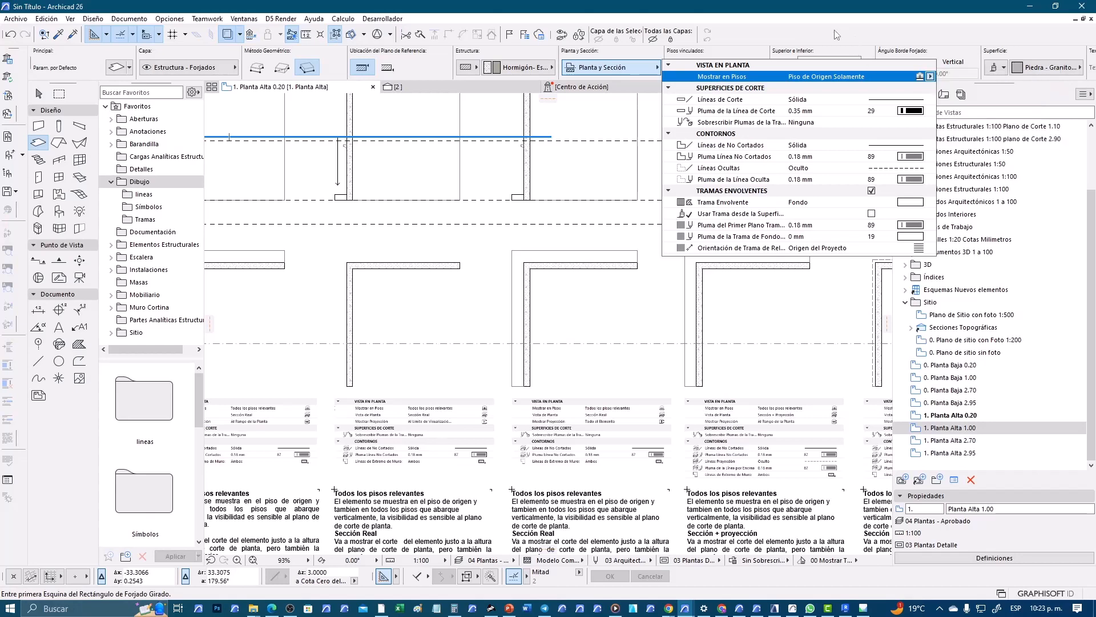
Step: Inspect the Beam tool's floor plan and section options, including the choices for Vista de Planta
click(80, 125)
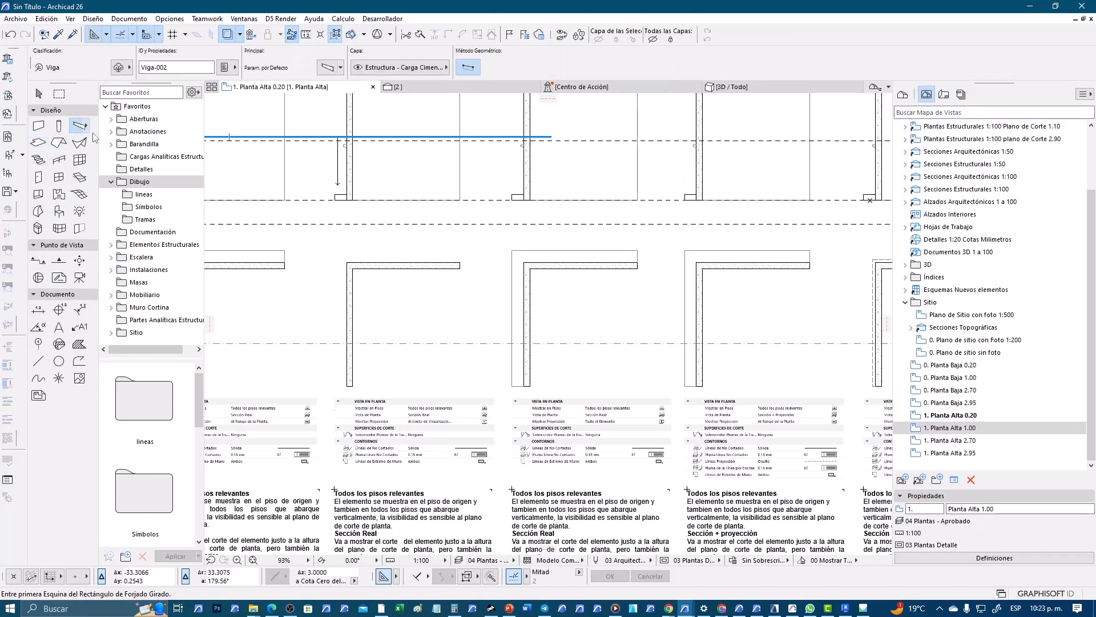
click(735, 71)
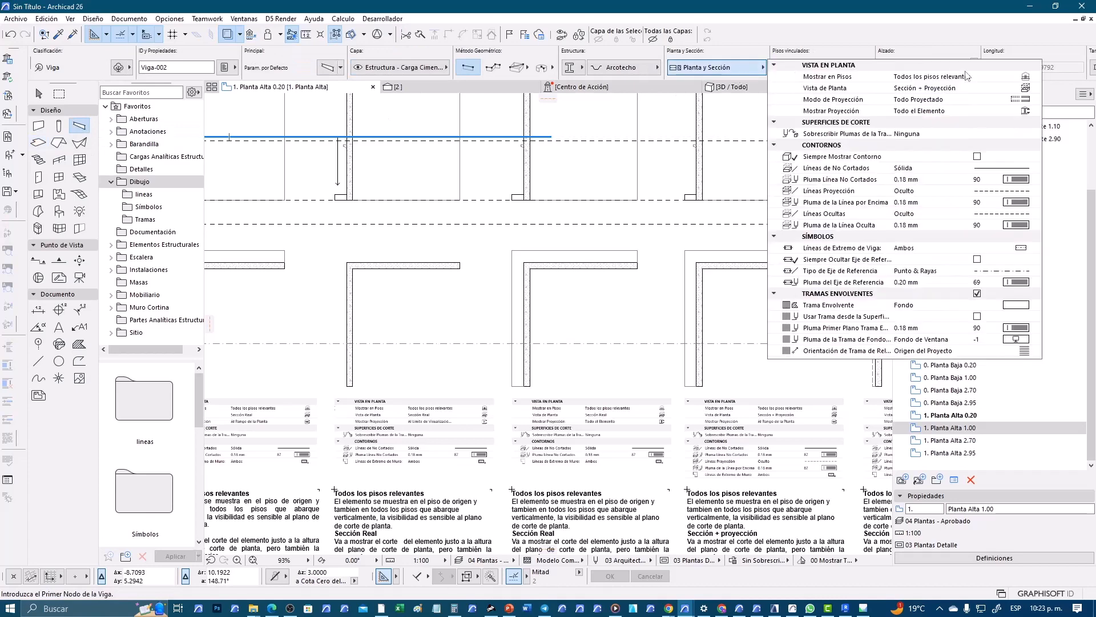
click(1031, 89)
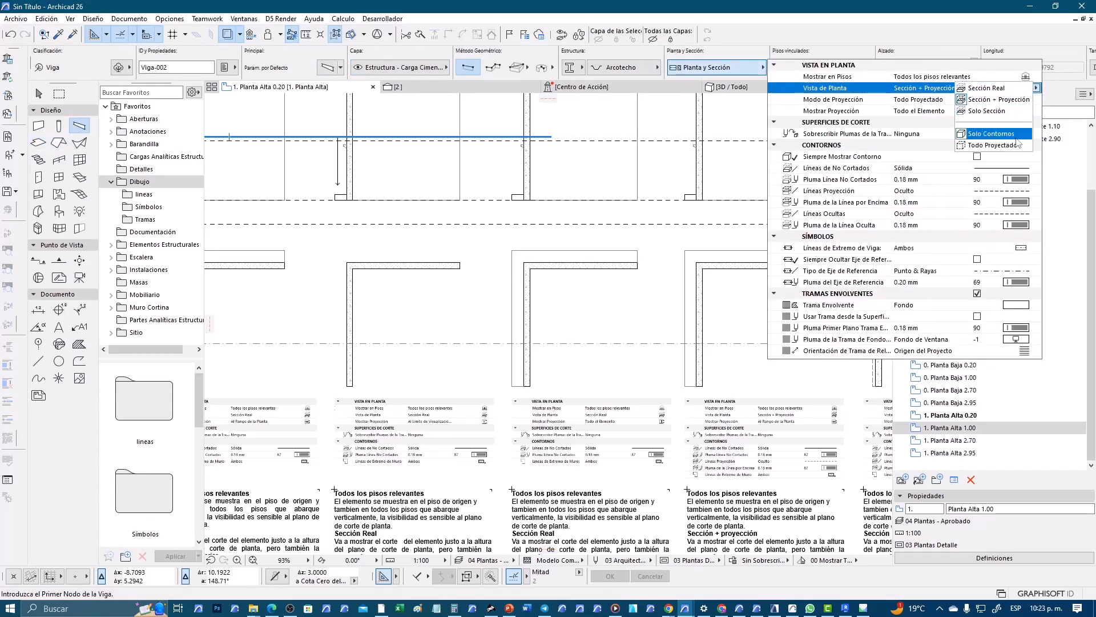
click(952, 68)
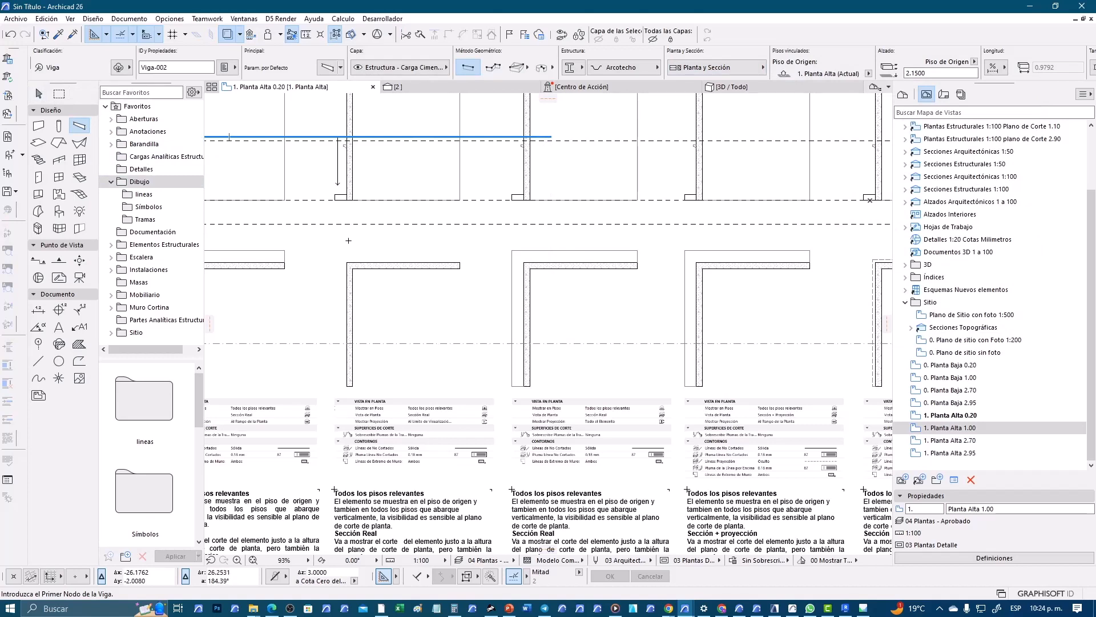
click(347, 241)
right_click(345, 244)
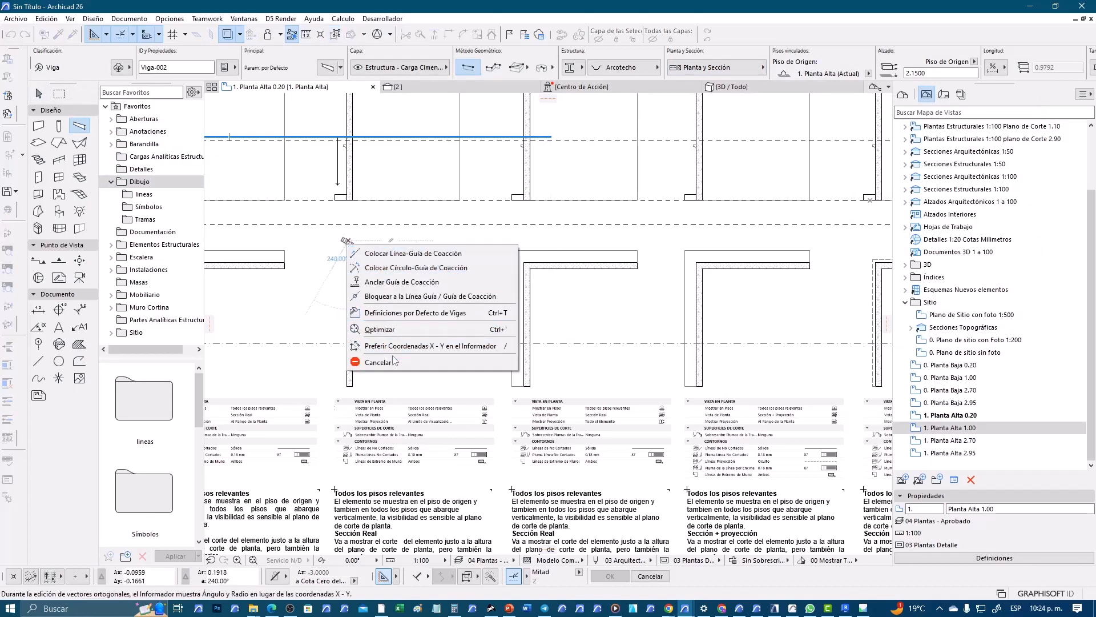
click(378, 362)
click(39, 93)
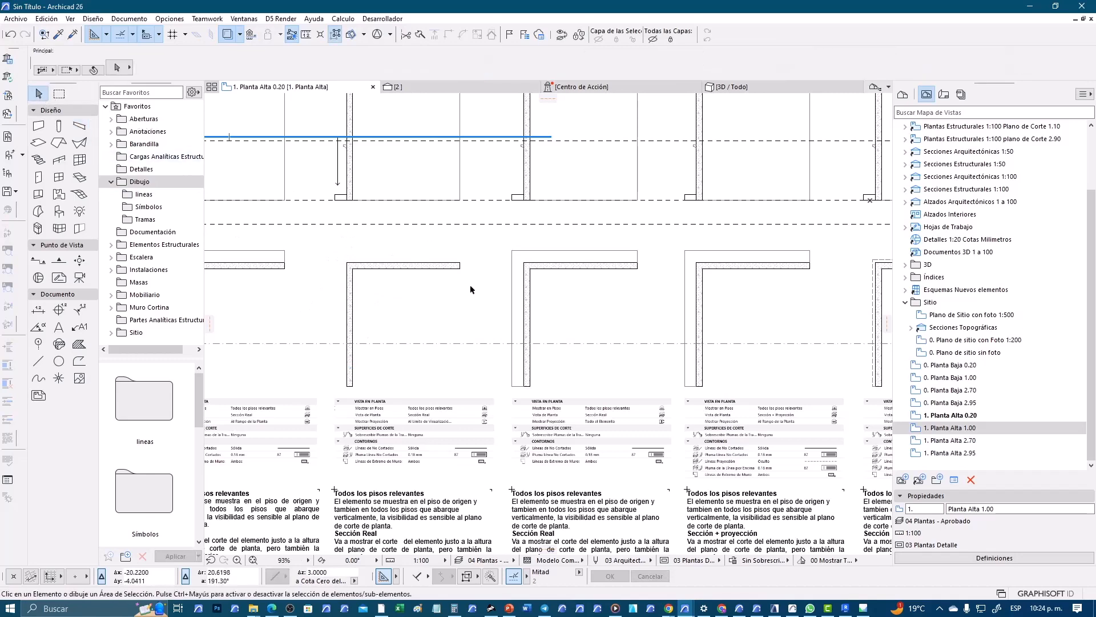
Step: Examine the projection settings and explanatory texts below the Sección Real and Sección + proyección wall examples
scroll(531, 311, down, 4)
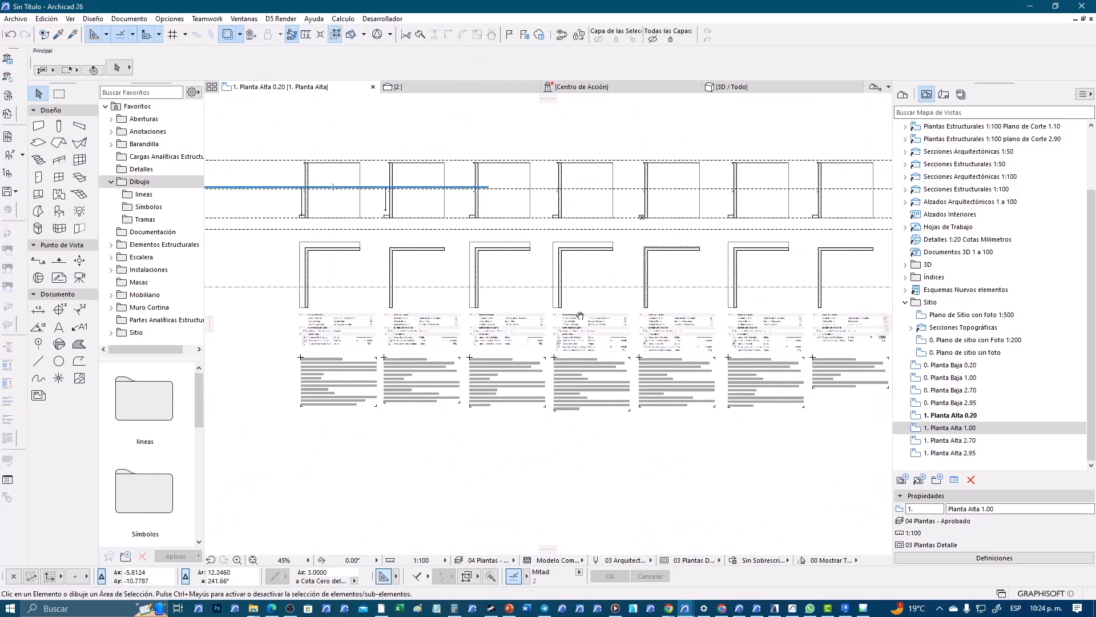
middle_drag(580, 315, 438, 283)
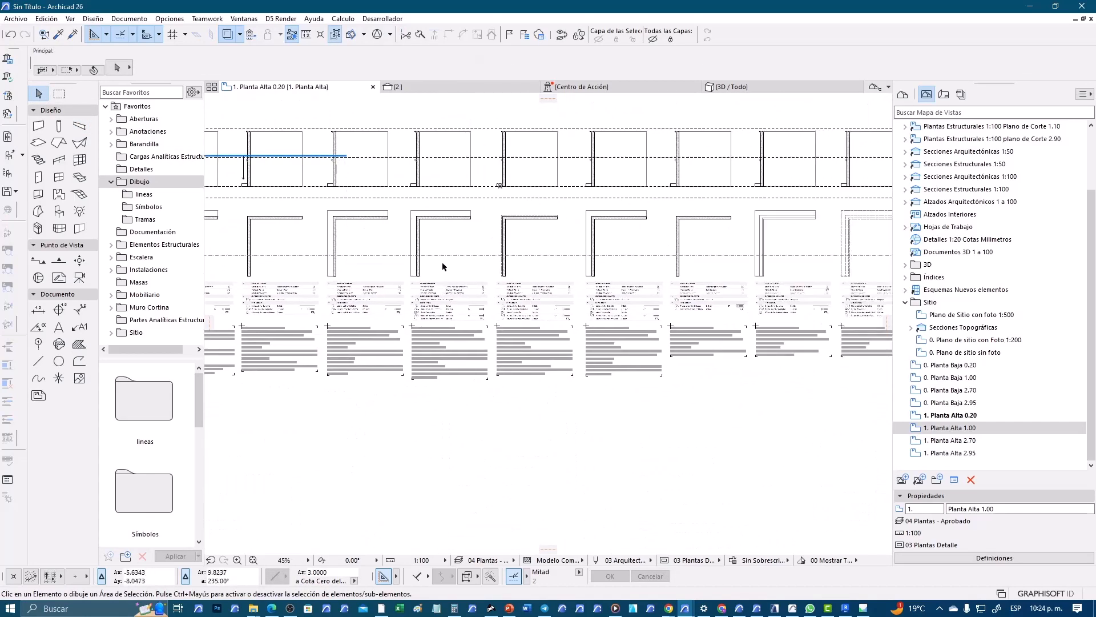
scroll(436, 260, up, 1)
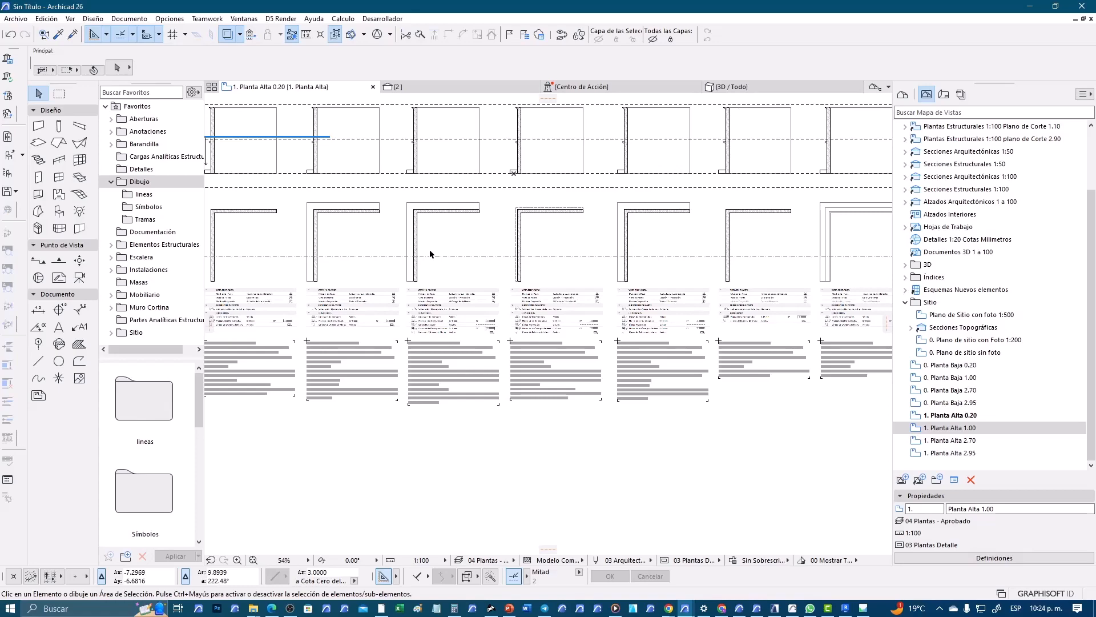
scroll(396, 237, up, 2)
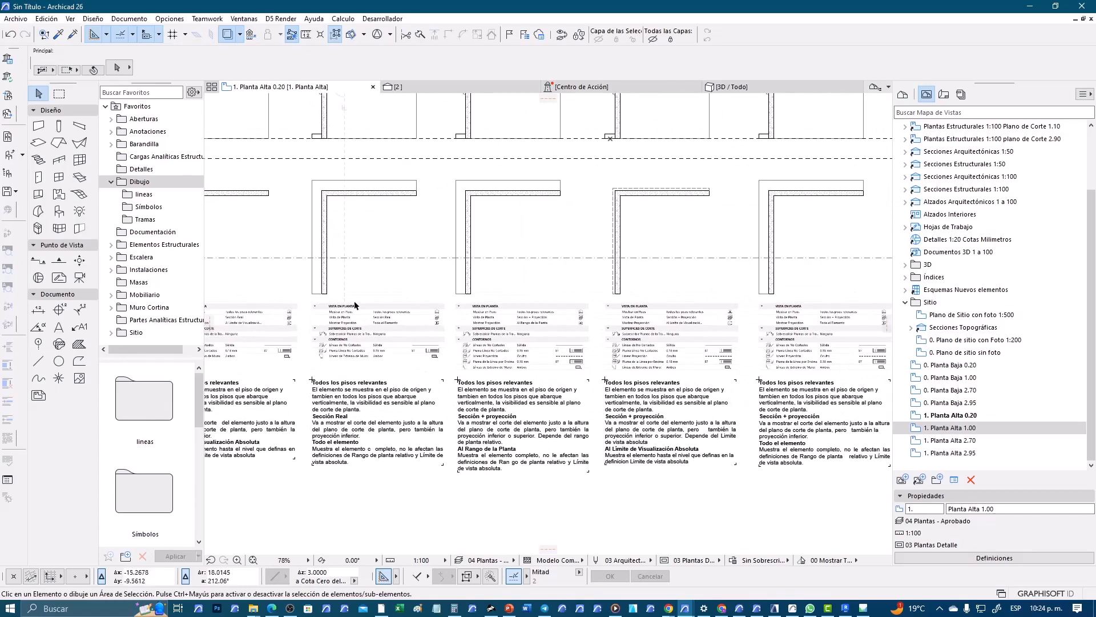
middle_drag(324, 428, 495, 424)
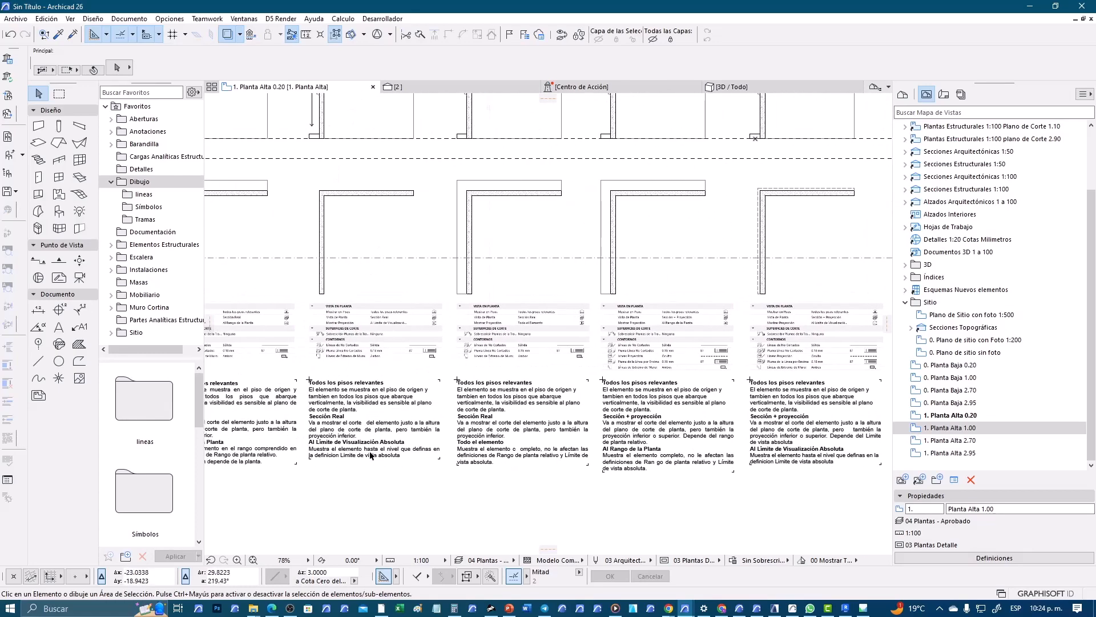
scroll(334, 435, up, 2)
scroll(366, 423, down, 2)
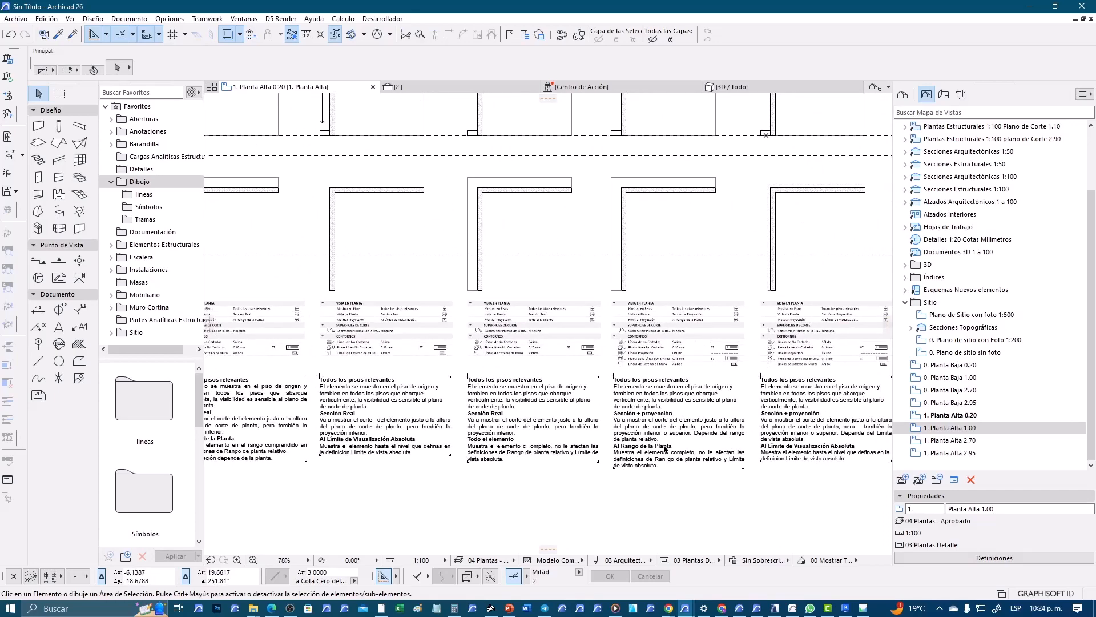
middle_drag(665, 449, 343, 434)
scroll(345, 262, up, 2)
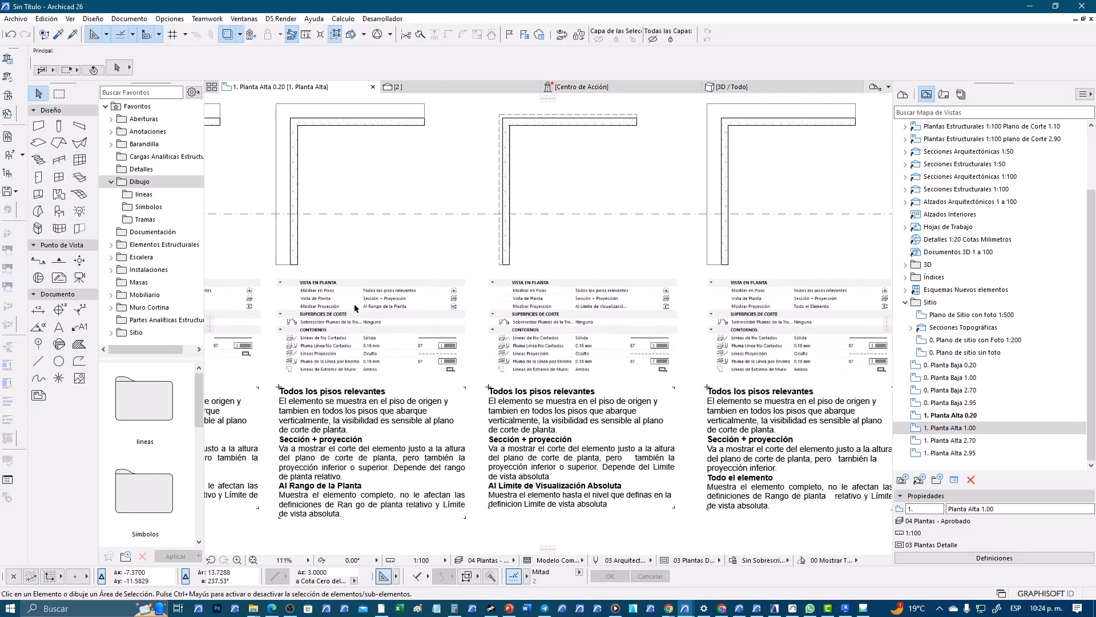
Step: Compare the wall sections with their plan representations, checking the middle section and the dashed-outline plan wall of the Al Límite de Visualización Absoluta example
scroll(461, 250, down, 1)
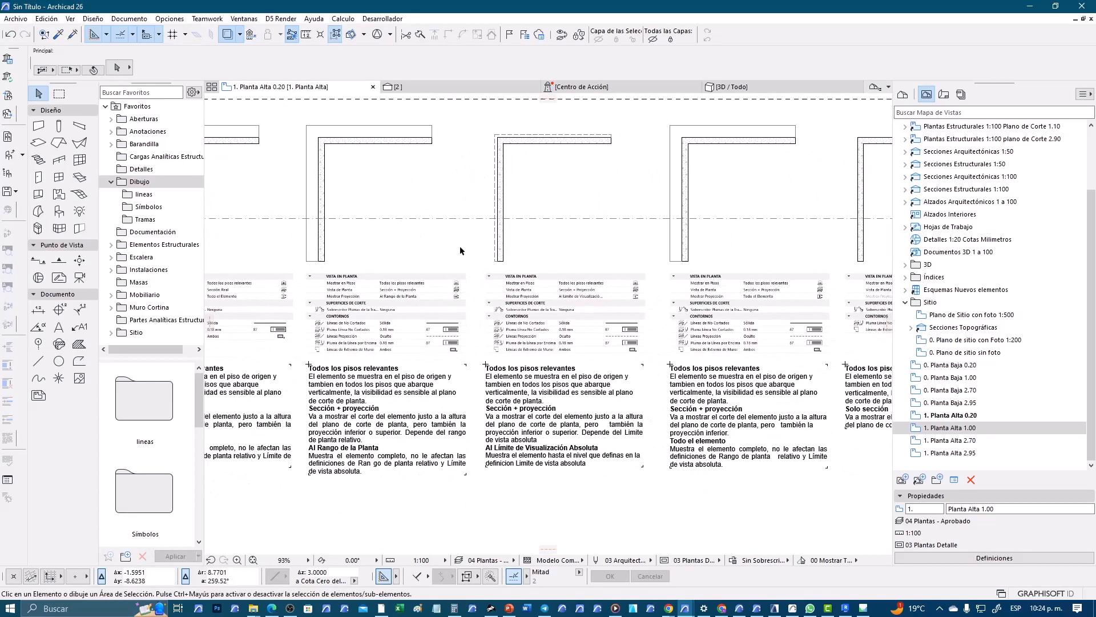
middle_drag(460, 247, 481, 391)
middle_drag(517, 291, 523, 376)
scroll(531, 231, up, 2)
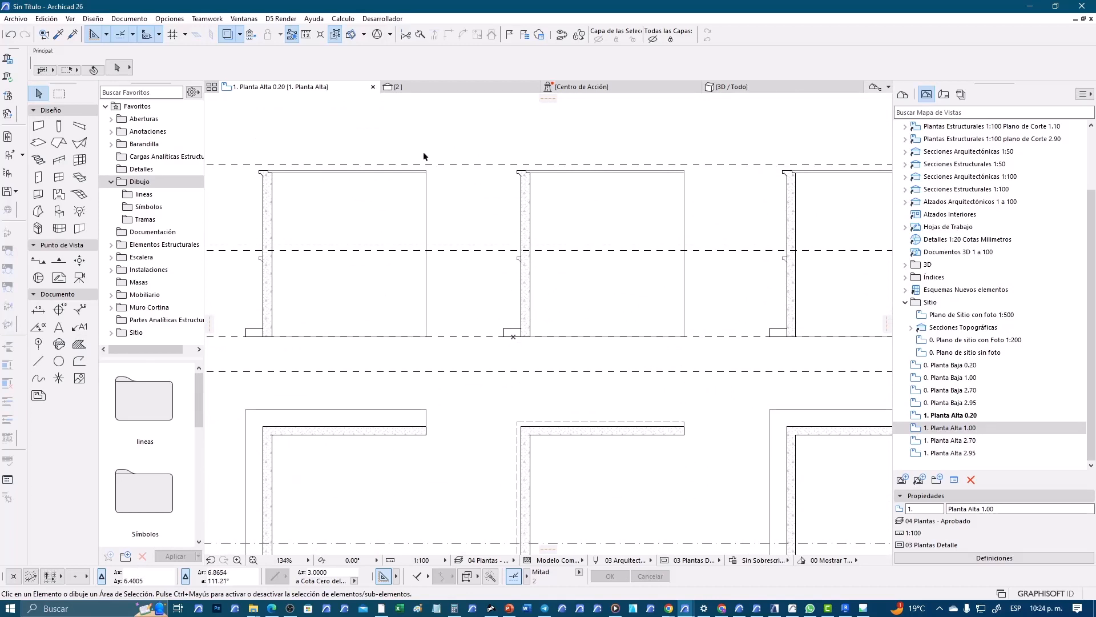
click(530, 219)
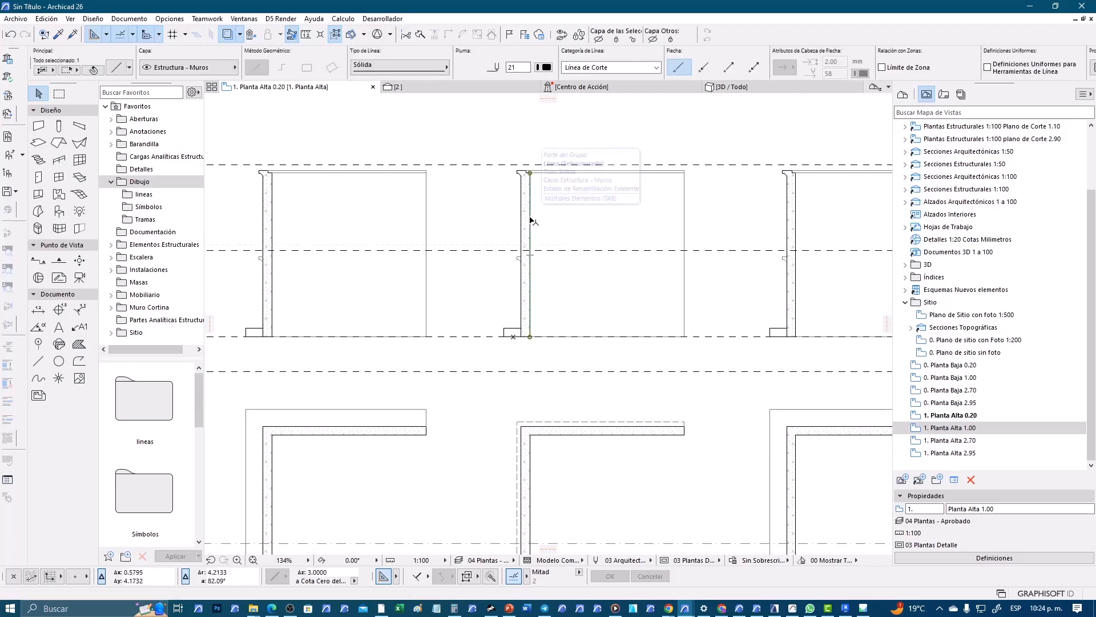
click(544, 431)
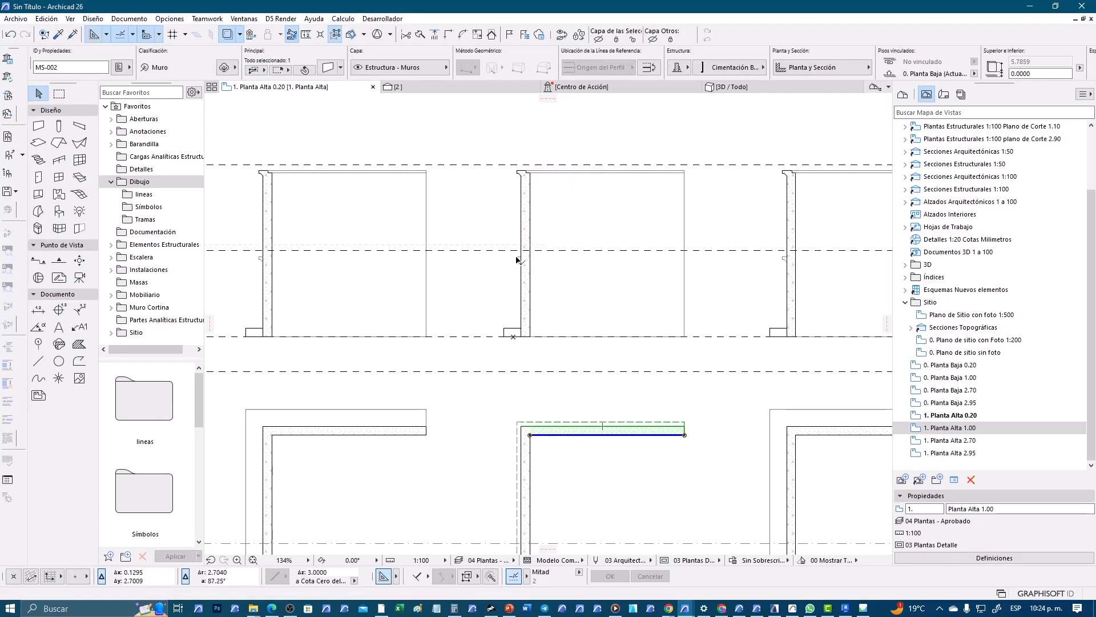
key(Escape)
scroll(462, 310, down, 1)
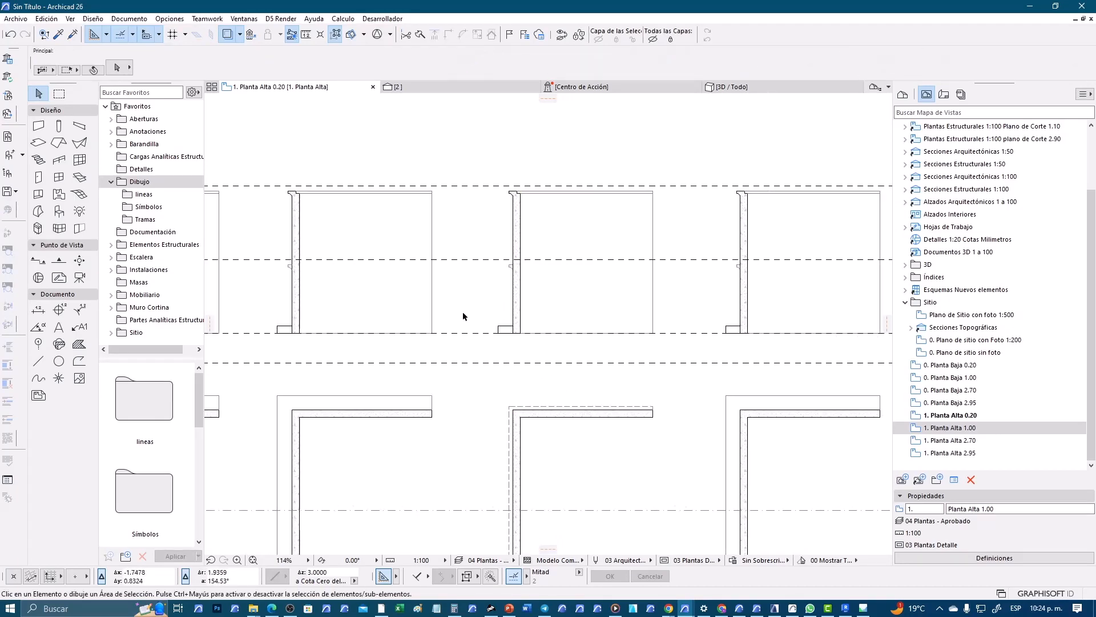
scroll(463, 314, down, 1)
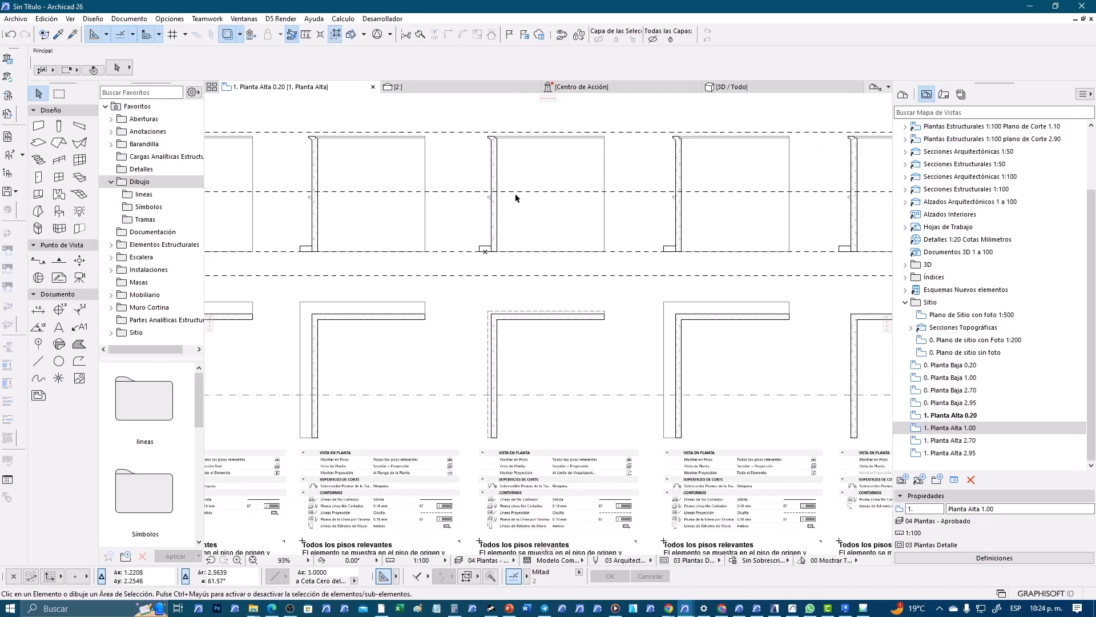
Step: Examine the settings and explanatory texts of the Al Límite de Visualización Absoluta and Al Rango de la Planta wall examples
middle_drag(600, 375, 513, 314)
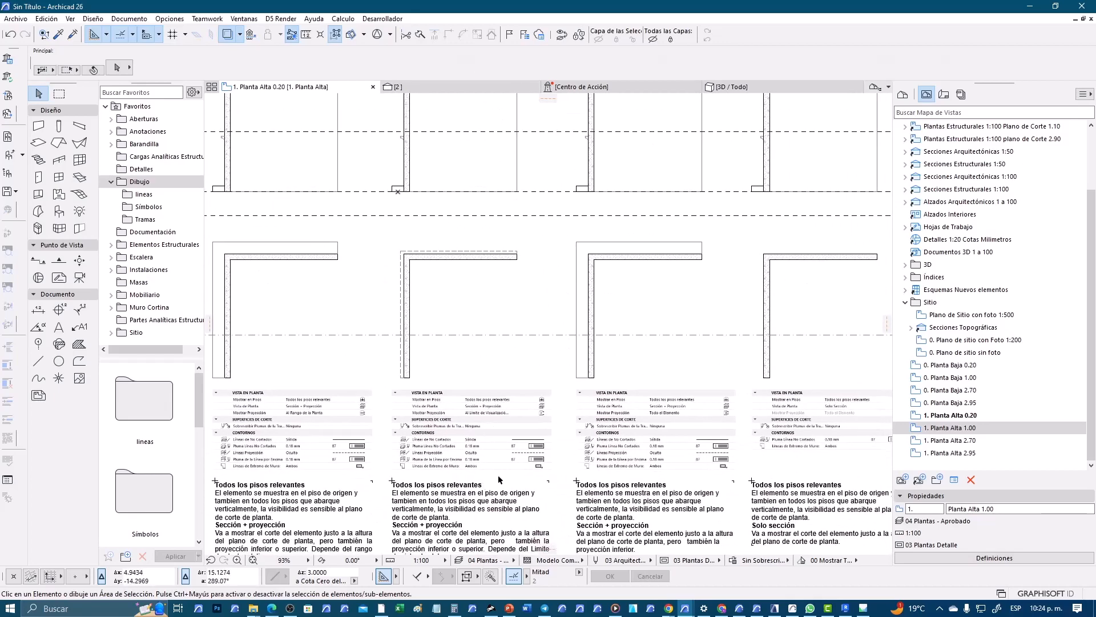
middle_drag(509, 491, 496, 391)
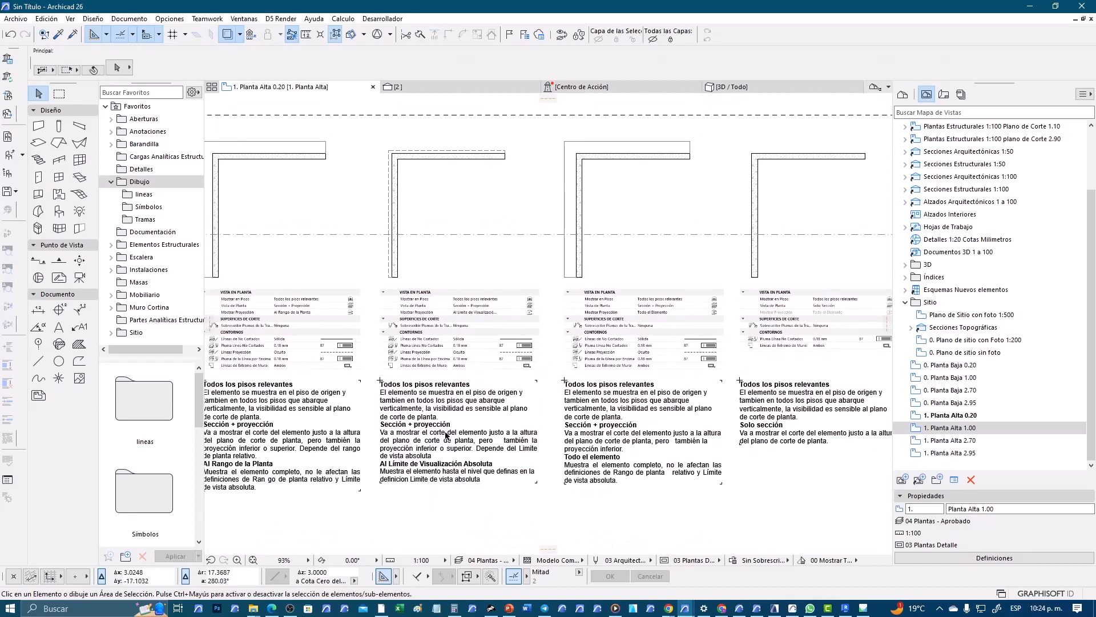
scroll(425, 435, up, 1)
scroll(425, 435, up, 2)
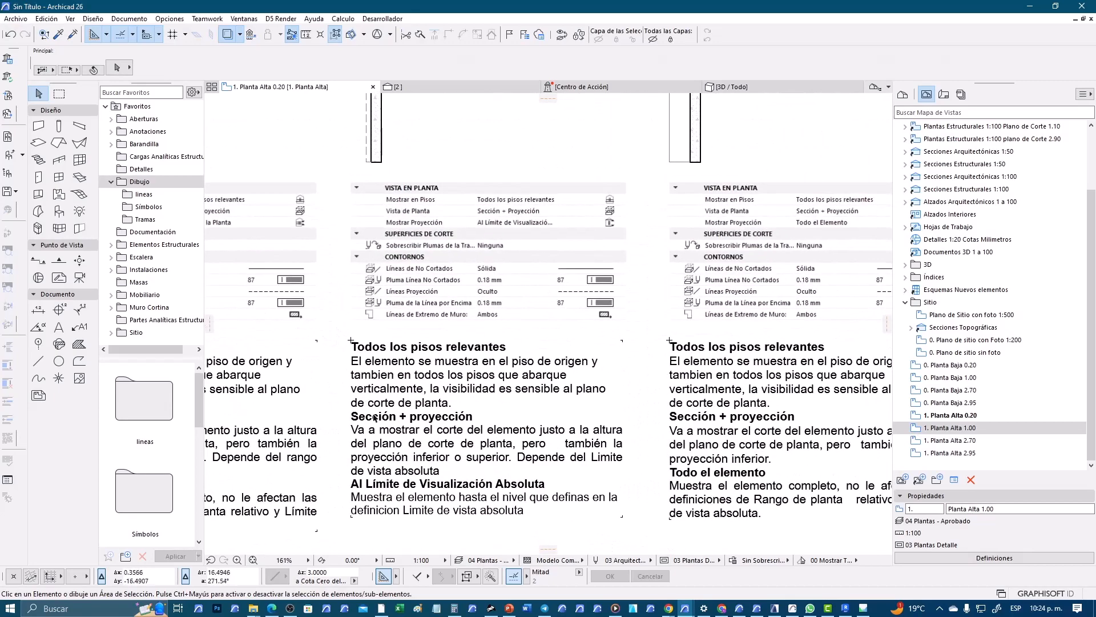
scroll(418, 429, down, 3)
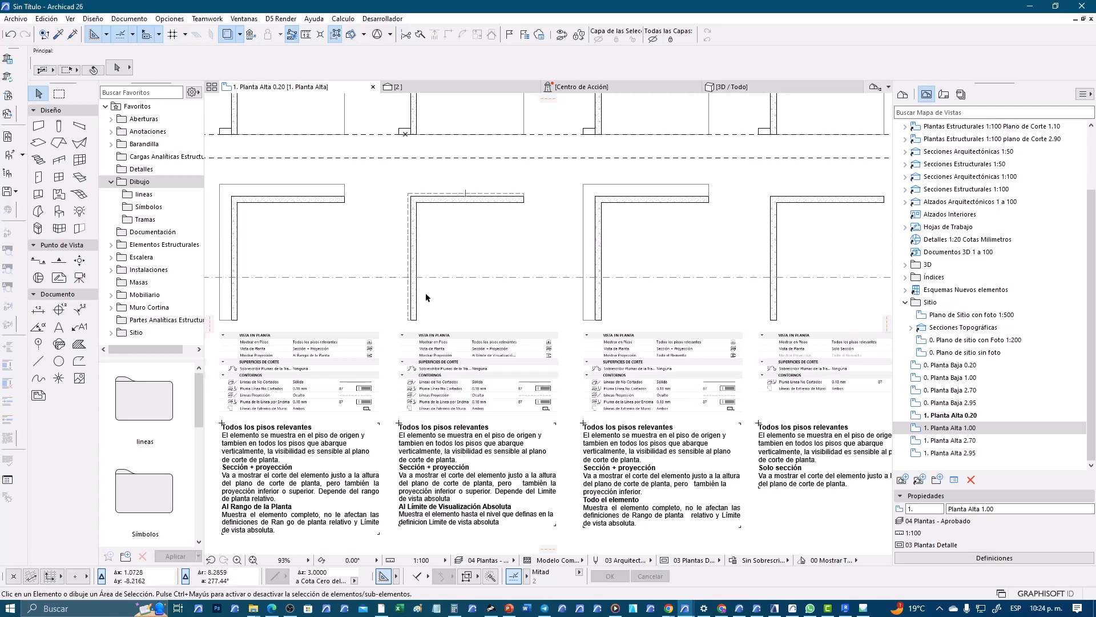
middle_drag(426, 297, 543, 353)
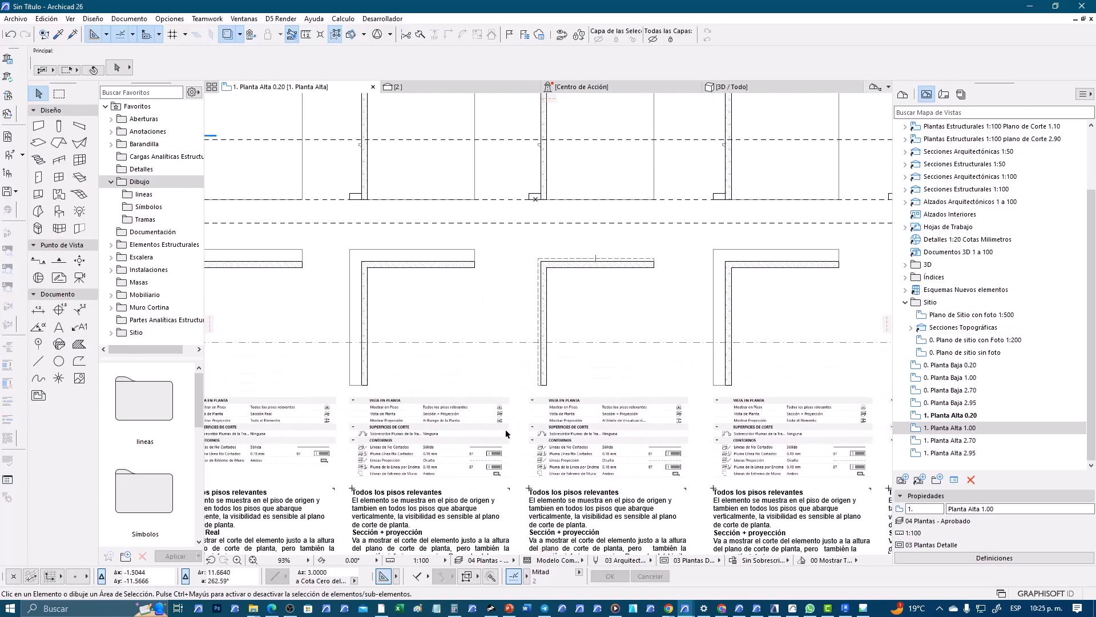
scroll(505, 429, up, 3)
scroll(425, 427, up, 2)
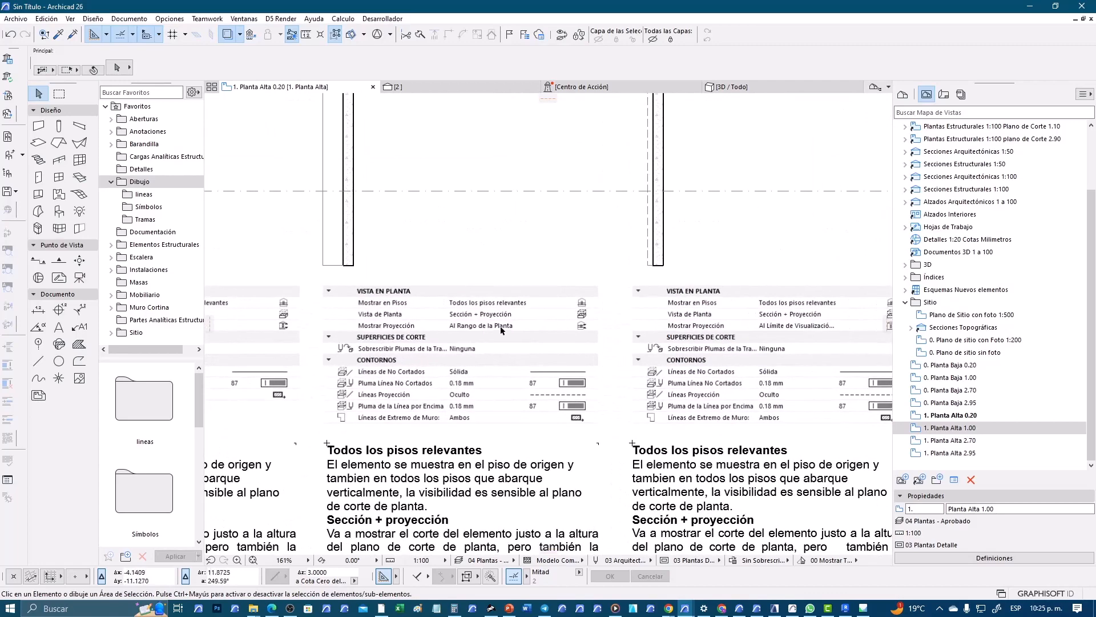
scroll(485, 333, down, 2)
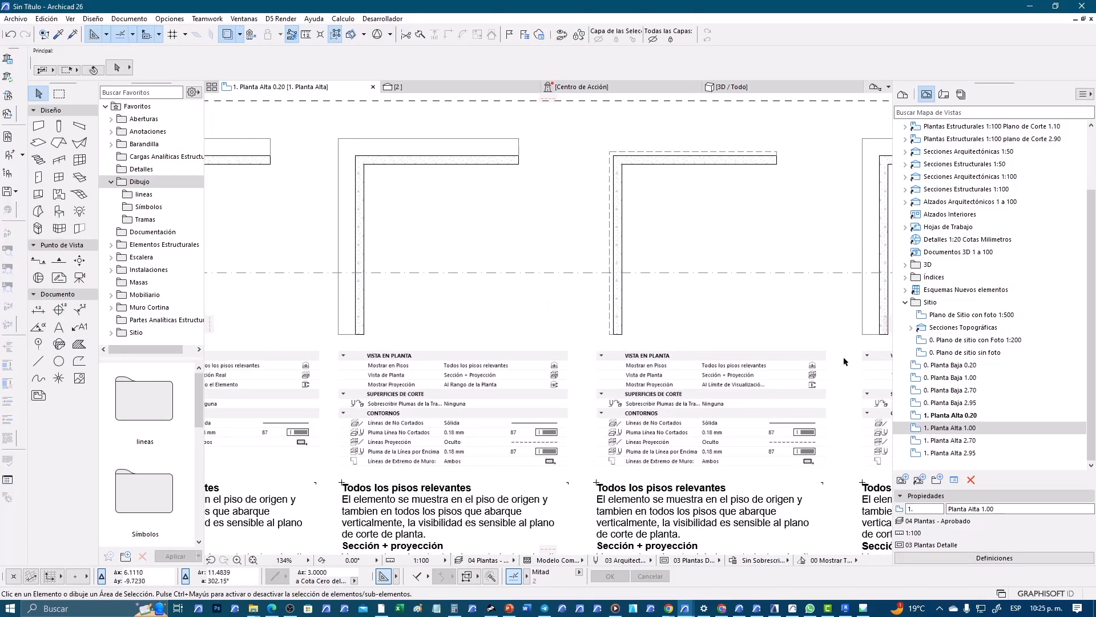
Step: In Planta Alta 0.20's cut plane settings, set the relative range's lower offset from Piso Actual to 0
click(949, 428)
right_click(957, 417)
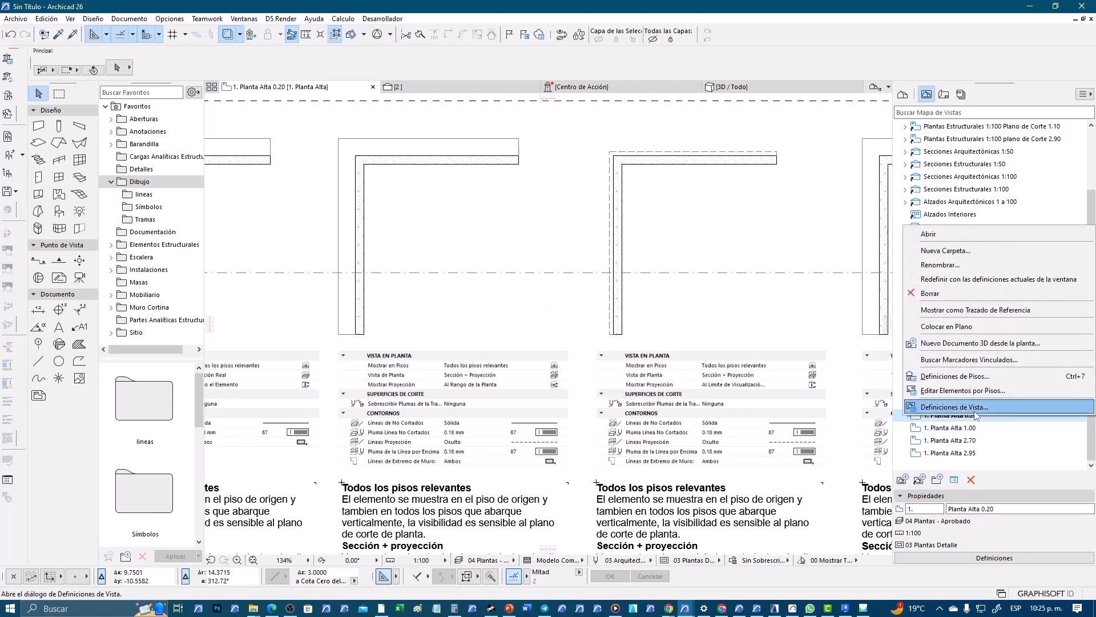
click(975, 406)
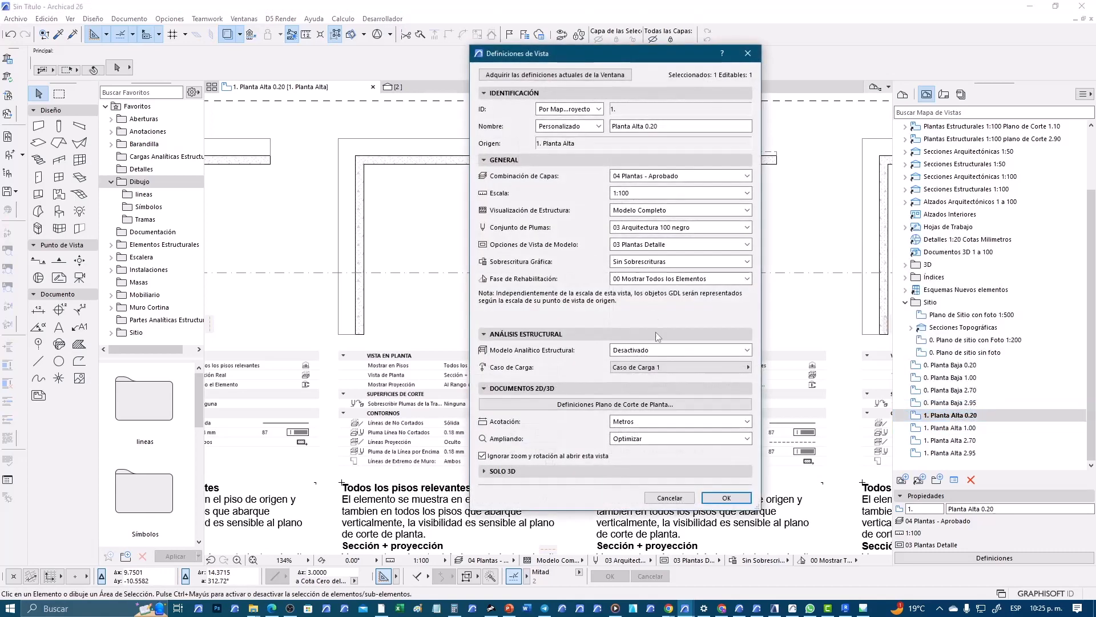
click(631, 404)
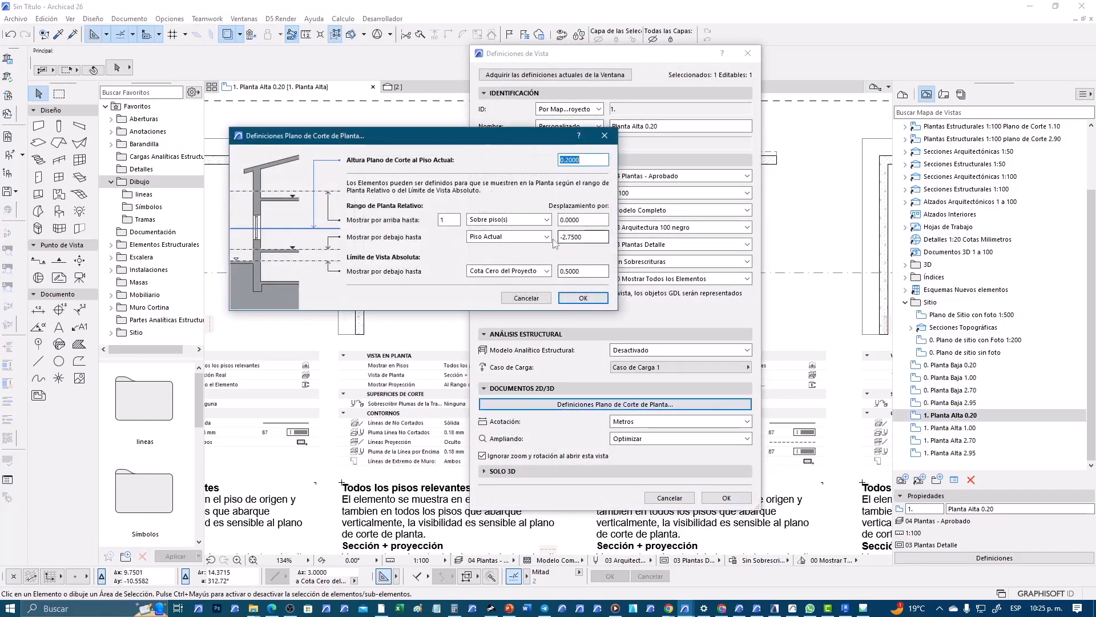
double_click(583, 237)
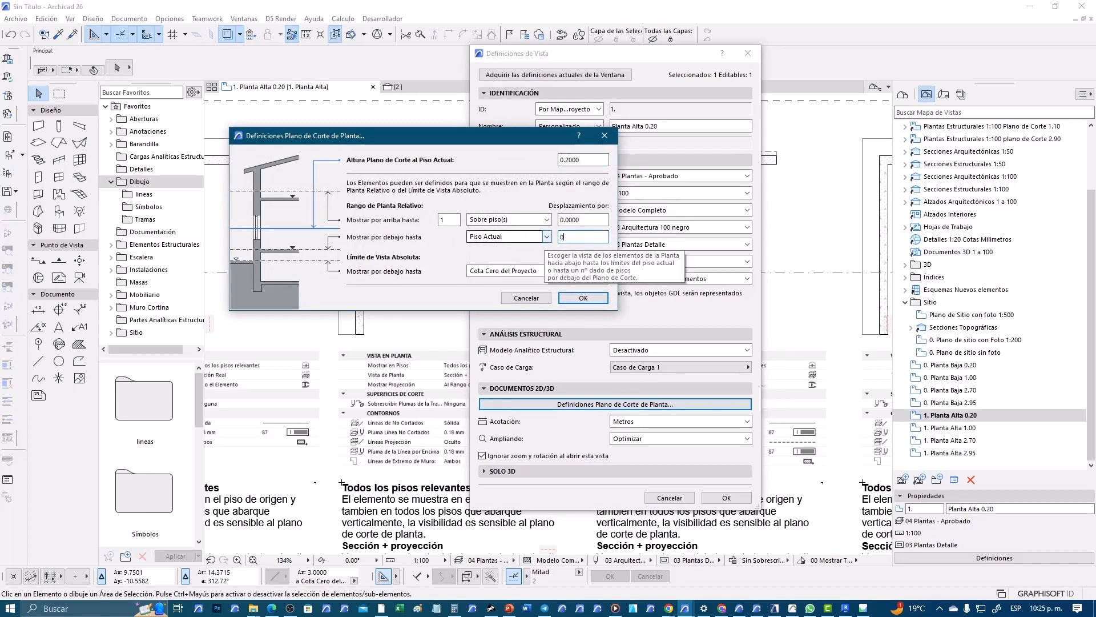
click(571, 296)
click(727, 497)
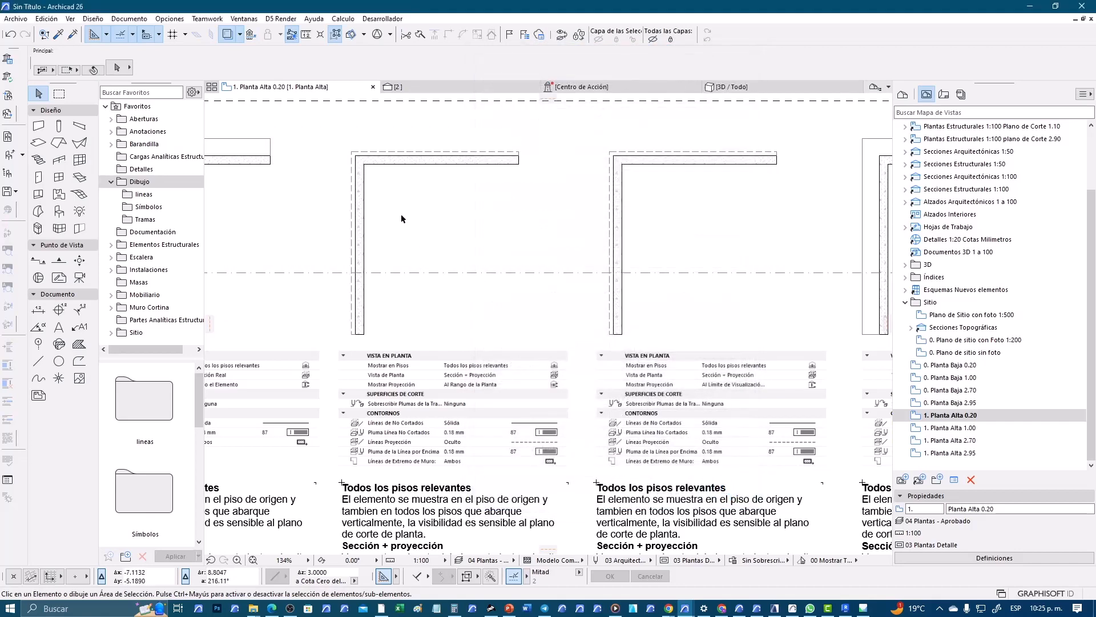
Step: Compare the sections and plan outlines of the Al Rango de la Planta and Al Límite de Visualización Absoluta walls
scroll(435, 226, down, 3)
middle_drag(490, 164, 455, 322)
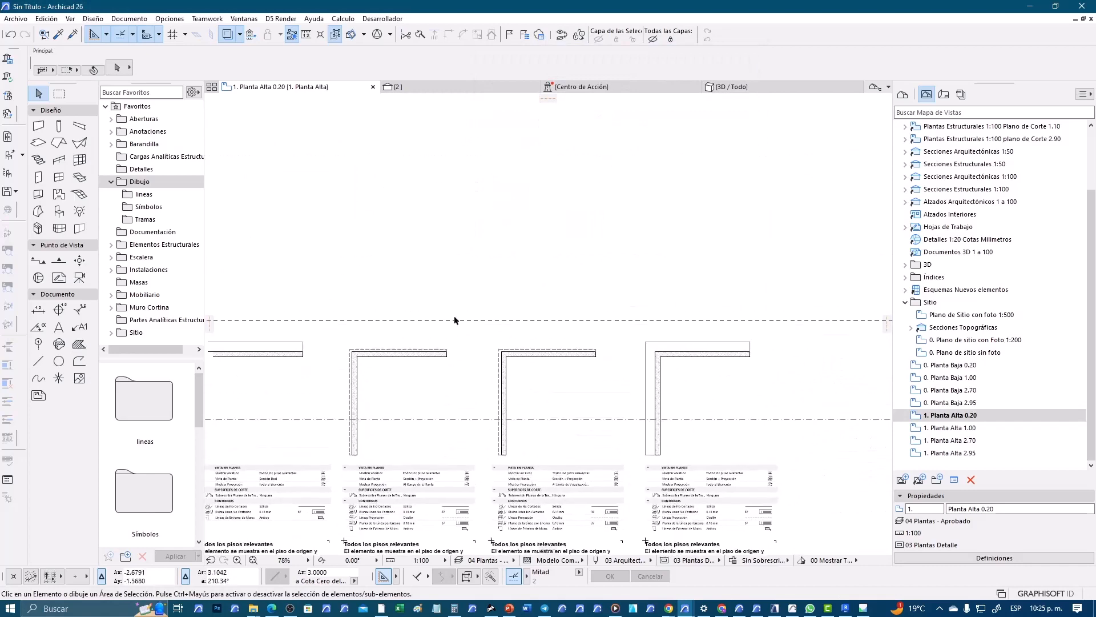
scroll(355, 247, up, 4)
scroll(355, 248, up, 1)
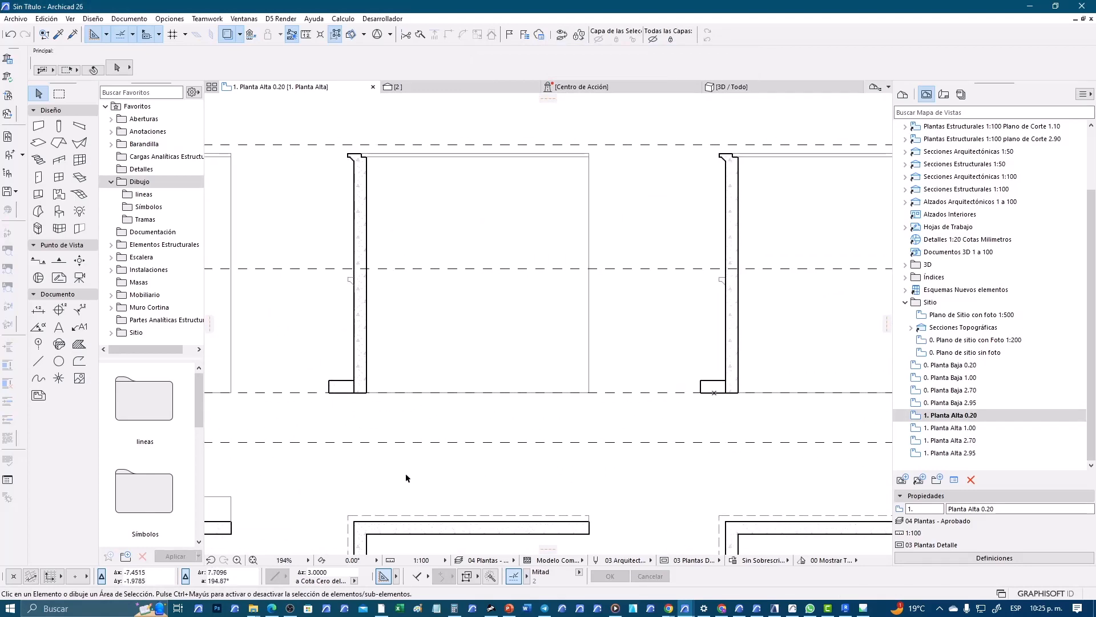
middle_drag(406, 477, 417, 308)
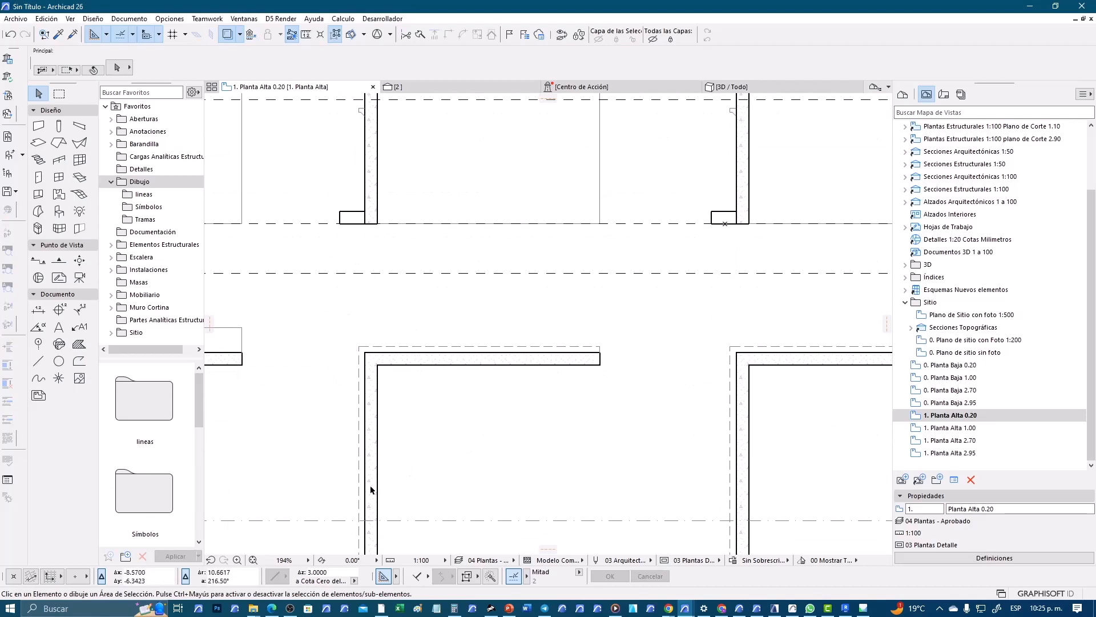
scroll(428, 440, down, 2)
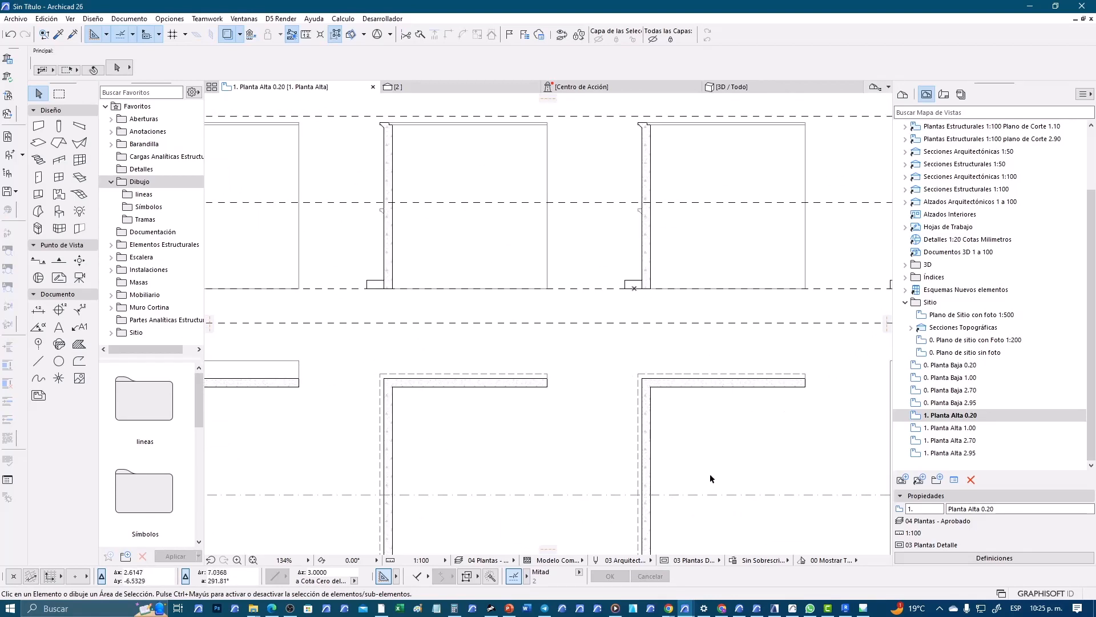
middle_drag(710, 474, 706, 425)
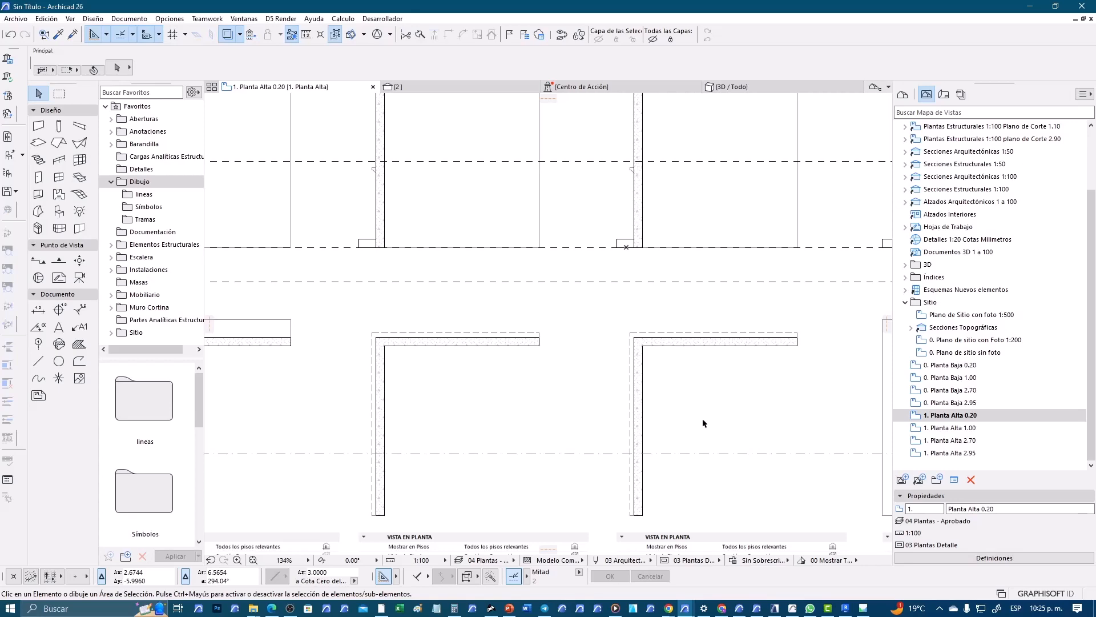
Step: Examine the Todo el Elemento, Solo Sección, Solo Contornos and Todo Proyectado wall examples with their settings and texts
scroll(702, 421, down, 3)
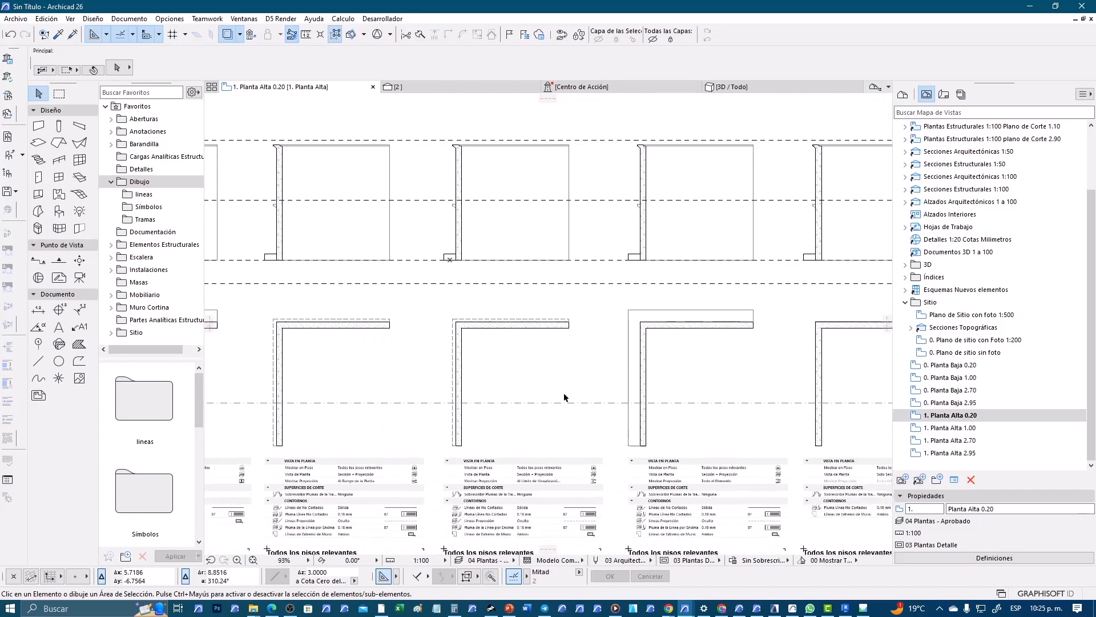
middle_drag(701, 390, 397, 357)
middle_drag(544, 365, 511, 357)
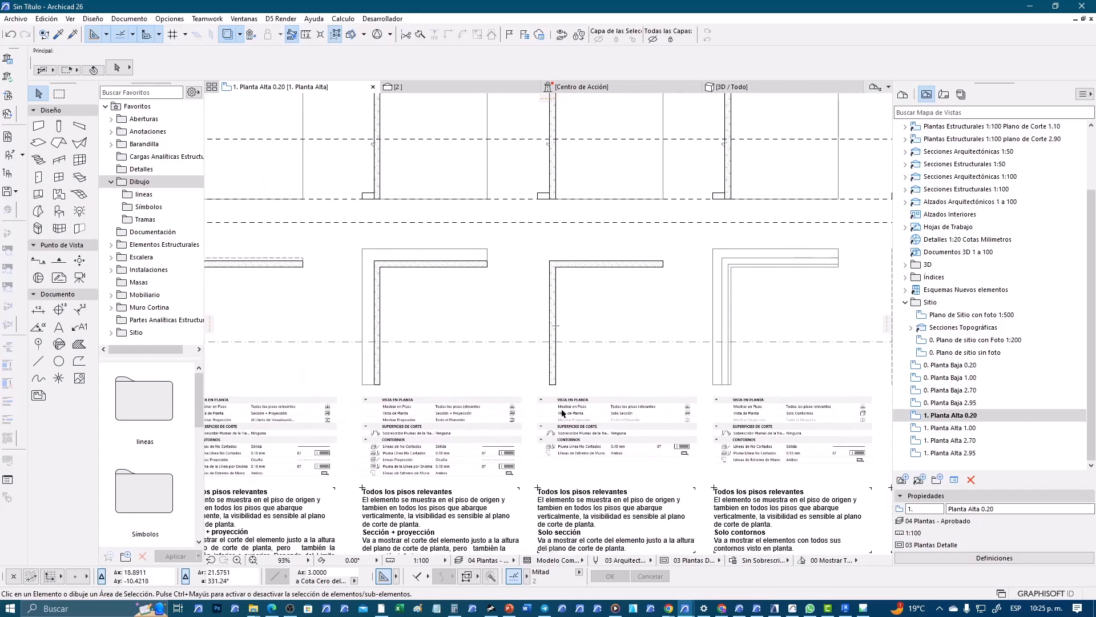
scroll(619, 400, up, 4)
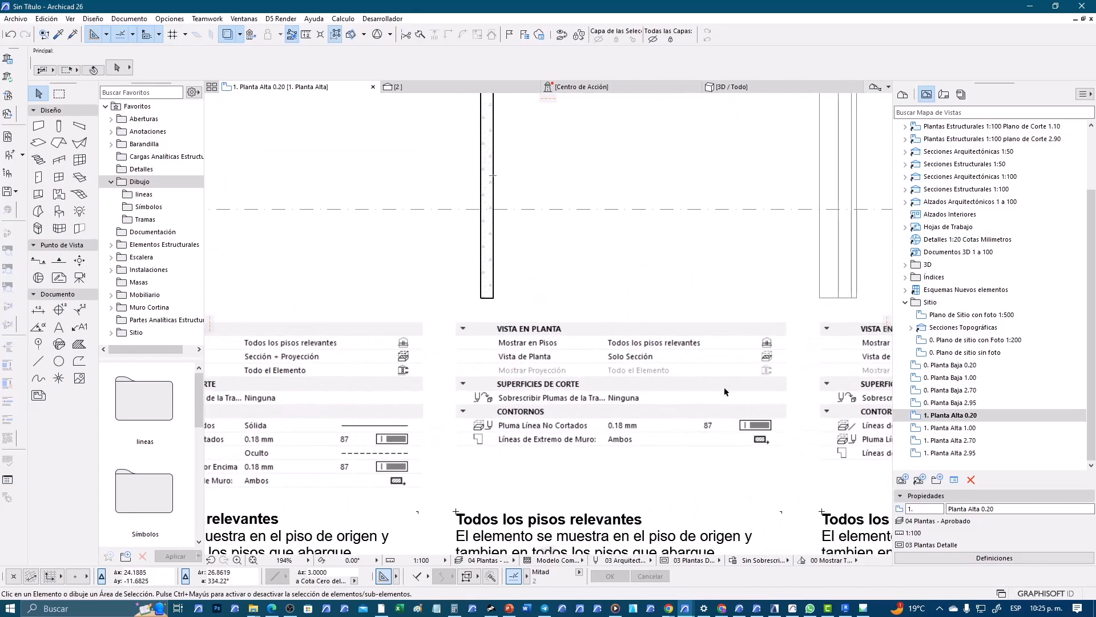
scroll(648, 378, down, 3)
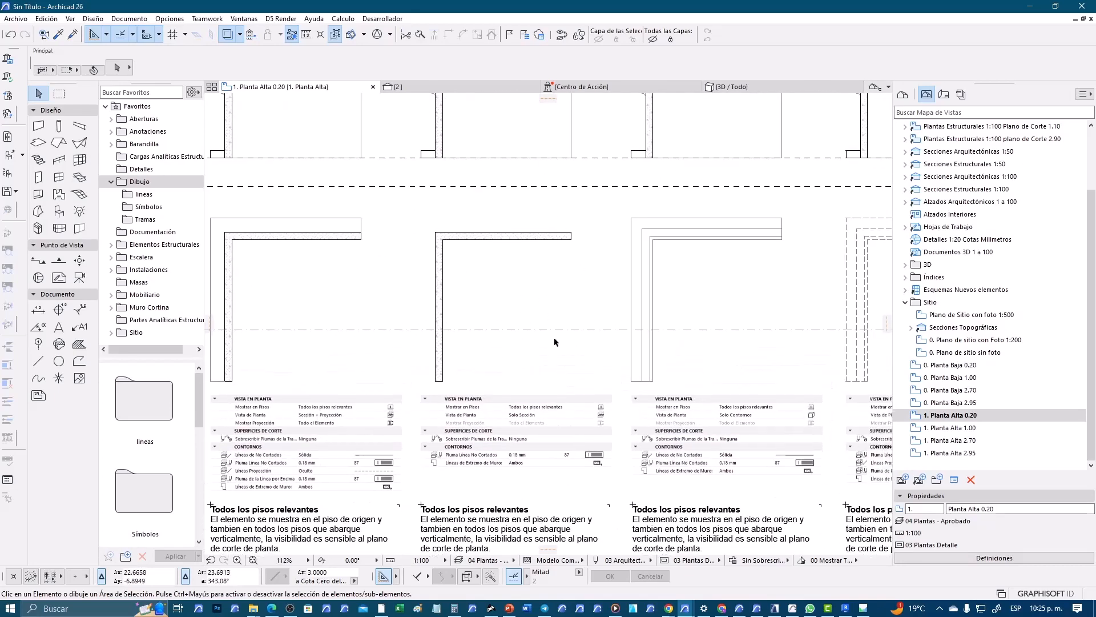
click(938, 416)
scroll(566, 345, down, 7)
middle_drag(533, 443, 632, 497)
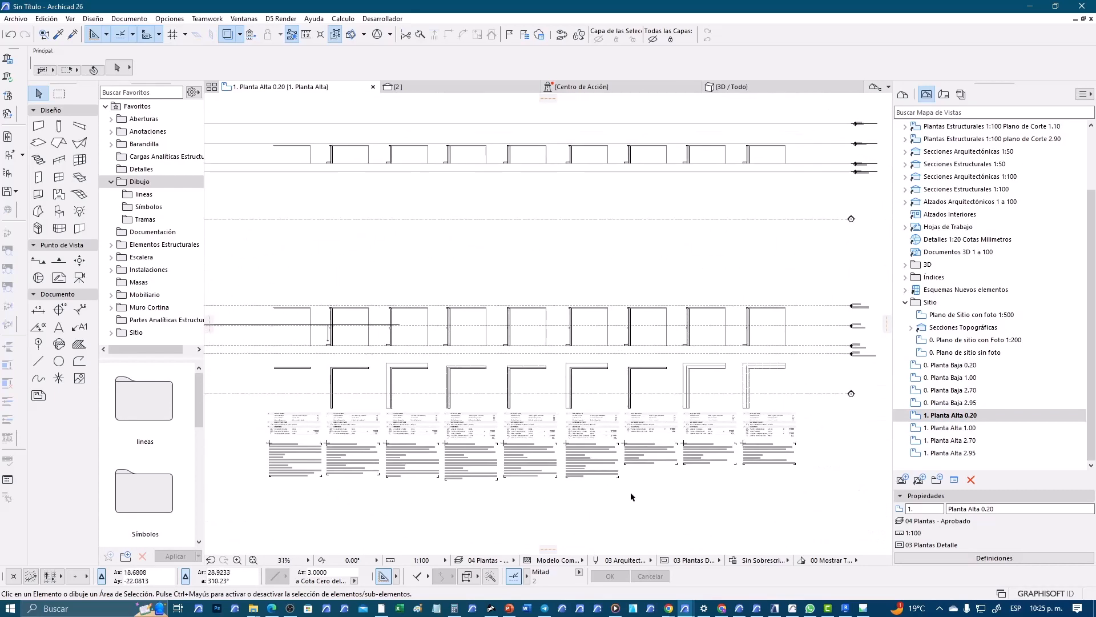
scroll(631, 497, down, 1)
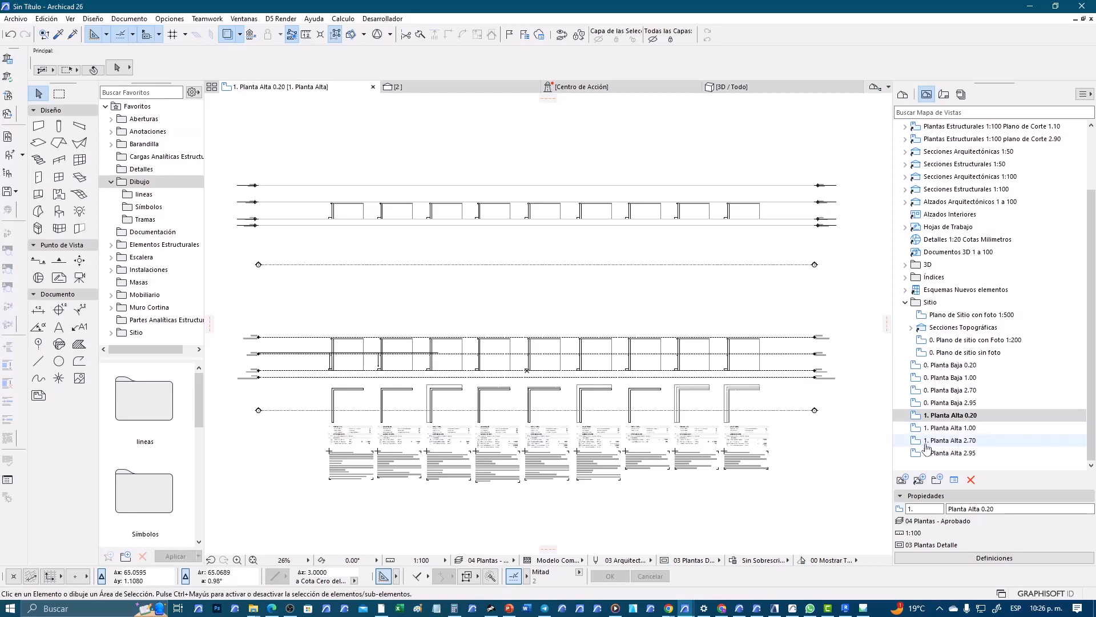
scroll(758, 485, up, 5)
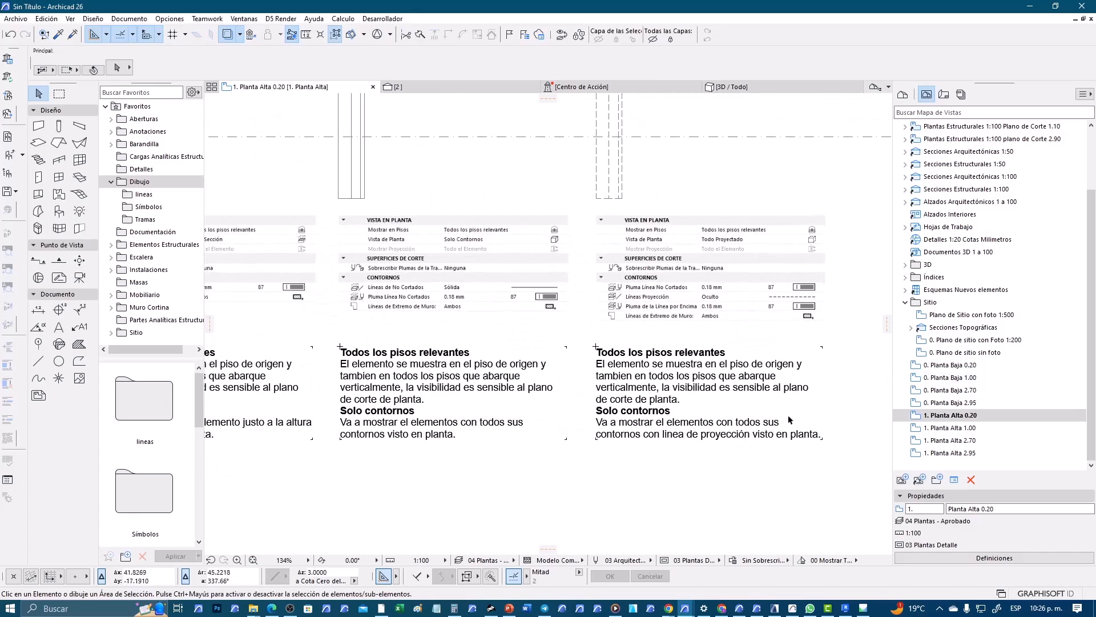
scroll(697, 423, down, 5)
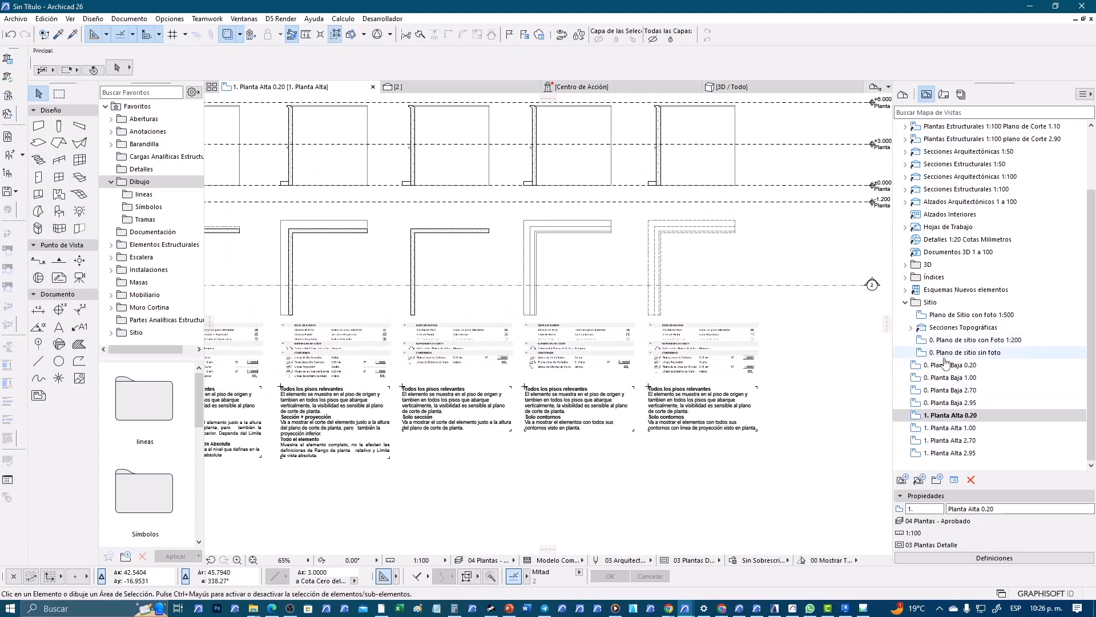
Step: In Planta Alta 0.20's cut plane settings, set the absolute view limit's offset from Cota Cero del Proyecto to 0
right_click(958, 429)
key(Escape)
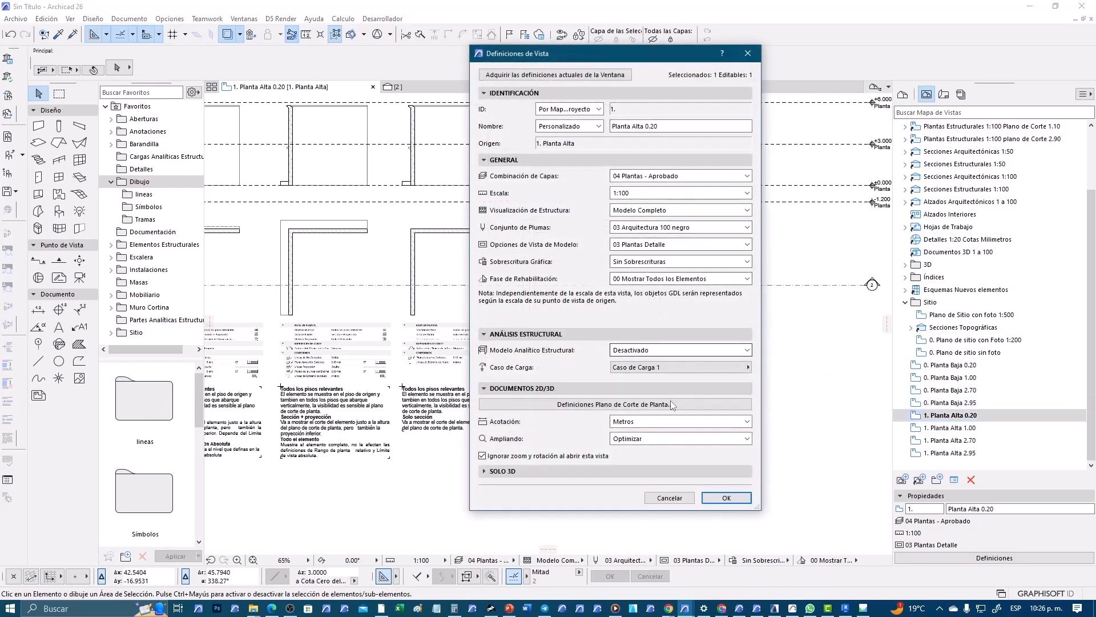
click(665, 405)
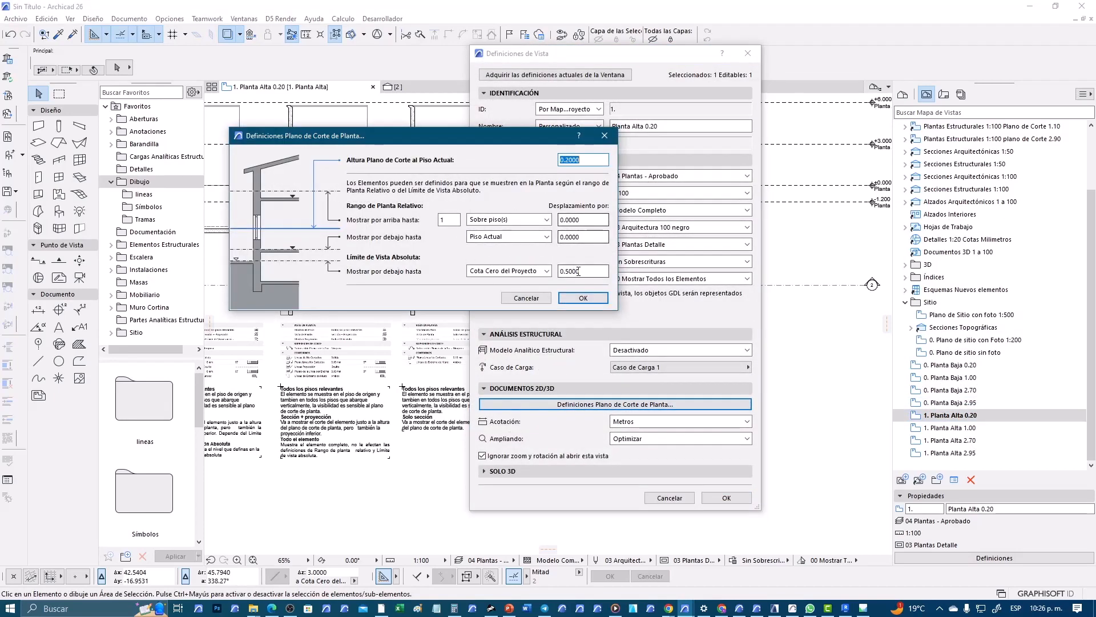
click(601, 271)
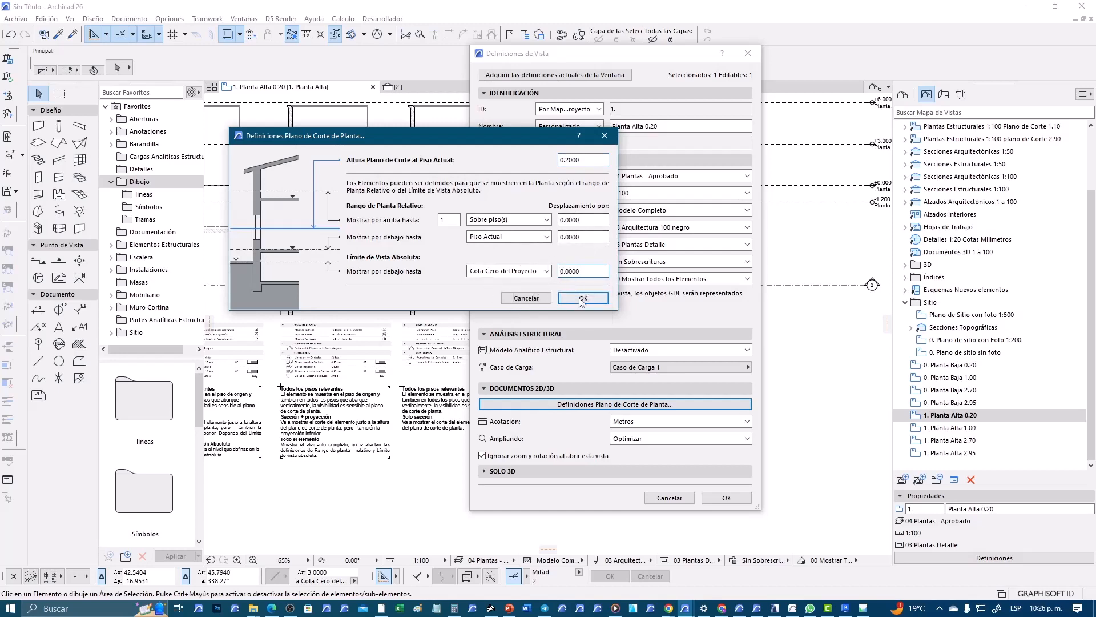
click(581, 301)
click(734, 498)
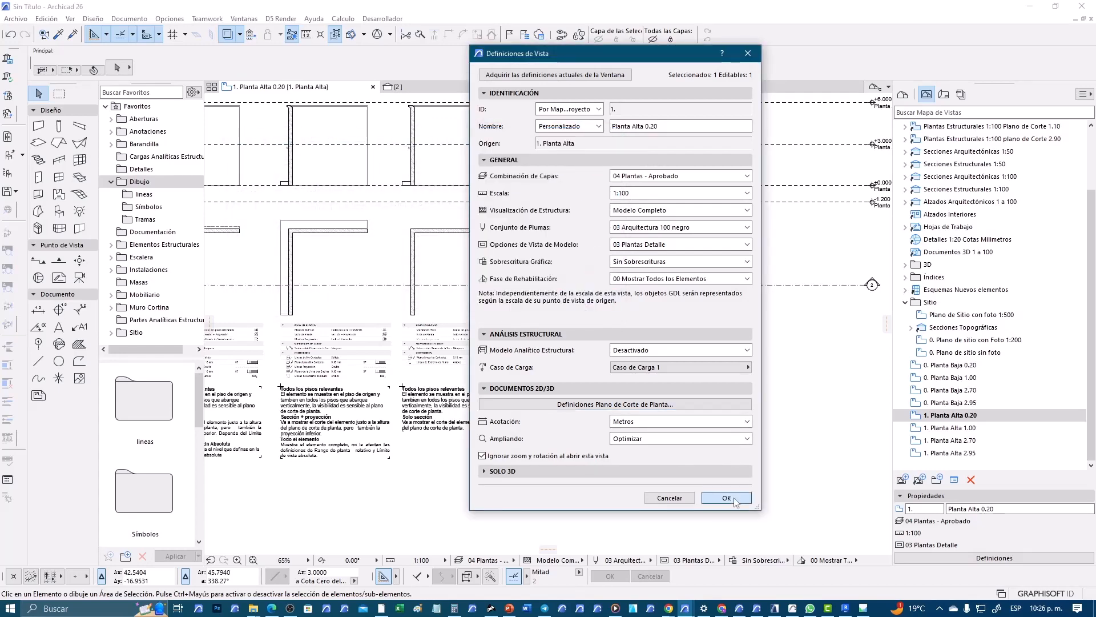
Step: Compare the Sección Real walls' Al Rango de la Planta, Al Límite de Visualización Absoluta and Todo el Elemento settings, plan outlines and texts
scroll(739, 381, down, 3)
middle_drag(457, 427, 555, 419)
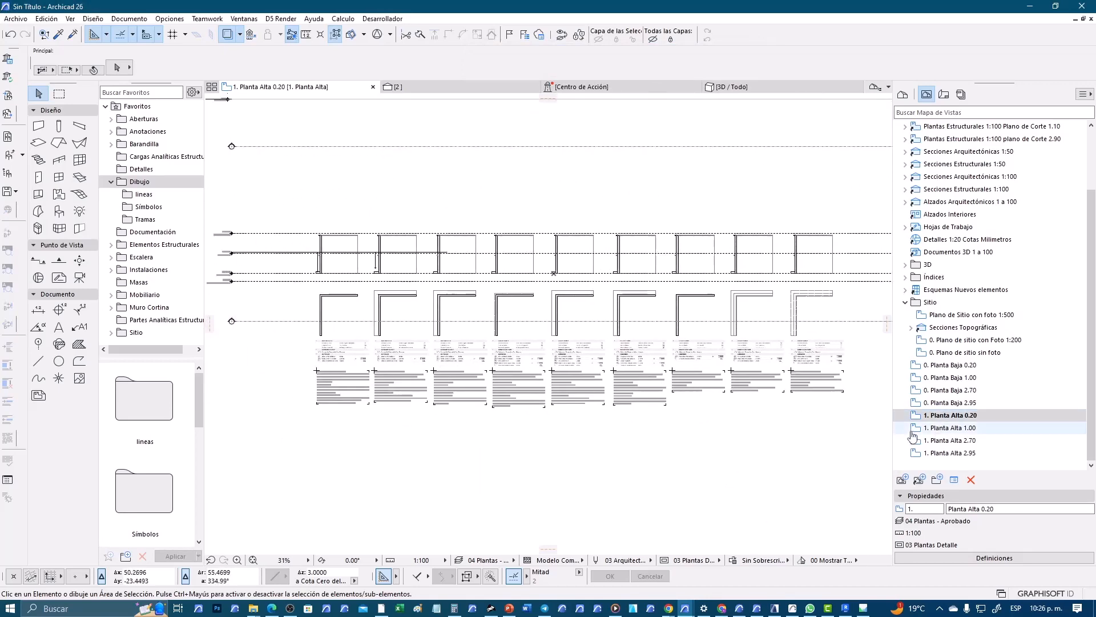
scroll(348, 330, up, 3)
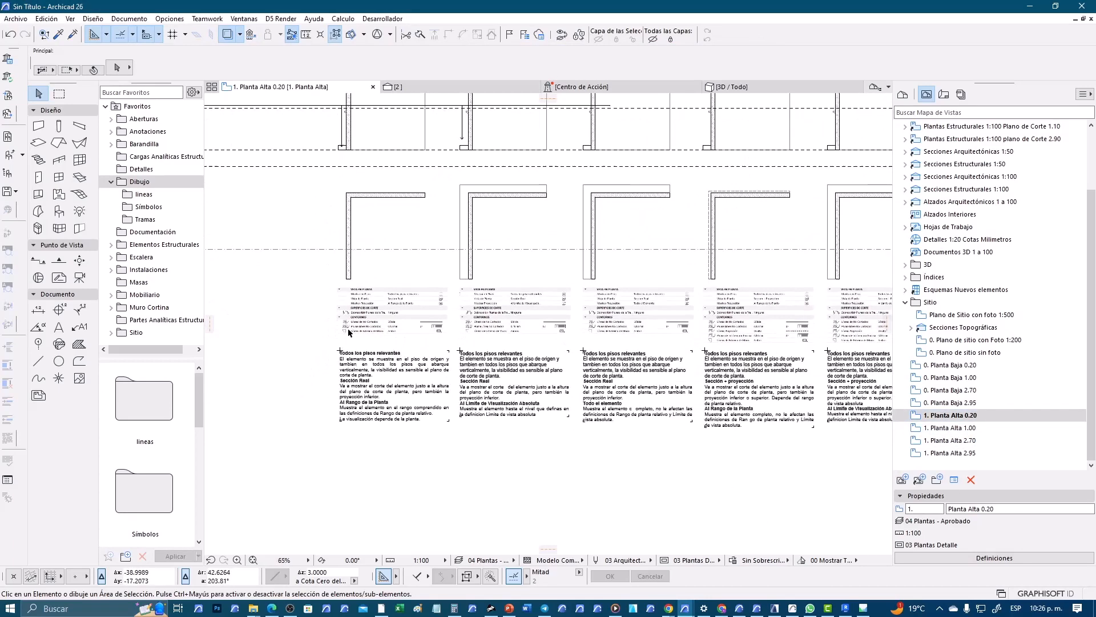
scroll(348, 329, up, 3)
scroll(427, 313, up, 1)
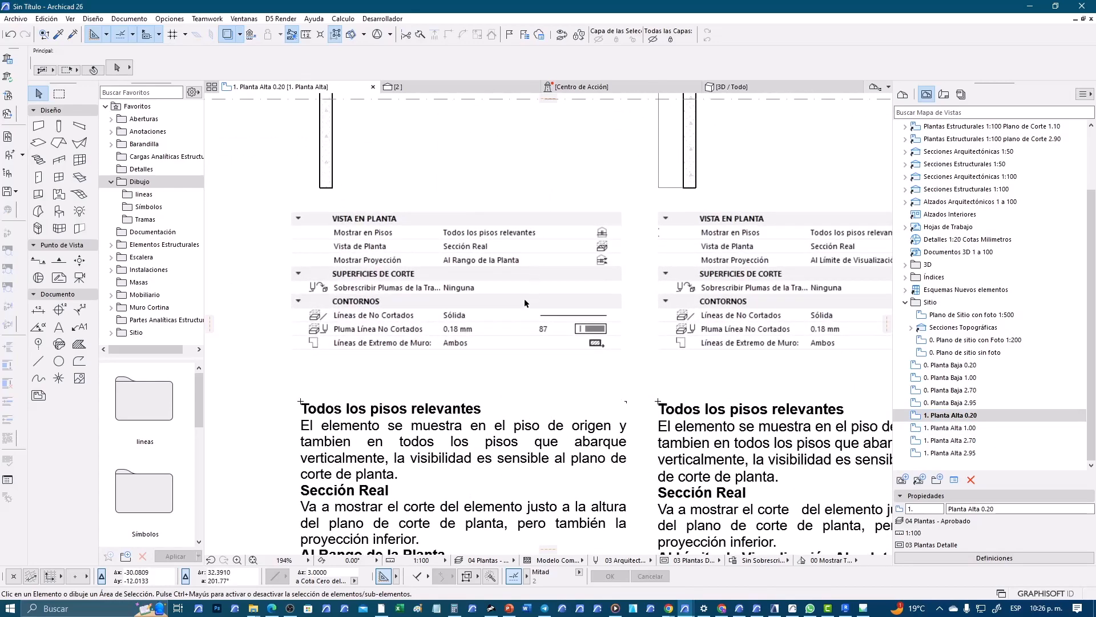
scroll(522, 300, down, 1)
middle_drag(827, 275, 653, 284)
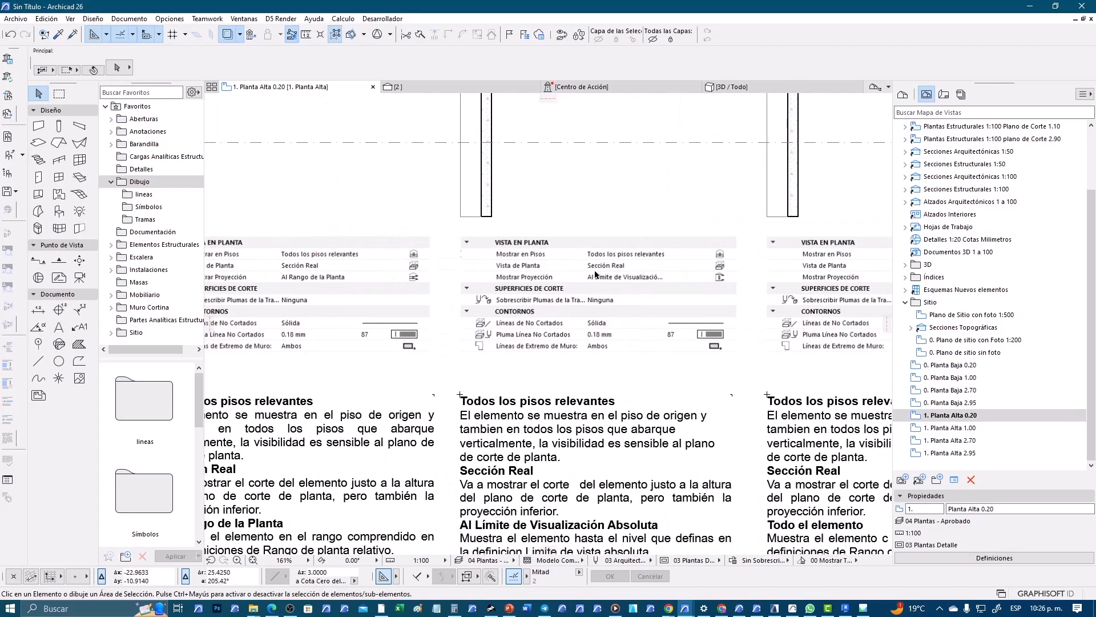
middle_drag(867, 310, 659, 336)
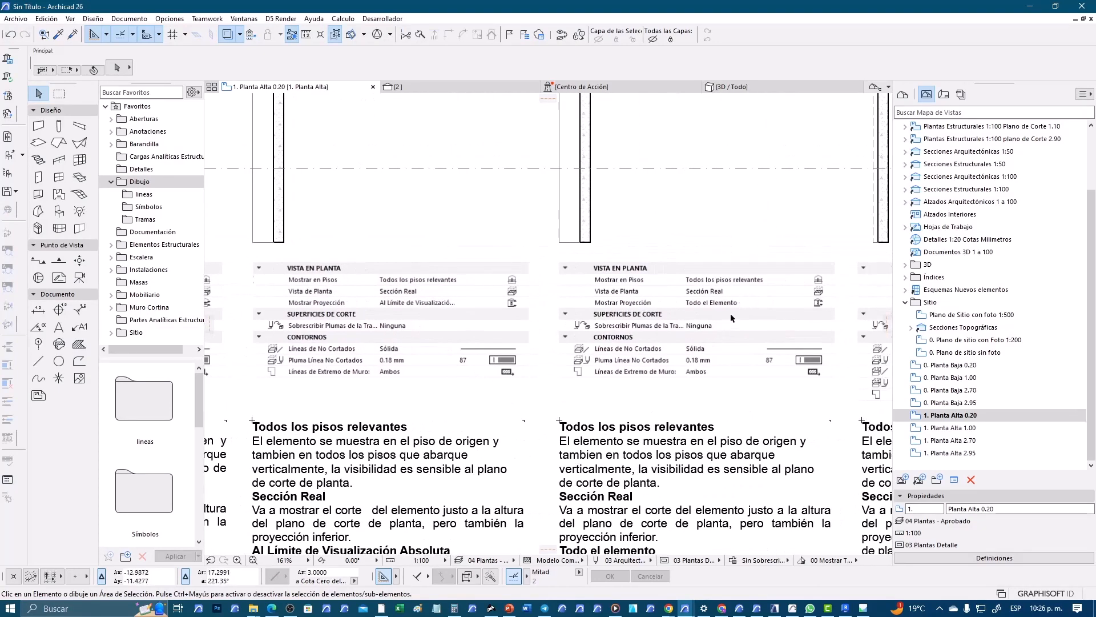
scroll(730, 318, down, 5)
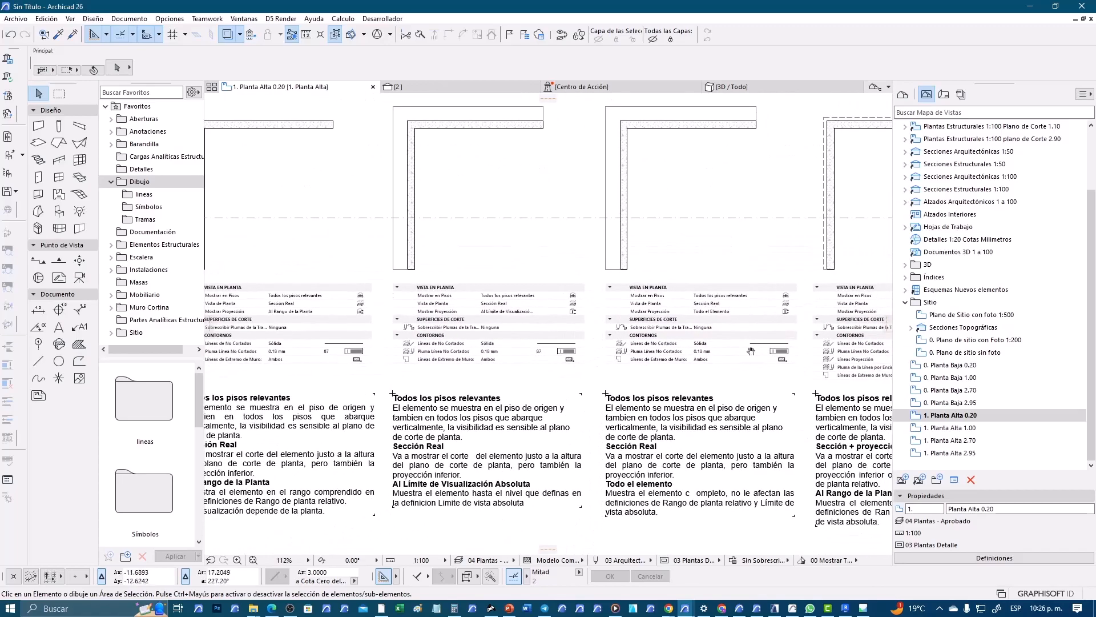
Step: Examine the Solo Sección, Solo Contornos and Todo Proyectado walls, relating their plan outlines to the sections above
scroll(591, 344, up, 2)
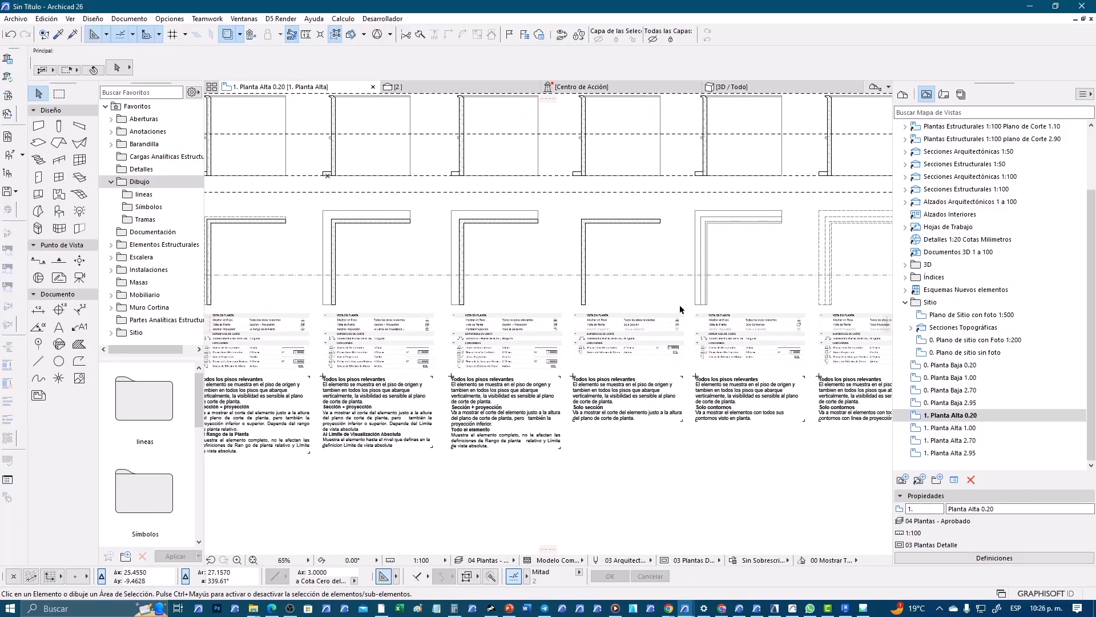
scroll(541, 362, up, 1)
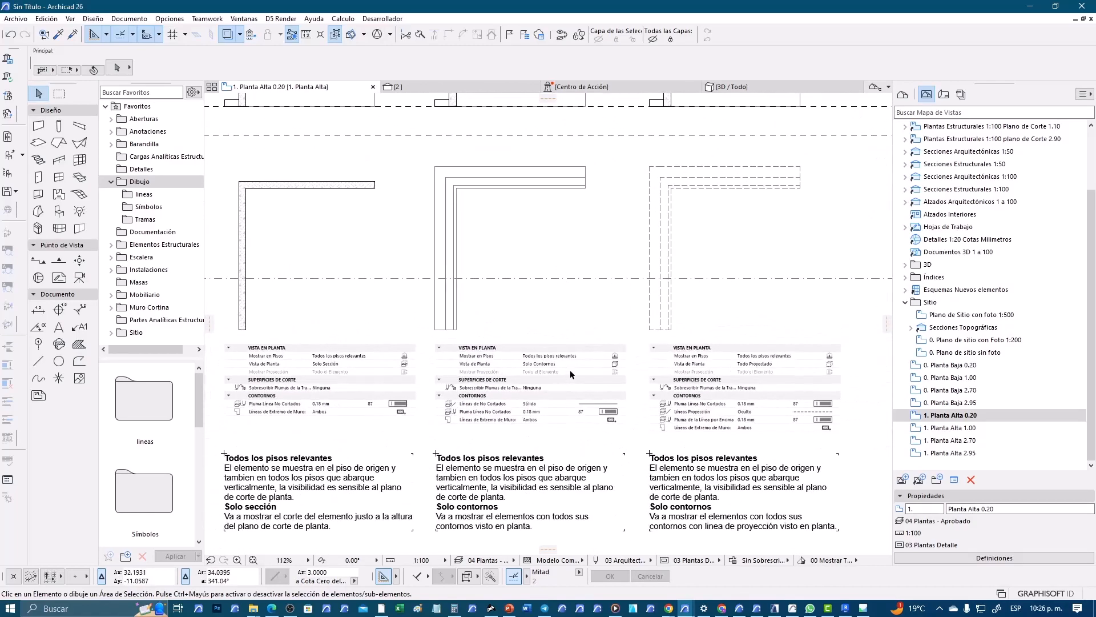
scroll(570, 287, down, 1)
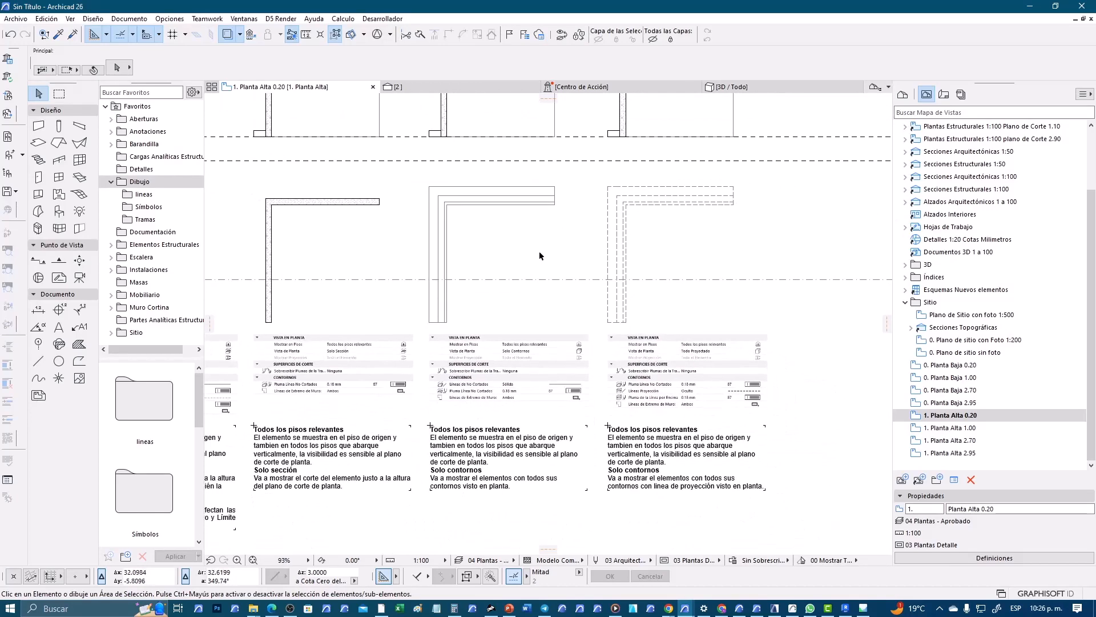
middle_drag(539, 252, 561, 290)
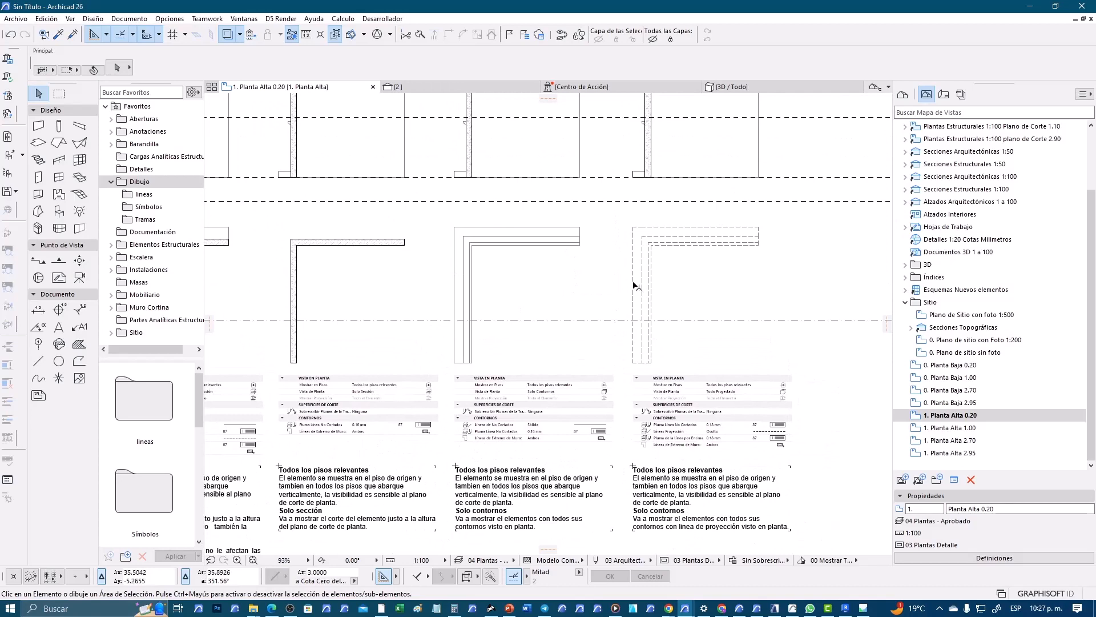
scroll(635, 285, up, 1)
middle_drag(567, 267, 562, 312)
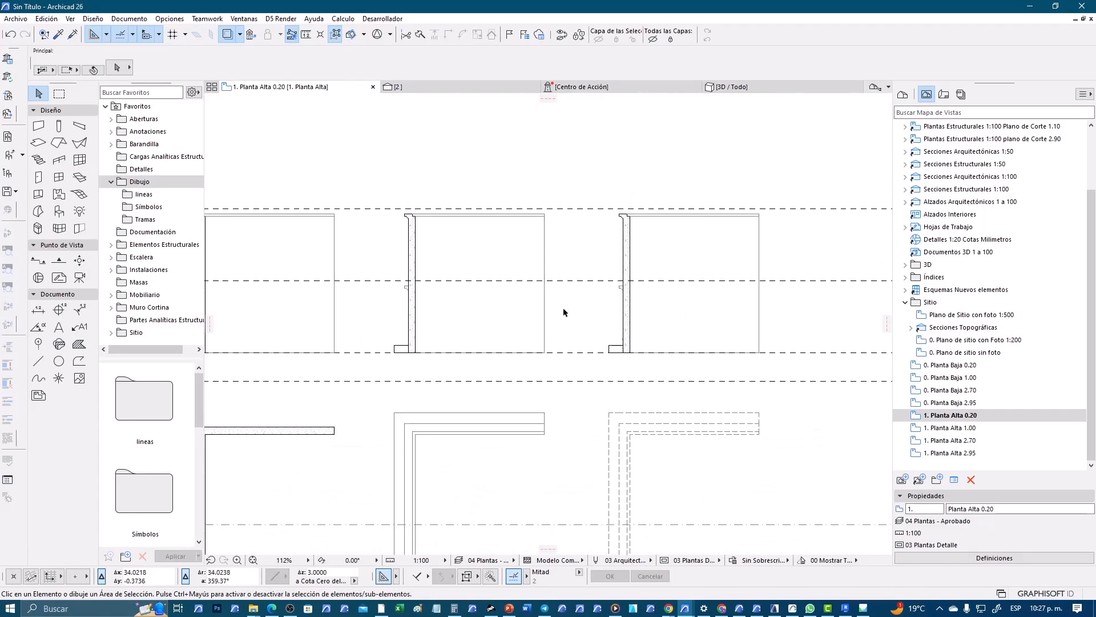
middle_drag(548, 391, 556, 229)
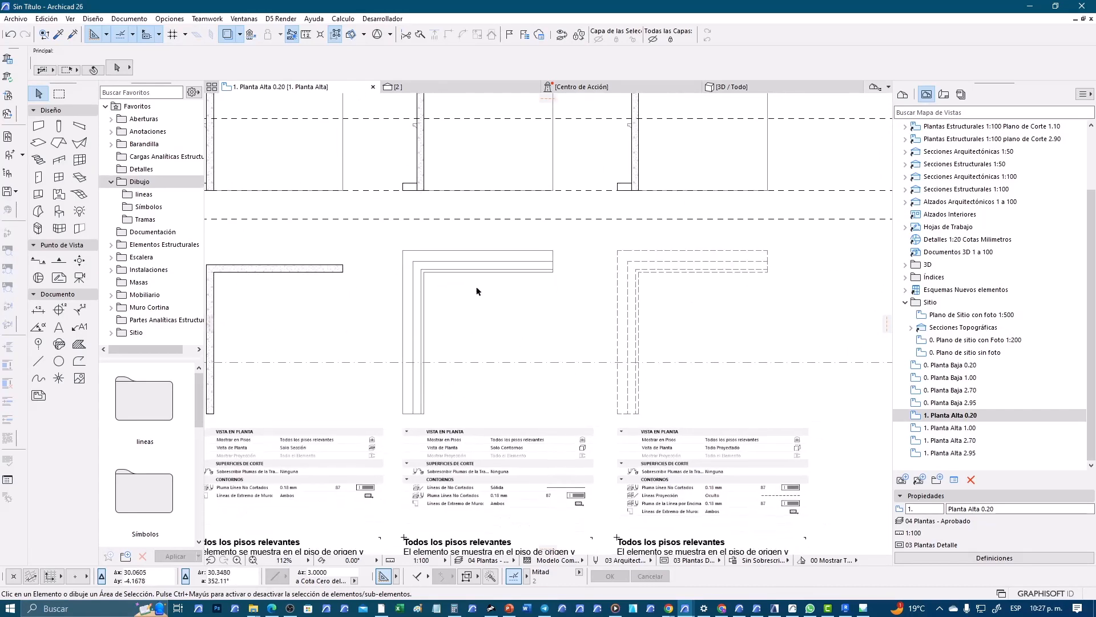
Step: Relate the Sección Real wall set to Al Rango de la Planta to its section and range arrow, comparing it with the absolute limit wall
scroll(506, 363, down, 3)
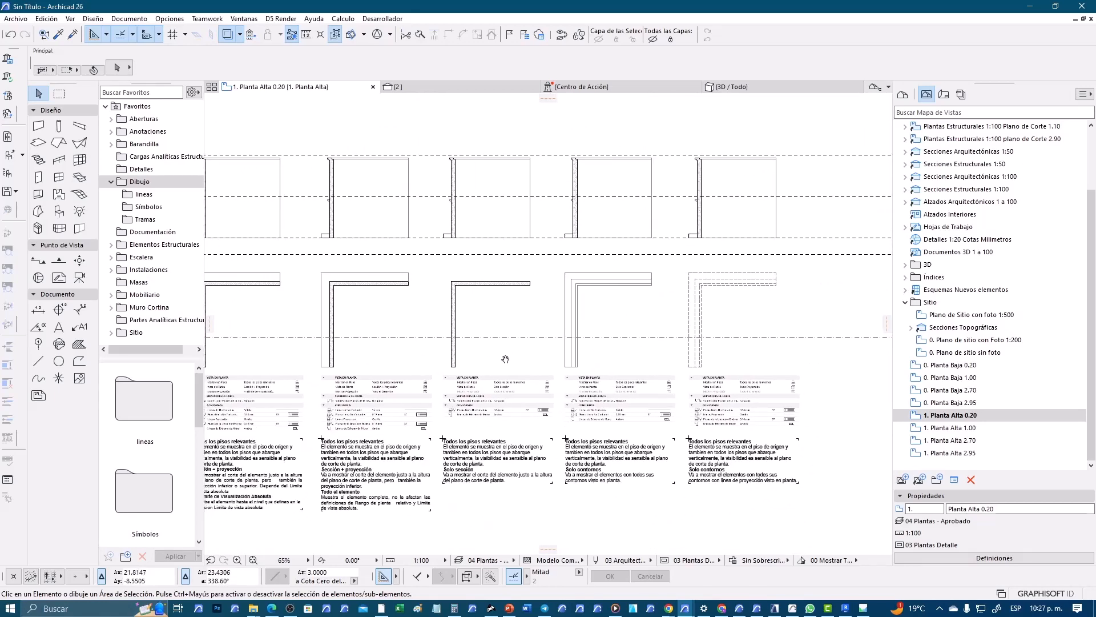
scroll(533, 362, down, 3)
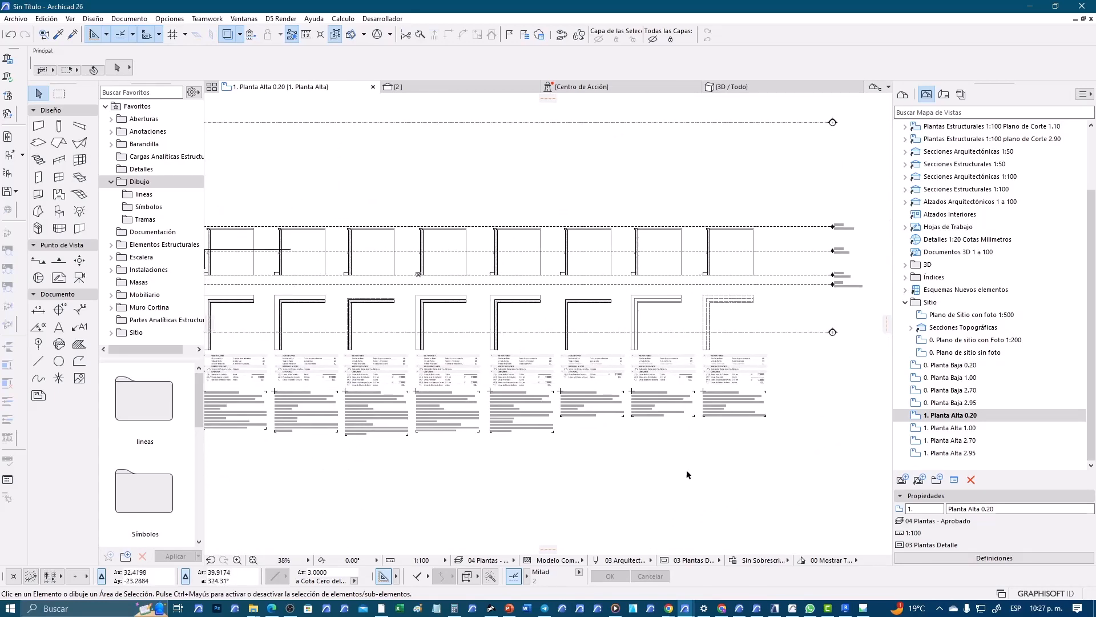
middle_drag(473, 453, 722, 471)
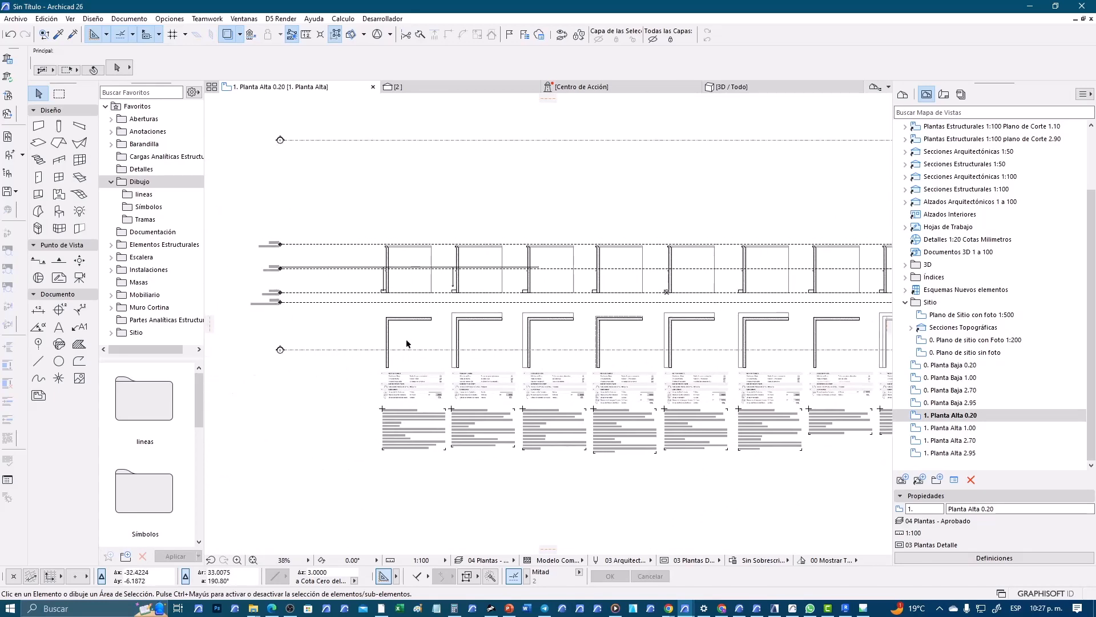
scroll(399, 293, up, 8)
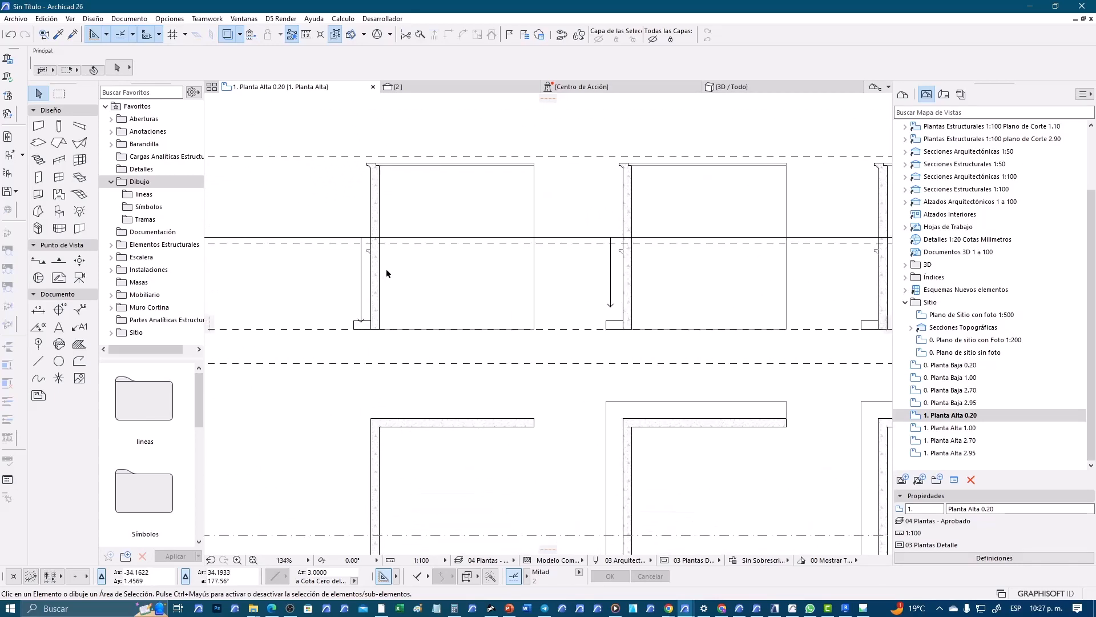
scroll(382, 333, down, 5)
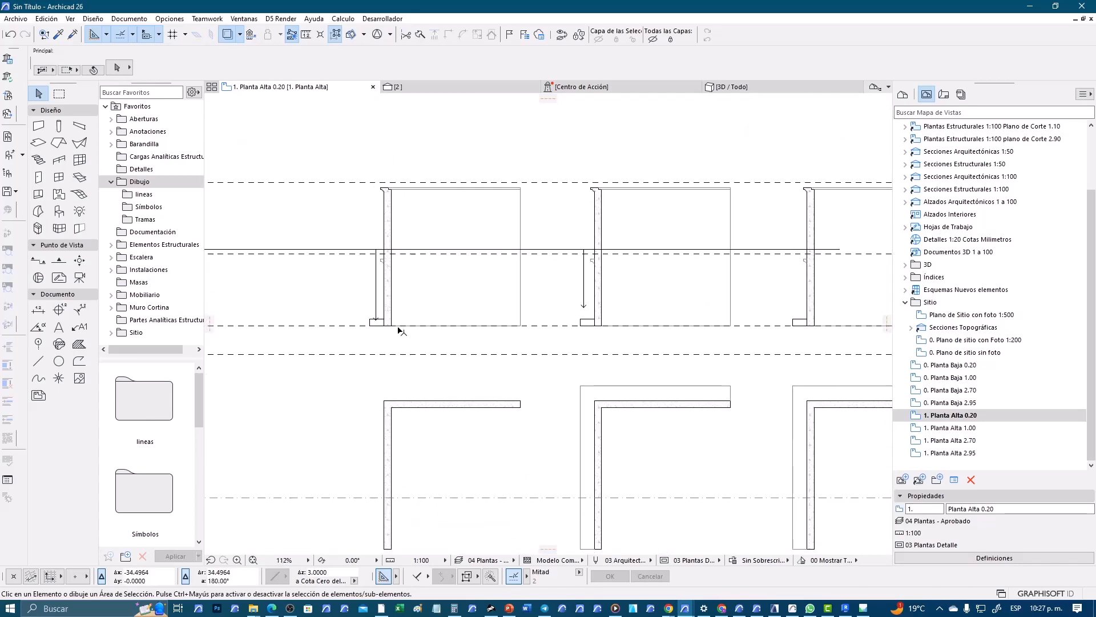
scroll(413, 454, up, 5)
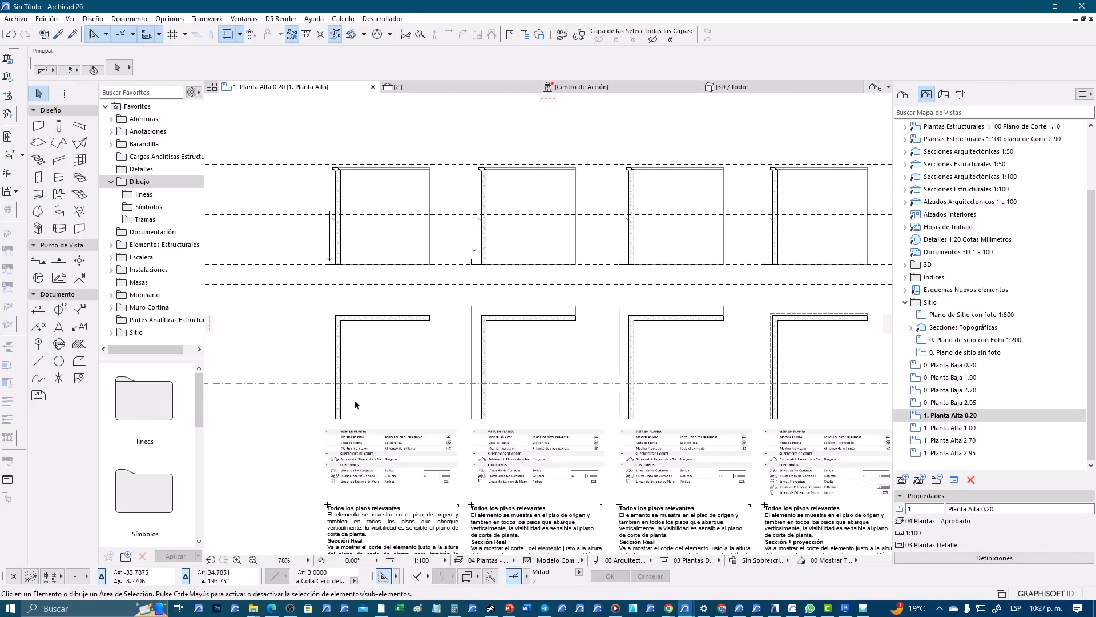
scroll(413, 454, up, 3)
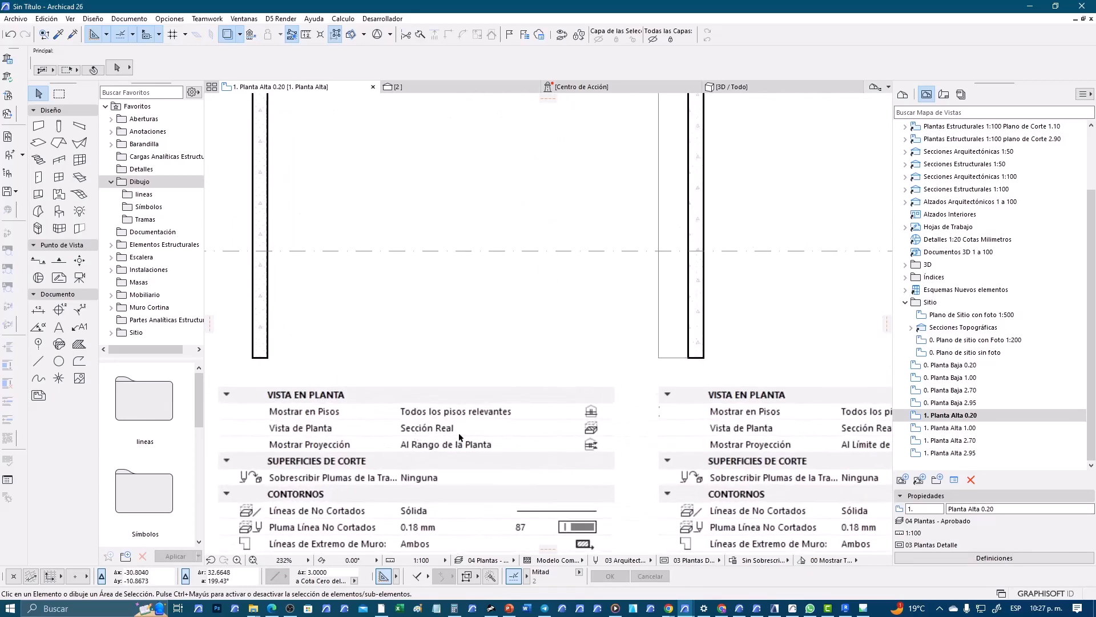
scroll(468, 460, down, 3)
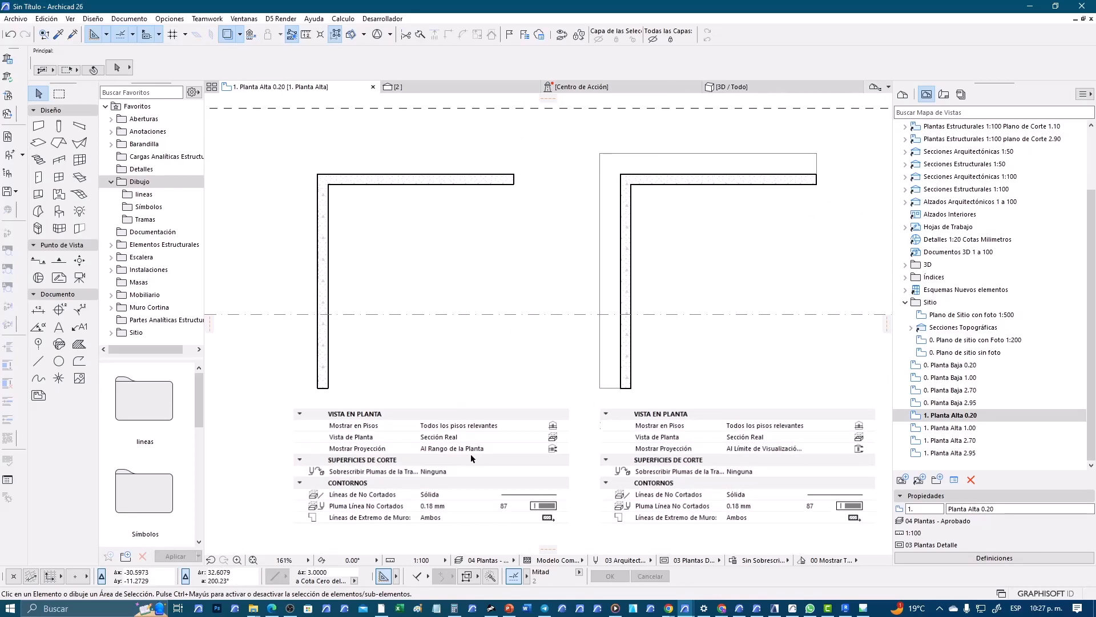
scroll(459, 410, down, 1)
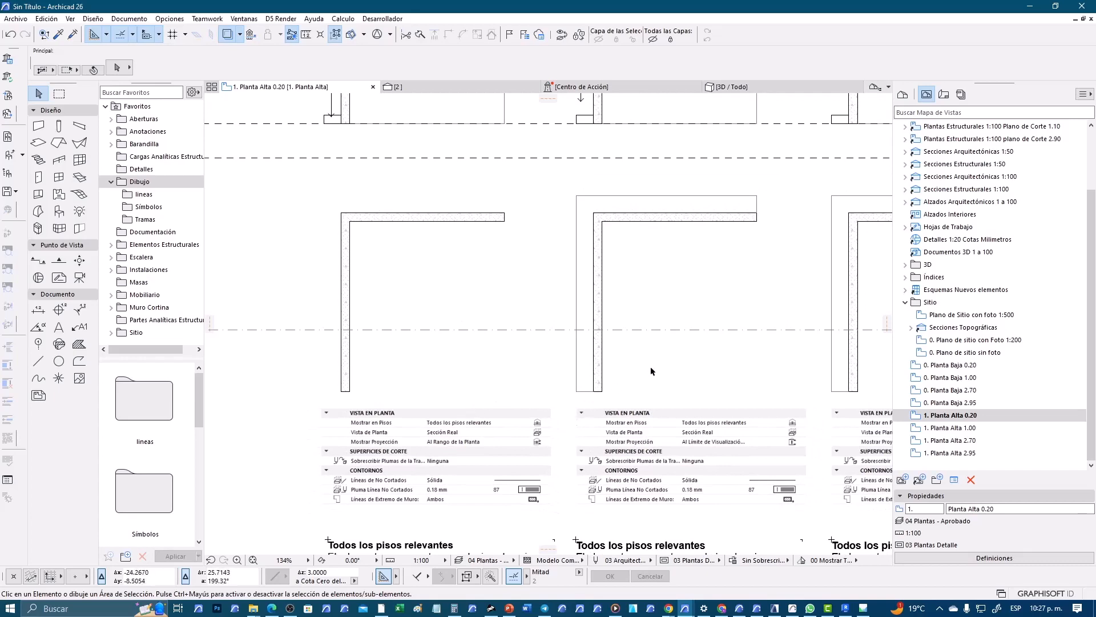
Step: Compare the plan outlines of the Sección + Proyección walls across their three projection settings, including the hidden overhead line
scroll(652, 371, down, 1)
middle_drag(699, 382, 400, 360)
middle_drag(599, 346, 328, 365)
middle_drag(593, 340, 390, 352)
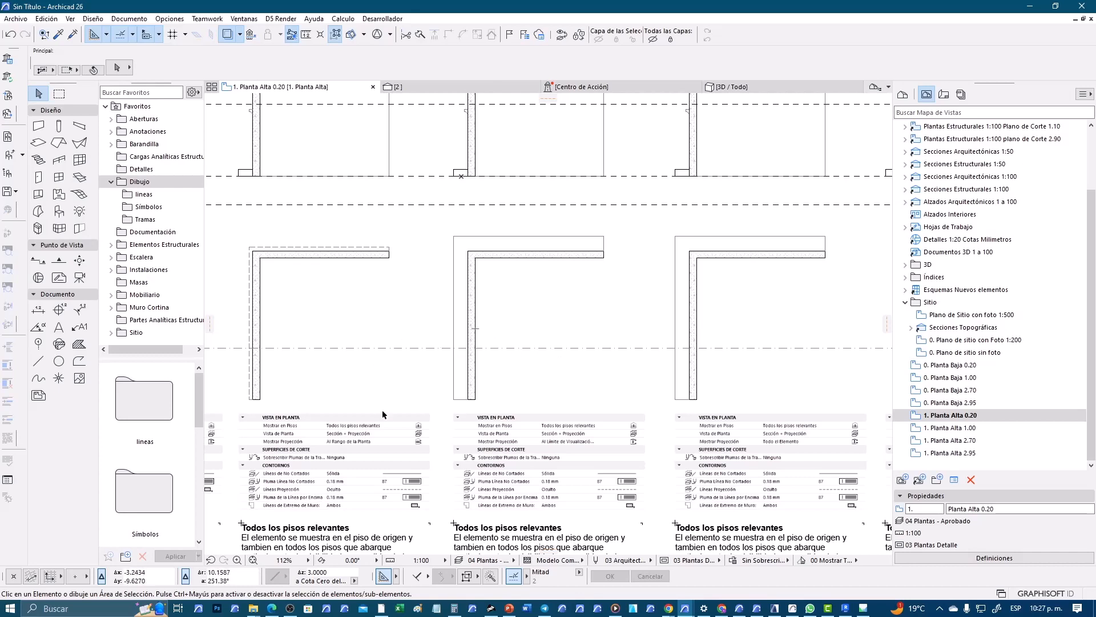
scroll(382, 409, up, 2)
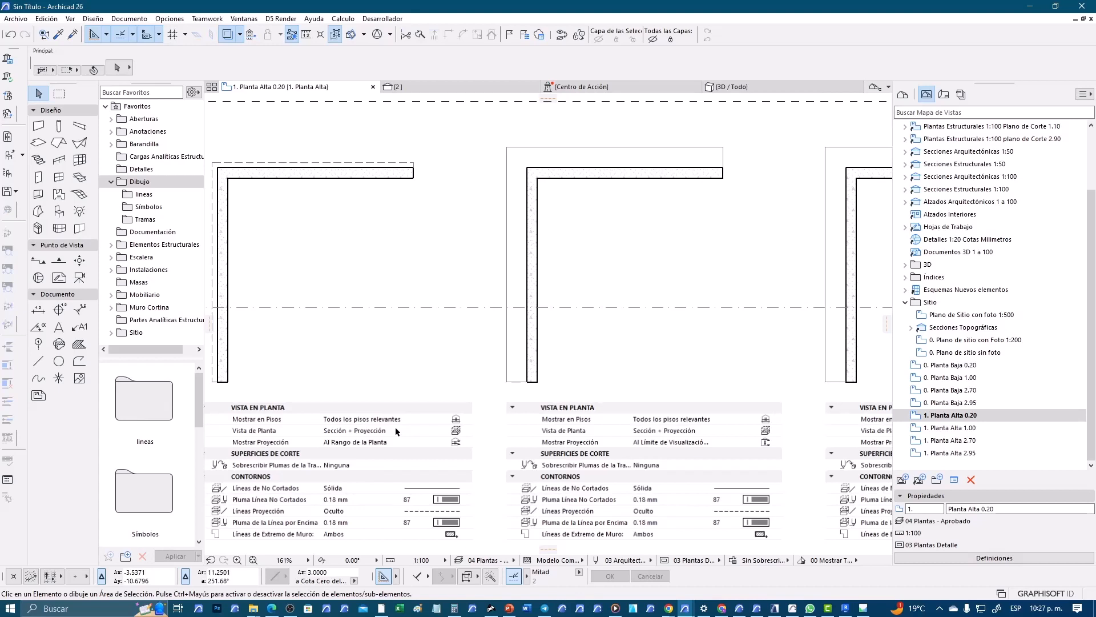
middle_drag(394, 326, 504, 311)
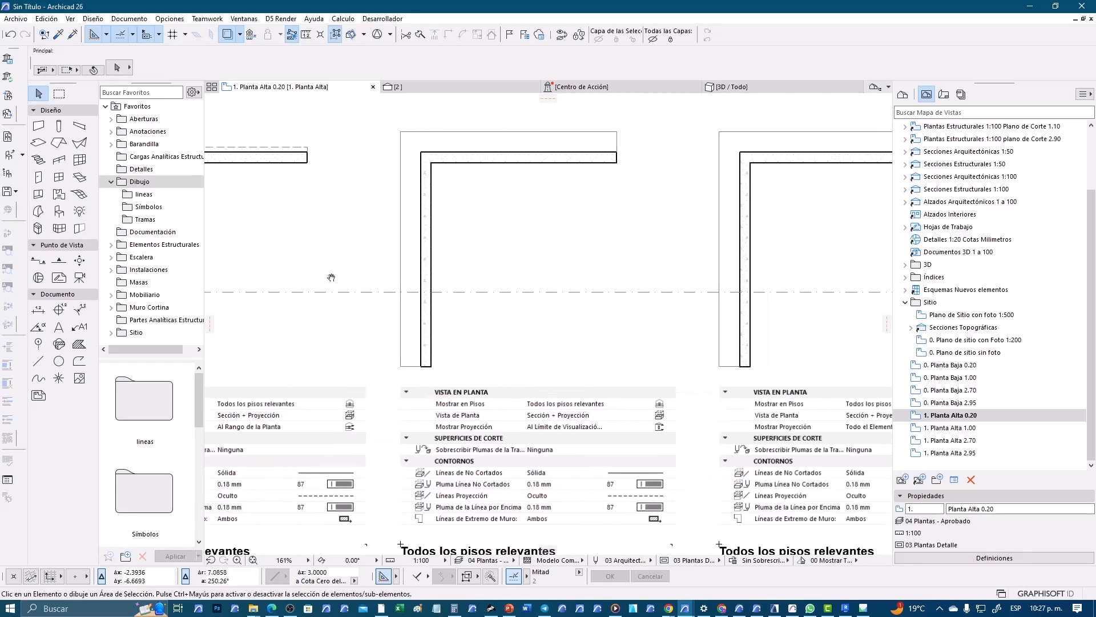
scroll(605, 264, down, 3)
scroll(607, 269, down, 2)
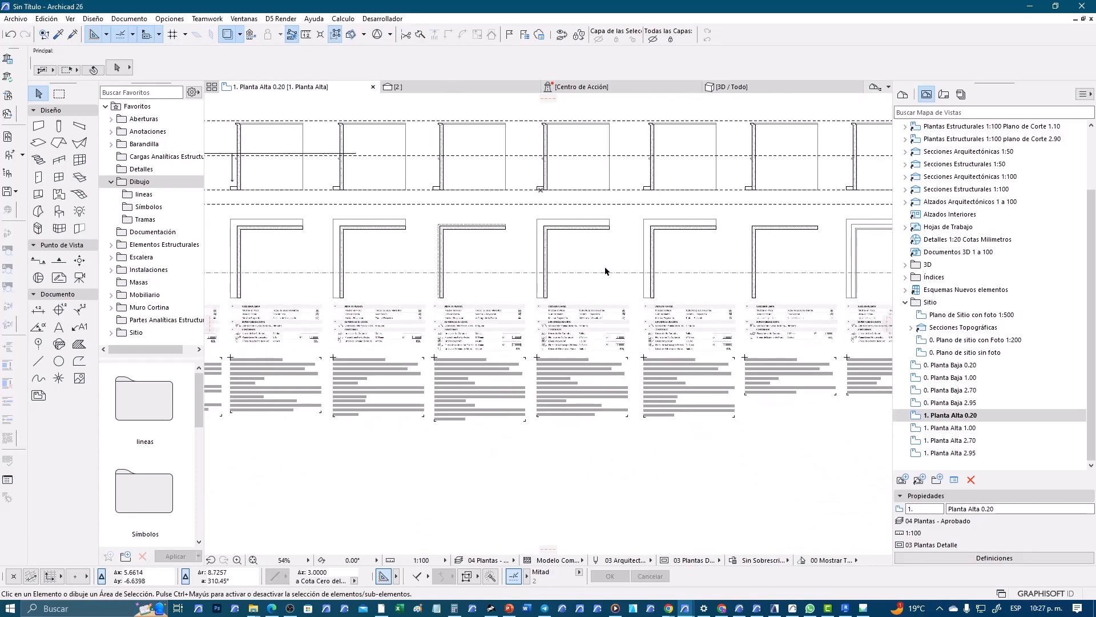
scroll(605, 272, down, 3)
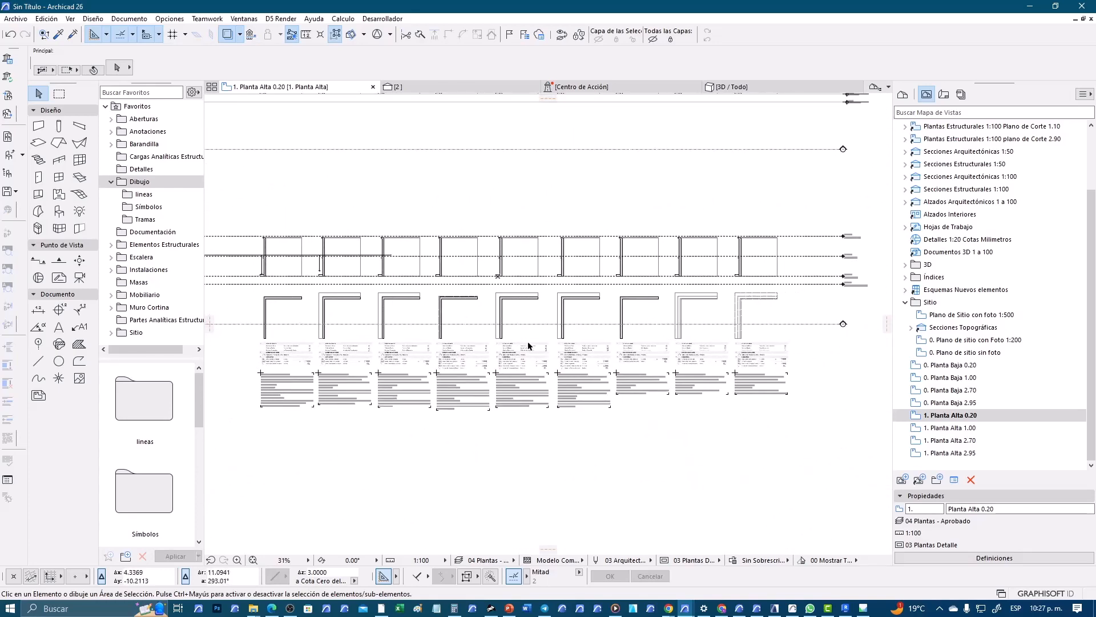
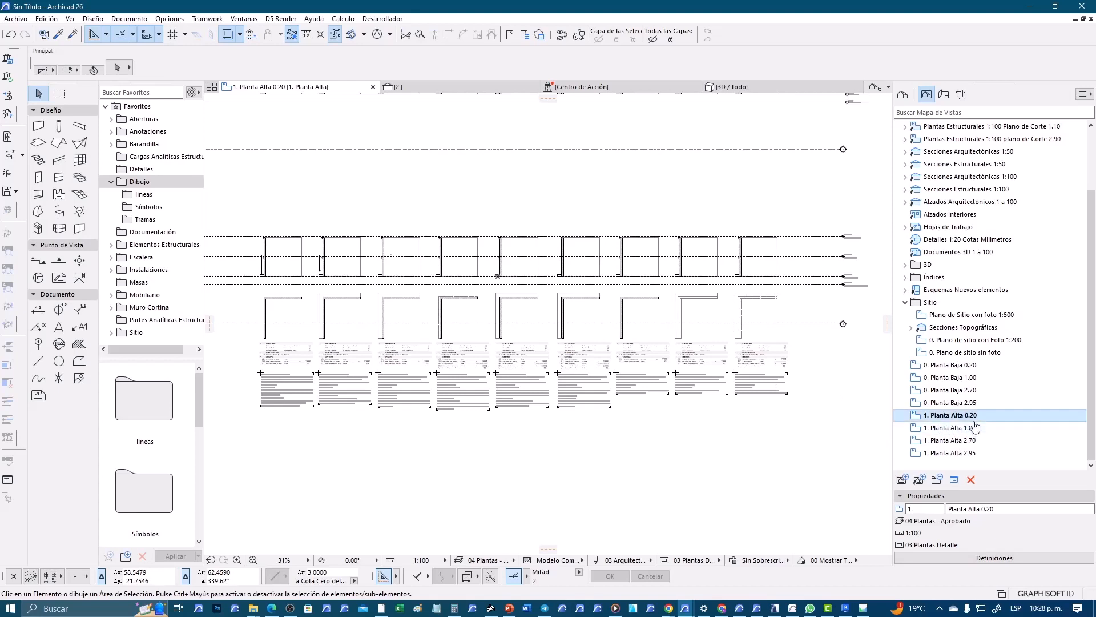
Step: Open the Planta Alta 1.00 view and the Planta Alta 2.70 view, comparing the upper wall profile in section with the 2.70 plan outlines
click(949, 429)
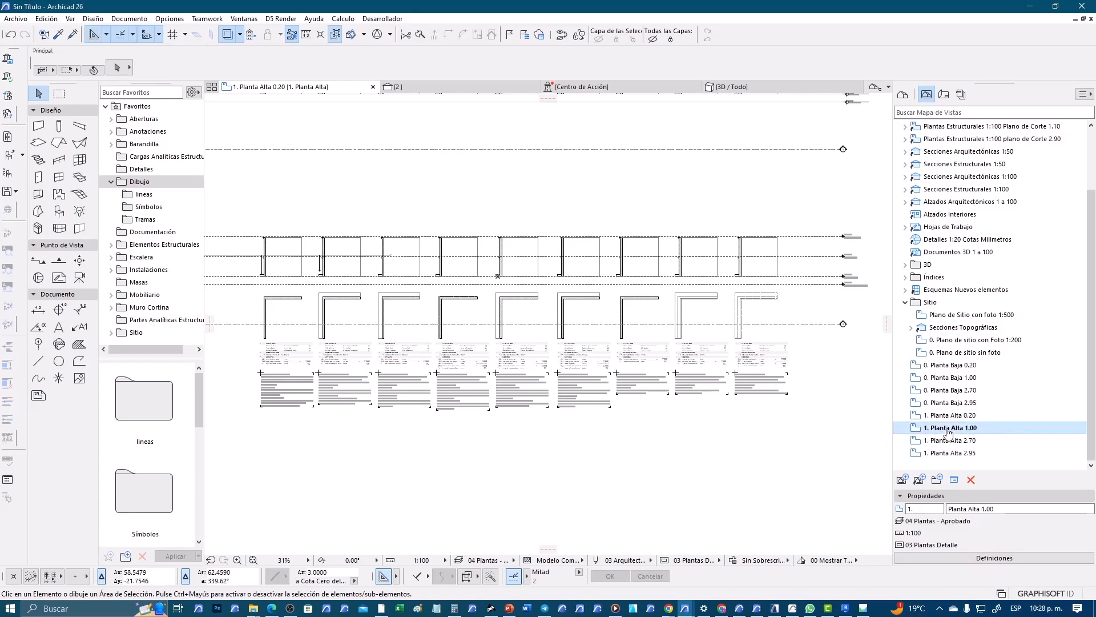
click(951, 440)
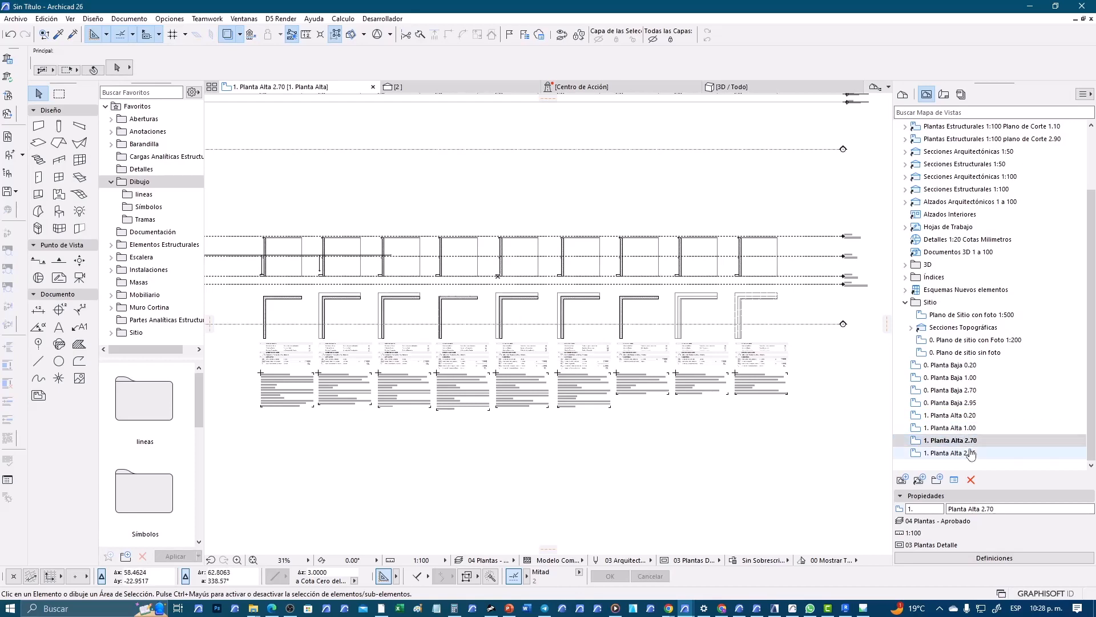
scroll(457, 245, up, 10)
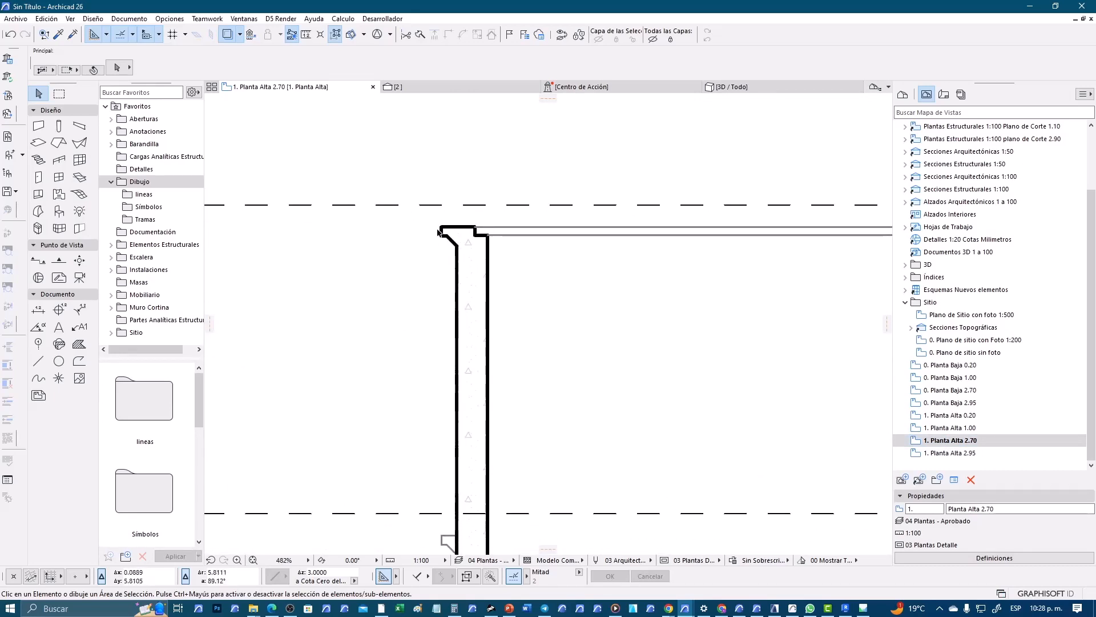
scroll(491, 250, down, 6)
scroll(573, 321, up, 2)
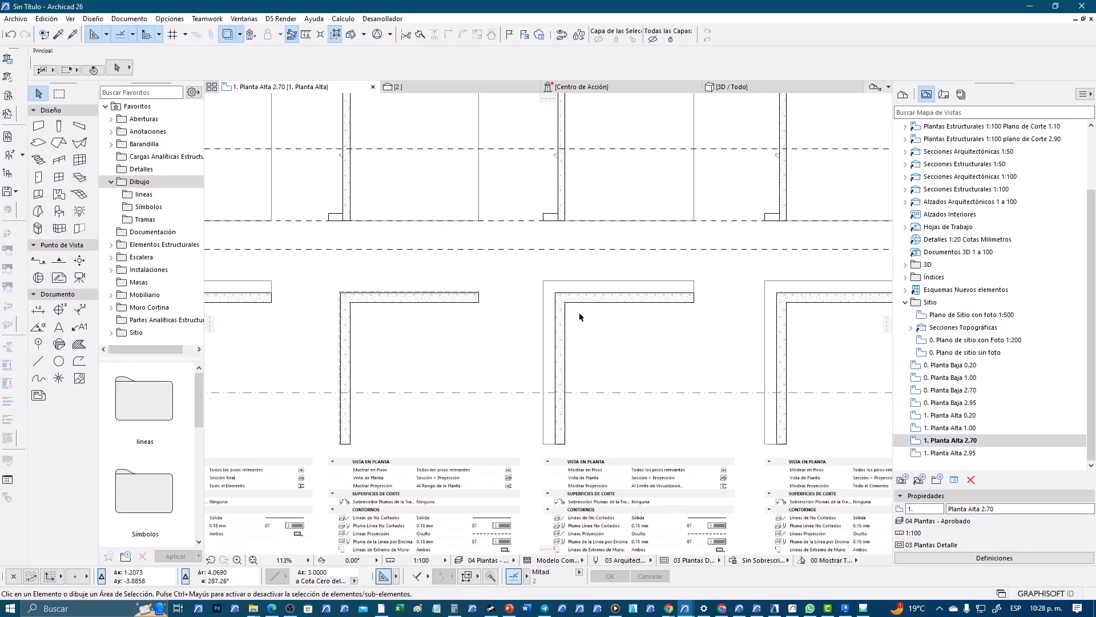
scroll(536, 362, down, 4)
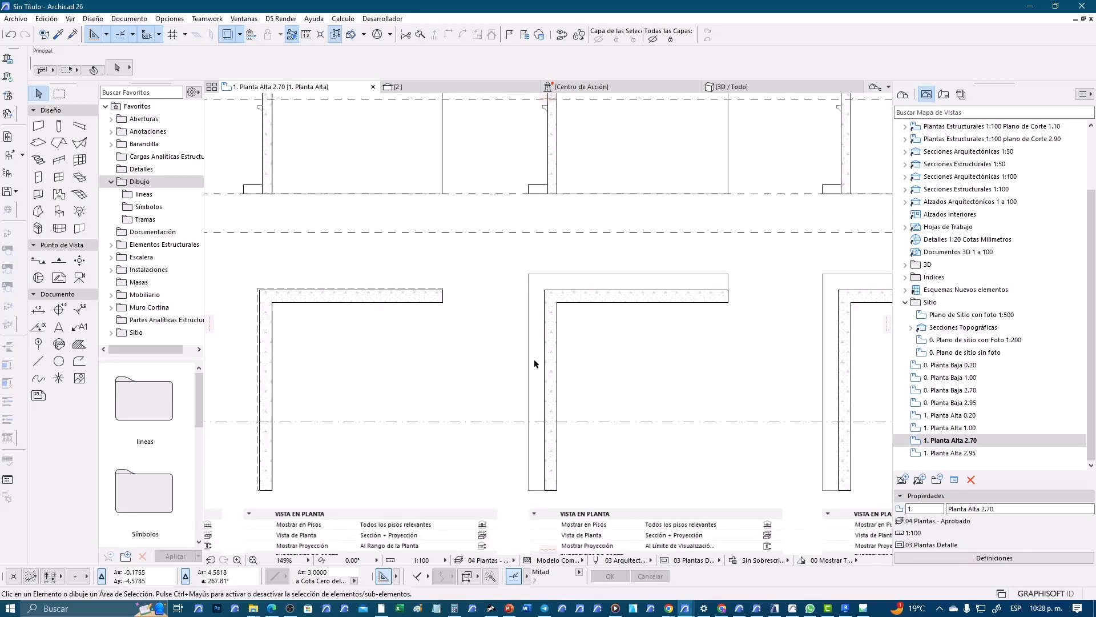
scroll(531, 251, up, 8)
scroll(468, 257, up, 1)
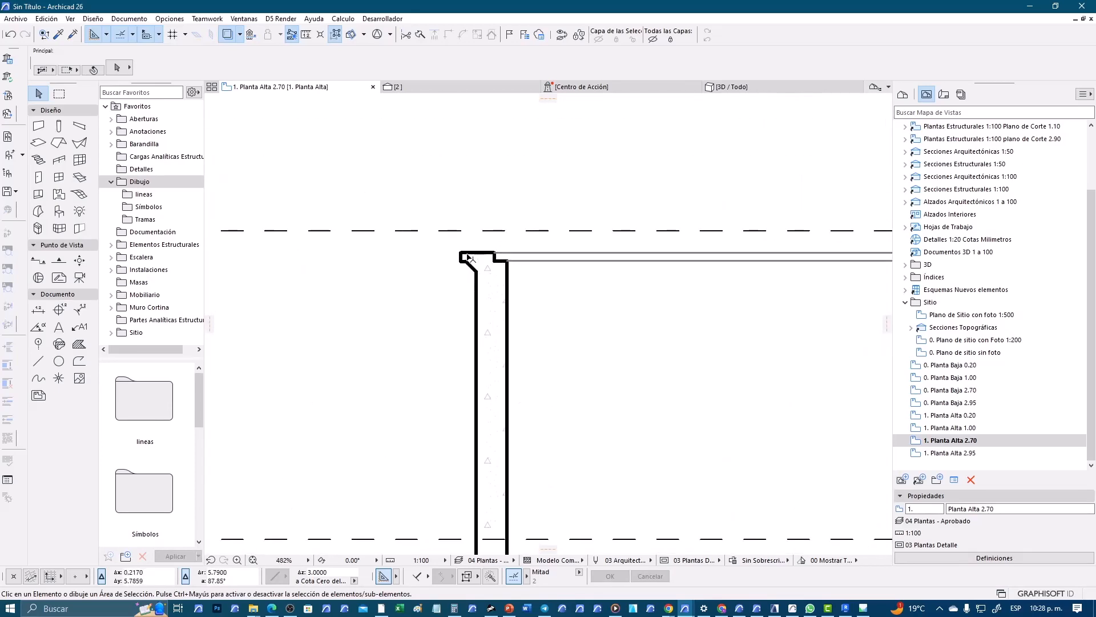
scroll(505, 266, up, 4)
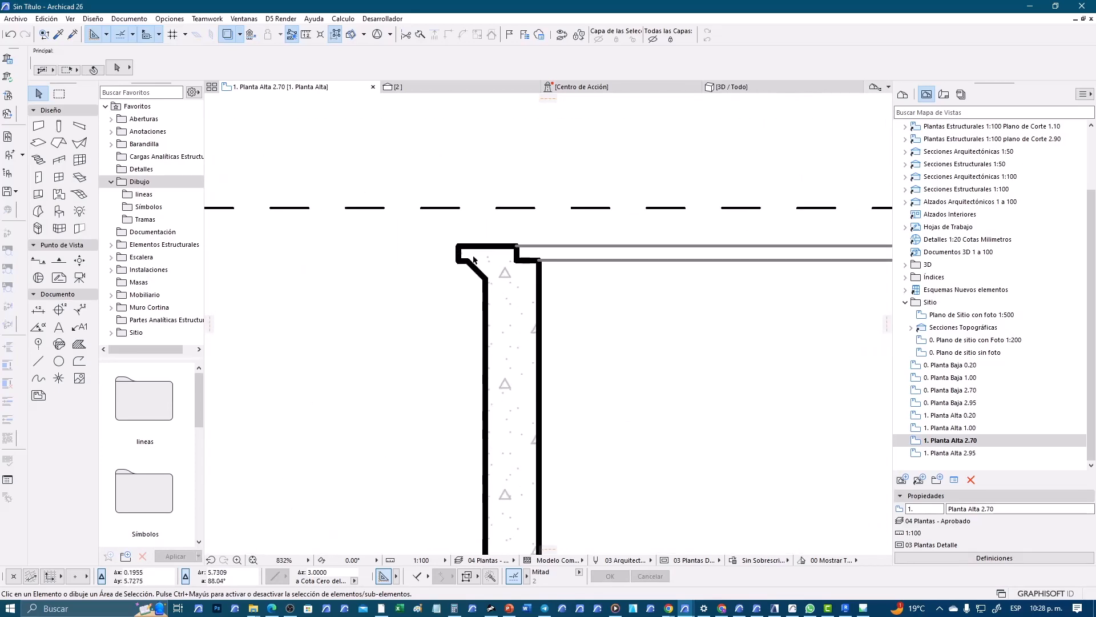
scroll(473, 259, down, 10)
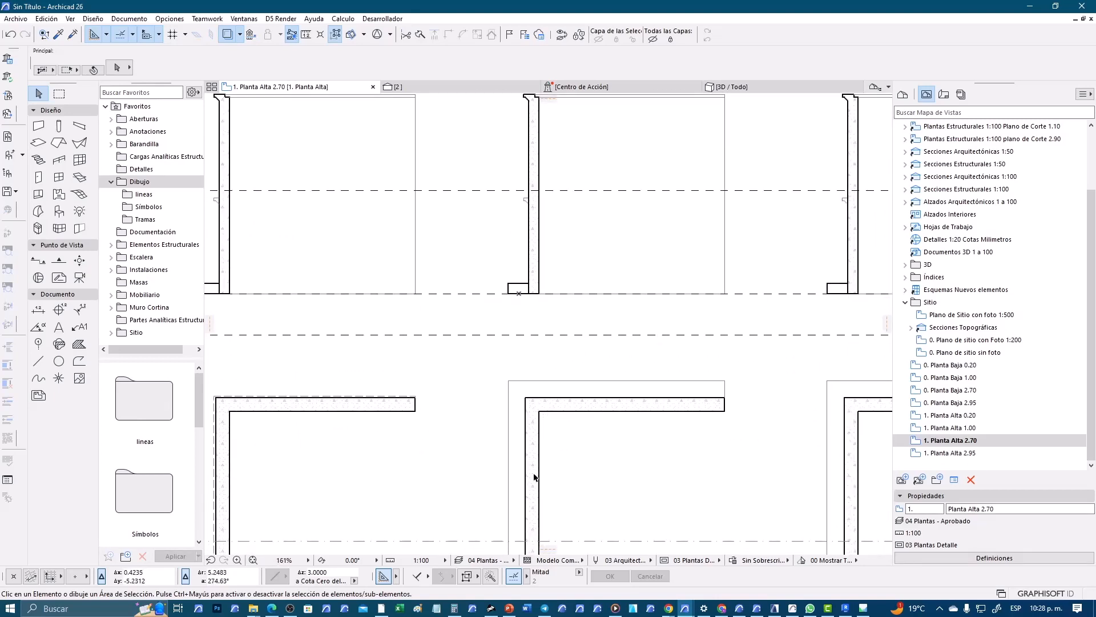
Step: Draw a vertical line 2.7 m upward from the Planta Alta +3.000 level mark
scroll(541, 438, down, 2)
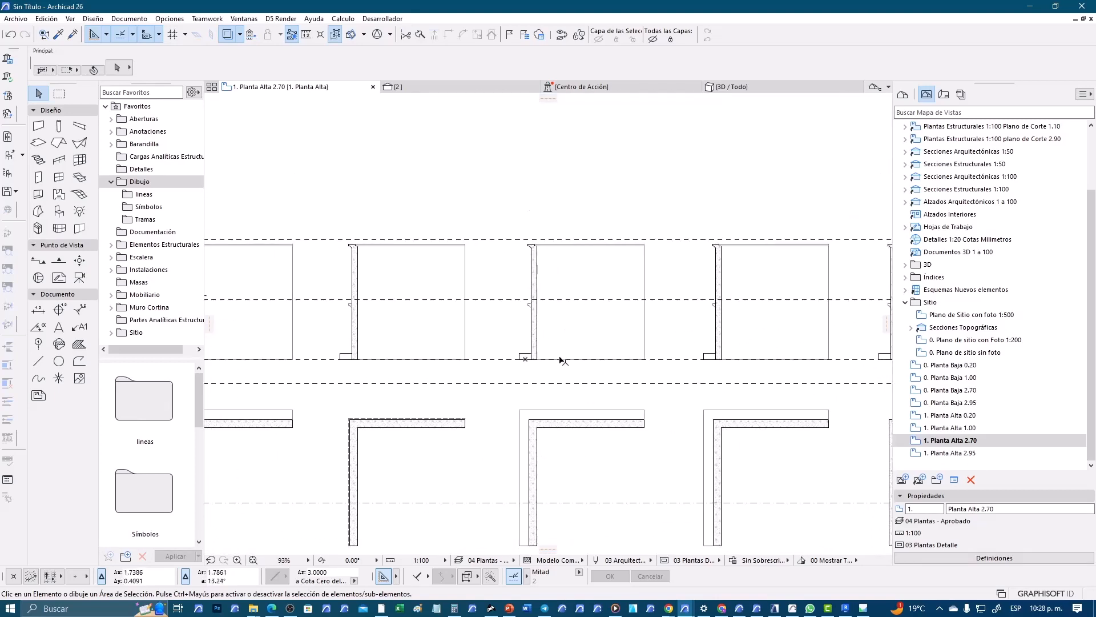
middle_drag(581, 300, 606, 330)
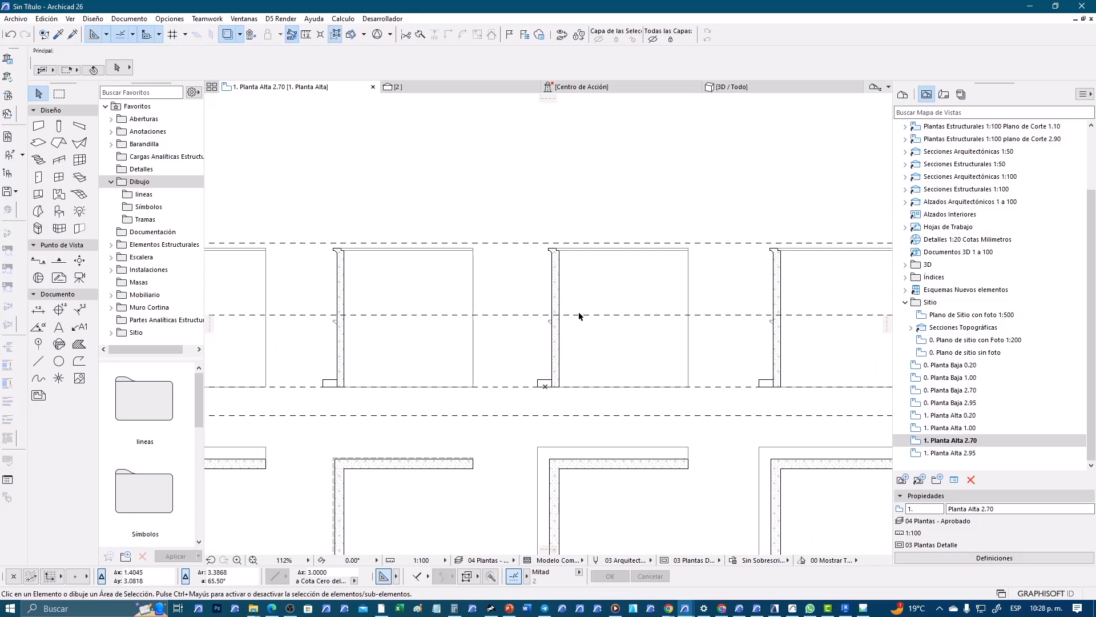
click(38, 361)
scroll(540, 336, up, 3)
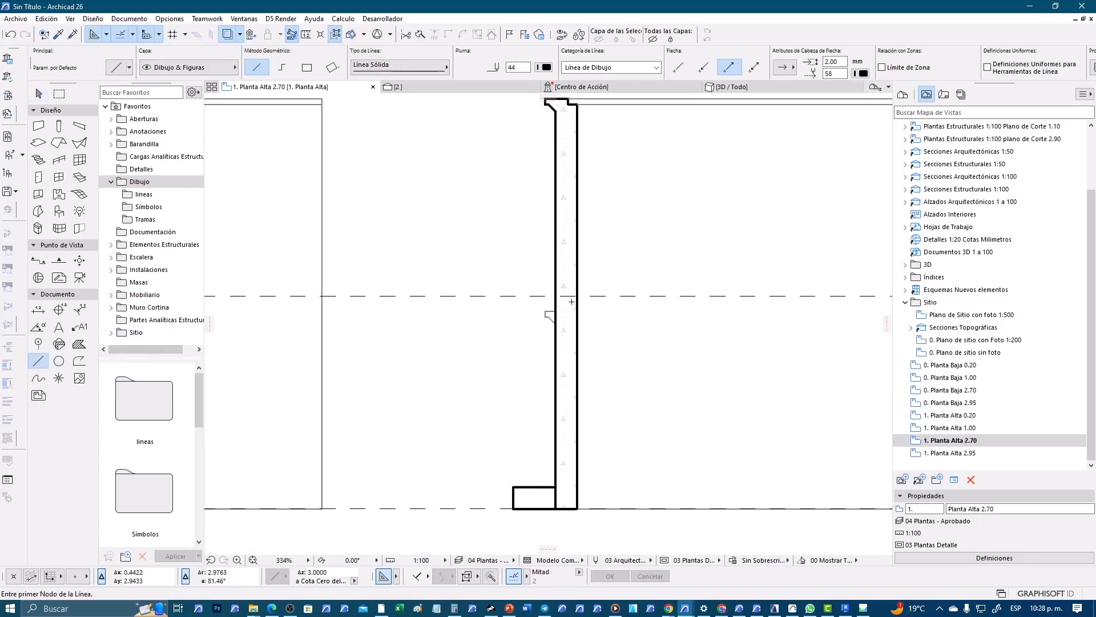
scroll(594, 308, down, 7)
middle_drag(503, 318, 604, 320)
scroll(306, 289, up, 1)
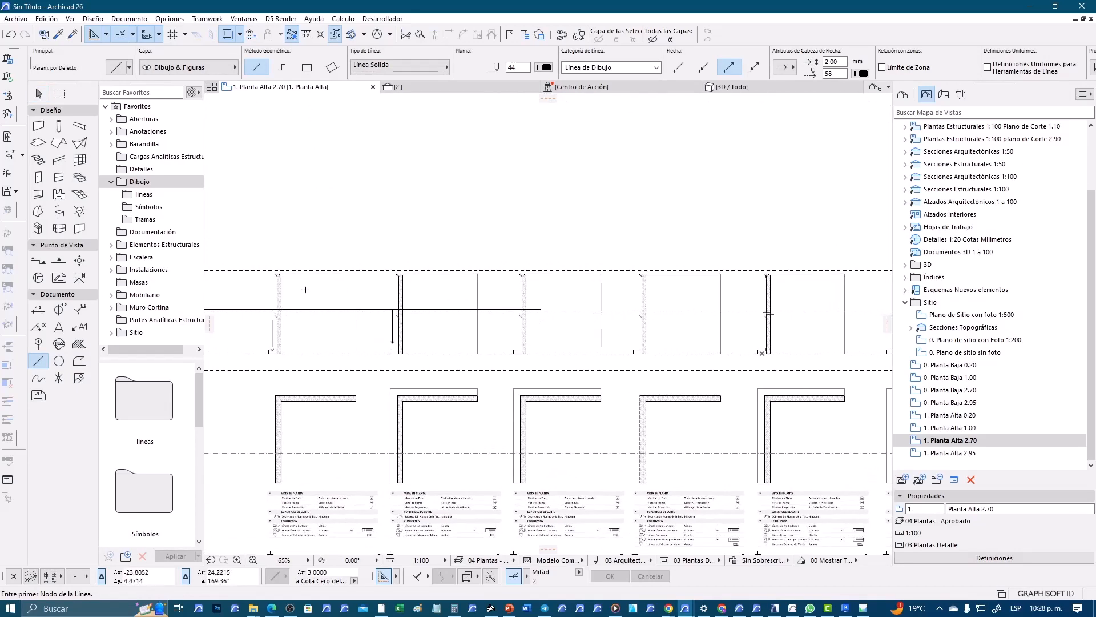
middle_drag(306, 289, 662, 305)
scroll(478, 333, up, 2)
click(446, 321)
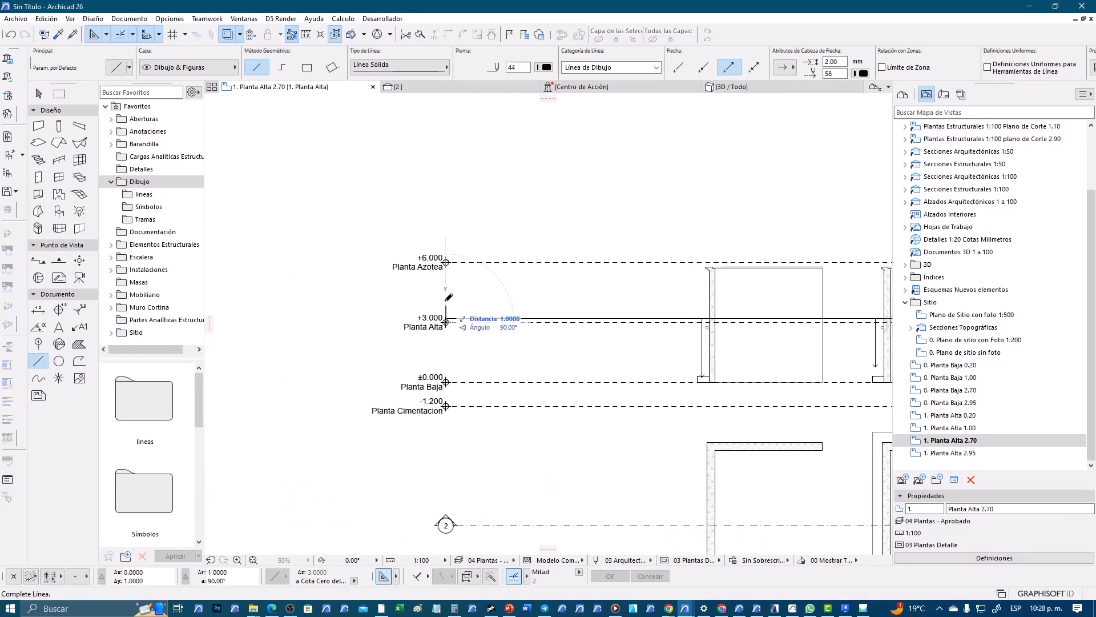
key(Tab)
text(2.)
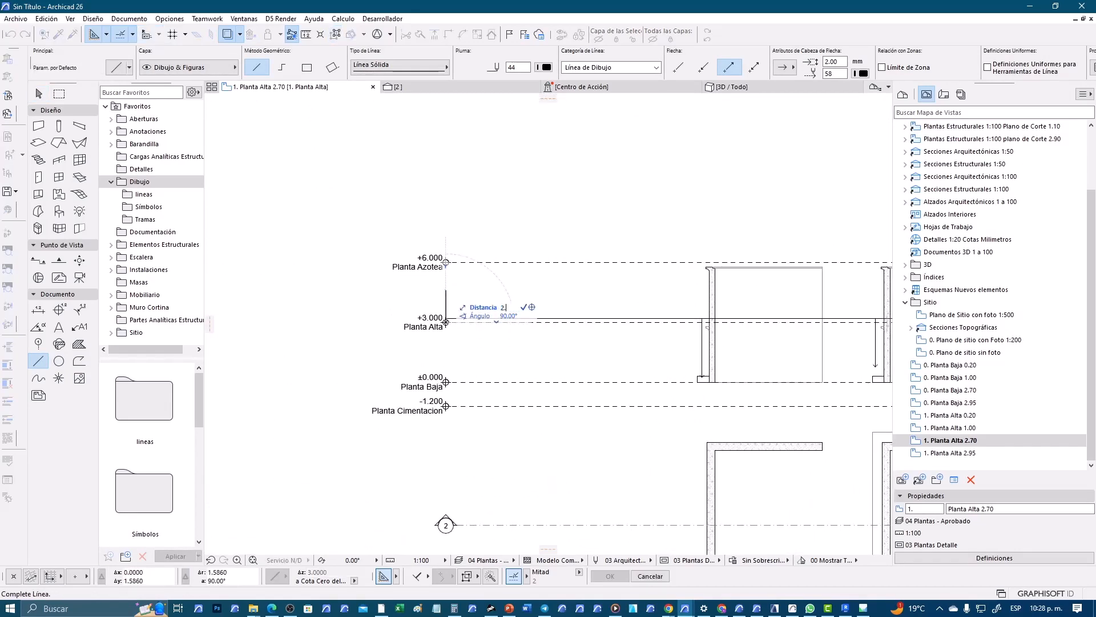
text(7)
key(Return)
Step: Draw a horizontal arrow line from the upper end of the vertical line across the first three wall sections
click(446, 262)
middle_drag(610, 277, 205, 268)
middle_drag(533, 284, 205, 283)
click(440, 262)
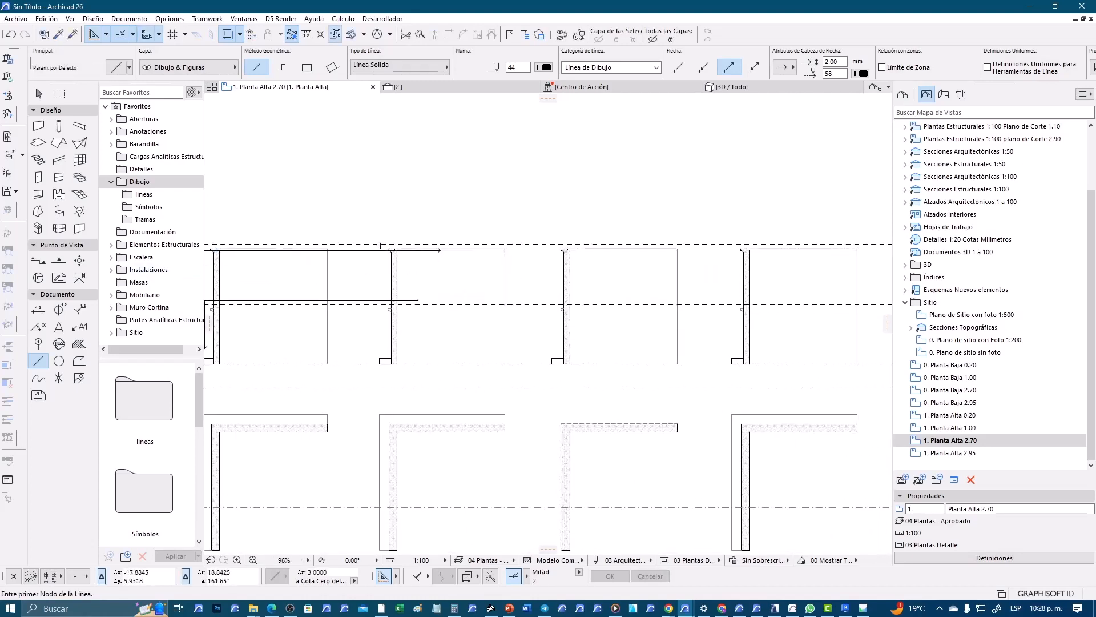
scroll(392, 250, up, 6)
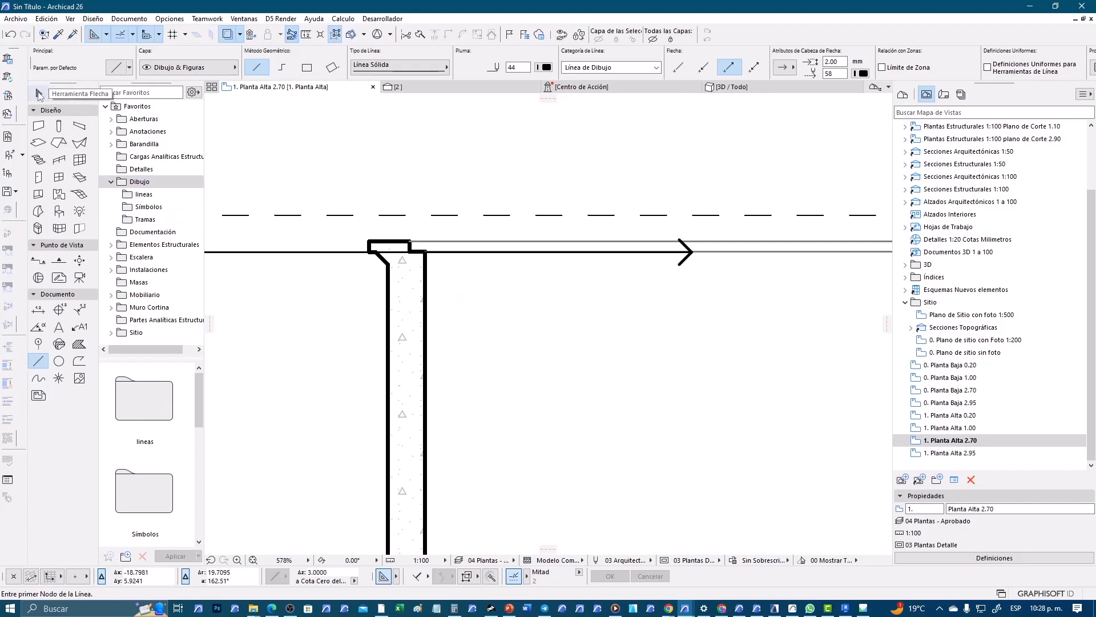
Step: Turn off Grosor real de Línea and select the horizontal arrow line crossing the wall's upper profile
click(39, 94)
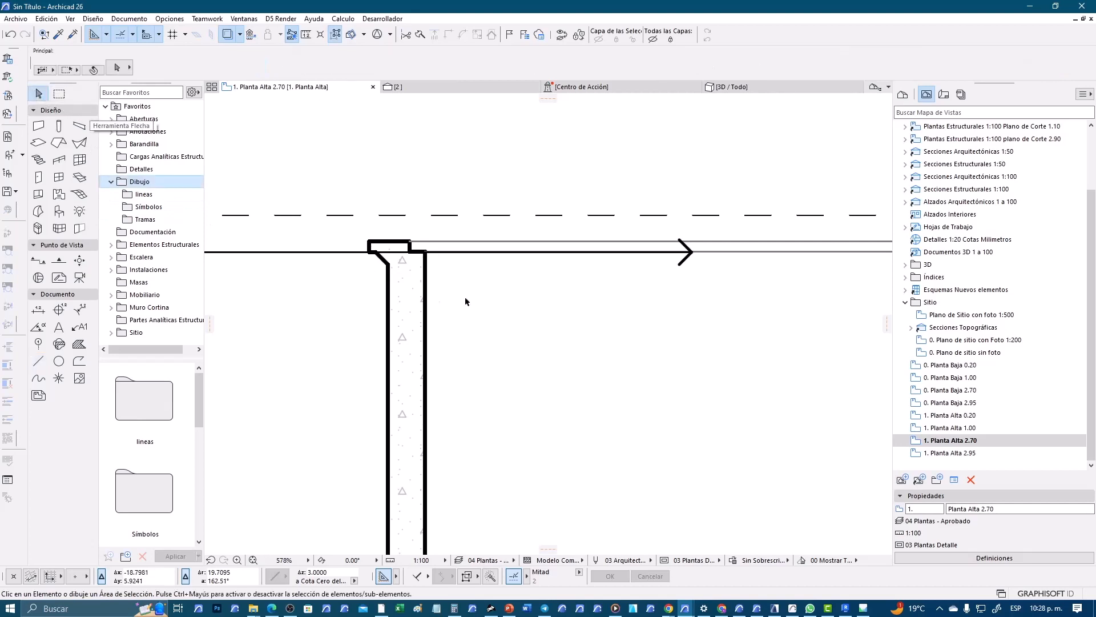
click(66, 20)
mouse_move(121, 35)
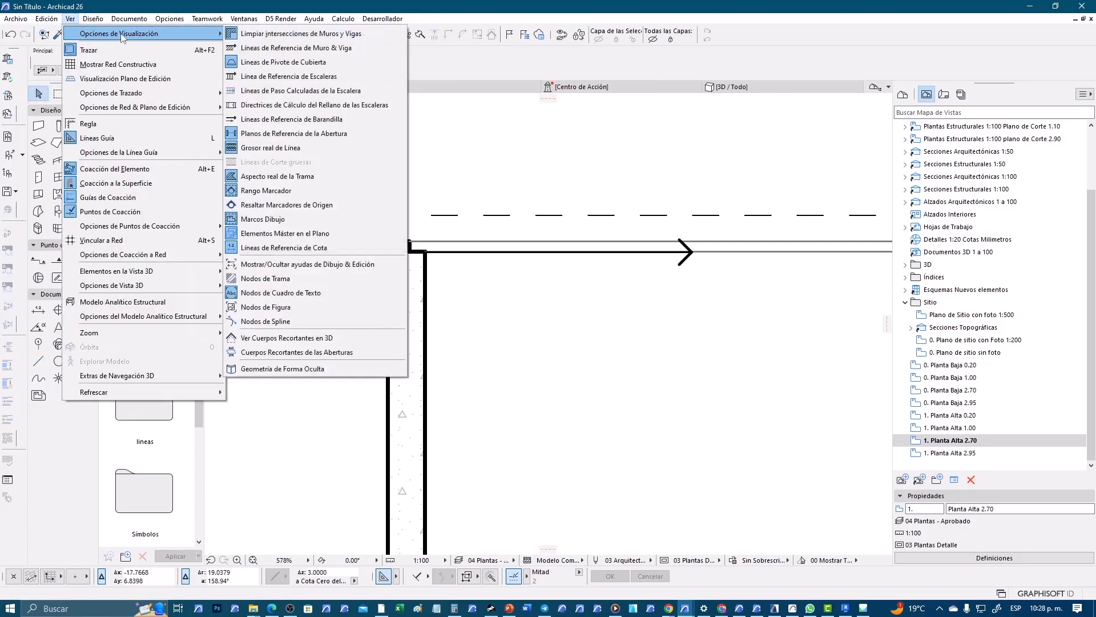
click(282, 148)
scroll(465, 262, up, 10)
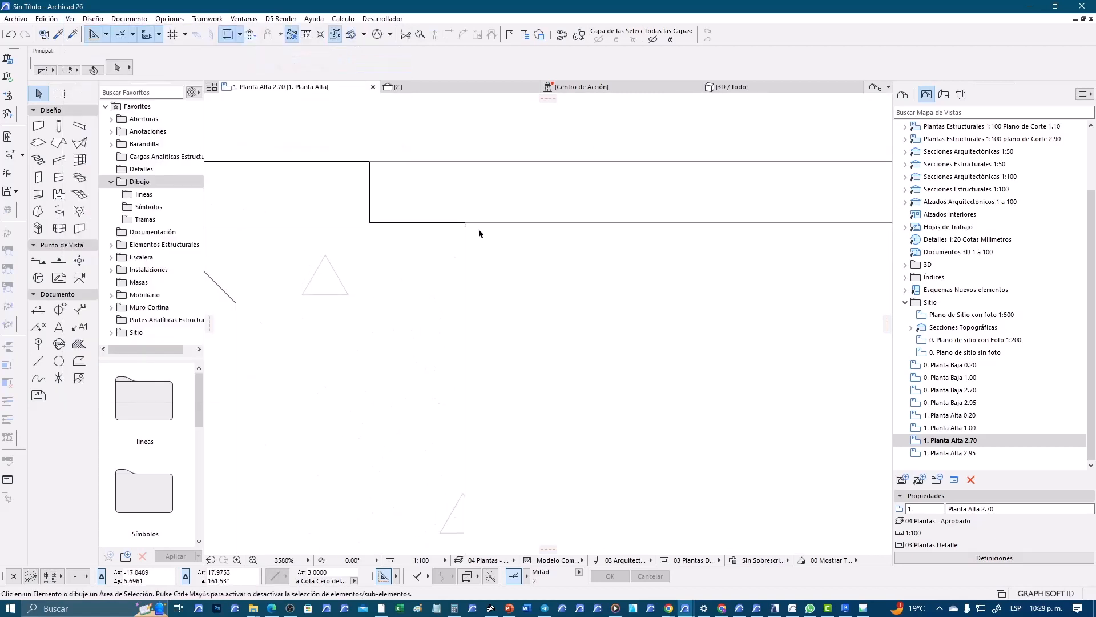
scroll(471, 206, down, 10)
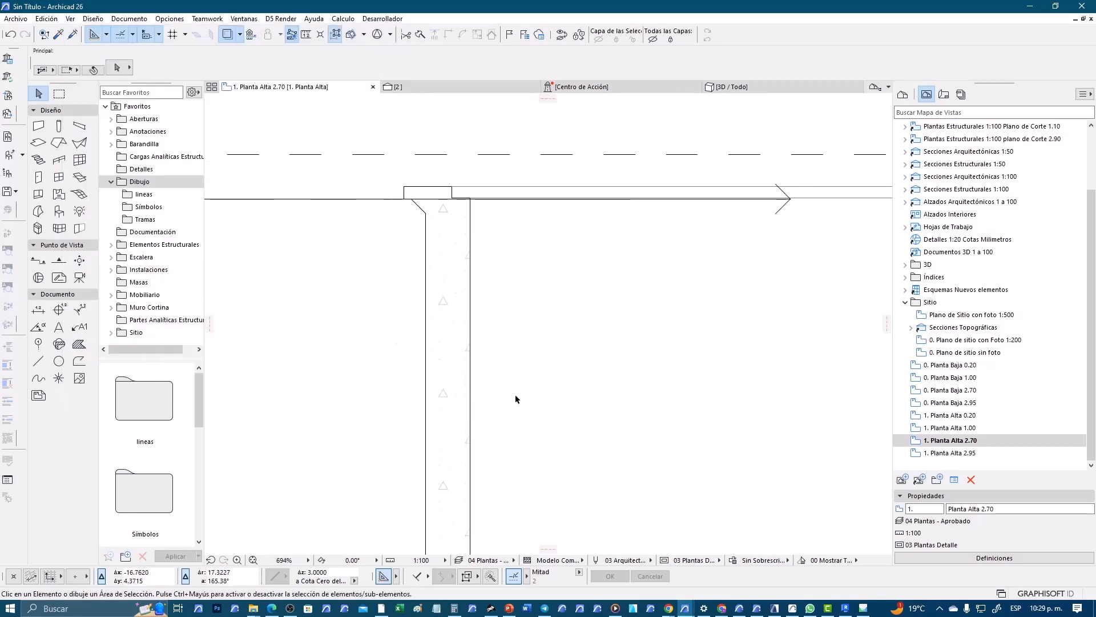
scroll(498, 293, up, 10)
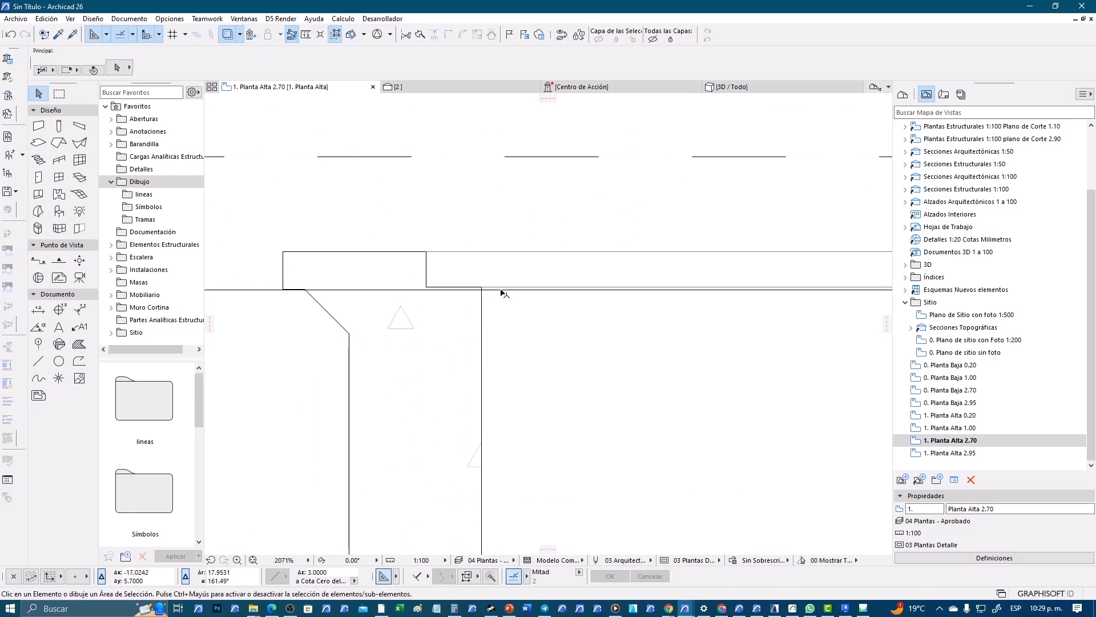
click(451, 290)
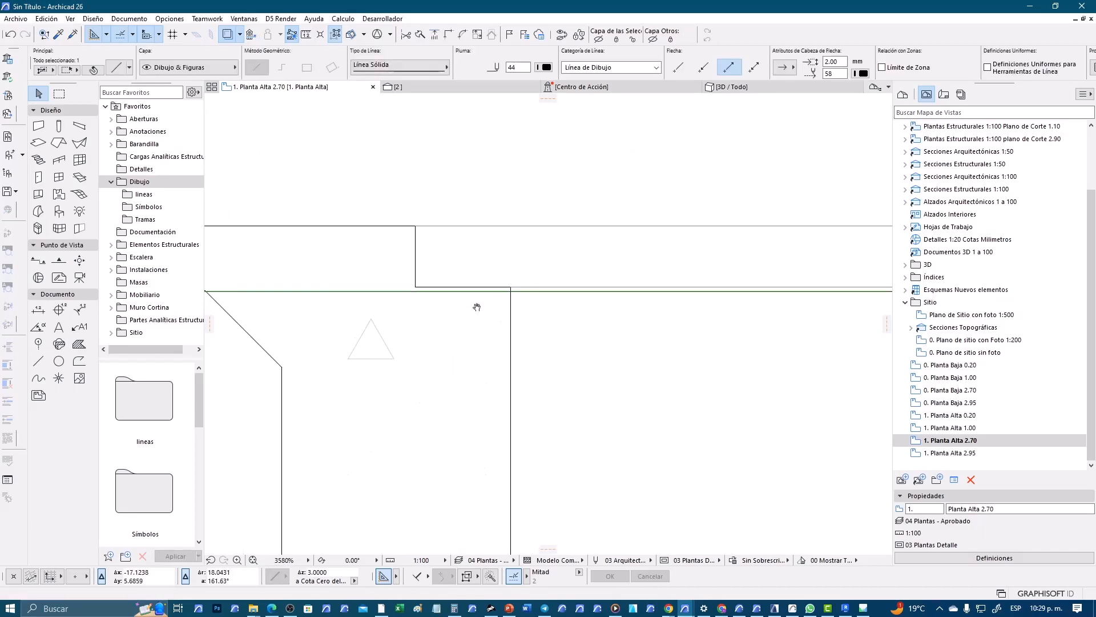
middle_drag(474, 303, 586, 314)
key(ctrl+d)
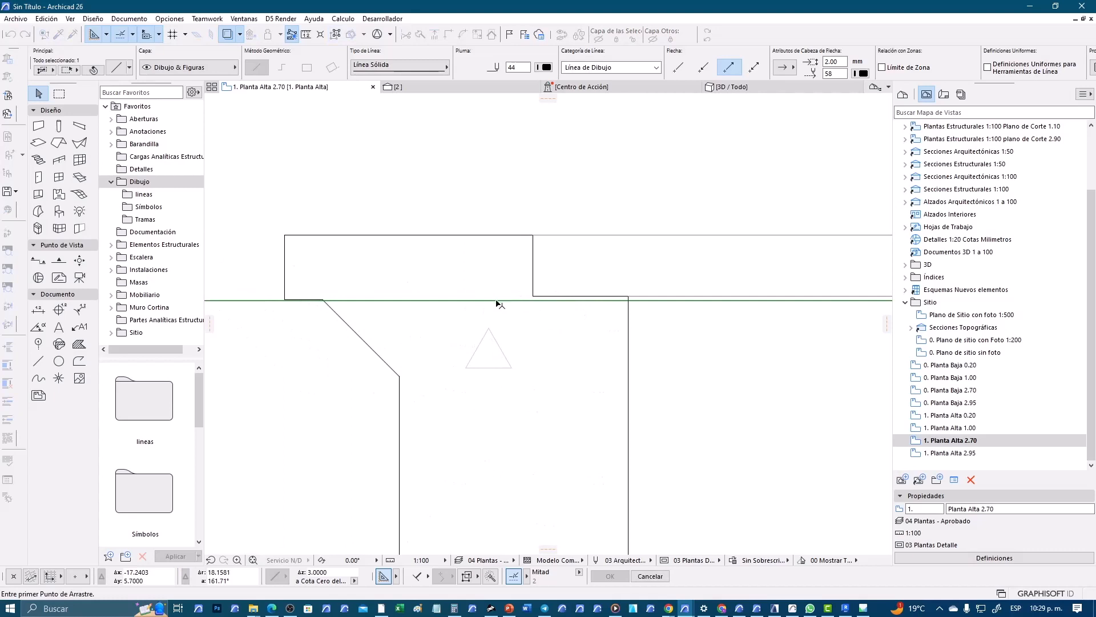
click(497, 300)
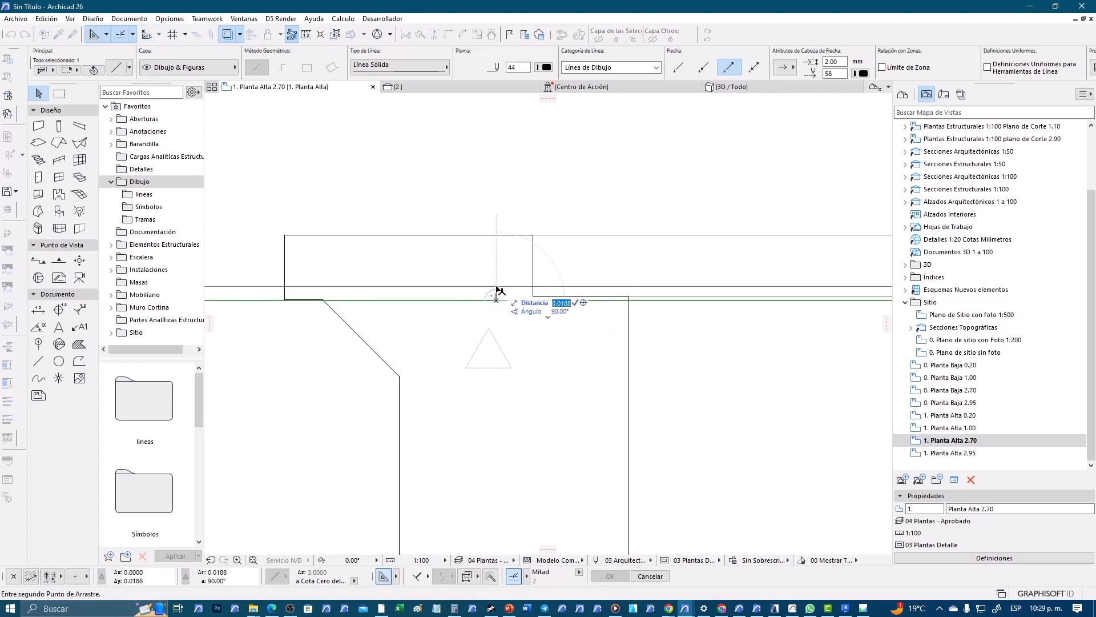
click(497, 290)
mouse_move(495, 90)
key(ctrl+z)
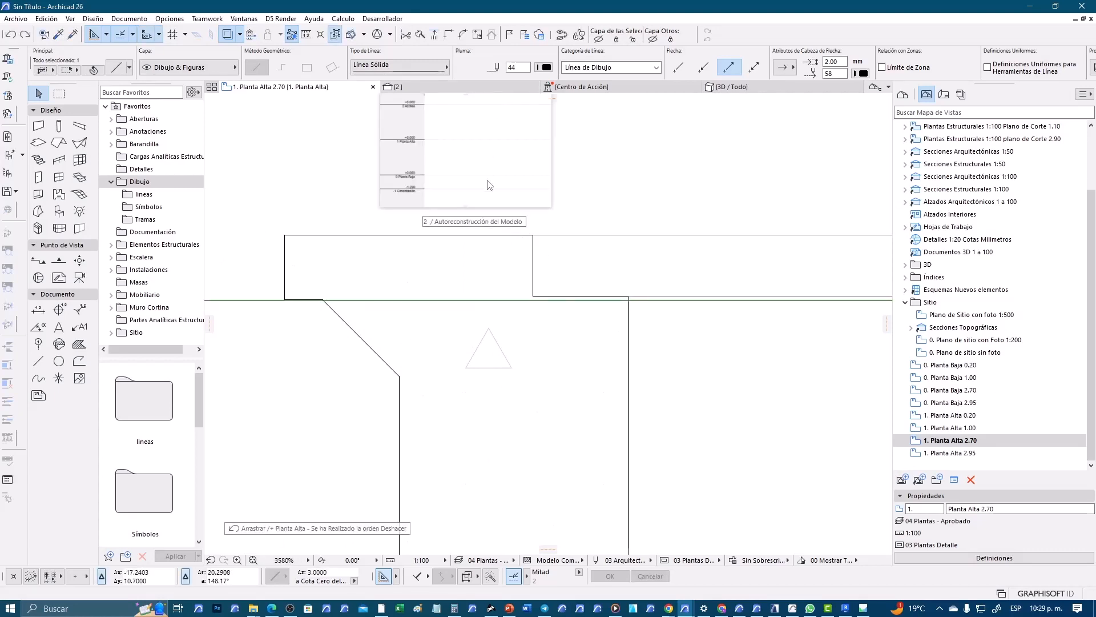
Step: Move the selected arrow line straight up by 0.05 m
key(ctrl+d)
click(457, 286)
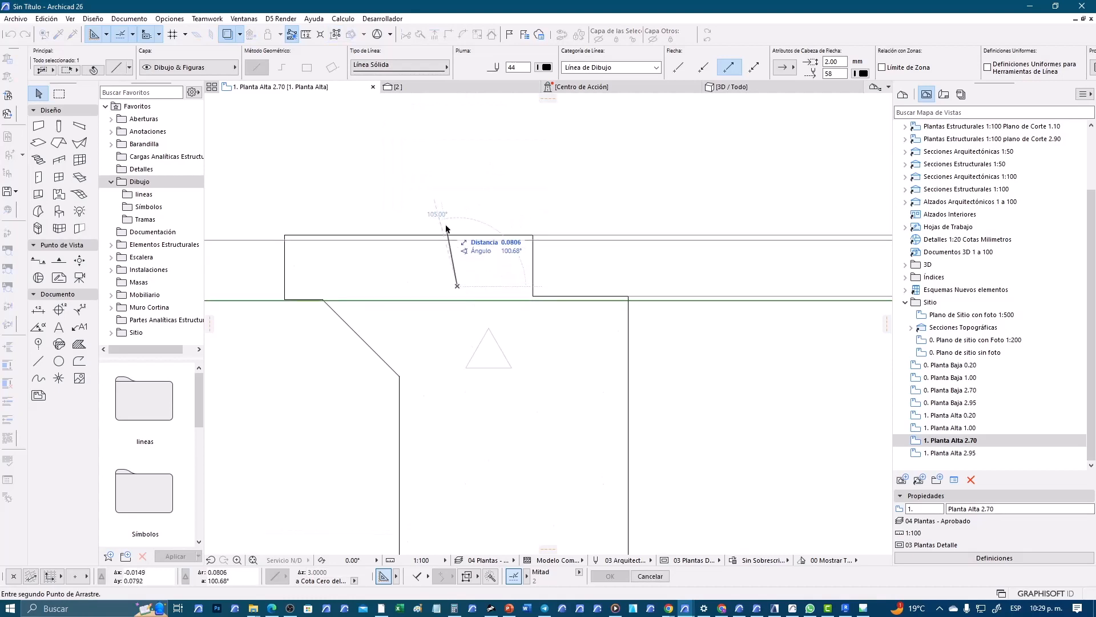
text(.0)
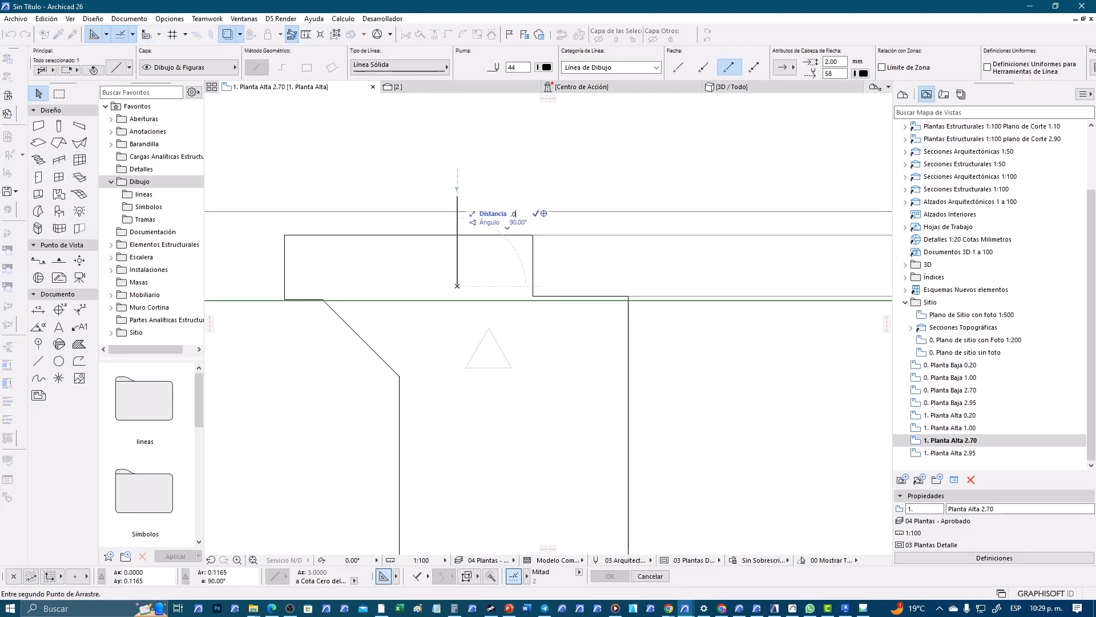
text(500)
key(Return)
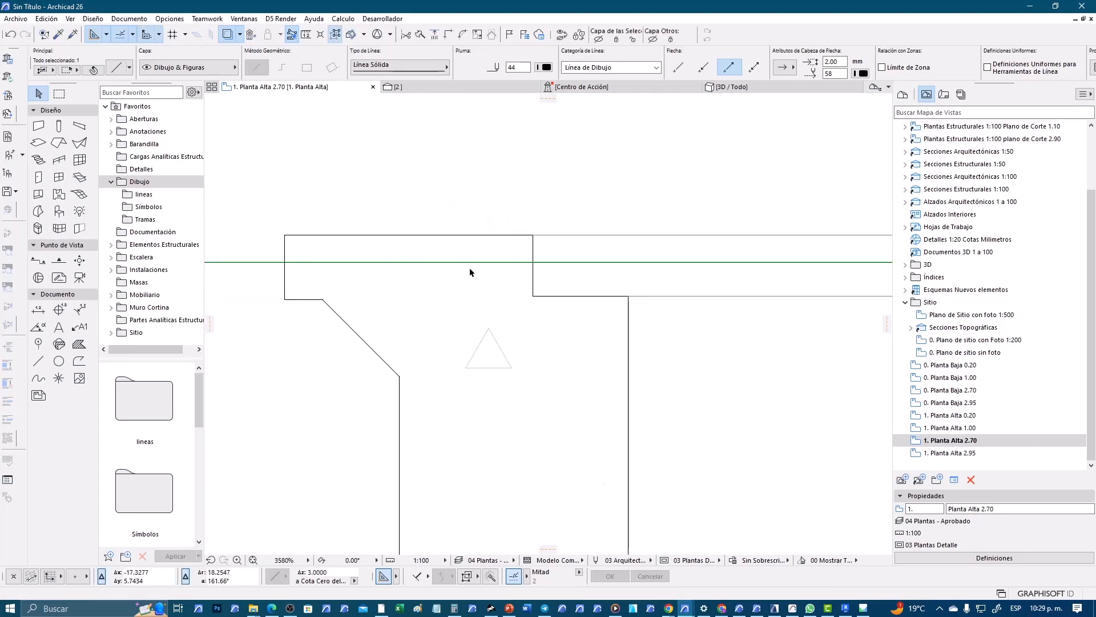
Step: Review the floor plan cut plane settings of the Planta Alta 2.70 view, closing the dialogs without changes
right_click(940, 443)
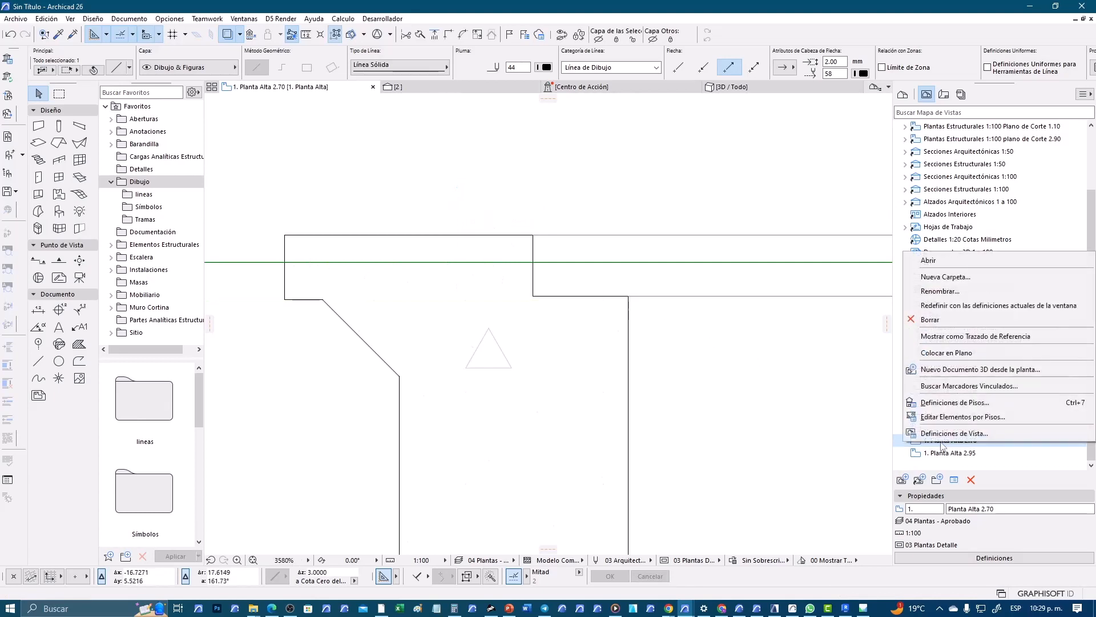
click(950, 436)
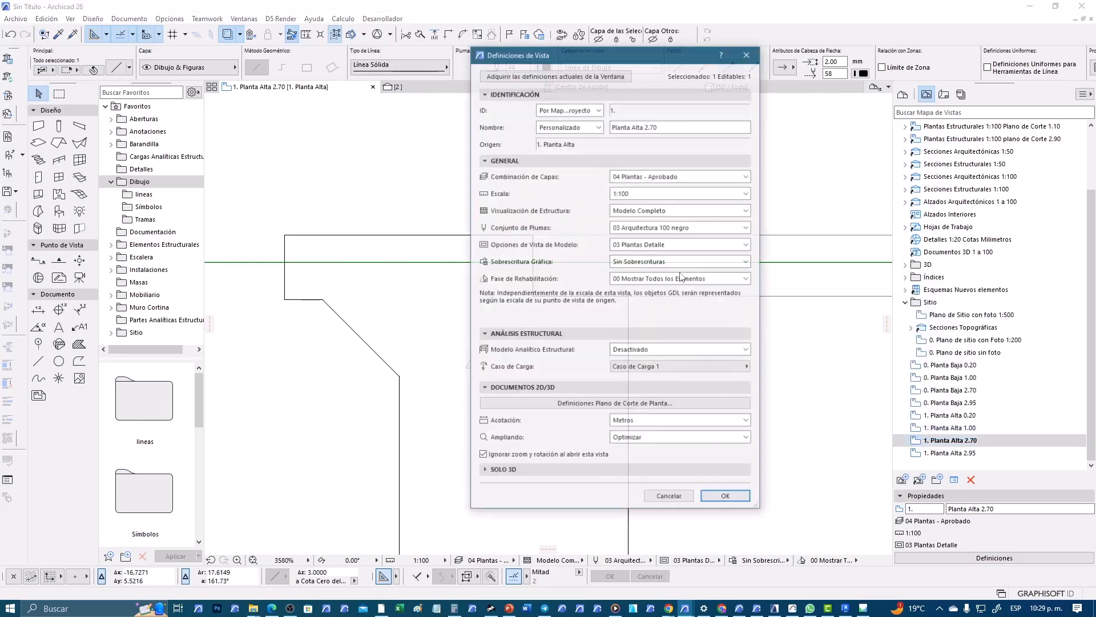
click(653, 402)
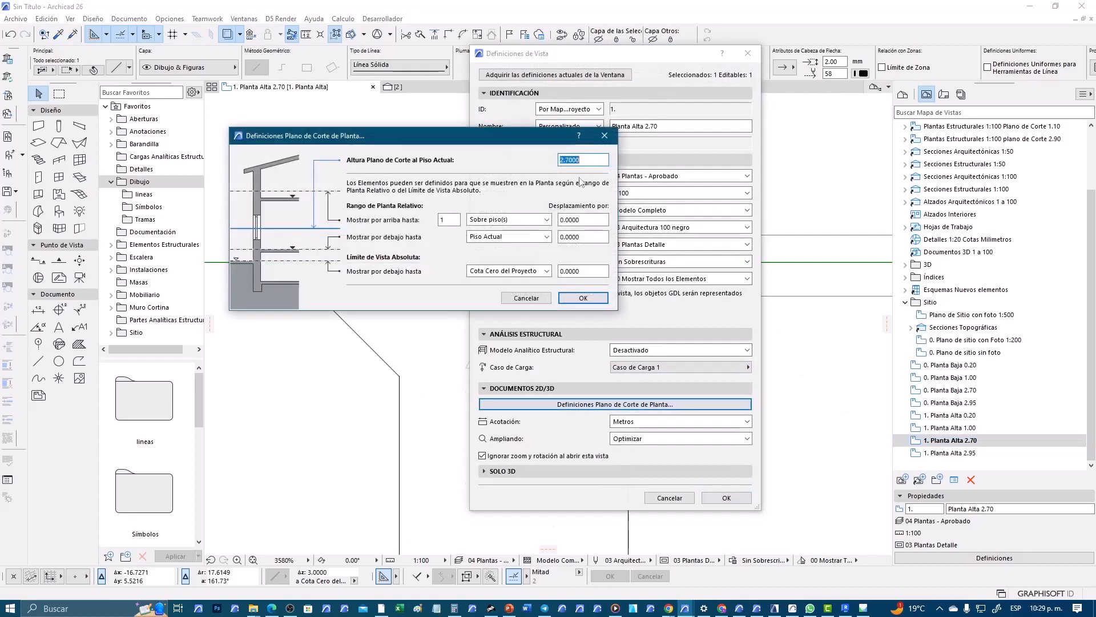
click(519, 298)
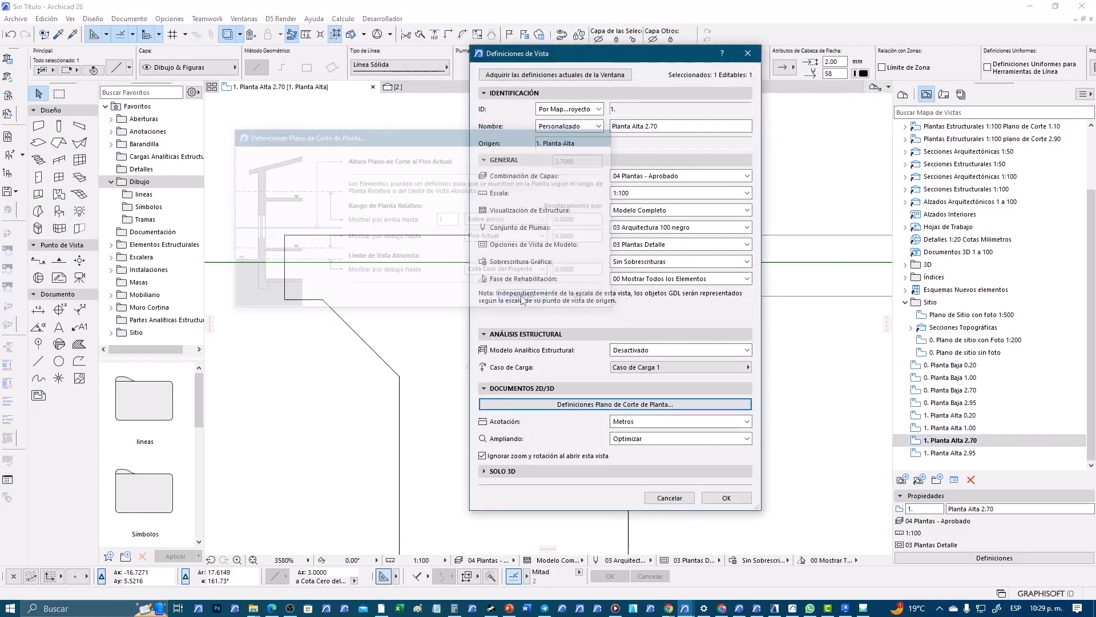
click(672, 495)
Step: Save a new Planta Alta view with Ampliando set to Optimizar and a cut plane height of 2.75 m
scroll(485, 222, down, 15)
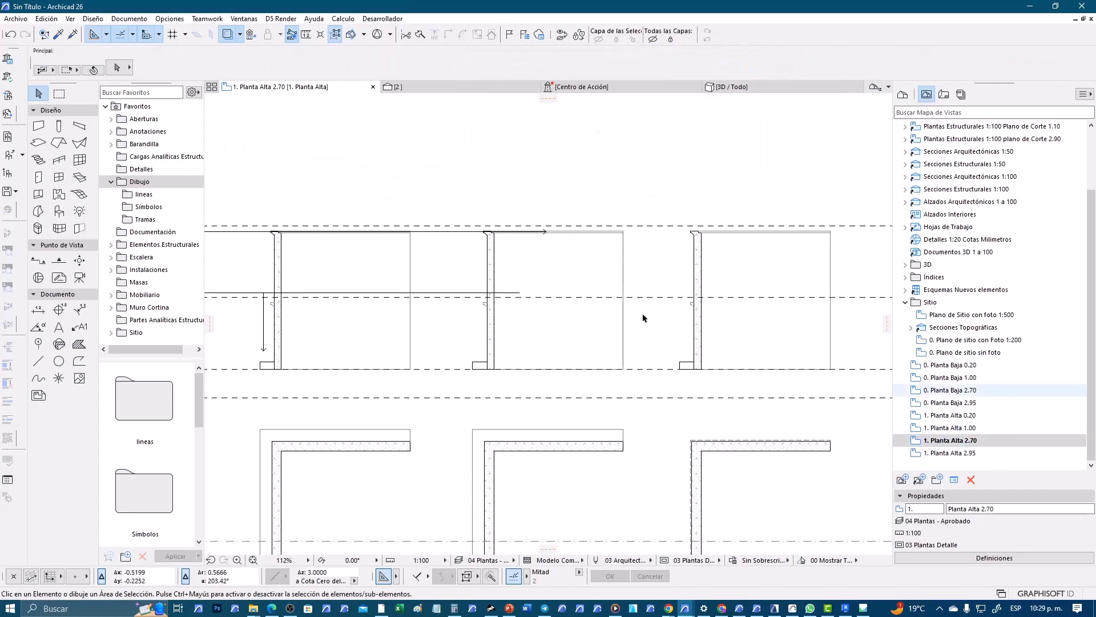
scroll(683, 392, down, 2)
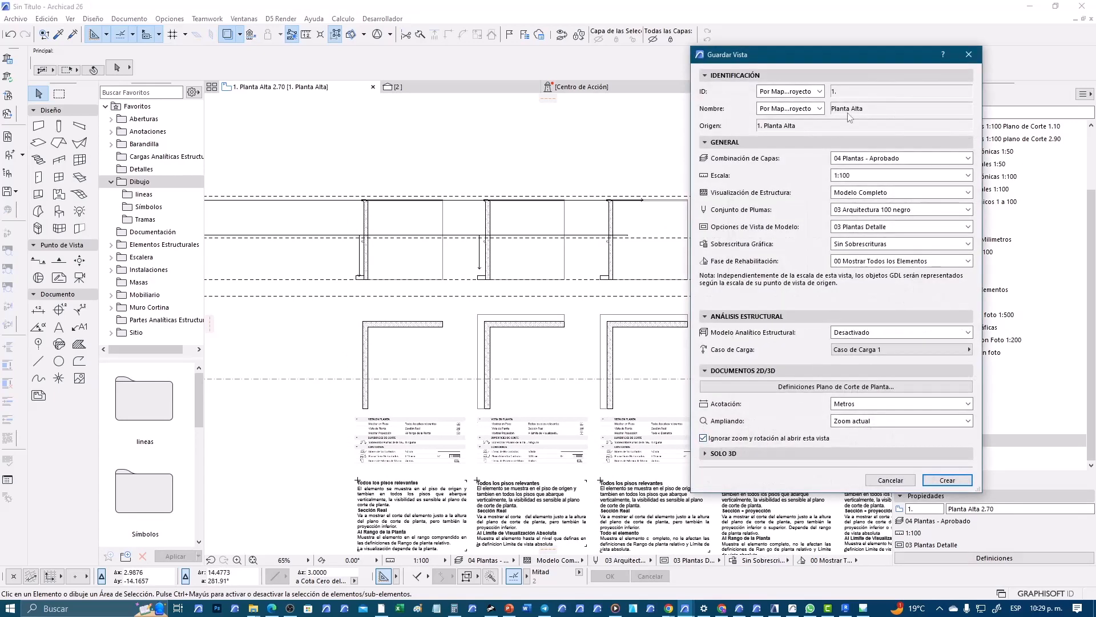
drag(871, 58, 424, 52)
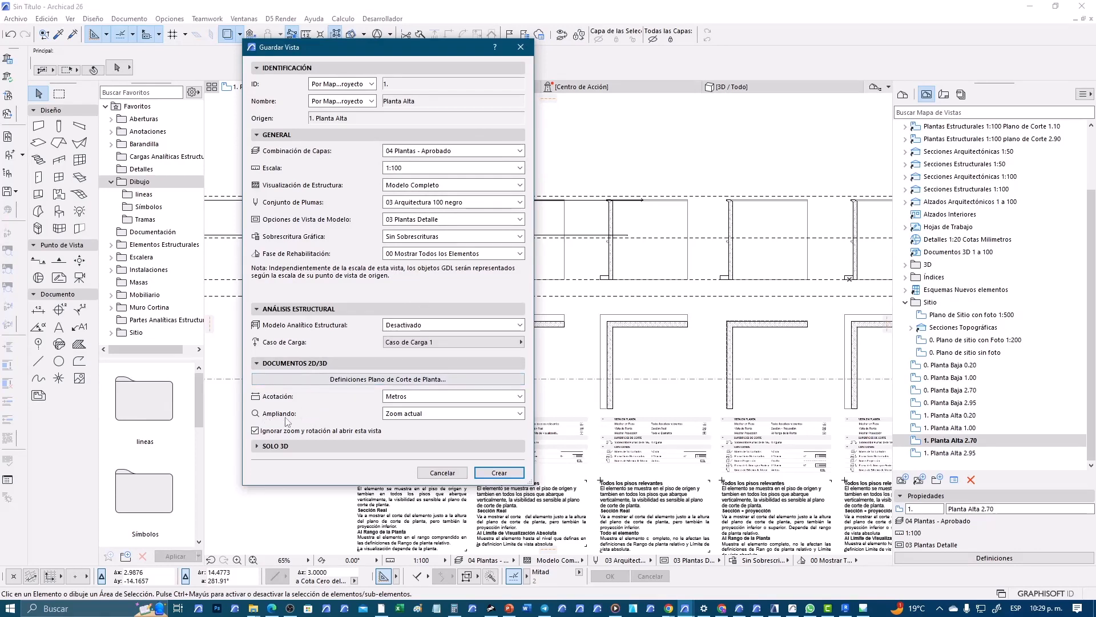
click(421, 414)
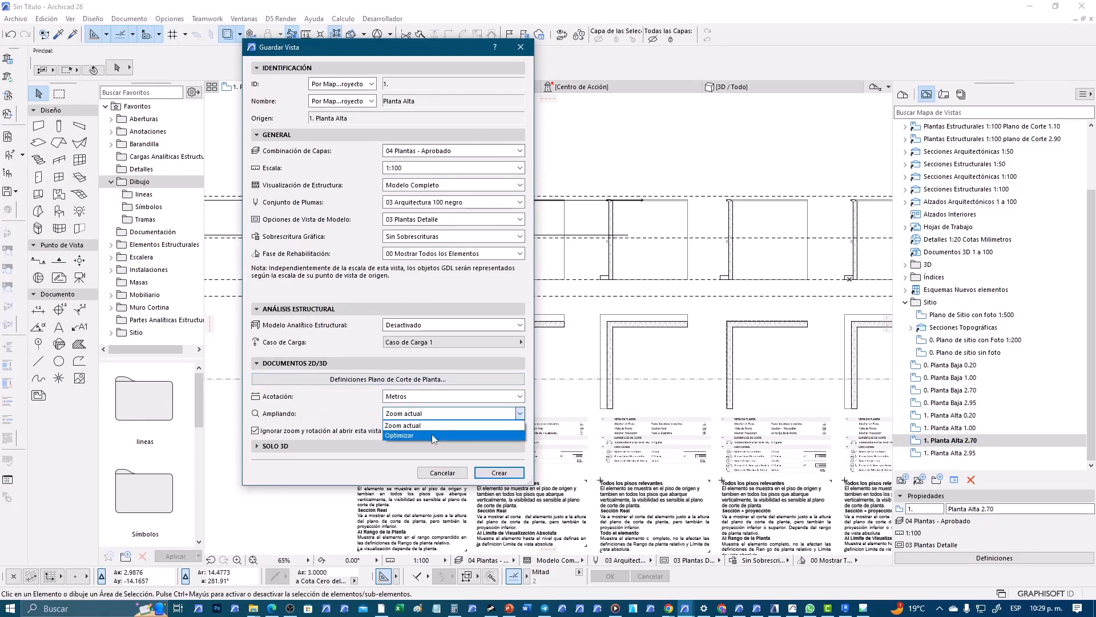
click(432, 434)
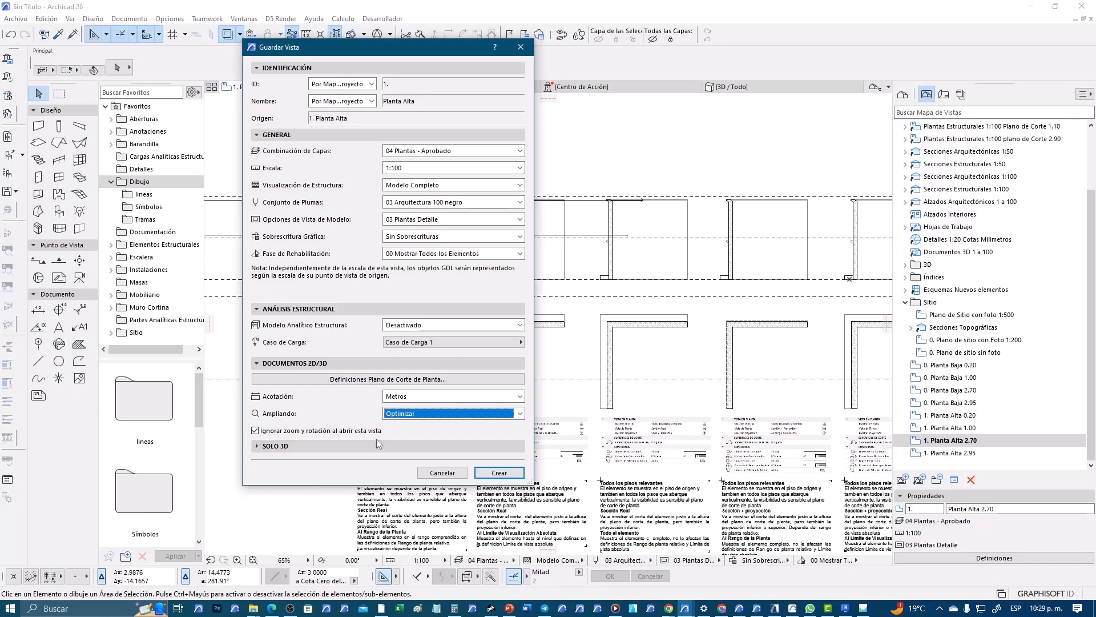
click(366, 379)
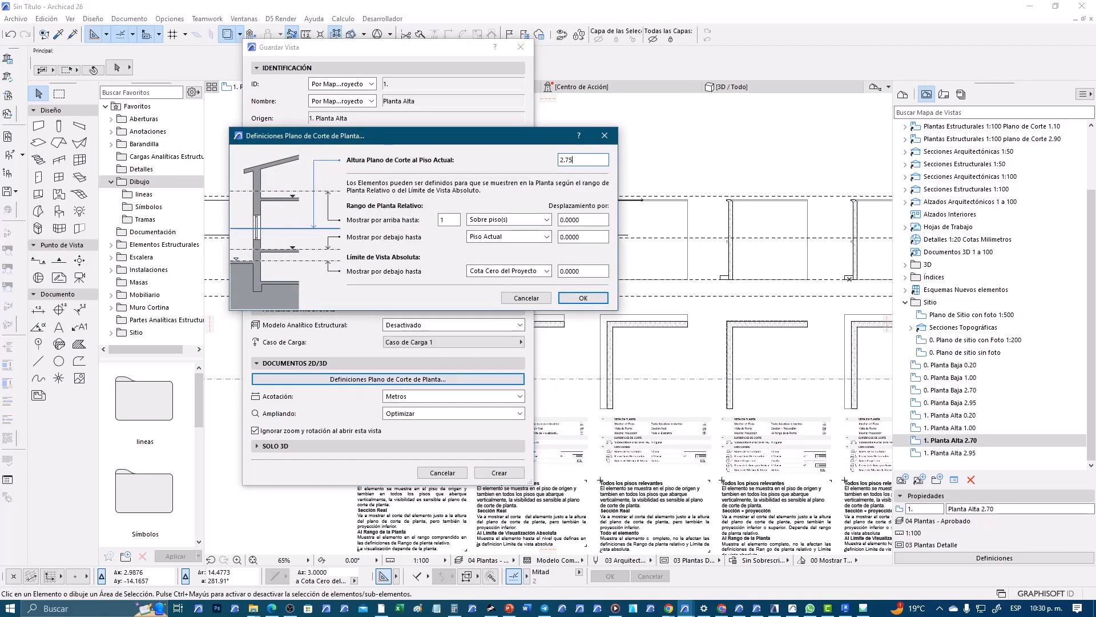
click(583, 298)
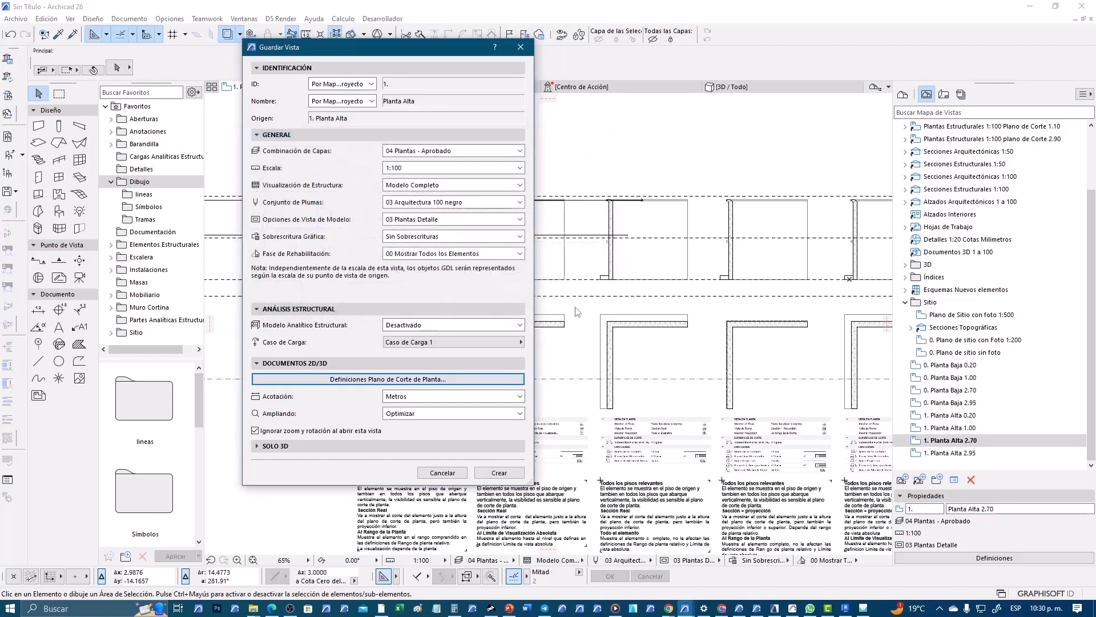
click(499, 472)
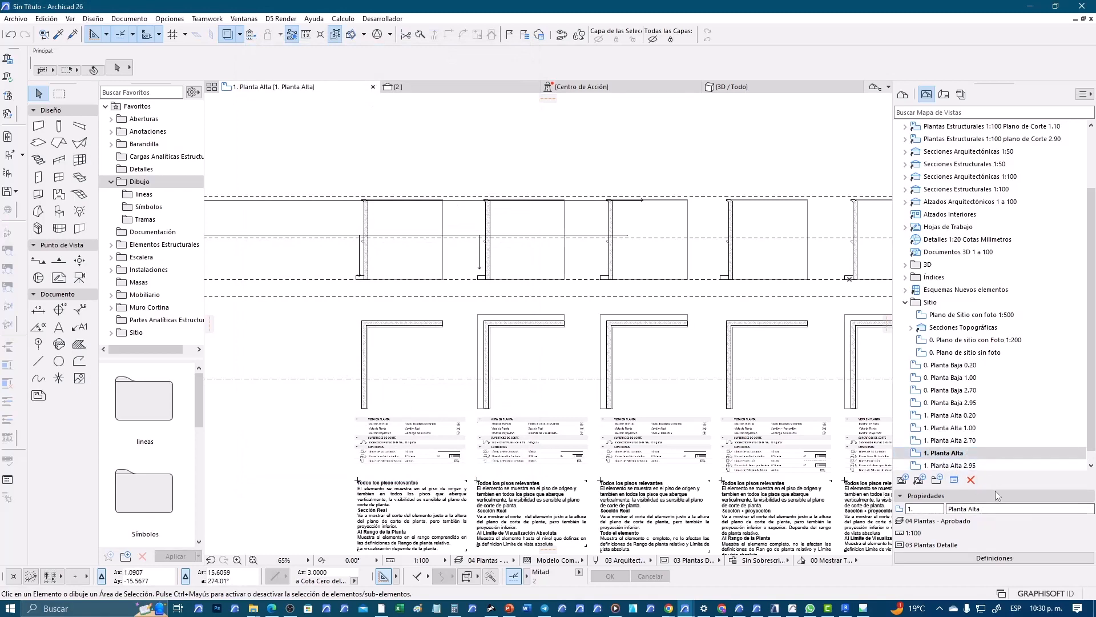
Step: Rename the new view as Planta Alta 2.75 and open it
click(984, 509)
key(Return)
click(939, 455)
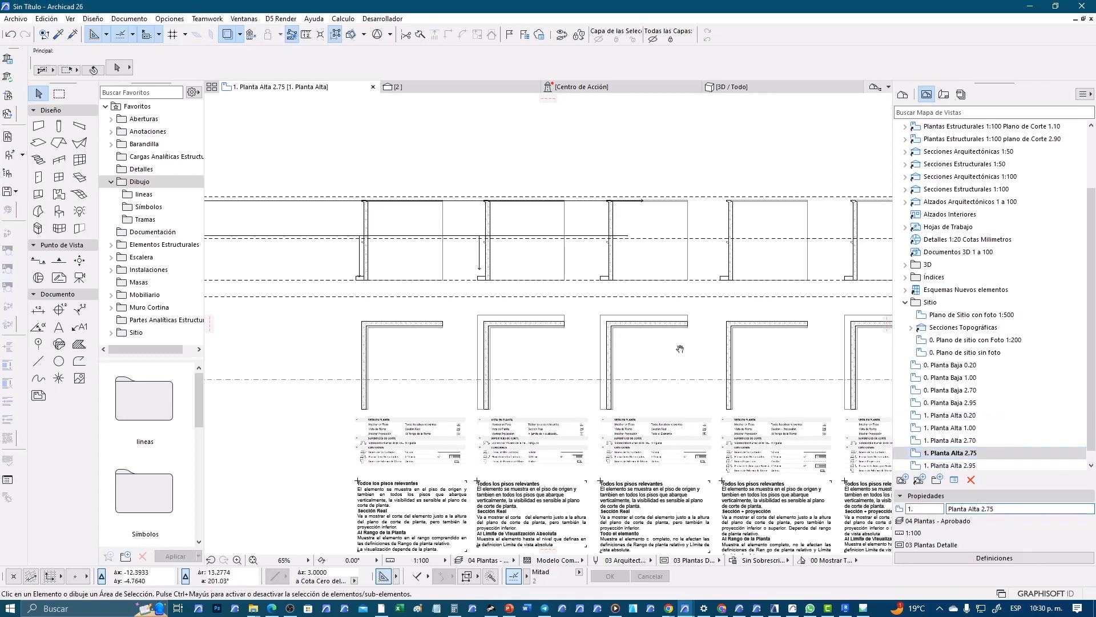
Step: Examine how the wall corners in plan correspond to the cut line height at the tops of the wall sections in Planta Alta 2.75
scroll(528, 351, up, 10)
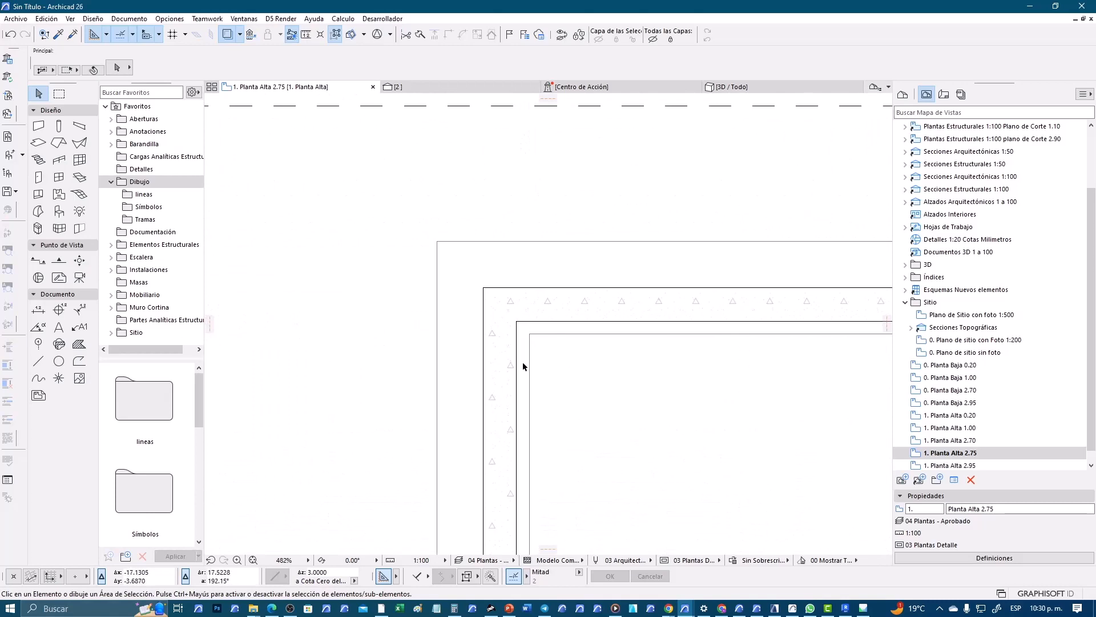
scroll(535, 399, down, 5)
middle_drag(570, 191, 491, 450)
scroll(456, 244, up, 5)
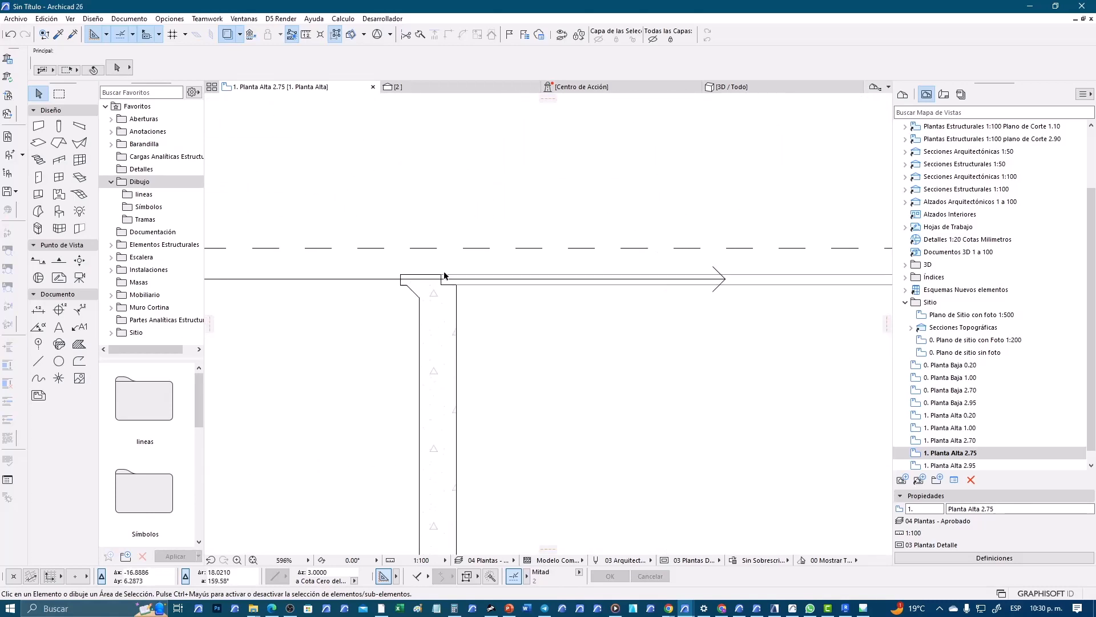
scroll(445, 276, up, 6)
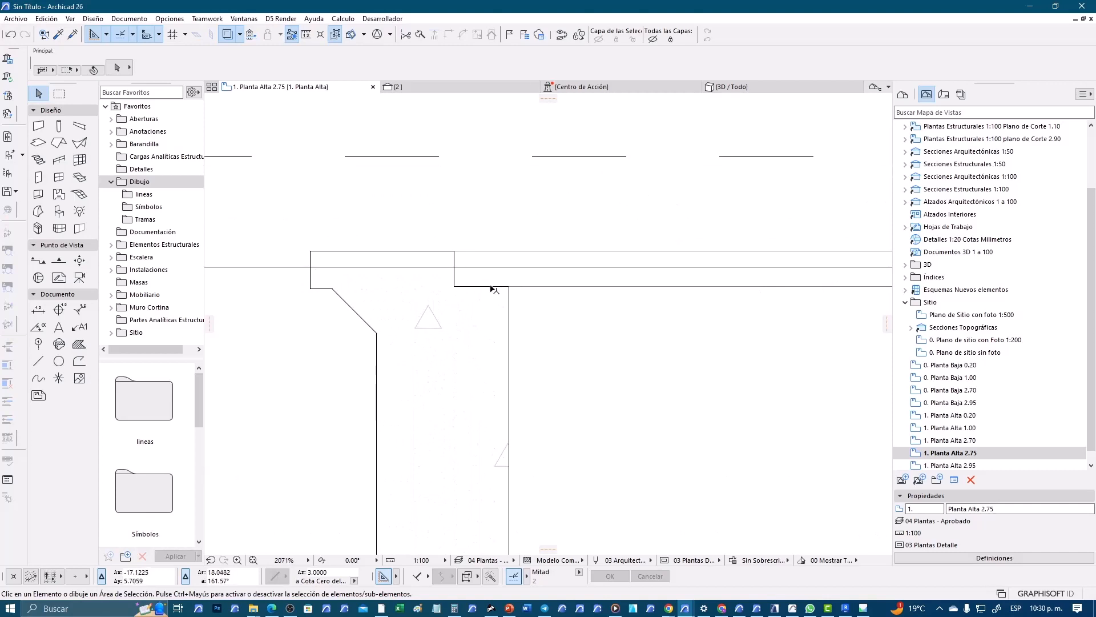
scroll(495, 289, down, 10)
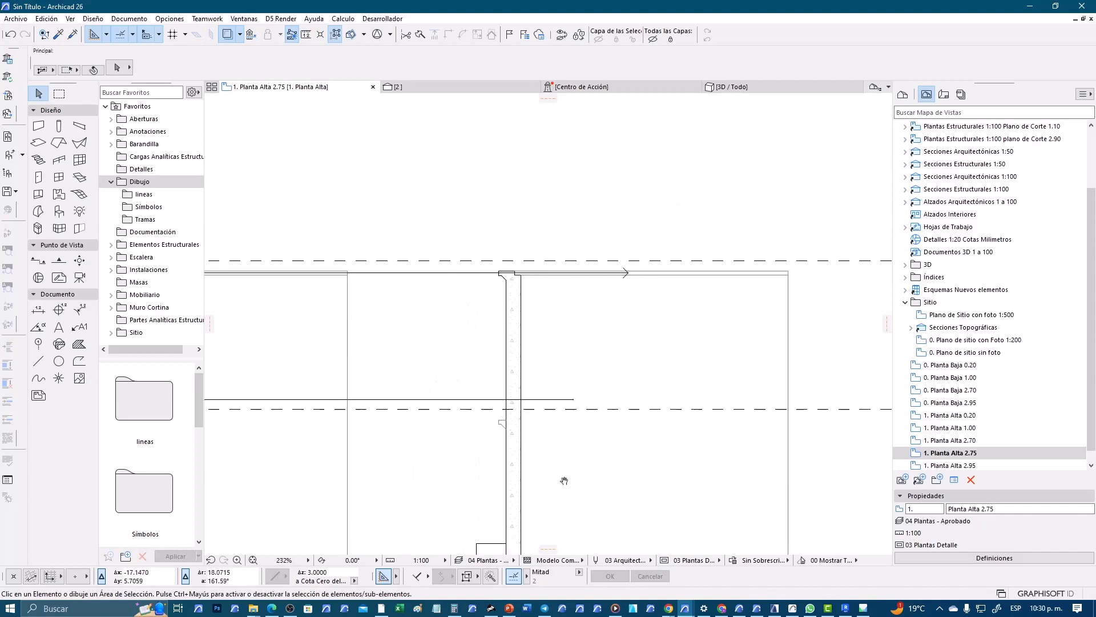
scroll(506, 376, down, 2)
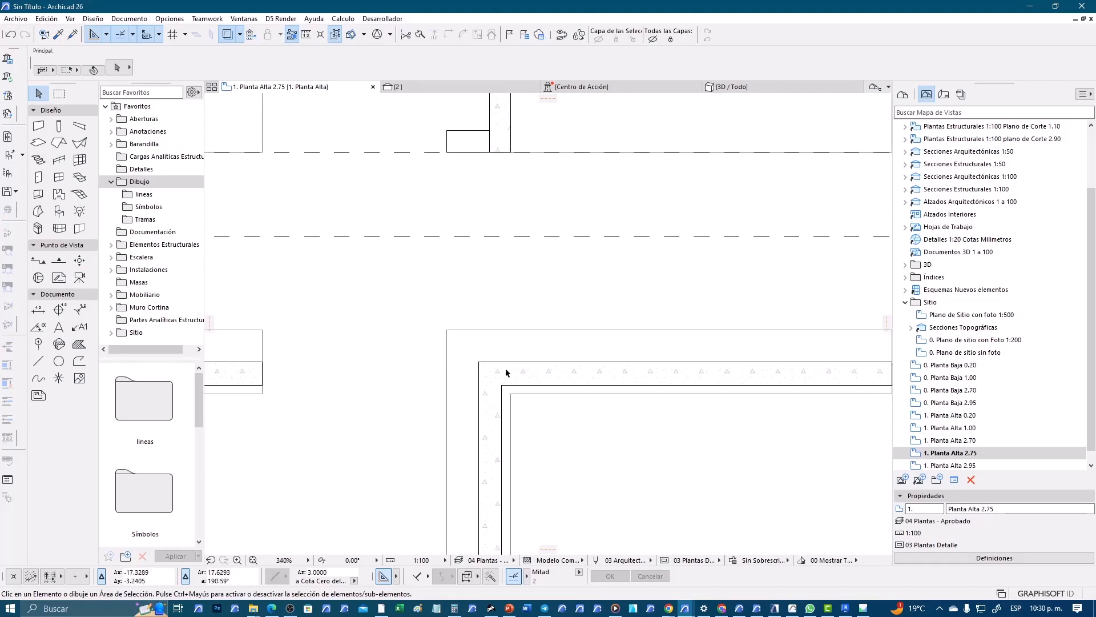
scroll(445, 365, up, 6)
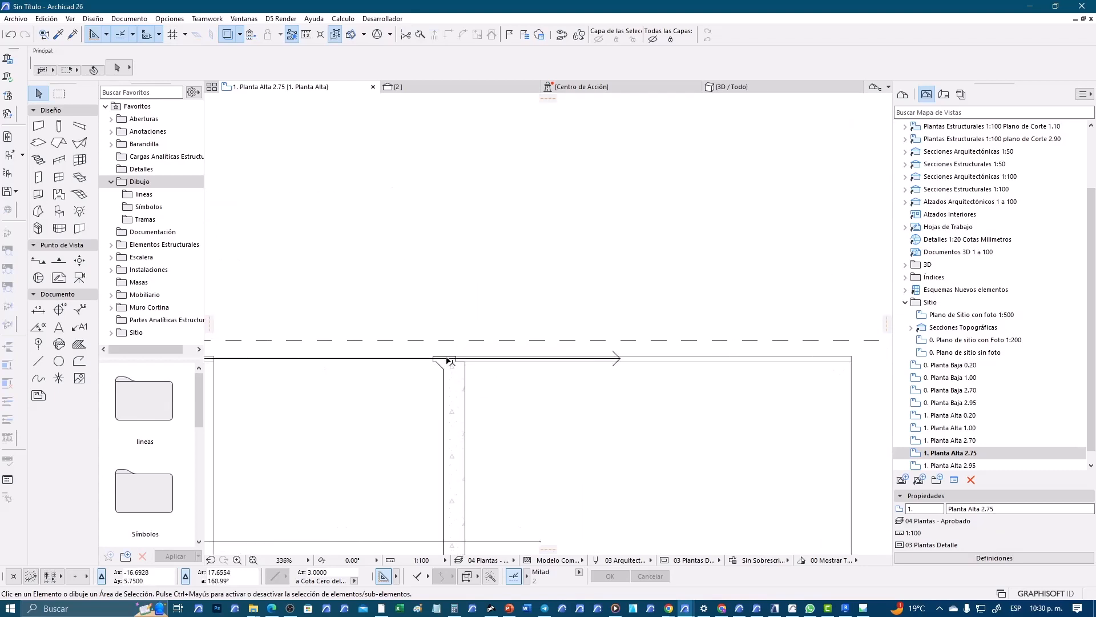
scroll(515, 392, down, 8)
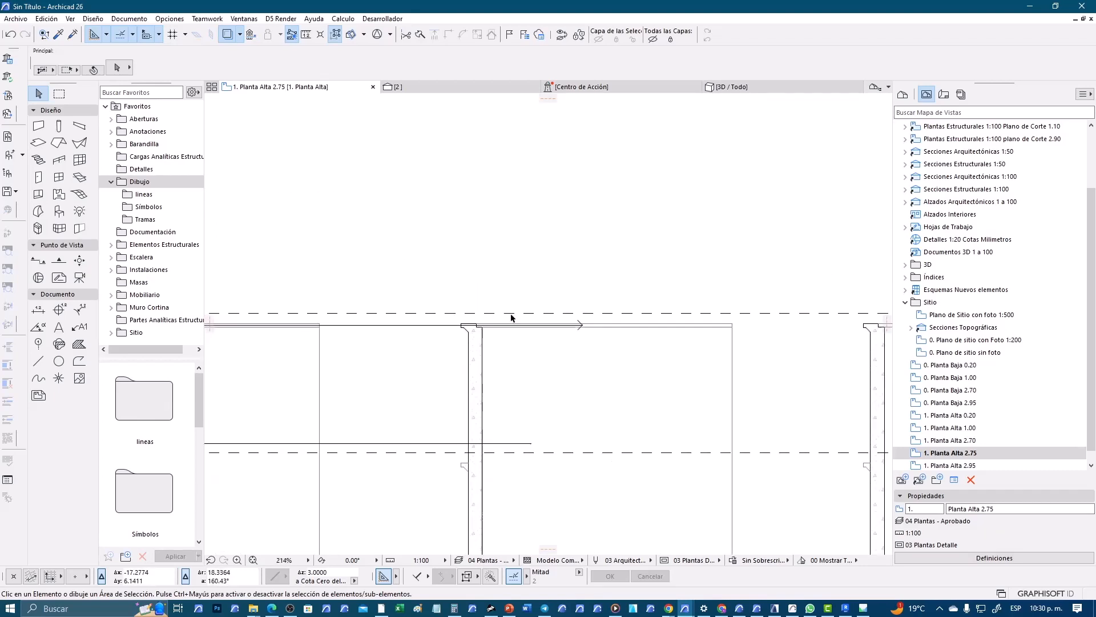
scroll(512, 385, up, 3)
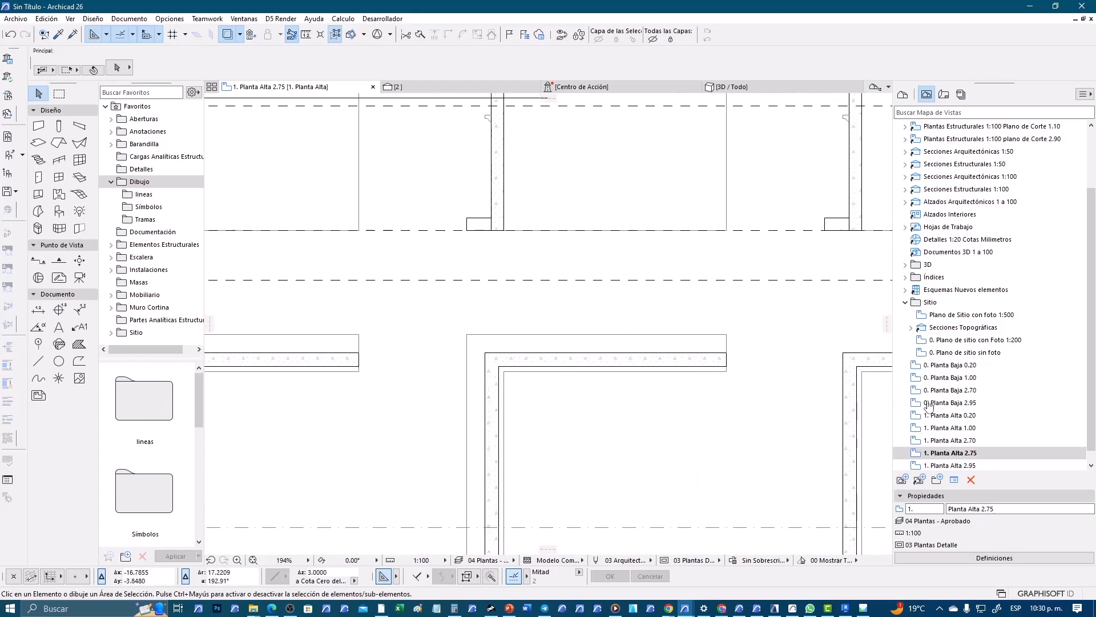
Step: Compare the wall corners in the Planta Alta 2.70 and Planta Alta 2.75 views, ending on Planta Alta 2.75
click(966, 441)
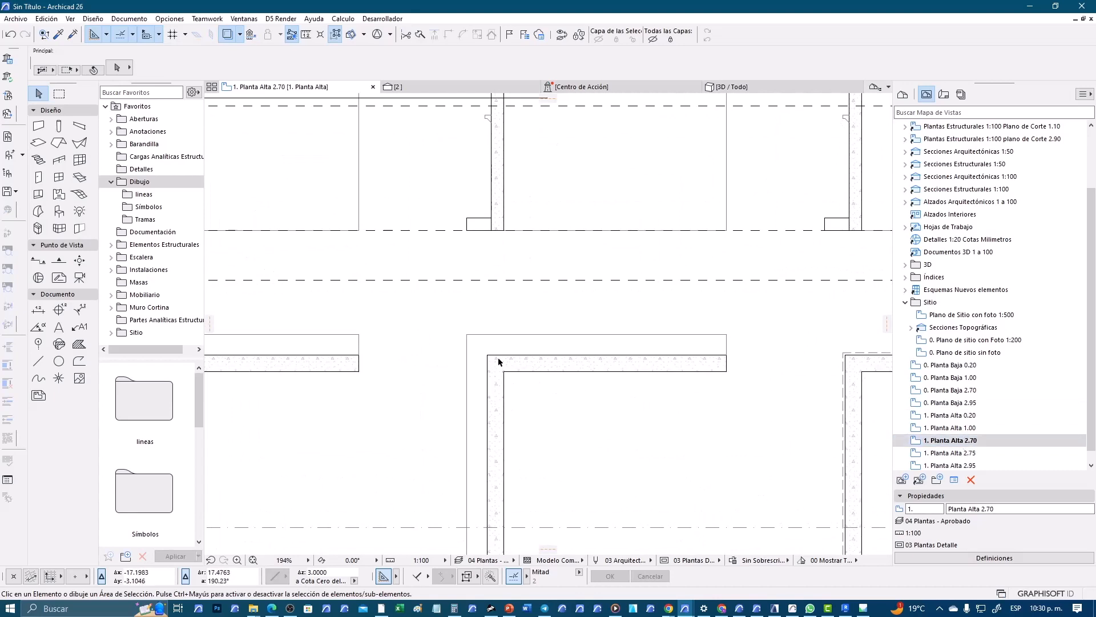
click(948, 452)
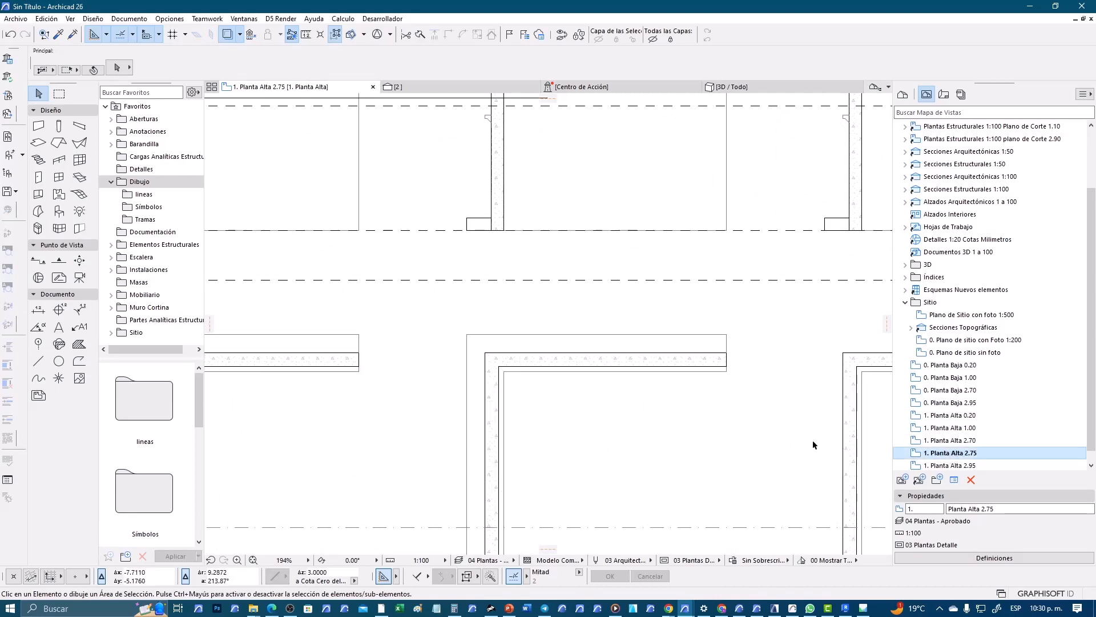
scroll(762, 443, down, 6)
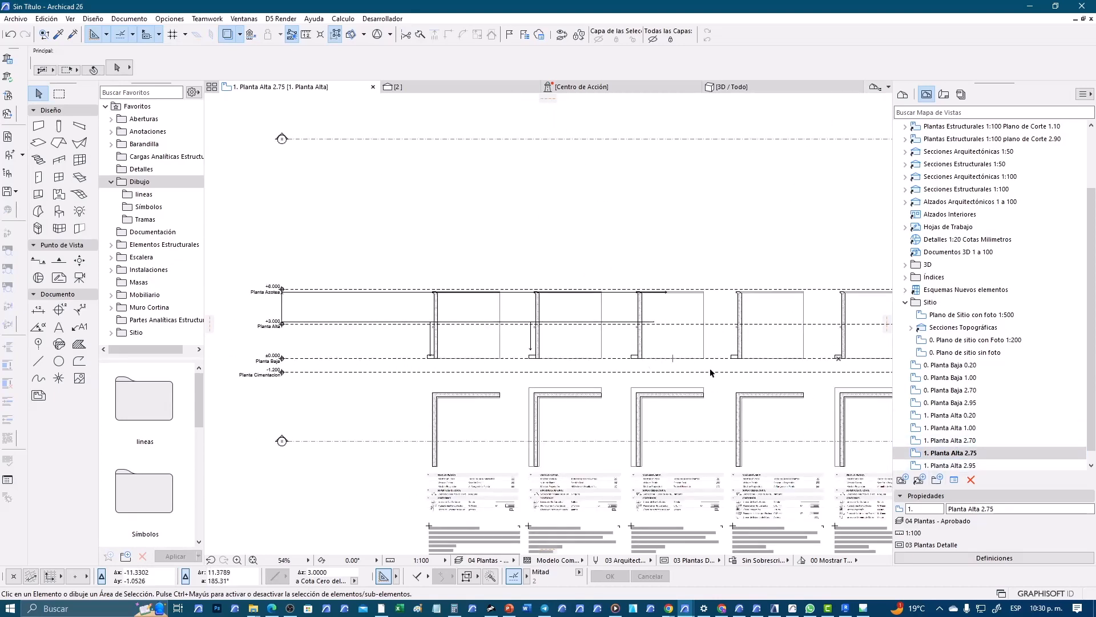
Step: Clone the Pisos folder into the view map with Ampliando set to Optimizar, checking the cut plane settings without changing them
scroll(963, 382, down, 1)
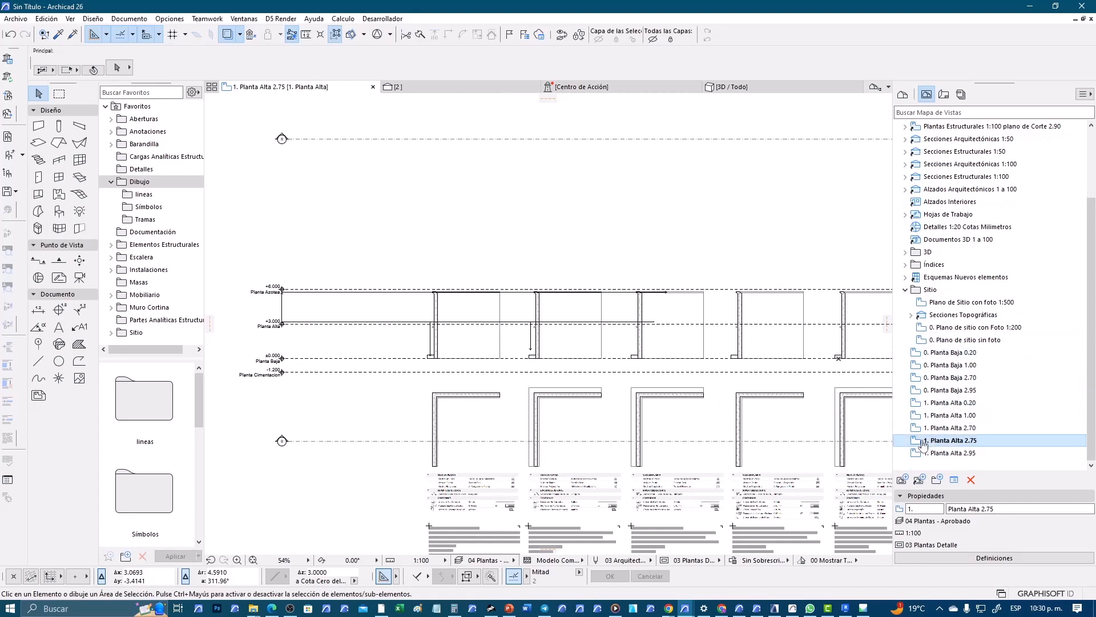
middle_drag(728, 412, 636, 382)
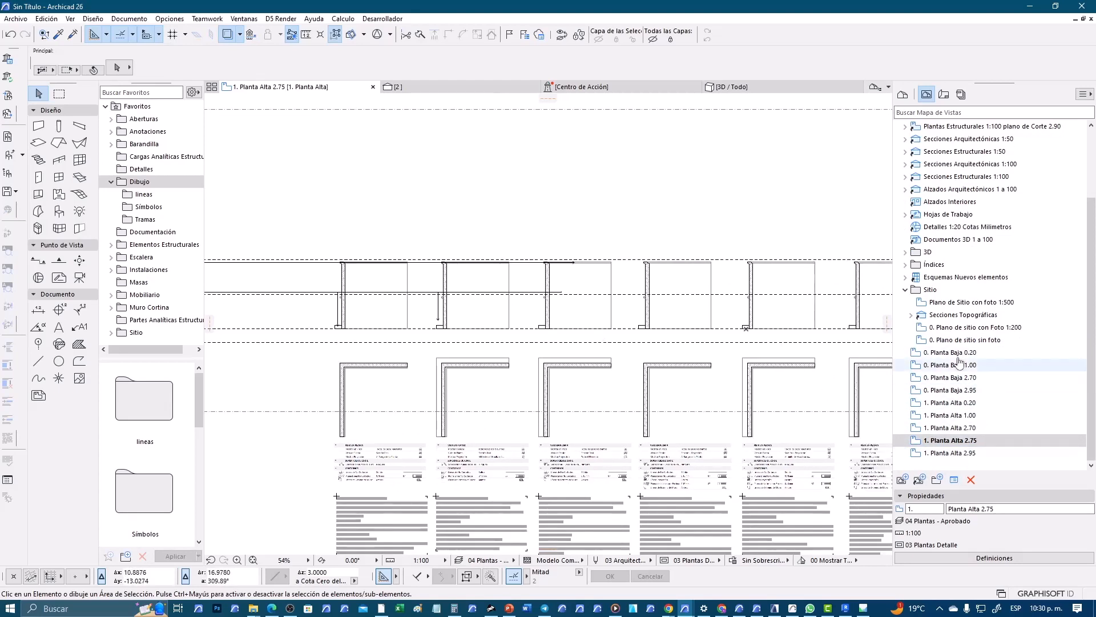
click(922, 481)
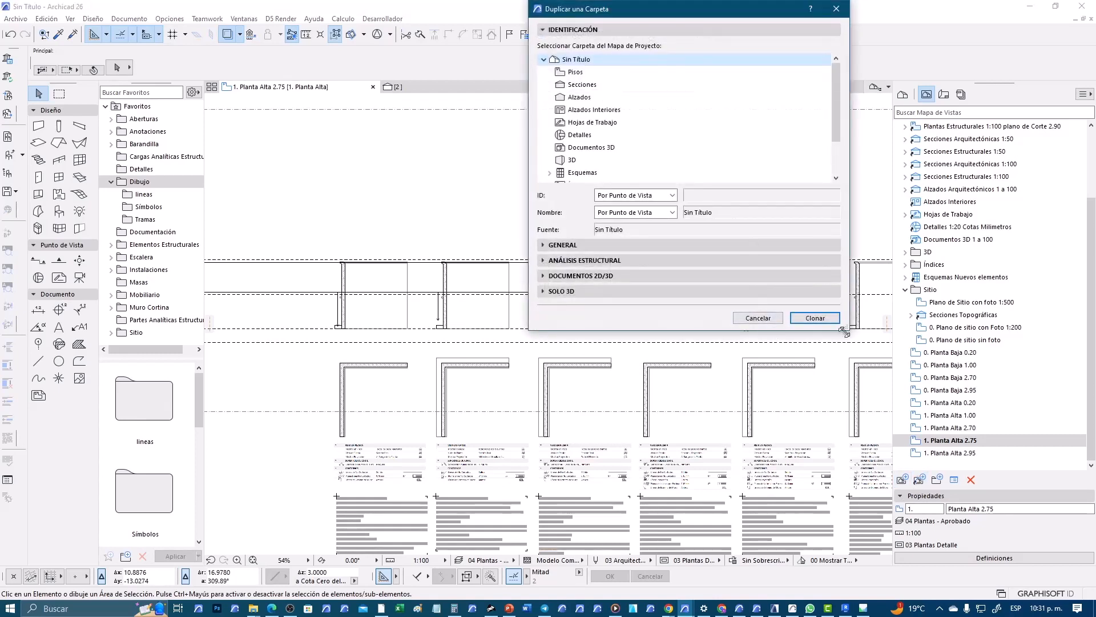
drag(844, 331, 818, 412)
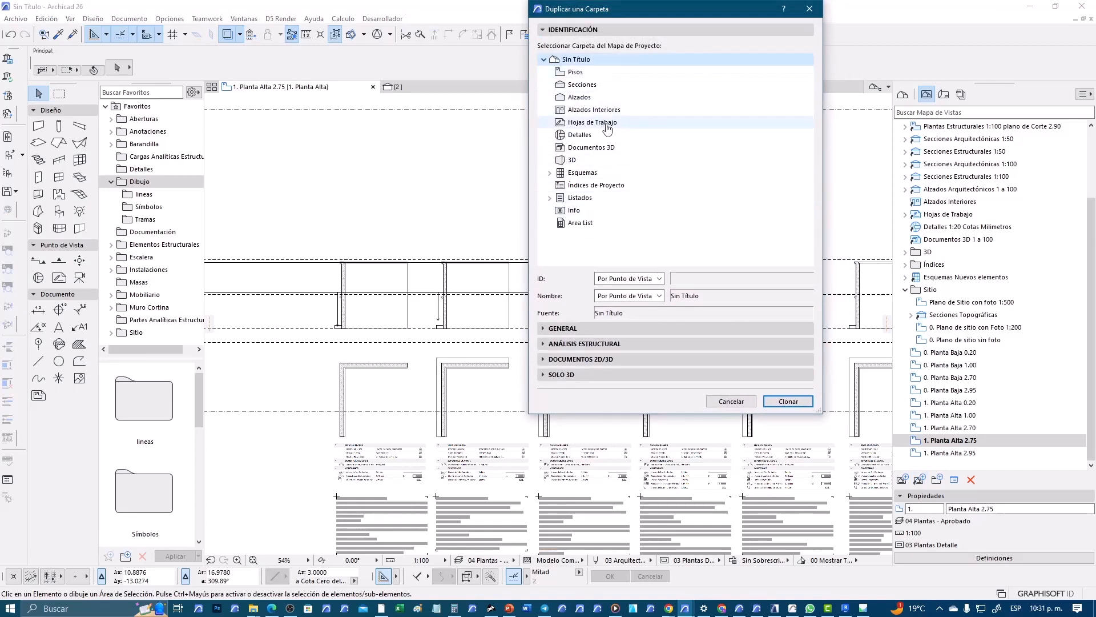
click(575, 72)
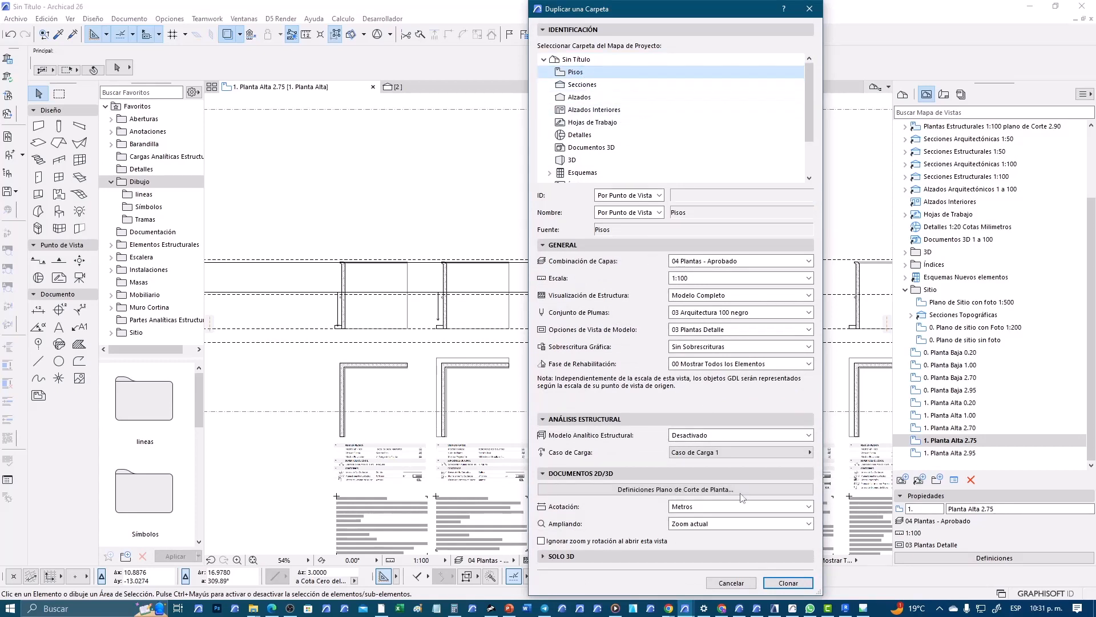
click(714, 526)
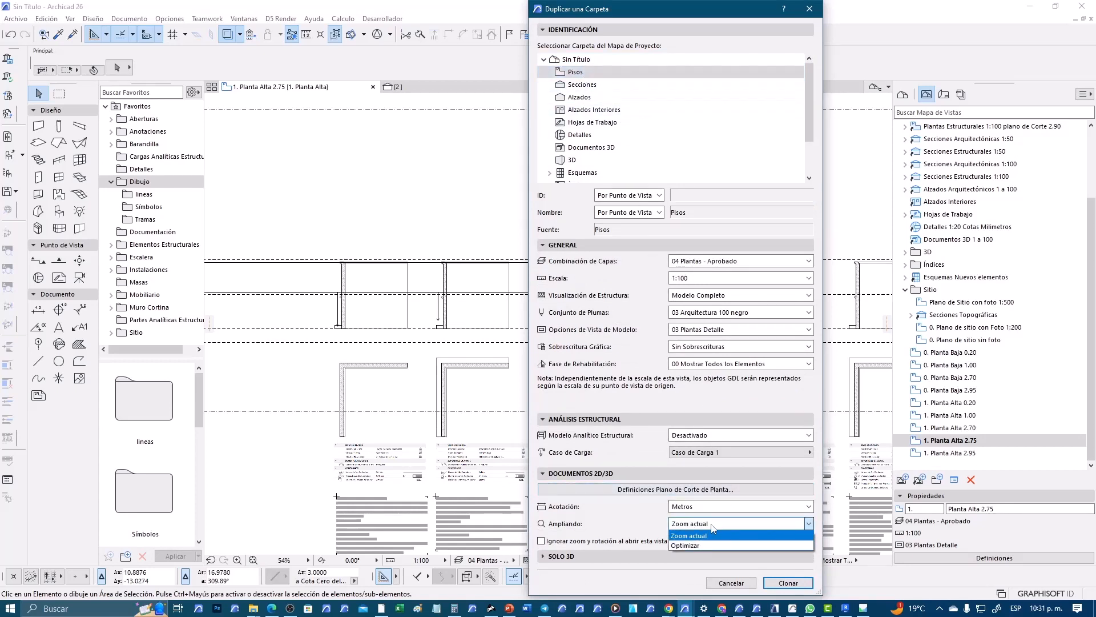
click(709, 546)
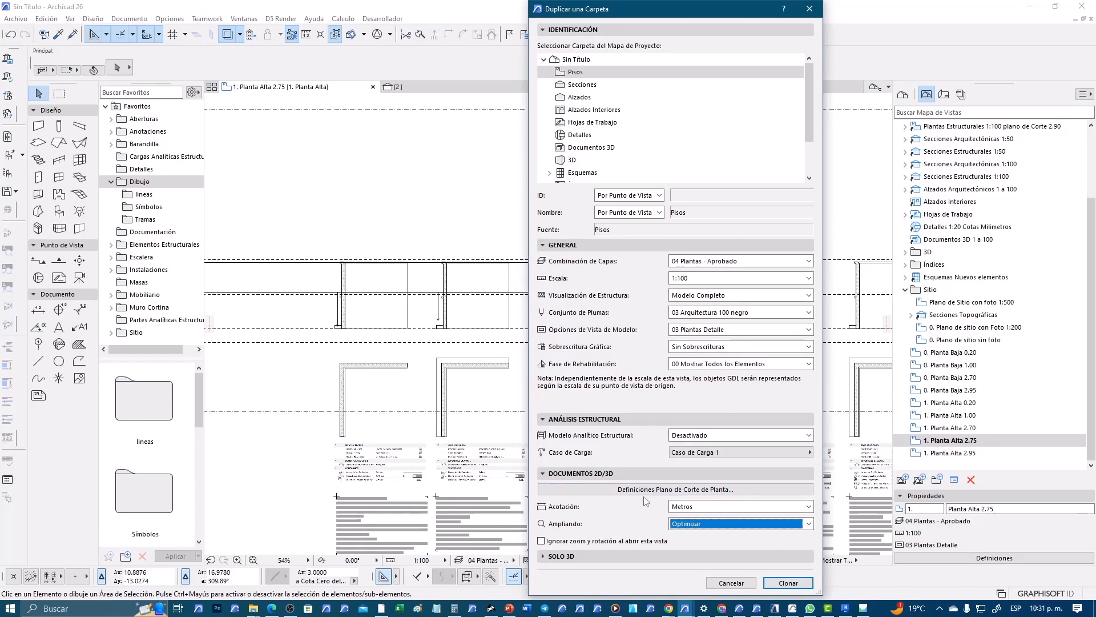
click(621, 490)
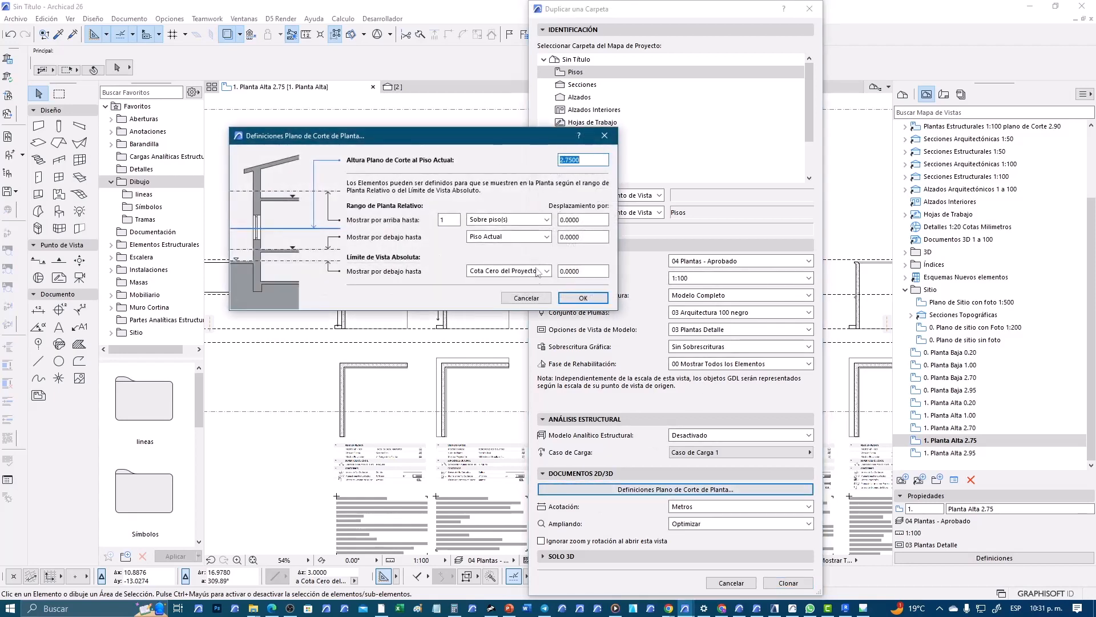
click(525, 298)
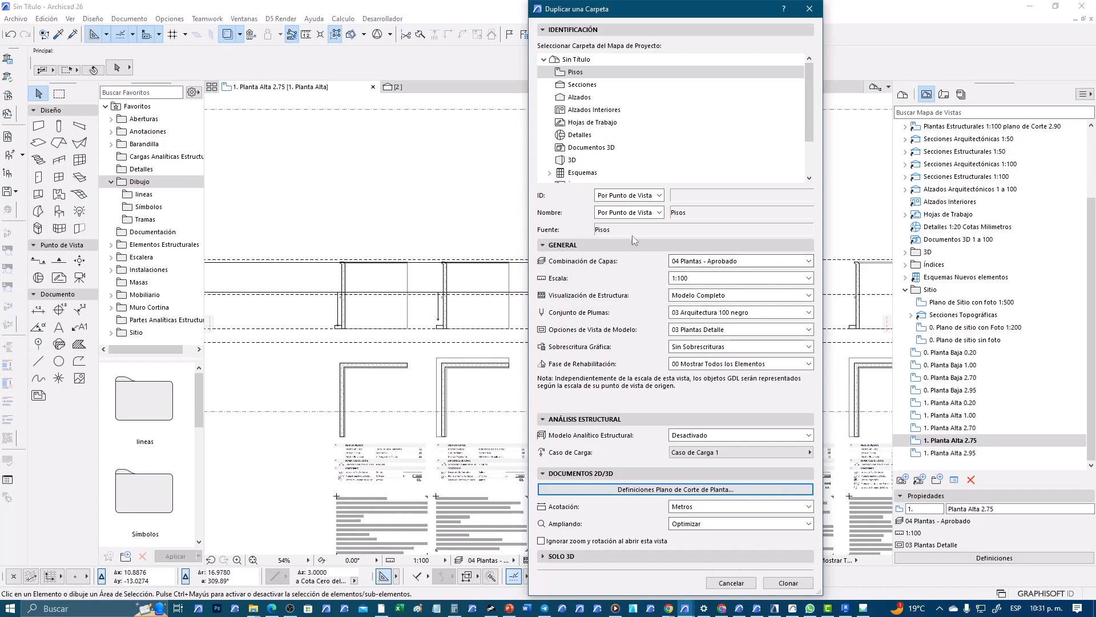
click(790, 583)
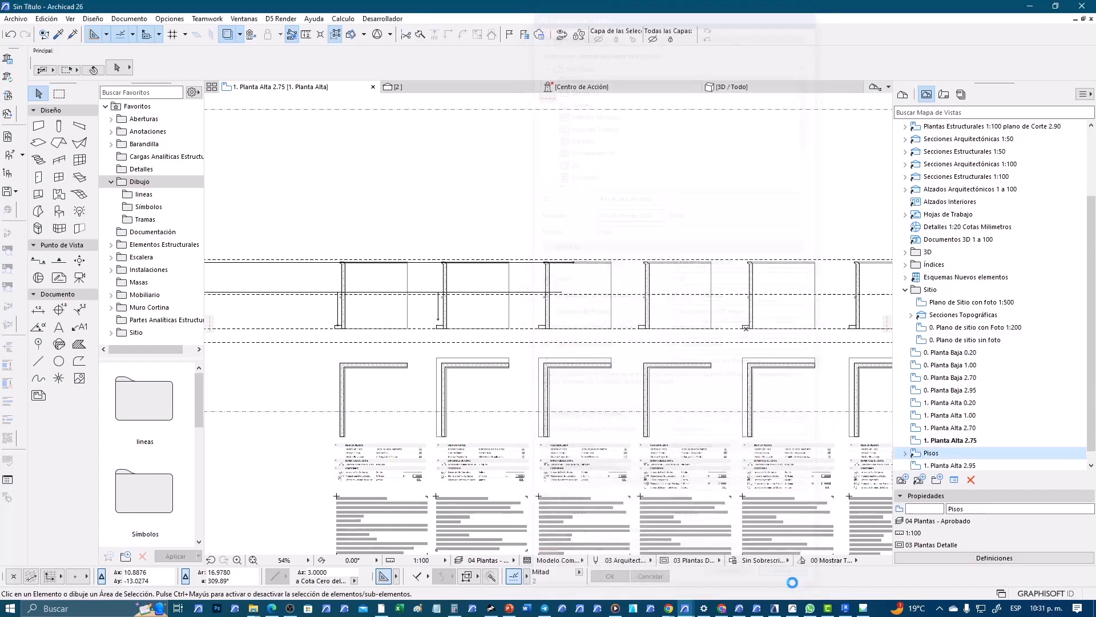
Step: Check the views inside the cloned Pisos folder and rename the folder as Pisos altura de corte a 2.75
click(907, 443)
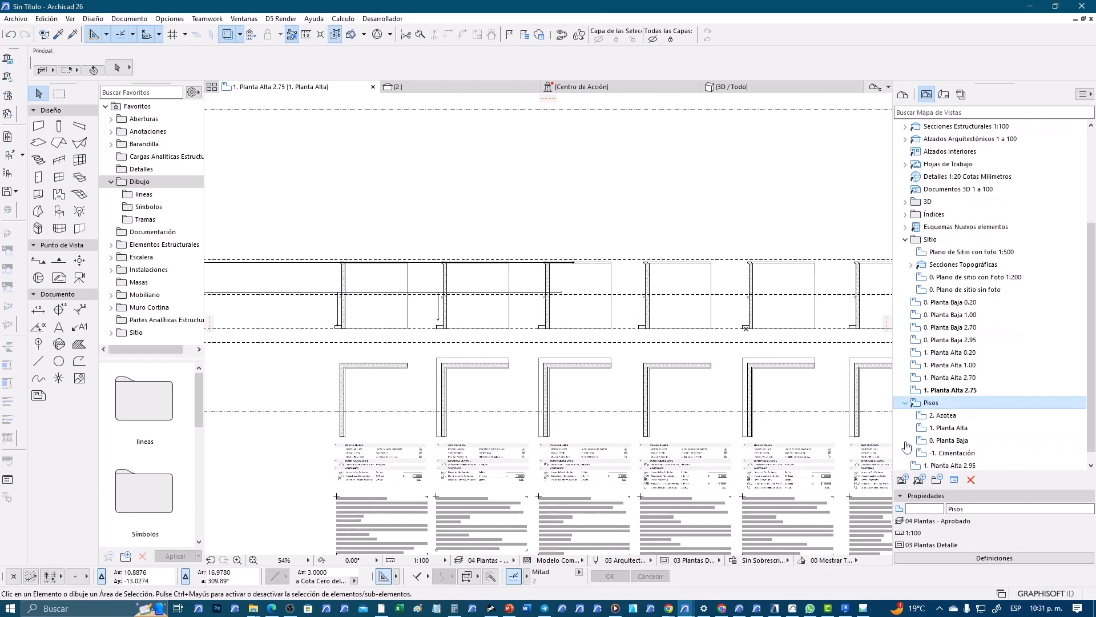
click(909, 408)
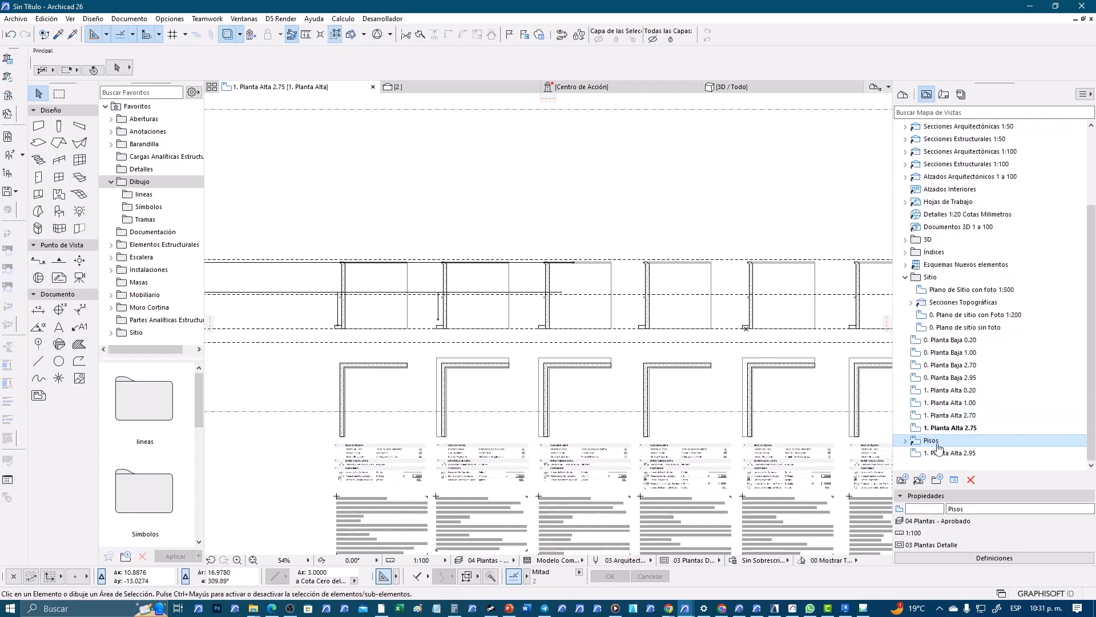
click(975, 507)
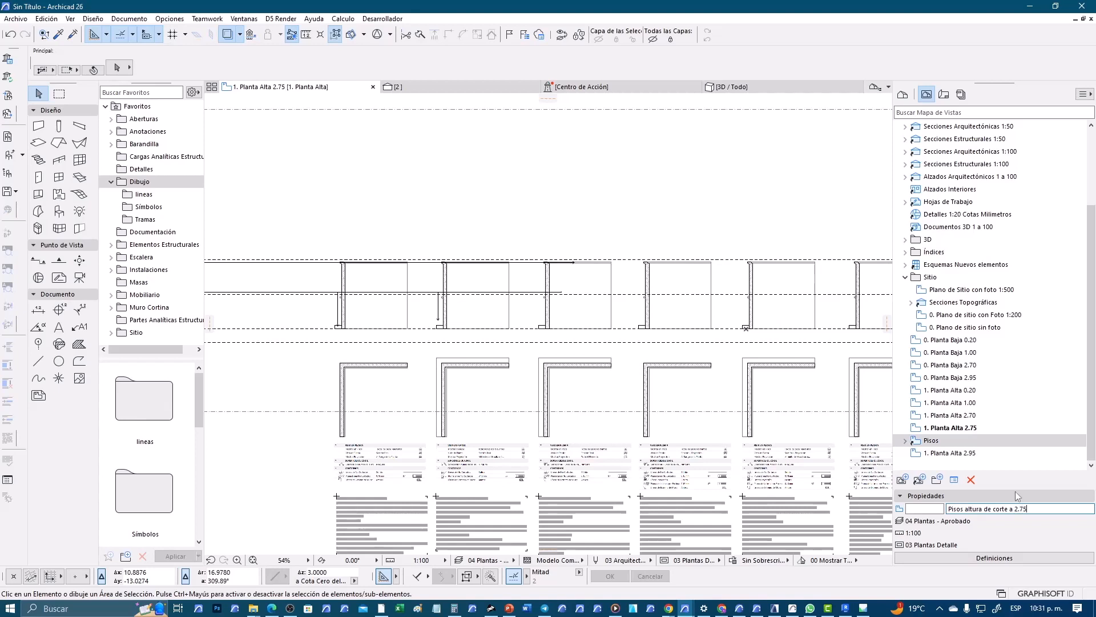
click(971, 444)
Step: Open the Planta Baja view from the Pisos altura de corte a 2.75 folder
click(907, 440)
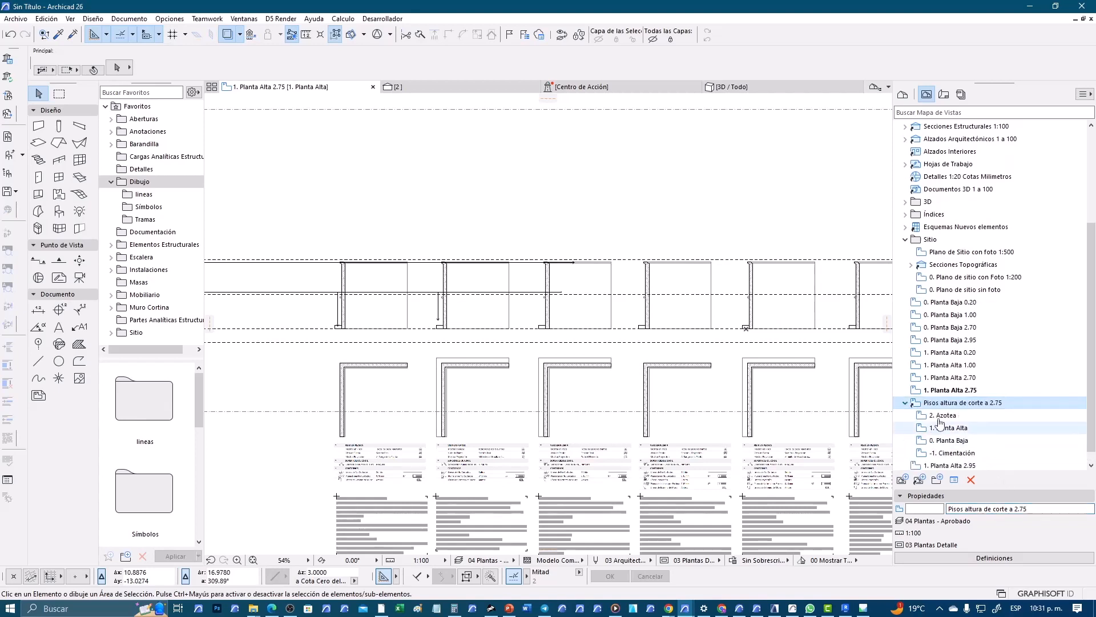
double_click(950, 452)
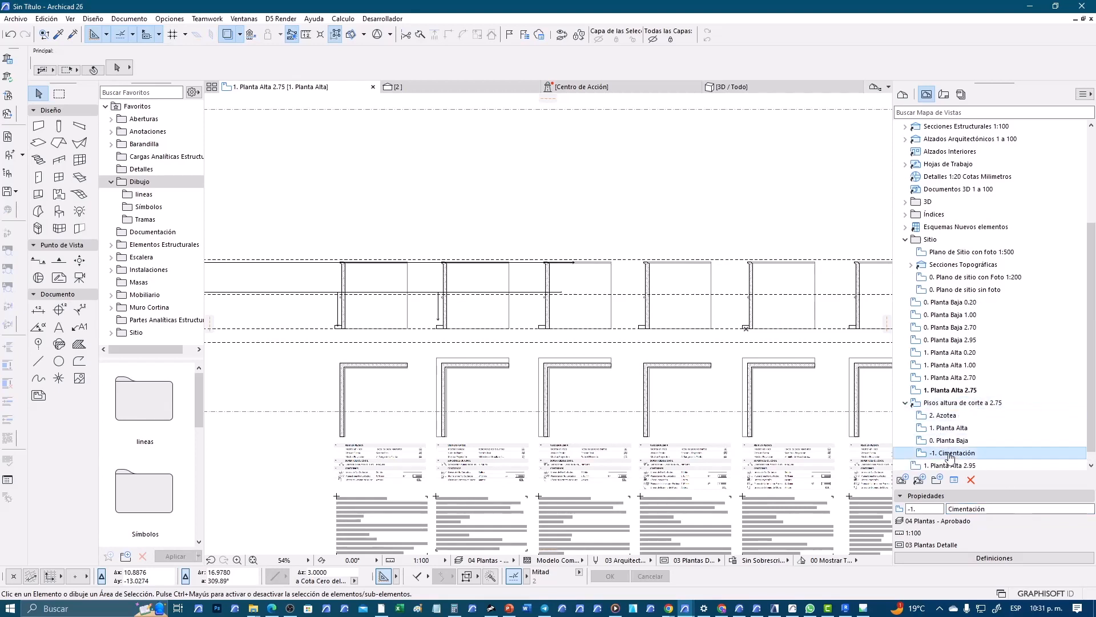
click(955, 440)
double_click(956, 443)
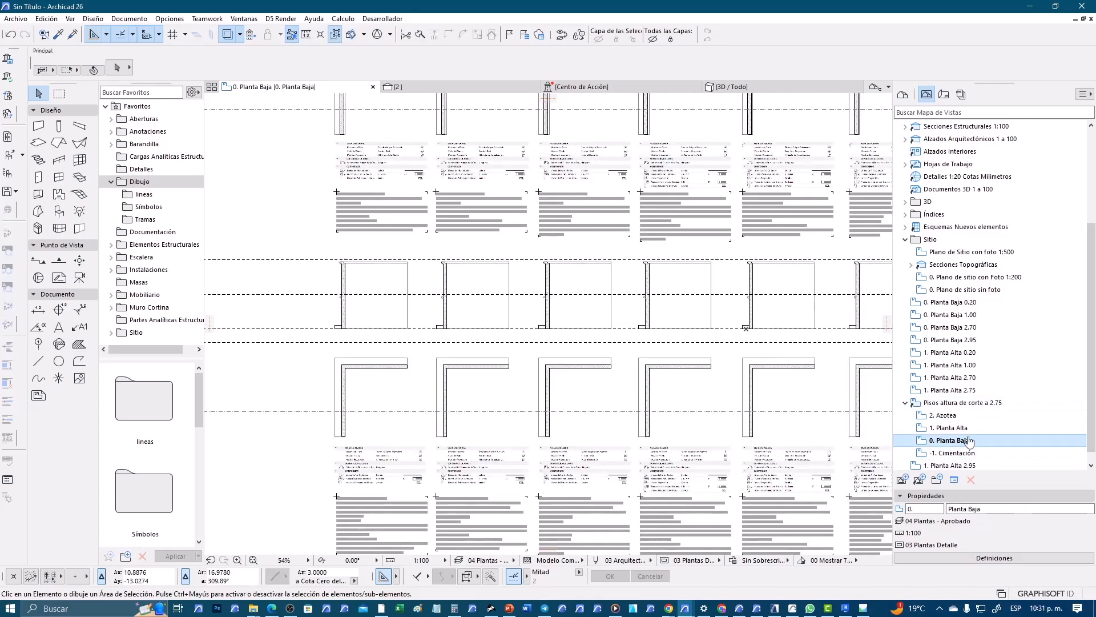
Step: Review the floor plan cut plane settings of the cloned folder's Planta Baja view, closing the dialogs without changes
click(975, 557)
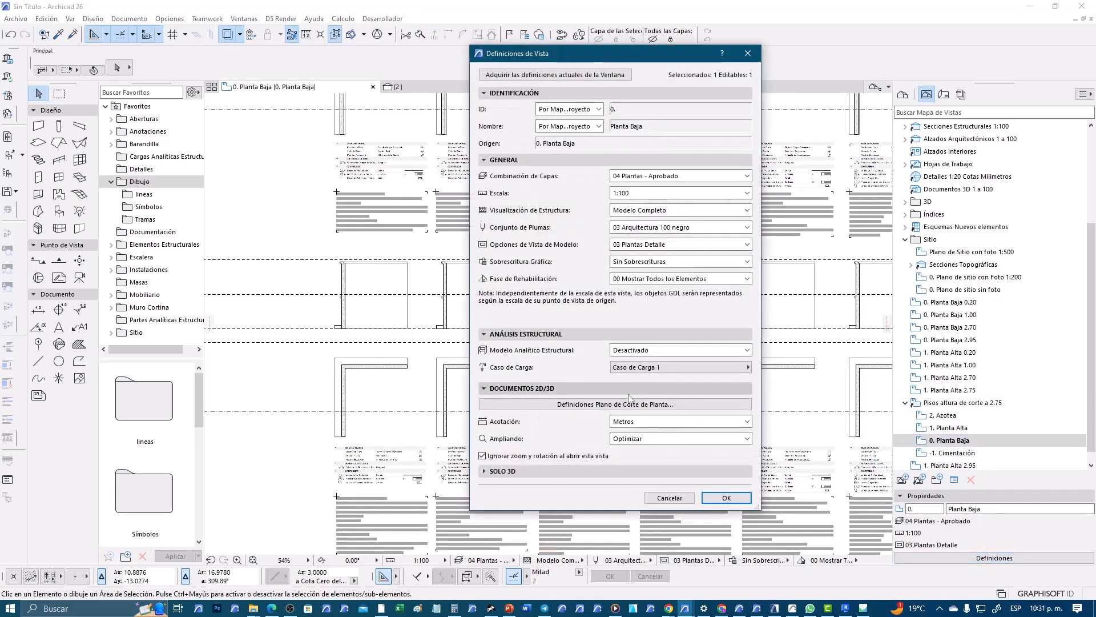
click(623, 405)
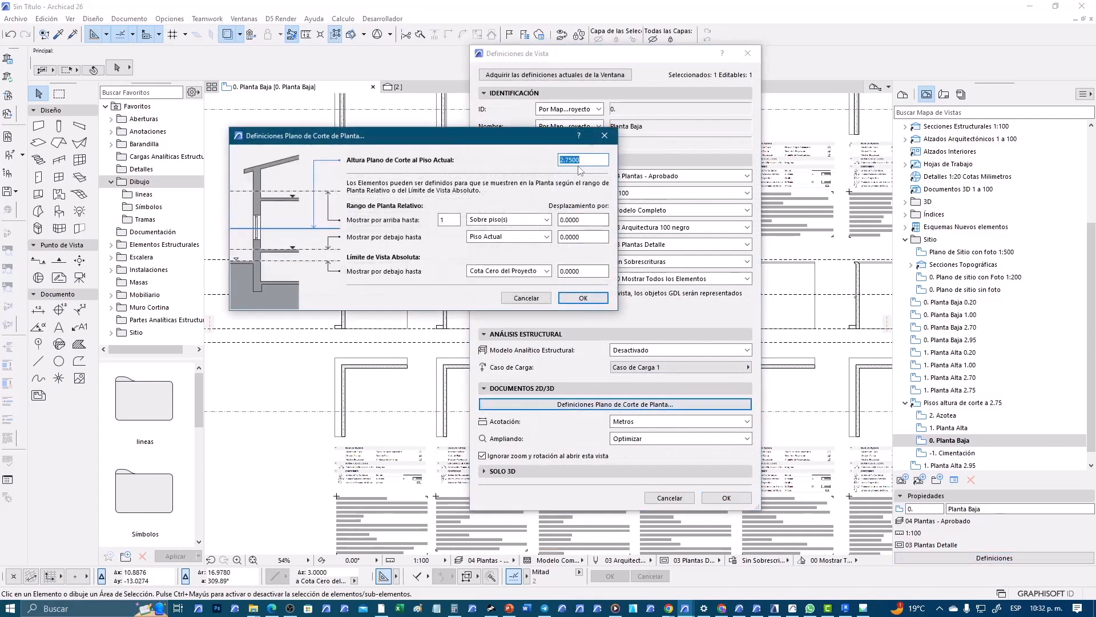
click(542, 297)
click(680, 501)
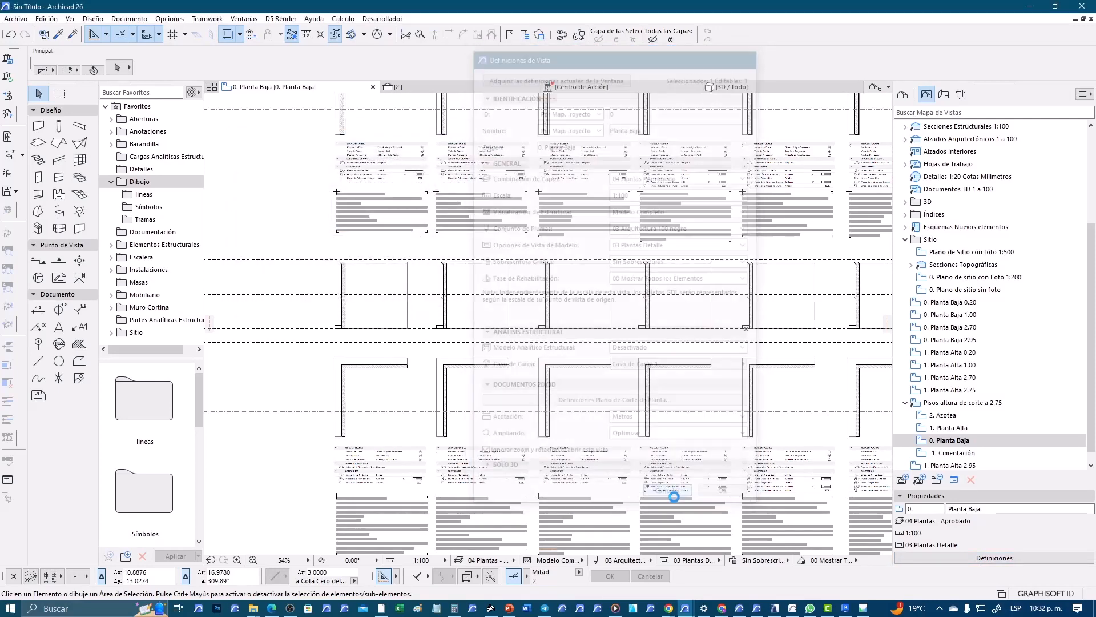
Step: Try to set the cut plane height of the Pisos altura de corte a 2.75 folder to 2.70
click(960, 417)
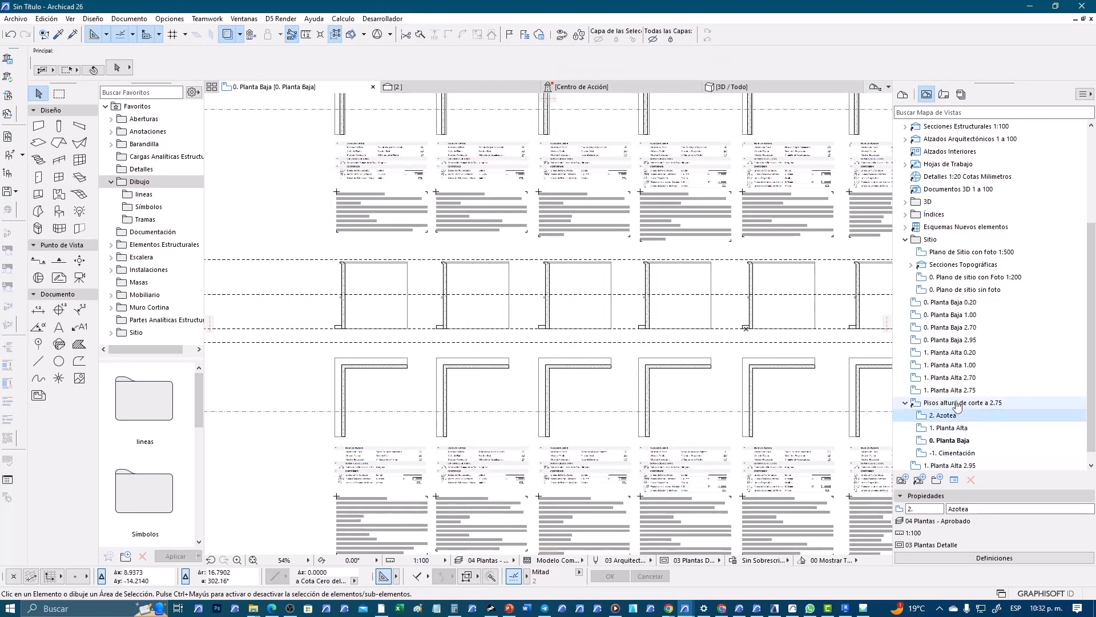
click(966, 404)
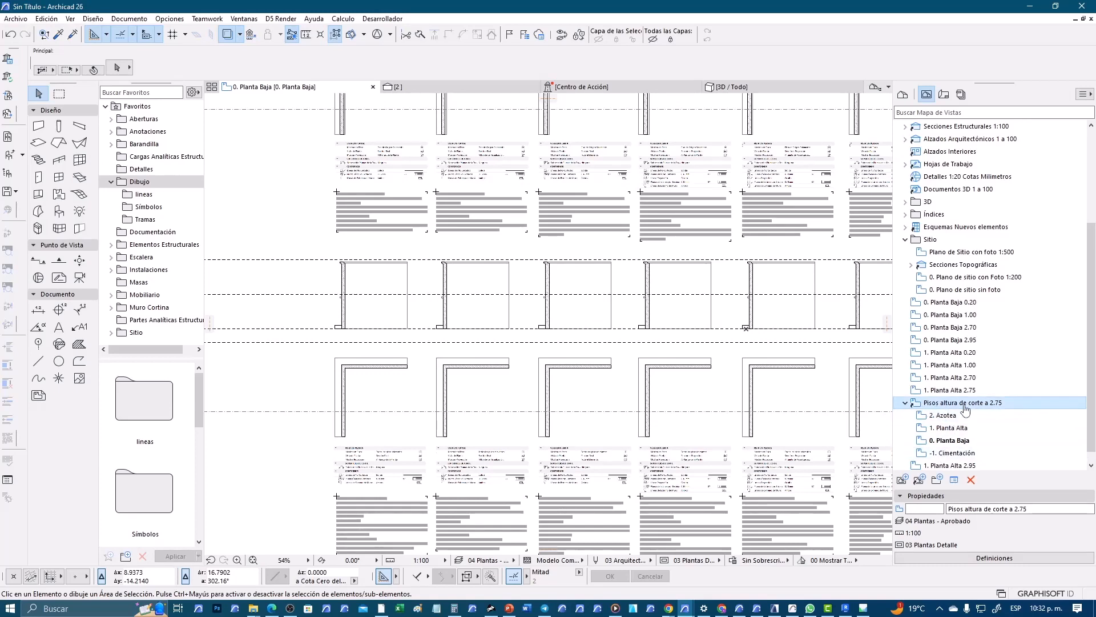
click(982, 560)
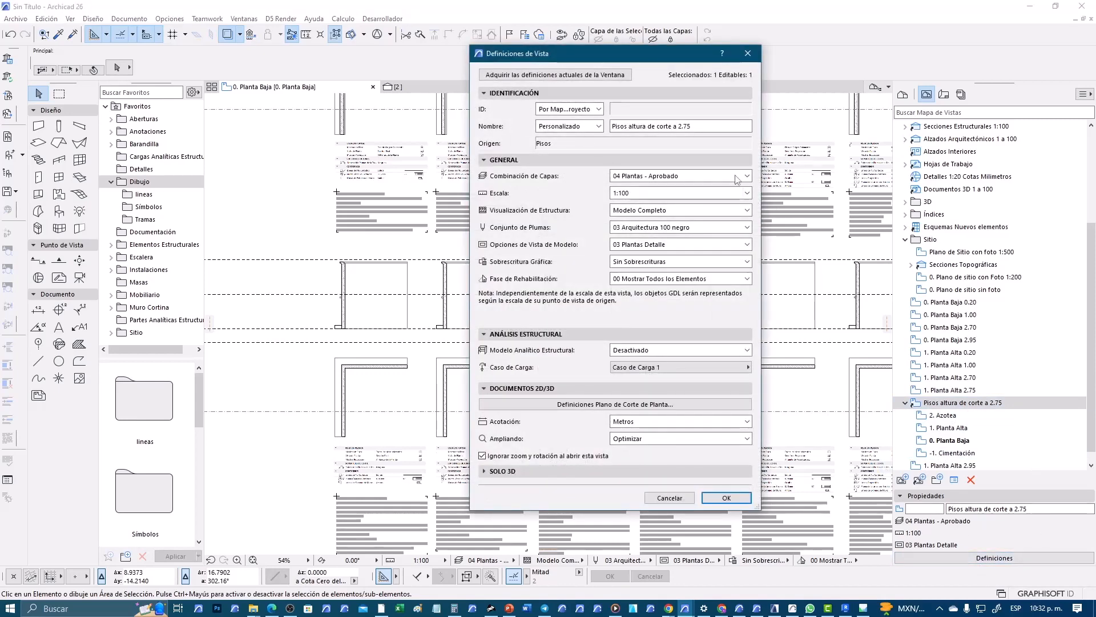
click(580, 407)
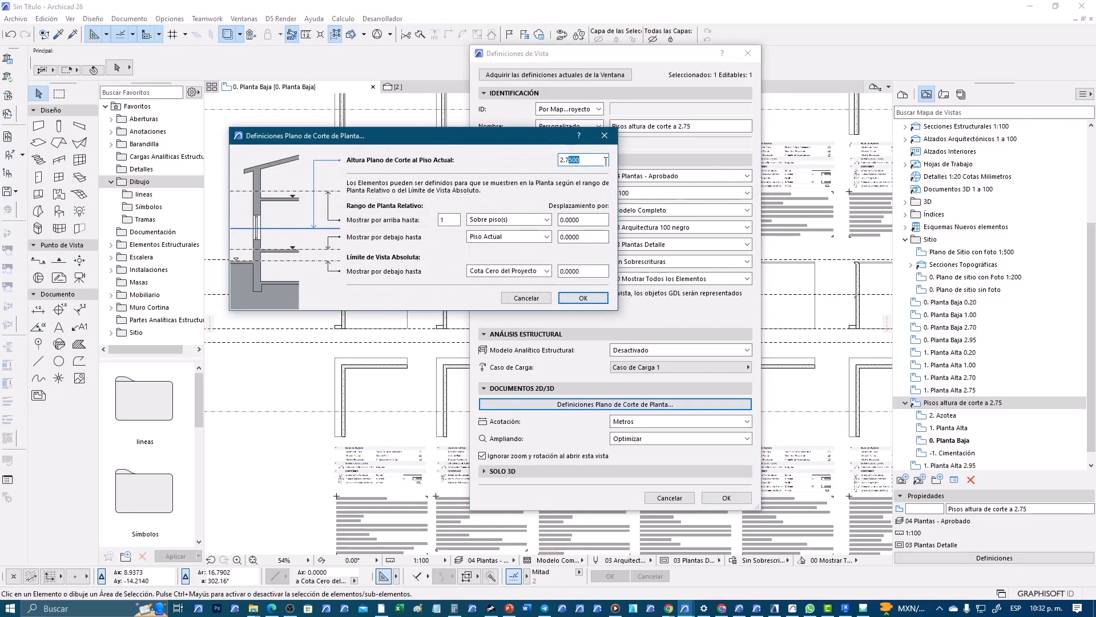
text(2.70)
key(Return)
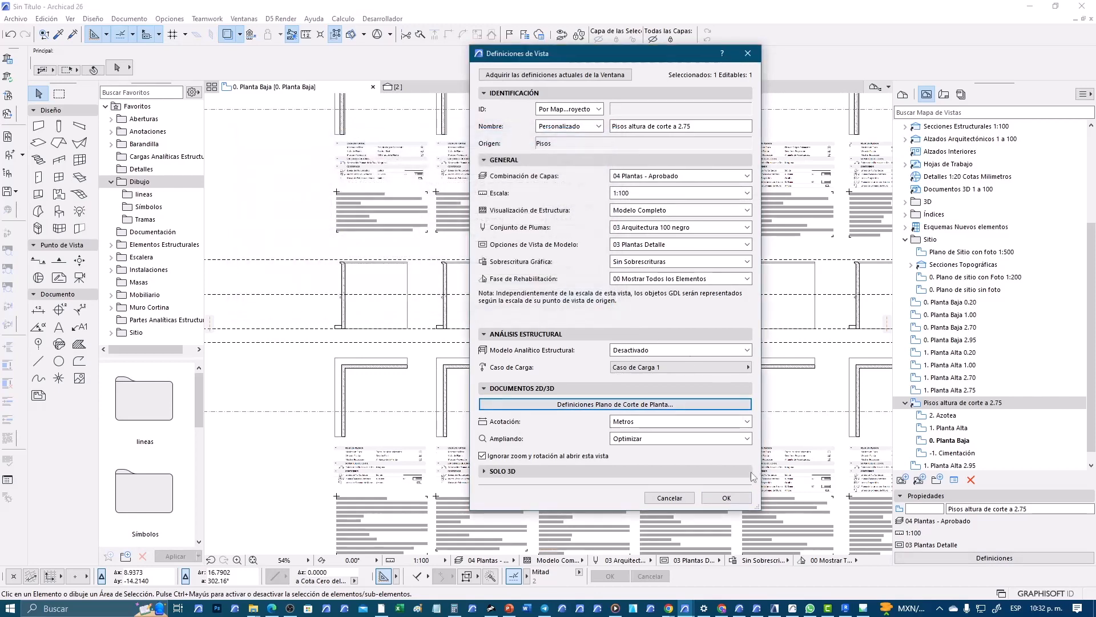
click(726, 498)
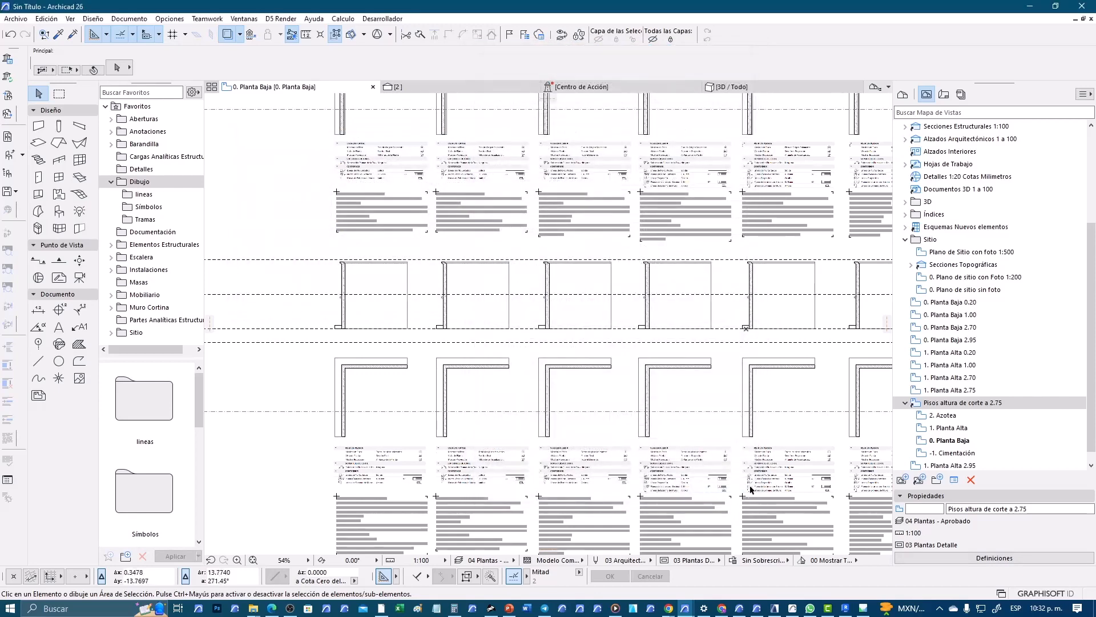
Step: Examine the Planta Baja walls up close and recheck the cut plane height in the folder's view settings
scroll(742, 371, up, 5)
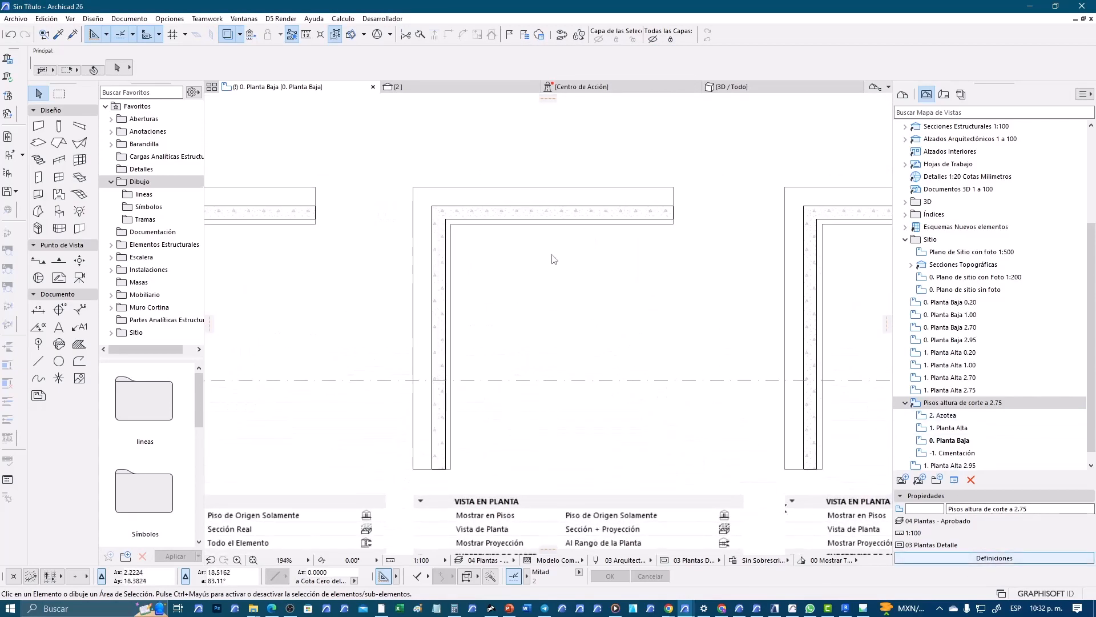
click(995, 558)
click(615, 404)
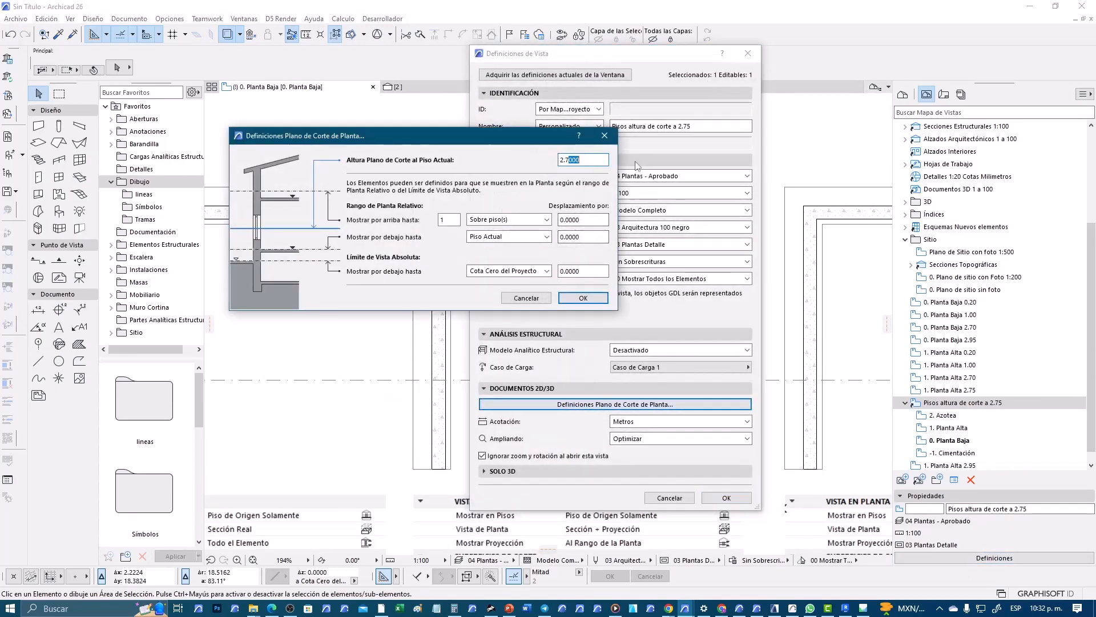
click(583, 297)
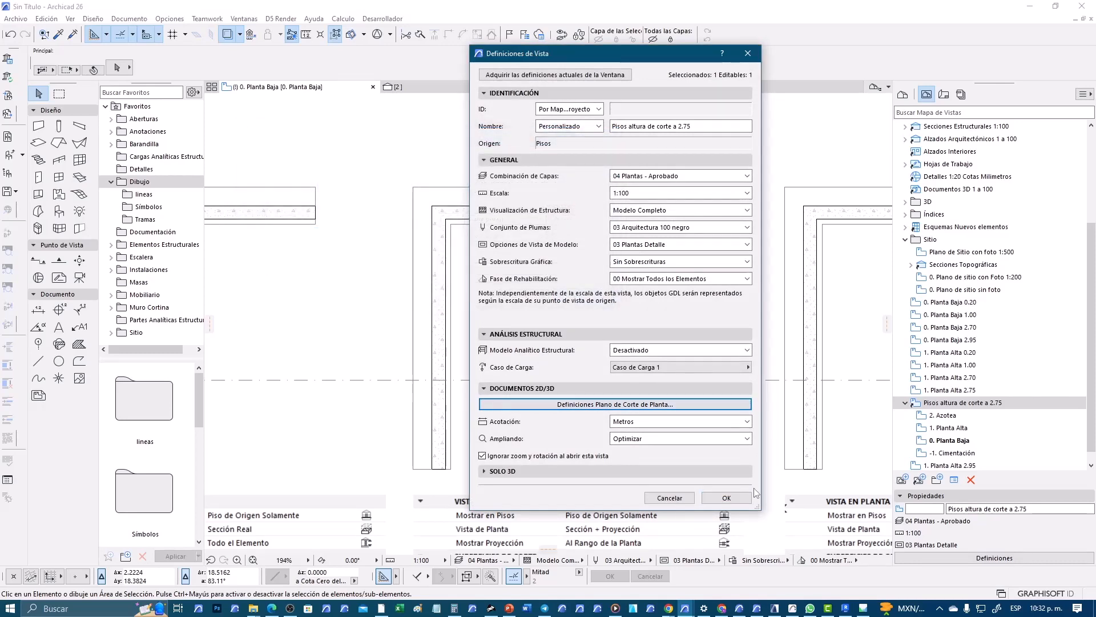
click(726, 497)
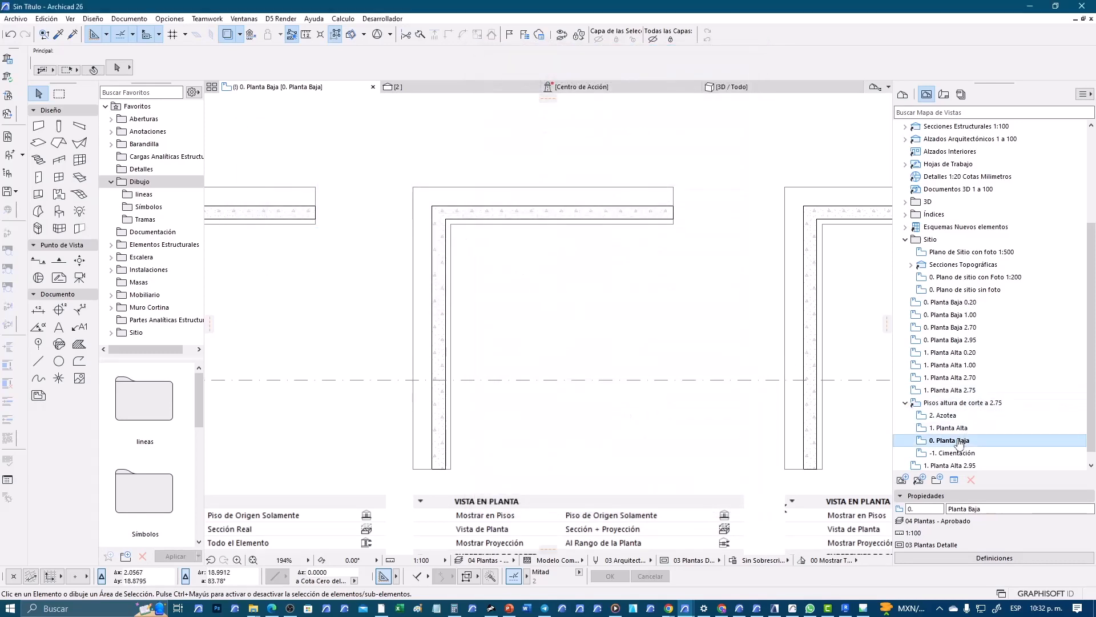
Step: Open the cloned folder's Azotea, Planta Alta, Planta Baja and Cimentación views in turn, ending on Planta Baja
click(982, 403)
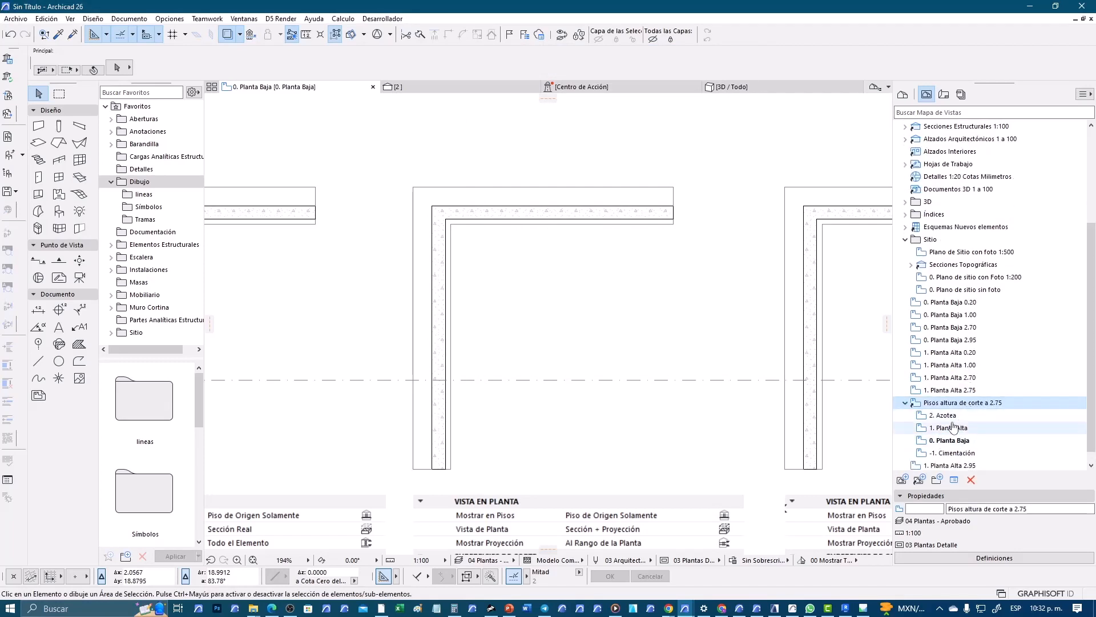
click(951, 417)
double_click(951, 419)
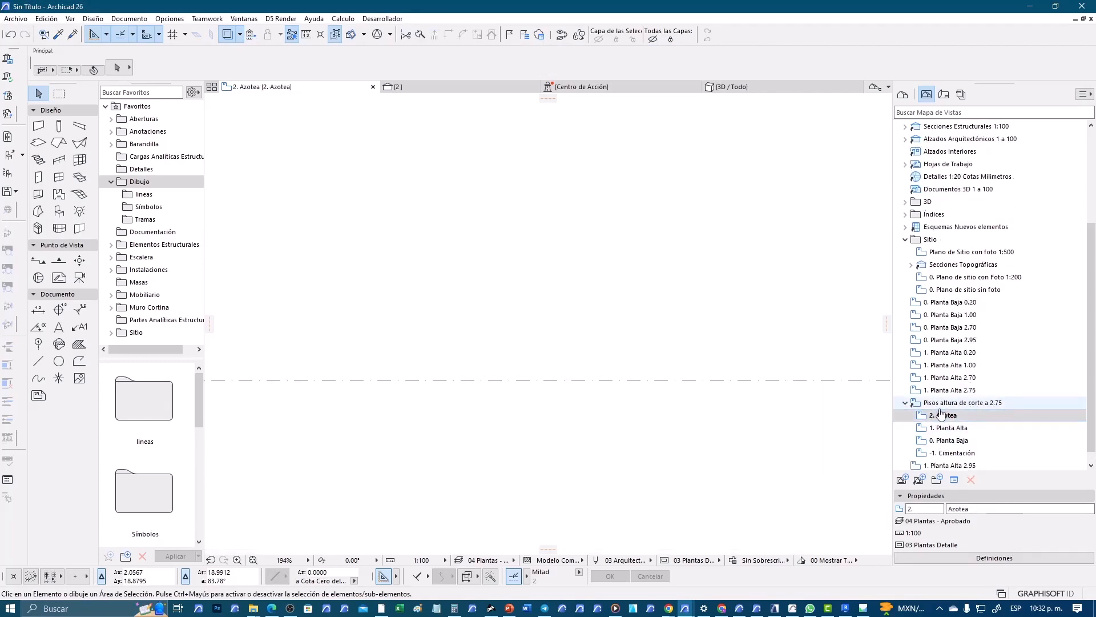
double_click(950, 428)
double_click(950, 441)
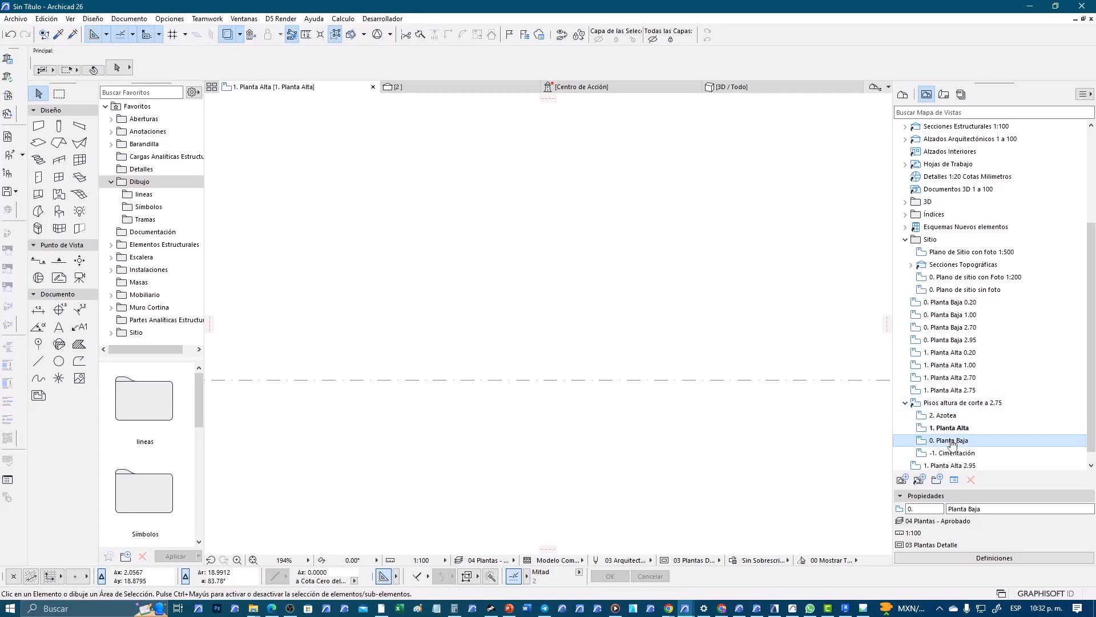
double_click(953, 453)
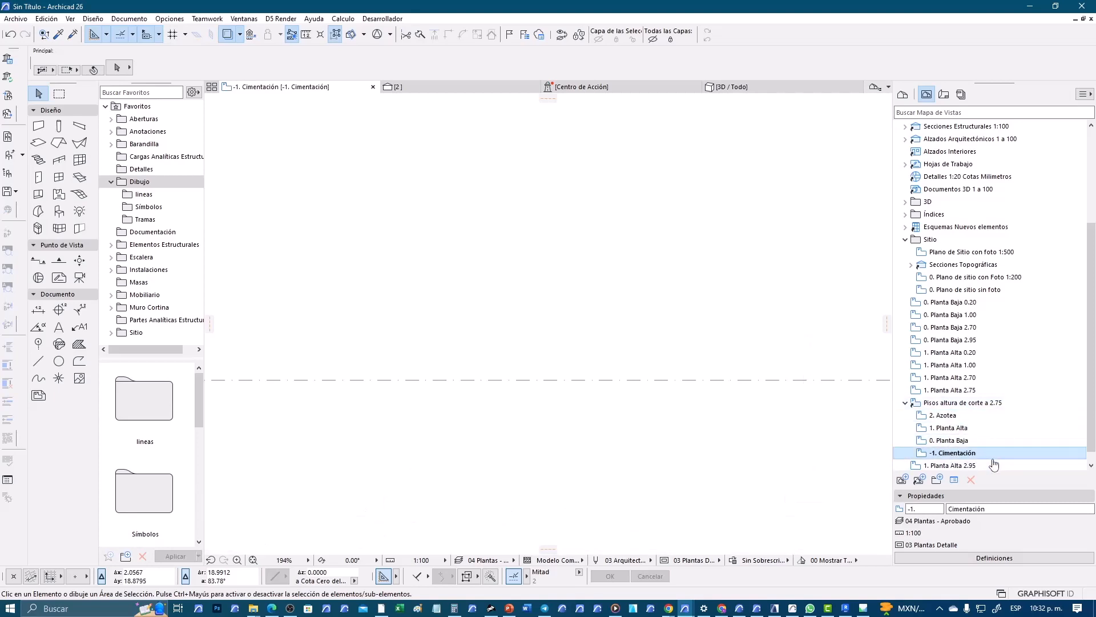
click(947, 442)
scroll(632, 299, down, 2)
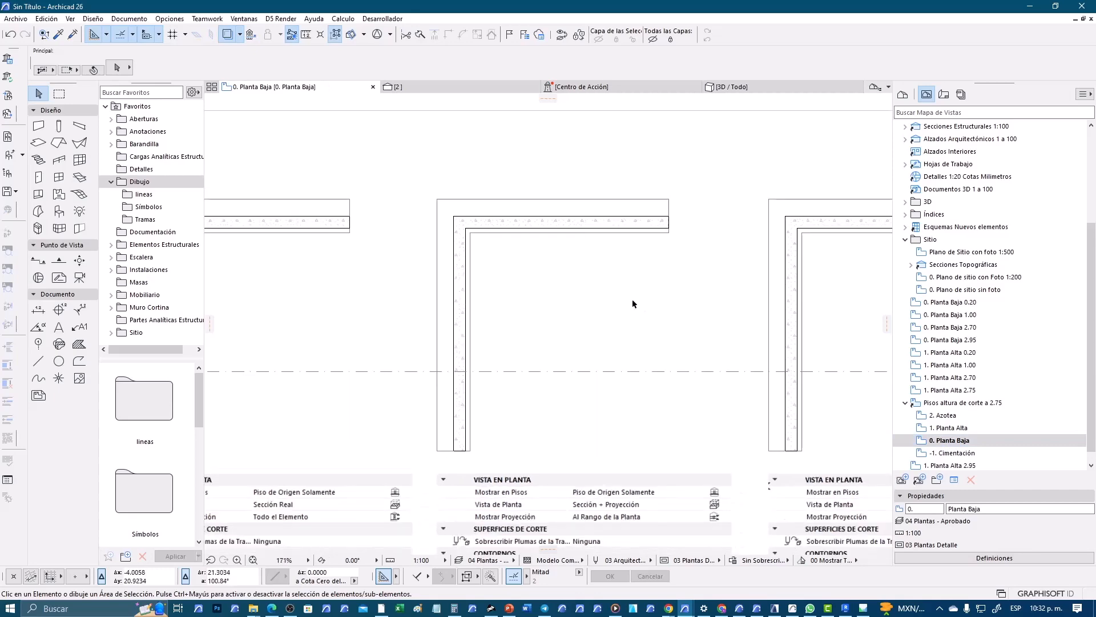
Step: Check the cut plane height in the cloned Planta Baja view's settings and close the dialogs without changes
click(966, 558)
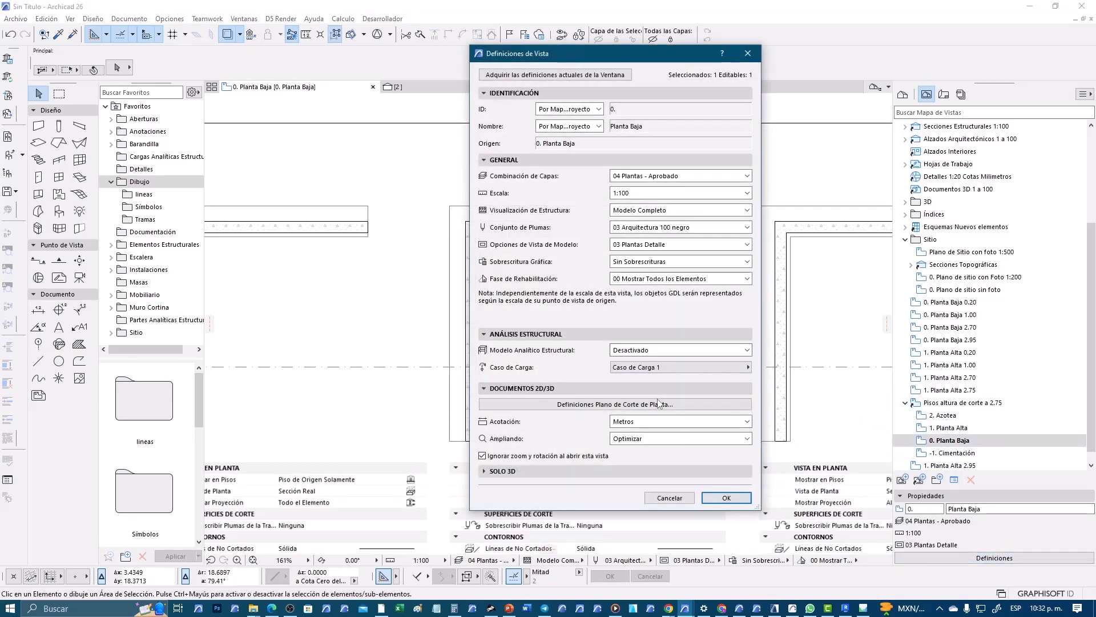
click(660, 403)
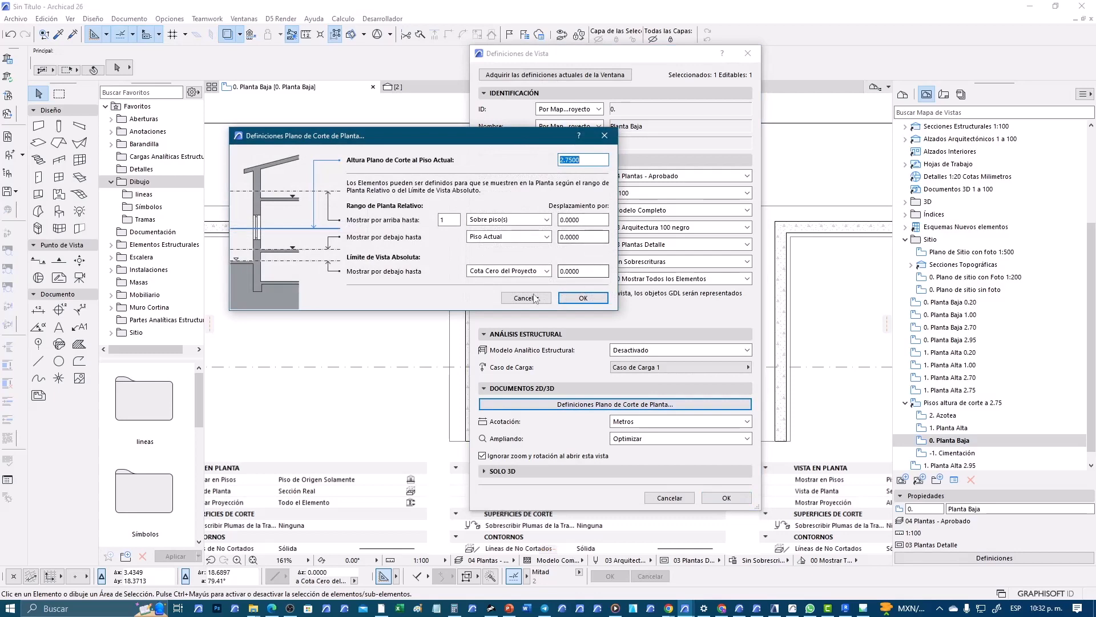
click(524, 298)
click(670, 498)
Step: Set the floor plan cut plane height of the whole Pisos altura de corte a 2.75 folder to 2.70
click(942, 402)
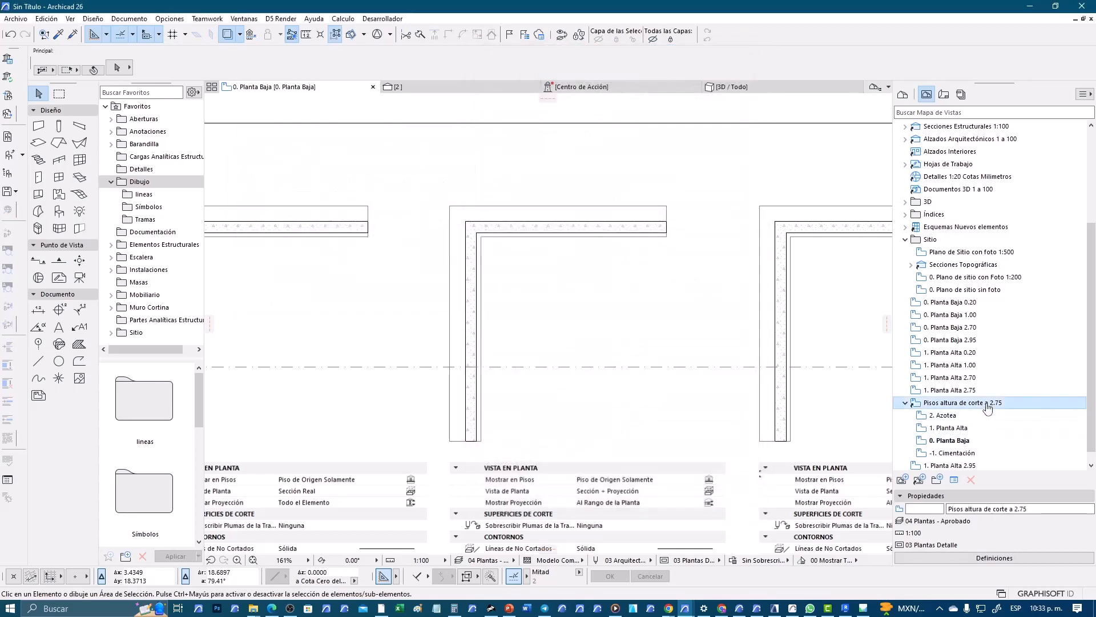
right_click(904, 404)
click(955, 502)
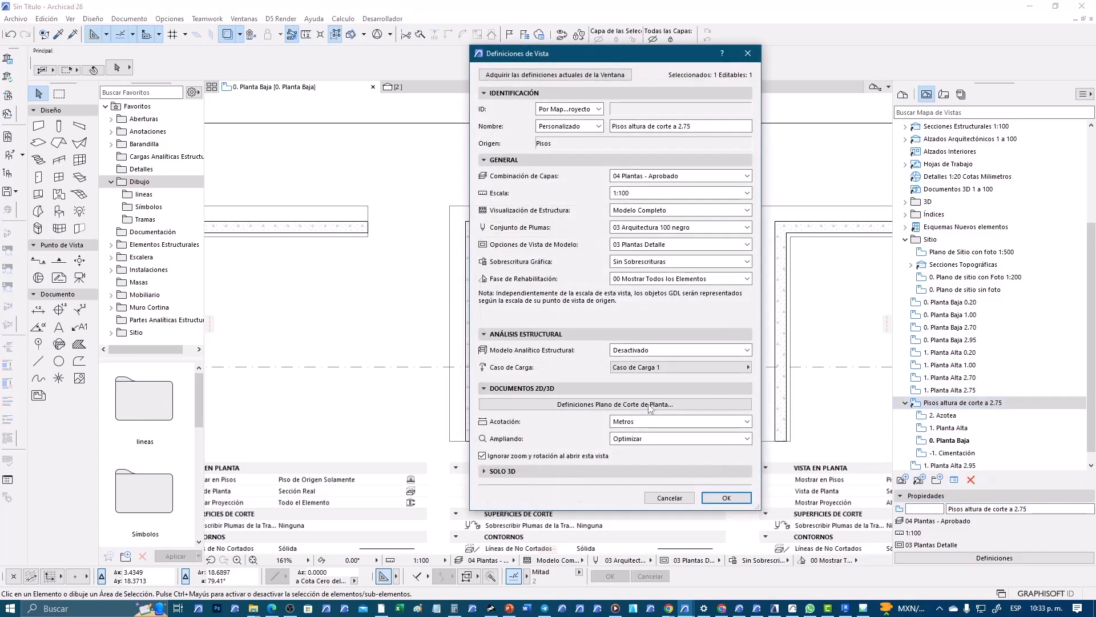
click(649, 405)
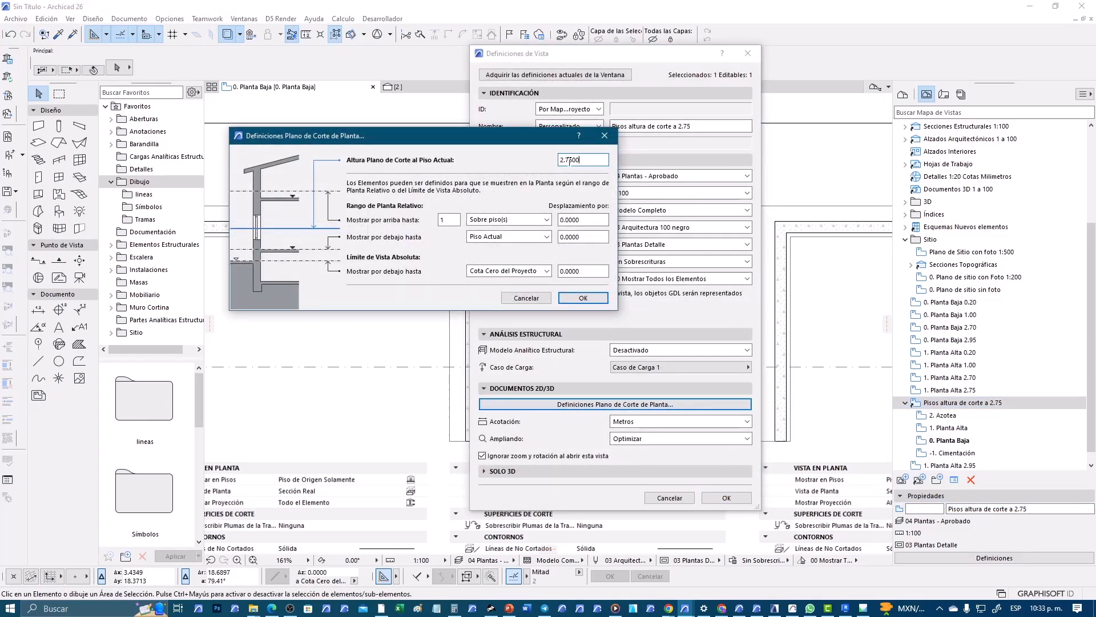
text(2.70)
click(583, 299)
click(733, 499)
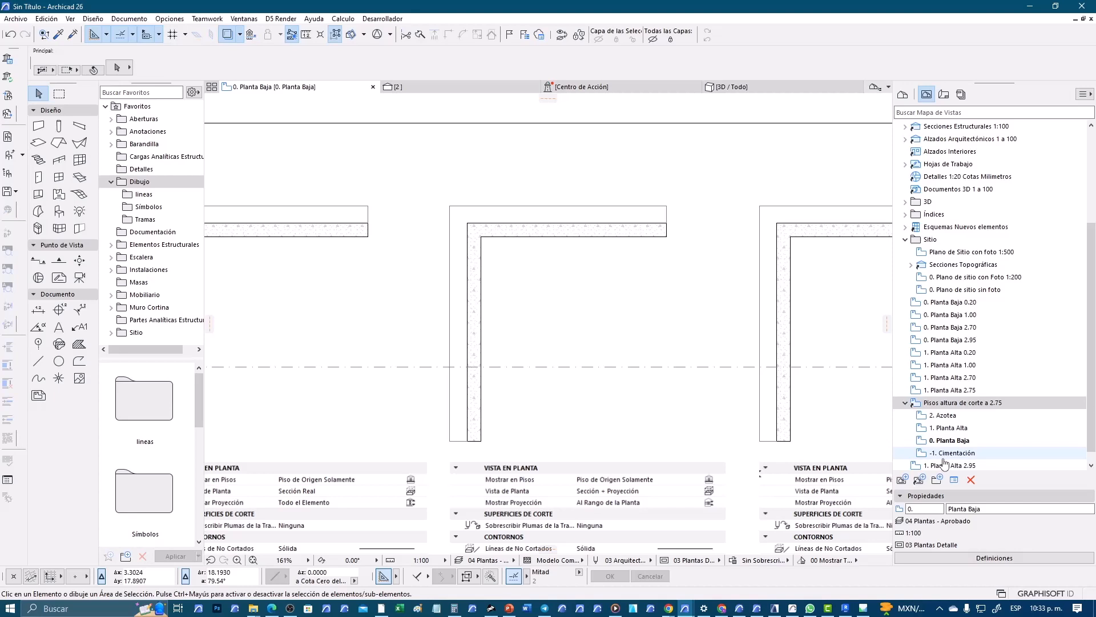
Step: Rename the cloned floors folder as Pisos altura de corte a 2.70
right_click(969, 406)
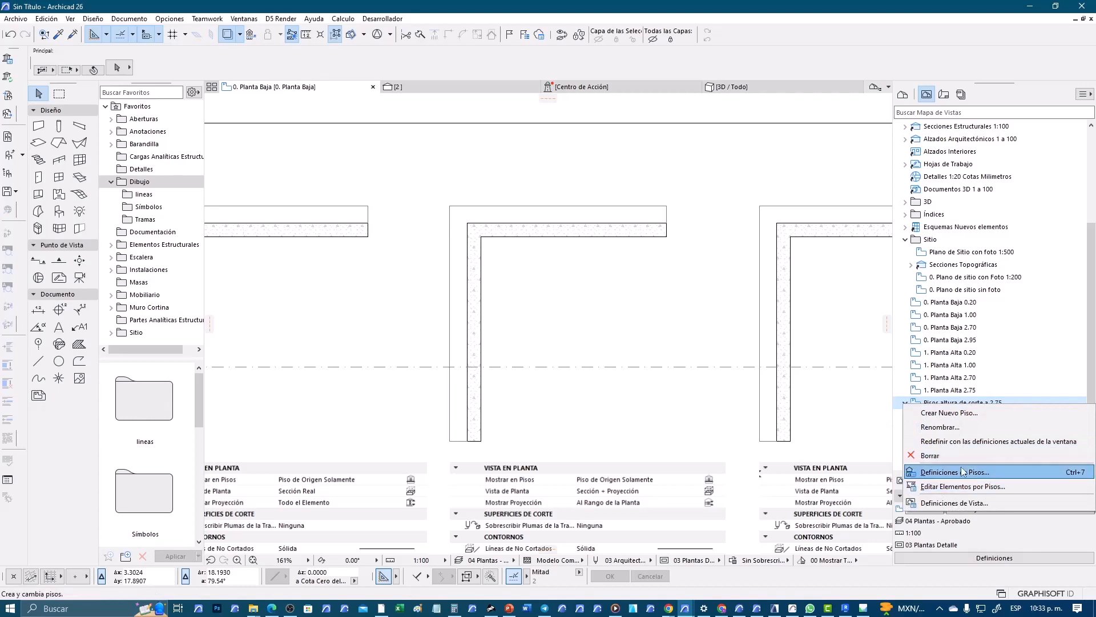
click(942, 426)
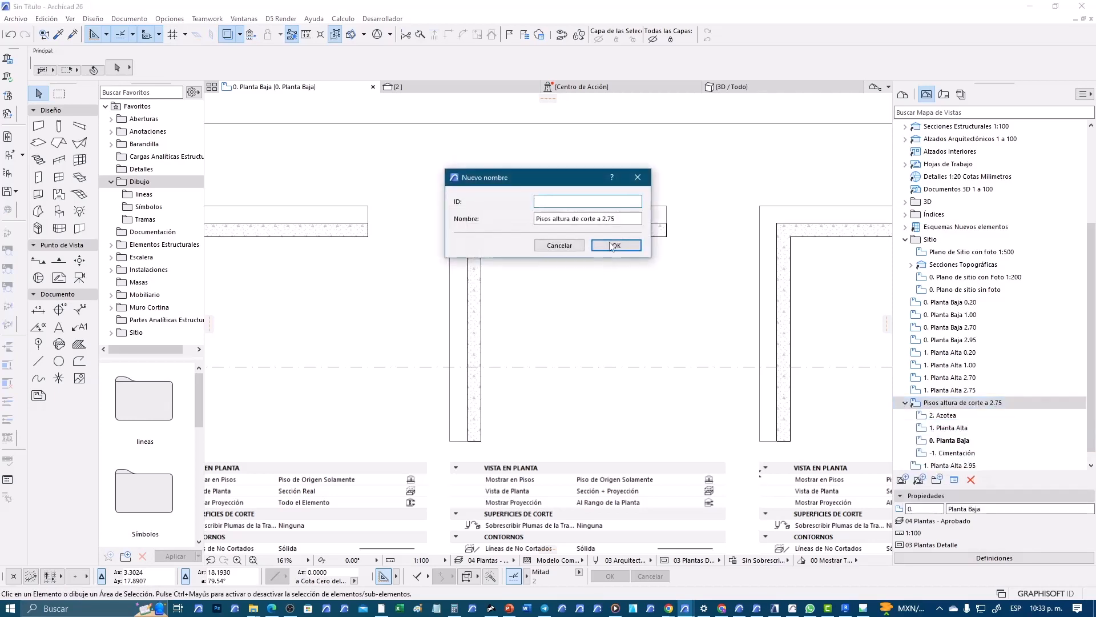
click(609, 218)
click(617, 245)
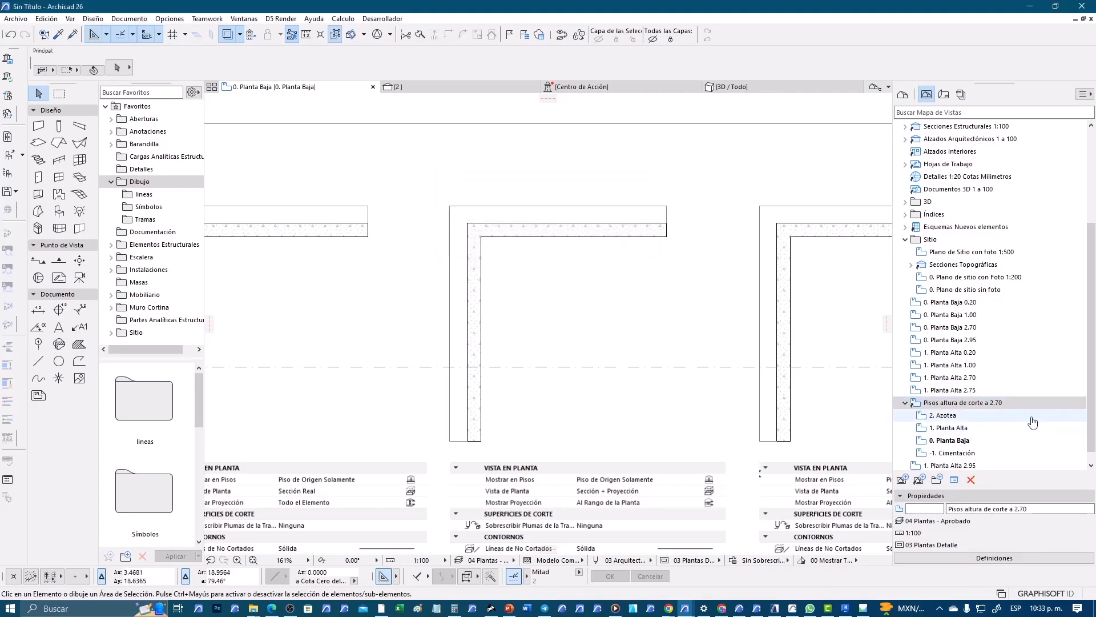
Step: Review which floor views the Pisos altura de corte a 2.70 folder contains, leaving the folder collapsed
click(905, 404)
click(904, 403)
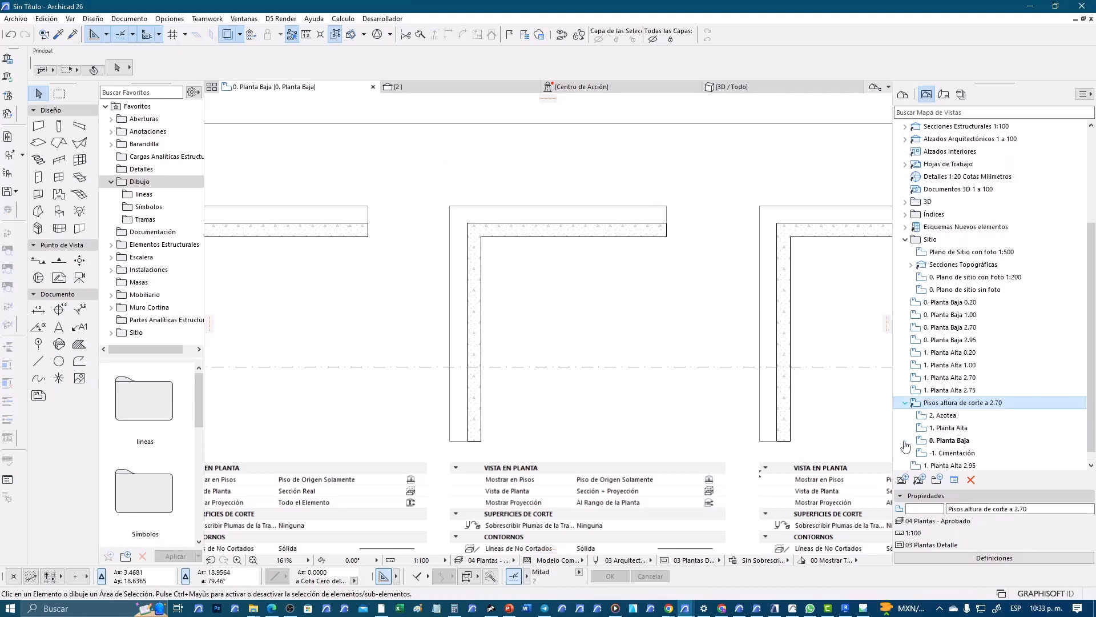
click(905, 402)
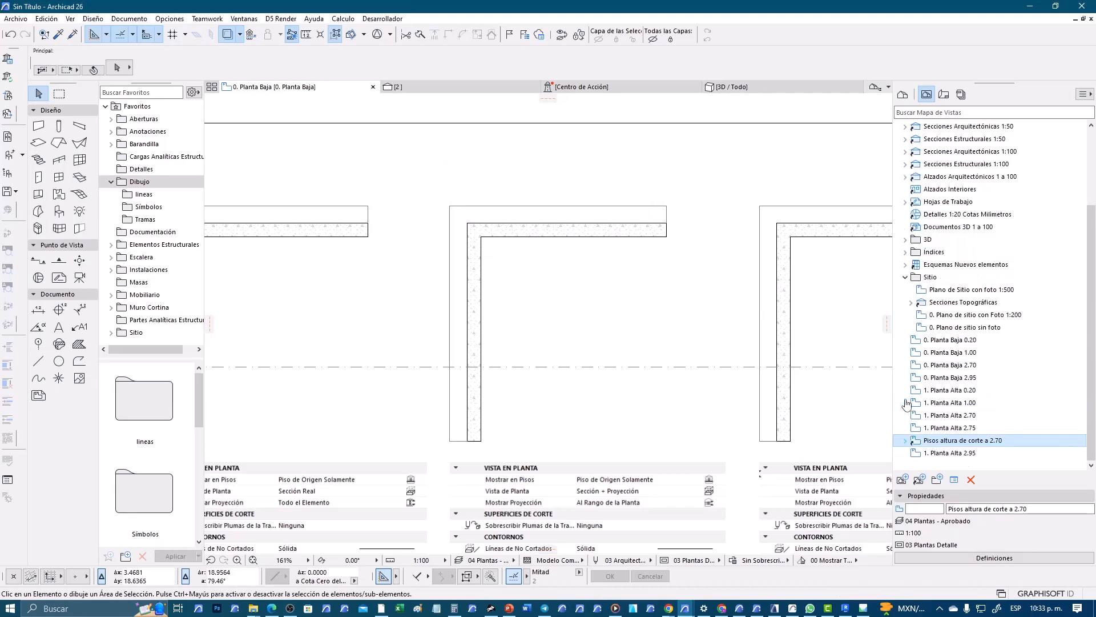
click(905, 440)
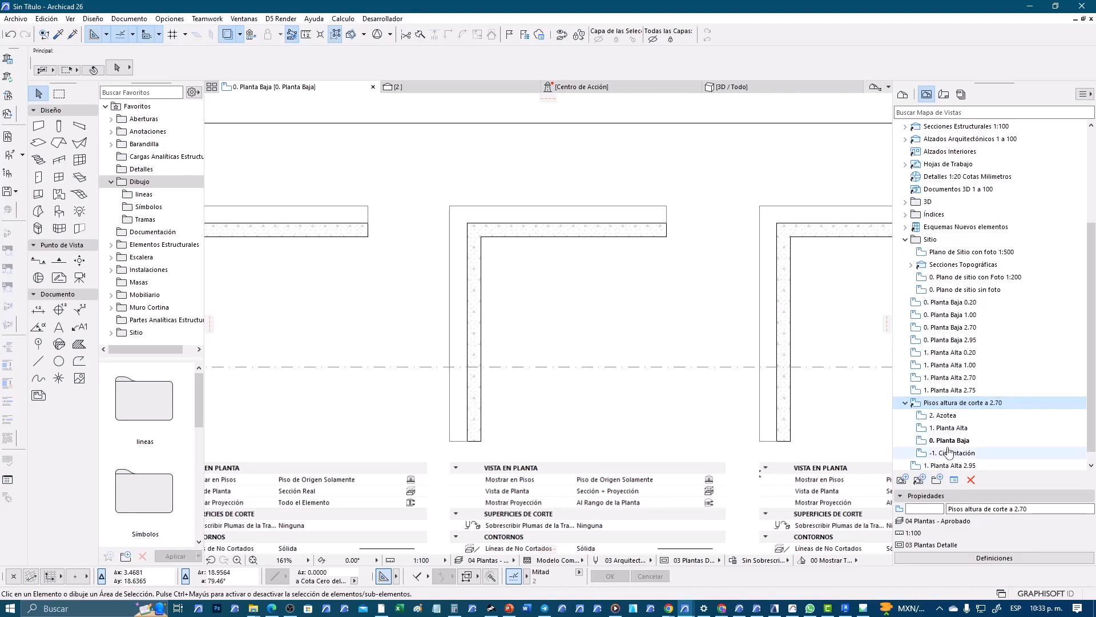
click(906, 403)
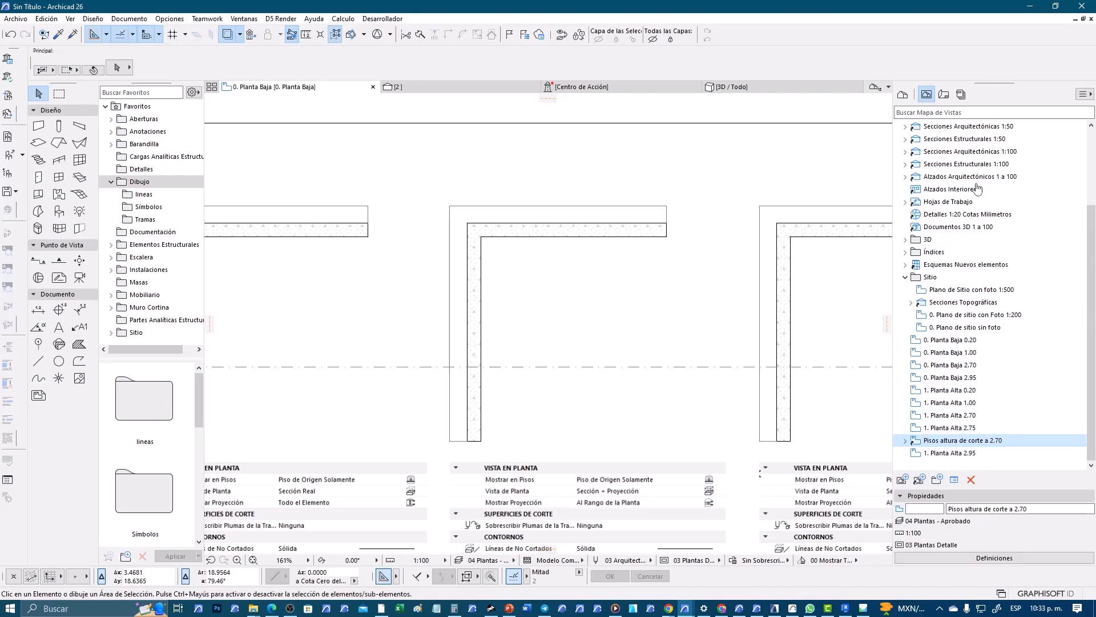
Step: Compare the layout book's structure with the view map, ending on the view map
click(943, 94)
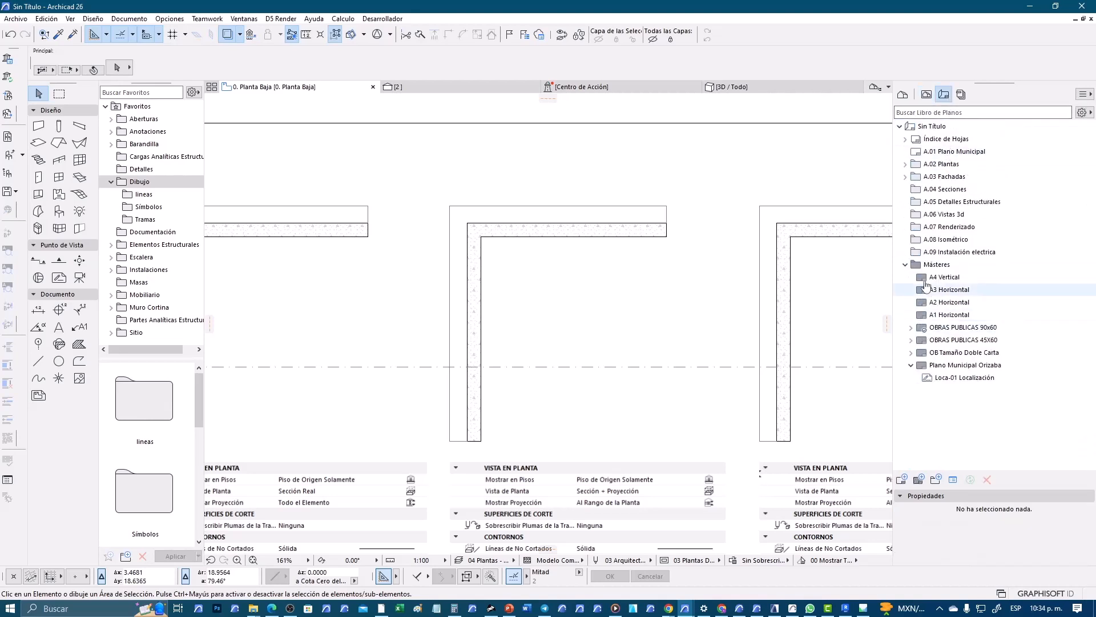
click(926, 95)
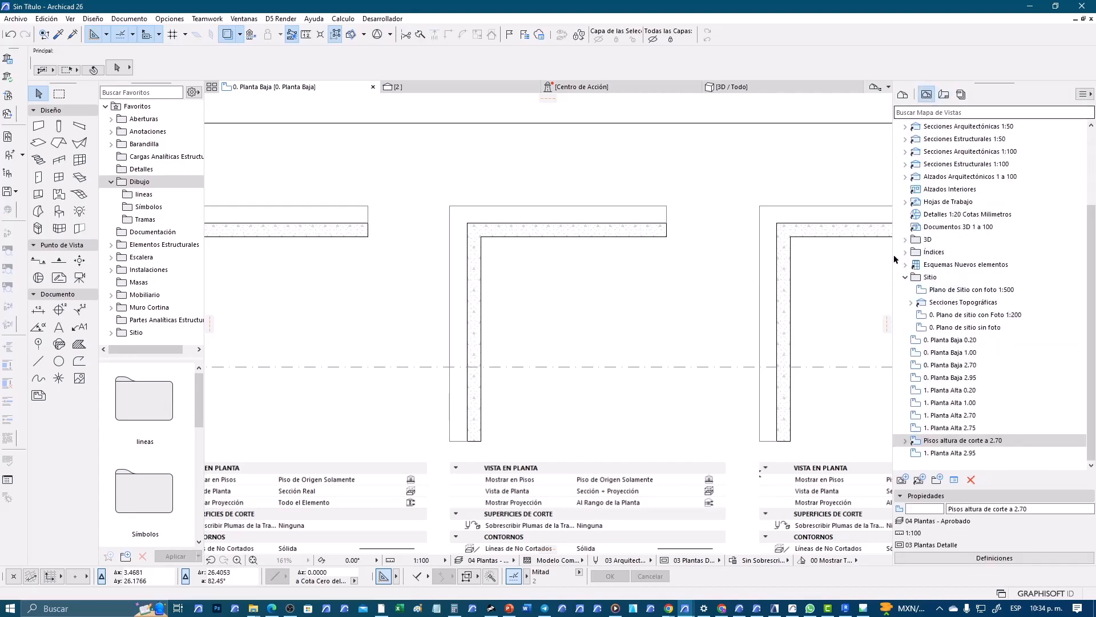
click(944, 95)
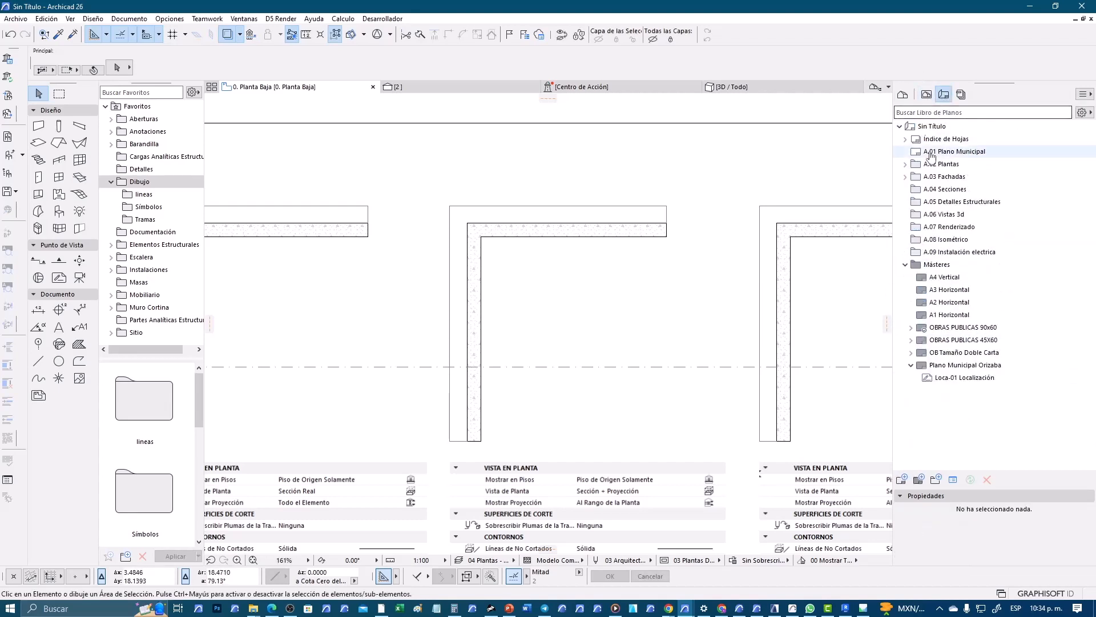
click(926, 95)
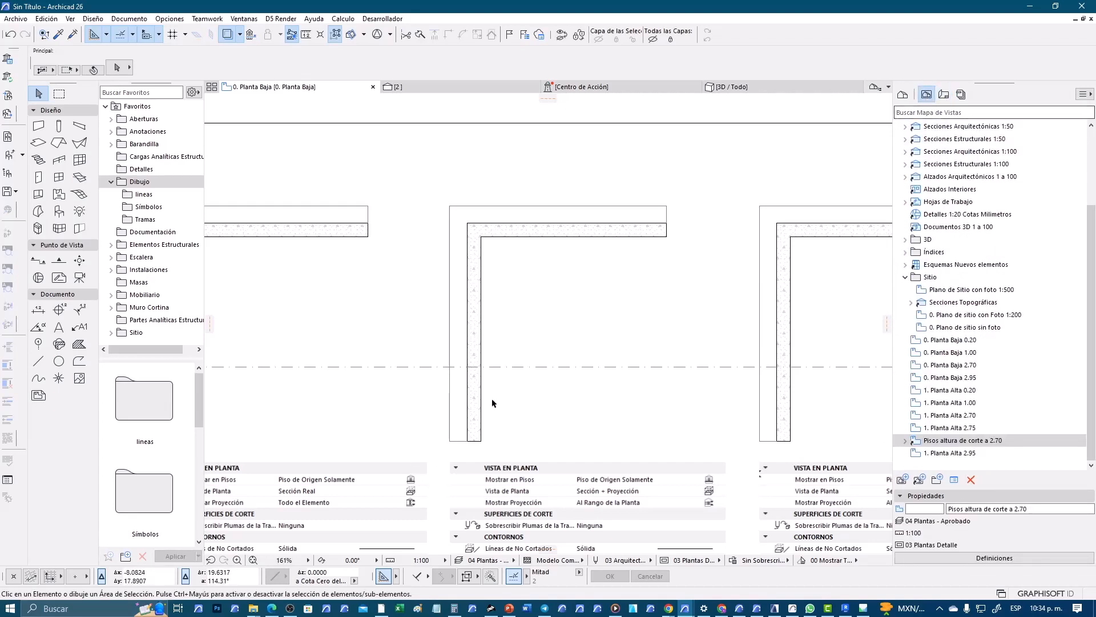
Step: Examine the wall sections, floor plans and their display settings across both rows of Planta Baja examples
scroll(497, 424, down, 8)
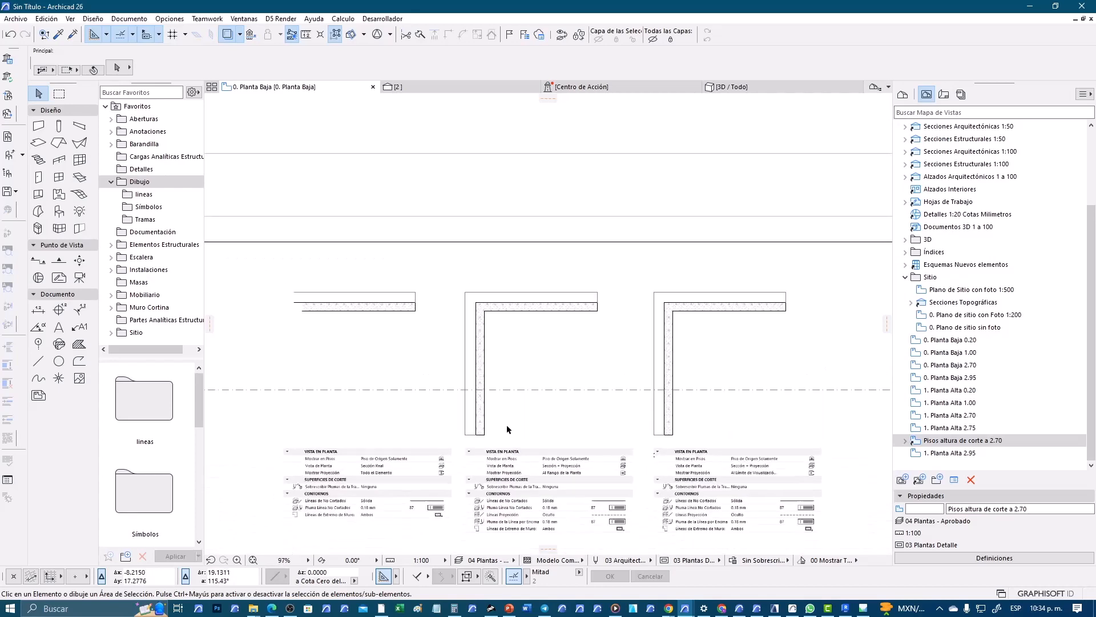
scroll(512, 425, down, 2)
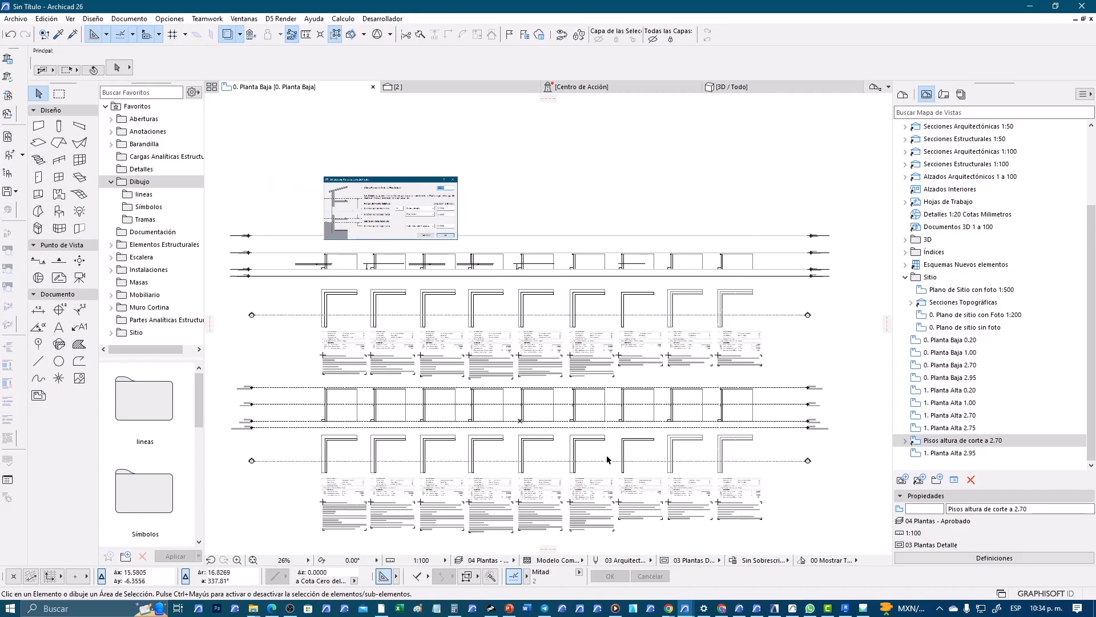
middle_drag(607, 456, 604, 432)
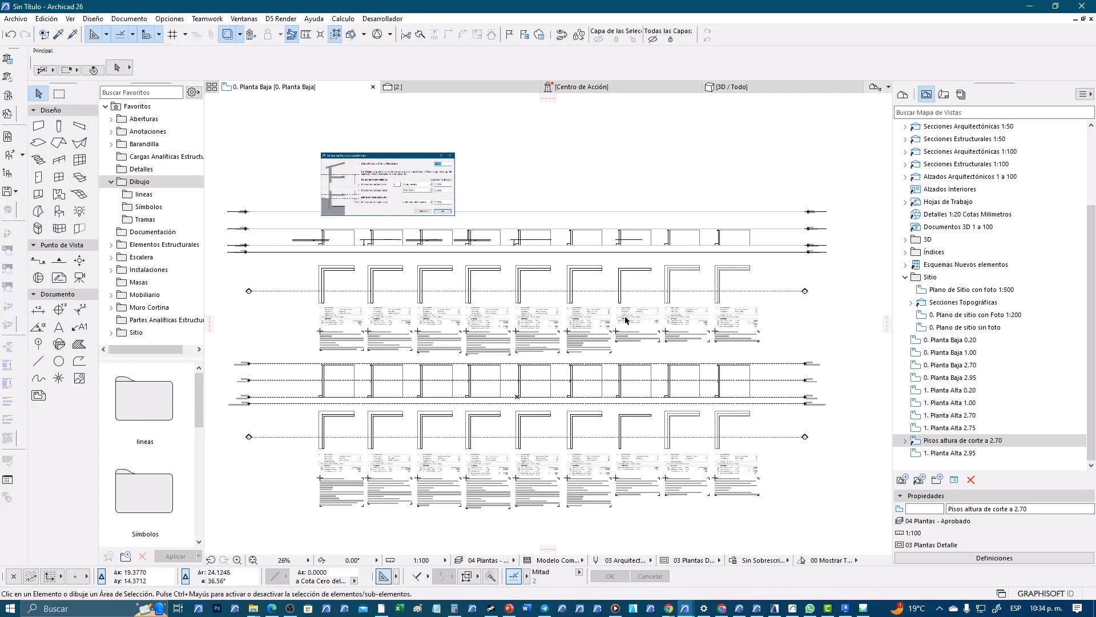
scroll(347, 303, up, 2)
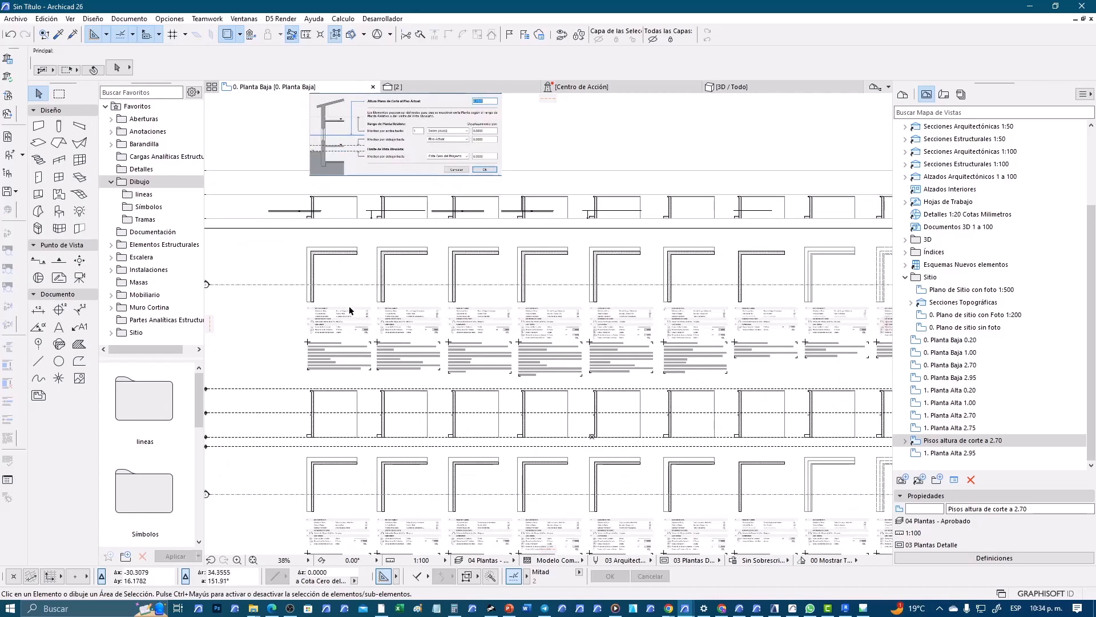
middle_drag(357, 280, 360, 304)
scroll(360, 304, up, 2)
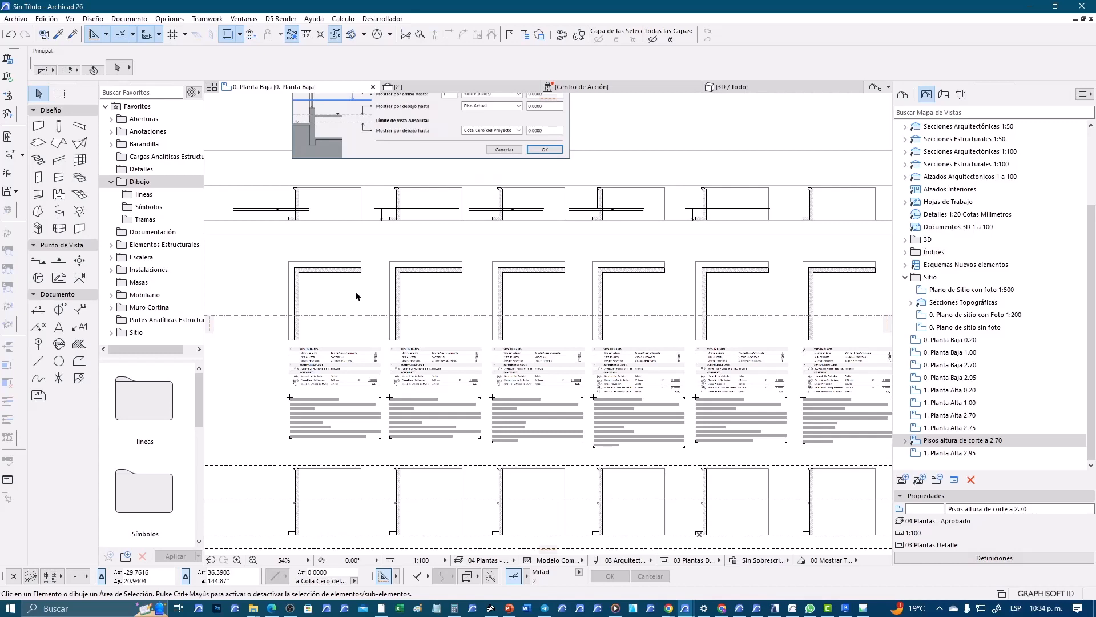
scroll(361, 298, down, 2)
middle_drag(369, 334, 448, 339)
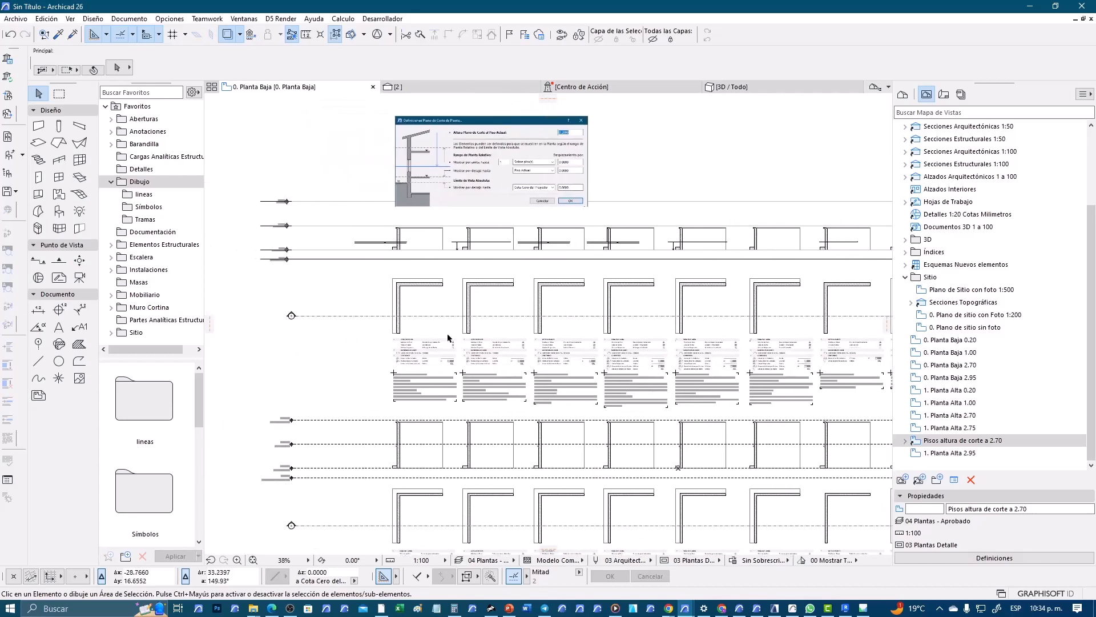